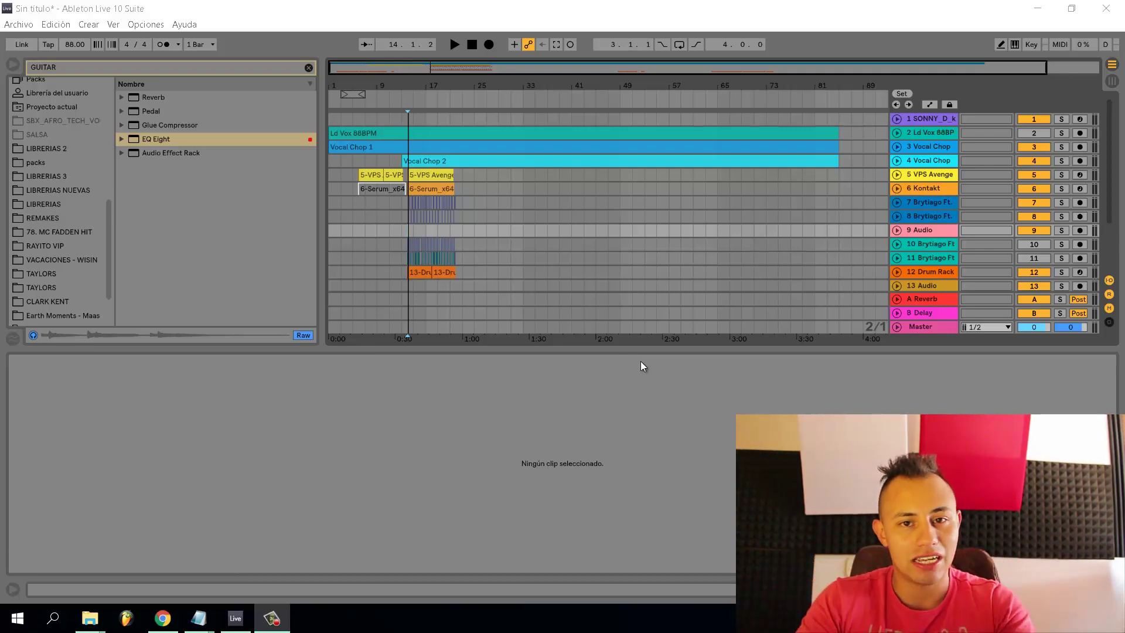
Deactivate the two blue Brytiago tracks and insert a new audio track directly above them
{"action": "left_click", "coordinate": [1034, 217]}
{"action": "left_click", "coordinate": [1029, 202]}
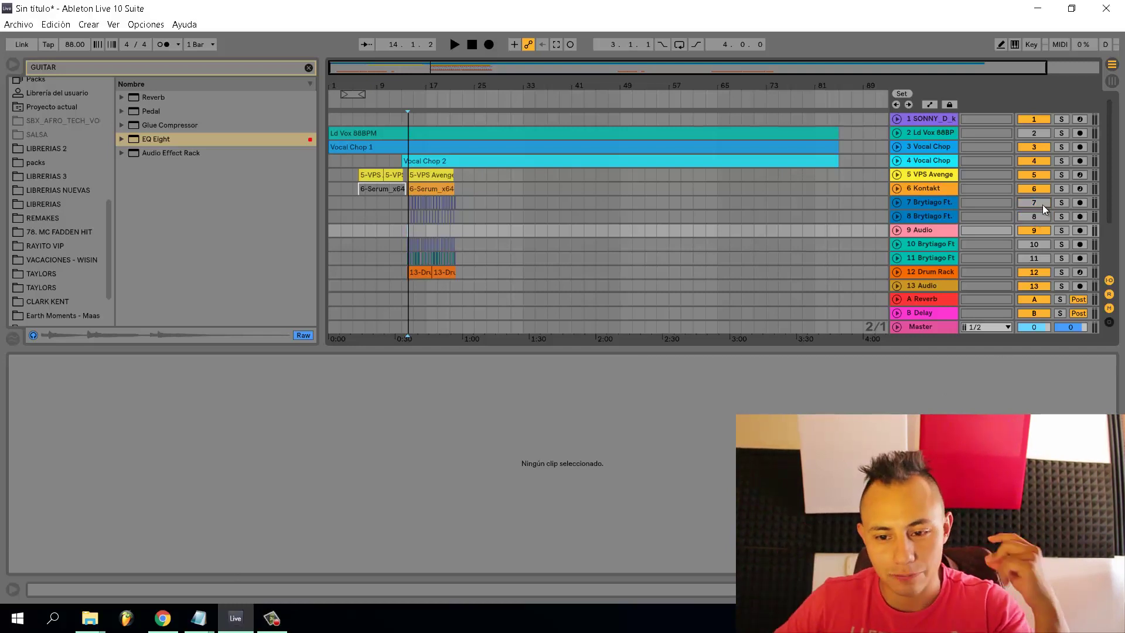
{"action": "left_click", "coordinate": [927, 204]}
{"action": "key", "text": "ctrl+t"}
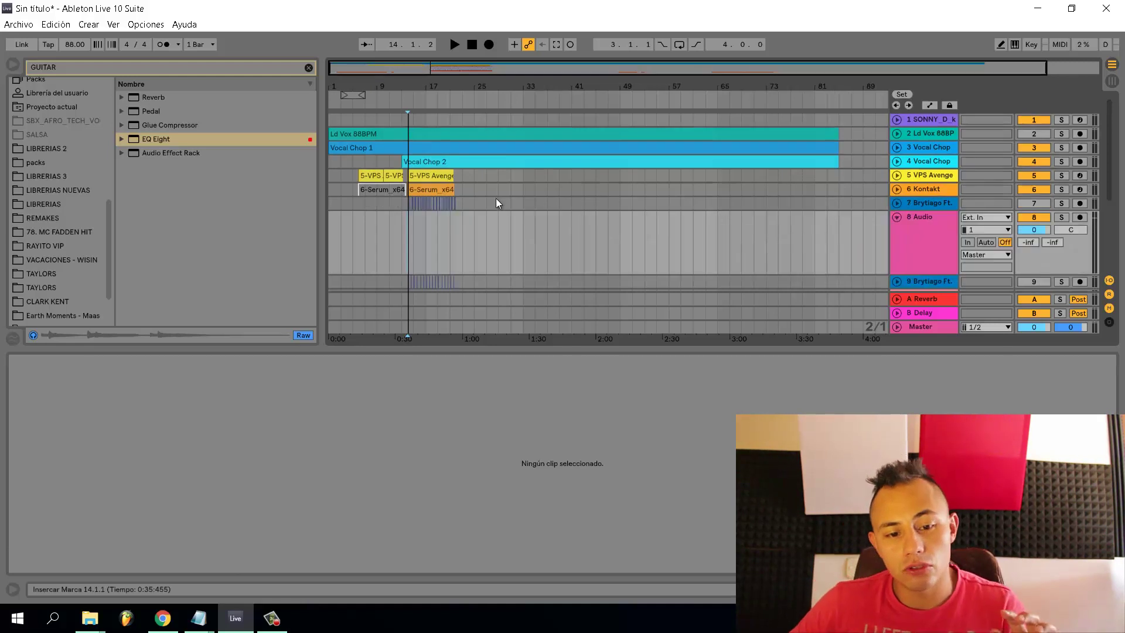
{"action": "left_click_drag", "start_coordinate": [933, 240], "coordinate": [931, 199]}
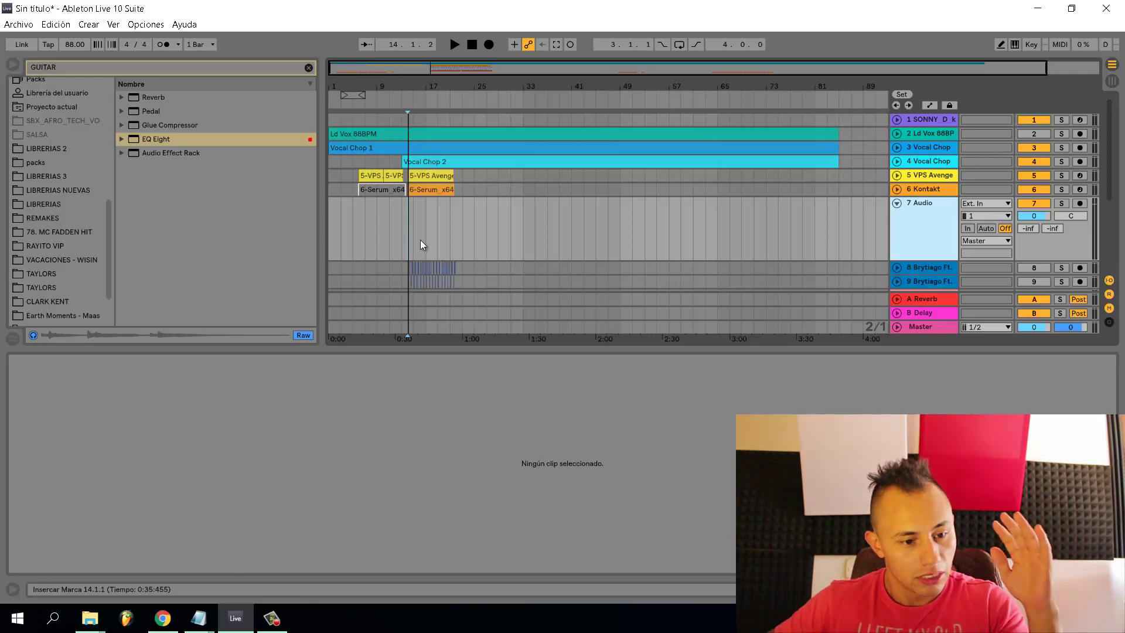
Open the AFROBEAT BAITA LOOPS folder in the browser and clear the search filter
{"action": "scroll", "coordinate": [36, 290], "scroll_direction": "down", "scroll_amount": 2}
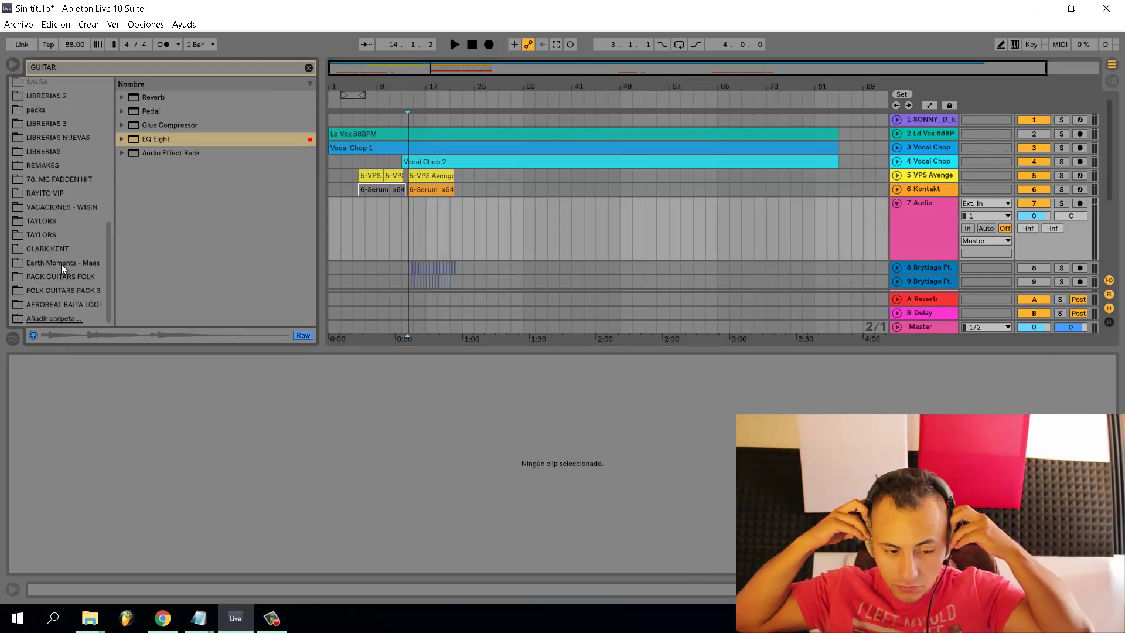
{"action": "left_click", "coordinate": [59, 304]}
{"action": "left_click", "coordinate": [309, 70]}
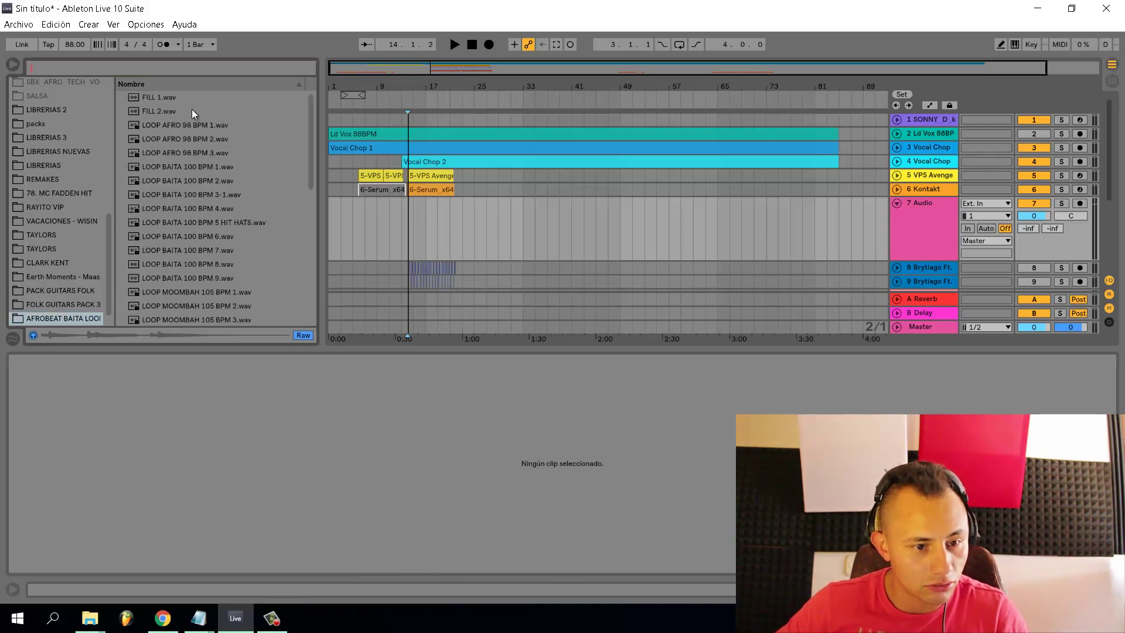
Audition the FILL, LOOP AFRO 98 BPM and LOOP BAITA 100 BPM samples in the folder
{"action": "left_click", "coordinate": [167, 98]}
{"action": "left_click", "coordinate": [168, 110]}
{"action": "left_click", "coordinate": [209, 124]}
{"action": "left_click", "coordinate": [217, 141]}
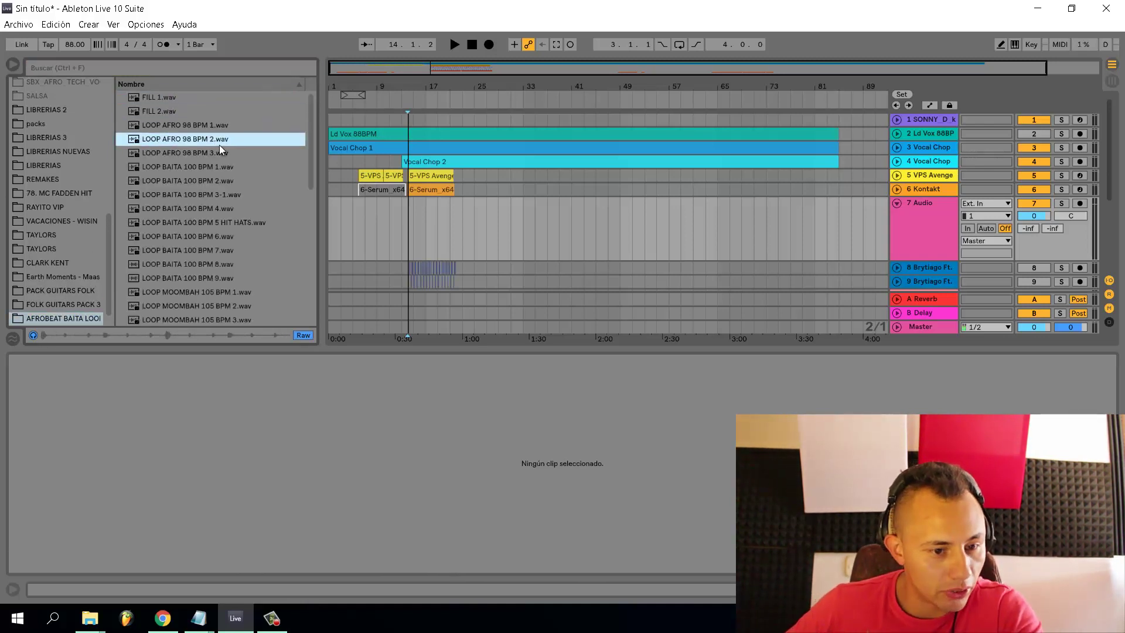
{"action": "left_click", "coordinate": [228, 169]}
{"action": "left_click", "coordinate": [238, 196]}
{"action": "left_click", "coordinate": [239, 224]}
{"action": "left_click", "coordinate": [239, 251]}
{"action": "scroll", "coordinate": [220, 272], "scroll_direction": "down", "scroll_amount": 2}
{"action": "left_click", "coordinate": [218, 223]}
{"action": "scroll", "coordinate": [218, 245], "scroll_direction": "down", "scroll_amount": 3}
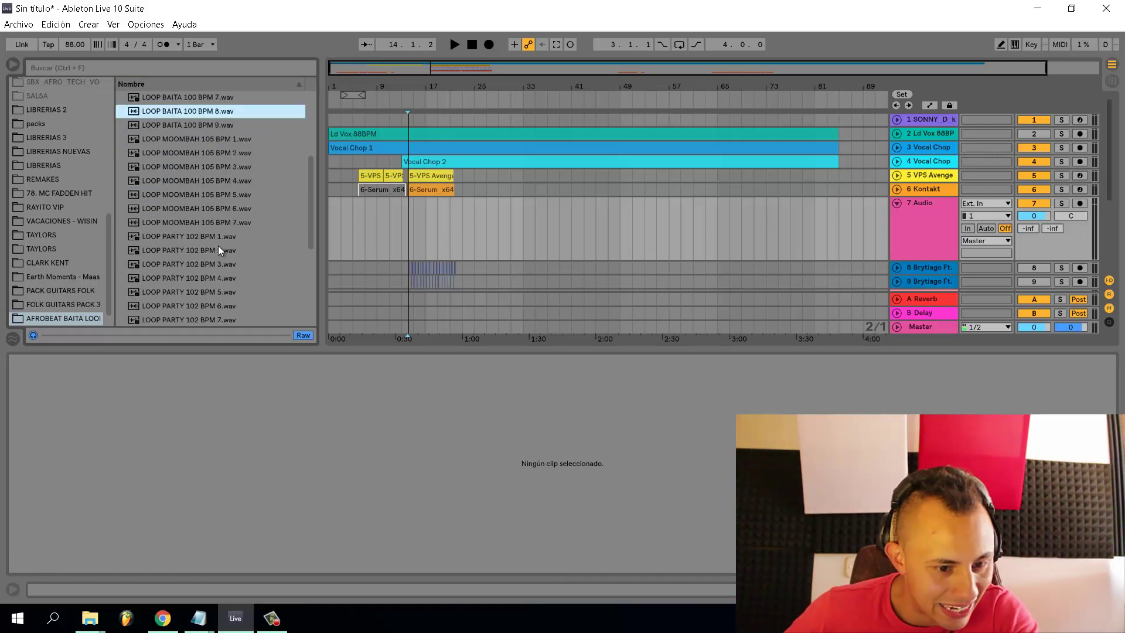
Audition the remaining loops in the folder, from the MOOMBAH 105 BPM group through the RELAX and SEXY samples
{"action": "left_click", "coordinate": [203, 230]}
{"action": "scroll", "coordinate": [206, 266], "scroll_direction": "down", "scroll_amount": 3}
{"action": "left_click", "coordinate": [196, 228]}
{"action": "key", "text": "Down"}
{"action": "key", "text": "Down"}
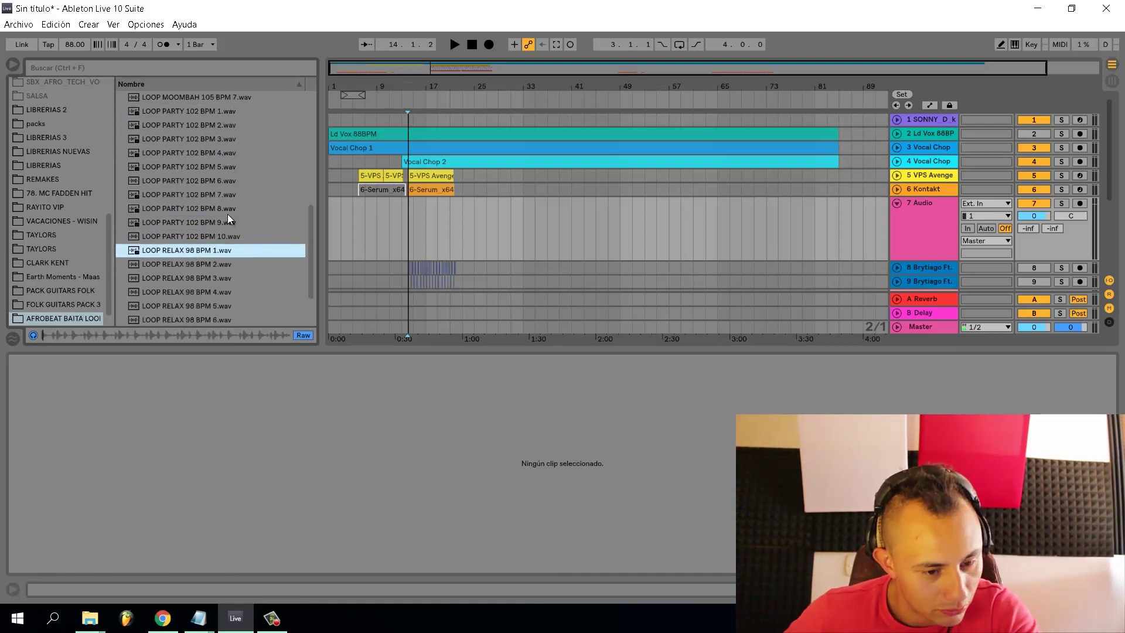
{"action": "scroll", "coordinate": [226, 213], "scroll_direction": "down", "scroll_amount": 2}
{"action": "key", "text": "Down"}
{"action": "key", "text": "Down"}
{"action": "key", "text": "Down"}
{"action": "key", "text": "Down"}
{"action": "key", "text": "Down"}
{"action": "key", "text": "Down"}
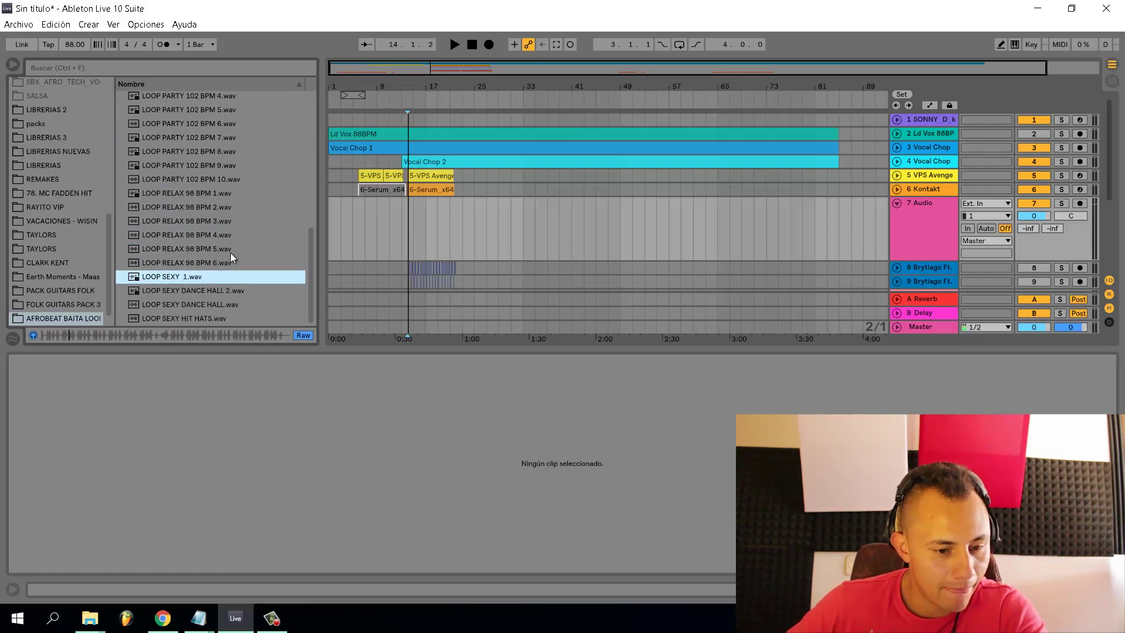
{"action": "left_click", "coordinate": [198, 289]}
{"action": "left_click", "coordinate": [202, 302]}
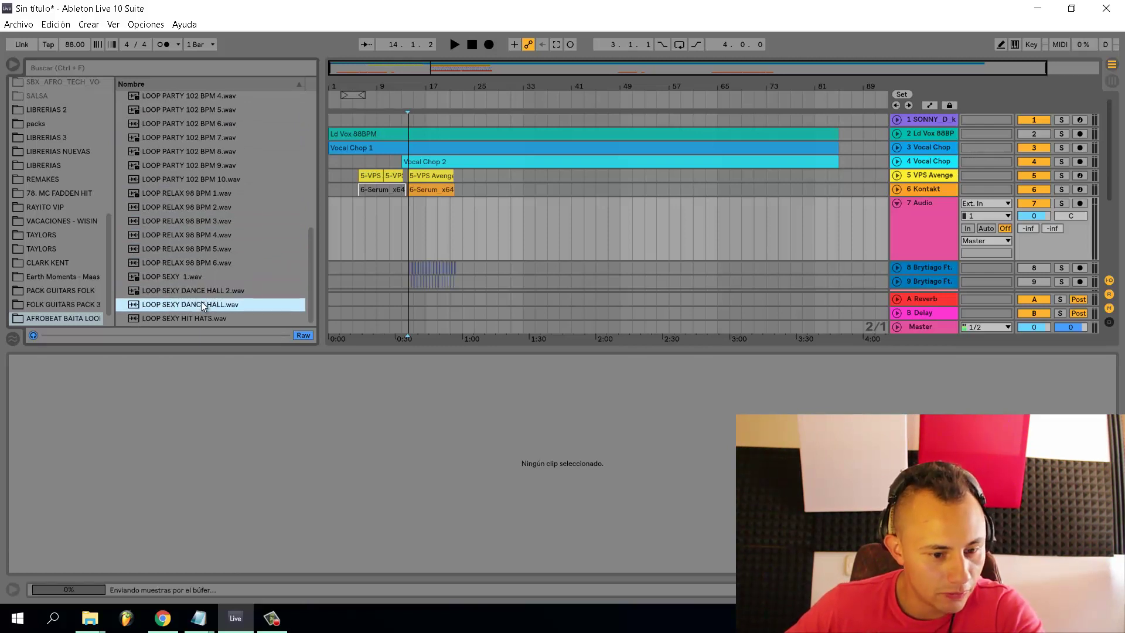
Place LOOP SEXY 1.wav on the new audio track so that it starts exactly at 14.1.1
{"action": "left_click", "coordinate": [180, 288]}
{"action": "left_click", "coordinate": [176, 279]}
{"action": "left_click_drag", "start_coordinate": [174, 277], "coordinate": [410, 223]}
{"action": "scroll", "coordinate": [411, 223], "scroll_direction": "up", "scroll_amount": 5}
{"action": "key", "text": "Delete"}
{"action": "left_click", "coordinate": [393, 228]}
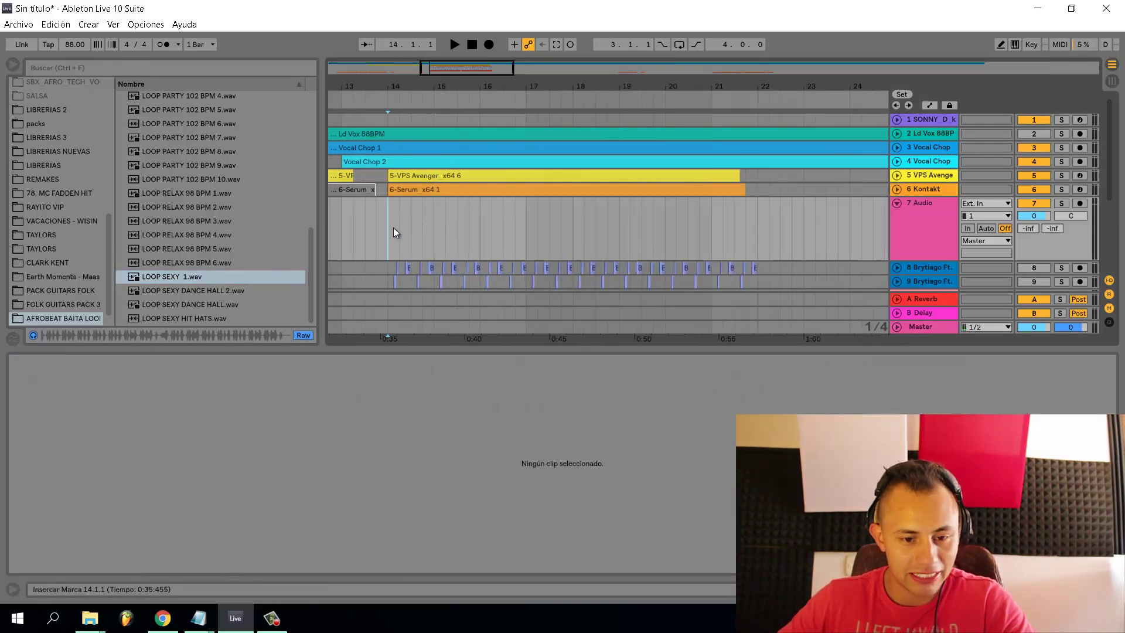
{"action": "key", "text": "ctrl+v"}
{"action": "scroll", "coordinate": [394, 227], "scroll_direction": "down", "scroll_amount": 3}
Play the arrangement from bar 14 and compare the LOOP SEXY clip with the Drum Rack track active and deactivated
{"action": "key", "text": "space"}
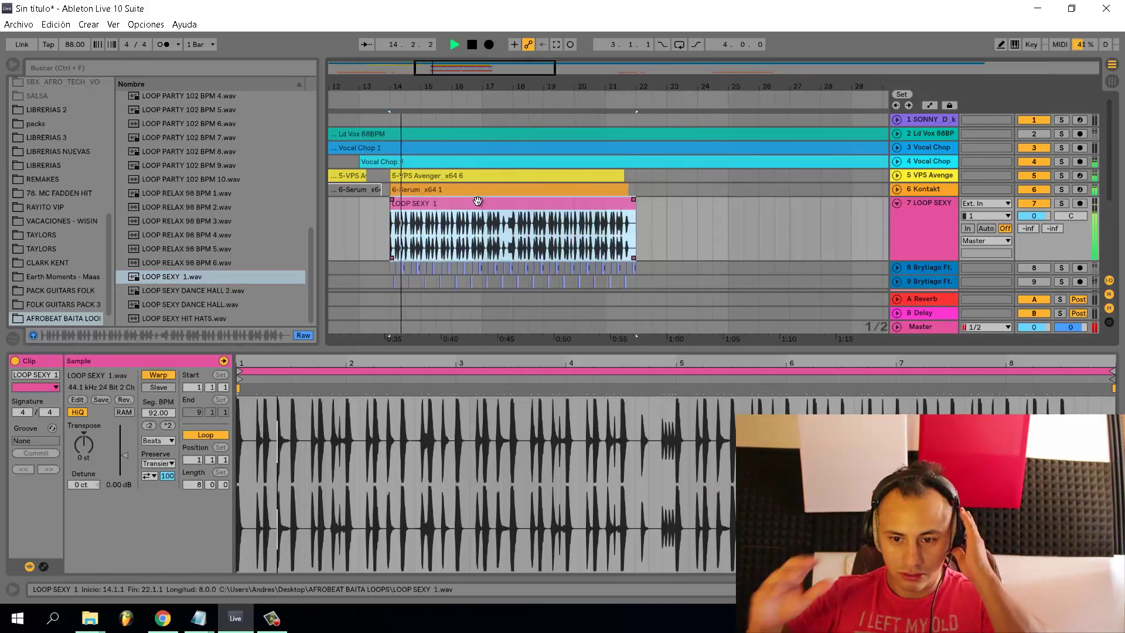
{"action": "scroll", "coordinate": [516, 181], "scroll_direction": "down", "scroll_amount": 3}
{"action": "scroll", "coordinate": [520, 176], "scroll_direction": "down", "scroll_amount": 2}
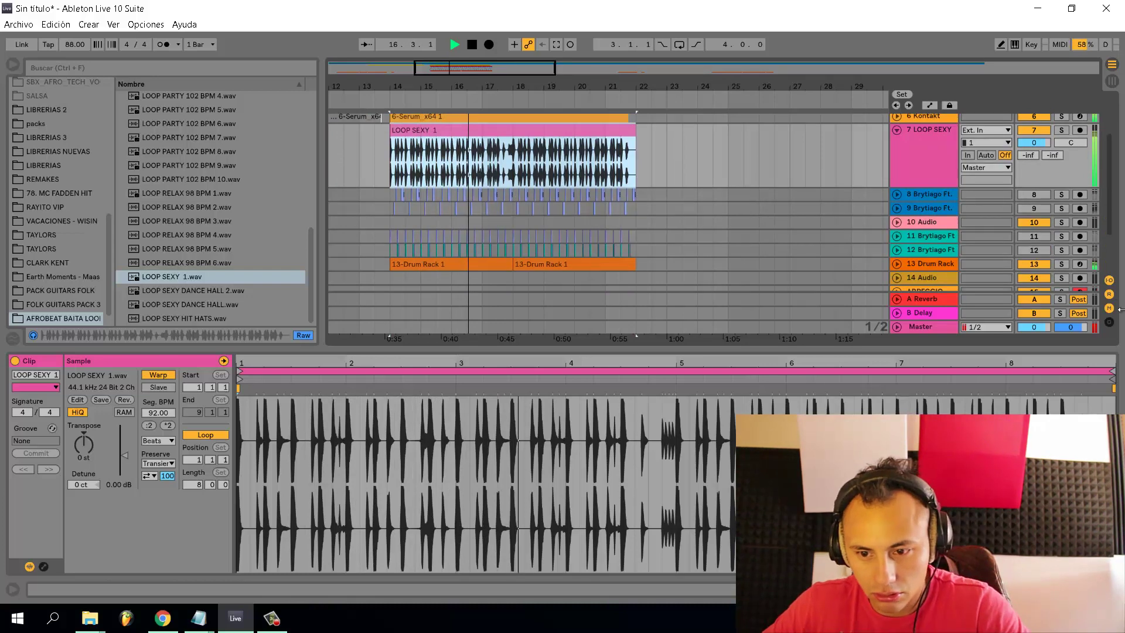
{"action": "key", "text": "space"}
{"action": "left_click", "coordinate": [1030, 264]}
{"action": "key", "text": "space"}
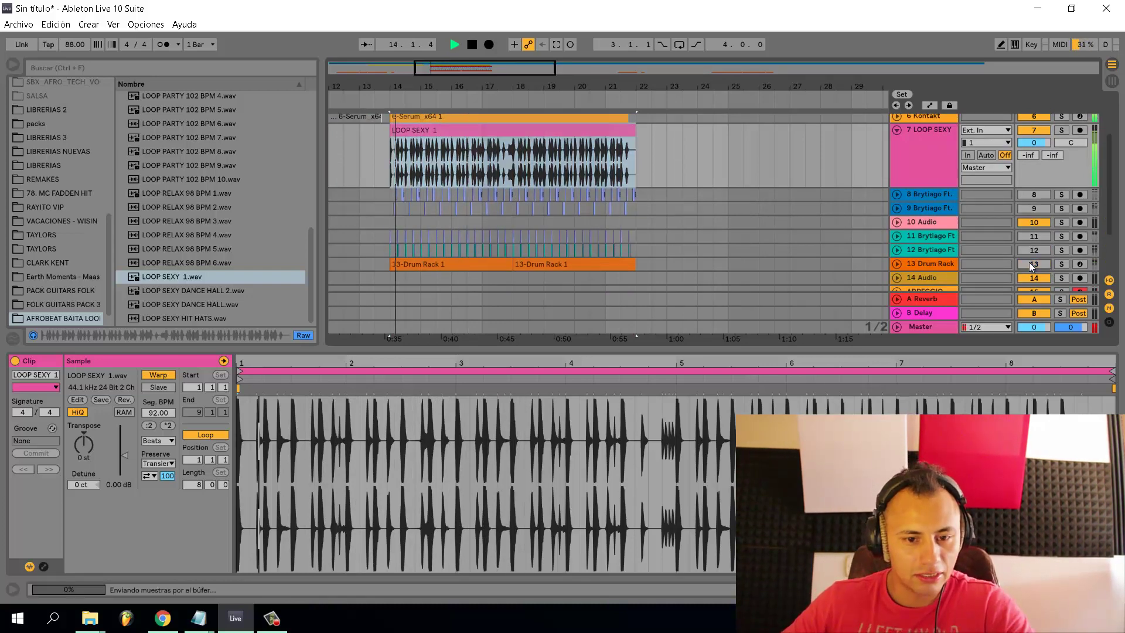
Reactivate the Drum Rack track and lower its volume to about -15.9 dB
{"action": "left_click", "coordinate": [897, 265]}
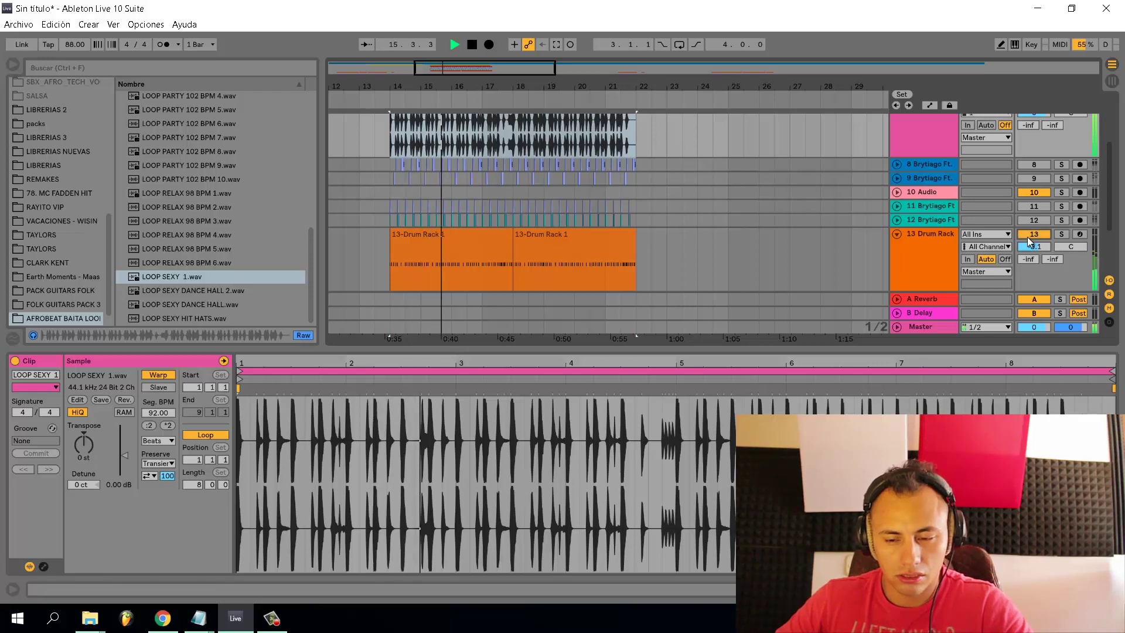
{"action": "left_click_drag", "start_coordinate": [1028, 238], "coordinate": [1031, 255]}
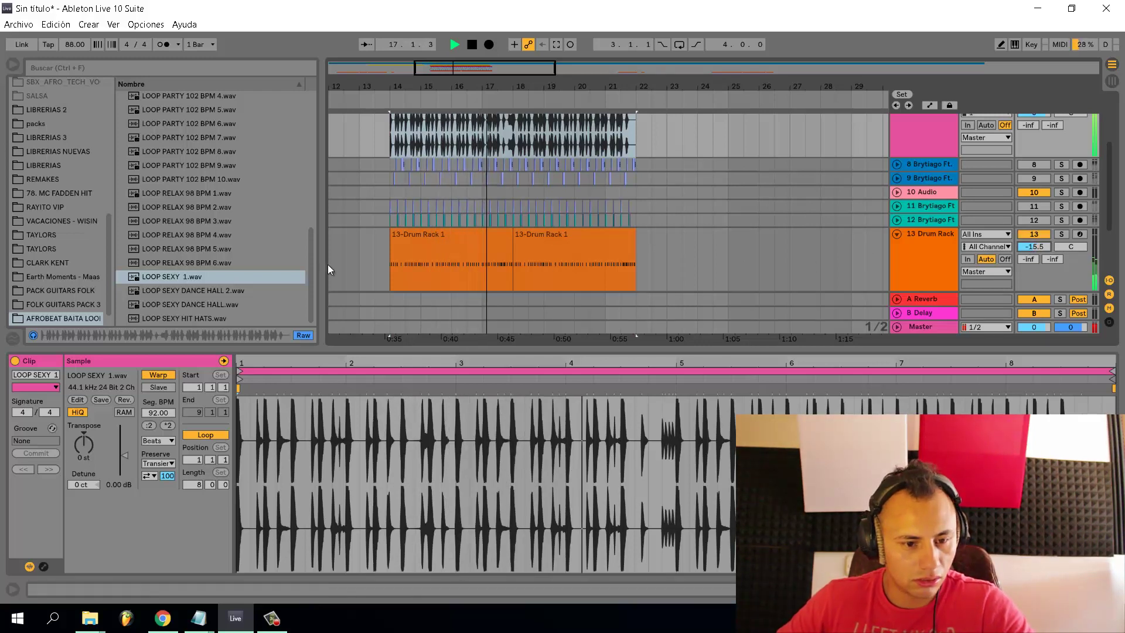
{"action": "scroll", "coordinate": [411, 244], "scroll_direction": "up", "scroll_amount": 3}
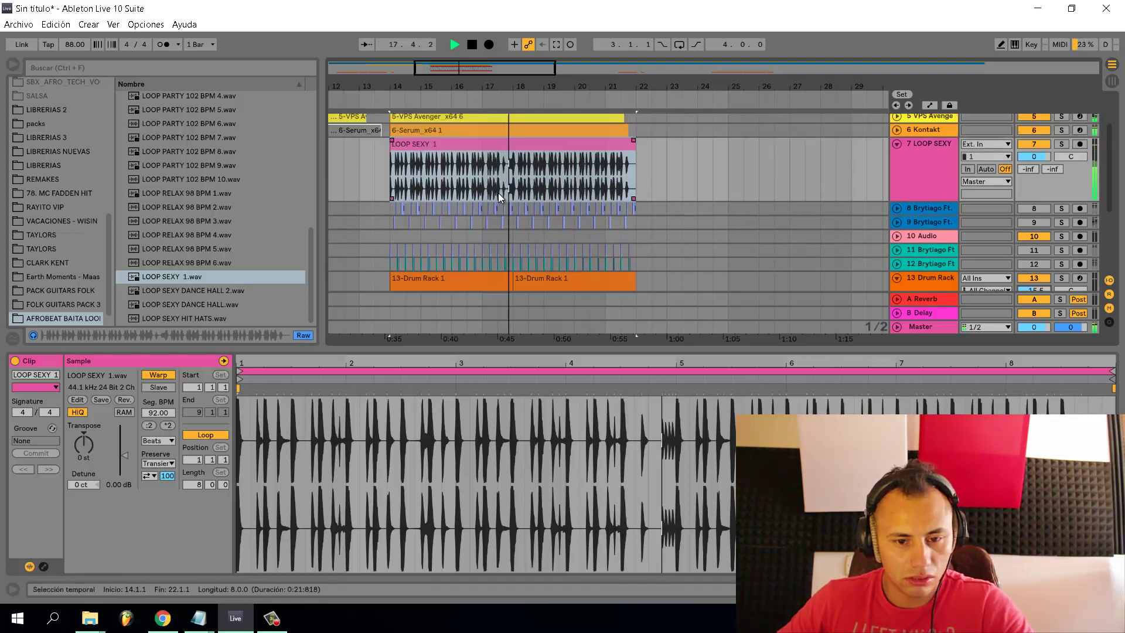
{"action": "scroll", "coordinate": [512, 193], "scroll_direction": "up", "scroll_amount": 3}
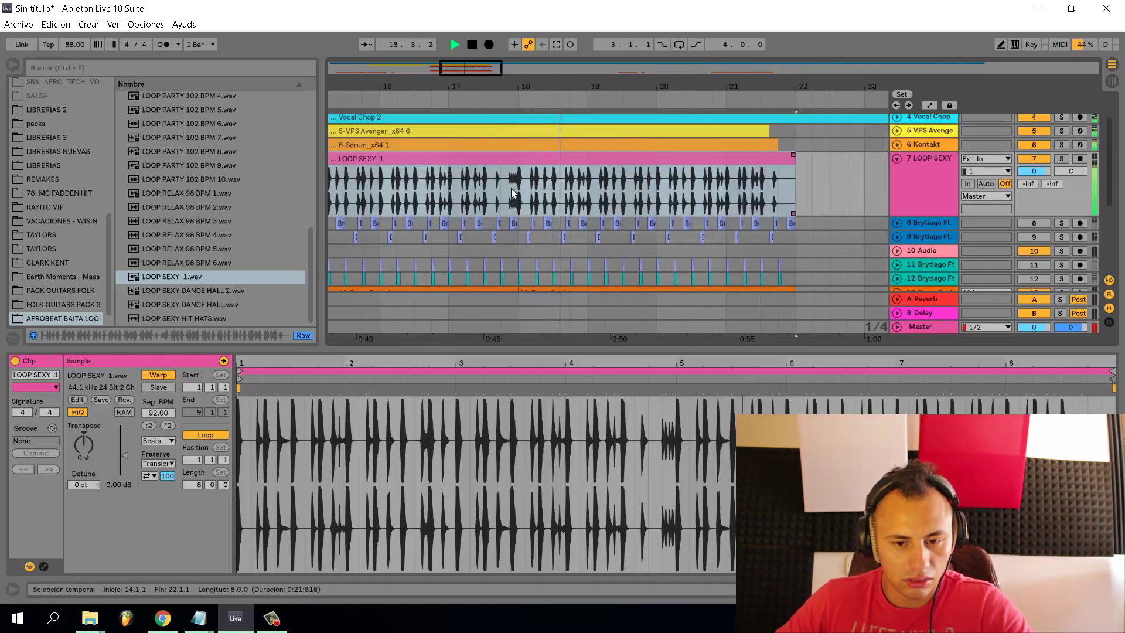
{"action": "scroll", "coordinate": [610, 181], "scroll_direction": "down", "scroll_amount": 2}
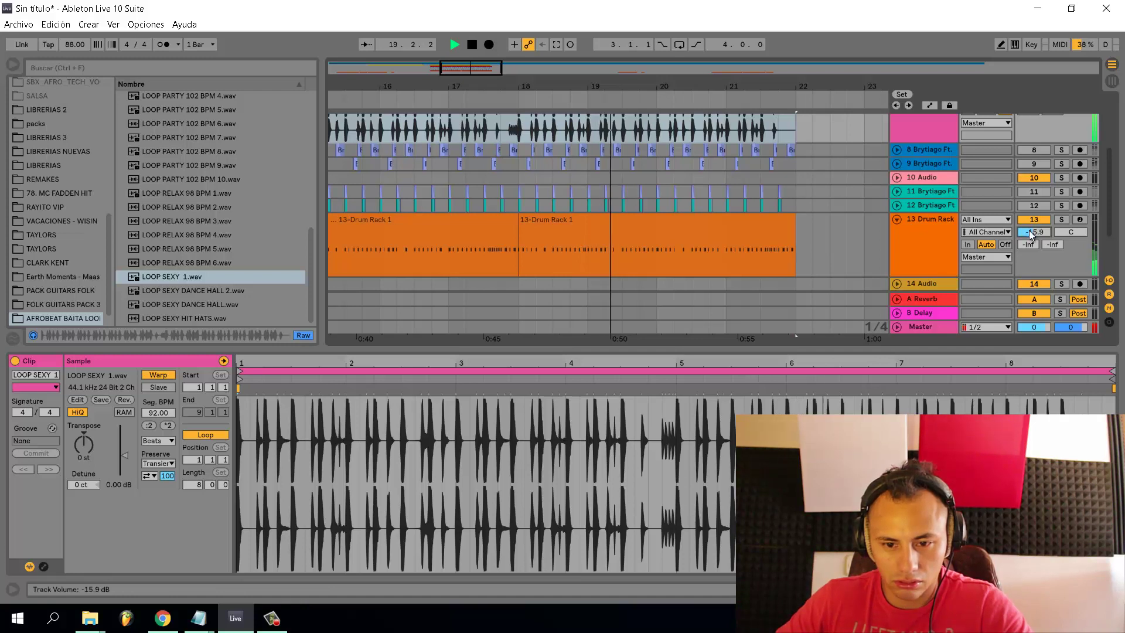
Fold all the tracks and move the Drum Rack track directly below the LOOP SEXY track
{"action": "left_click", "coordinate": [896, 219], "text": "alt"}
{"action": "scroll", "coordinate": [544, 228], "scroll_direction": "down", "scroll_amount": 3}
{"action": "scroll", "coordinate": [942, 287], "scroll_direction": "down", "scroll_amount": 5}
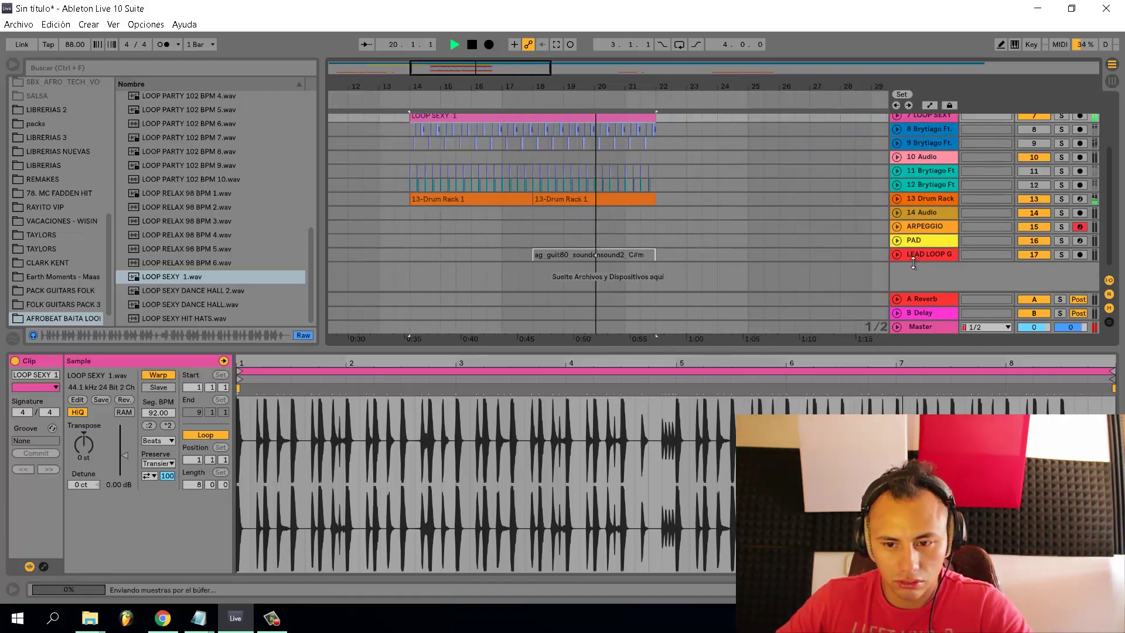
{"action": "scroll", "coordinate": [931, 216], "scroll_direction": "up", "scroll_amount": 1}
{"action": "left_click_drag", "start_coordinate": [931, 215], "coordinate": [928, 144]}
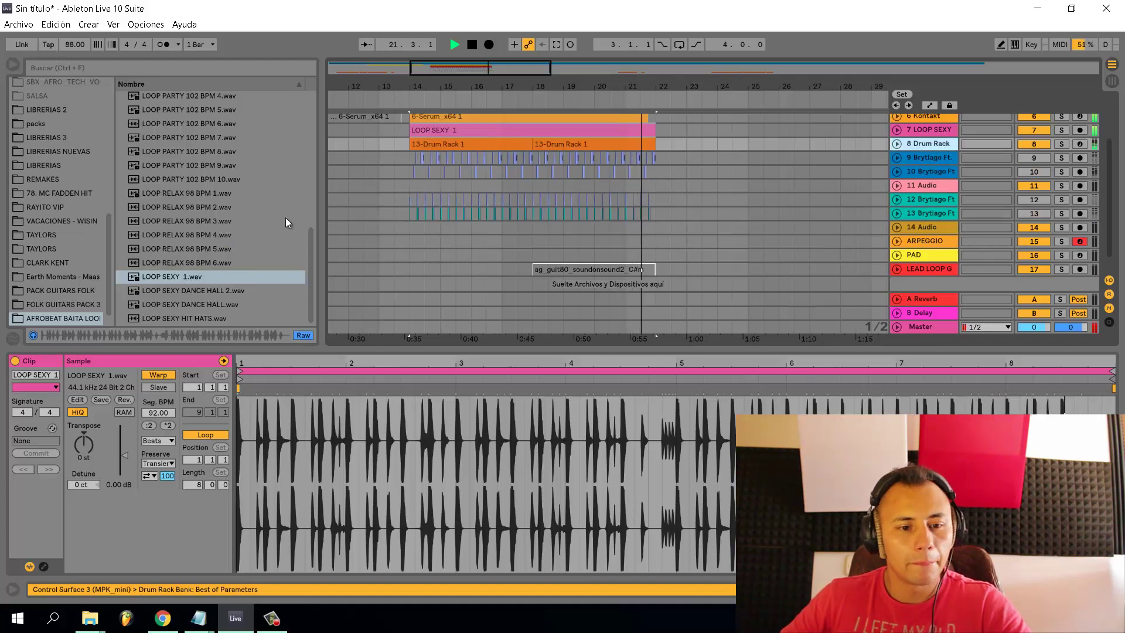
Unfold the LOOP SEXY track and audition further loops in AFROBEAT BAITA LOOPS and LIBRERIAS 3, including DOWNTOWN LOOP.wav
{"action": "scroll", "coordinate": [234, 234], "scroll_direction": "up", "scroll_amount": 3}
{"action": "scroll", "coordinate": [221, 226], "scroll_direction": "up", "scroll_amount": 6}
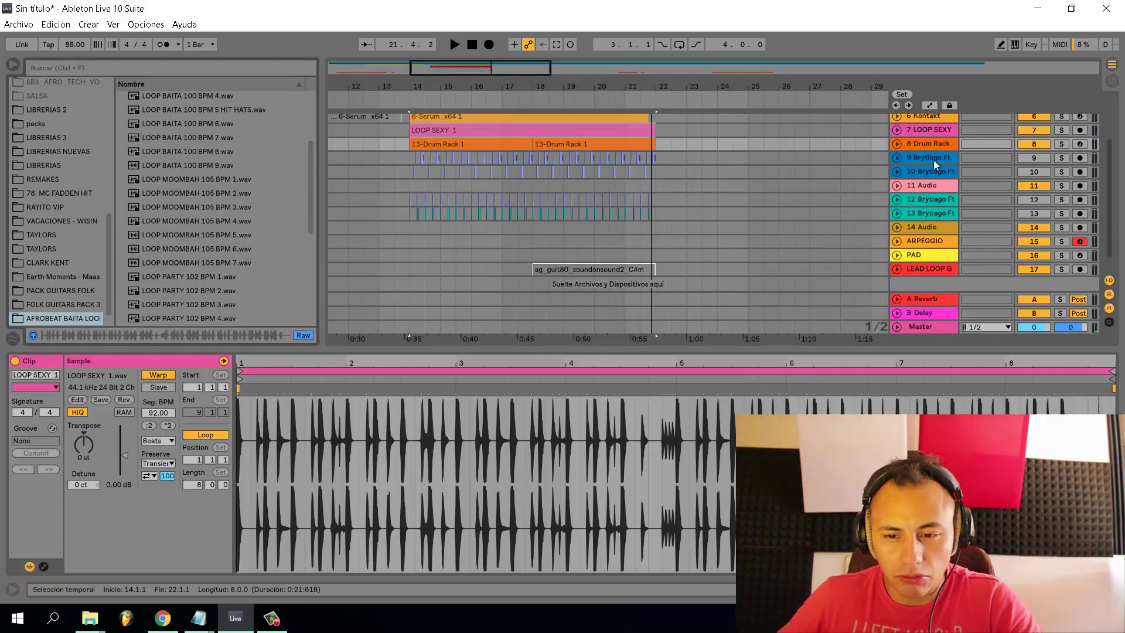
{"action": "left_click", "coordinate": [896, 130]}
{"action": "left_click", "coordinate": [167, 111]}
{"action": "scroll", "coordinate": [180, 147], "scroll_direction": "up", "scroll_amount": 3}
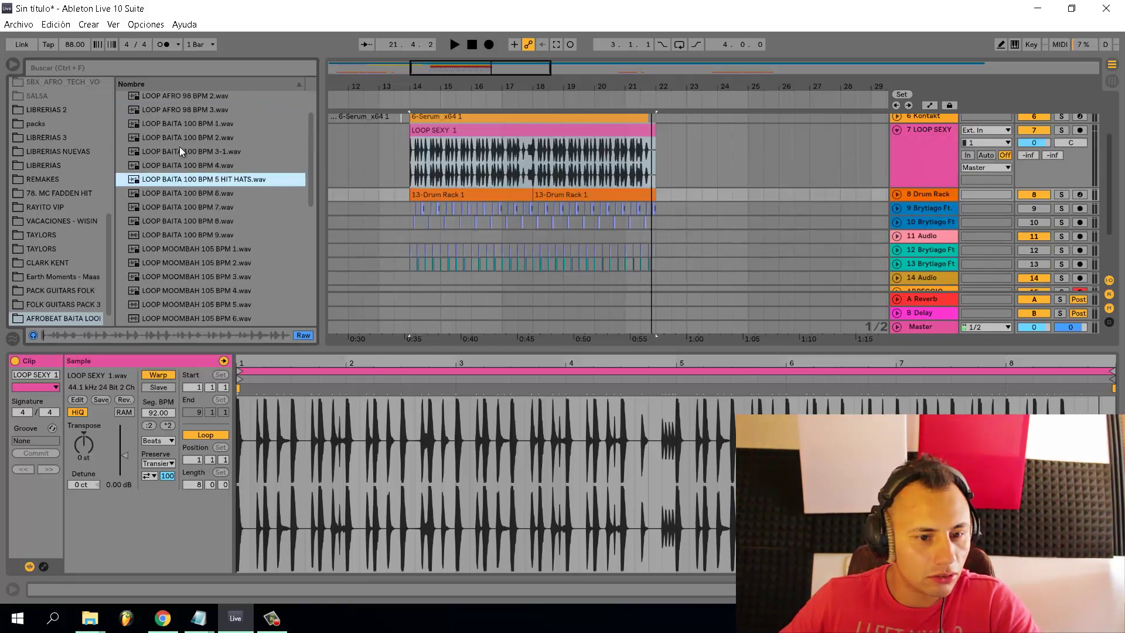
{"action": "left_click", "coordinate": [172, 128]}
{"action": "scroll", "coordinate": [178, 146], "scroll_direction": "up", "scroll_amount": 1}
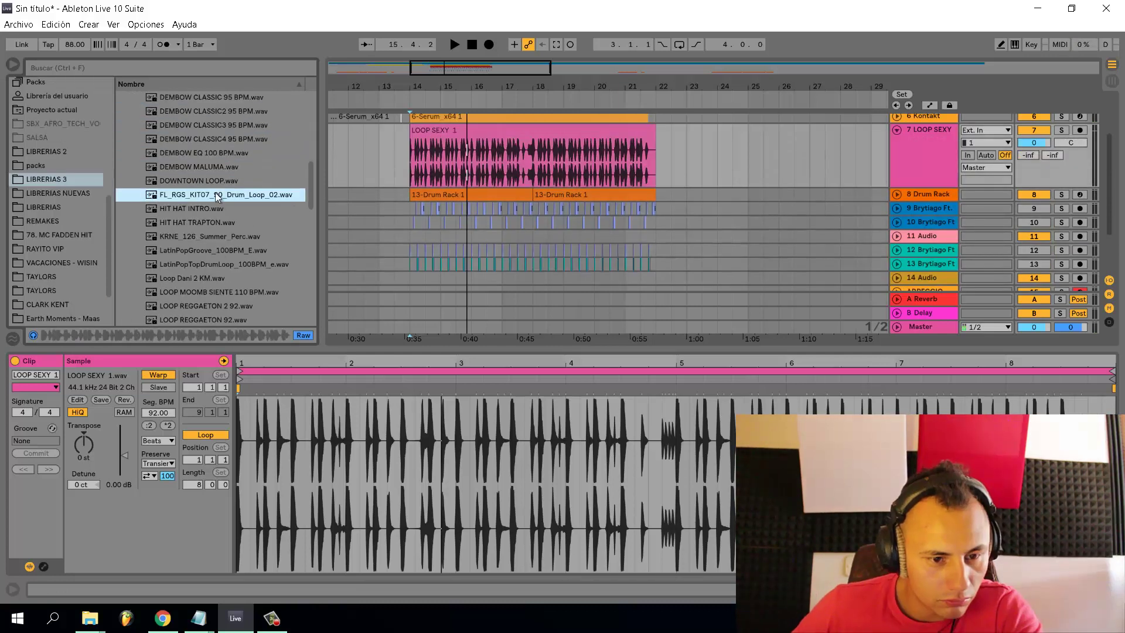
{"action": "key", "text": "Up"}
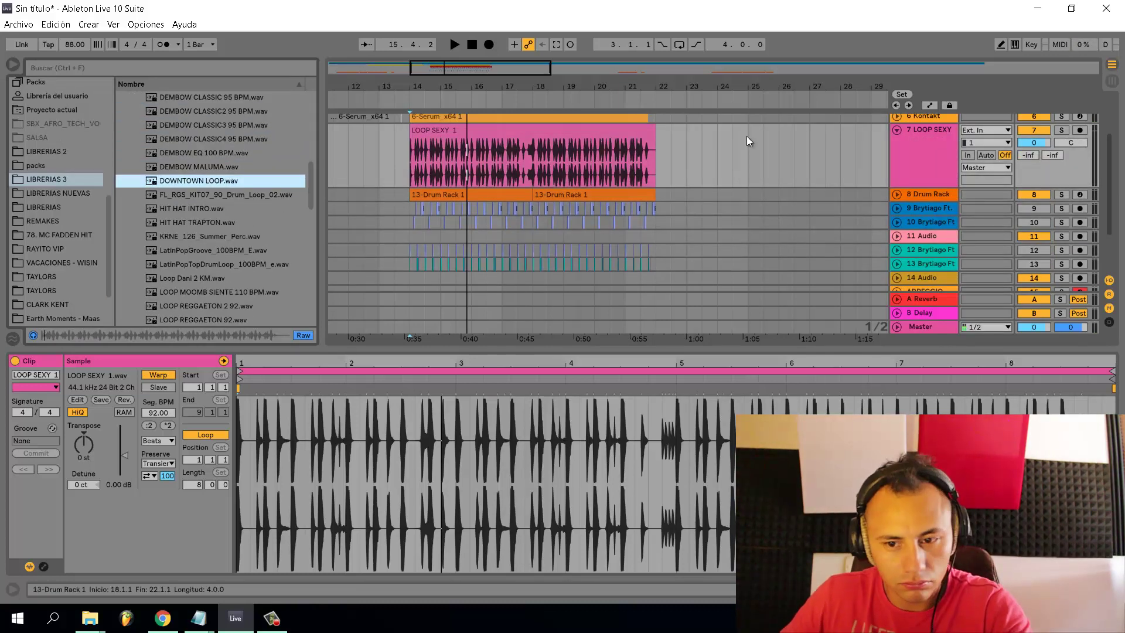
Insert an audio track below LOOP SEXY and place DOWNTOWN LOOP.wav on it at bar 14
{"action": "left_click", "coordinate": [932, 172]}
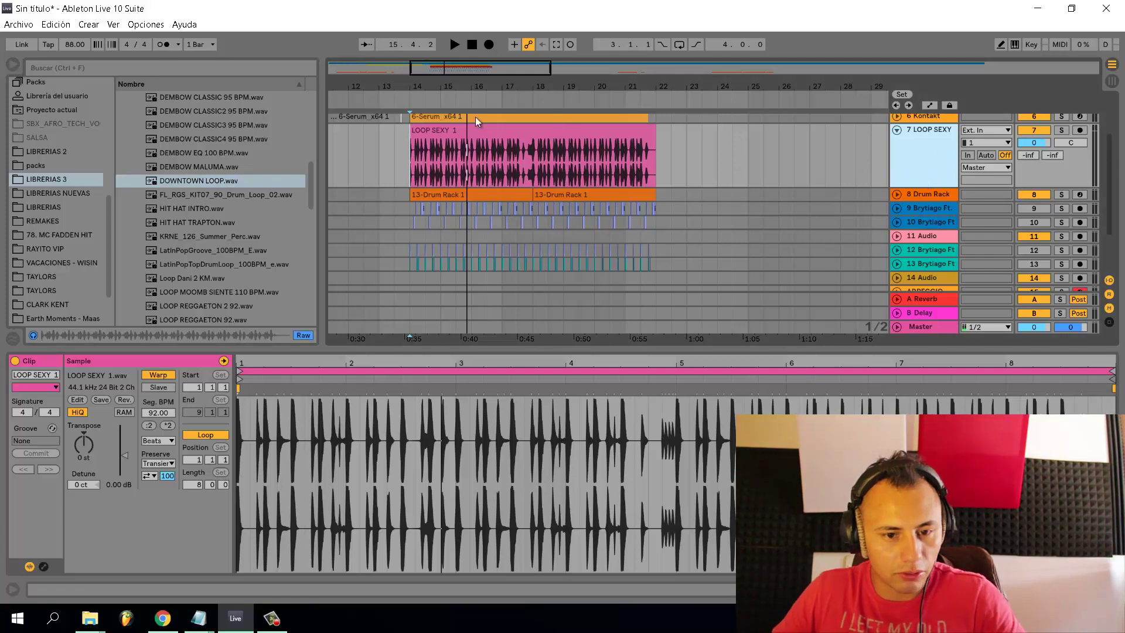
{"action": "key", "text": "ctrl+t"}
{"action": "scroll", "coordinate": [410, 181], "scroll_direction": "up", "scroll_amount": 6}
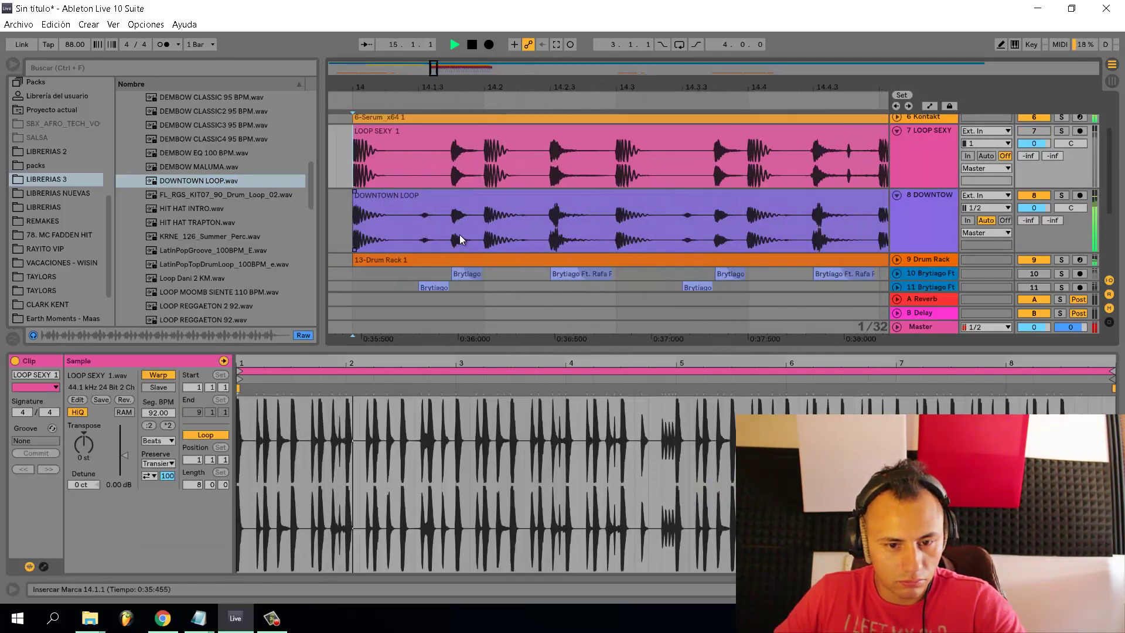
Delete the DOWNTOWN LOOP audio from 14.1.2 to 14.2.1 and the LOOP SEXY kick starting at 14.2.1
{"action": "left_click_drag", "start_coordinate": [476, 232], "coordinate": [406, 232]}
{"action": "key", "text": "space"}
{"action": "key", "text": "Delete"}
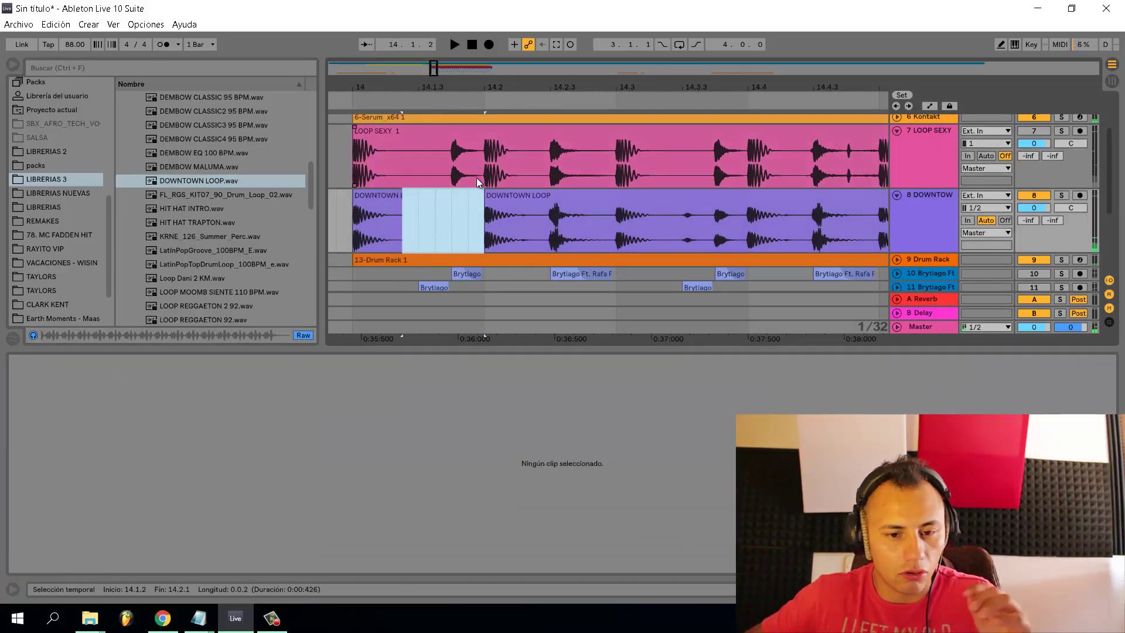
{"action": "left_click_drag", "start_coordinate": [483, 174], "coordinate": [541, 174]}
{"action": "key", "text": "Delete"}
Delete the LOOP SEXY audio from 14.1.1 to 14.1.3, then extend the remaining clip's start back toward 14.1.1
{"action": "left_click_drag", "start_coordinate": [417, 162], "coordinate": [350, 163]}
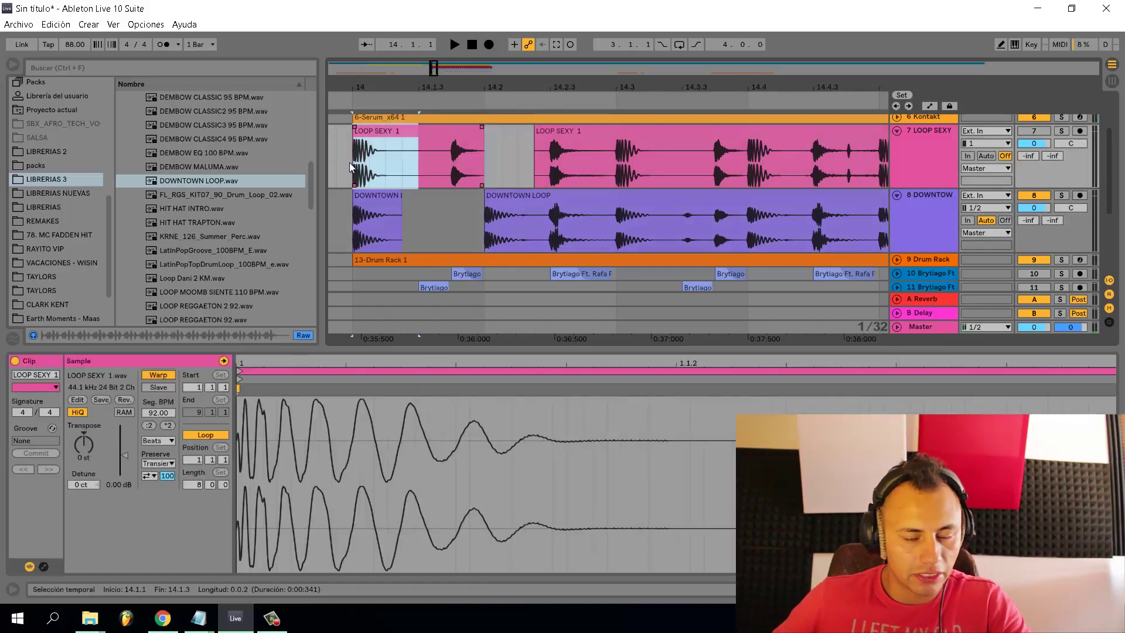
{"action": "key", "text": "Delete"}
{"action": "scroll", "coordinate": [426, 162], "scroll_direction": "up", "scroll_amount": 2}
{"action": "left_click_drag", "start_coordinate": [419, 153], "coordinate": [357, 152]}
Extend the second DOWNTOWN LOOP segment's start back to 14.1.4 and delete its audio from 14.2.3 to 14.3.1
{"action": "scroll", "coordinate": [357, 152], "scroll_direction": "down", "scroll_amount": 3}
{"action": "scroll", "coordinate": [388, 161], "scroll_direction": "up", "scroll_amount": 4}
{"action": "left_click_drag", "start_coordinate": [462, 205], "coordinate": [445, 204]}
{"action": "scroll", "coordinate": [480, 176], "scroll_direction": "down", "scroll_amount": 3}
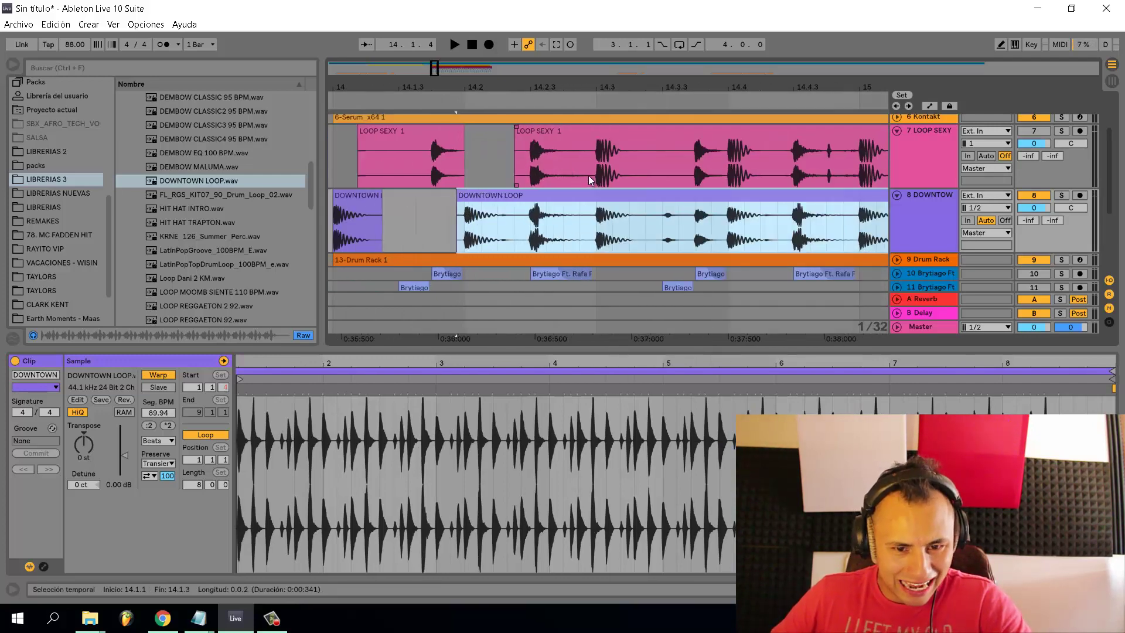
{"action": "left_click_drag", "start_coordinate": [533, 235], "coordinate": [592, 233]}
{"action": "key", "text": "Delete"}
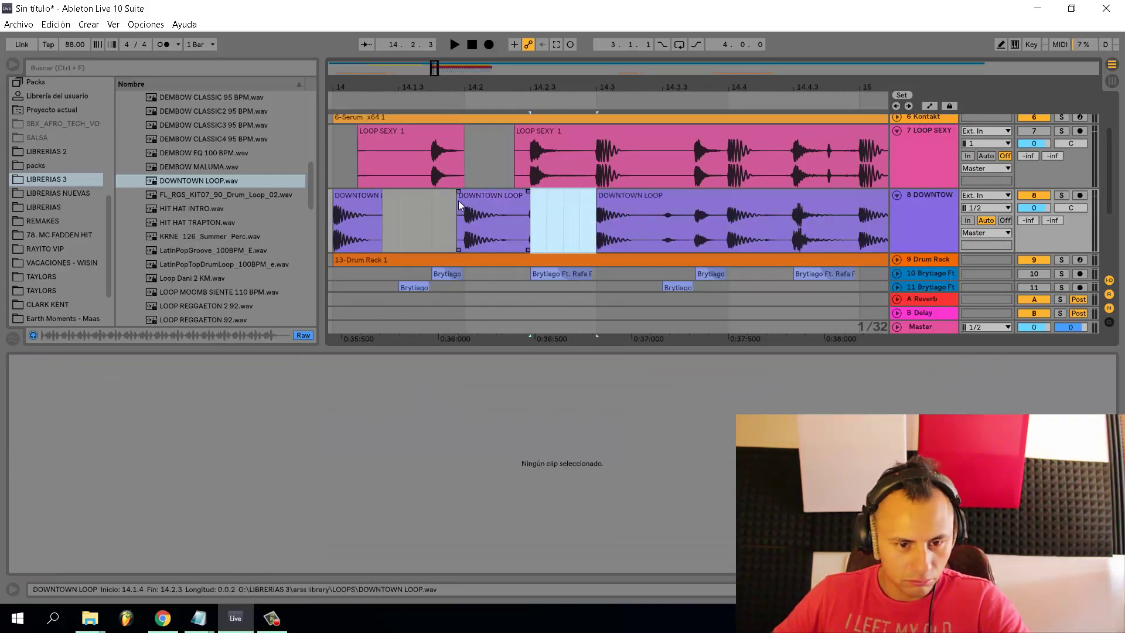
Solo the LOOP SEXY and DOWNTOWN LOOP tracks and play the combined edit from 14.1.1
{"action": "scroll", "coordinate": [418, 177], "scroll_direction": "left", "scroll_amount": 2}
{"action": "left_click", "coordinate": [410, 174]}
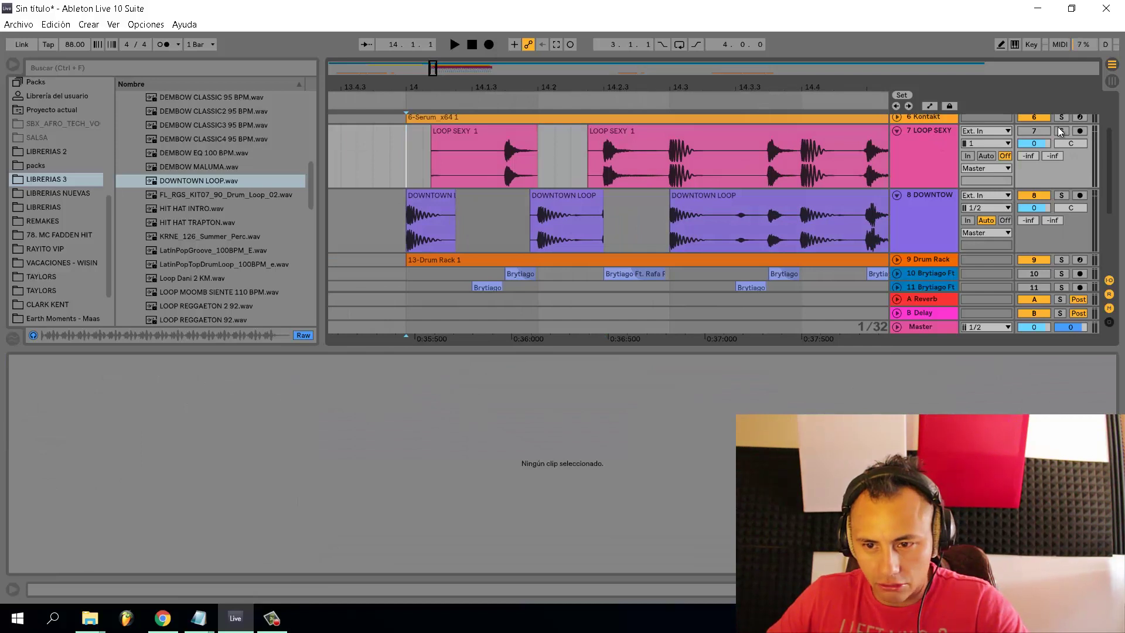
{"action": "key", "text": "space"}
{"action": "scroll", "coordinate": [647, 164], "scroll_direction": "down", "scroll_amount": 2}
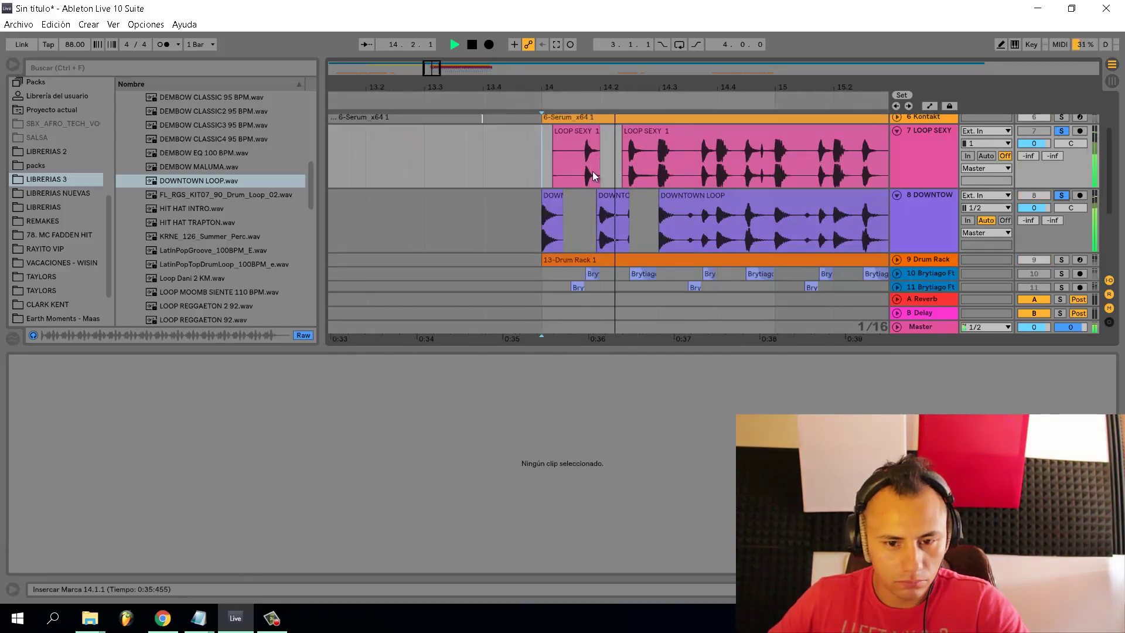
{"action": "scroll", "coordinate": [569, 167], "scroll_direction": "up", "scroll_amount": 2}
{"action": "key", "text": "space"}
{"action": "key", "text": "space"}
Trim the first LOOP SEXY segment's start to meet the end of the first DOWNTOWN LOOP segment and replay from 14.1.1
{"action": "left_click_drag", "start_coordinate": [532, 154], "coordinate": [554, 154]}
{"action": "left_click", "coordinate": [510, 162]}
{"action": "scroll", "coordinate": [515, 165], "scroll_direction": "right", "scroll_amount": 1}
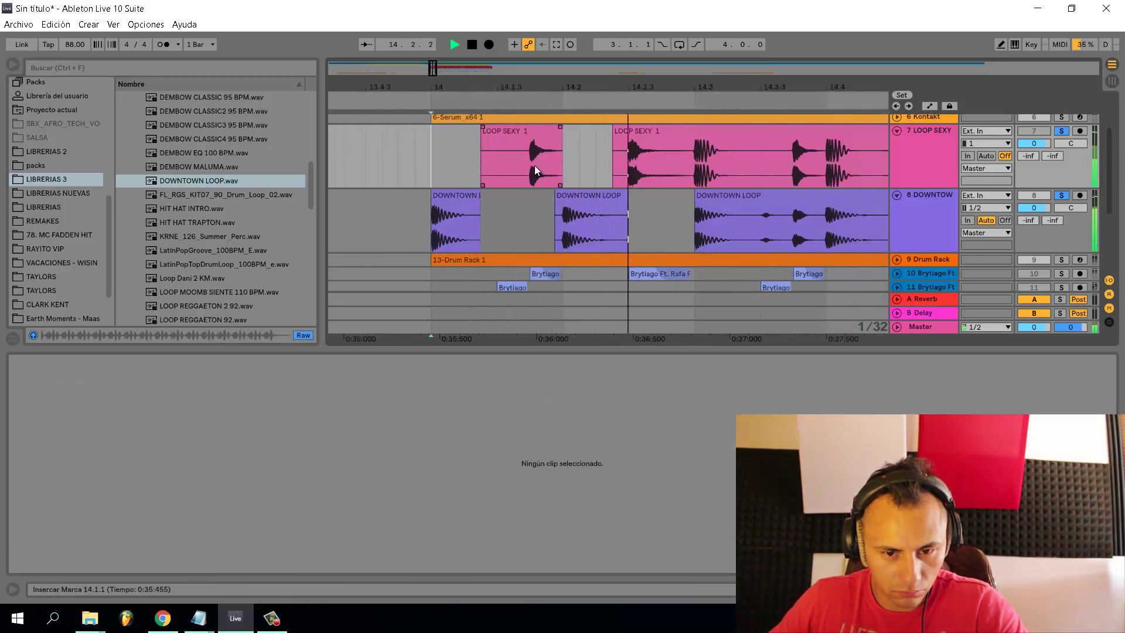
{"action": "key", "text": "space"}
{"action": "key", "text": "space"}
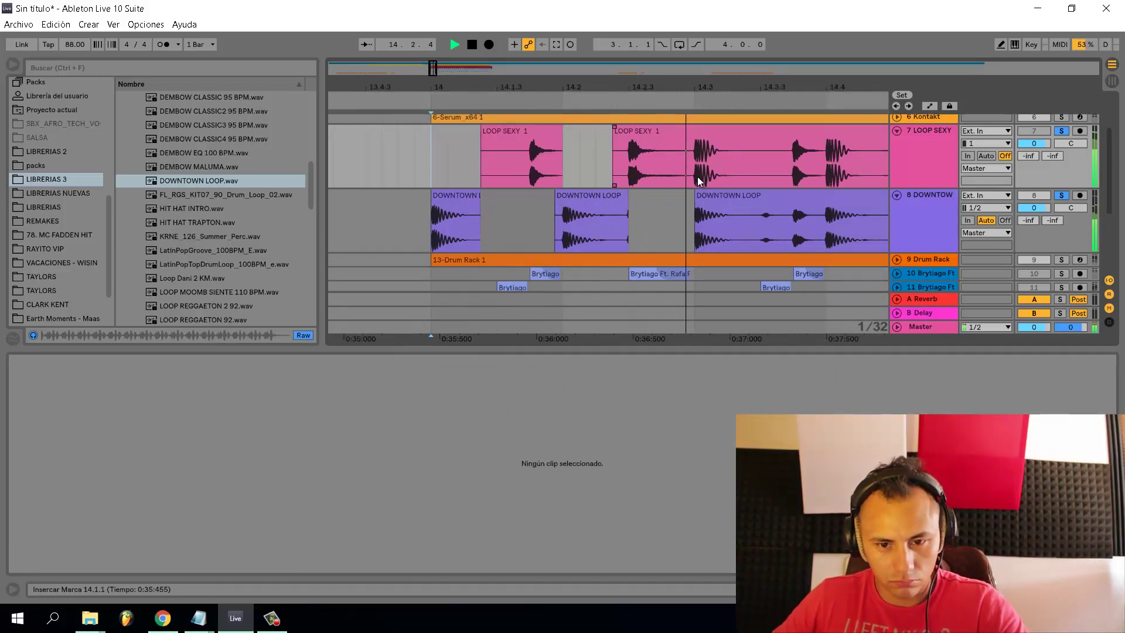
Stop playback, delete the LOOP SEXY audio from 14.3.1 to 14.3.2 and return the insert marker to 14.1.1
{"action": "key", "text": "space"}
{"action": "mouse_move", "coordinate": [698, 177]}
{"action": "left_mouse_down"}
{"action": "mouse_move", "coordinate": [737, 189]}
{"action": "mouse_move", "coordinate": [750, 225]}
{"action": "mouse_move", "coordinate": [740, 226]}
{"action": "mouse_move", "coordinate": [751, 164]}
{"action": "left_mouse_up"}
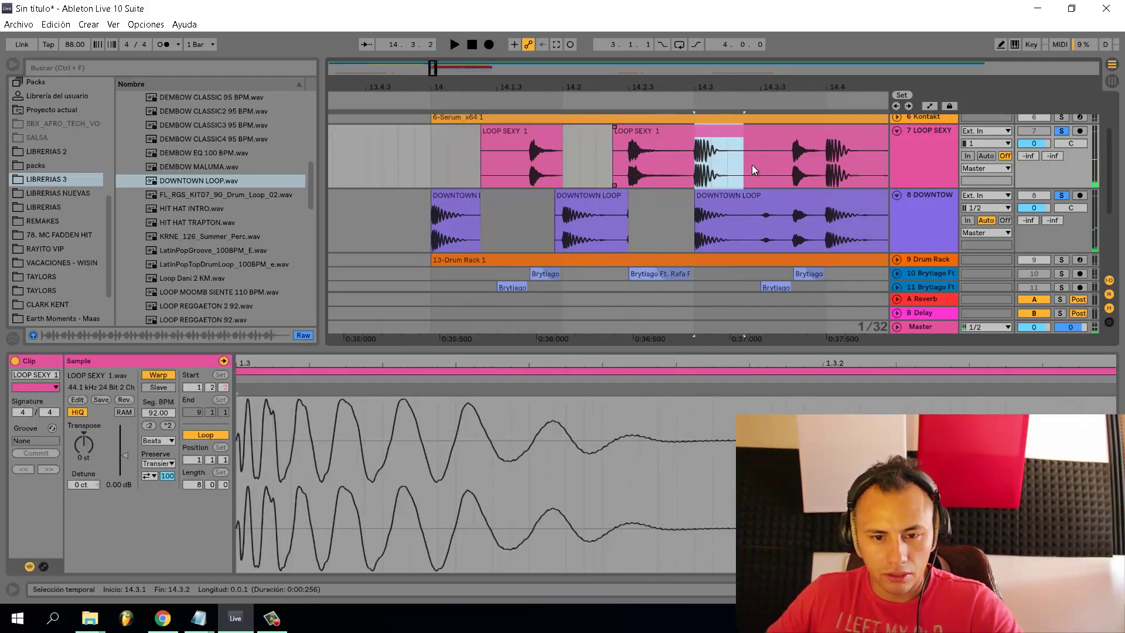
{"action": "key", "text": "Delete"}
{"action": "left_click", "coordinate": [432, 173]}
Delete the thin sliver at the end of the second DOWNTOWN LOOP segment near 14.2.3 and replay the edit from bar 14
{"action": "scroll", "coordinate": [432, 172], "scroll_direction": "right", "scroll_amount": 2}
{"action": "scroll", "coordinate": [571, 213], "scroll_direction": "up", "scroll_amount": 3}
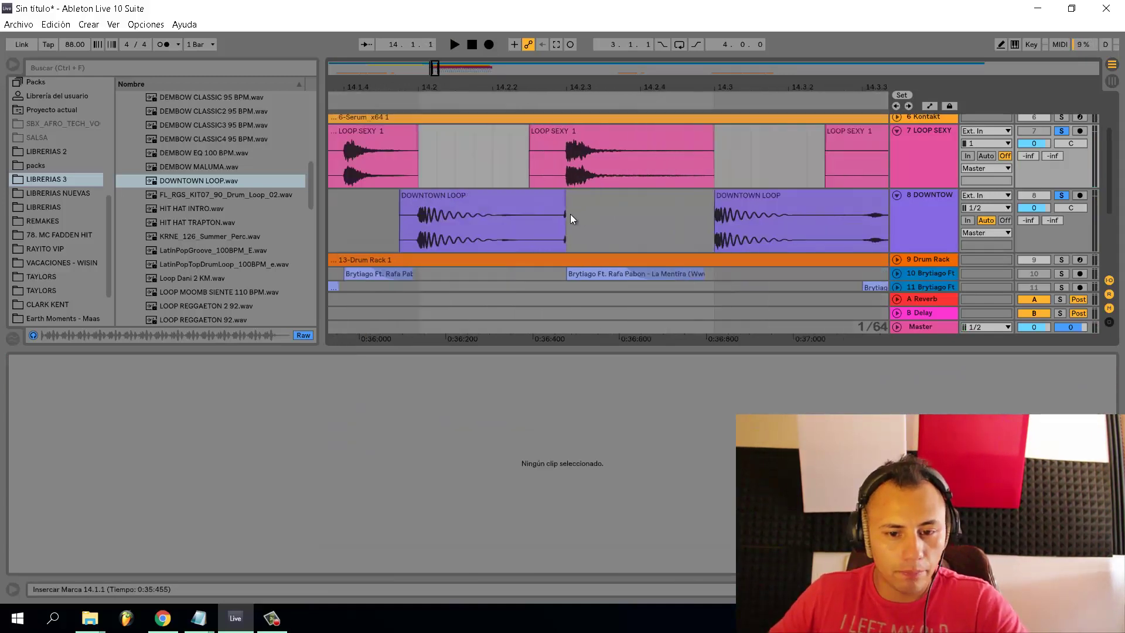
{"action": "left_click_drag", "start_coordinate": [551, 226], "coordinate": [564, 226]}
{"action": "scroll", "coordinate": [563, 226], "scroll_direction": "down", "scroll_amount": 1}
{"action": "key", "text": "Delete"}
{"action": "scroll", "coordinate": [564, 226], "scroll_direction": "down", "scroll_amount": 3}
{"action": "left_click", "coordinate": [427, 161]}
{"action": "key", "text": "space"}
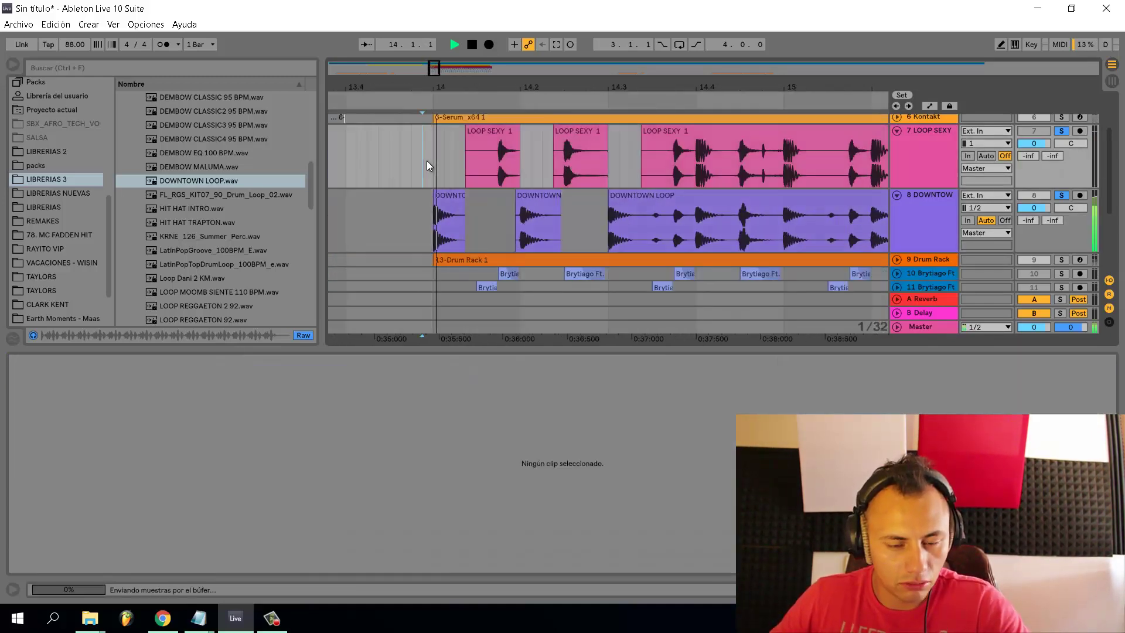
{"action": "scroll", "coordinate": [598, 175], "scroll_direction": "right", "scroll_amount": 1}
{"action": "key", "text": "space"}
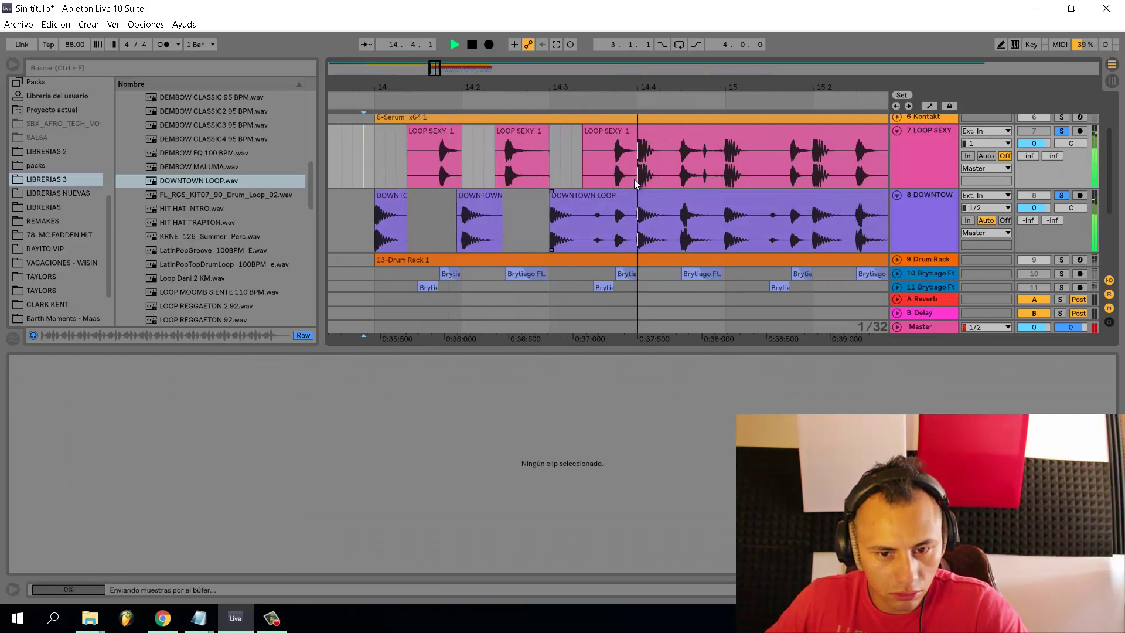
Delete the DOWNTOWN LOOP audio from 14.3.4 to 14.4.1 and the LOOP SEXY hit at 14.4.1, replaying from 14.1.1
{"action": "left_click_drag", "start_coordinate": [607, 178], "coordinate": [608, 182]}
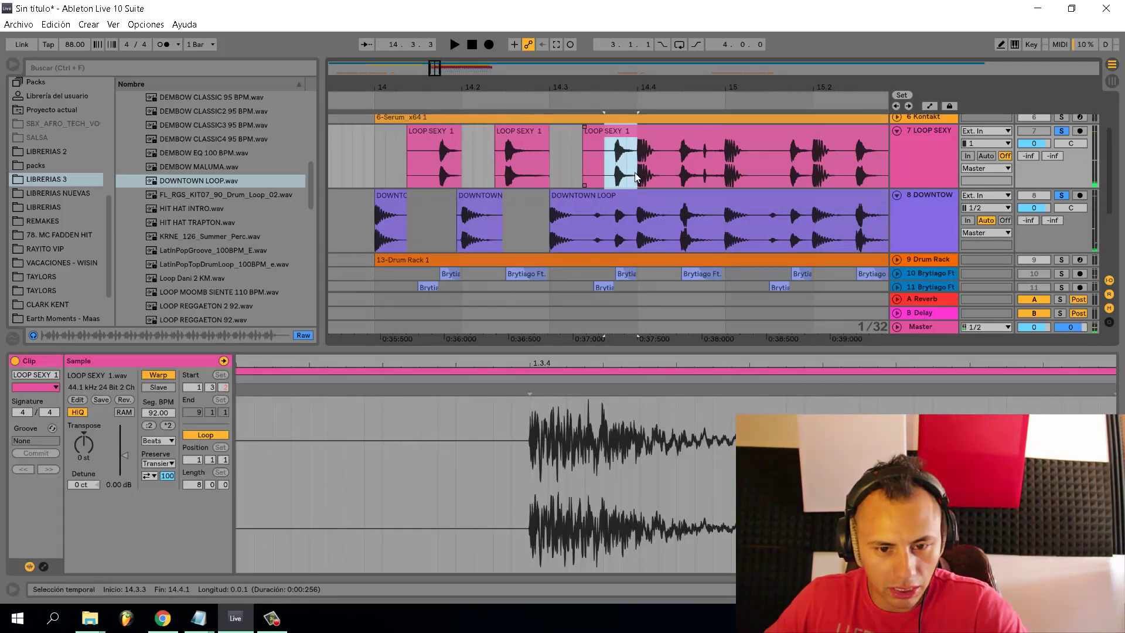
{"action": "left_click_drag", "start_coordinate": [615, 237], "coordinate": [680, 177]}
{"action": "key", "text": "Delete"}
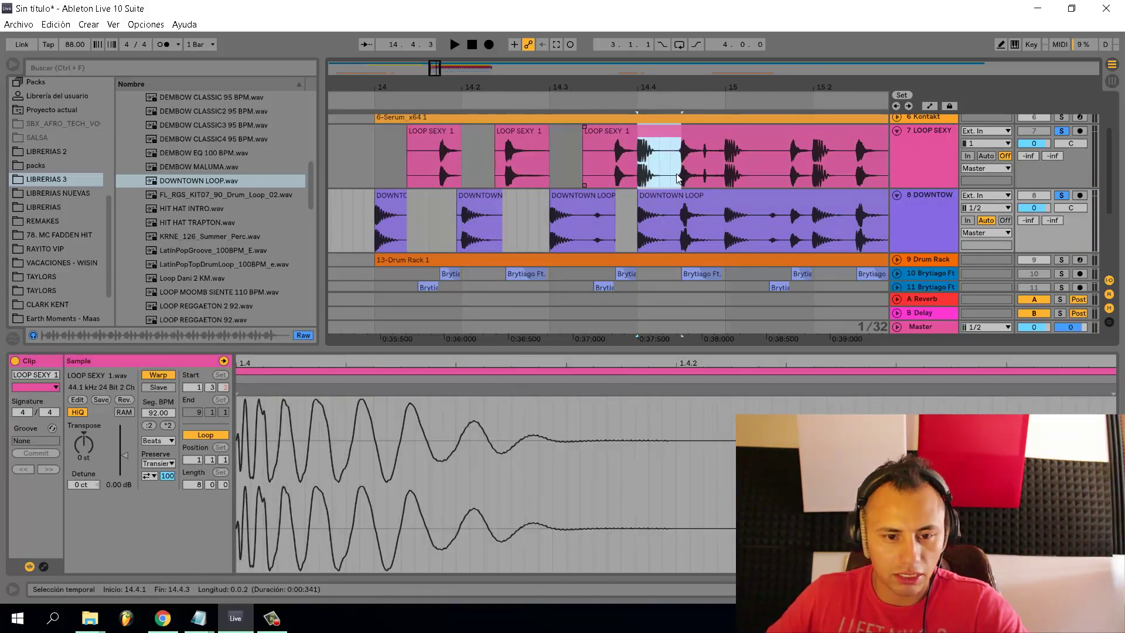
{"action": "key", "text": "Delete"}
{"action": "left_click", "coordinate": [380, 176]}
{"action": "key", "text": "space"}
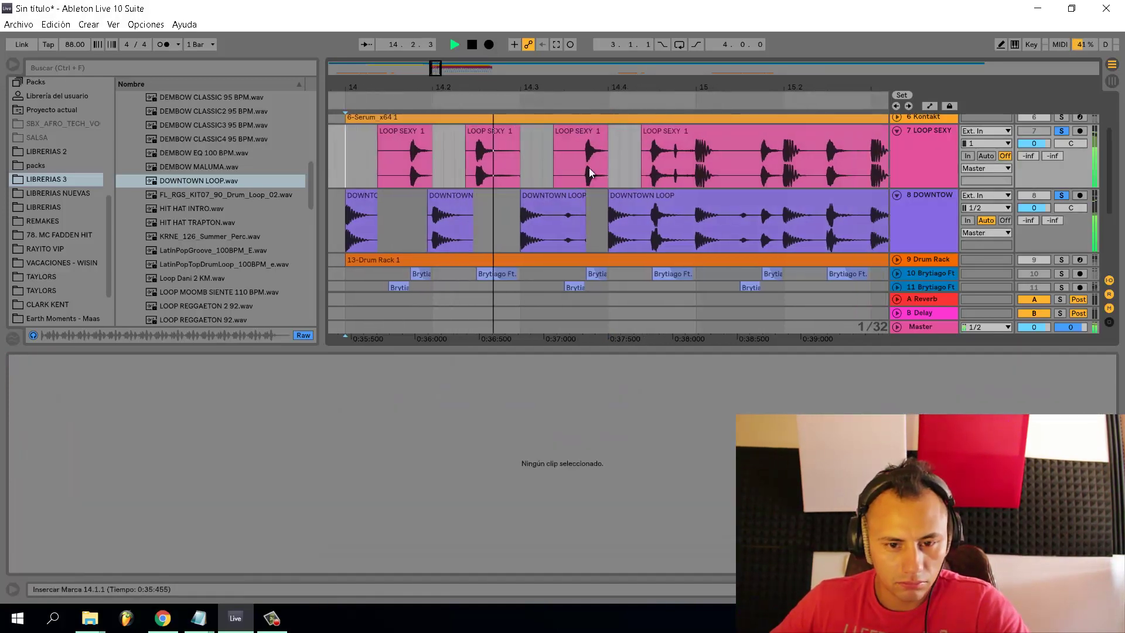
{"action": "scroll", "coordinate": [712, 201], "scroll_direction": "up", "scroll_amount": 2}
{"action": "scroll", "coordinate": [738, 252], "scroll_direction": "down", "scroll_amount": 4}
Clear the DOWNTOWN LOOP audio from 15.1.1 to 16.1.3 and the uncut LOOP SEXY audio across bar 15
{"action": "left_click_drag", "start_coordinate": [746, 262], "coordinate": [863, 252]}
{"action": "key", "text": "space"}
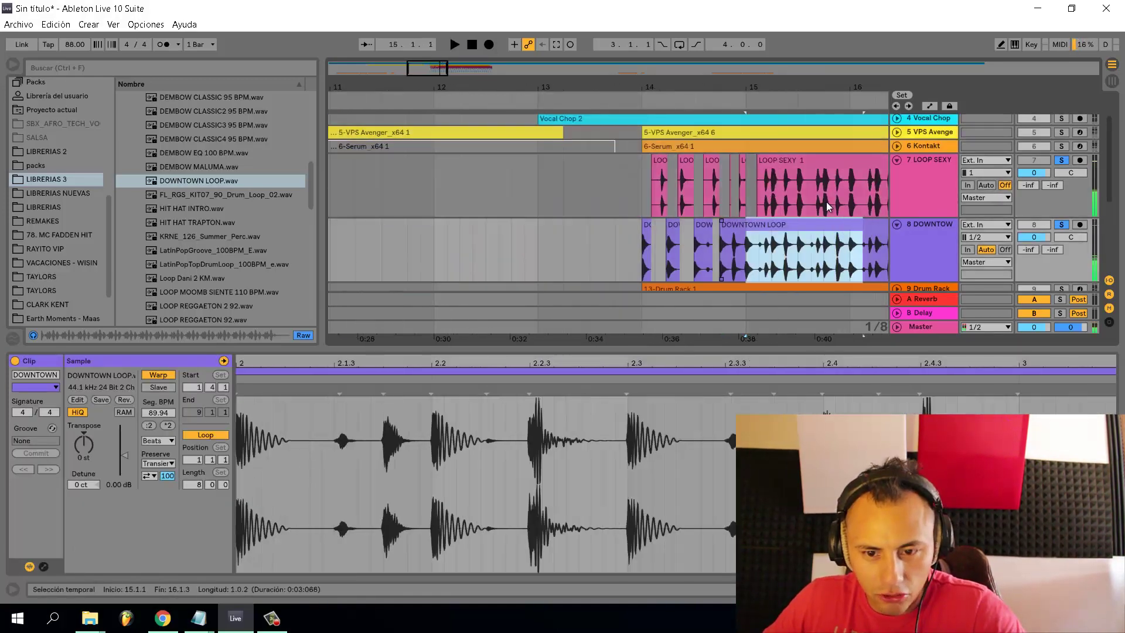
{"action": "key", "text": "Delete"}
{"action": "left_click_drag", "start_coordinate": [759, 194], "coordinate": [850, 193]}
{"action": "key", "text": "Delete"}
Duplicate the edited bar 14 of LOOP SEXY and DOWNTOWN LOOP into bar 15 and play the result from 14.1.1
{"action": "left_click_drag", "start_coordinate": [653, 201], "coordinate": [744, 258]}
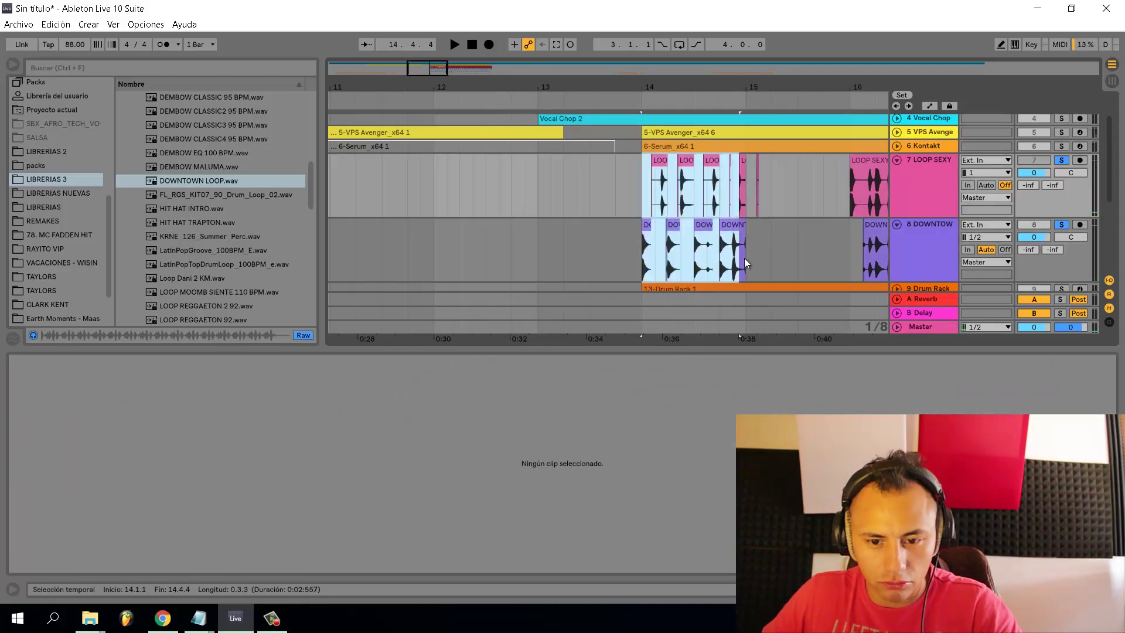
{"action": "key", "text": "ctrl+d"}
{"action": "scroll", "coordinate": [736, 217], "scroll_direction": "down", "scroll_amount": 3}
{"action": "left_click", "coordinate": [688, 191]}
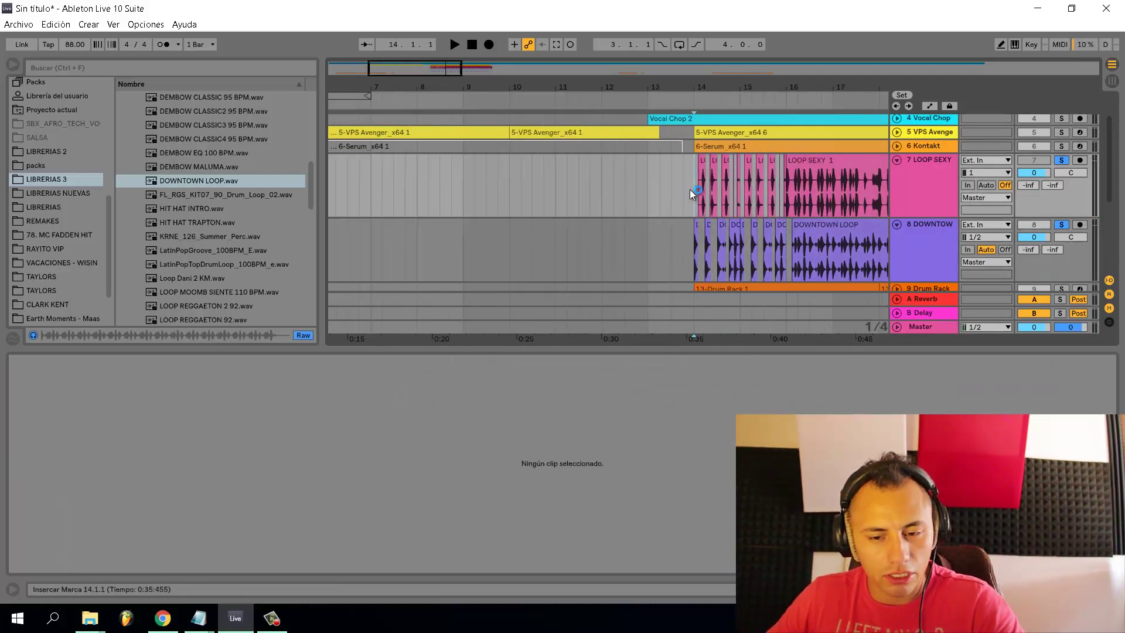
{"action": "key", "text": "space"}
{"action": "scroll", "coordinate": [786, 194], "scroll_direction": "up", "scroll_amount": 3}
{"action": "key", "text": "space"}
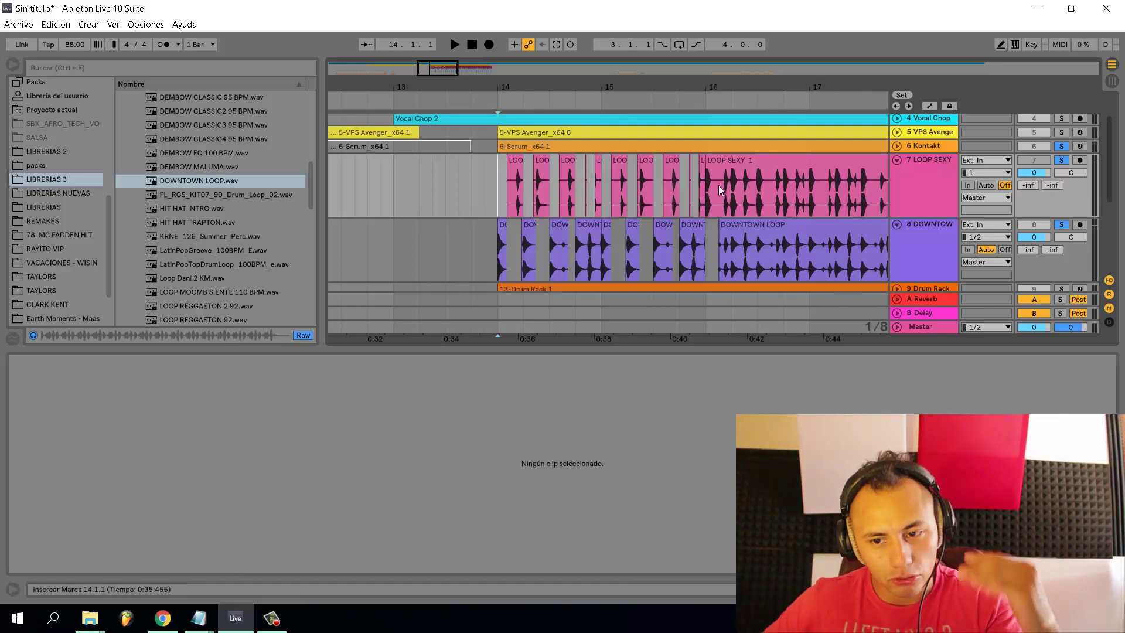
Unfold the Kontakt track and play it together with the LOOP SEXY and DOWNTOWN LOOP edit
{"action": "left_click", "coordinate": [895, 148]}
{"action": "key", "text": "space"}
{"action": "scroll", "coordinate": [683, 193], "scroll_direction": "down", "scroll_amount": 4}
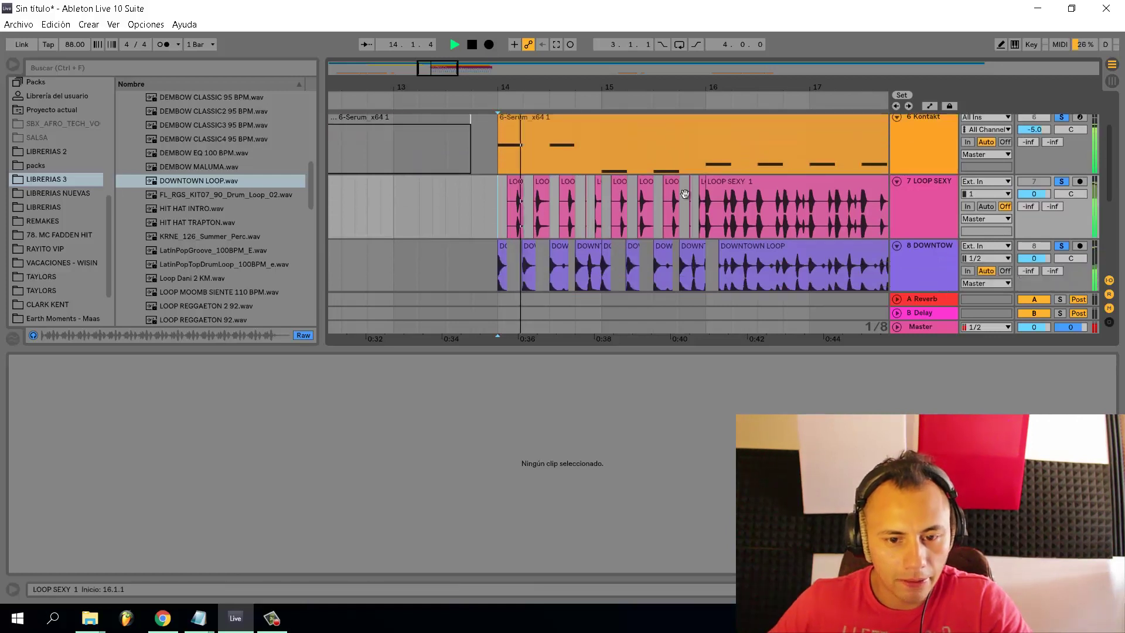
{"action": "scroll", "coordinate": [760, 181], "scroll_direction": "up", "scroll_amount": 1}
{"action": "key", "text": "space"}
Add EQ Eight to the DOWNTOWN LOOP track and set its first band to a low cut at 46.4 Hz
{"action": "left_click", "coordinate": [924, 232]}
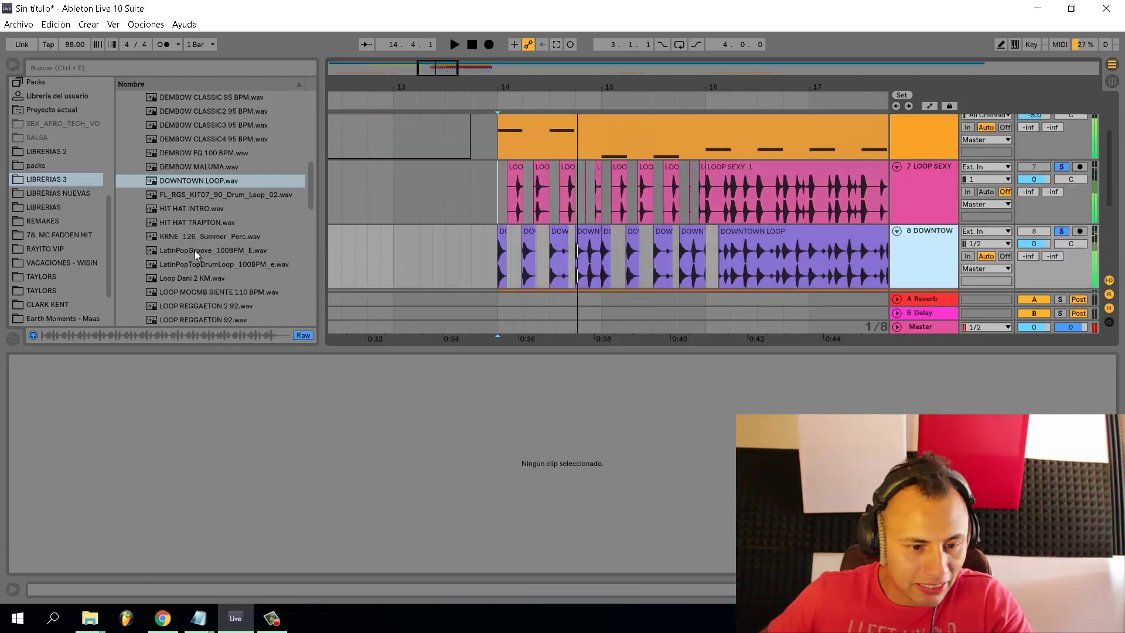
{"action": "scroll", "coordinate": [43, 140], "scroll_direction": "up", "scroll_amount": 5}
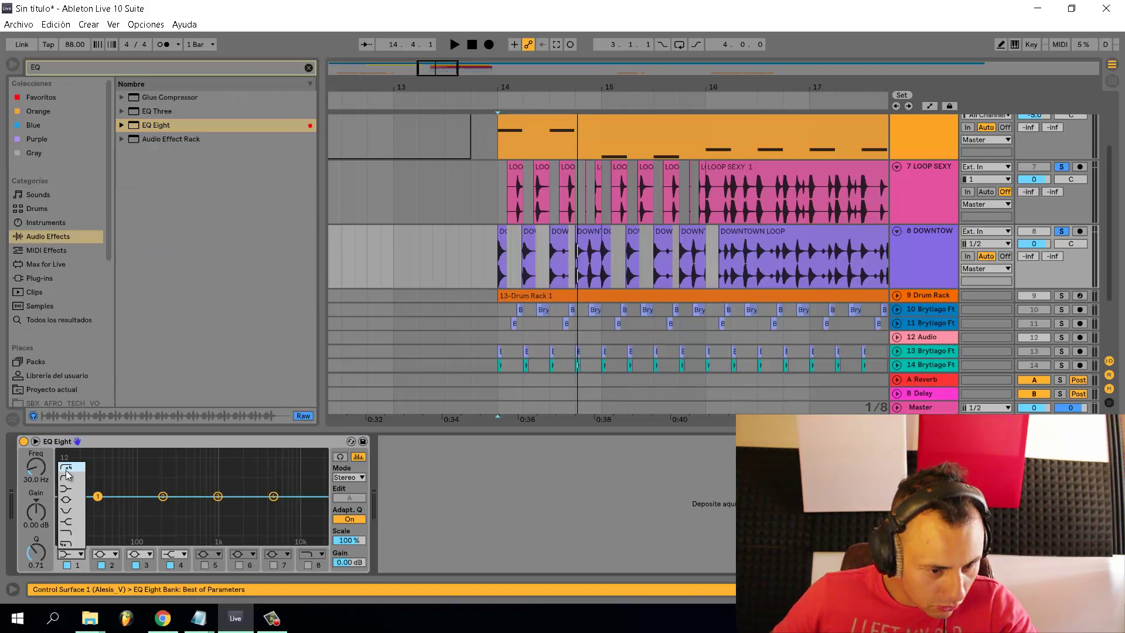
{"action": "left_click", "coordinate": [66, 474]}
{"action": "left_click_drag", "start_coordinate": [96, 504], "coordinate": [113, 507]}
In the Kontakt track's EQ Eight, set band 1 to 25.5 Hz and band 2 to 86.1 Hz at -7.81 dB while listening
{"action": "left_click", "coordinate": [927, 122]}
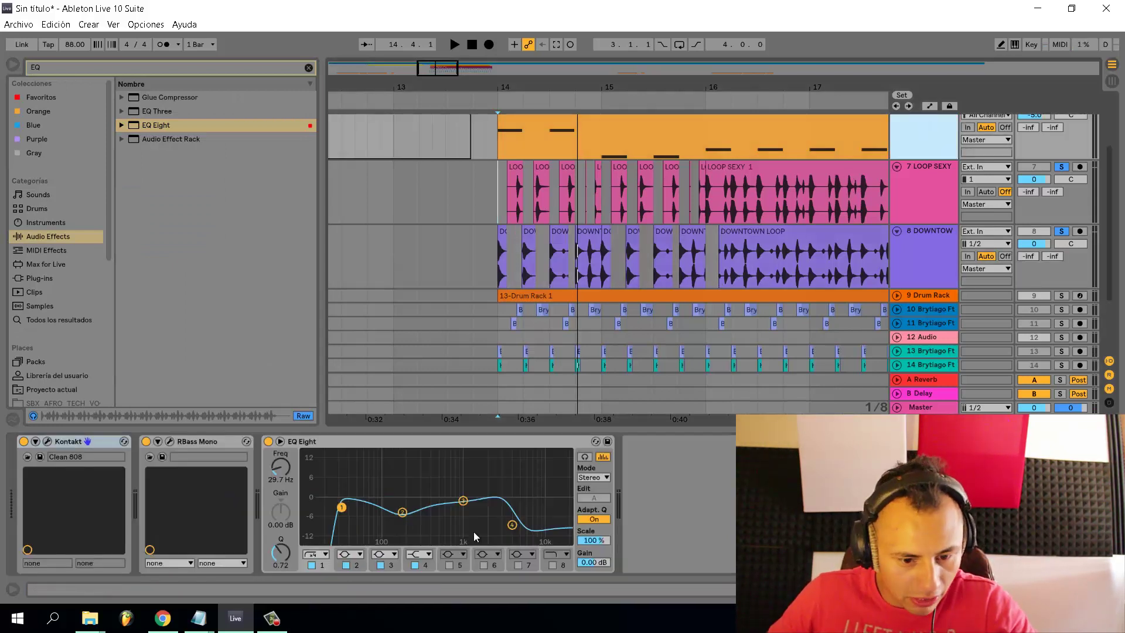
{"action": "left_click", "coordinate": [333, 510]}
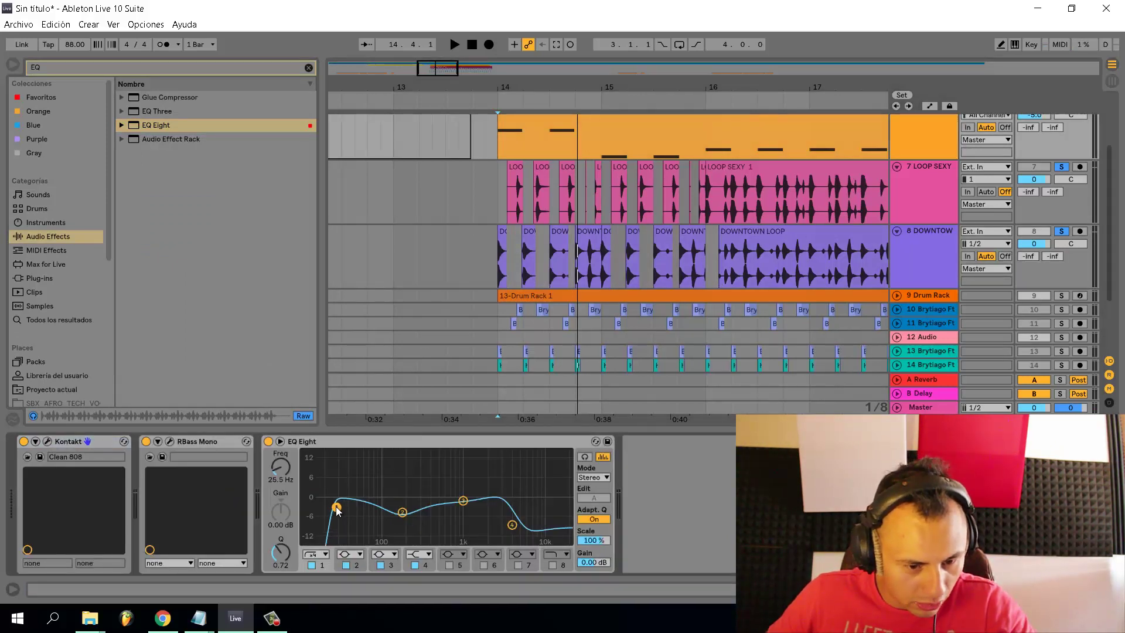
{"action": "left_click_drag", "start_coordinate": [402, 515], "coordinate": [379, 522]}
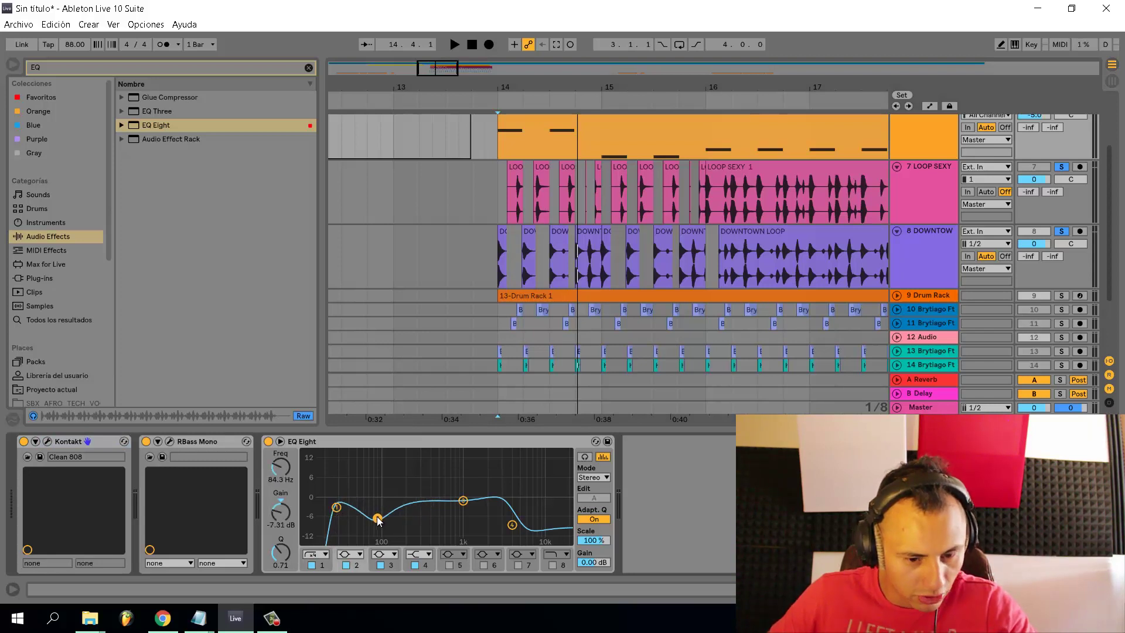
{"action": "key", "text": "space"}
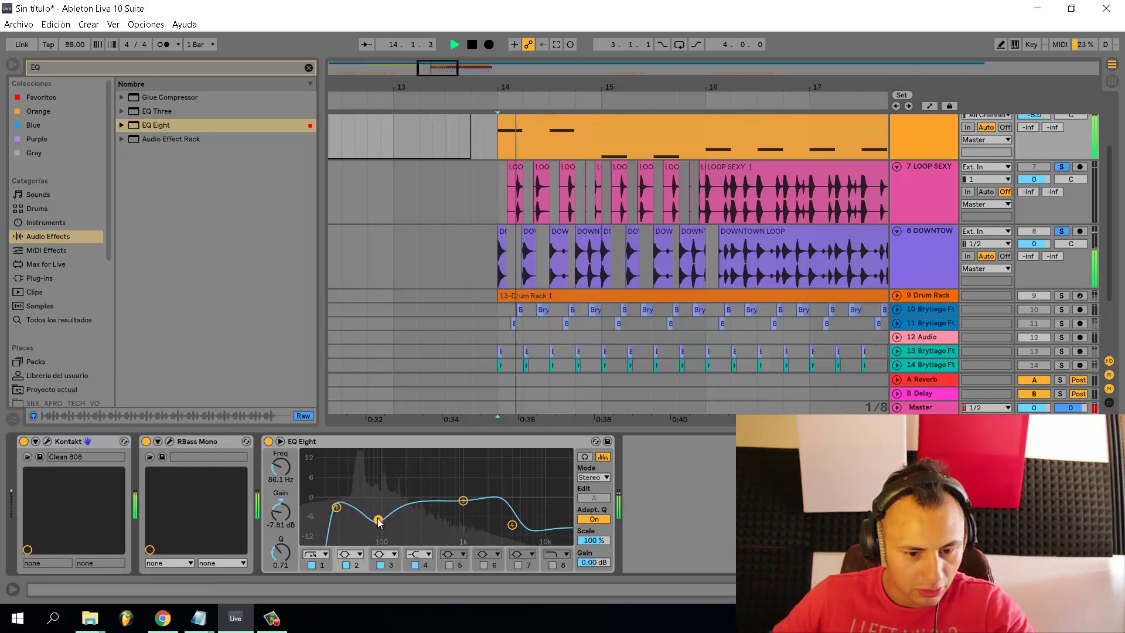
{"action": "left_click", "coordinate": [512, 524]}
{"action": "key", "text": "space"}
Enable band 8 of the Kontakt EQ Eight as a high cut at 359 Hz and play the result
{"action": "left_click", "coordinate": [559, 554]}
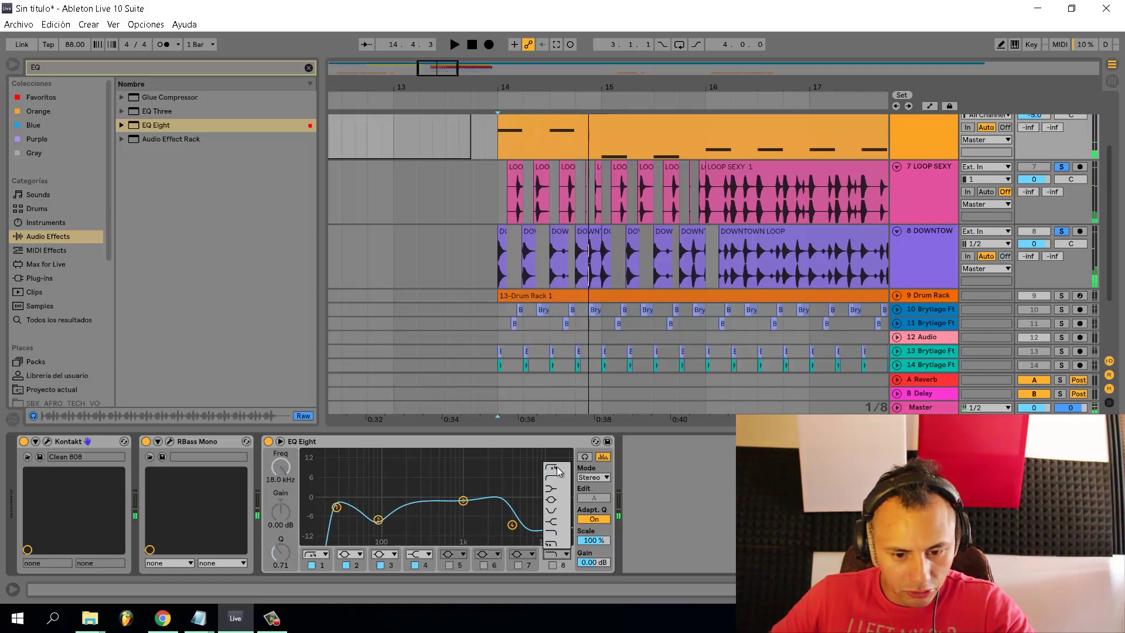
{"action": "left_click", "coordinate": [558, 545]}
{"action": "left_click", "coordinate": [552, 565]}
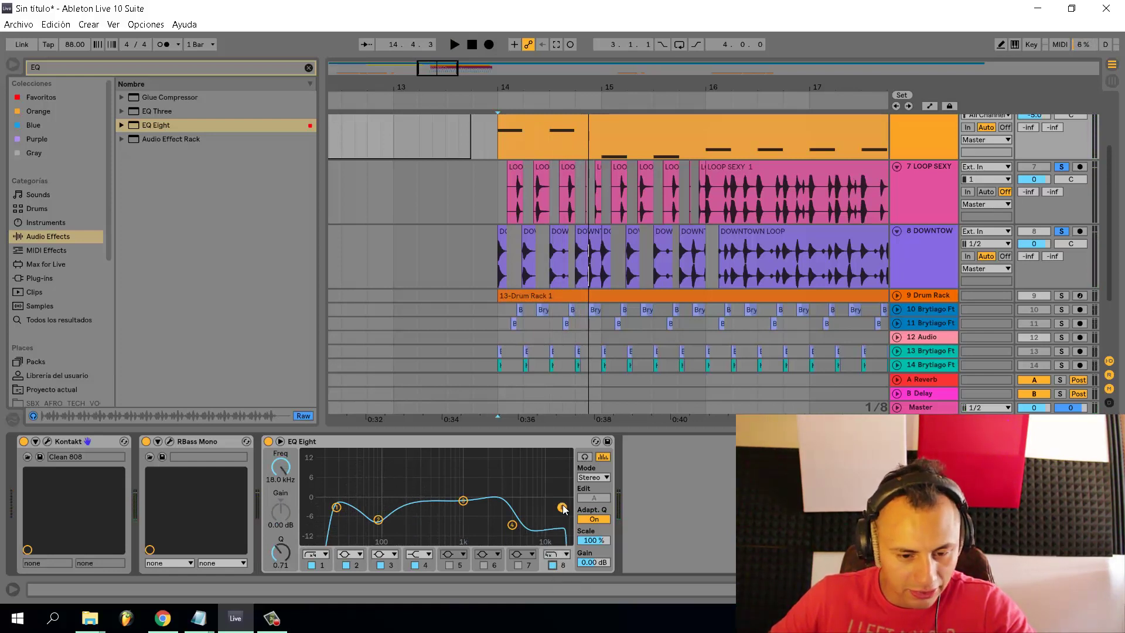
{"action": "left_click_drag", "start_coordinate": [563, 508], "coordinate": [428, 514]}
{"action": "key", "text": "space"}
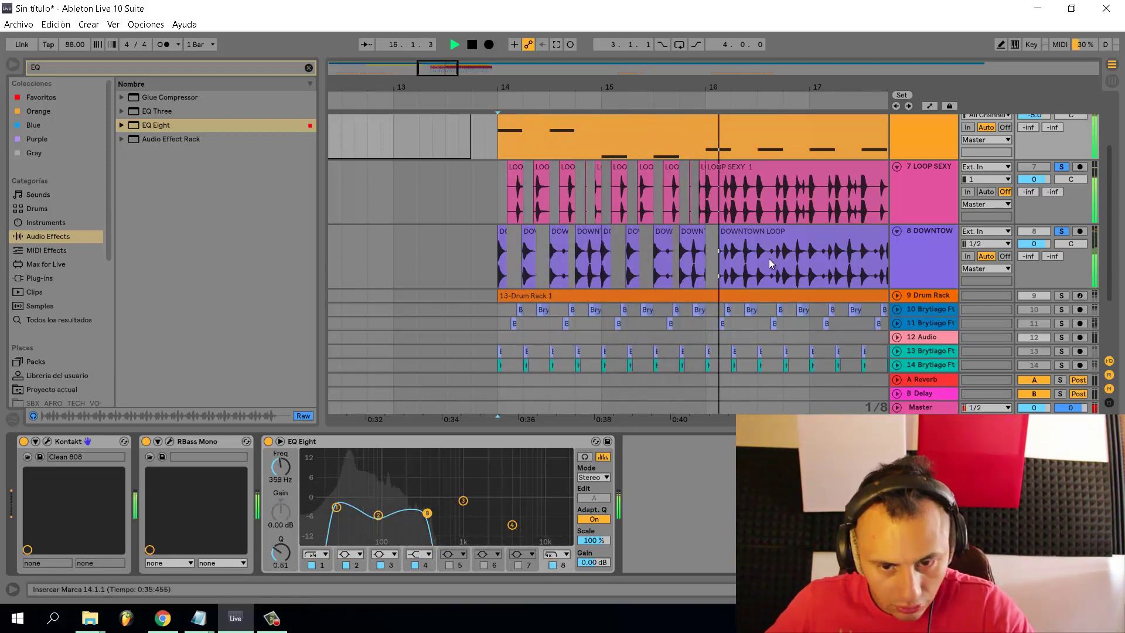
{"action": "key", "text": "space"}
Set the warp mode of all LOOP SEXY and DOWNTOWN LOOP clips from 14.1.1 to 22.1.1 to Complex, with Warp enabled
{"action": "left_click", "coordinate": [495, 208]}
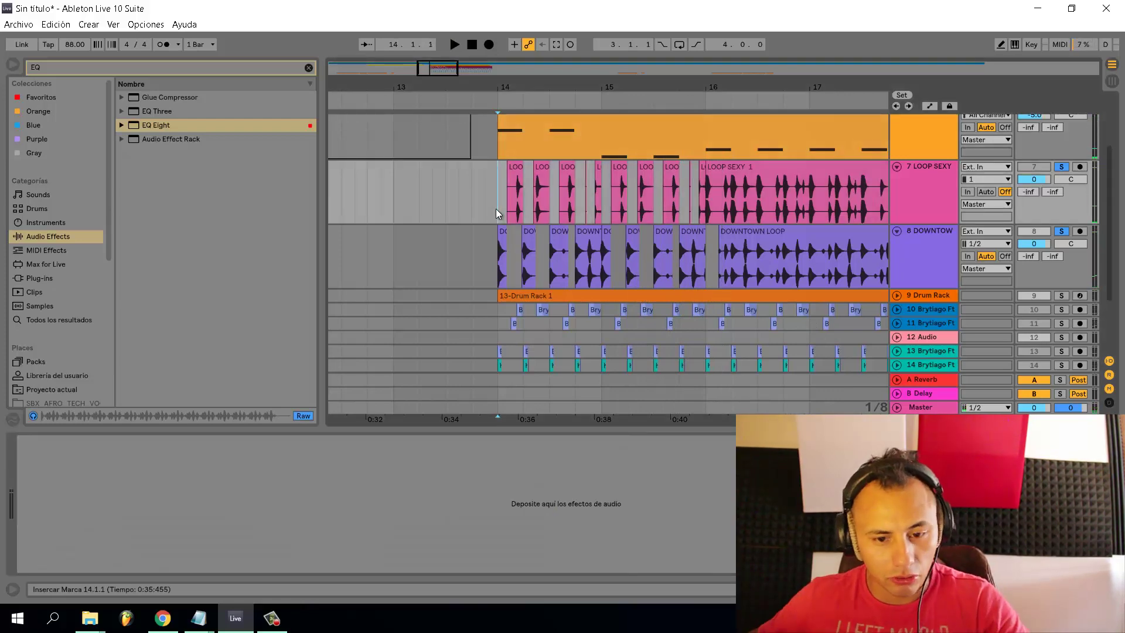
{"action": "left_click", "coordinate": [502, 233]}
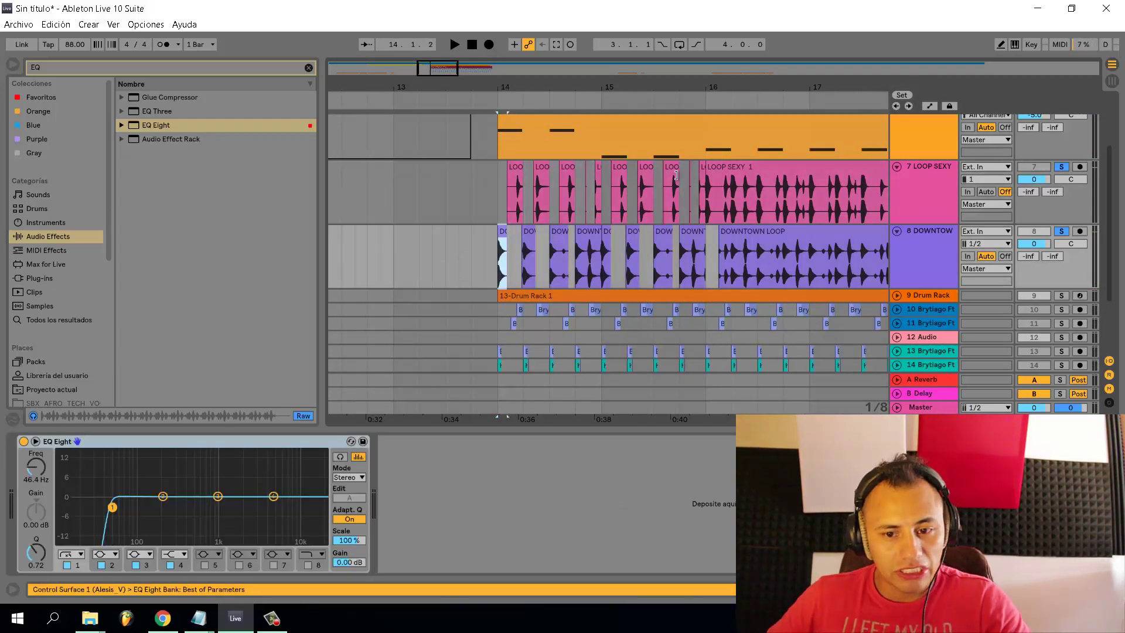
{"action": "left_click", "coordinate": [754, 177], "text": "shift"}
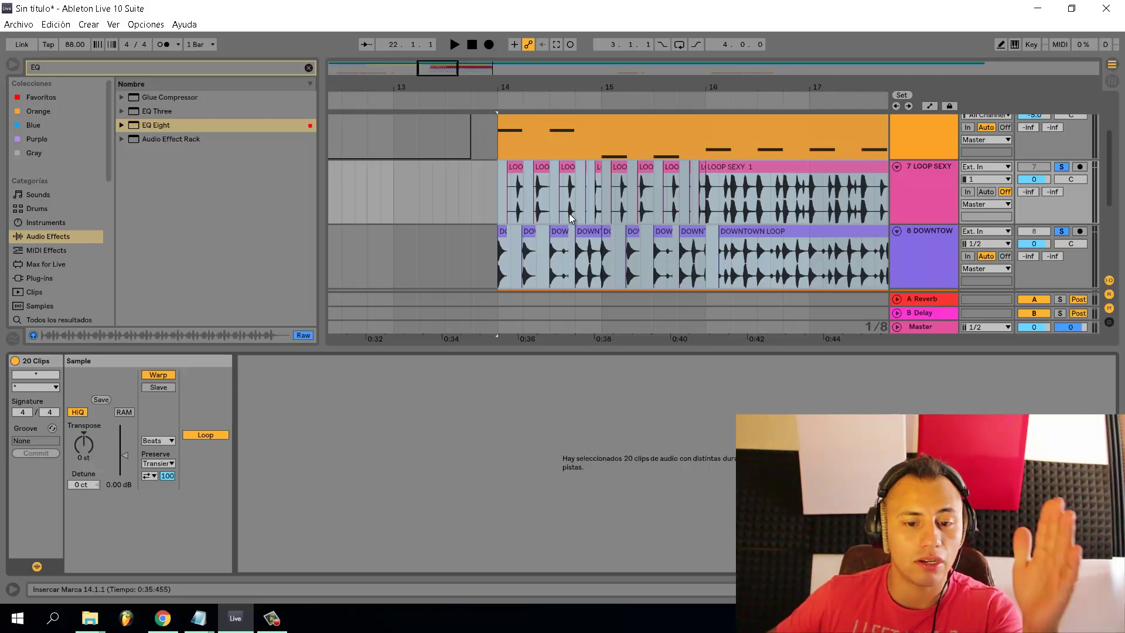
{"action": "left_click", "coordinate": [164, 375]}
{"action": "left_click", "coordinate": [163, 376]}
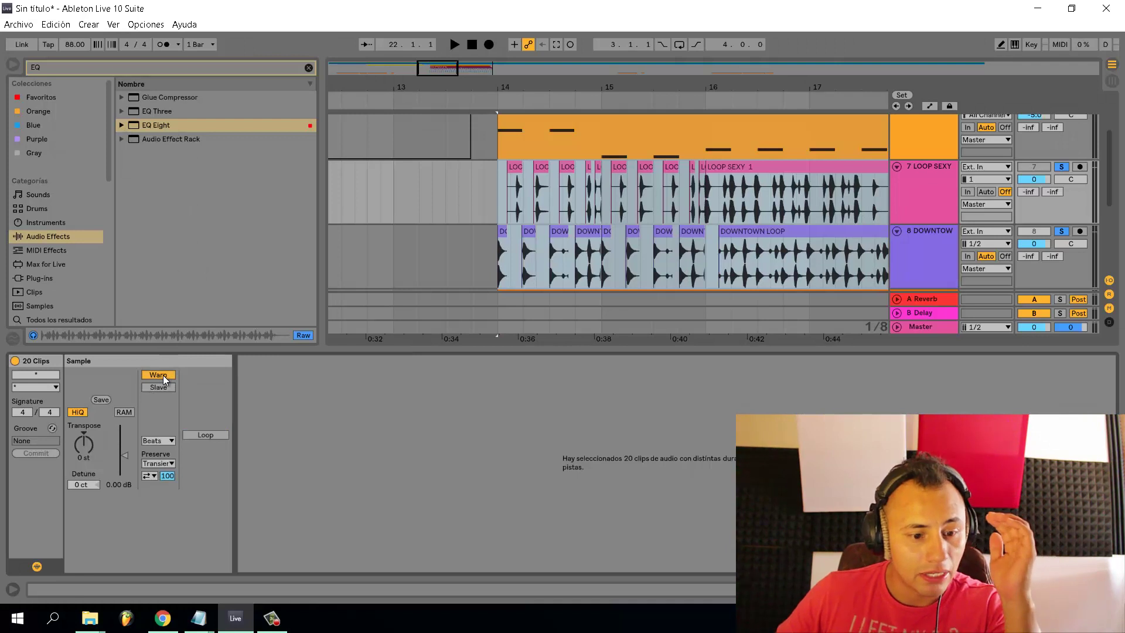
{"action": "left_click", "coordinate": [158, 441]}
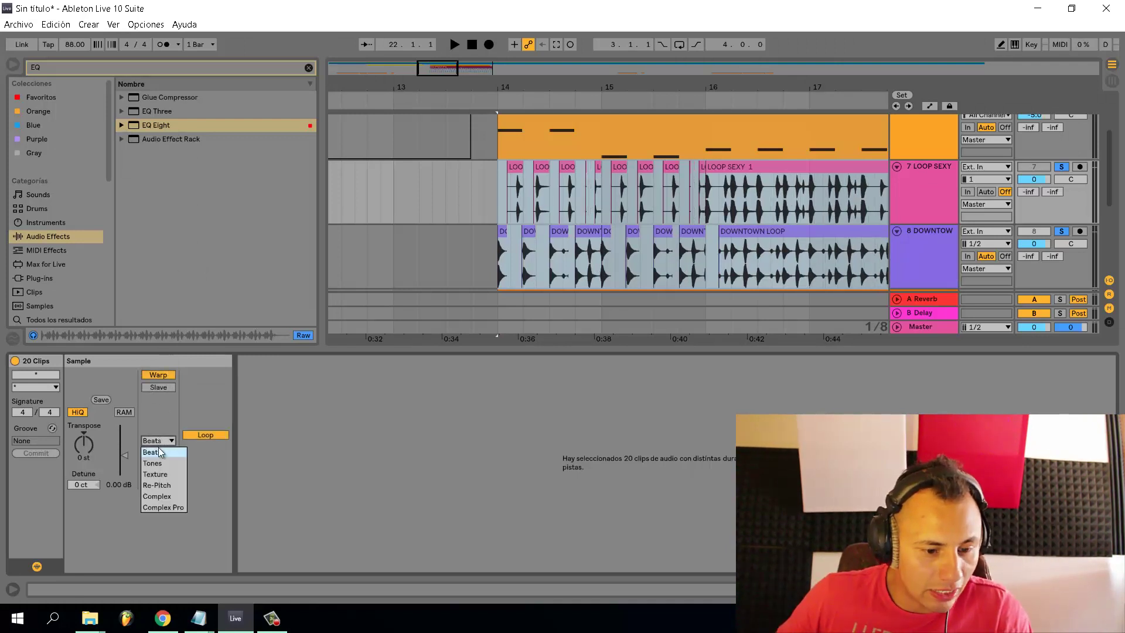
{"action": "left_click", "coordinate": [158, 496]}
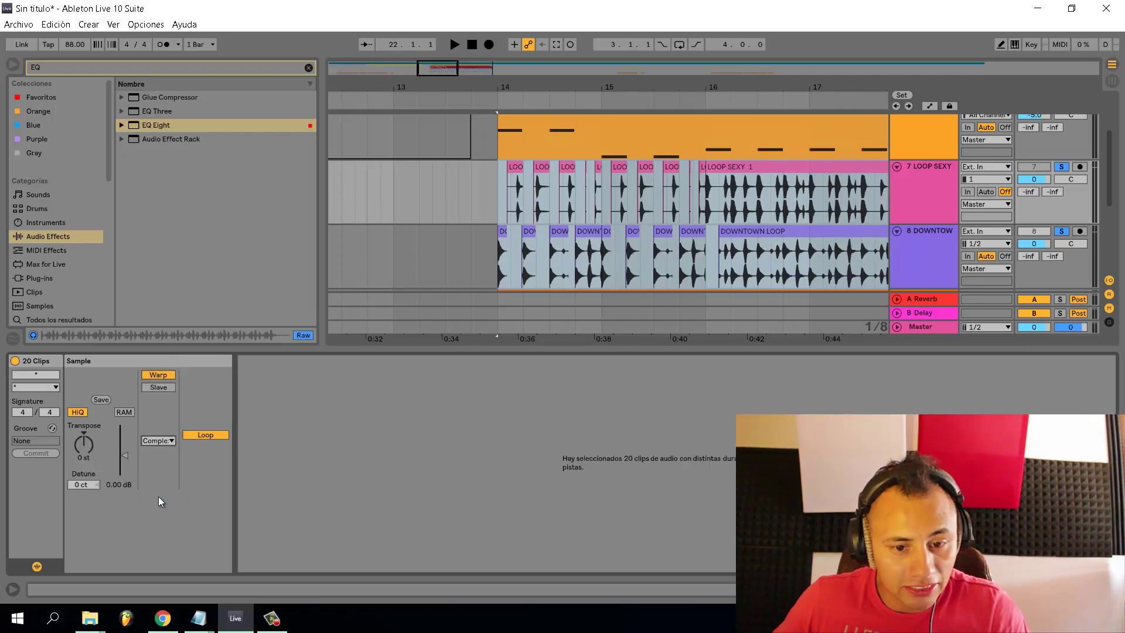
{"action": "left_click", "coordinate": [499, 213]}
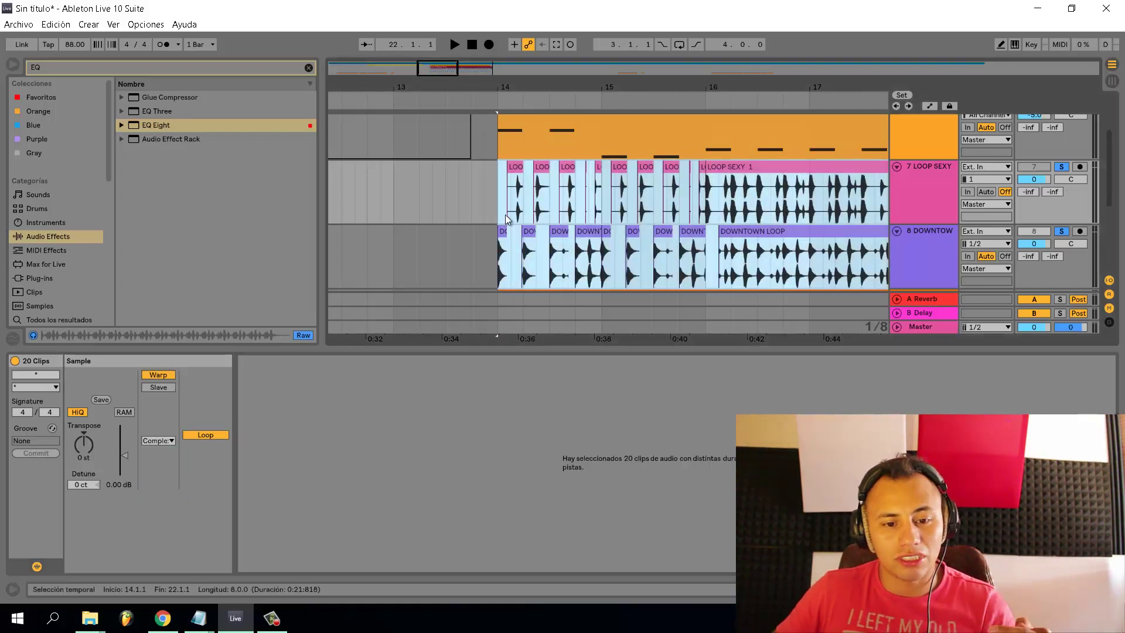
{"action": "left_click", "coordinate": [502, 215]}
{"action": "left_click", "coordinate": [497, 214]}
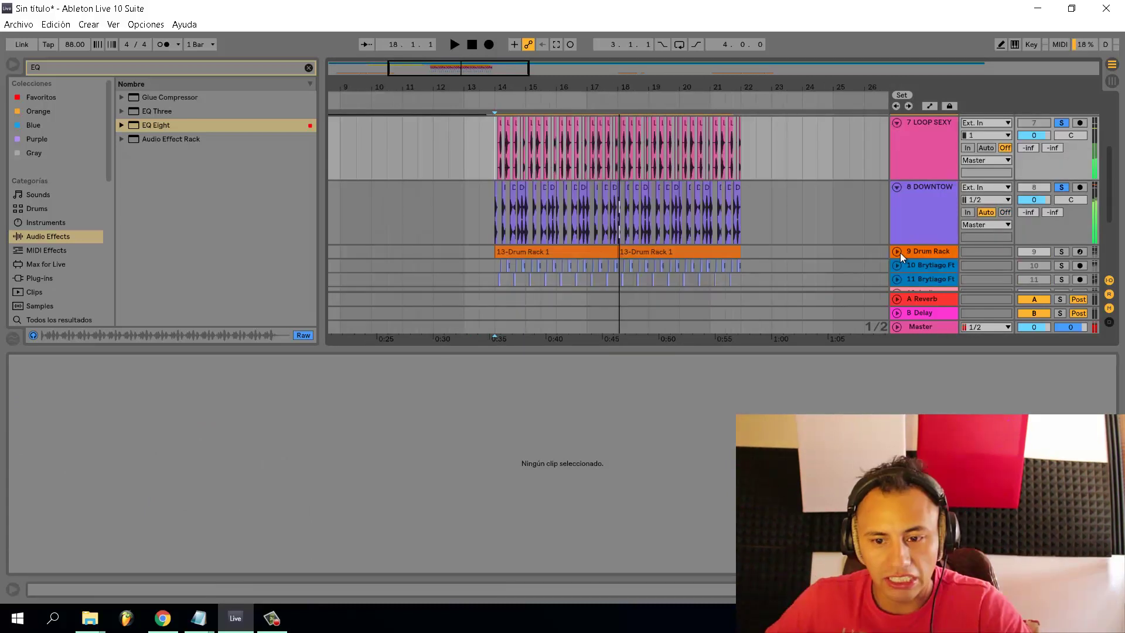
Unfold and solo the Drum Rack track, then play its first clip from 14.1.1 with the loops
{"action": "left_click", "coordinate": [899, 253]}
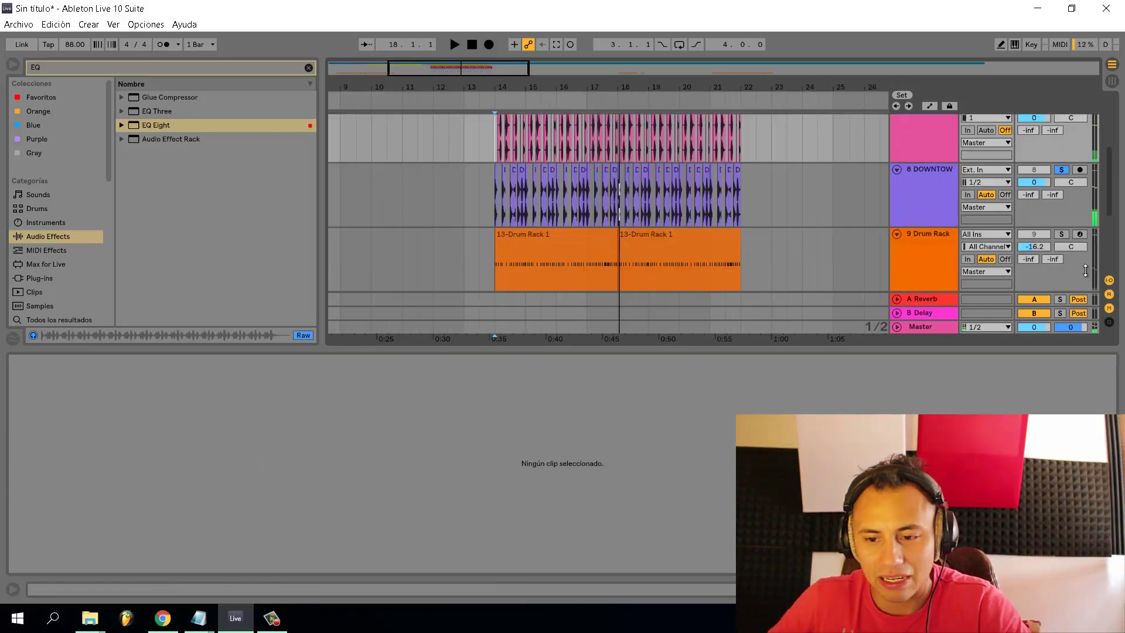
{"action": "left_click", "coordinate": [547, 236]}
{"action": "key", "text": "space"}
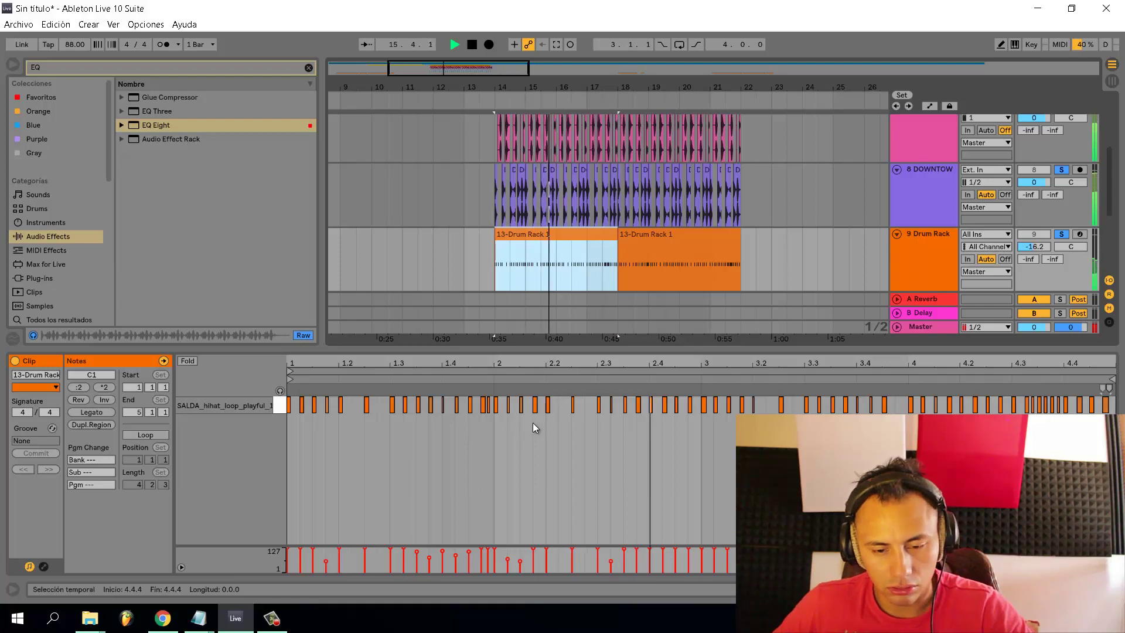
{"action": "key", "text": "space"}
Pan the Drum Rack track to 27R and play it with the loops
{"action": "left_click", "coordinate": [933, 266]}
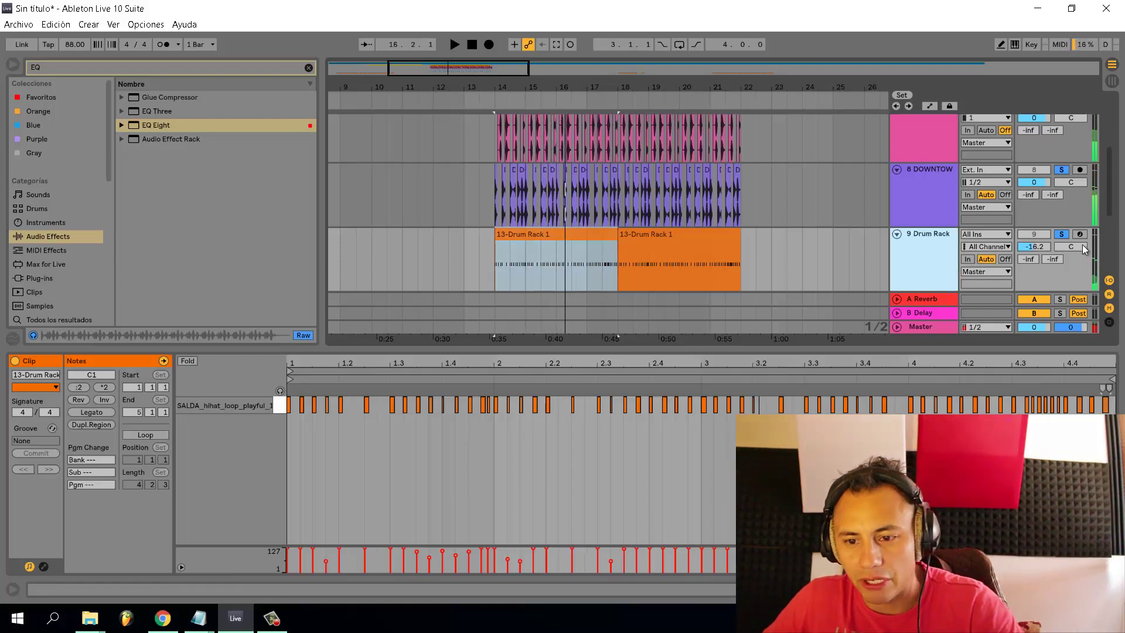
{"action": "left_click_drag", "start_coordinate": [1074, 247], "coordinate": [1073, 249]}
{"action": "key", "text": "space"}
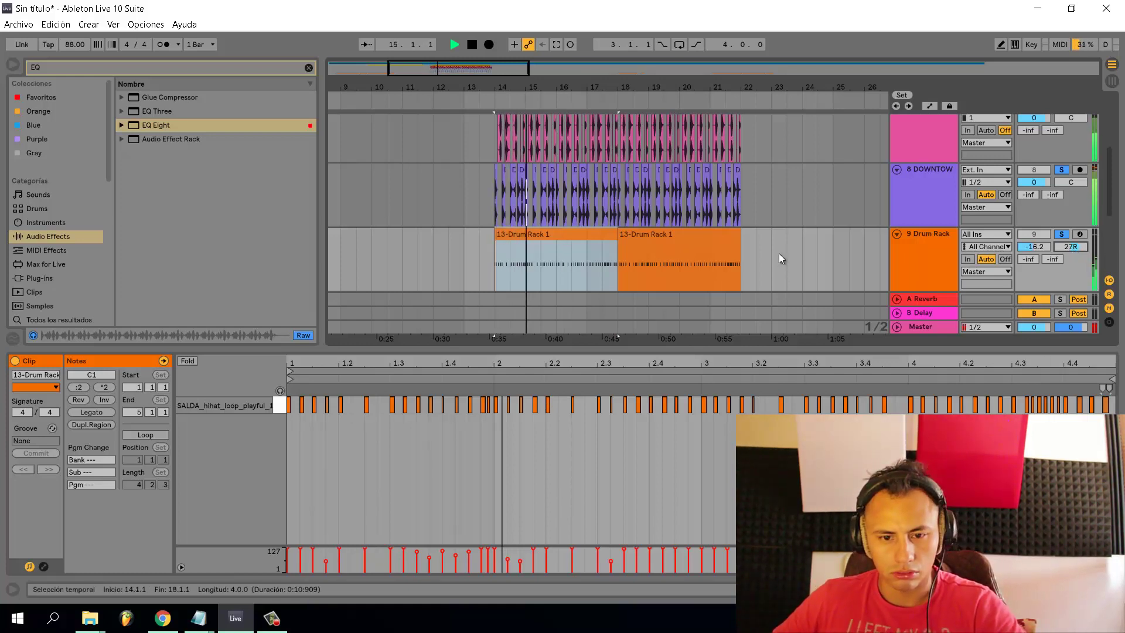
Select the Drum Rack clip at 18.1.1, then hide the clip detail view and fold all tracks
{"action": "key", "text": "minus"}
{"action": "left_click", "coordinate": [583, 234]}
{"action": "scroll", "coordinate": [579, 245], "scroll_direction": "down", "scroll_amount": 1}
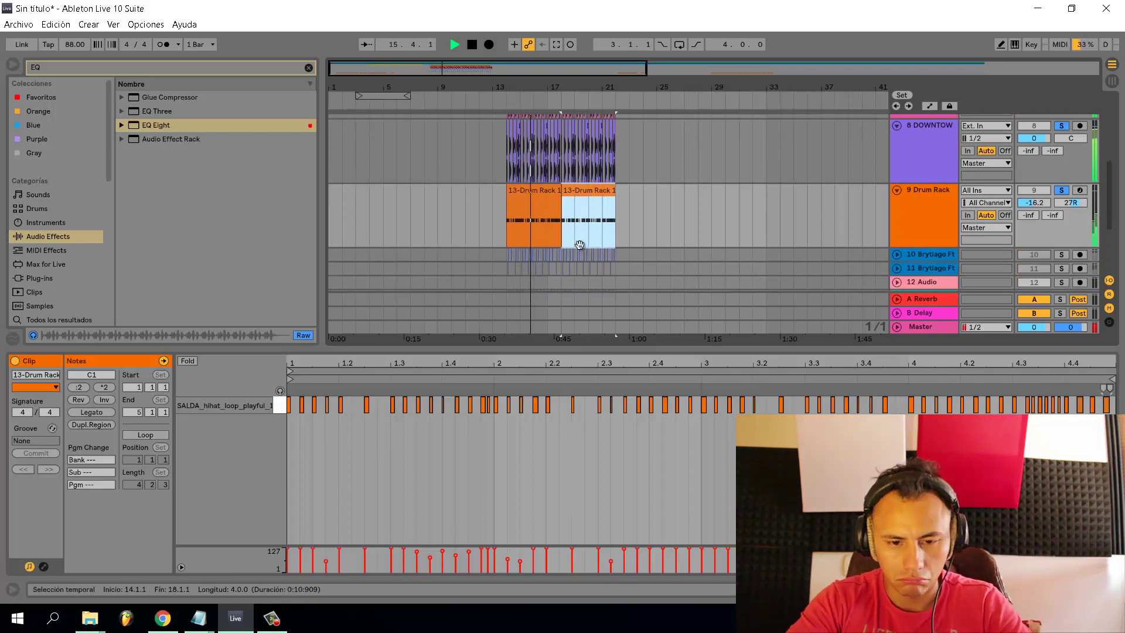
{"action": "key", "text": "ctrl+alt+l"}
{"action": "key", "text": "alt+u"}
{"action": "scroll", "coordinate": [502, 257], "scroll_direction": "up", "scroll_amount": 3}
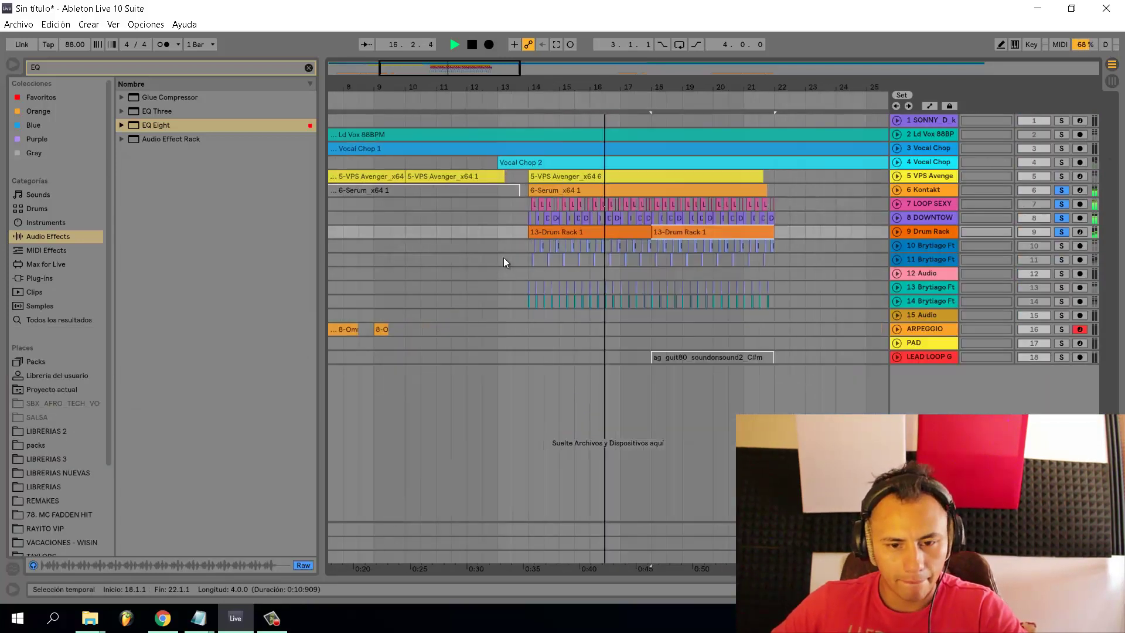
Move the empty 12 Audio track below the last Brytiago track
{"action": "left_click", "coordinate": [548, 248]}
{"action": "key", "text": "minus"}
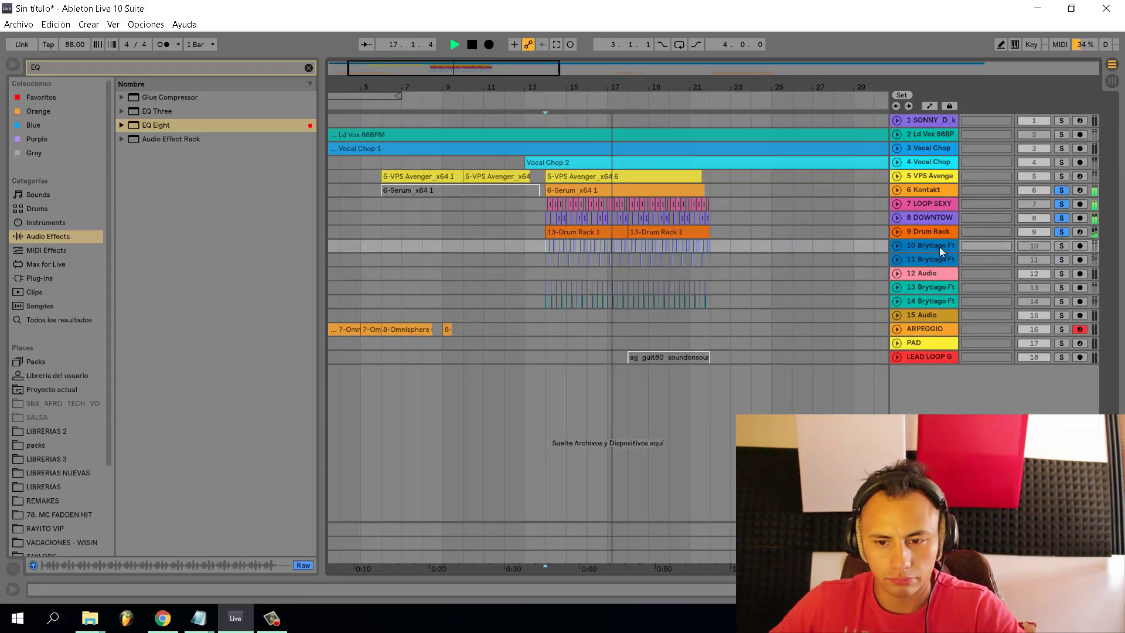
{"action": "left_click", "coordinate": [932, 273]}
{"action": "left_click_drag", "start_coordinate": [931, 272], "coordinate": [933, 300]}
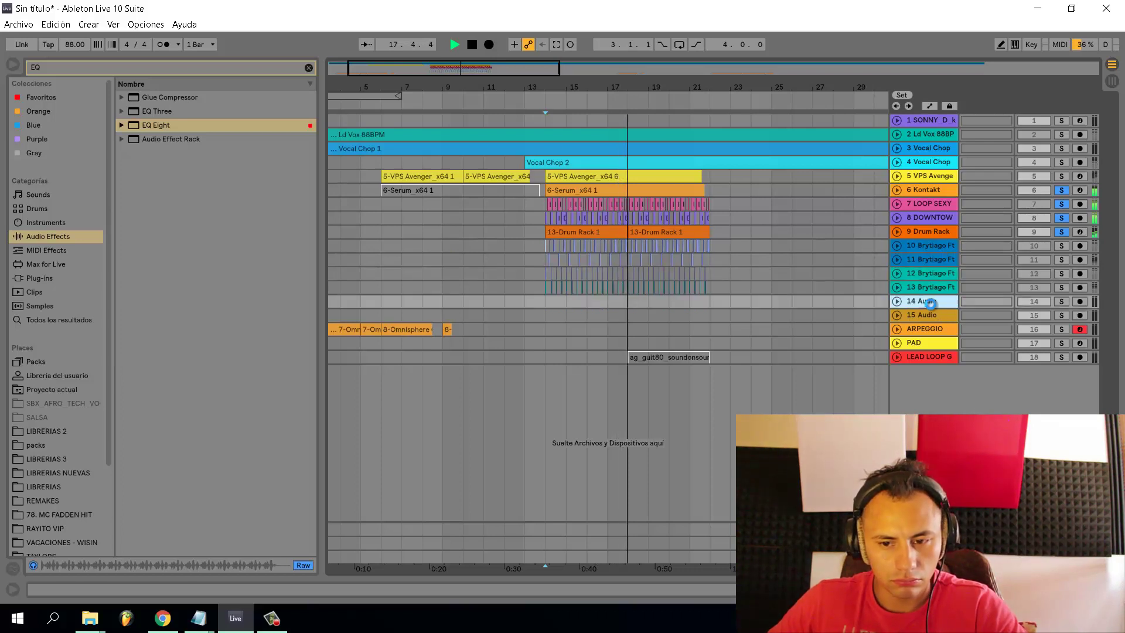
Stop playback, delete the four Brytiago tracks together with the empty 14 Audio track, and insert a new audio track above ARPEGGIO
{"action": "key", "text": "space"}
{"action": "left_click", "coordinate": [932, 243], "text": "shift"}
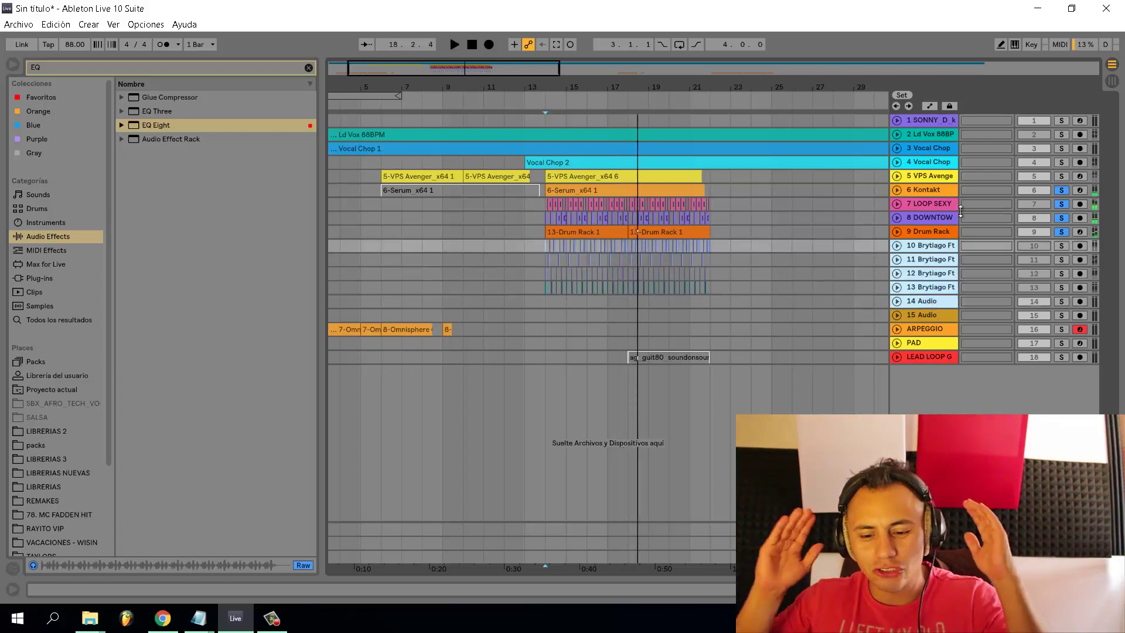
{"action": "key", "text": "Delete"}
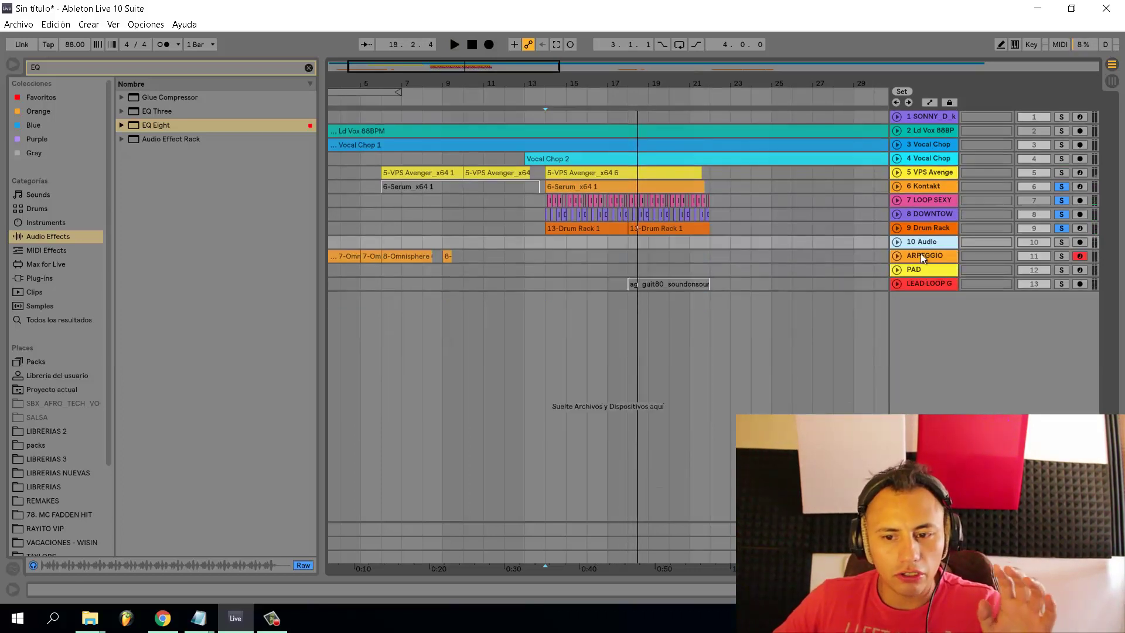
{"action": "key", "text": "ctrl+t"}
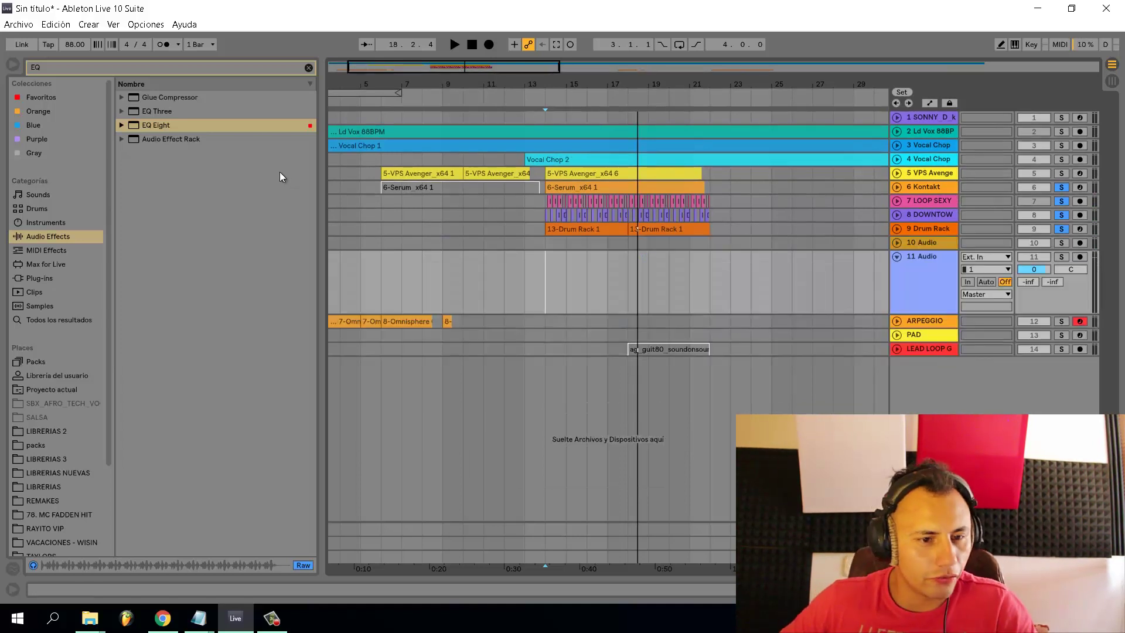
Open the AFROBEAT BAITA folder in the browser and clear the EQ search to list its loops
{"action": "key", "text": "ctrl+f"}
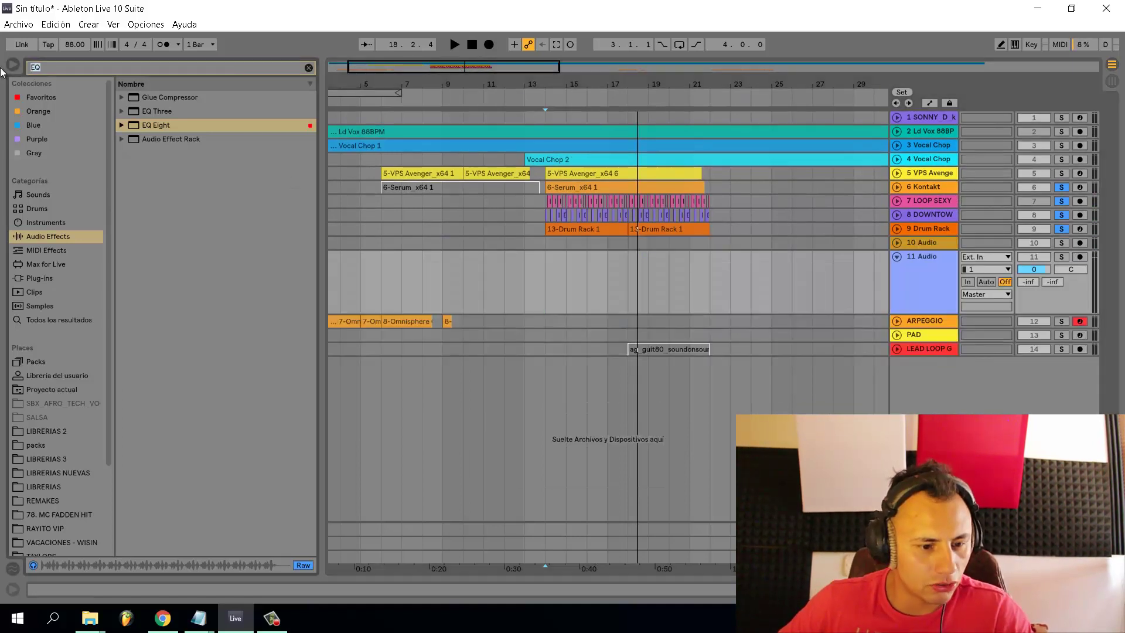
{"action": "left_click", "coordinate": [37, 444]}
{"action": "scroll", "coordinate": [55, 459], "scroll_direction": "down", "scroll_amount": 3}
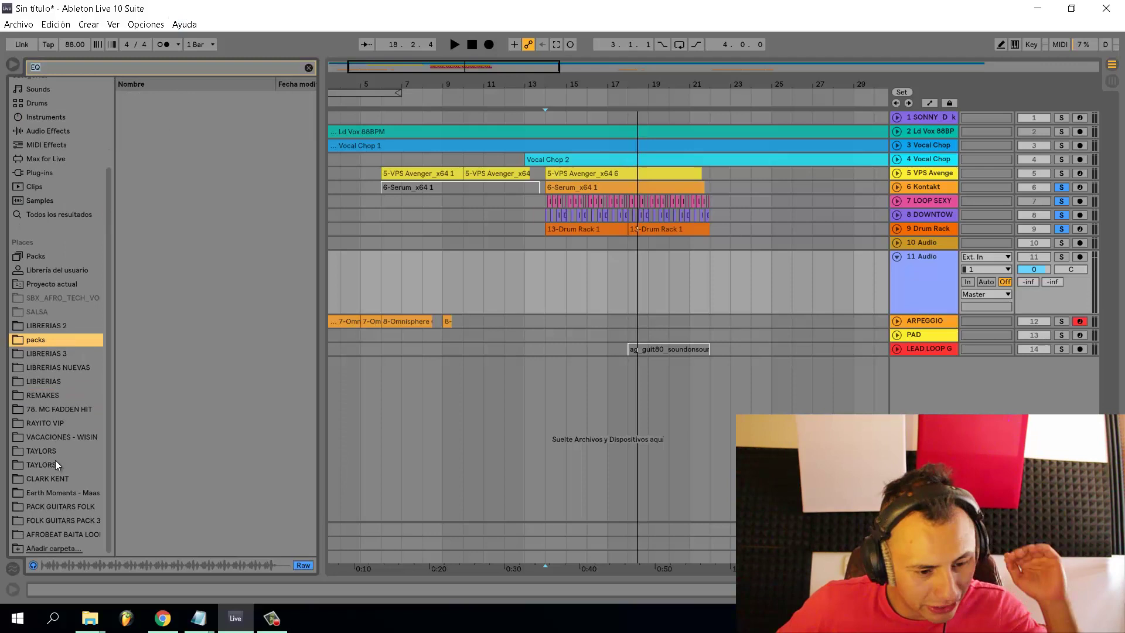
{"action": "left_click", "coordinate": [65, 535]}
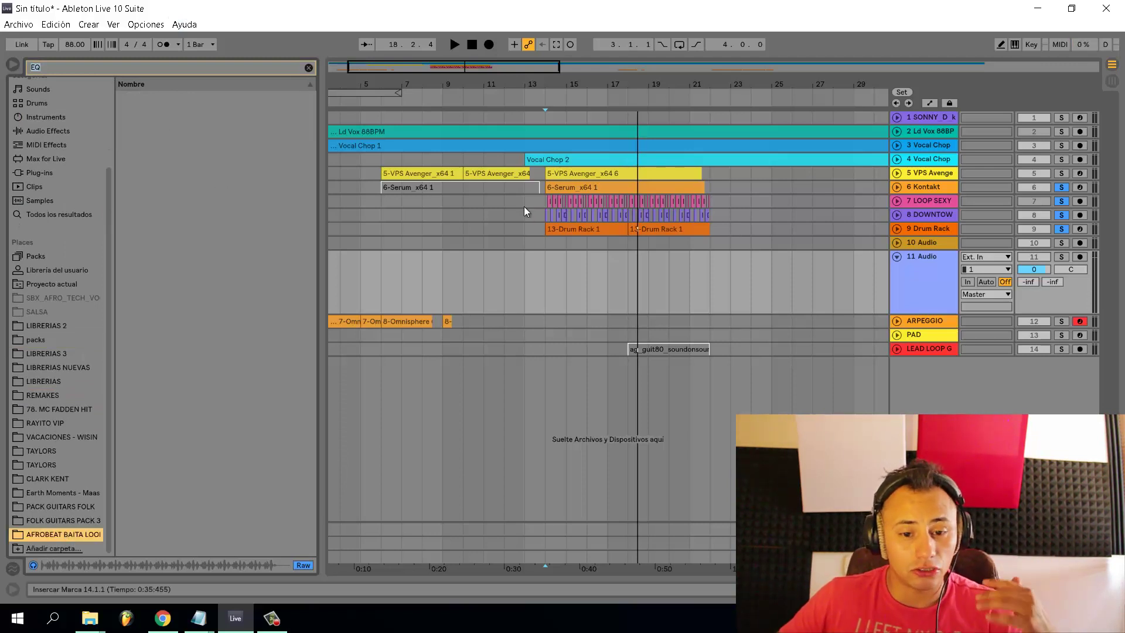
{"action": "left_click", "coordinate": [308, 68]}
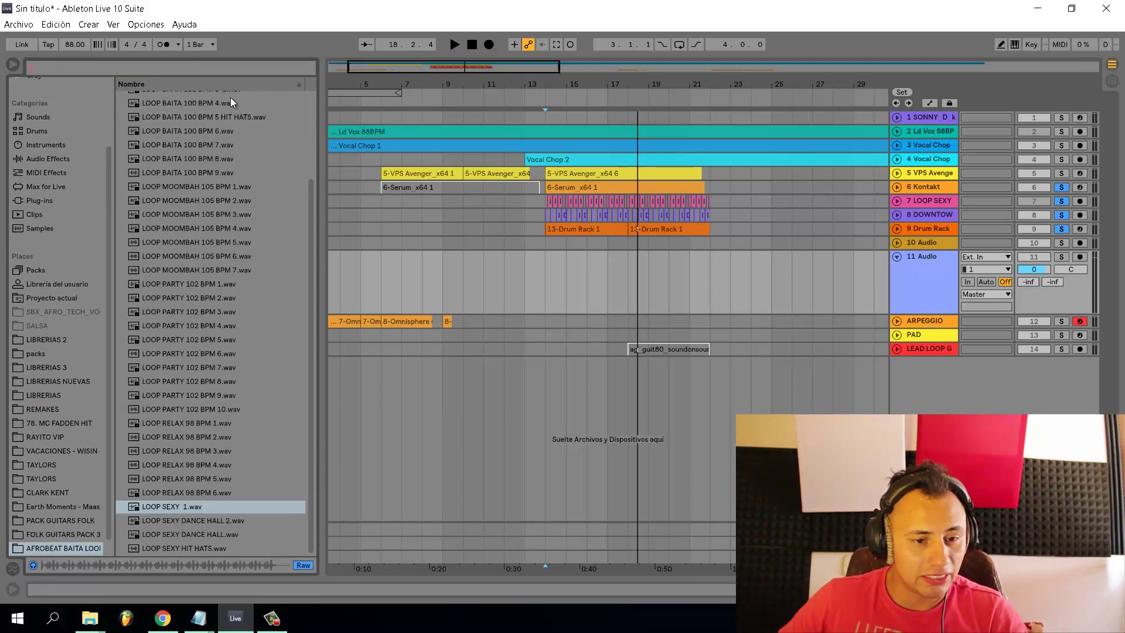
Audition FILL 1.wav and FILL 2.wav from the AFROBEAT BAITA folder
{"action": "scroll", "coordinate": [180, 255], "scroll_direction": "up", "scroll_amount": 3}
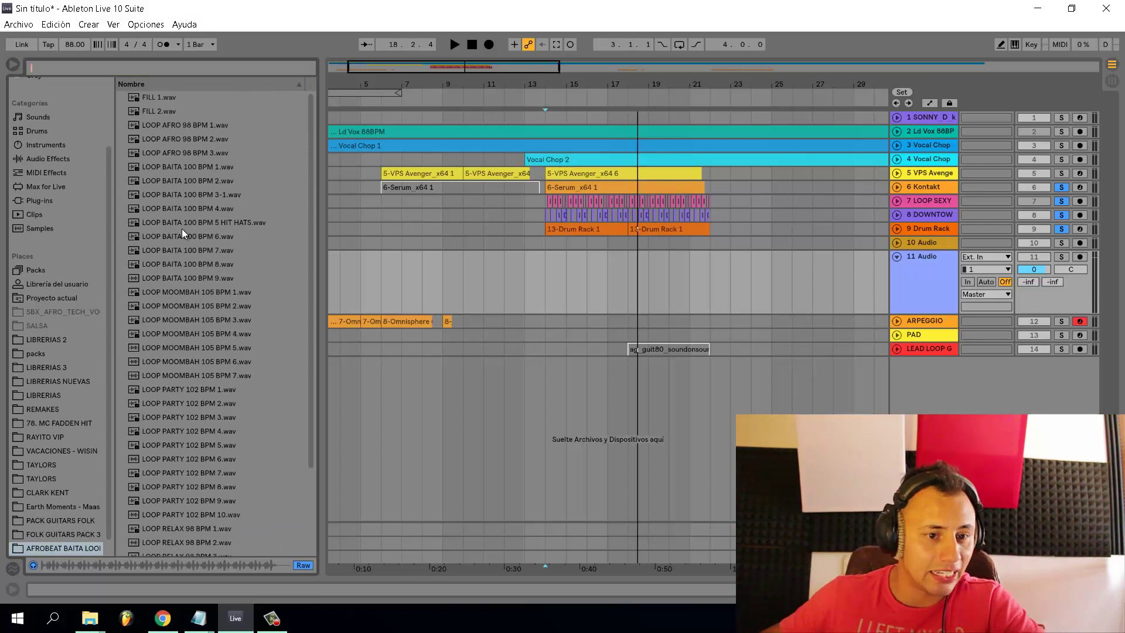
{"action": "left_click", "coordinate": [158, 97]}
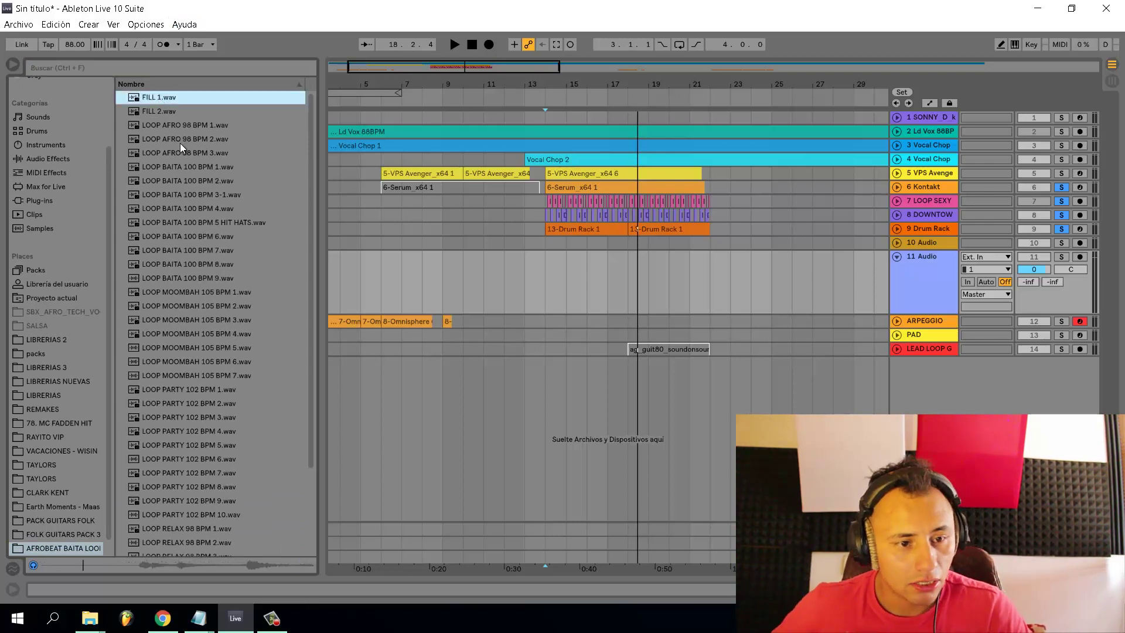
{"action": "left_click", "coordinate": [151, 111]}
{"action": "left_click", "coordinate": [150, 101]}
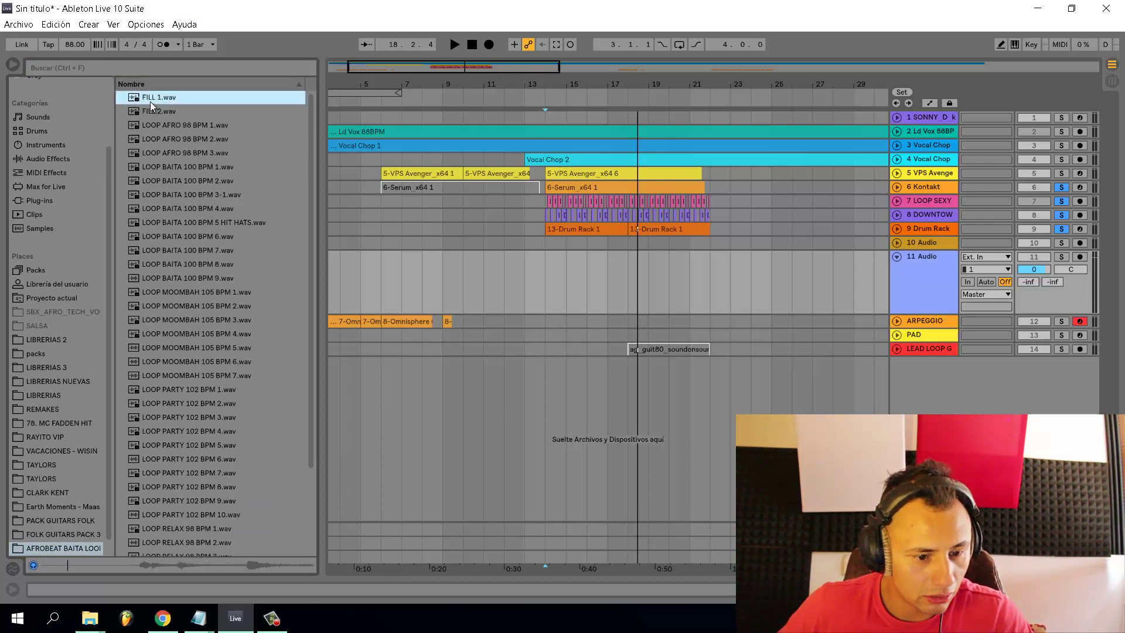
{"action": "scroll", "coordinate": [170, 319], "scroll_direction": "down", "scroll_amount": 5}
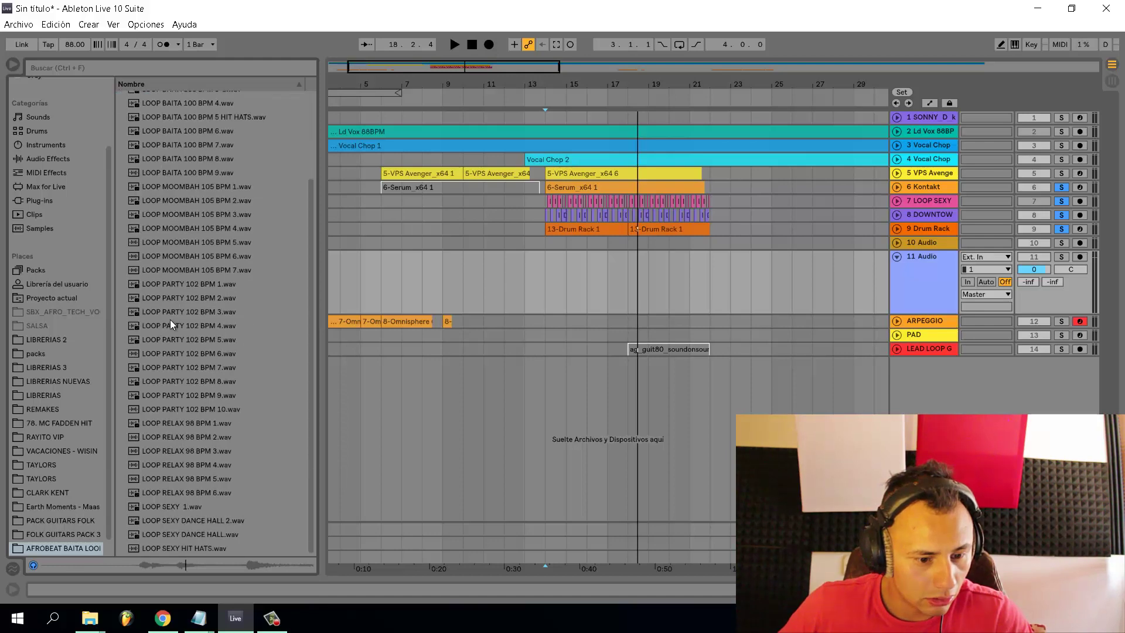
Search the packs folder for FILL
{"action": "left_click", "coordinate": [31, 353]}
{"action": "left_click", "coordinate": [131, 69]}
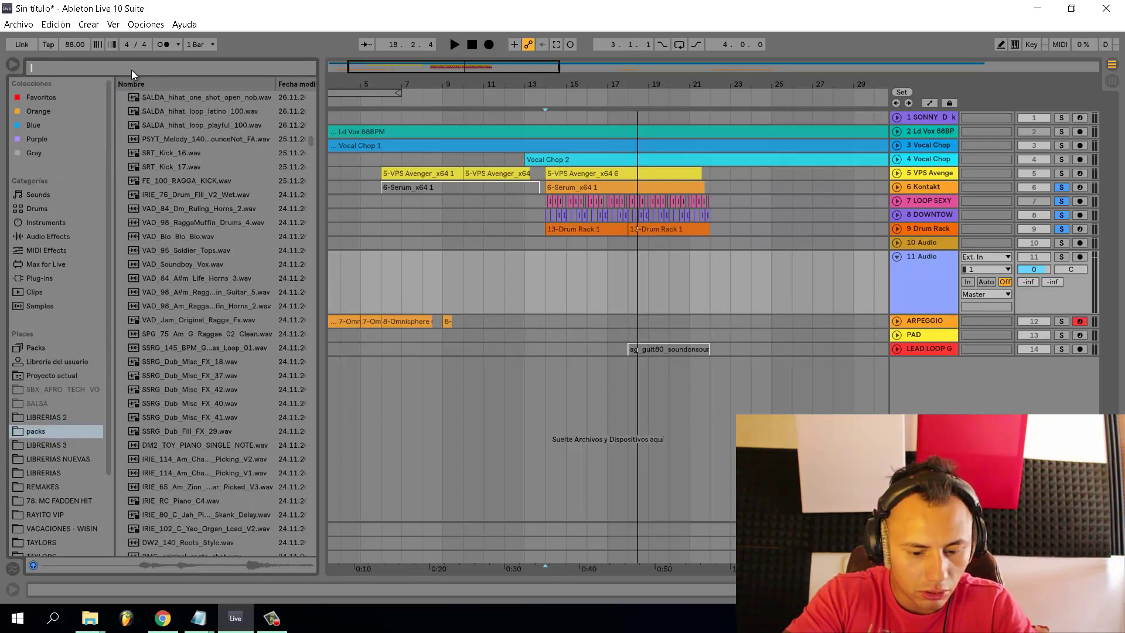
{"action": "type", "text": "FILL"}
{"action": "key", "text": "Down"}
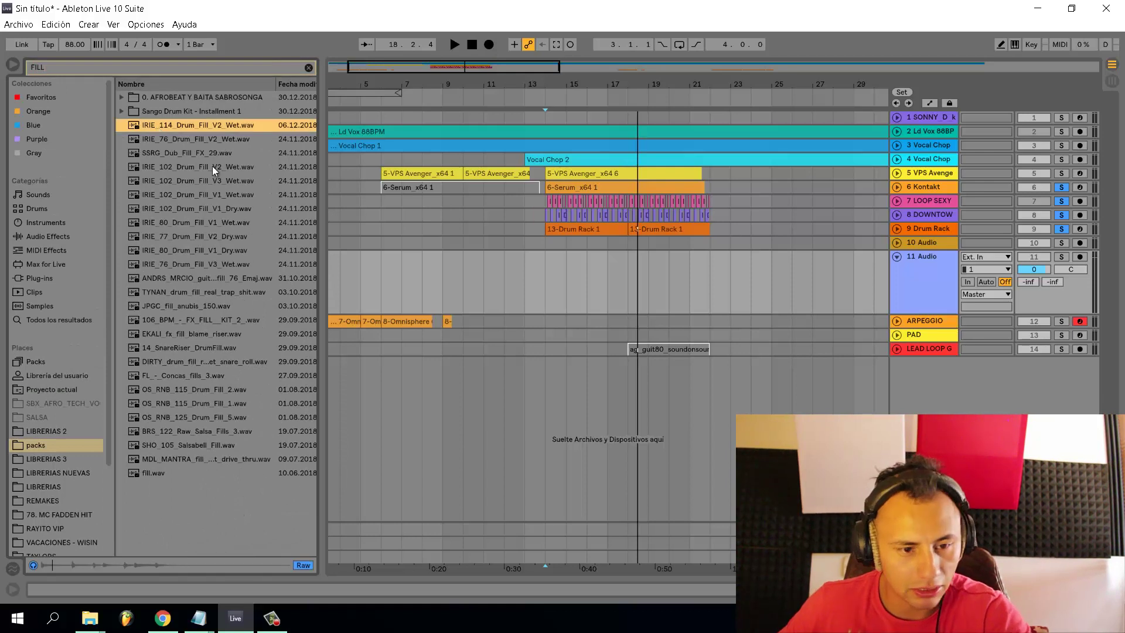
Audition the IRIE and SSRG drum fills among the FILL samples in the packs folder
{"action": "key", "text": "Down"}
{"action": "key", "text": "Down"}
{"action": "key", "text": "Down"}
{"action": "key", "text": "Down"}
{"action": "key", "text": "Up"}
{"action": "key", "text": "Up"}
{"action": "key", "text": "Down"}
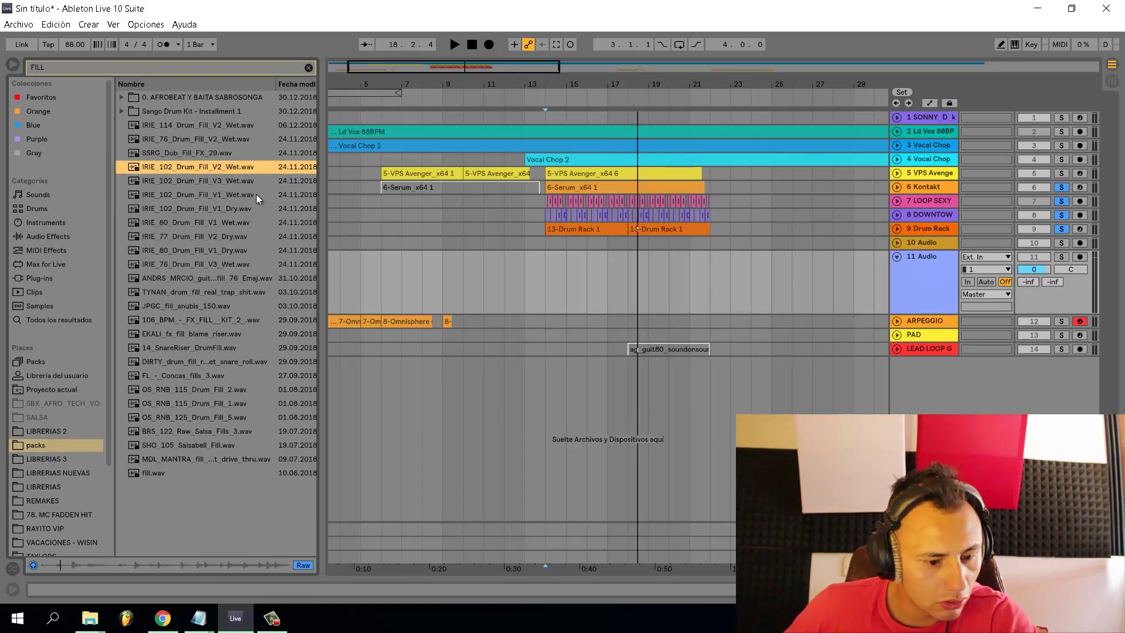
{"action": "key", "text": "Down"}
{"action": "key", "text": "Down"}
{"action": "key", "text": "Down"}
{"action": "key", "text": "Down"}
{"action": "key", "text": "Down"}
{"action": "key", "text": "Down"}
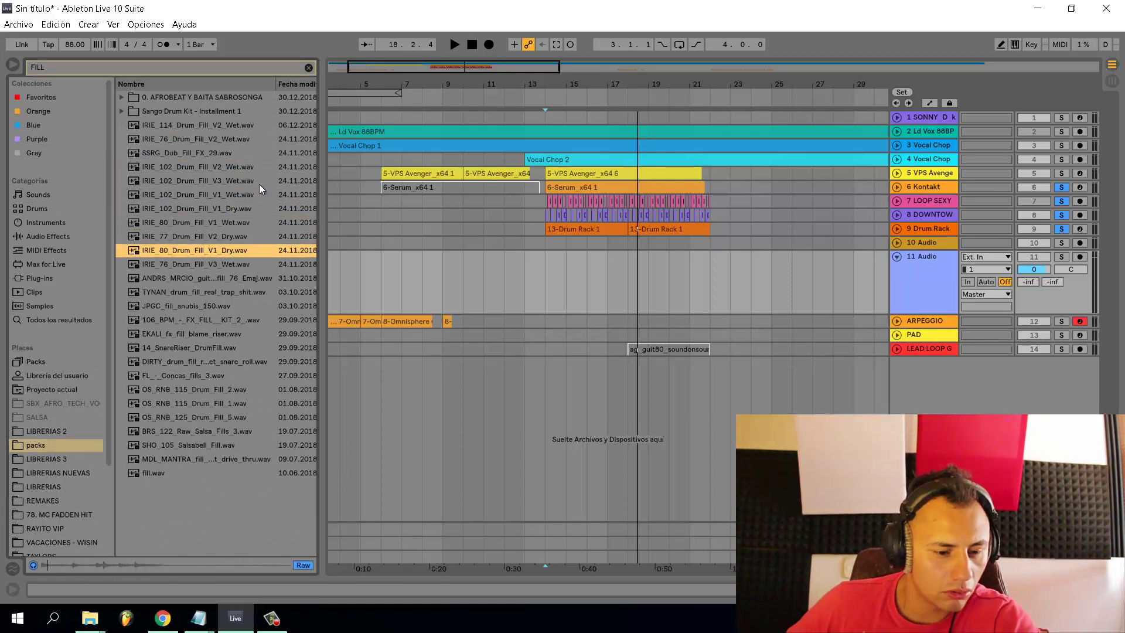
{"action": "key", "text": "Down"}
{"action": "key", "text": "Down"}
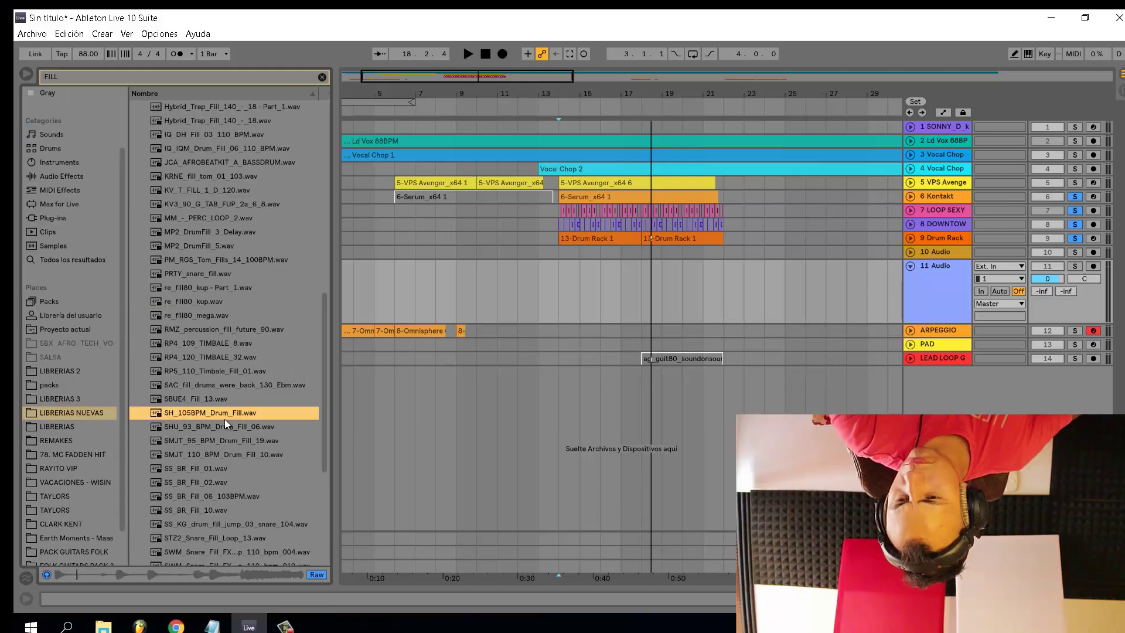
Audition the LIBRERIAS NUEVAS drum fills from SH_105BPM_Drum_Fill.wav through the SS_BR_Fill samples
{"action": "key", "text": "Down"}
{"action": "key", "text": "Down"}
{"action": "key", "text": "Down"}
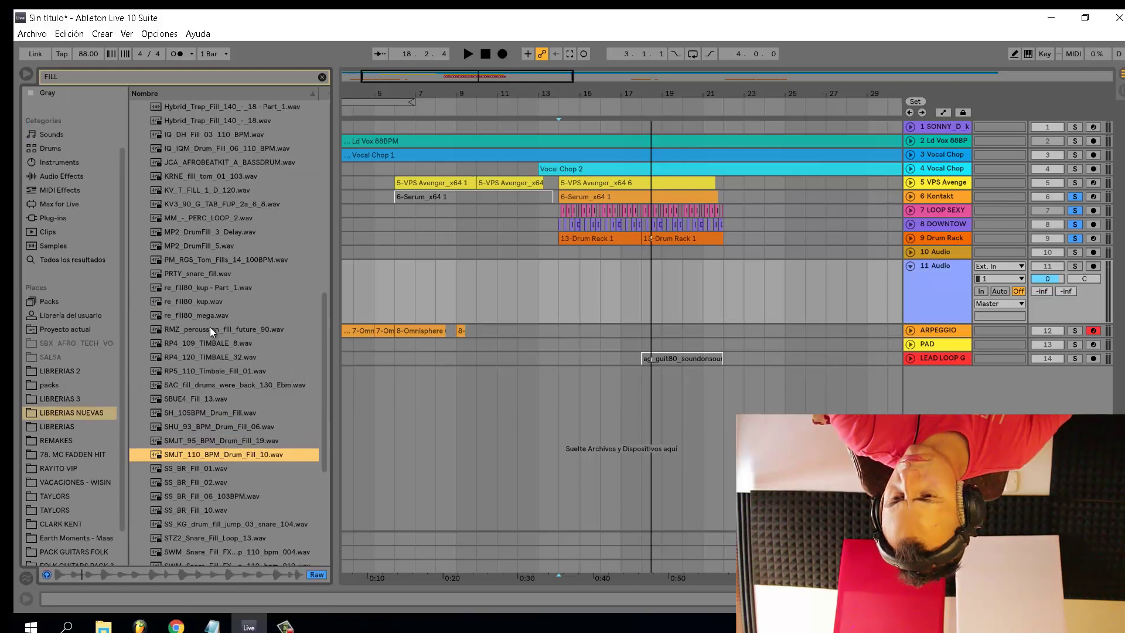
{"action": "scroll", "coordinate": [211, 334], "scroll_direction": "down", "scroll_amount": 2}
{"action": "key", "text": "Down"}
{"action": "scroll", "coordinate": [217, 343], "scroll_direction": "down", "scroll_amount": 3}
{"action": "left_click", "coordinate": [225, 346]}
Place SS_BR_Fill_01.wav on the empty track 10 at 13.2.3, just before the drop, and unfold that track
{"action": "left_click", "coordinate": [206, 335]}
{"action": "left_click_drag", "start_coordinate": [205, 334], "coordinate": [588, 252]}
{"action": "scroll", "coordinate": [546, 291], "scroll_direction": "up", "scroll_amount": 5}
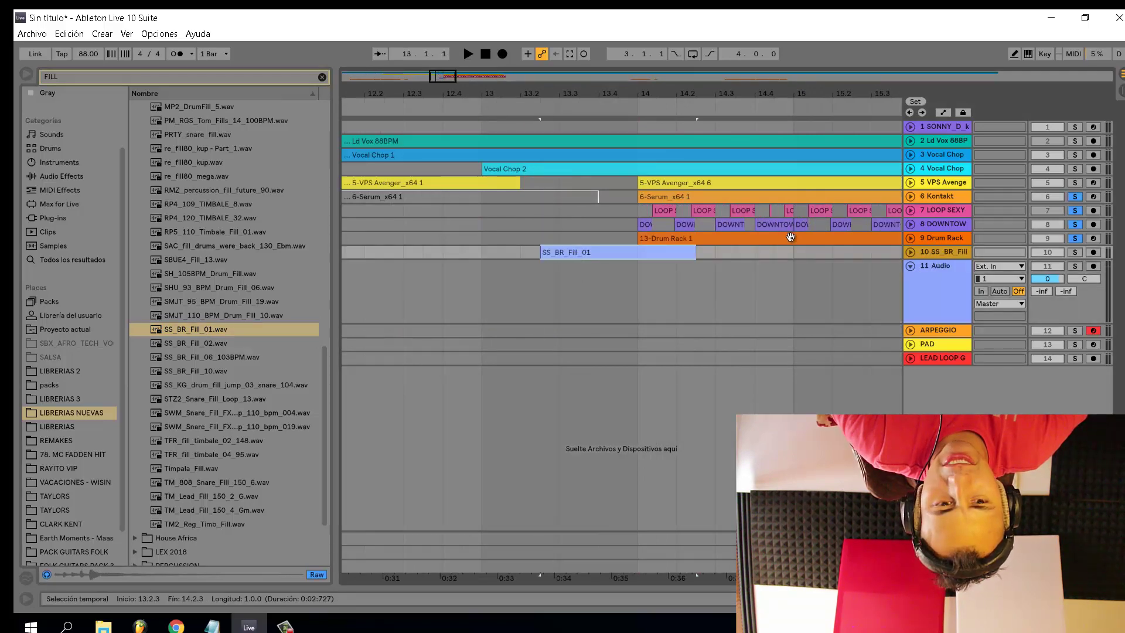
{"action": "left_click", "coordinate": [910, 252]}
Clear the solos on all tracks and play the fill with the arrangement from 13.1.1
{"action": "scroll", "coordinate": [545, 269], "scroll_direction": "up", "scroll_amount": 5}
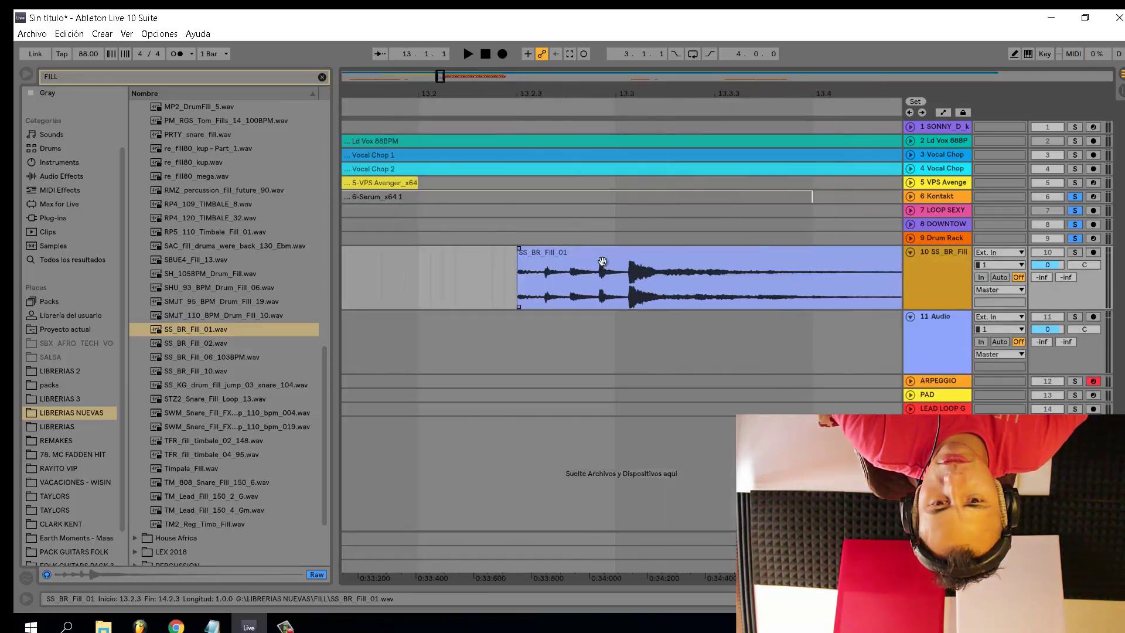
{"action": "scroll", "coordinate": [529, 280], "scroll_direction": "down", "scroll_amount": 5}
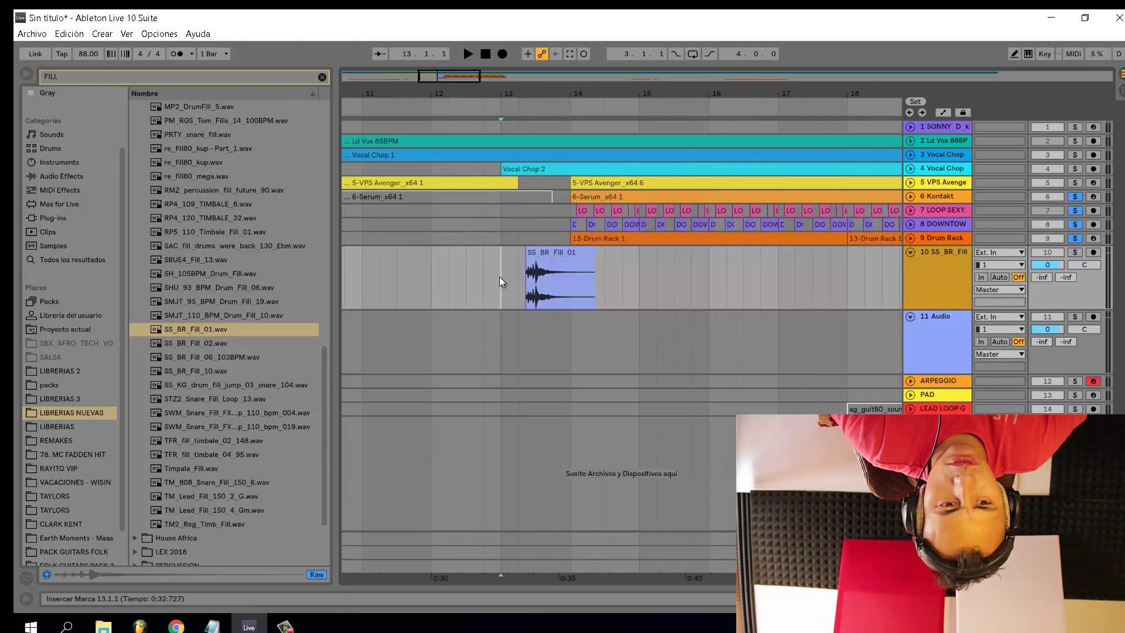
{"action": "left_click", "coordinate": [1076, 252]}
{"action": "key", "text": "space"}
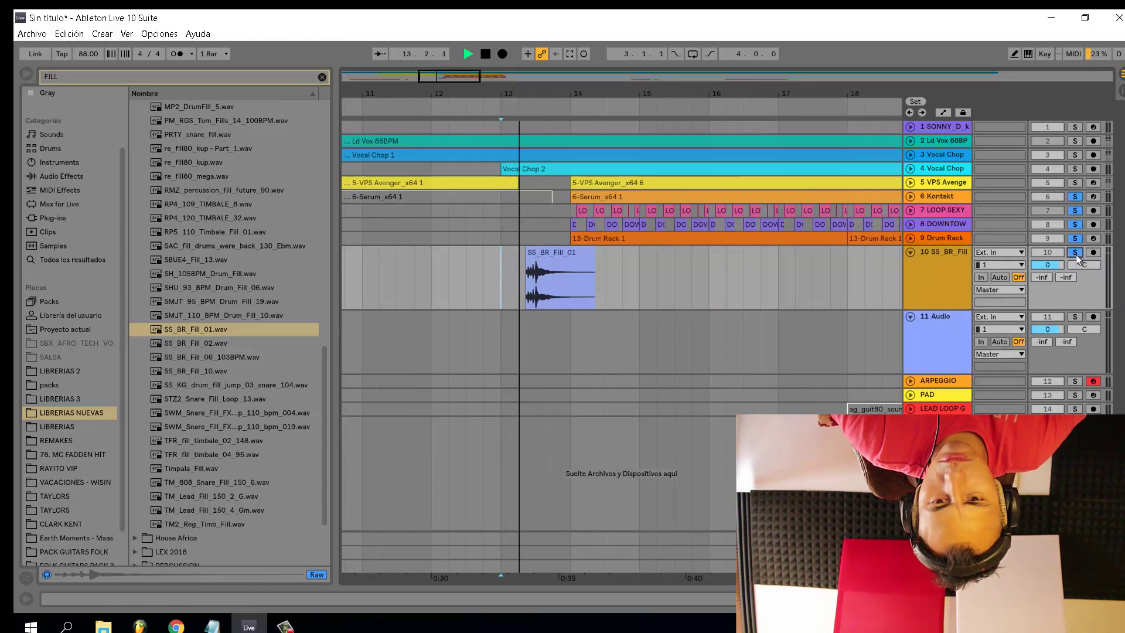
{"action": "left_click", "coordinate": [1076, 253]}
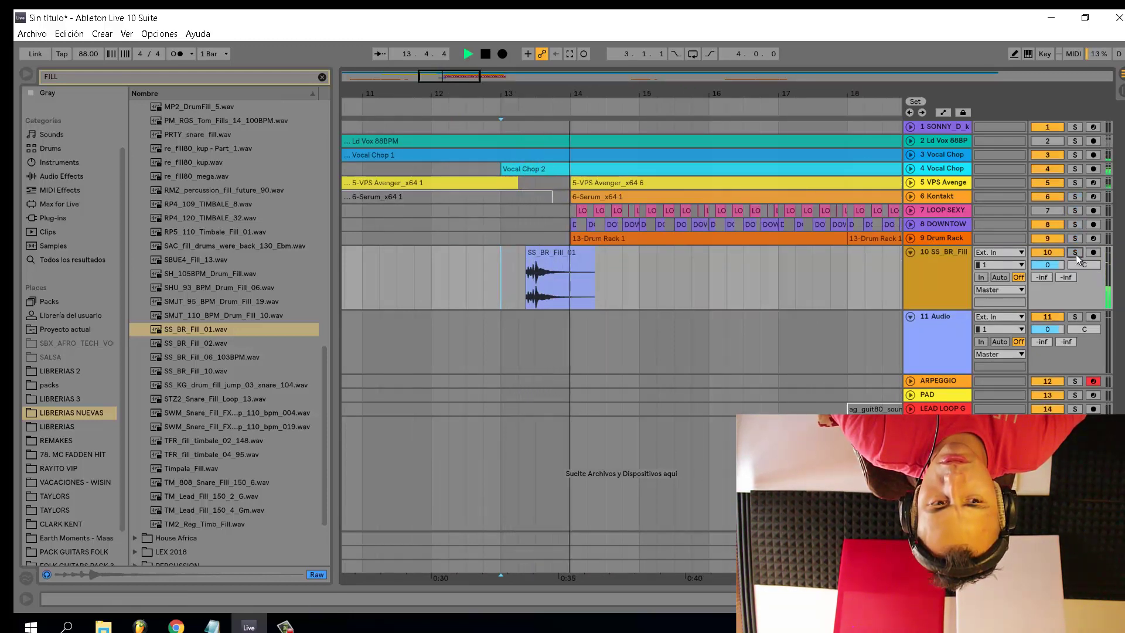
{"action": "key", "text": "space"}
Set the SS_BR_Fill_01 clip's warp mode to Complex and play it from 13.2.1
{"action": "left_click", "coordinate": [569, 262]}
{"action": "double_click", "coordinate": [570, 262]}
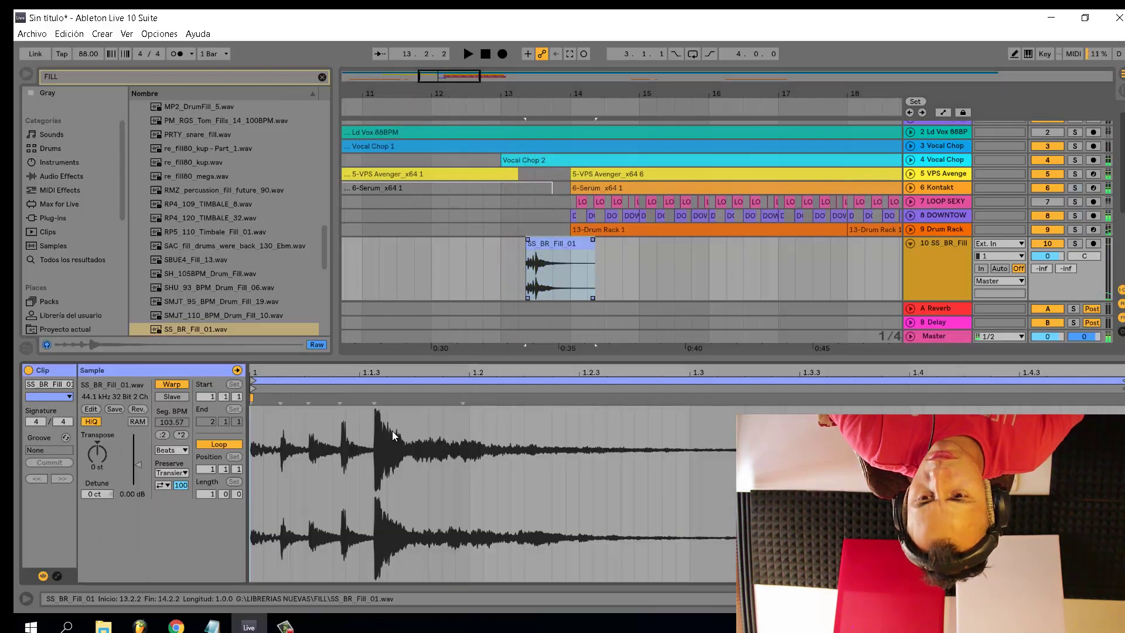
{"action": "left_click", "coordinate": [177, 448]}
{"action": "left_click", "coordinate": [173, 508]}
{"action": "left_click", "coordinate": [524, 284]}
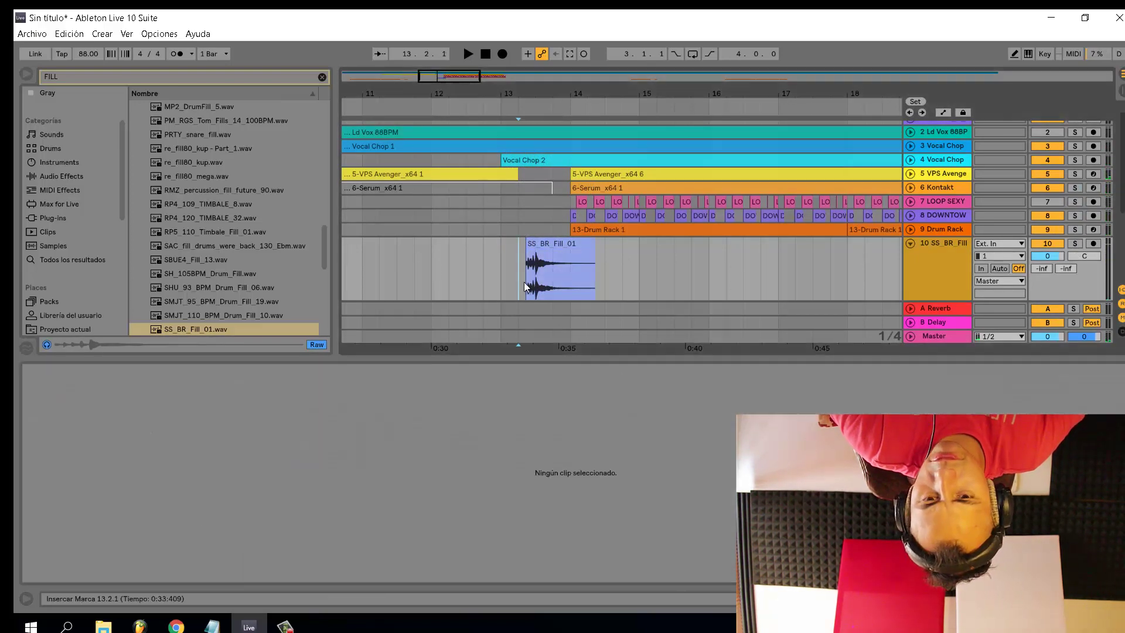
{"action": "key", "text": "space"}
Turn off Warp for the SS_BR_Fill_01 clip, align its loudest hit with beat 13.3, and play it from 13.2.3
{"action": "scroll", "coordinate": [526, 283], "scroll_direction": "up", "scroll_amount": 5}
{"action": "left_click", "coordinate": [609, 244]}
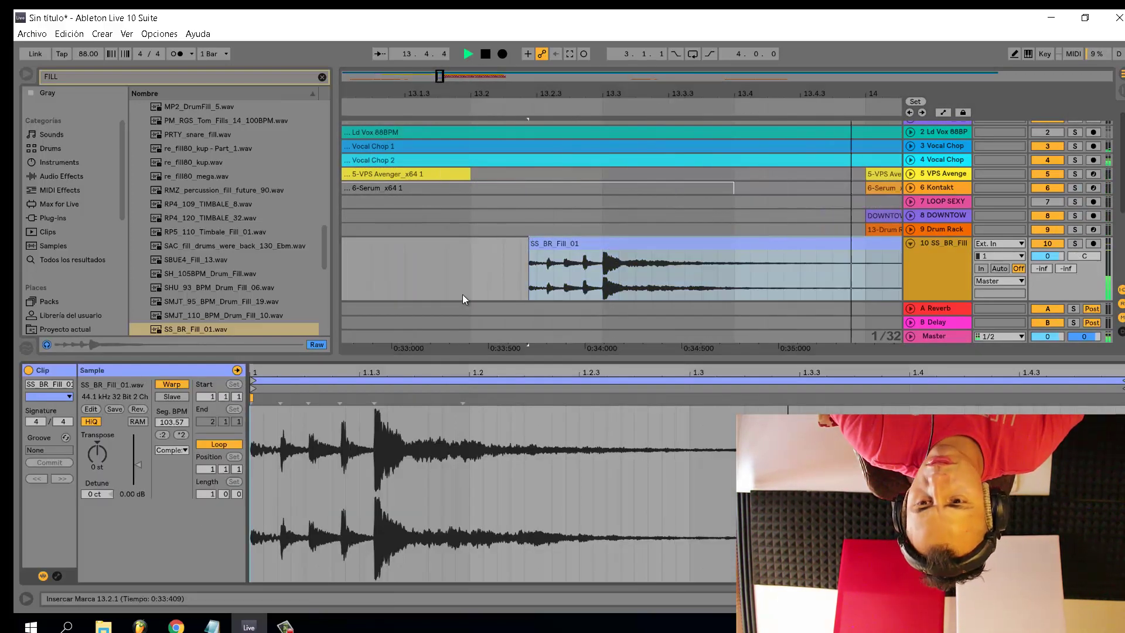
{"action": "left_click", "coordinate": [172, 384]}
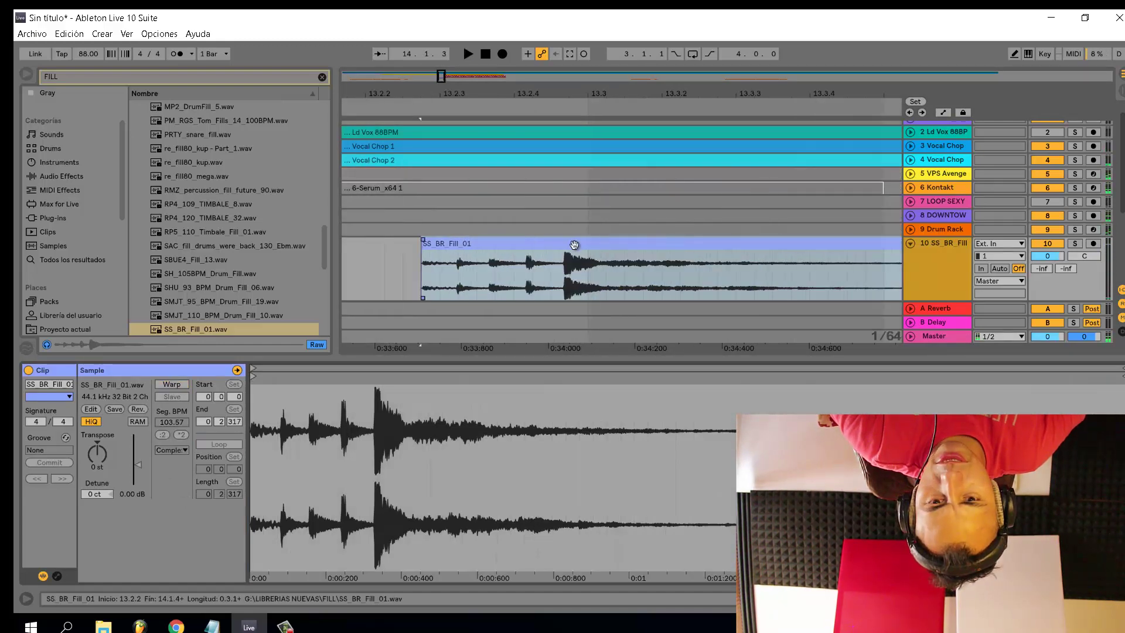
{"action": "scroll", "coordinate": [586, 245], "scroll_direction": "up", "scroll_amount": 3}
{"action": "scroll", "coordinate": [586, 246], "scroll_direction": "down", "scroll_amount": 5}
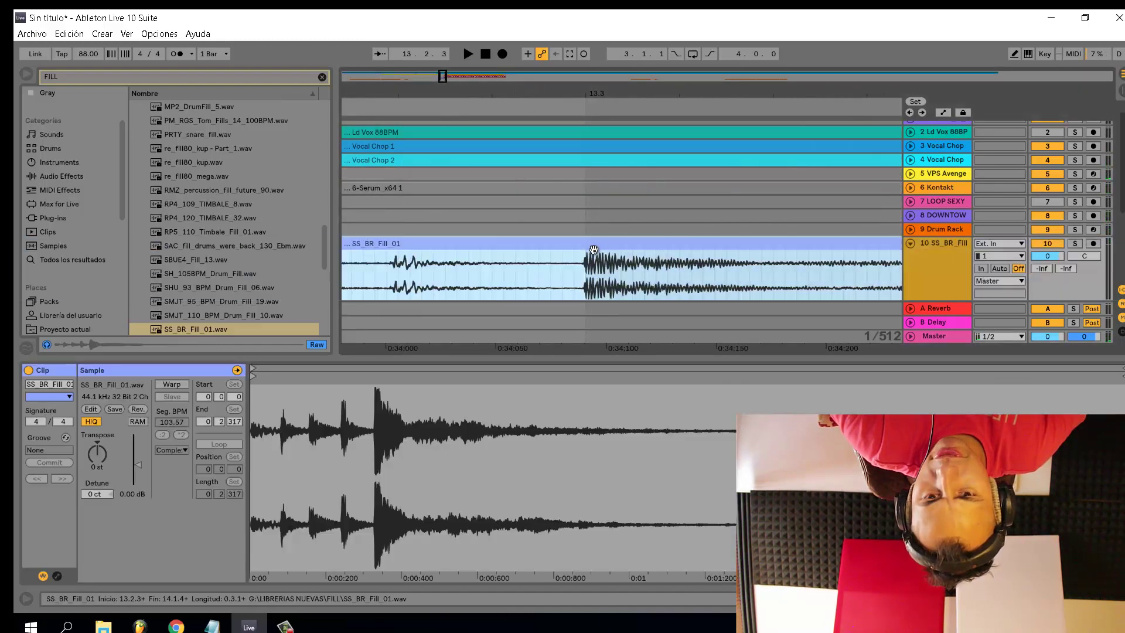
{"action": "left_click", "coordinate": [529, 284]}
{"action": "key", "text": "space"}
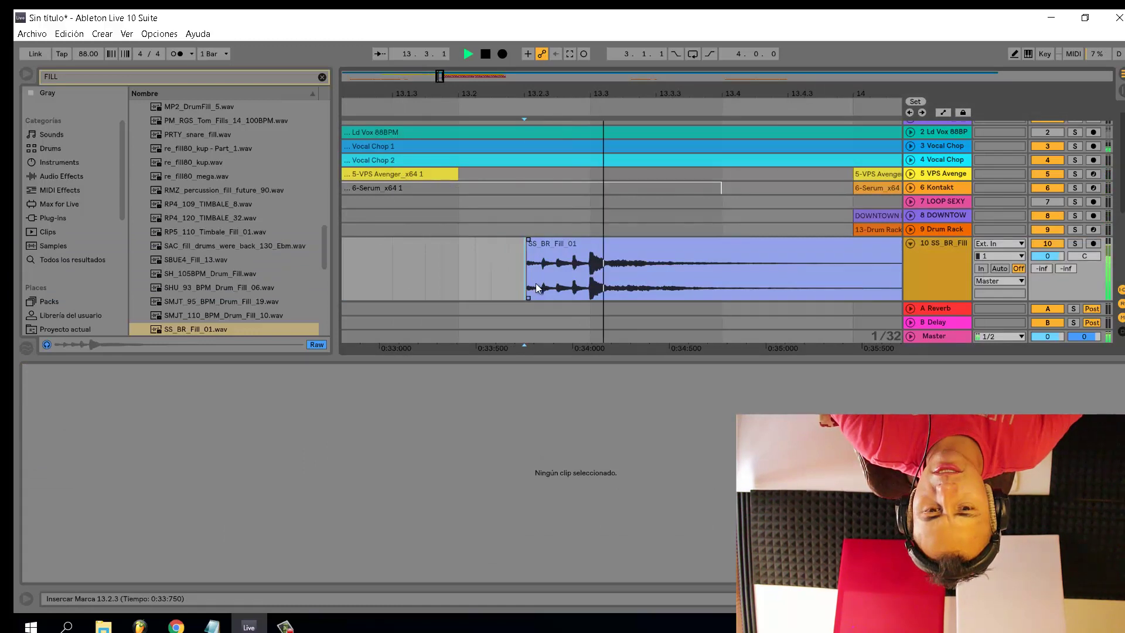
Reactivate the LOOP SEXY track and play the groove from 14.1.1
{"action": "scroll", "coordinate": [538, 285], "scroll_direction": "down", "scroll_amount": 3}
{"action": "left_click", "coordinate": [538, 286]}
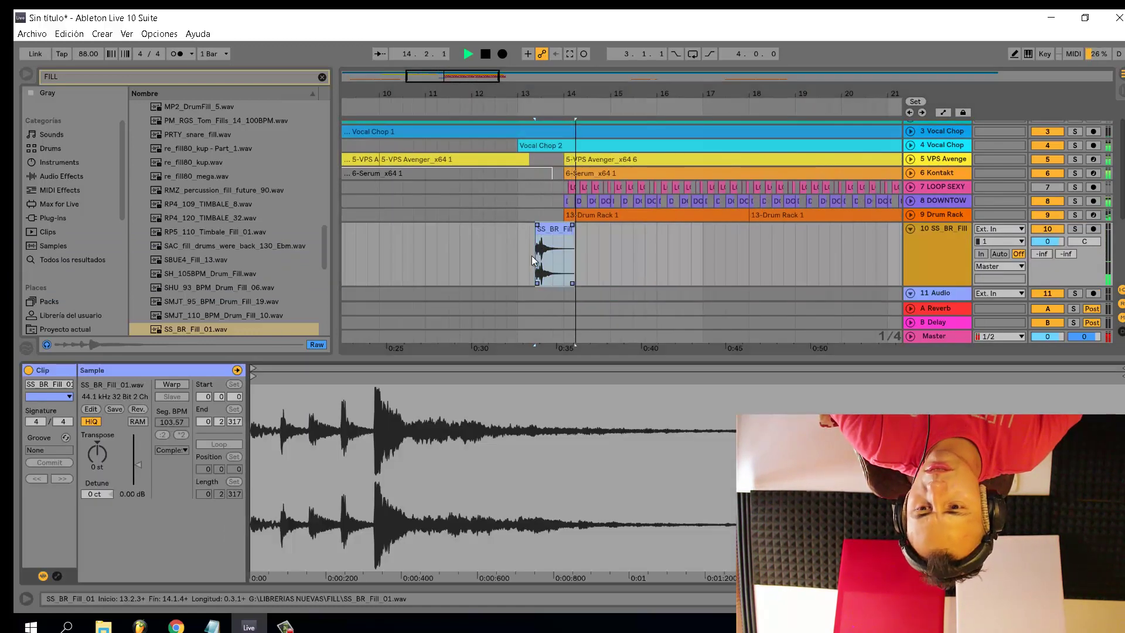
{"action": "left_click", "coordinate": [562, 189]}
{"action": "key", "text": "space"}
{"action": "left_click", "coordinate": [1048, 187]}
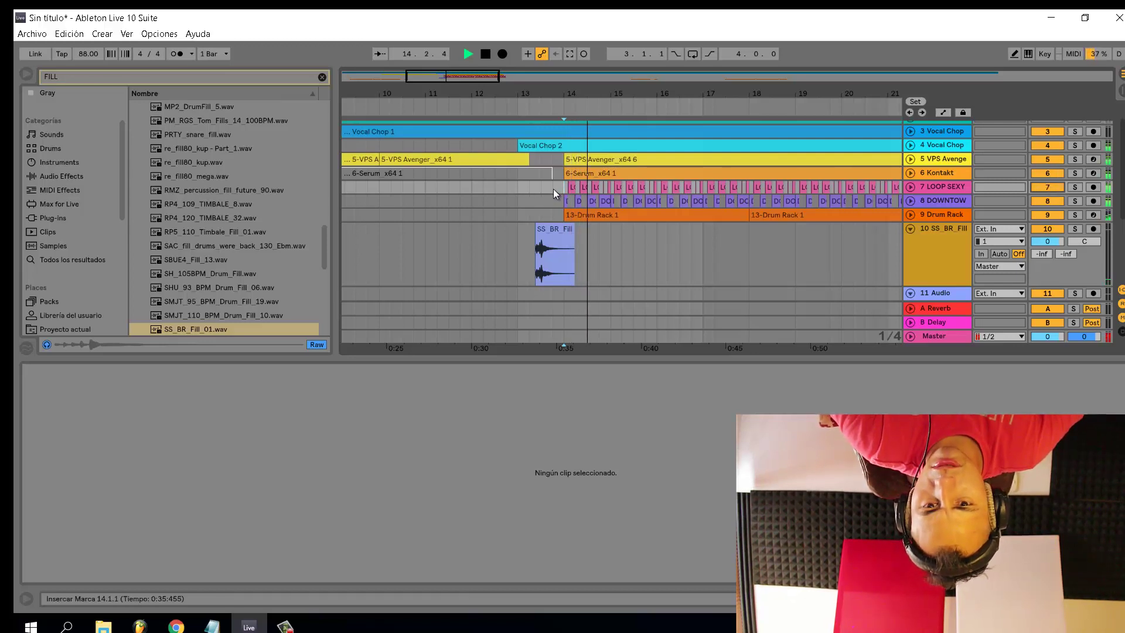
Lower the SS_BR_Fill_01 track's volume to -3.2 dB while playing from 13.2.3, and replay the transition from 13.1.1
{"action": "left_click", "coordinate": [538, 187]}
{"action": "key", "text": "plus"}
{"action": "key", "text": "space"}
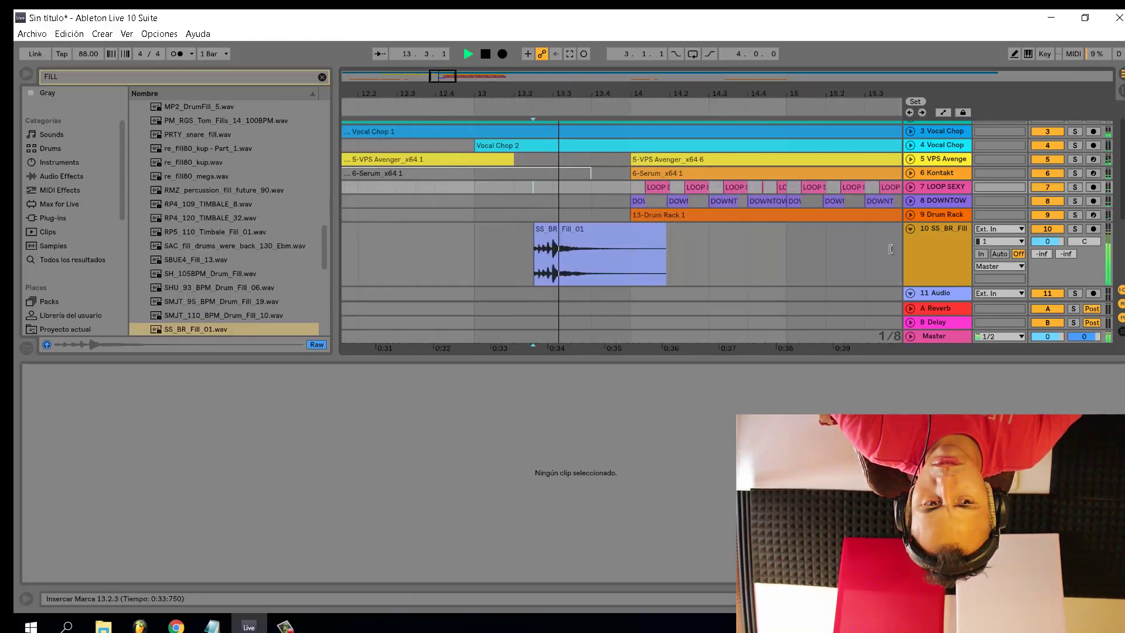
{"action": "left_click_drag", "start_coordinate": [1046, 243], "coordinate": [1047, 253]}
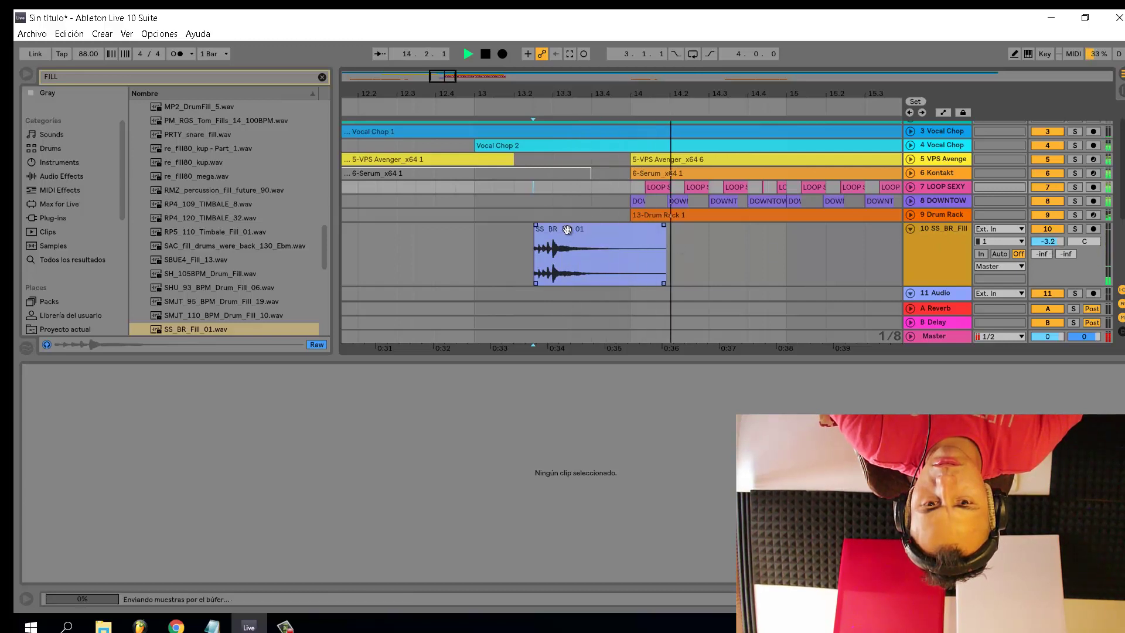
{"action": "left_click_drag", "start_coordinate": [567, 230], "coordinate": [567, 260]}
{"action": "left_click", "coordinate": [468, 200]}
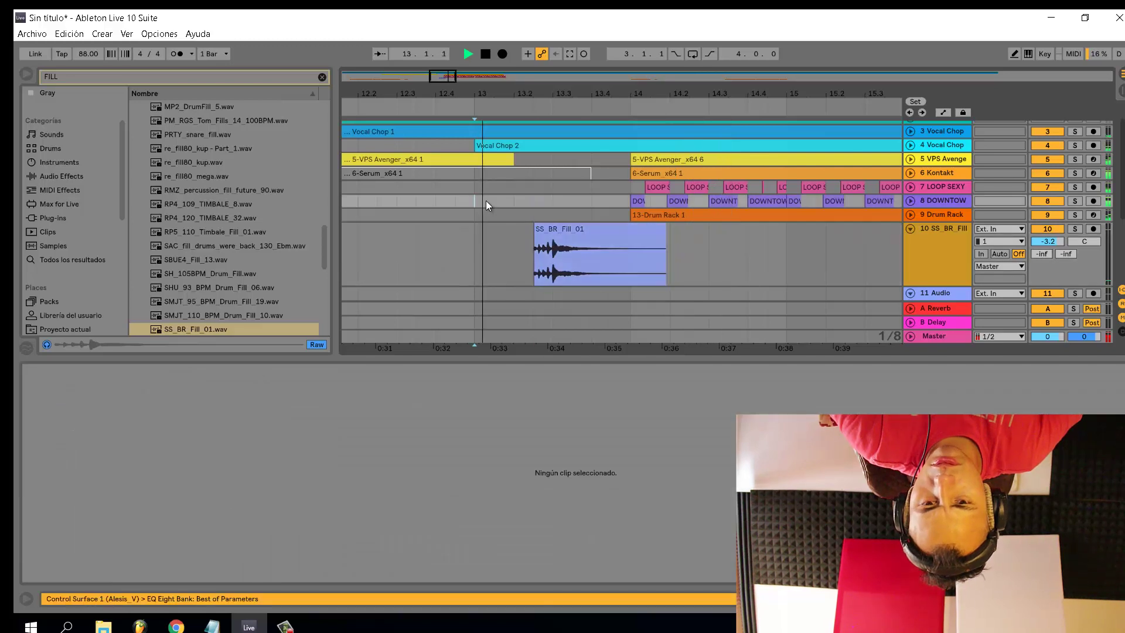
Check the vocal and drum tracks during playback from bar 13, and set the Drum Rack track's volume to -12.5 dB
{"action": "key", "text": "minus"}
{"action": "scroll", "coordinate": [941, 174], "scroll_direction": "up", "scroll_amount": 1}
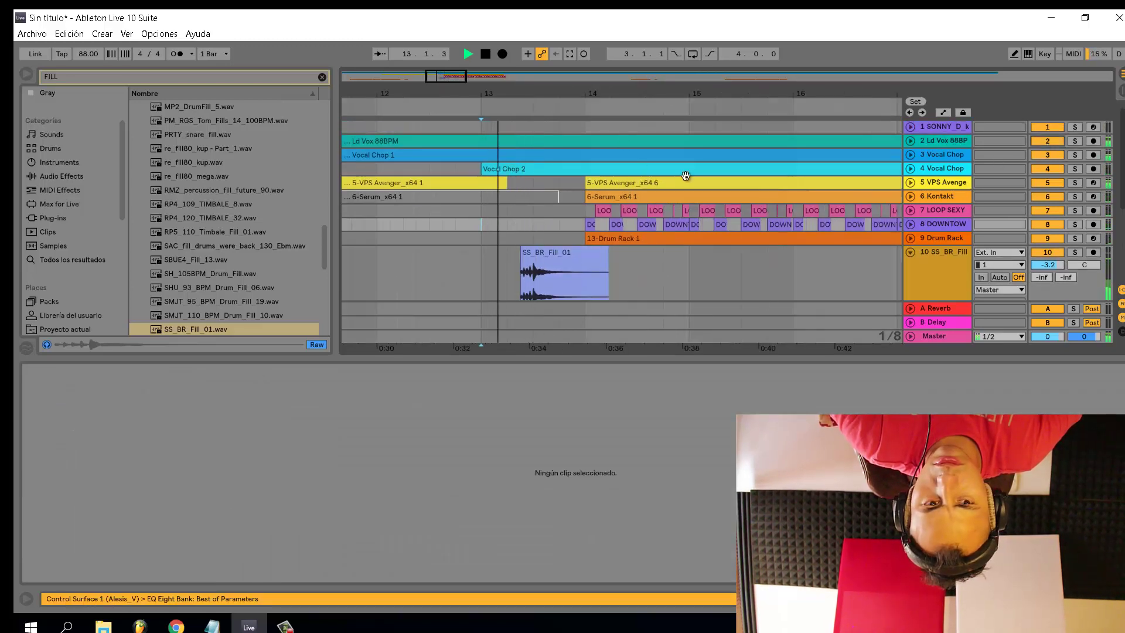
{"action": "left_click", "coordinate": [911, 142]}
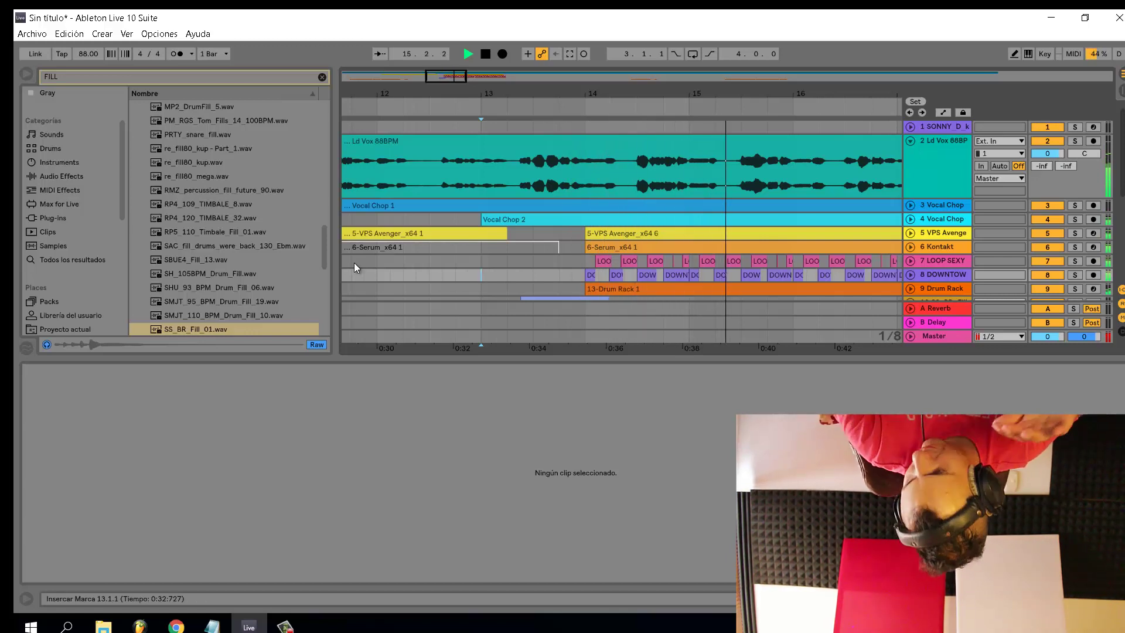
{"action": "scroll", "coordinate": [413, 245], "scroll_direction": "down", "scroll_amount": 3}
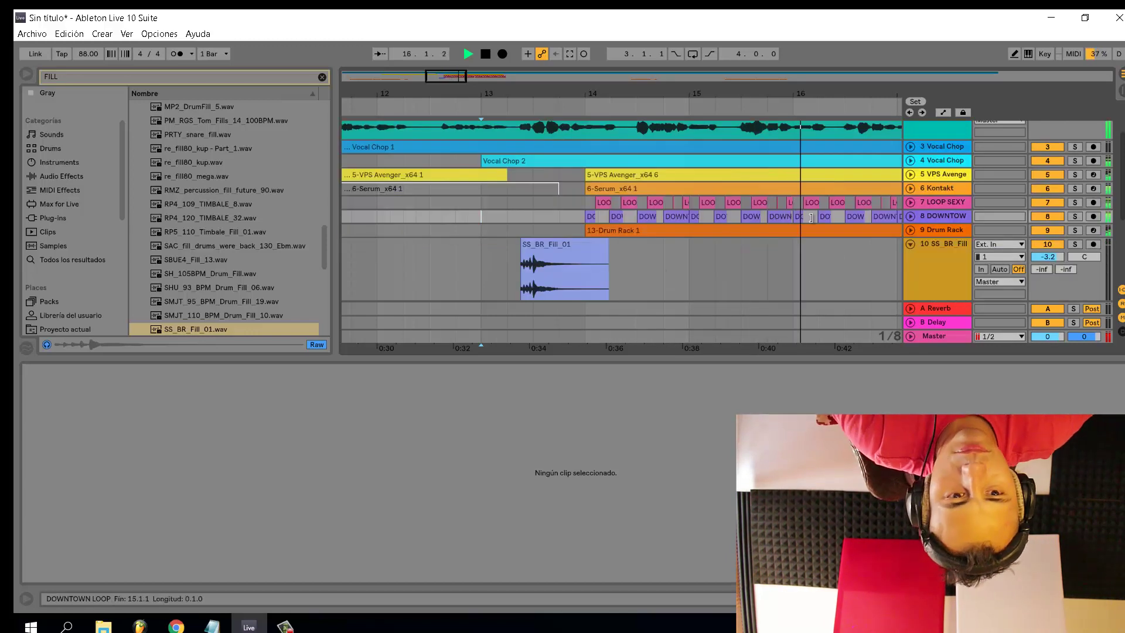
{"action": "left_click", "coordinate": [913, 230]}
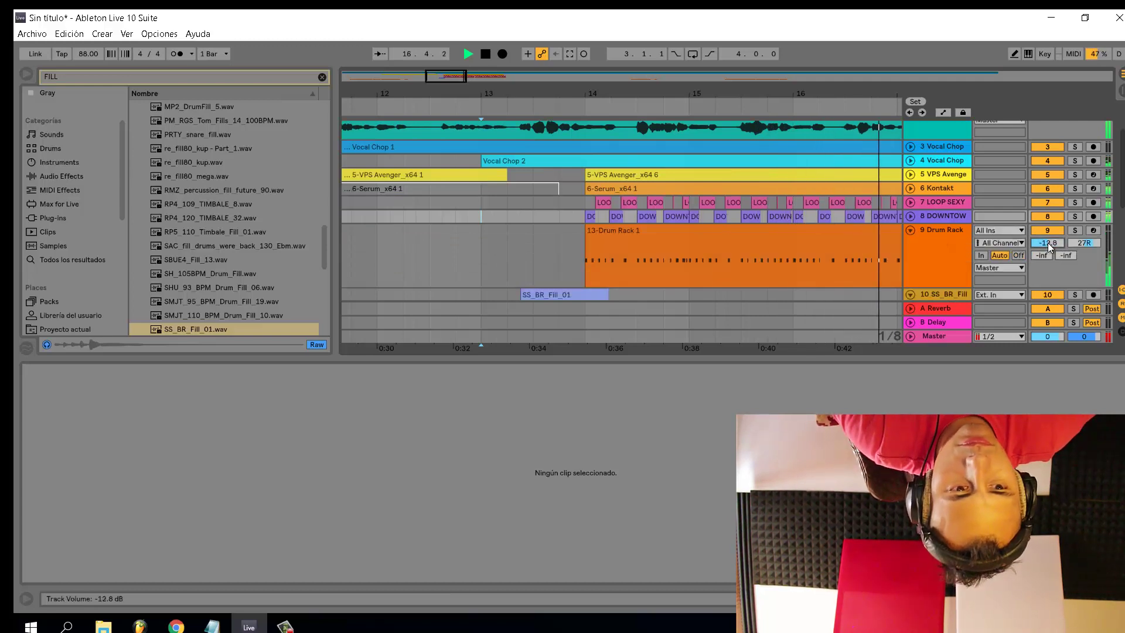
{"action": "scroll", "coordinate": [737, 223], "scroll_direction": "down", "scroll_amount": 5}
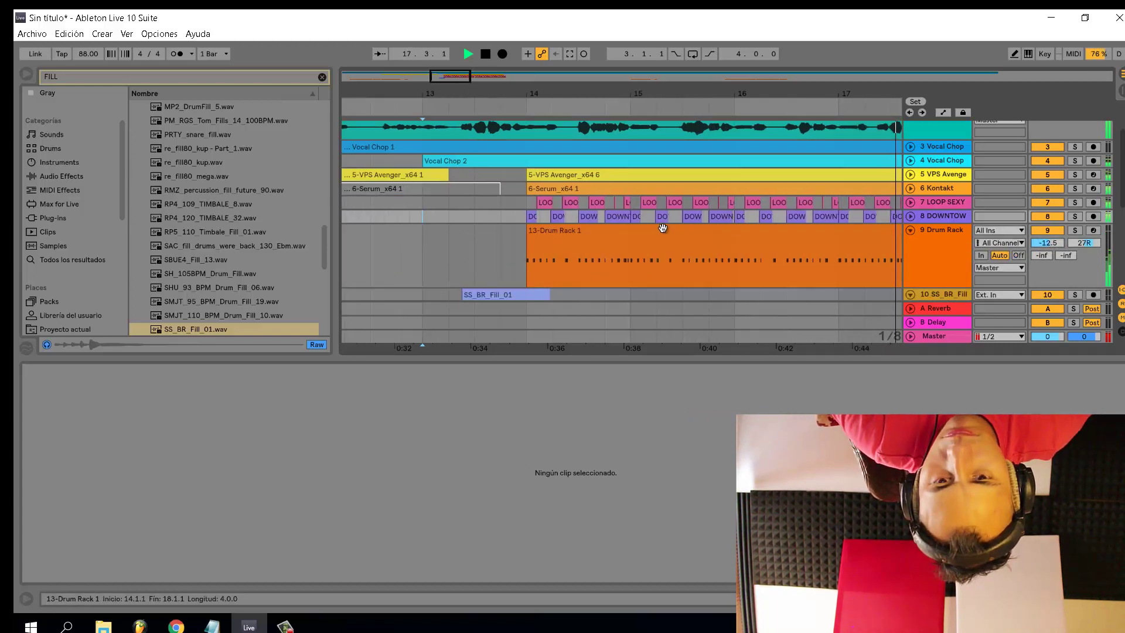
Select the 13-Drum Rack 1 clips from bar 14, keep the track expanded, and display its Drum Rack pads
{"action": "left_click", "coordinate": [699, 243]}
{"action": "left_click", "coordinate": [632, 228], "text": "shift"}
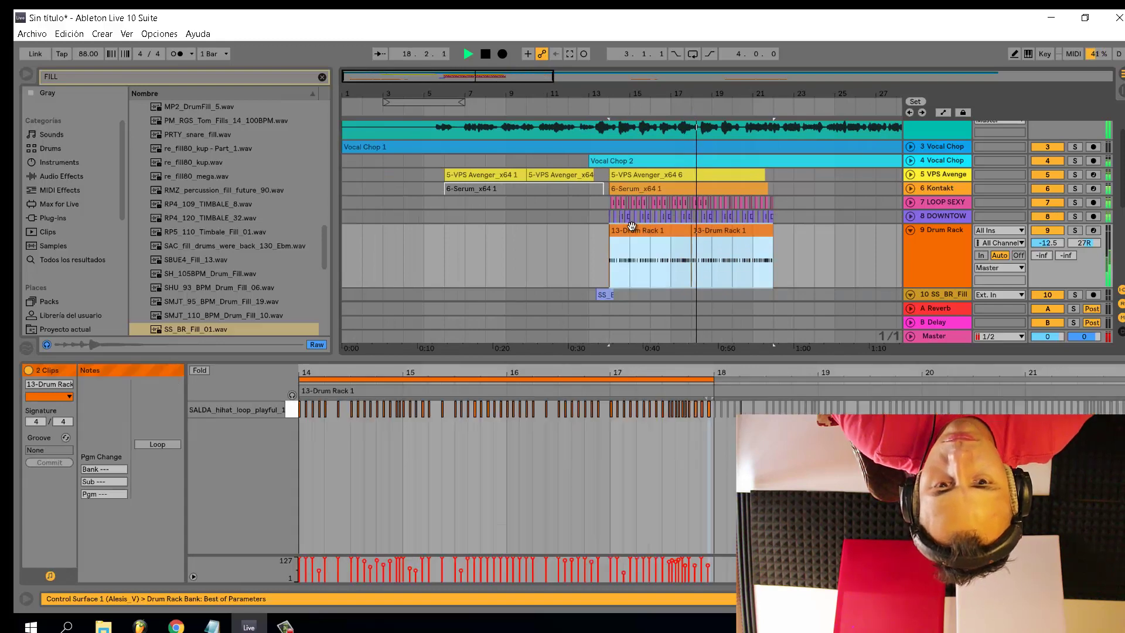
{"action": "left_click", "coordinate": [955, 230]}
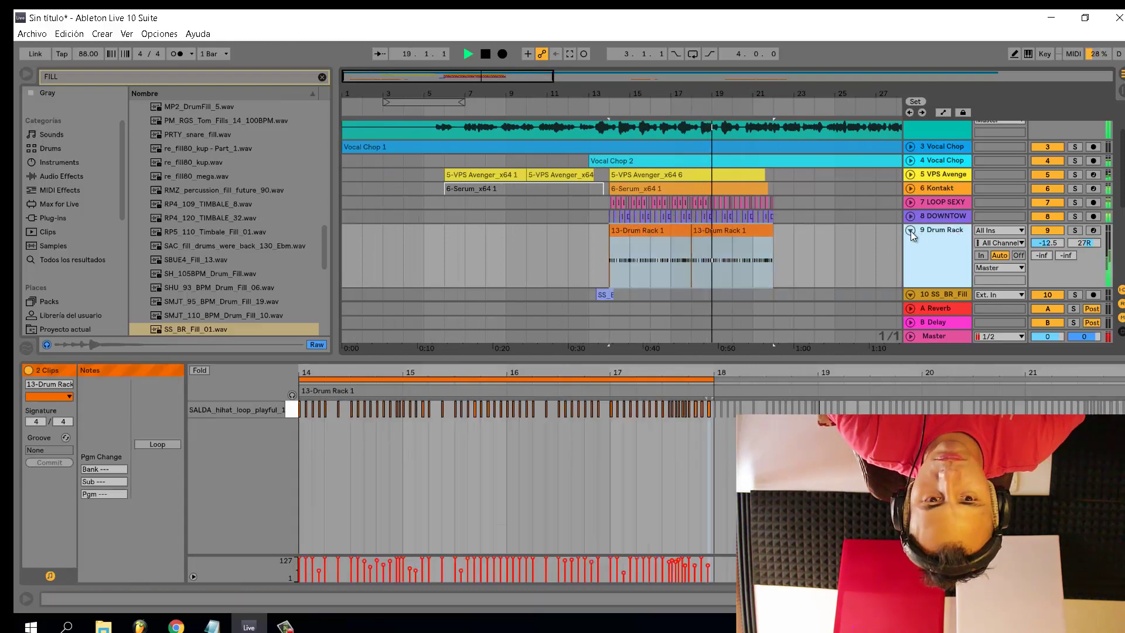
{"action": "left_click", "coordinate": [910, 230]}
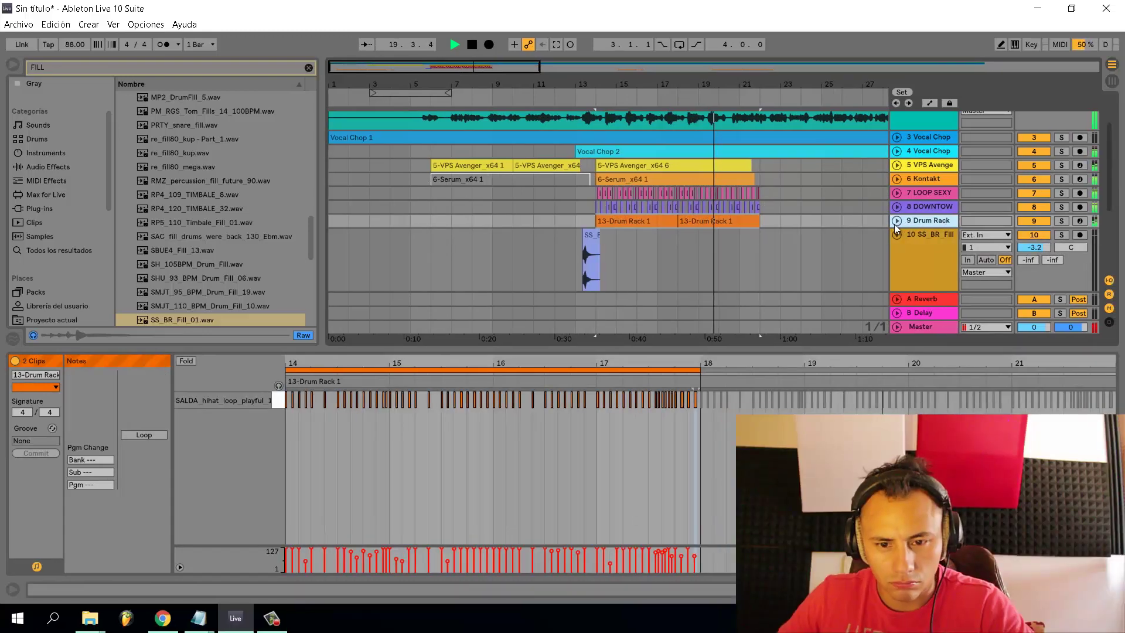
{"action": "left_click", "coordinate": [911, 230]}
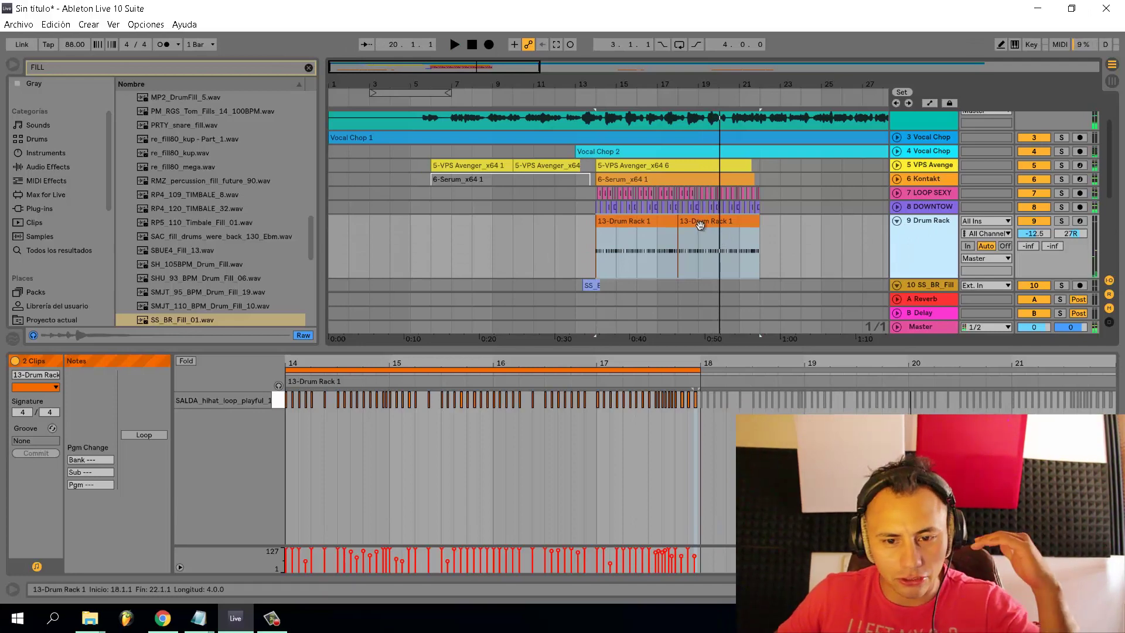
{"action": "left_click", "coordinate": [669, 228]}
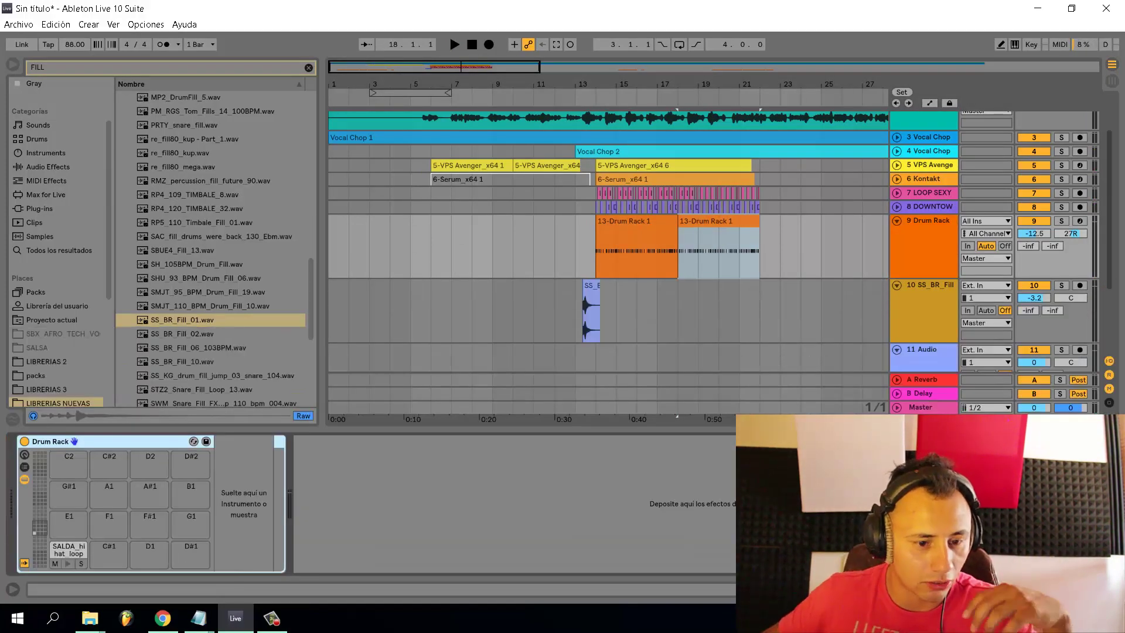
Search the packs folder for OPEN and audition the open hi-hat samples found there
{"action": "left_click", "coordinate": [101, 64]}
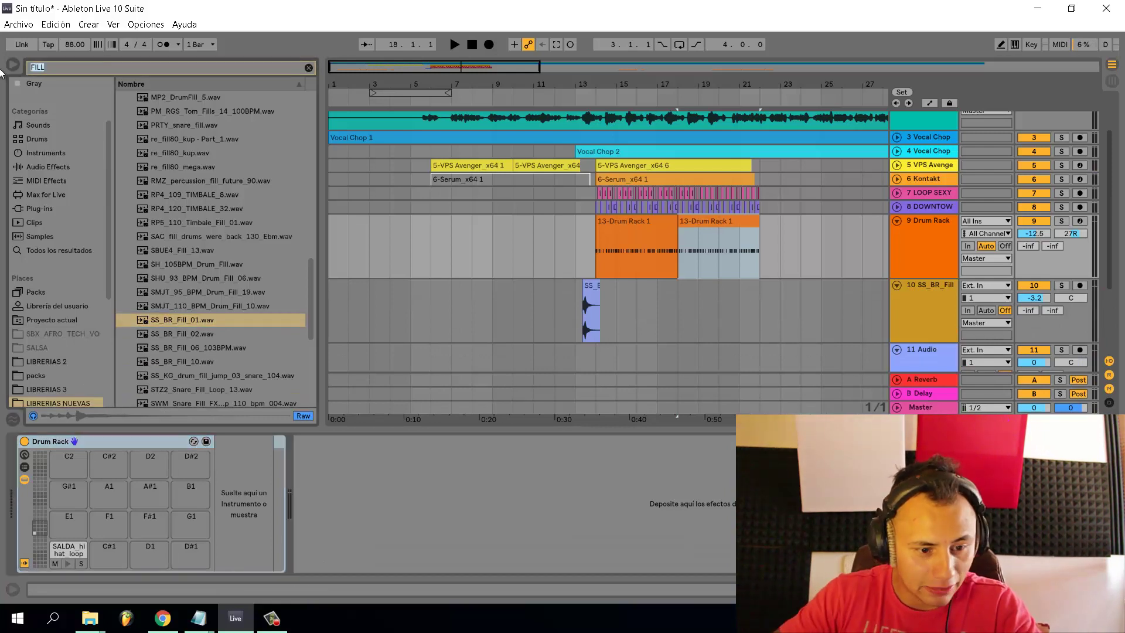
{"action": "left_click", "coordinate": [68, 377]}
{"action": "left_click", "coordinate": [74, 68]}
{"action": "type", "text": "OPEN"}
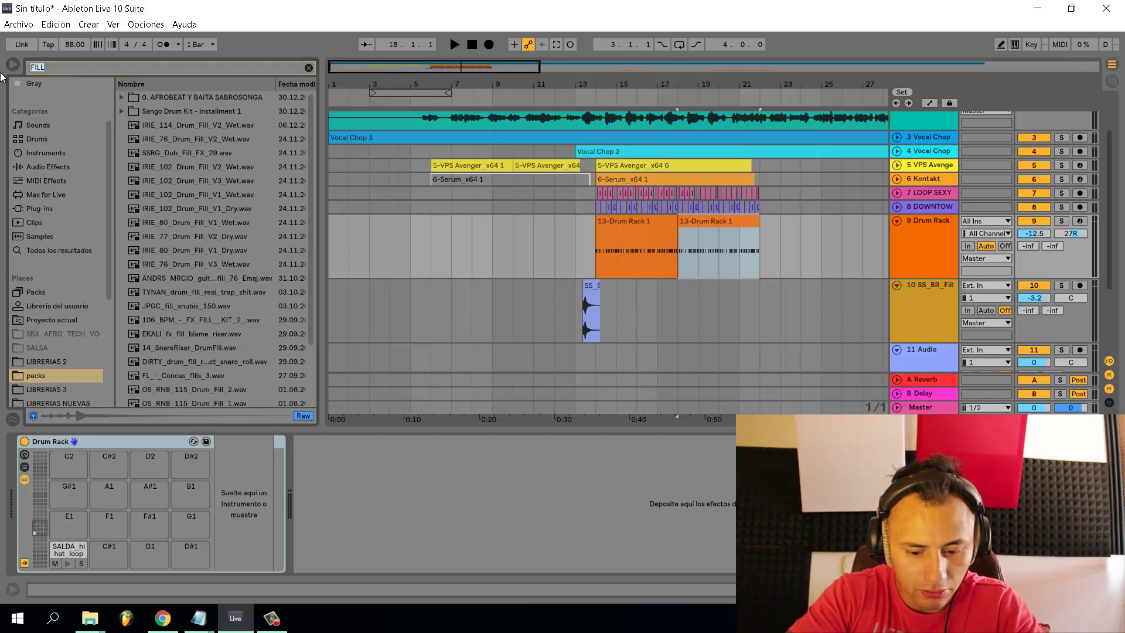
{"action": "left_click", "coordinate": [220, 121]}
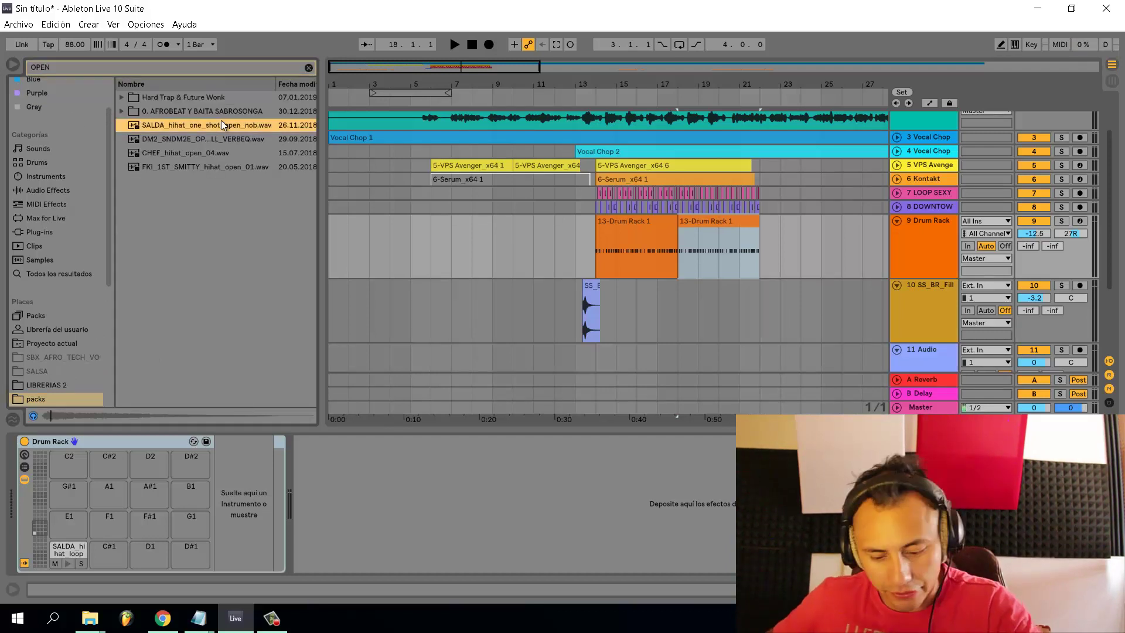
{"action": "key", "text": "Down"}
{"action": "key", "text": "Down"}
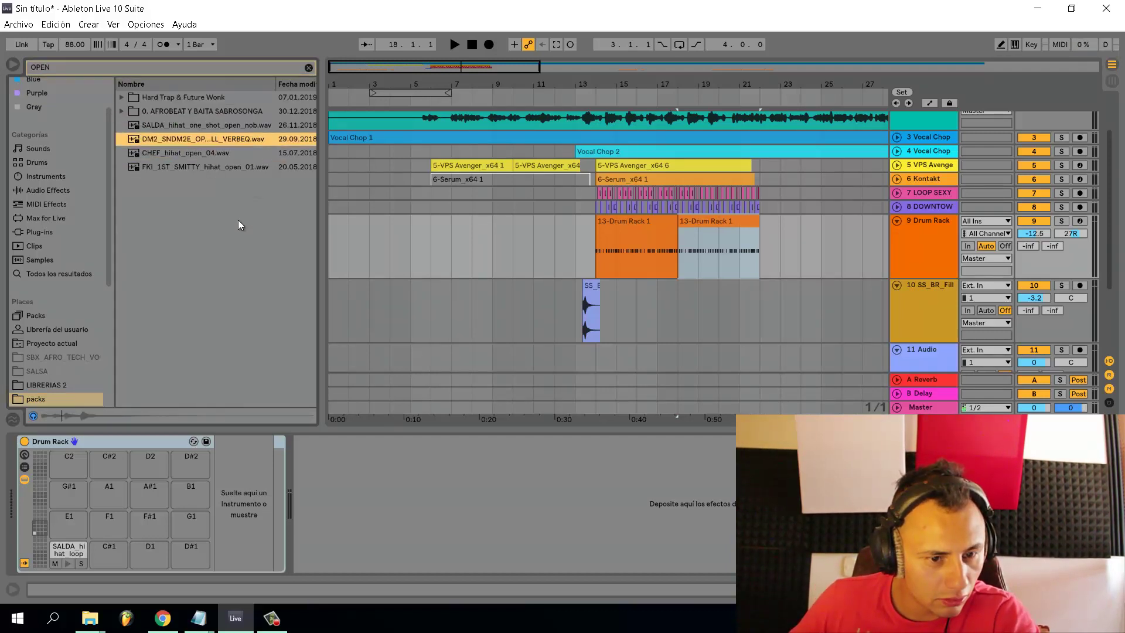
{"action": "key", "text": "Down"}
Audition the open hi-hat samples in the HIT HATS folder of LIBRERIAS NUEVAS
{"action": "scroll", "coordinate": [31, 353], "scroll_direction": "down", "scroll_amount": 2}
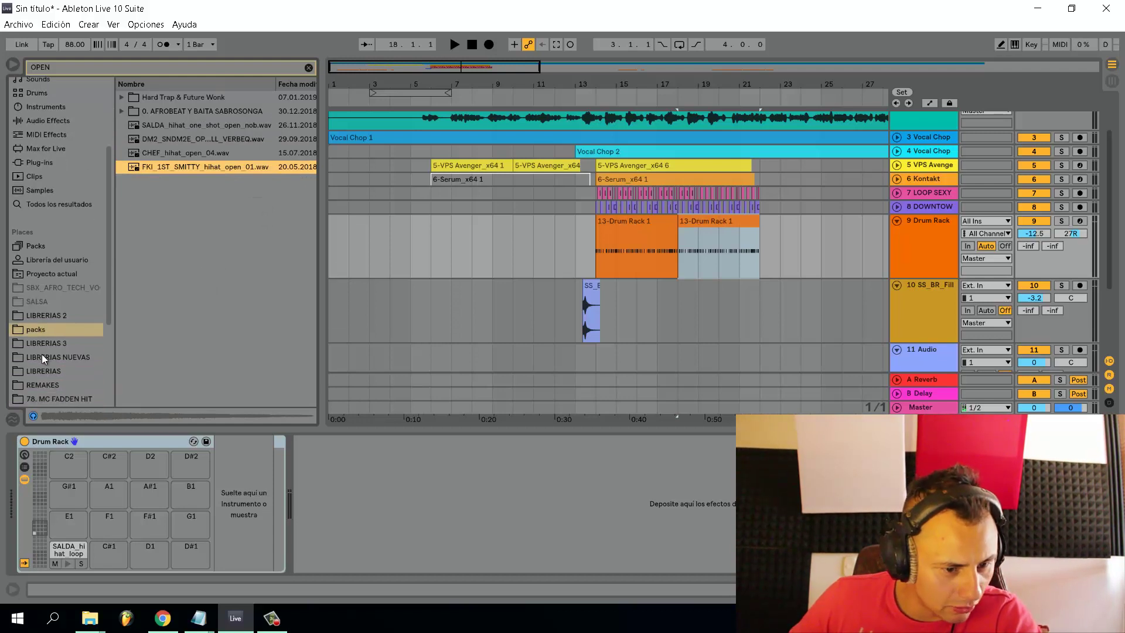
{"action": "left_click", "coordinate": [53, 356]}
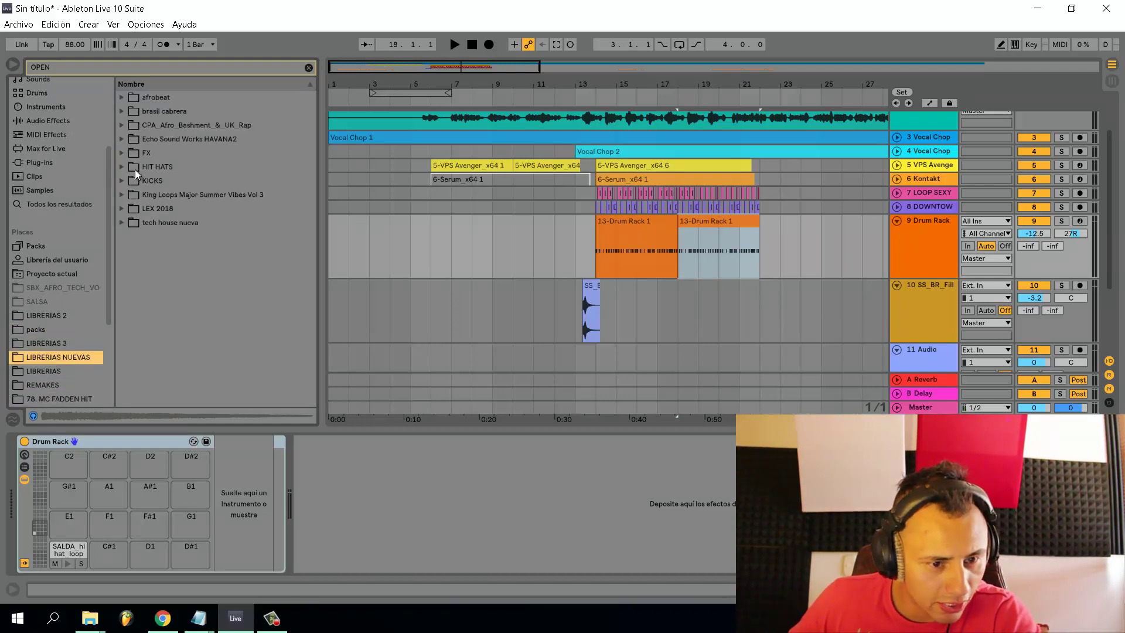
{"action": "left_click", "coordinate": [125, 167]}
{"action": "key", "text": "Down"}
{"action": "key", "text": "Down"}
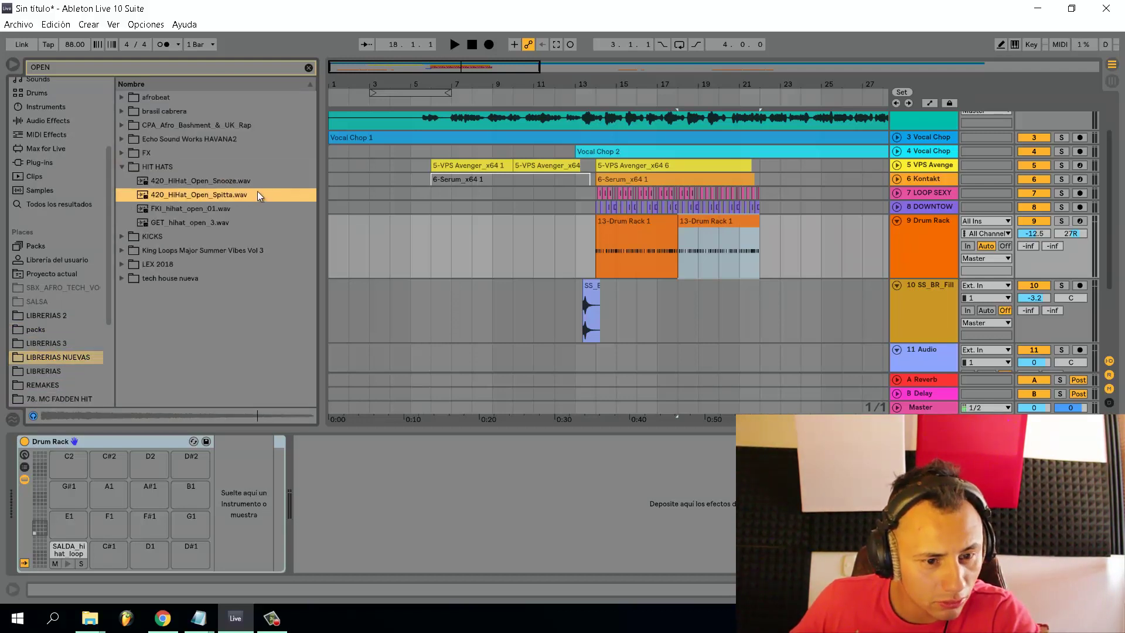
{"action": "key", "text": "Down"}
{"action": "key", "text": "Down"}
{"action": "key", "text": "Up"}
{"action": "key", "text": "Up"}
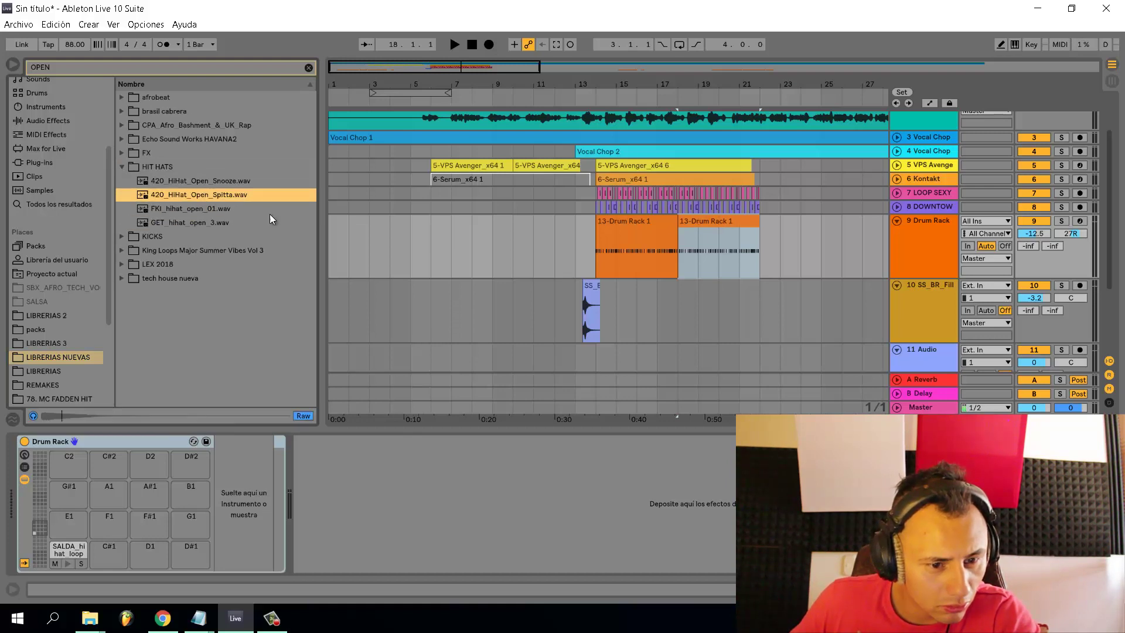
{"action": "key", "text": "Up"}
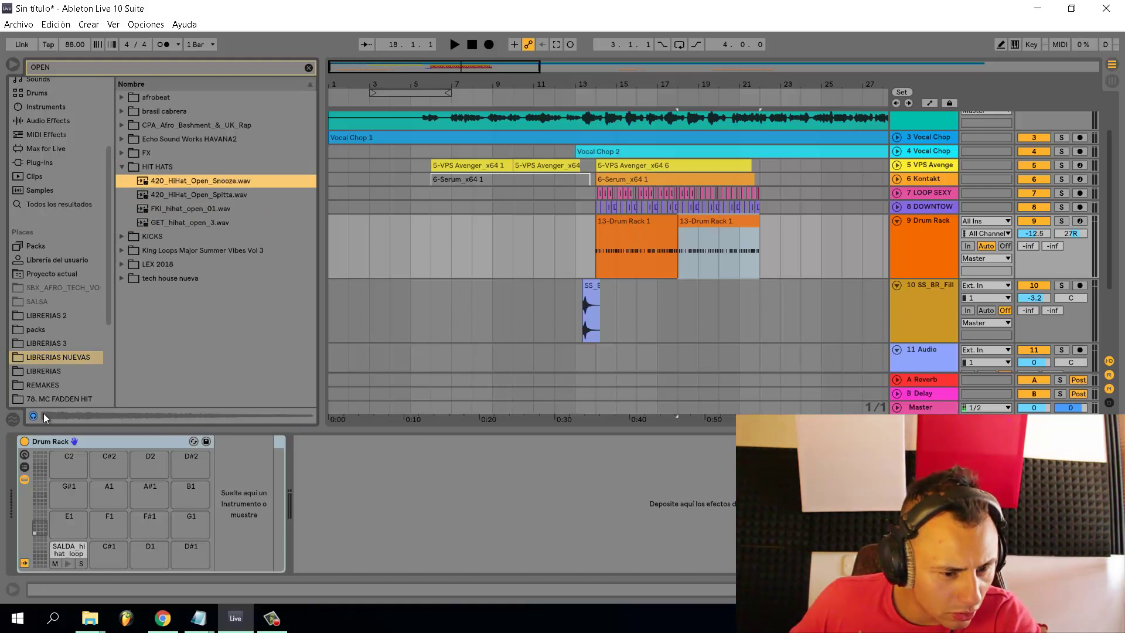
Open the KSHMR_Hi_Hats_Open folder inside KSHMR 3's kshmr_cymbals collection in LIBRERIAS 3
{"action": "left_click", "coordinate": [37, 345]}
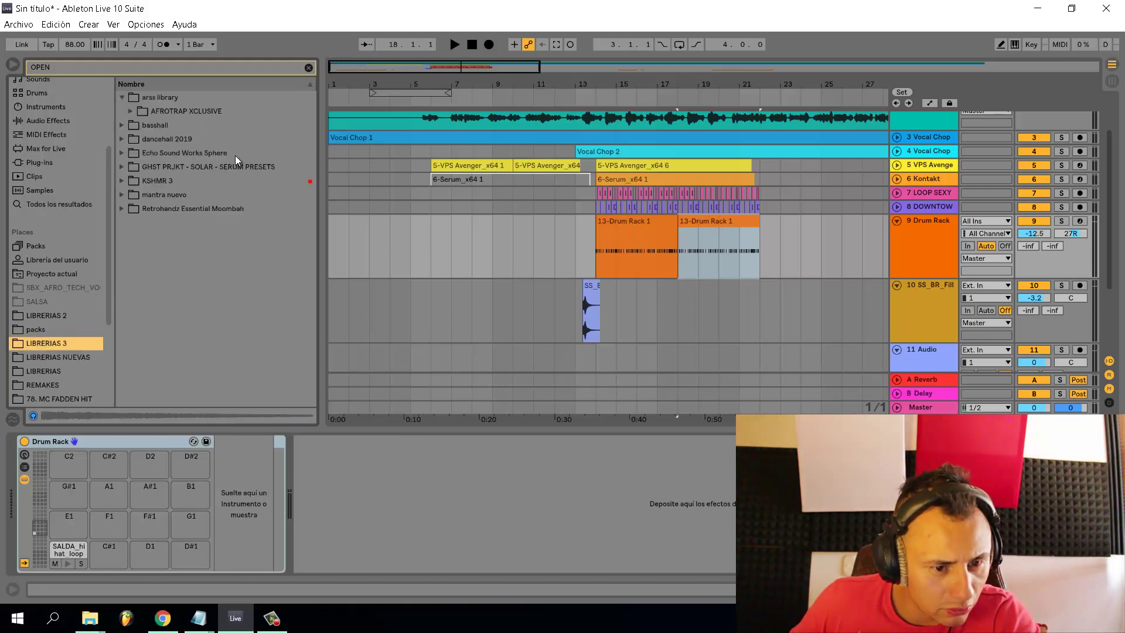
{"action": "left_click", "coordinate": [150, 180]}
{"action": "key", "text": "Right"}
{"action": "key", "text": "Down"}
{"action": "key", "text": "Right"}
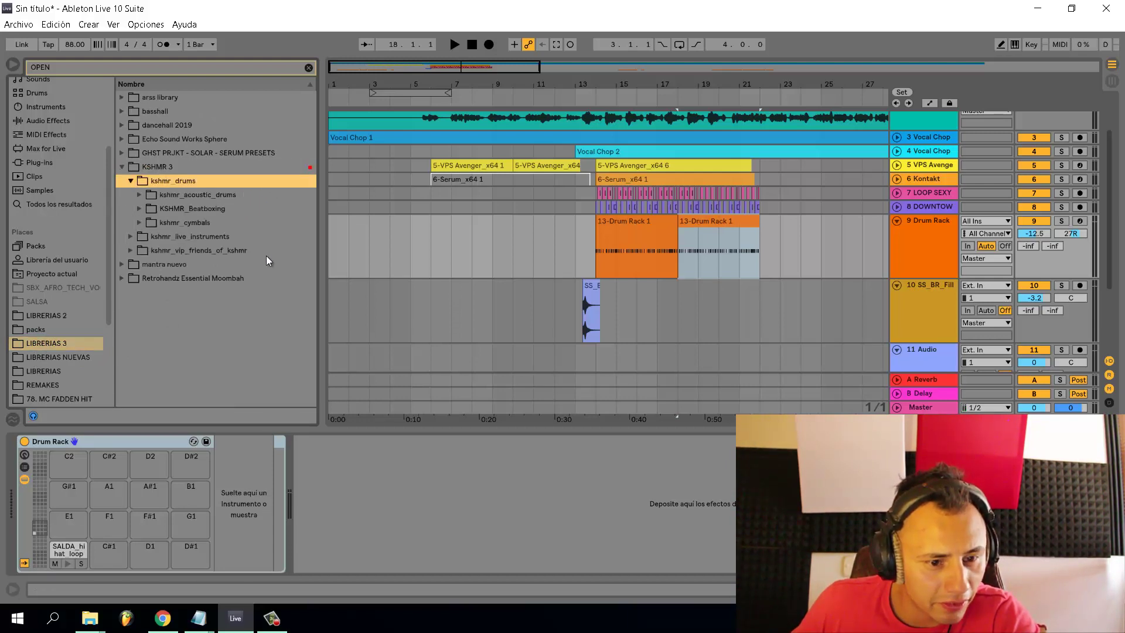
{"action": "key", "text": "Down"}
{"action": "key", "text": "Down"}
{"action": "key", "text": "Down"}
{"action": "key", "text": "Right"}
{"action": "key", "text": "Down"}
{"action": "key", "text": "Right"}
Audition the short and natural KSHMR open hats and load KSHMR_Open_Hat_11_Natural onto the Drum Rack's C#1 pad
{"action": "key", "text": "Down"}
{"action": "key", "text": "Down"}
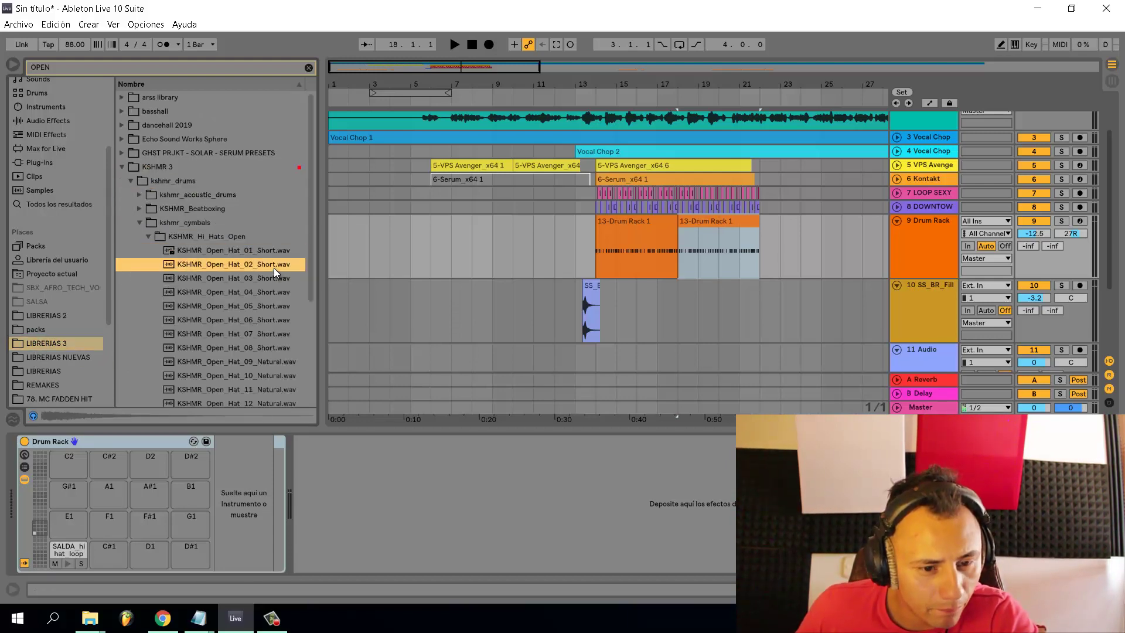
{"action": "key", "text": "Down"}
{"action": "key", "text": "Down"}
{"action": "key", "text": "Down"}
{"action": "key", "text": "Down"}
{"action": "key", "text": "Down"}
{"action": "key", "text": "Down"}
{"action": "scroll", "coordinate": [287, 273], "scroll_direction": "down", "scroll_amount": 4}
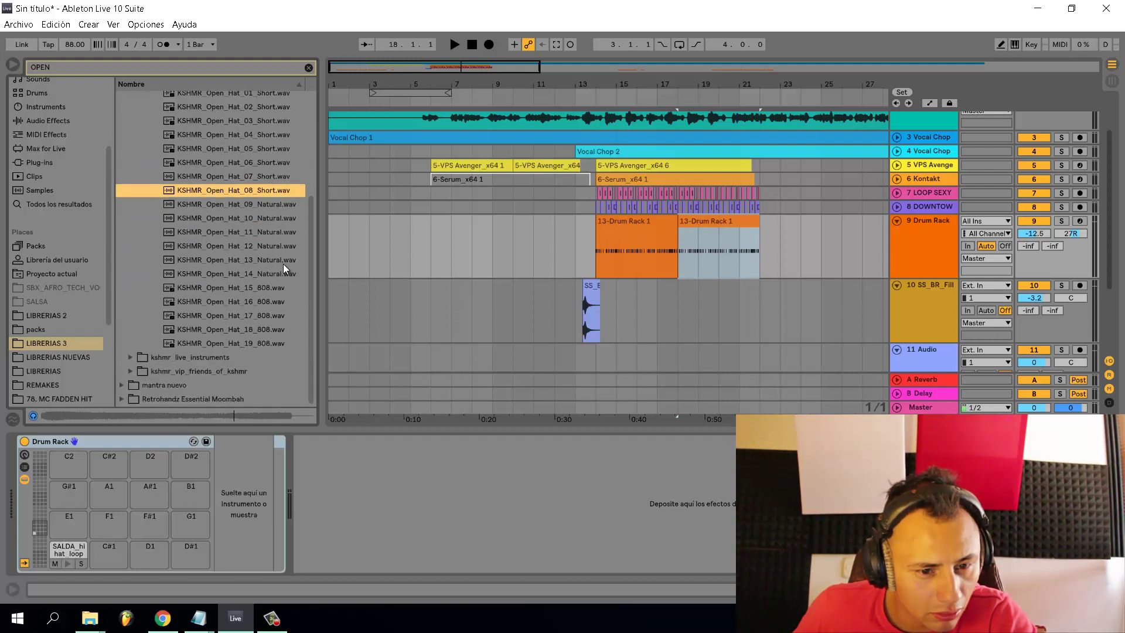
{"action": "key", "text": "Down"}
{"action": "key", "text": "Down"}
{"action": "key", "text": "Down"}
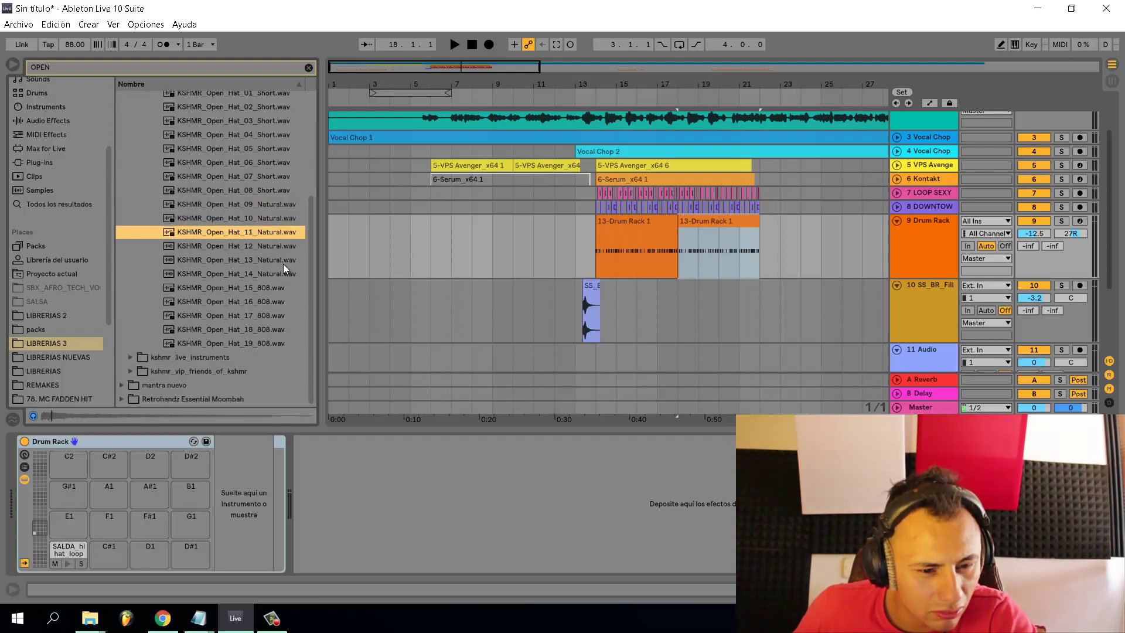
{"action": "key", "text": "Down"}
{"action": "key", "text": "Up"}
{"action": "left_click_drag", "start_coordinate": [252, 233], "coordinate": [108, 548]}
Audition the 808 open hats and load KSHMR_Open_Hat_17_808 onto the Drum Rack's D1 pad
{"action": "key", "text": "Down"}
{"action": "key", "text": "Down"}
{"action": "key", "text": "Down"}
{"action": "key", "text": "Down"}
{"action": "key", "text": "Down"}
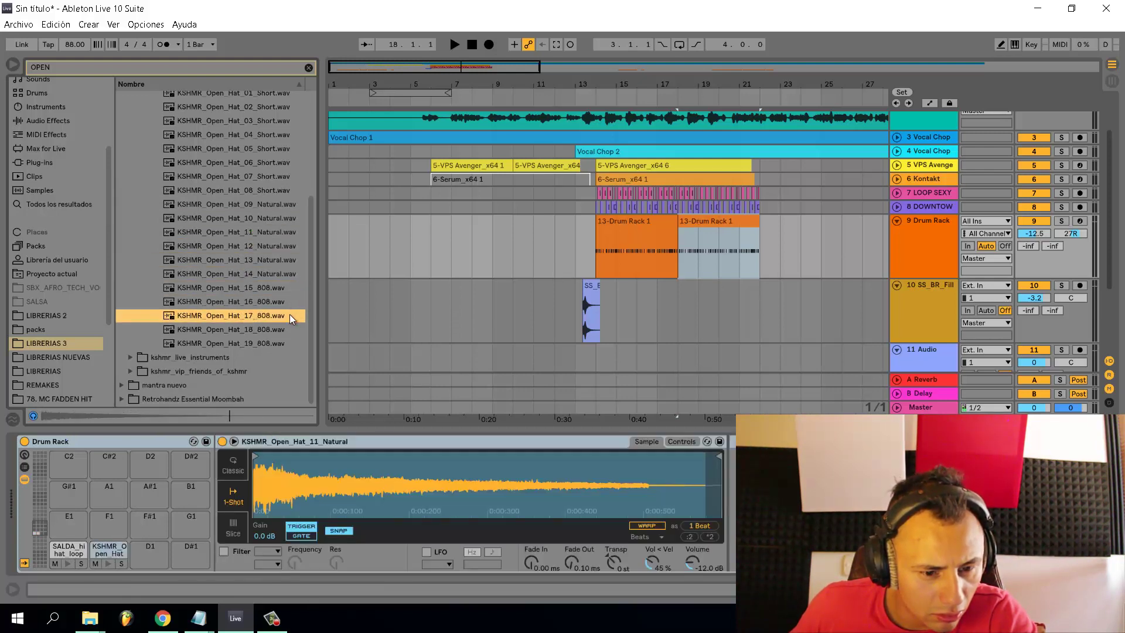
{"action": "key", "text": "Down"}
{"action": "key", "text": "Down"}
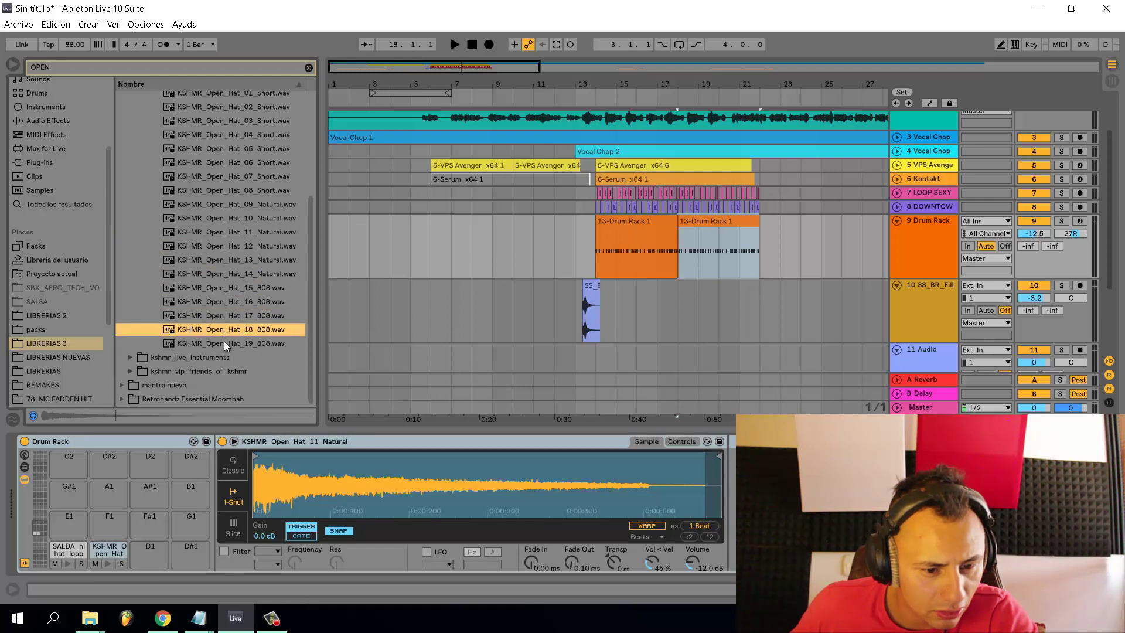
{"action": "key", "text": "Down"}
{"action": "key", "text": "Up"}
{"action": "key", "text": "Up"}
{"action": "key", "text": "Up"}
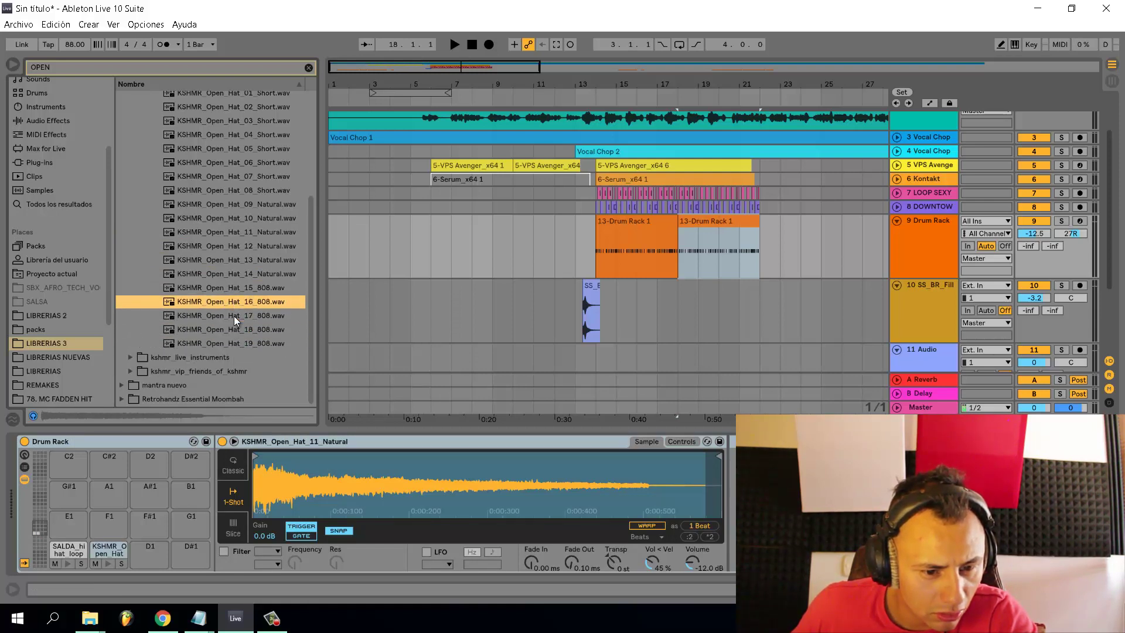
{"action": "left_click_drag", "start_coordinate": [234, 315], "coordinate": [151, 555]}
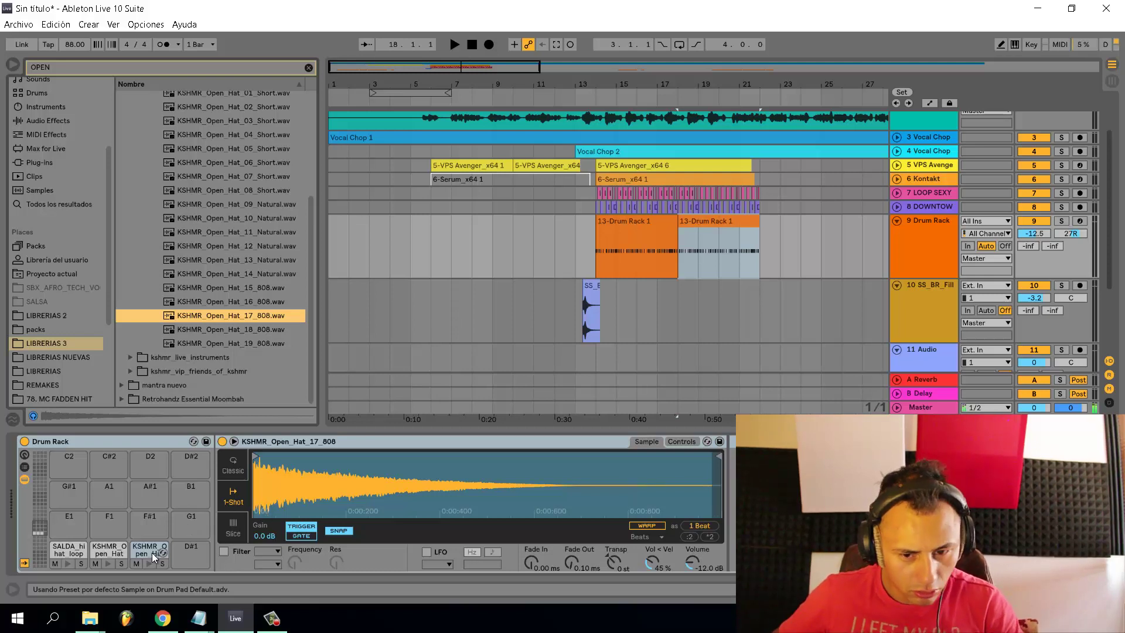
Arm the Drum Rack track and set both open hi-hat samples to Gate mode, testing them against the groove from 14.1.1
{"action": "left_click", "coordinate": [1080, 221]}
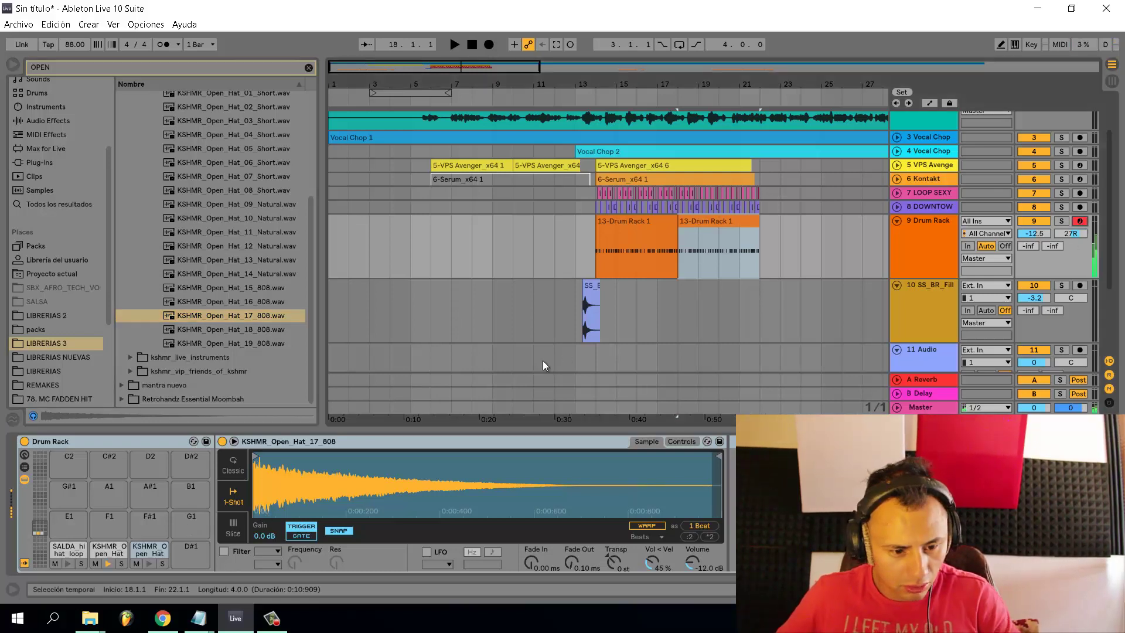
{"action": "left_click", "coordinate": [302, 537]}
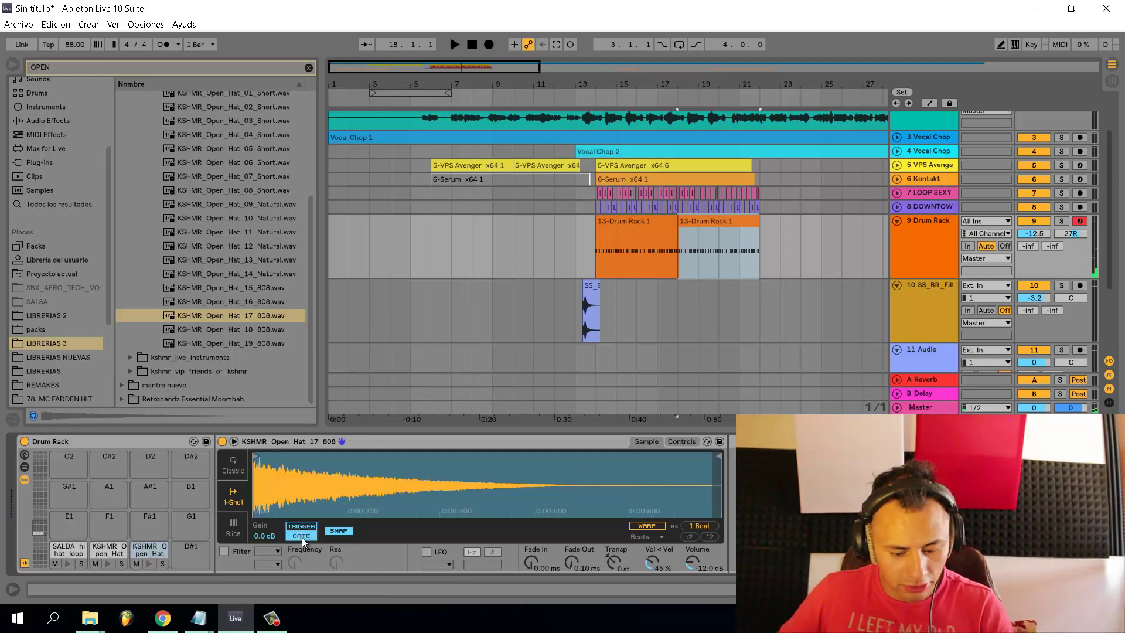
{"action": "left_click", "coordinate": [596, 265]}
{"action": "key", "text": "space"}
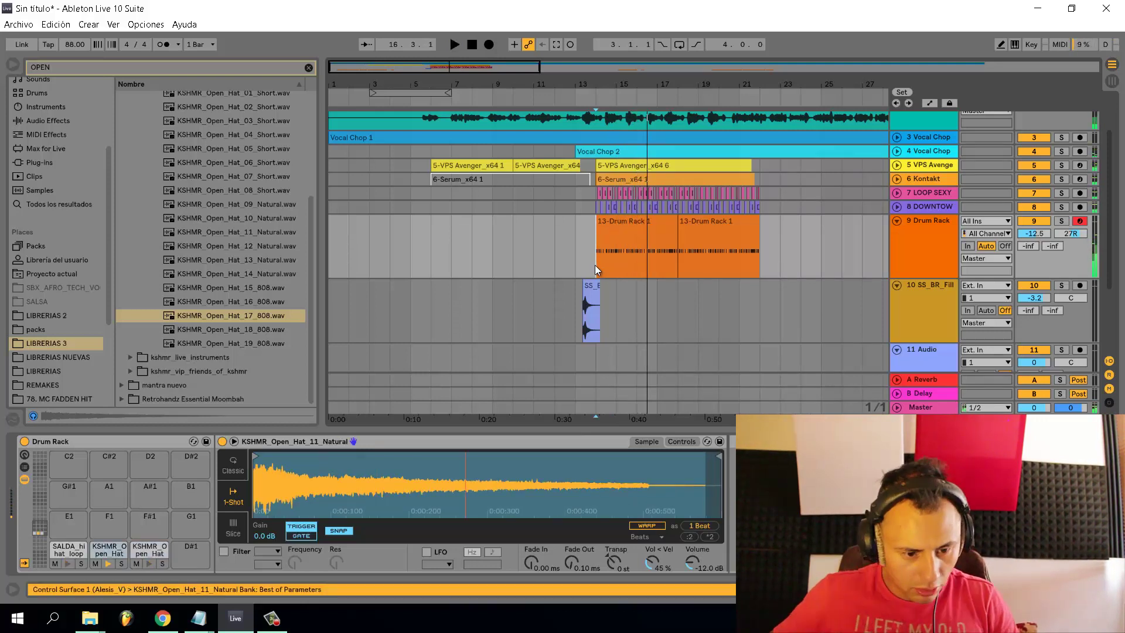
{"action": "left_click", "coordinate": [301, 535]}
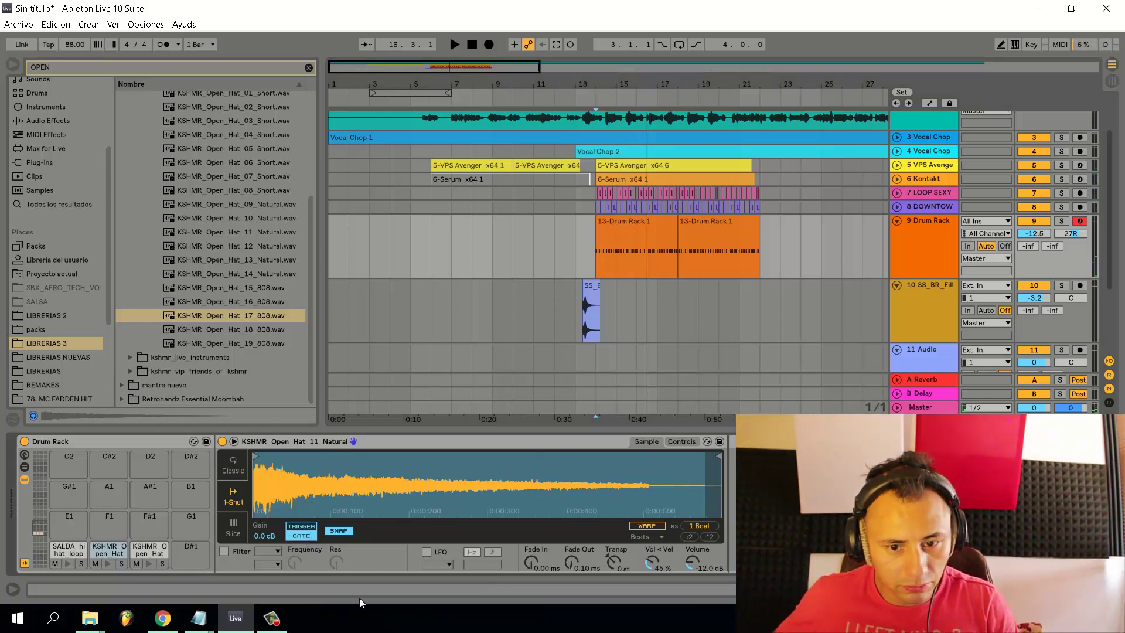
Try to record an open hi-hat part over the first Drum Rack clip from 14.1.1
{"action": "left_click", "coordinate": [628, 225]}
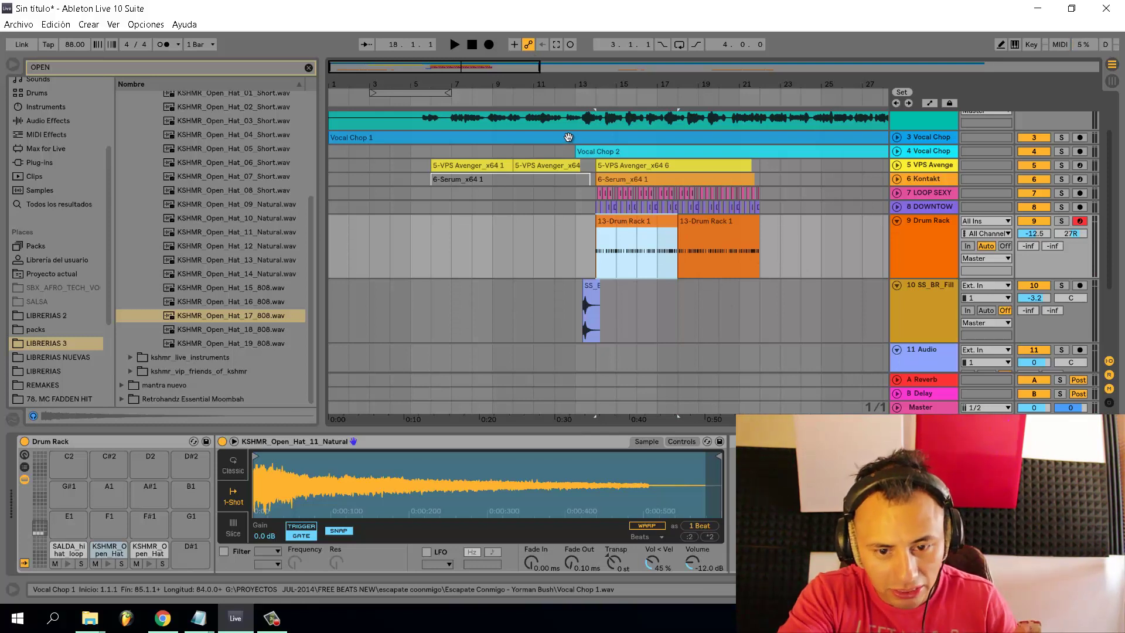
{"action": "key", "text": "F9"}
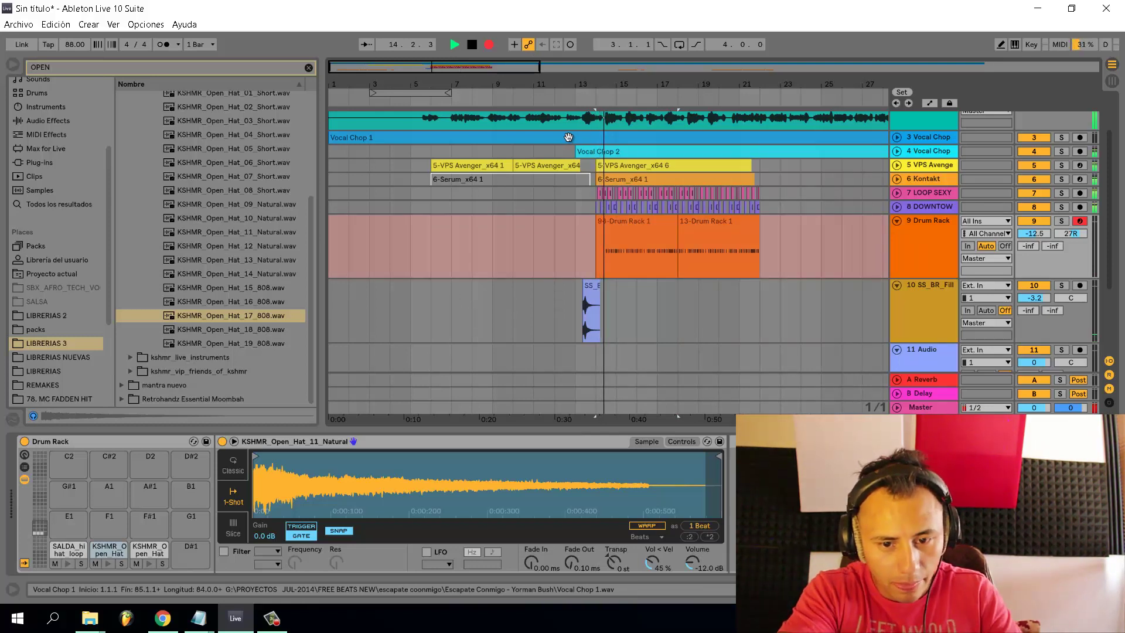
{"action": "key", "text": "space"}
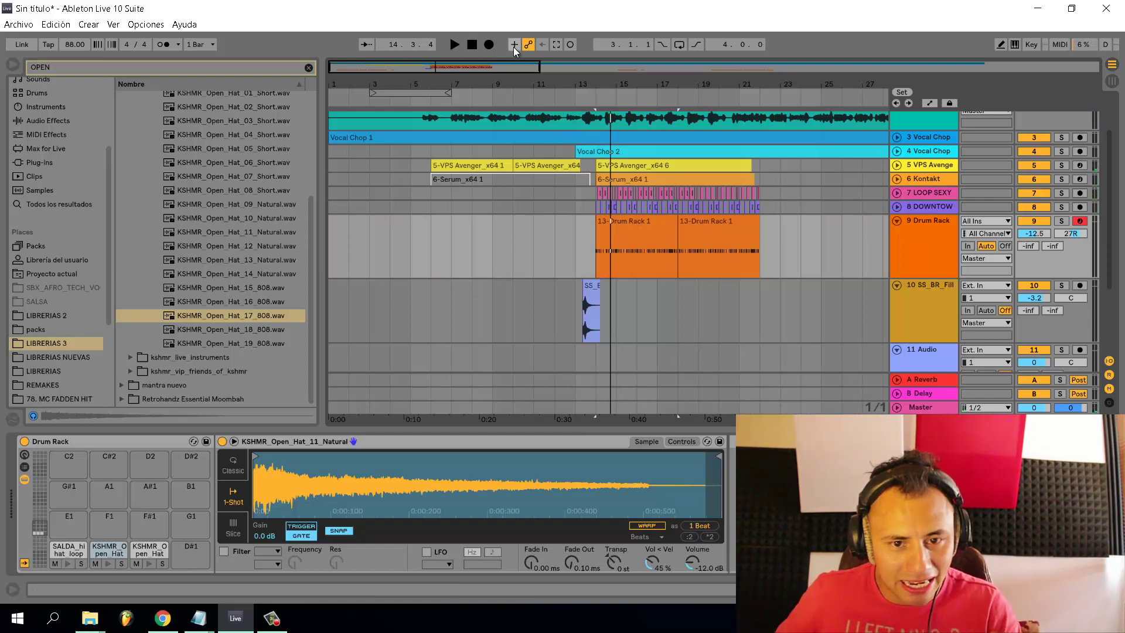
Try another overdubbed take of the open hi-hats over the first Drum Rack clip, and undo that recording
{"action": "left_click", "coordinate": [619, 223]}
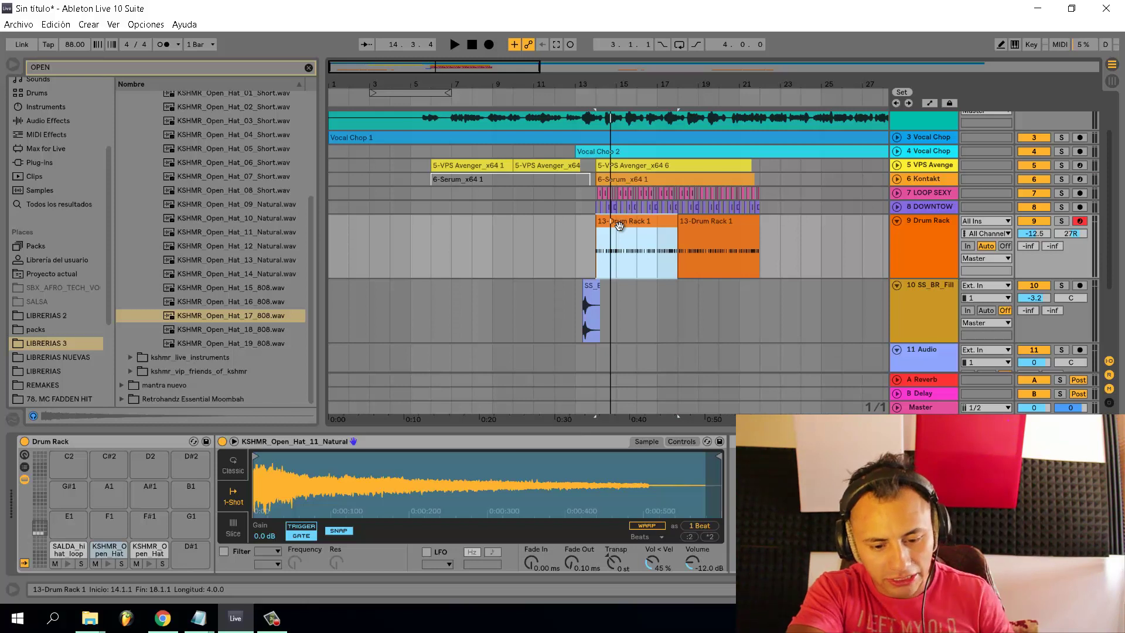
{"action": "key", "text": "F9"}
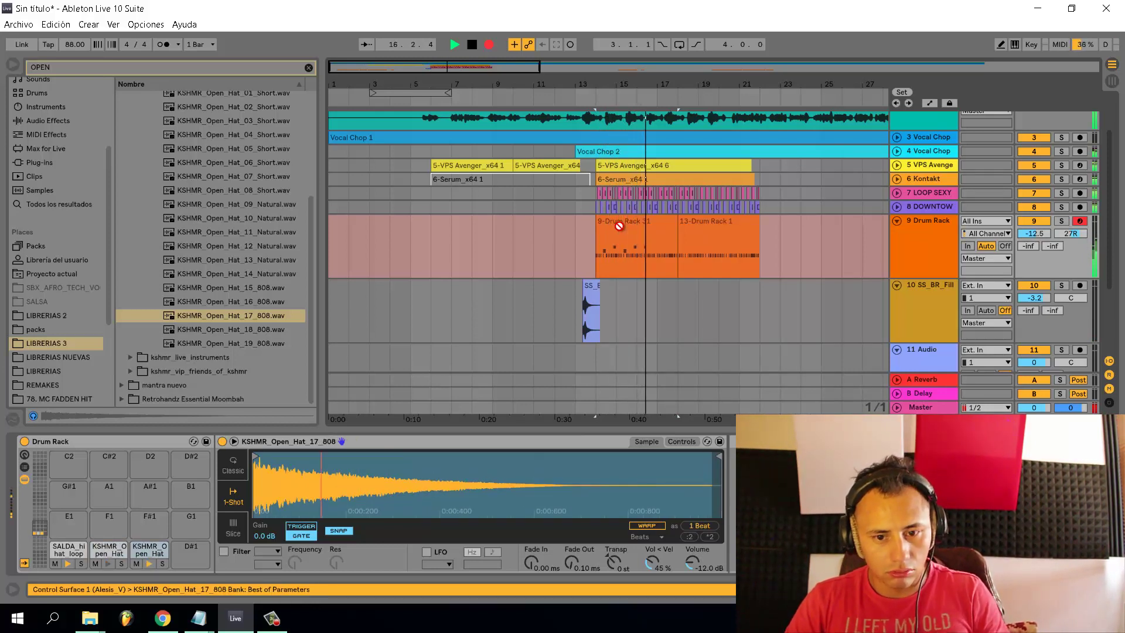
{"action": "key", "text": "space"}
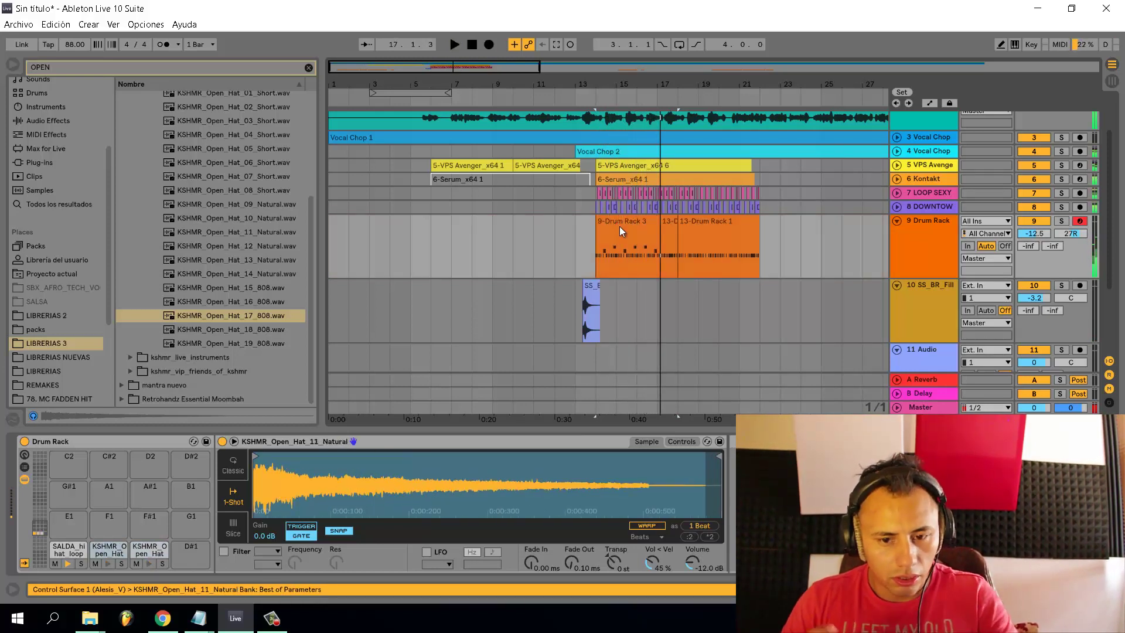
{"action": "key", "text": "ctrl+z"}
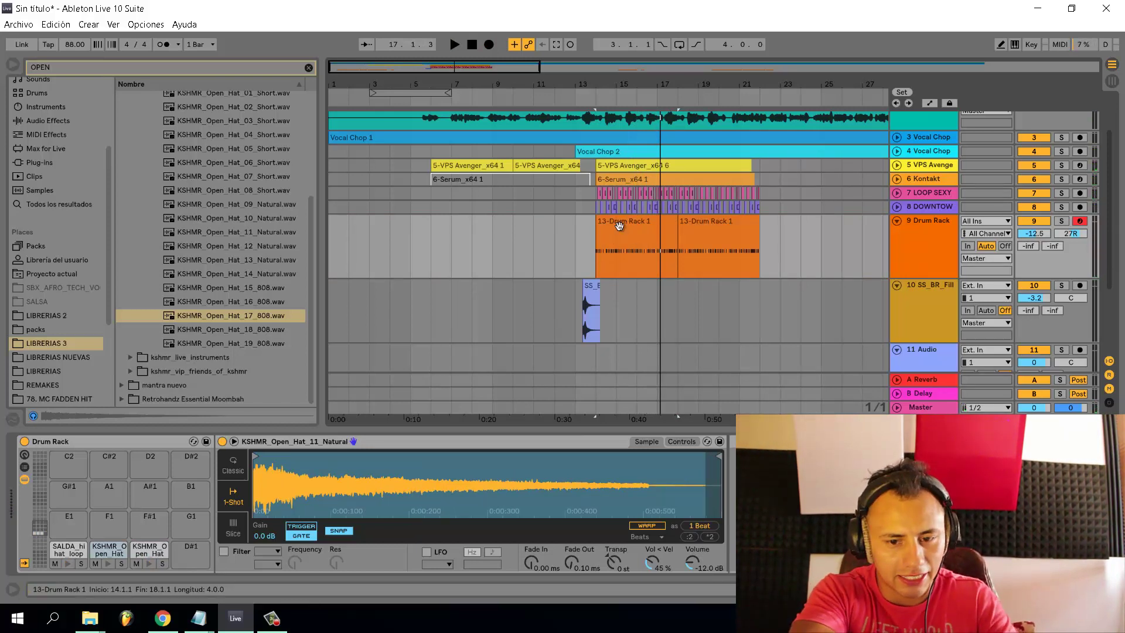
Record an open hi-hat part with KSHMR_Open_Hat_17_808 from 14.1.1 and consolidate the track's clips up to 22.1.1 into one
{"action": "key", "text": "F9"}
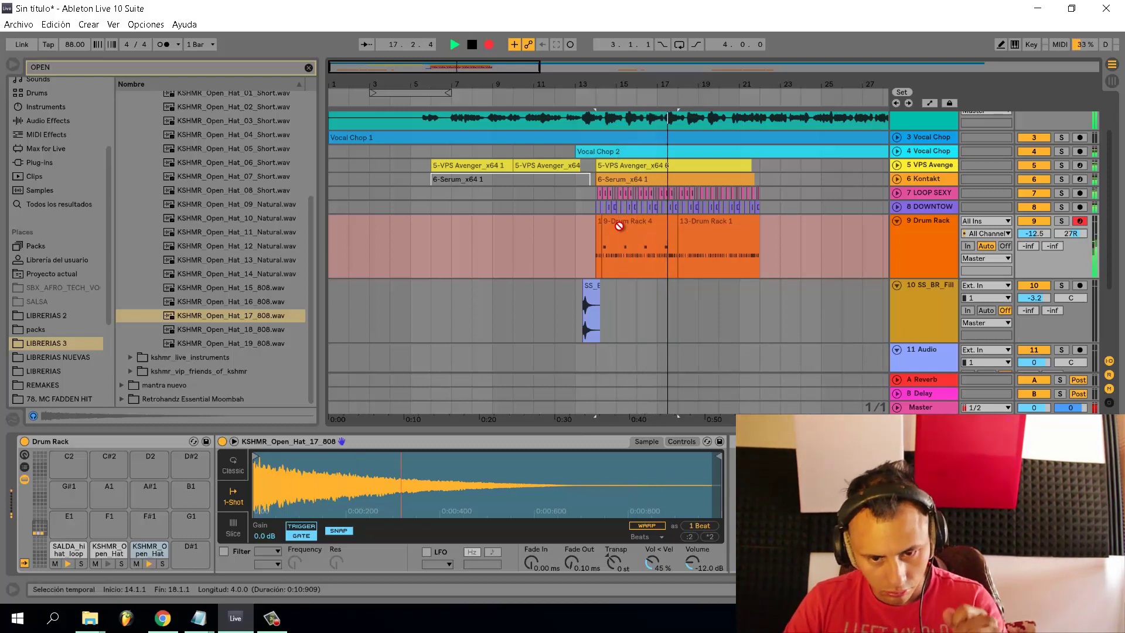
{"action": "key", "text": "space"}
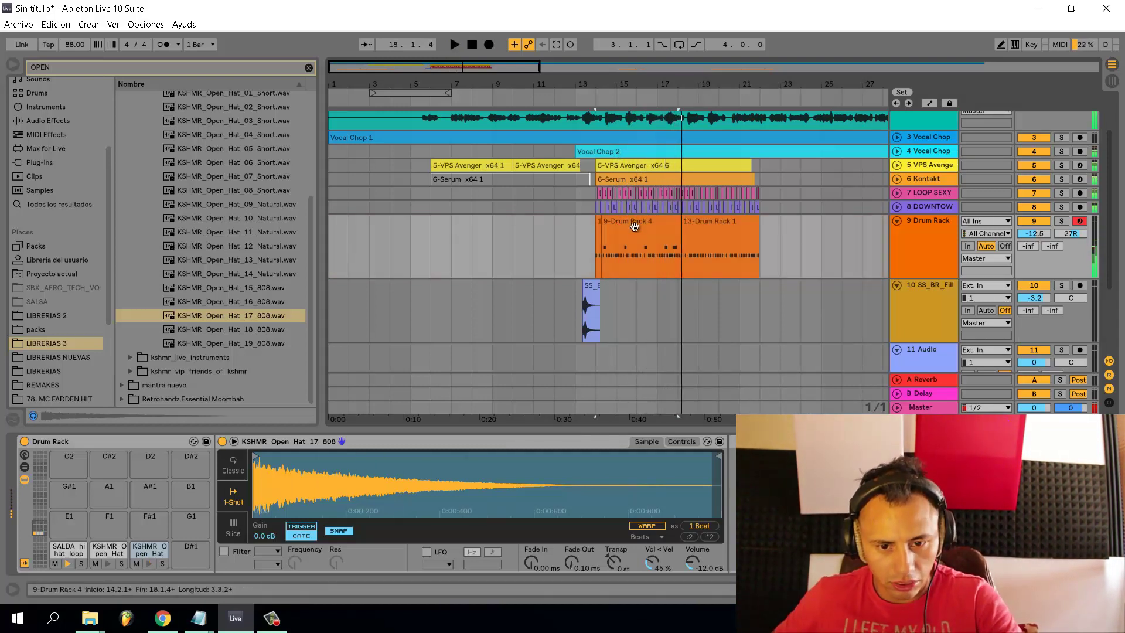
{"action": "left_click", "coordinate": [599, 225], "text": "shift"}
{"action": "left_click", "coordinate": [703, 227], "text": "shift"}
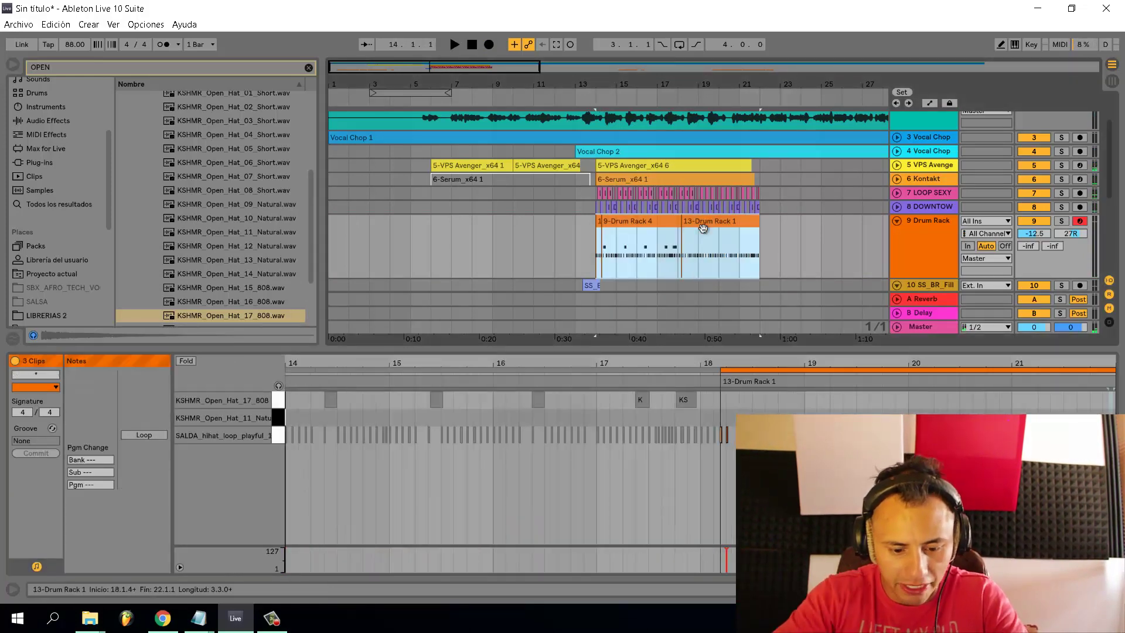
{"action": "key", "text": "ctrl+j"}
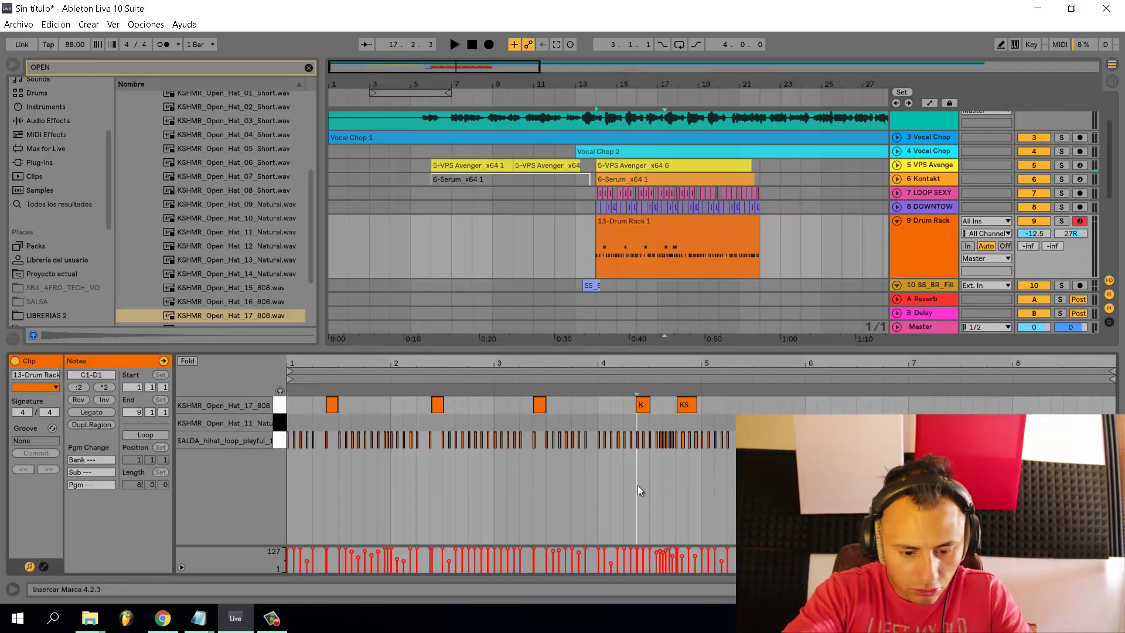
Extend the first KSHMR_Open_Hat_17_808 note in the consolidated clip so that it ends at 1.3.1
{"action": "key", "text": "space"}
{"action": "left_click", "coordinate": [443, 423]}
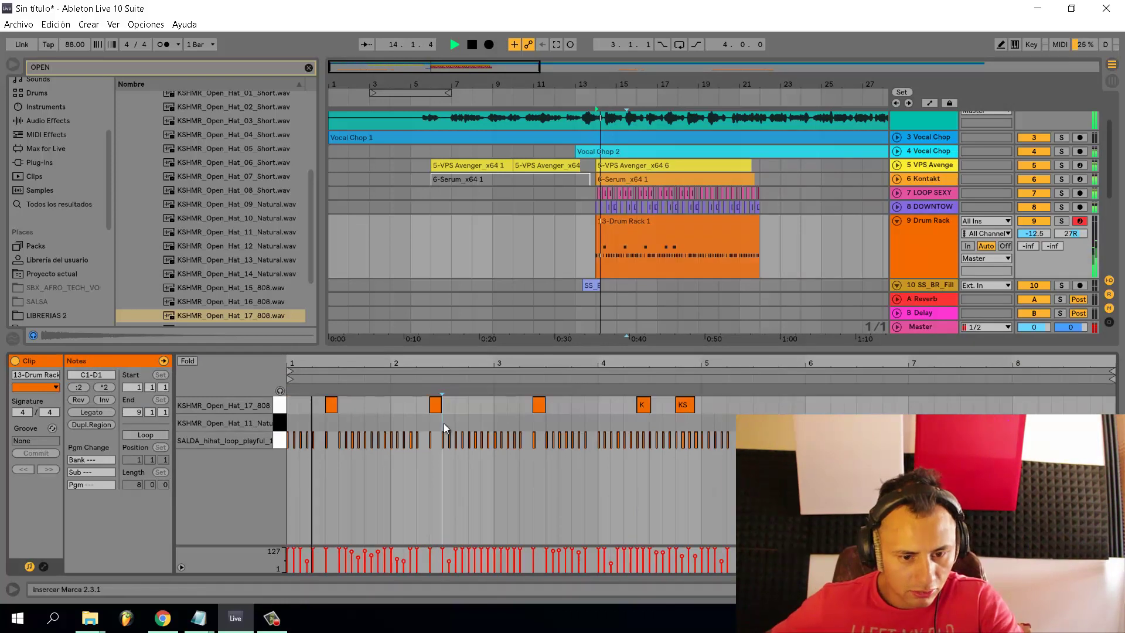
{"action": "scroll", "coordinate": [351, 410], "scroll_direction": "up", "scroll_amount": 5, "text": "ctrl"}
{"action": "key", "text": "space"}
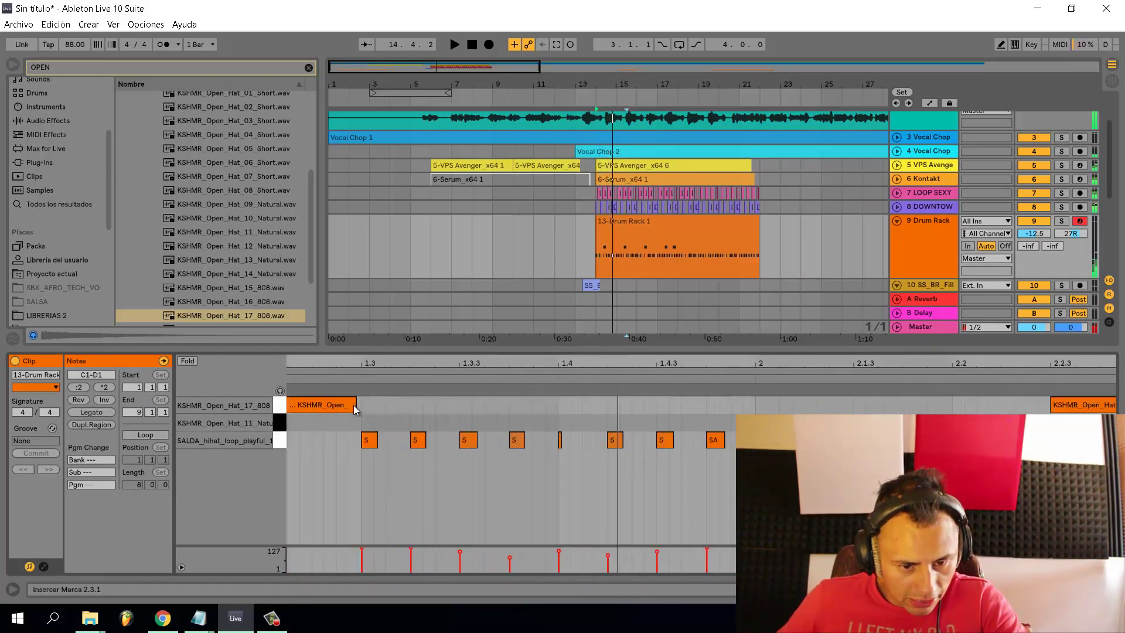
{"action": "left_click_drag", "start_coordinate": [358, 405], "coordinate": [362, 405]}
Replay the groove and delete the SALDA hi-hat note at 1.2.3 beneath the first open hi-hat
{"action": "scroll", "coordinate": [353, 410], "scroll_direction": "down", "scroll_amount": 4}
{"action": "key", "text": "space"}
{"action": "key", "text": "space"}
{"action": "scroll", "coordinate": [350, 428], "scroll_direction": "up", "scroll_amount": 4}
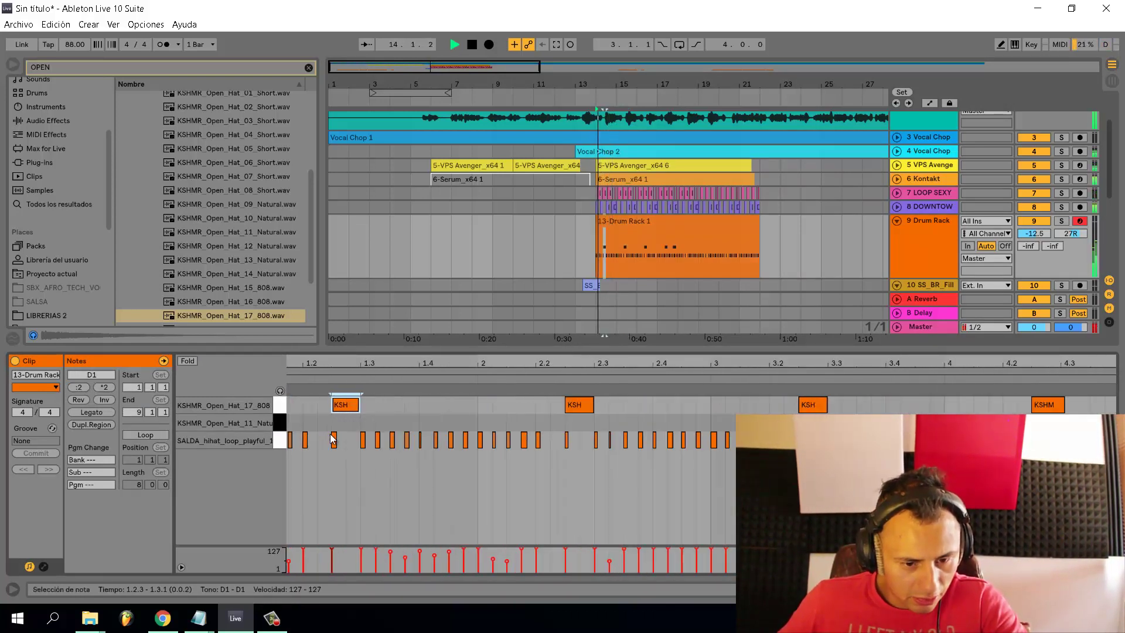
{"action": "left_click", "coordinate": [336, 443]}
{"action": "left_click", "coordinate": [358, 444]}
{"action": "scroll", "coordinate": [346, 444], "scroll_direction": "down", "scroll_amount": 5, "text": "ctrl"}
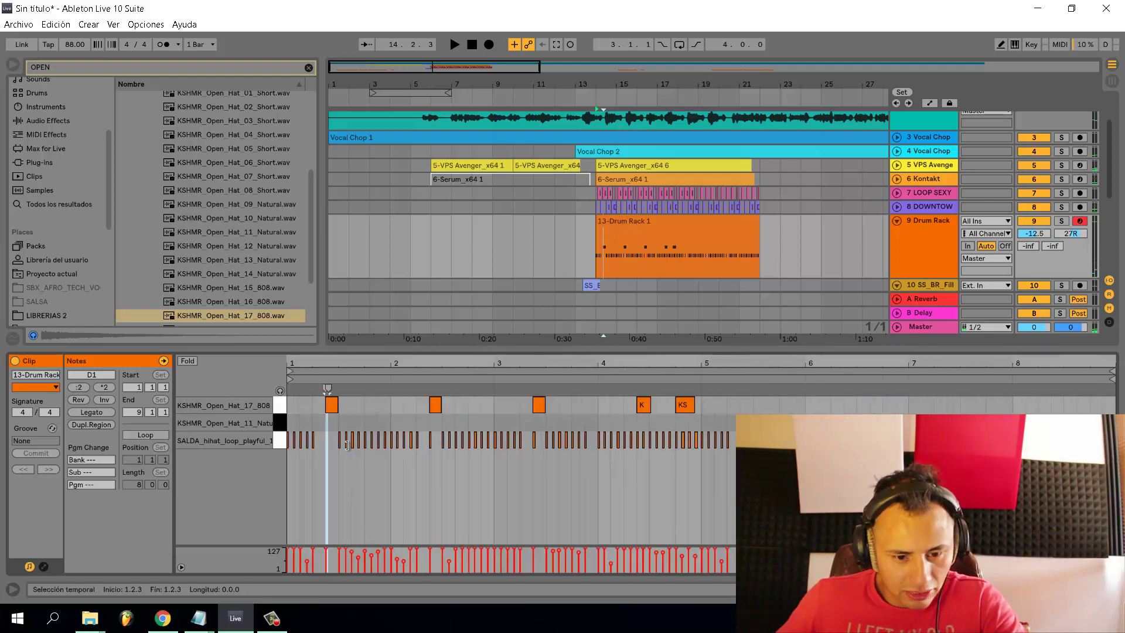
Set the Drum Rack track volume to -9.8 dB and play the groove
{"action": "scroll", "coordinate": [1035, 235], "scroll_direction": "up", "scroll_amount": 3}
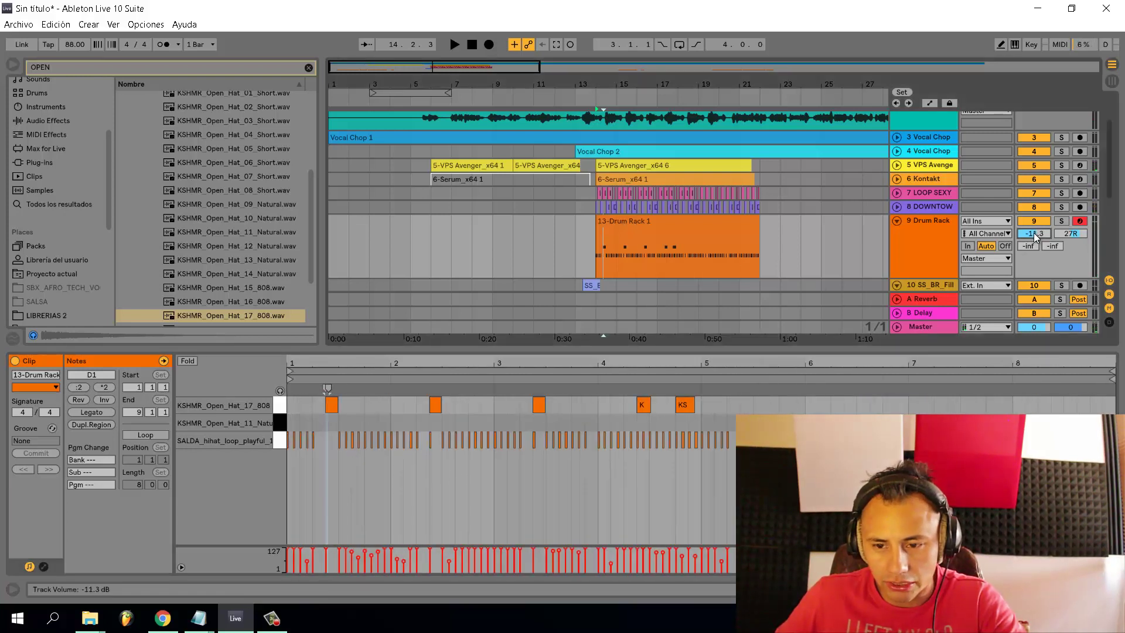
{"action": "scroll", "coordinate": [1040, 234], "scroll_direction": "down", "scroll_amount": 1}
{"action": "key", "text": "space"}
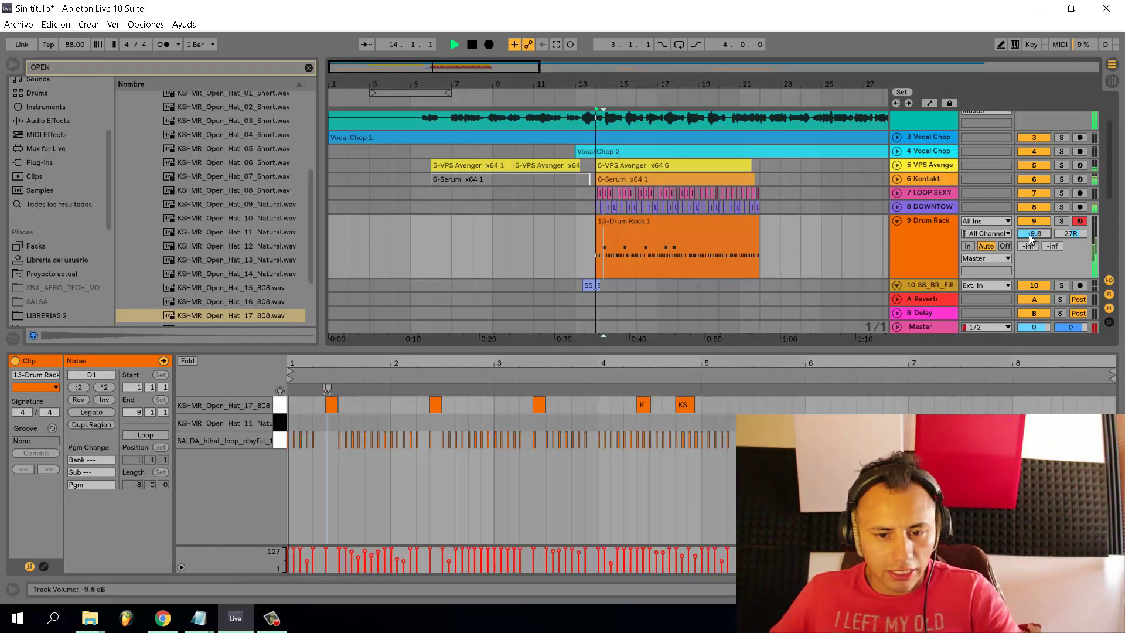
Delete the SALDA hi-hat note at 1.1.3 and lengthen the one at 1.1.4, checking against playback
{"action": "scroll", "coordinate": [300, 447], "scroll_direction": "up", "scroll_amount": 5}
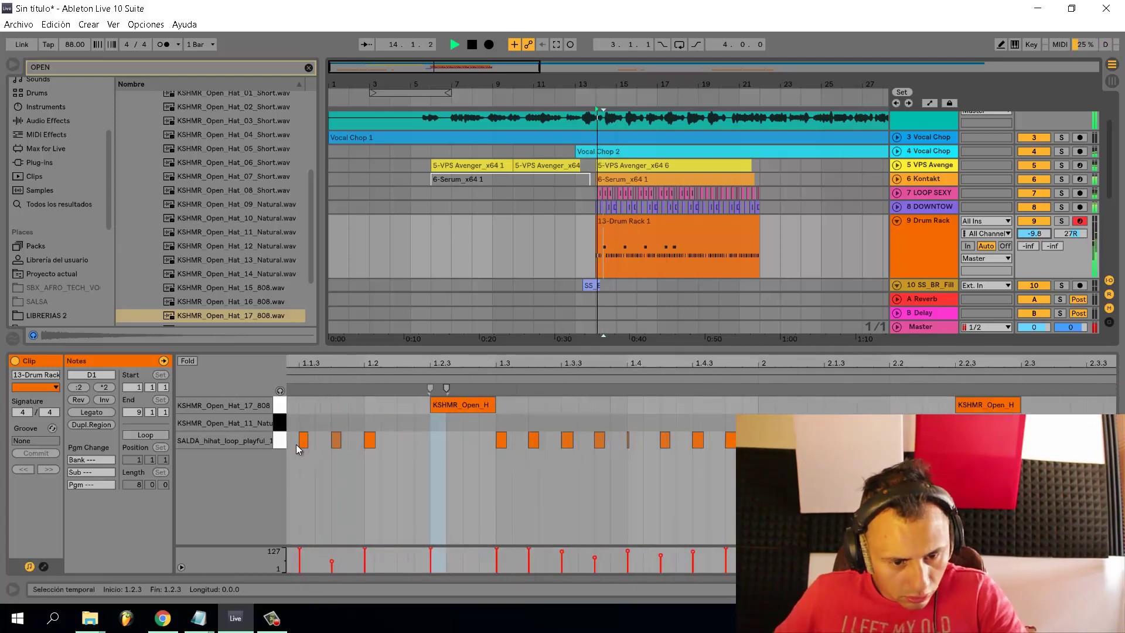
{"action": "left_click", "coordinate": [303, 444]}
{"action": "key", "text": "Delete"}
{"action": "key", "text": "space"}
{"action": "key", "text": "space"}
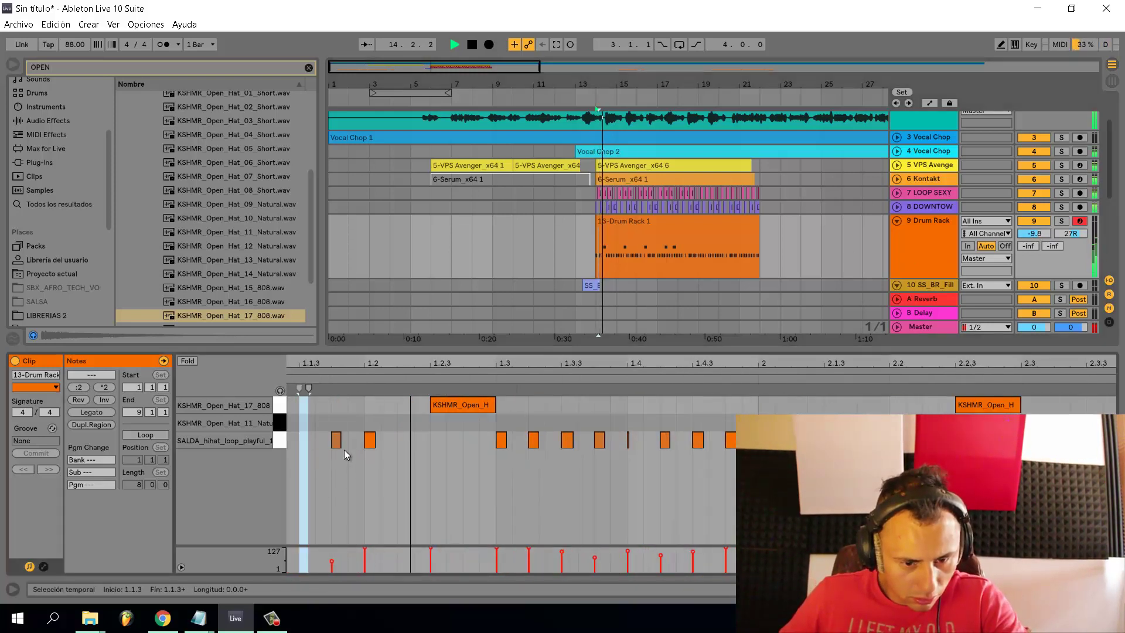
{"action": "left_click", "coordinate": [339, 440]}
{"action": "key", "text": "space"}
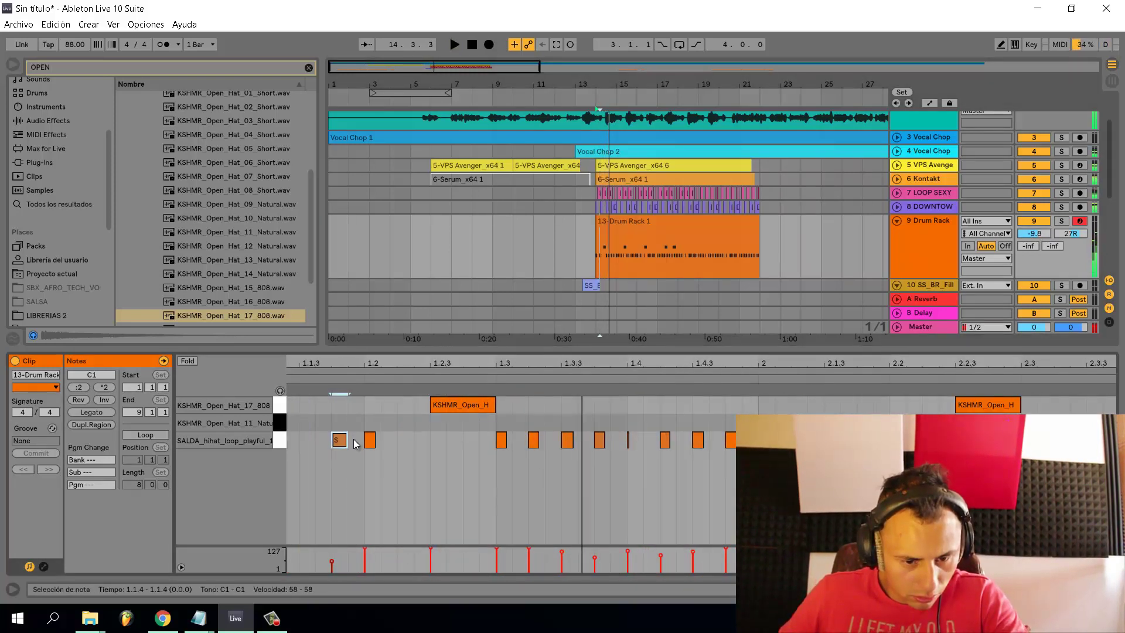
Add a SALDA hi-hat note at 1.2.2 with velocity 84 and set the open hi-hat at 1.2.3 to velocity 95
{"action": "left_click", "coordinate": [398, 443]}
{"action": "key", "text": "space"}
{"action": "double_click", "coordinate": [405, 440]}
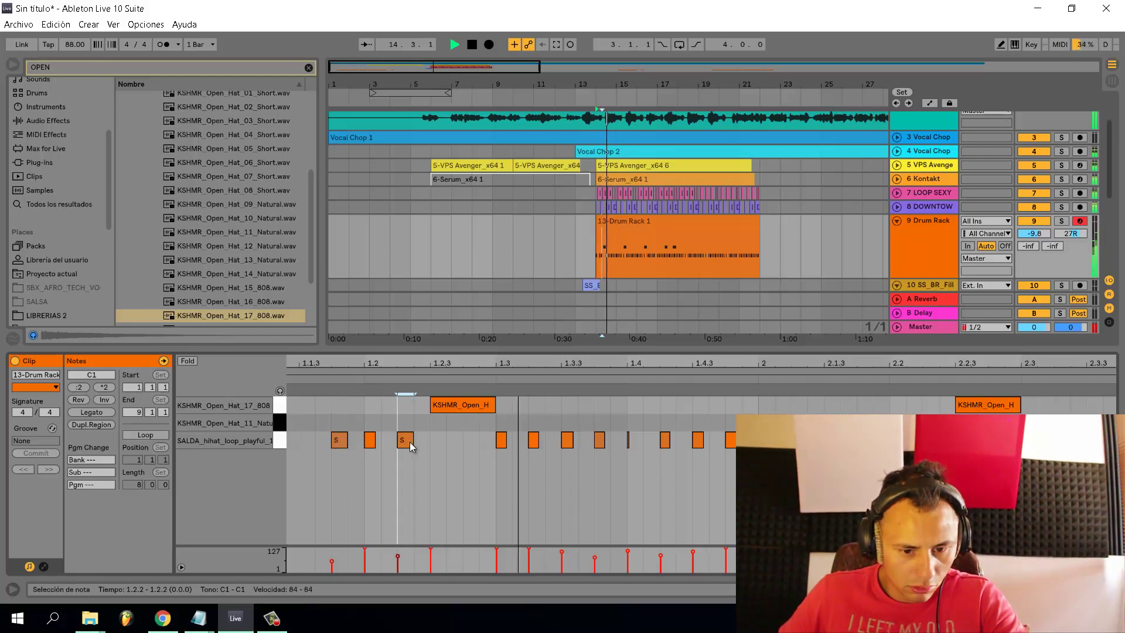
{"action": "left_click", "coordinate": [456, 404]}
{"action": "key", "text": "space"}
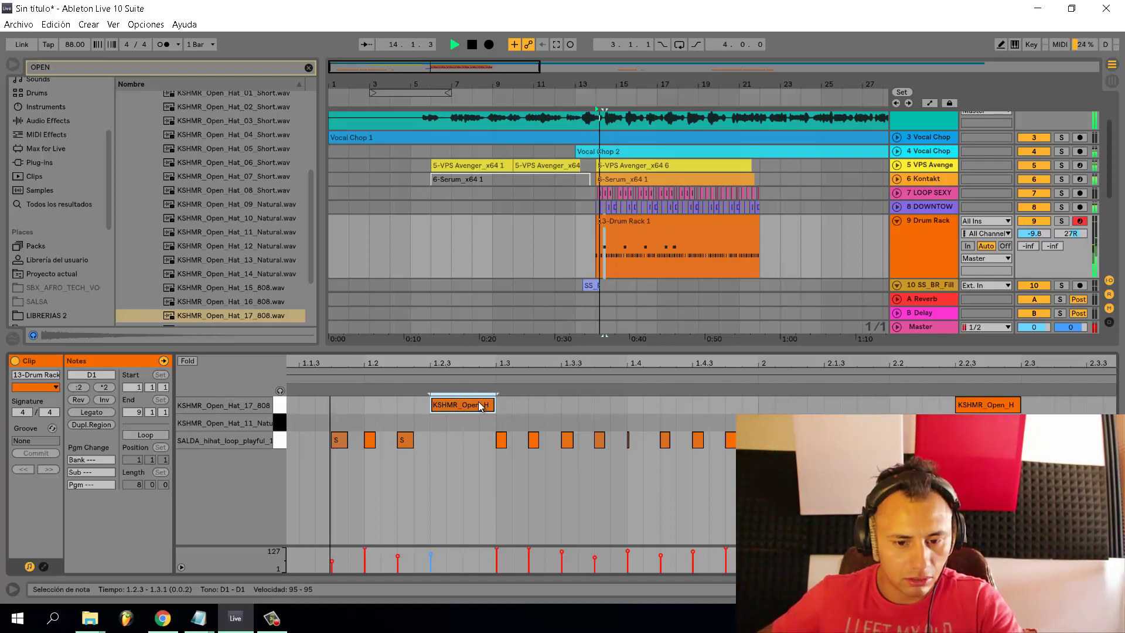
Try deleting the SALDA hi-hat note at 1.3.1 and undo the deletion
{"action": "double_click", "coordinate": [504, 442]}
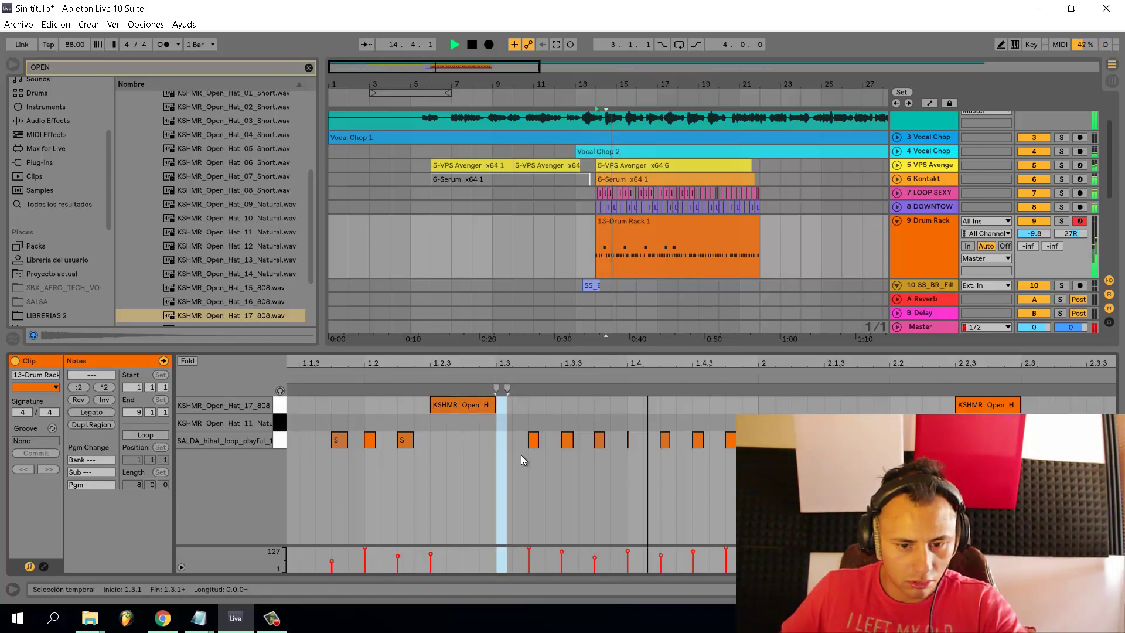
{"action": "key", "text": "space"}
{"action": "key", "text": "ctrl+z"}
Delete the SALDA hi-hat notes at 1.1.1 and 1.1.2, replaying the bar to check the rhythm
{"action": "key", "text": "space"}
{"action": "scroll", "coordinate": [340, 449], "scroll_direction": "left", "scroll_amount": 1}
{"action": "key", "text": "space"}
{"action": "double_click", "coordinate": [293, 442]}
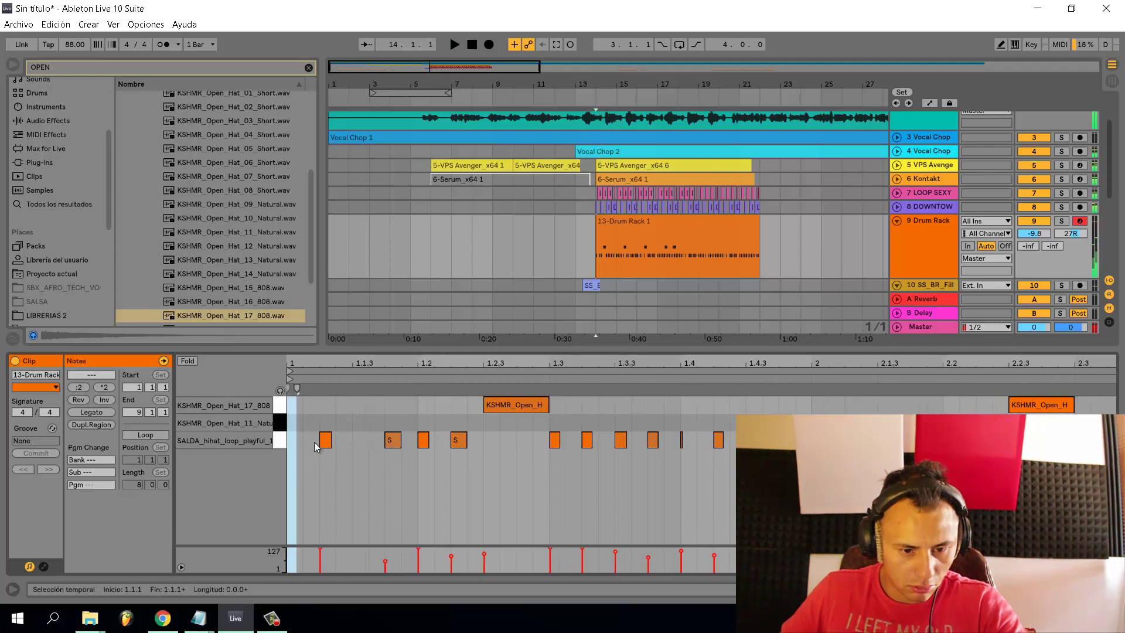
{"action": "key", "text": "space"}
{"action": "double_click", "coordinate": [326, 442]}
{"action": "key", "text": "space"}
{"action": "key", "text": "space"}
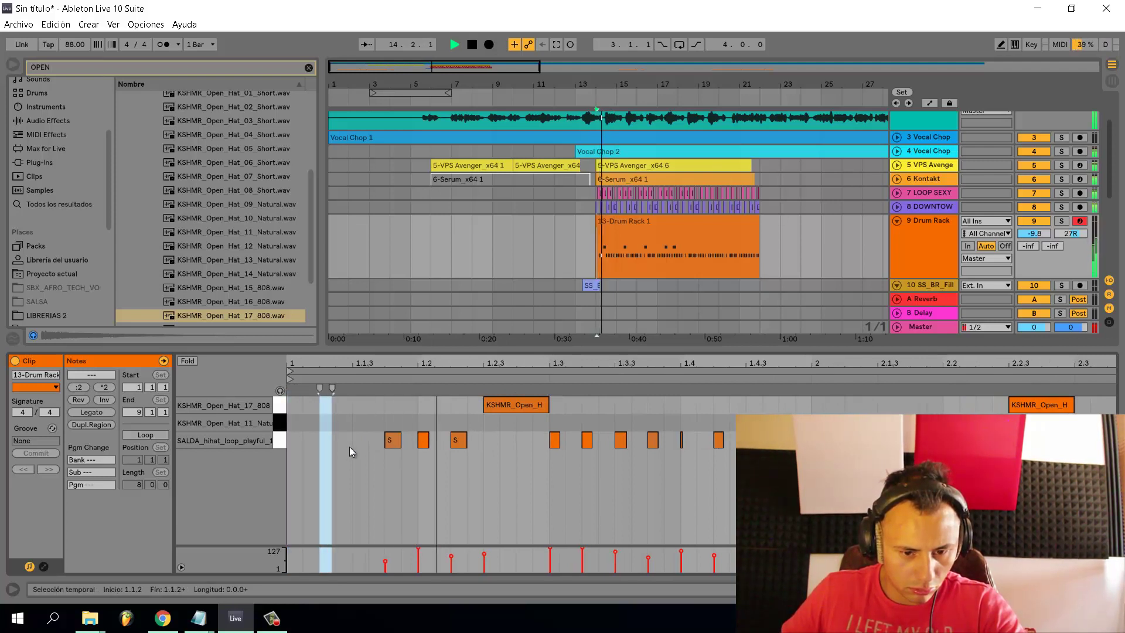
Add a SALDA hi-hat note at 1.2.4 and discard the trial note at 1.2.3
{"action": "double_click", "coordinate": [490, 440]}
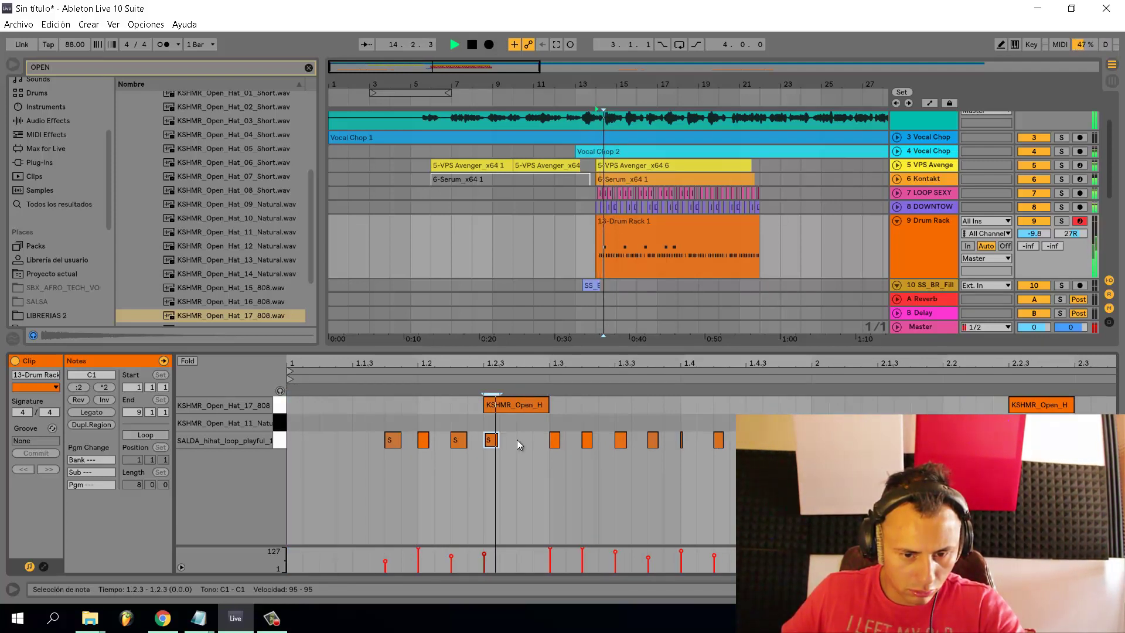
{"action": "double_click", "coordinate": [518, 441]}
{"action": "double_click", "coordinate": [497, 442]}
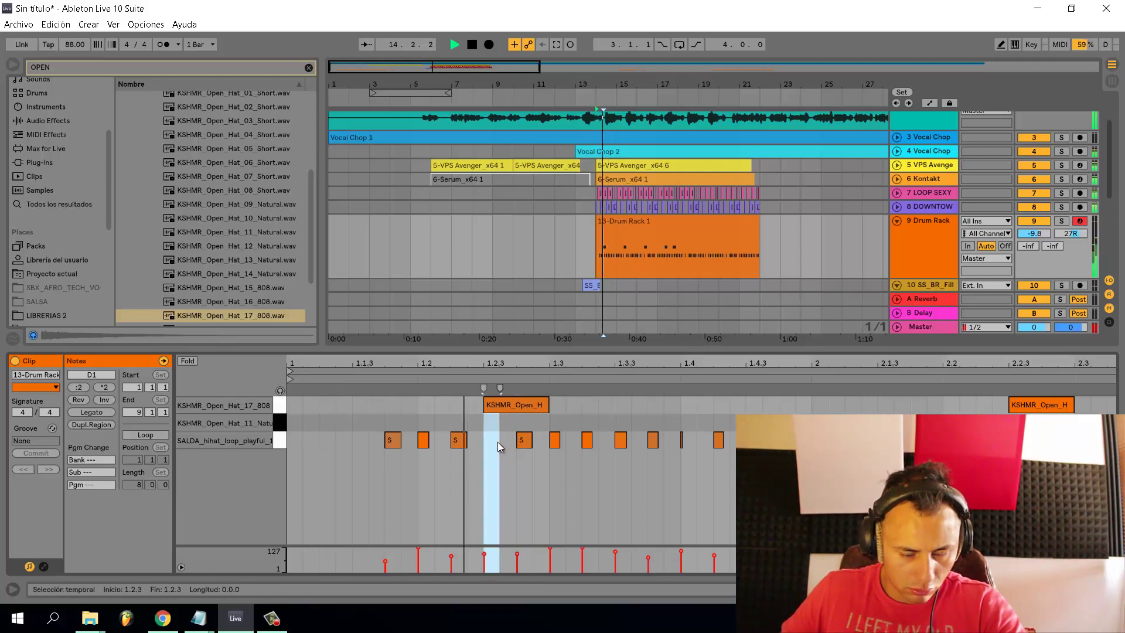
Move the first open hi-hat note to 1.4.3, trying it at 1.3.3 on the way
{"action": "left_click_drag", "start_coordinate": [525, 407], "coordinate": [657, 407]}
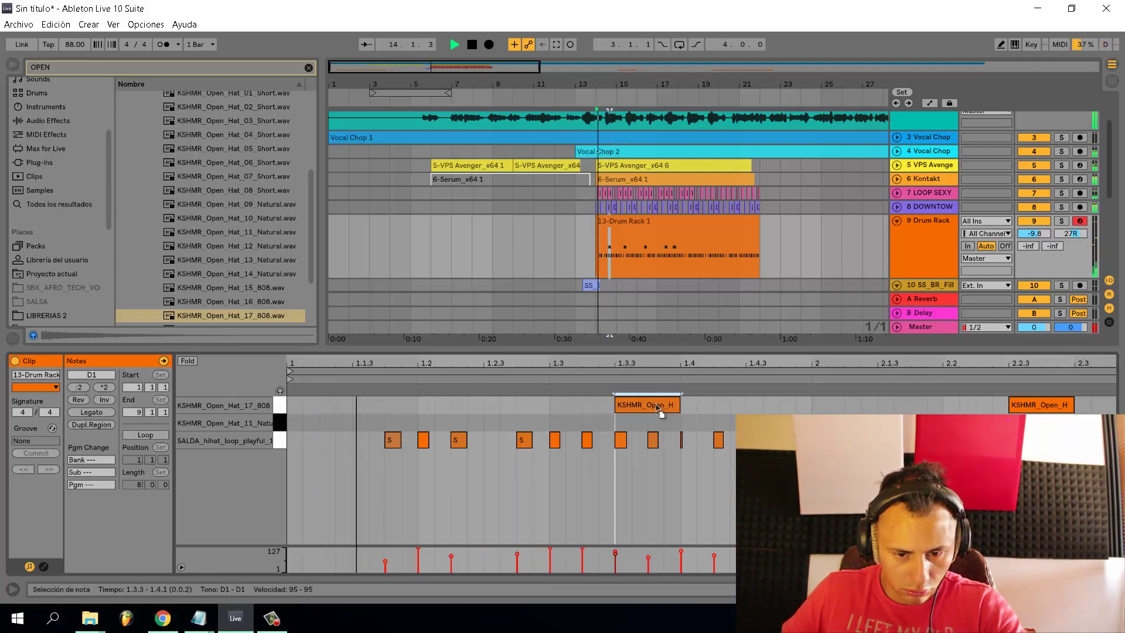
{"action": "left_click", "coordinate": [653, 440]}
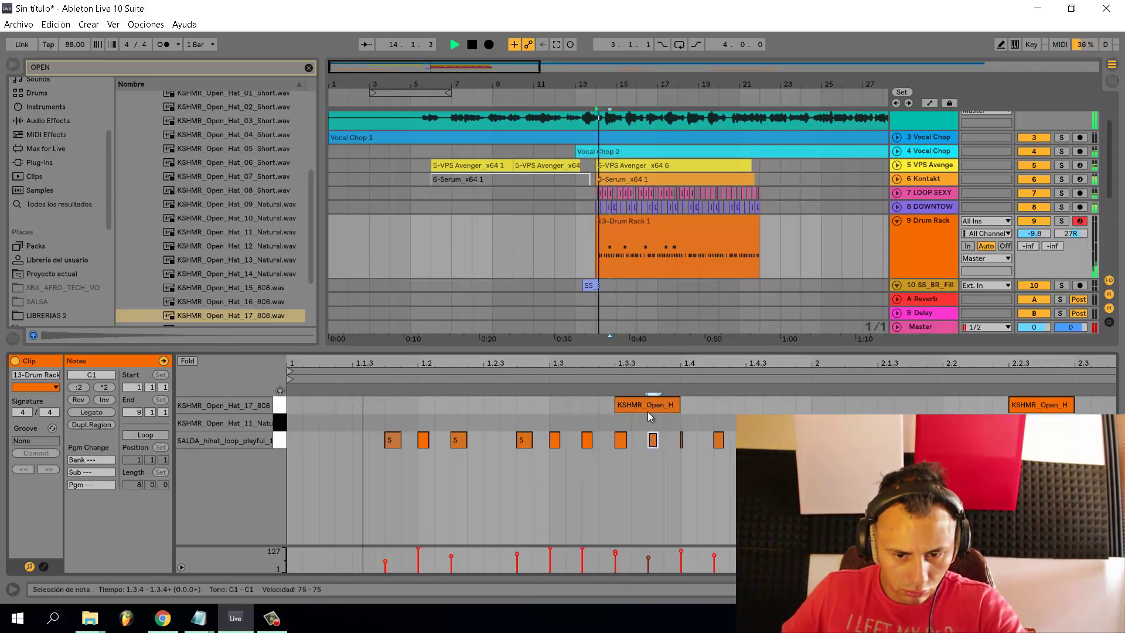
{"action": "left_click_drag", "start_coordinate": [648, 410], "coordinate": [788, 405]}
Delete the SALDA hi-hat notes at 1.4.3 and 1.4.4 beneath the moved open hi-hat
{"action": "left_click", "coordinate": [752, 441]}
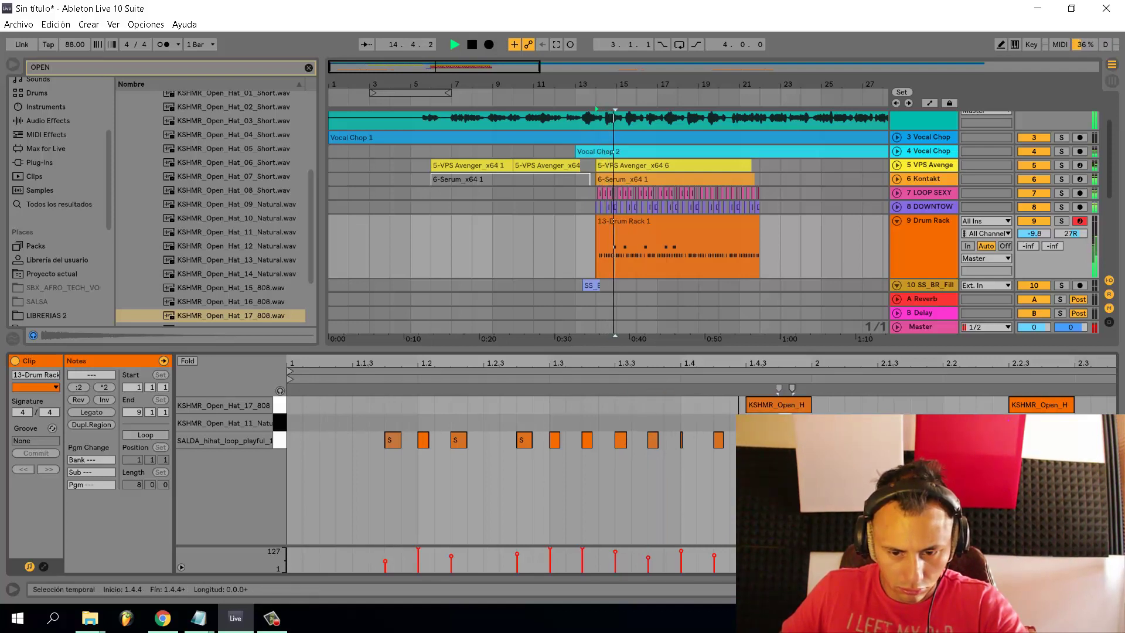
{"action": "key", "text": "space"}
{"action": "key", "text": "space"}
{"action": "key", "text": "Delete"}
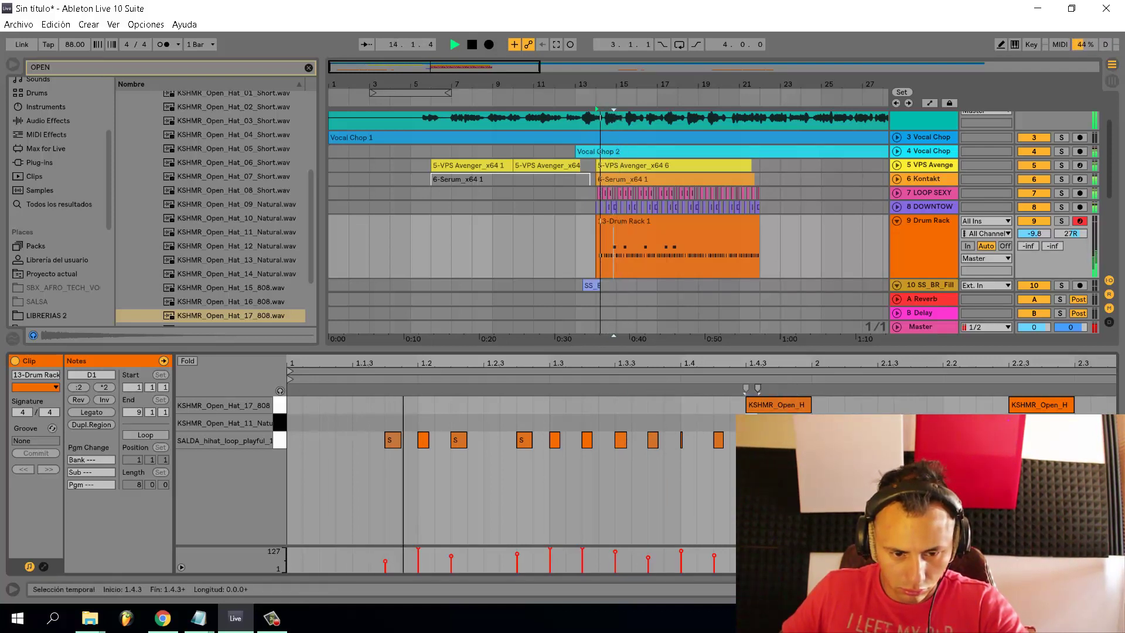
{"action": "left_click", "coordinate": [726, 459]}
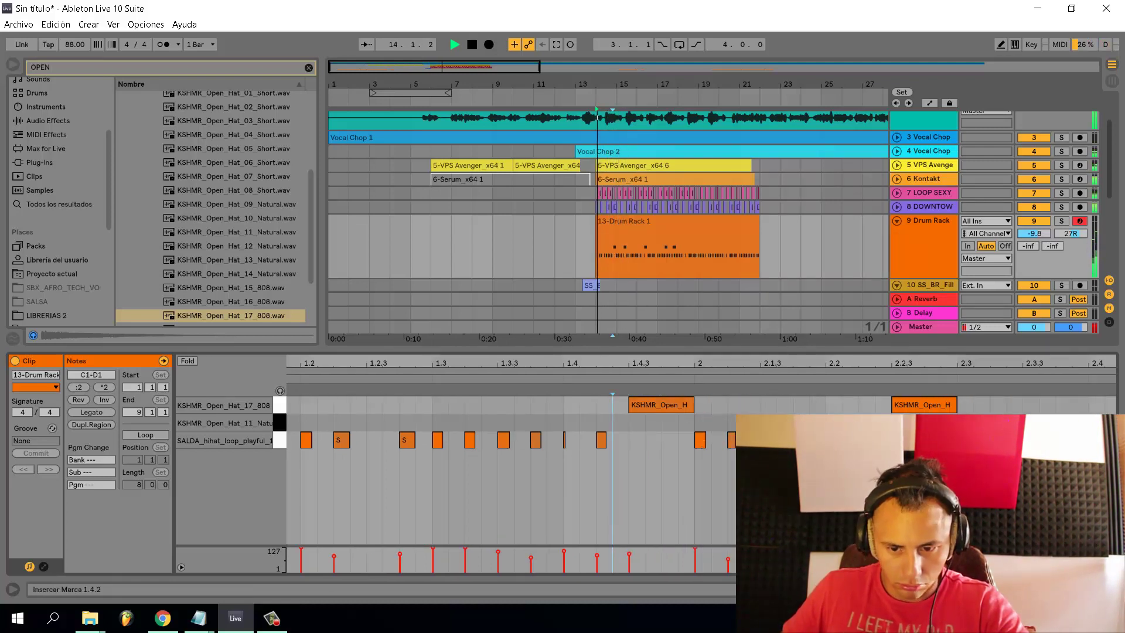
Delete the SALDA hi-hat note at 2.2.3 beneath the open hi-hat in bar 2
{"action": "left_click", "coordinate": [865, 441]}
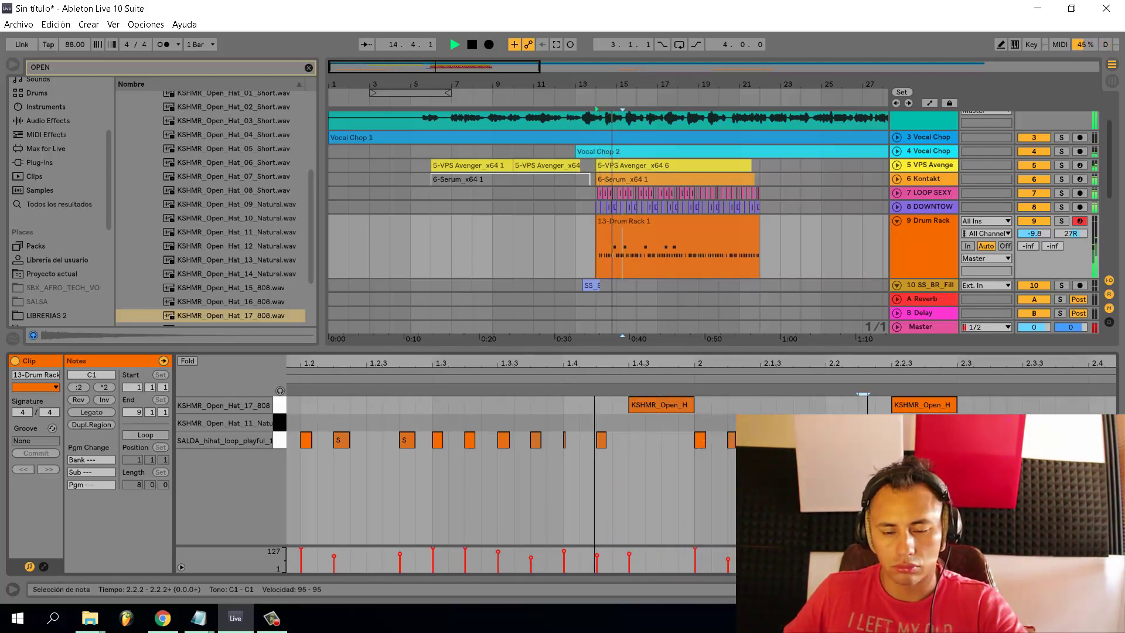
{"action": "left_click", "coordinate": [895, 441]}
{"action": "key", "text": "Delete"}
{"action": "scroll", "coordinate": [896, 440], "scroll_direction": "down", "scroll_amount": 5}
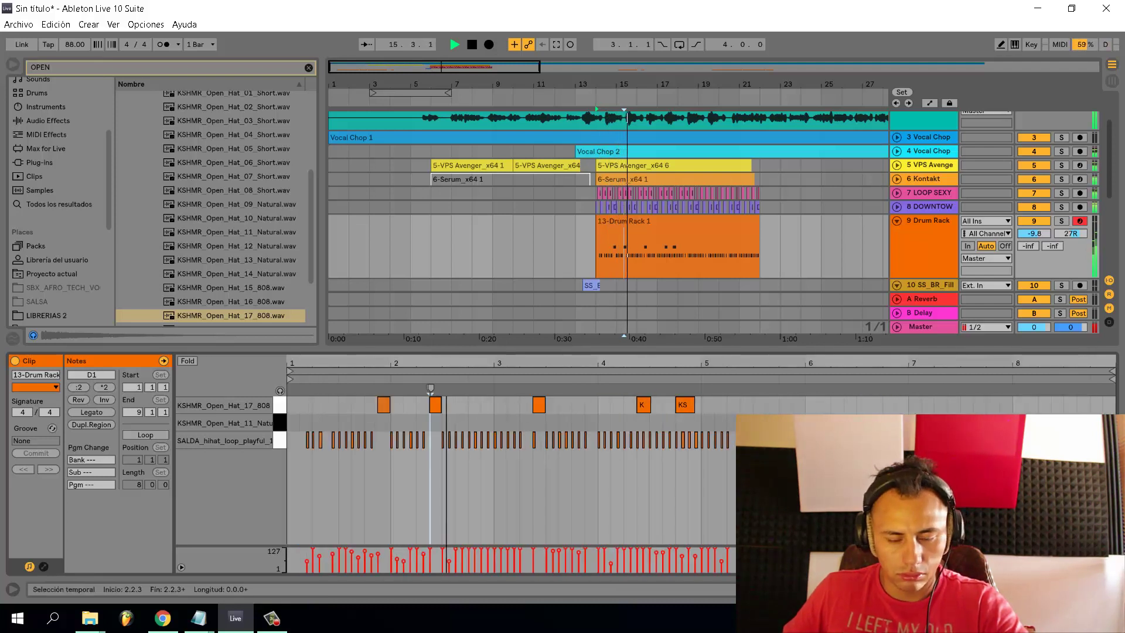
Delete the open hi-hat note at 2.2.3 and the SALDA hi-hat note at 2.3.2
{"action": "key", "text": "space"}
{"action": "key", "text": "space"}
{"action": "scroll", "coordinate": [434, 408], "scroll_direction": "up", "scroll_amount": 3}
{"action": "left_click", "coordinate": [440, 408]}
{"action": "key", "text": "Delete"}
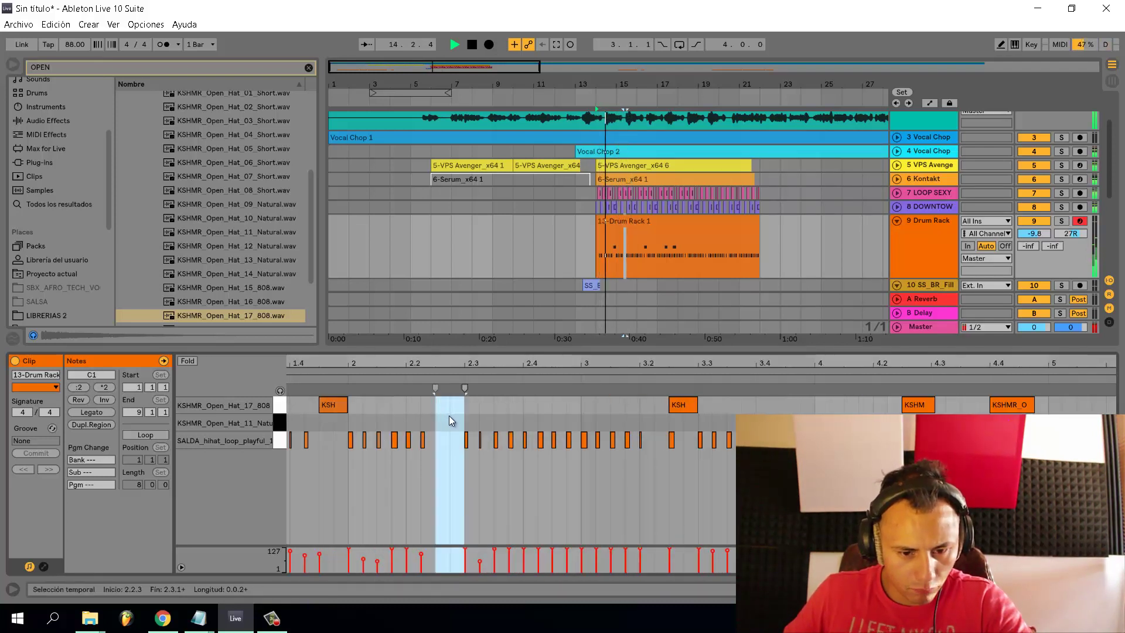
{"action": "left_click", "coordinate": [480, 440]}
{"action": "key", "text": "Delete"}
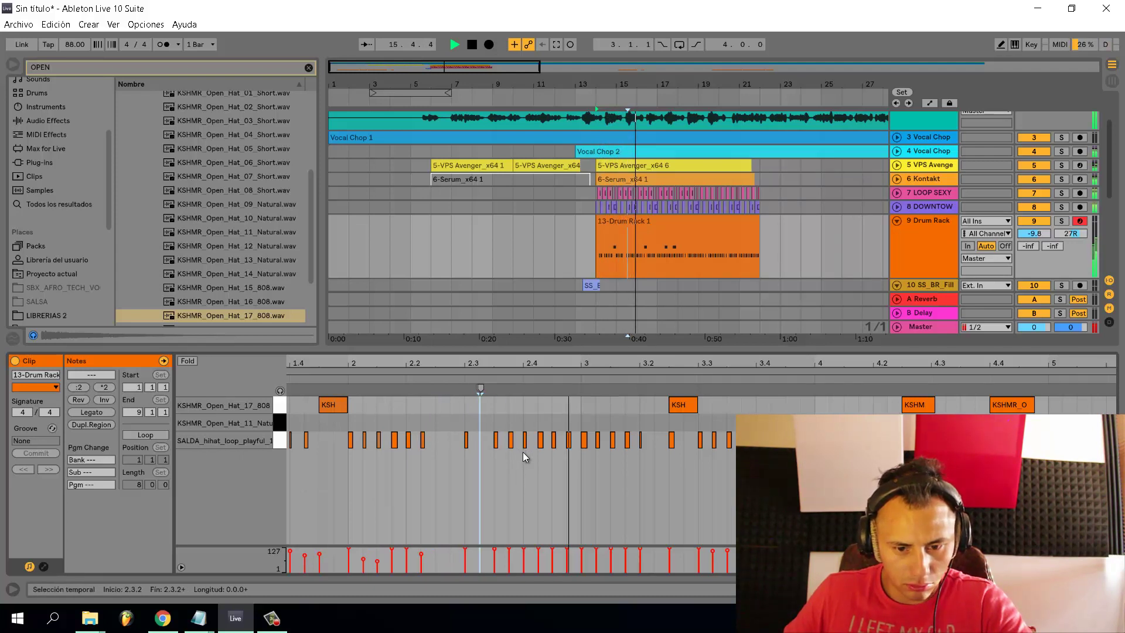
Add a KSHMR_Open_Hat_17_808 note at 2.4.3 and extend it to end at 3.1.1
{"action": "double_click", "coordinate": [554, 404]}
{"action": "key", "text": "space"}
{"action": "left_click_drag", "start_coordinate": [565, 405], "coordinate": [578, 405]}
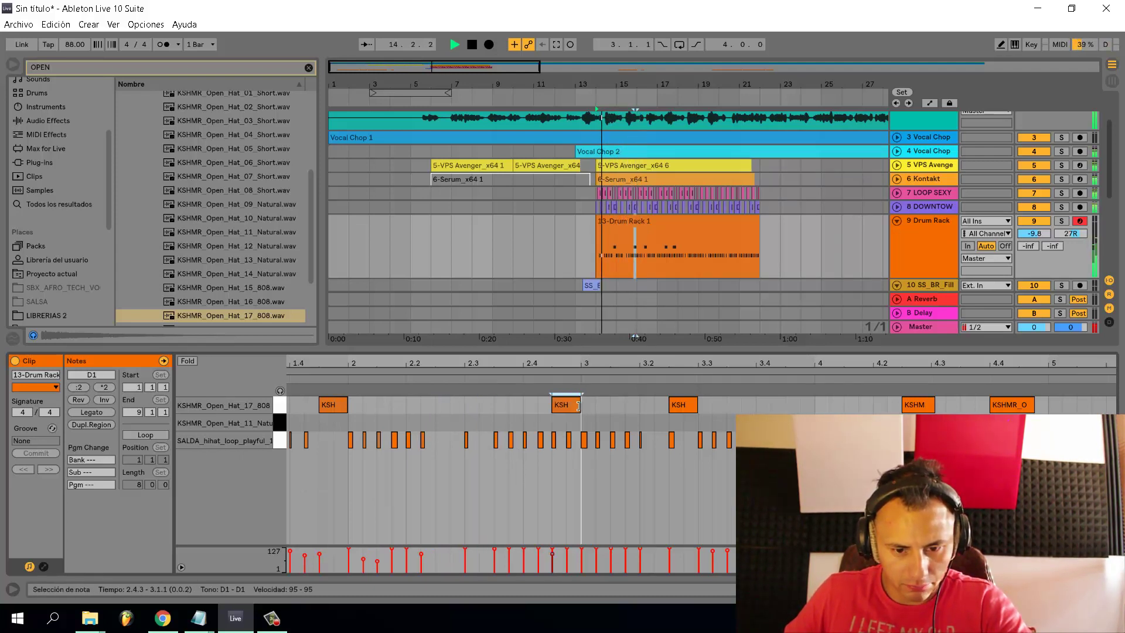
Delete the open hi-hat note at 3.2.3 and the SALDA hi-hat notes at 2.4.3 and 2.4.4
{"action": "left_click", "coordinate": [685, 406]}
{"action": "left_click_drag", "start_coordinate": [575, 461], "coordinate": [554, 438]}
{"action": "key", "text": "Delete"}
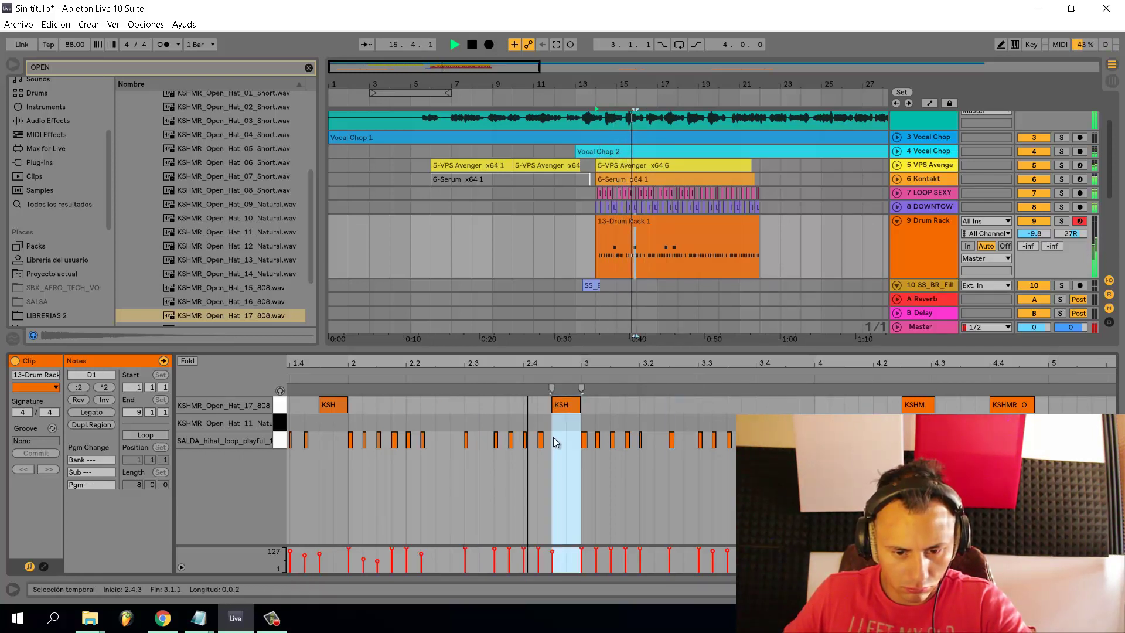
Delete the SALDA hi-hat note at 3.1.2 and add a KSHMR_Open_Hat_17_808 note from 3.4.3 to 4.1.1
{"action": "left_click", "coordinate": [598, 440]}
{"action": "key", "text": "Delete"}
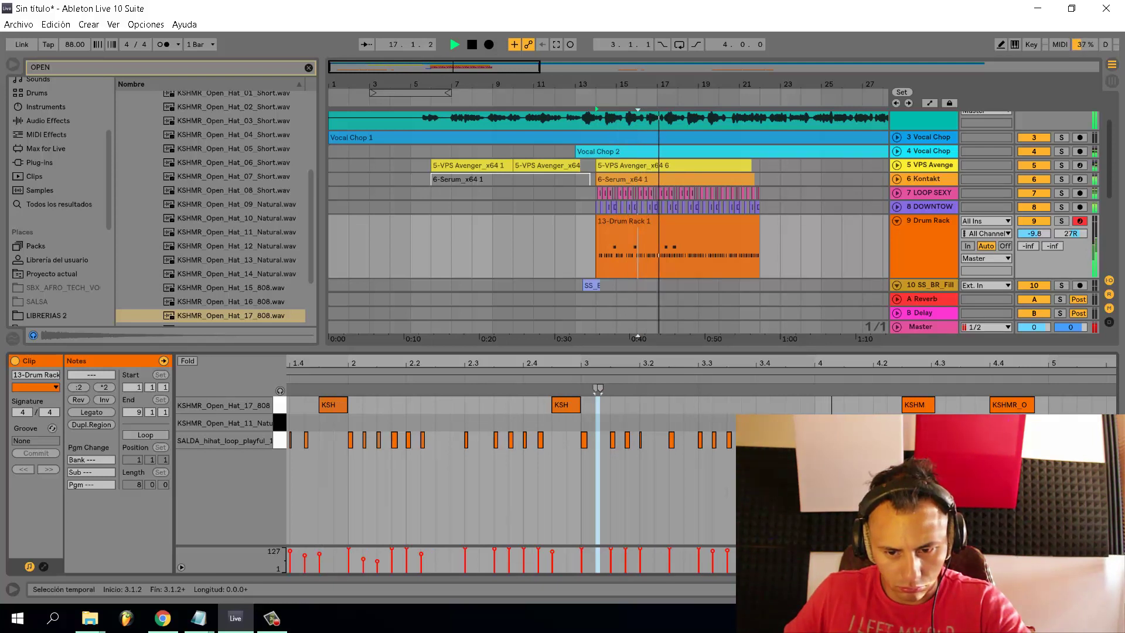
{"action": "double_click", "coordinate": [791, 405]}
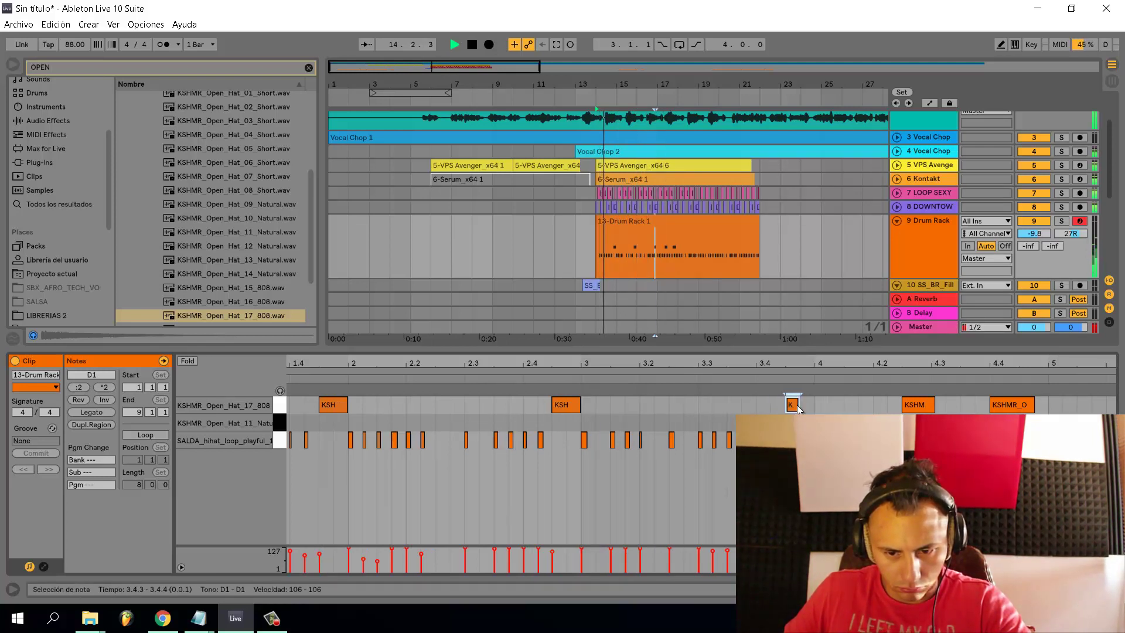
Play the groove from bar 14 and raise the system volume to 92
{"action": "left_click", "coordinate": [599, 270]}
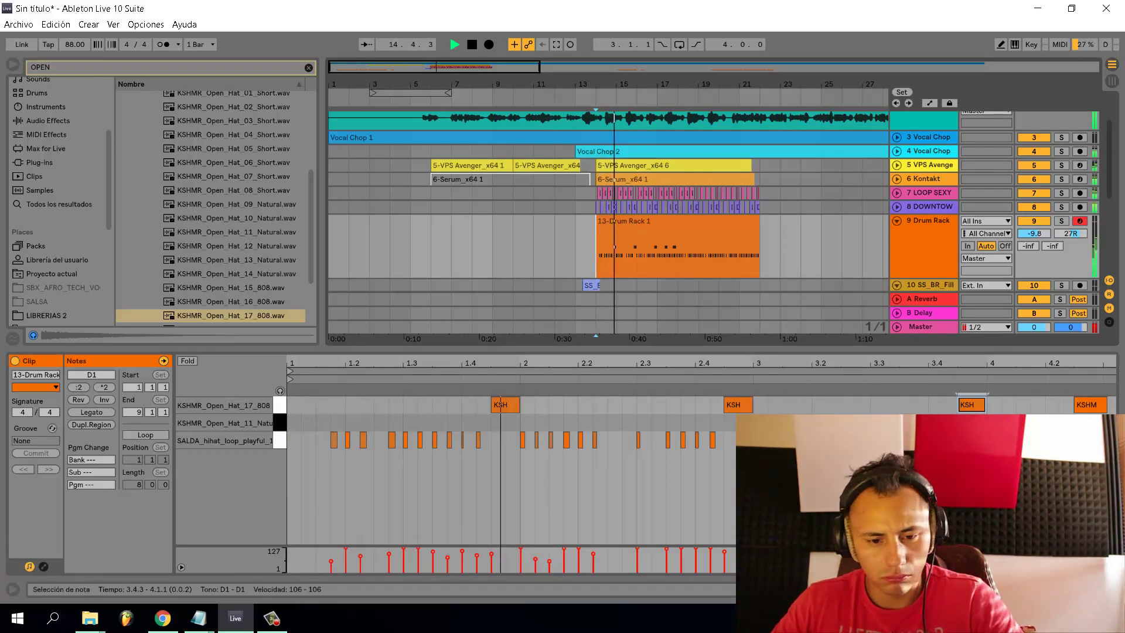
{"action": "key", "text": "XF86AudioRaiseVolume"}
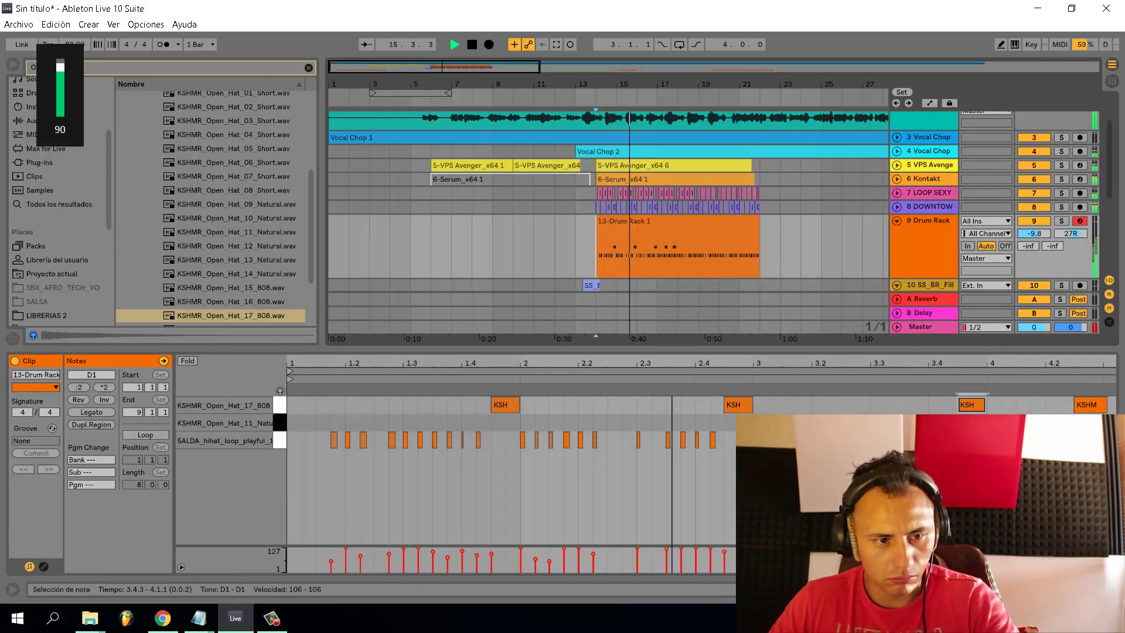
{"action": "key", "text": "XF86AudioRaiseVolume"}
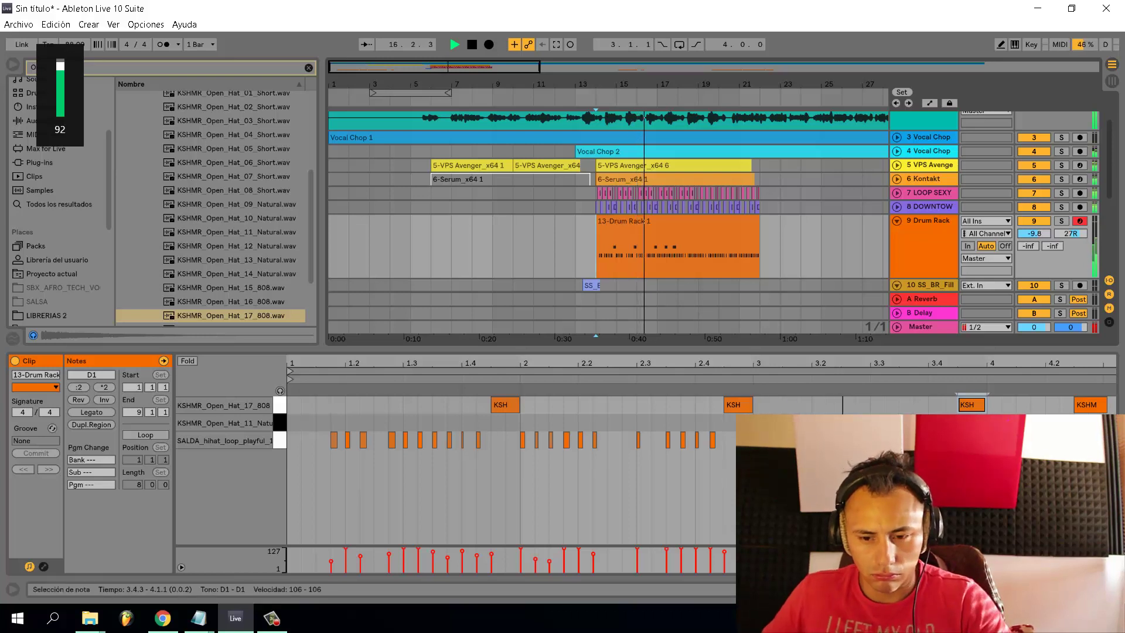
Delete the open hi-hat note at 4.2.3 and the SALDA hi-hat notes between 4.4.2 and 4.4.4
{"action": "scroll", "coordinate": [972, 410], "scroll_direction": "right", "scroll_amount": 2}
{"action": "left_click", "coordinate": [998, 406]}
{"action": "key", "text": "Delete"}
{"action": "scroll", "coordinate": [836, 409], "scroll_direction": "down", "scroll_amount": 4}
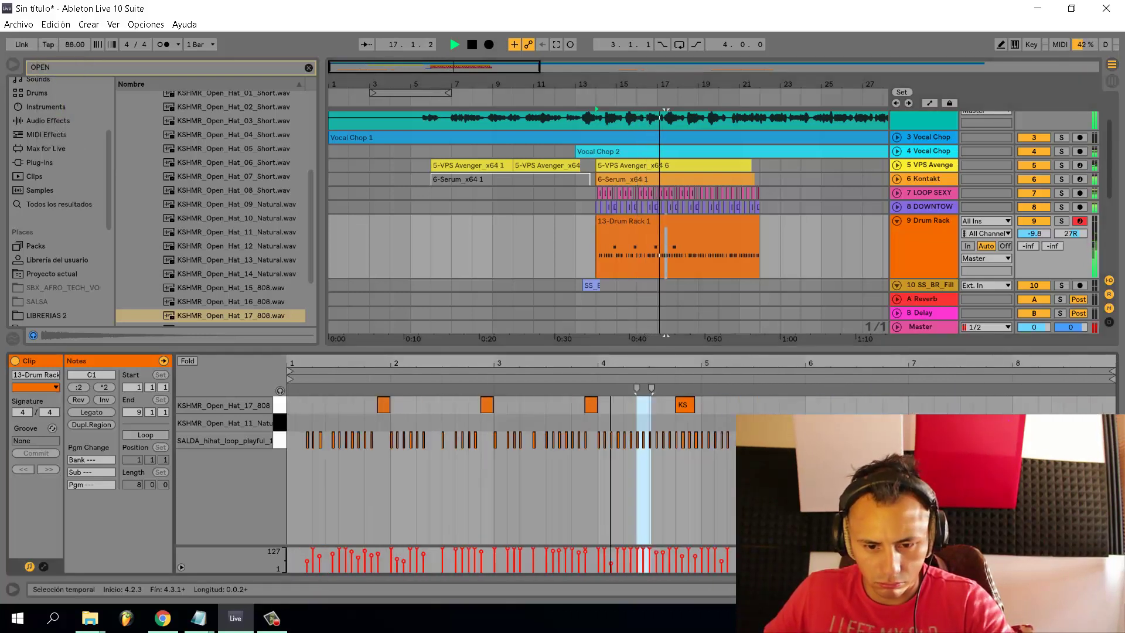
{"action": "scroll", "coordinate": [762, 448], "scroll_direction": "up", "scroll_amount": 4}
{"action": "left_click_drag", "start_coordinate": [560, 453], "coordinate": [511, 437]}
{"action": "key", "text": "Delete"}
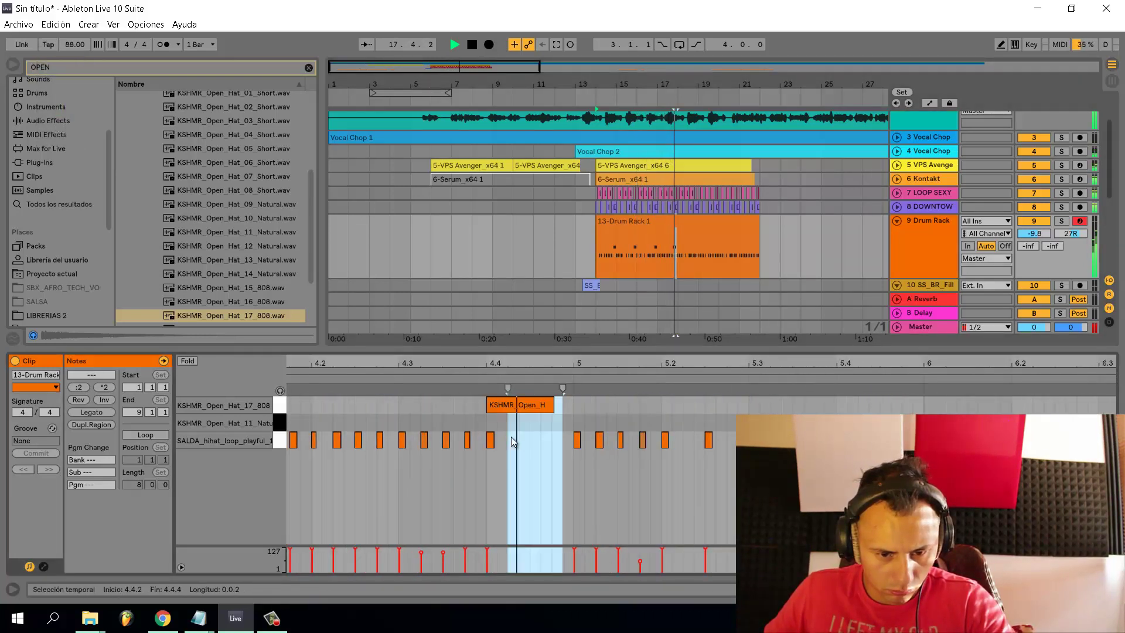
Rework the last open hi-hat in bar 4 into two notes, from 4.4.1 to 4.4.3 and from 4.4.3 to 5.1.1
{"action": "mouse_move", "coordinate": [553, 405]}
{"action": "left_mouse_down"}
{"action": "mouse_move", "coordinate": [530, 406]}
{"action": "mouse_move", "coordinate": [574, 405]}
{"action": "left_mouse_up"}
{"action": "left_click", "coordinate": [533, 408]}
{"action": "key", "text": "space"}
{"action": "double_click", "coordinate": [534, 406]}
{"action": "key", "text": "space"}
Play the arrangement from bar 17 and check the two open hi-hat notes at 4.4.1 and 4.4.3
{"action": "left_click", "coordinate": [670, 262]}
{"action": "key", "text": "space"}
{"action": "key", "text": "space"}
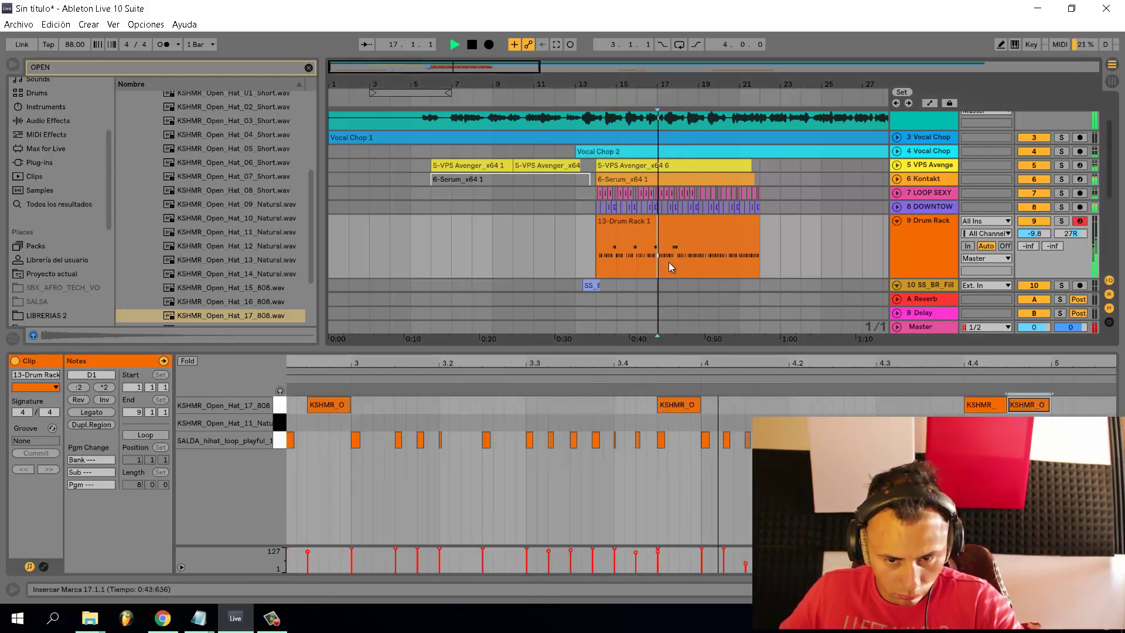
{"action": "scroll", "coordinate": [669, 262], "scroll_direction": "up", "scroll_amount": 5}
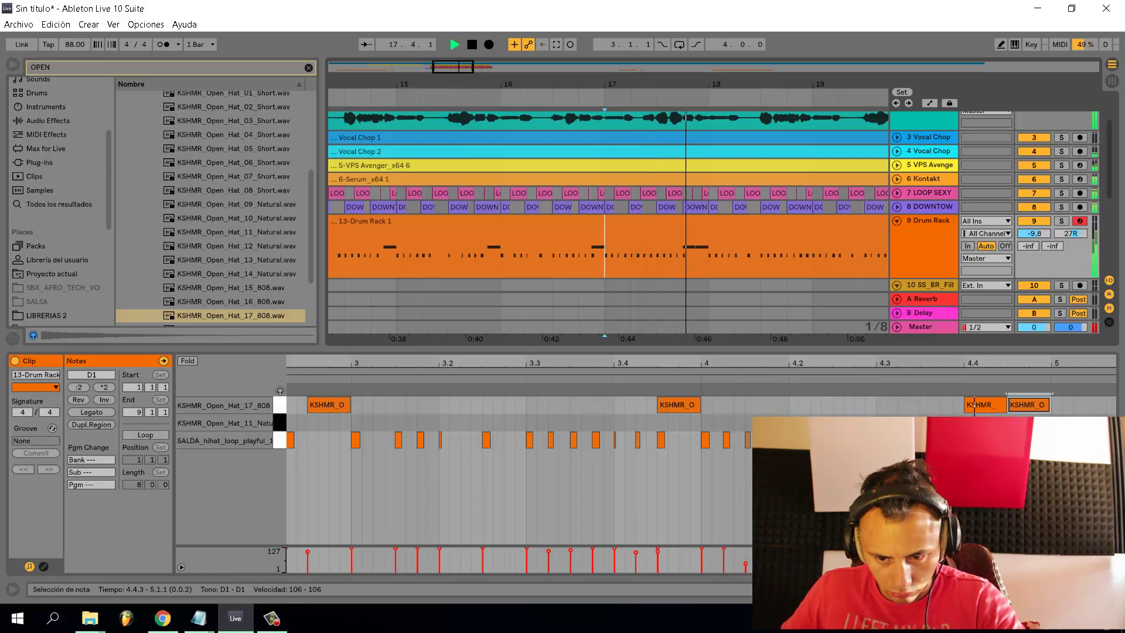
{"action": "key", "text": "space"}
{"action": "left_click", "coordinate": [980, 405]}
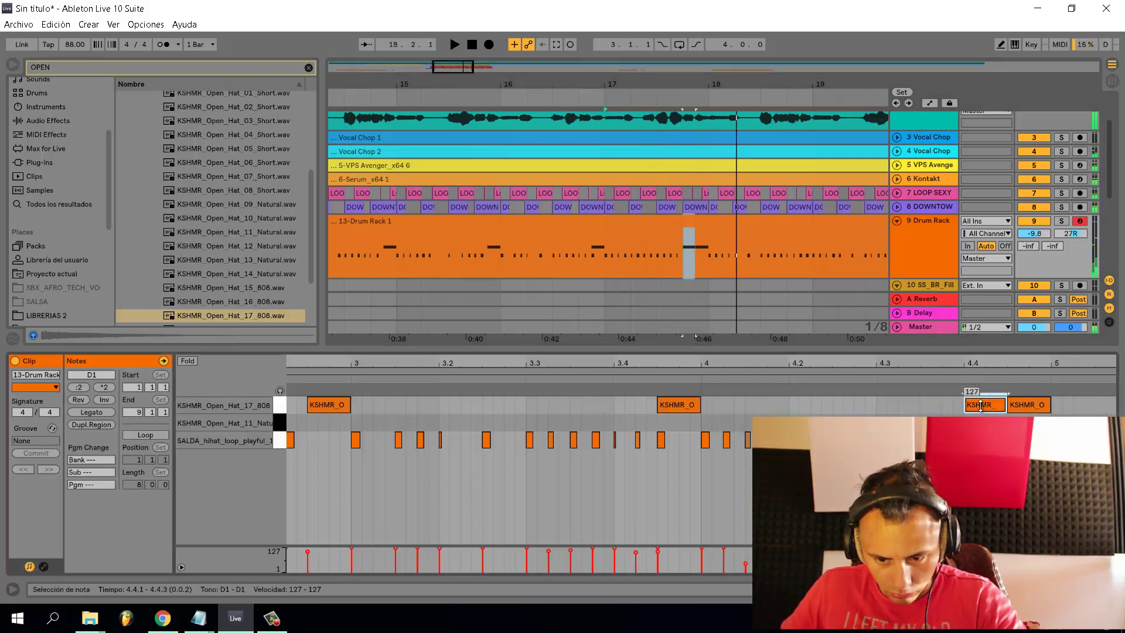
{"action": "key", "text": "space"}
{"action": "left_click", "coordinate": [1028, 405]}
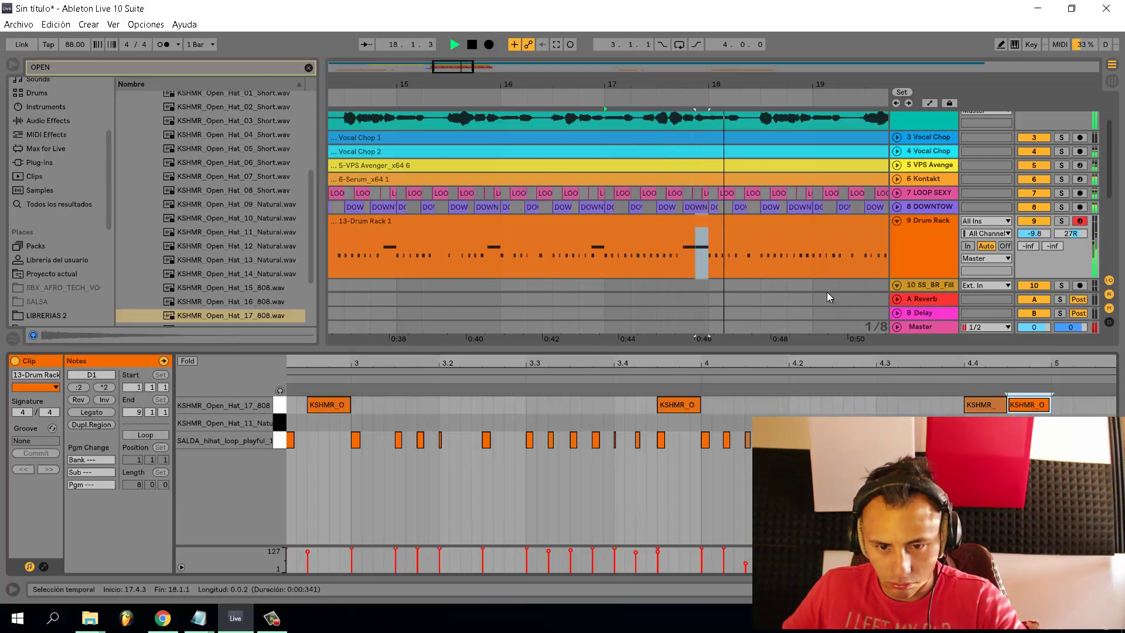
Delete the rest of the Drum Rack clip from 18.1.1 onward
{"action": "left_click_drag", "start_coordinate": [708, 265], "coordinate": [838, 258]}
{"action": "key", "text": "Delete"}
{"action": "left_click", "coordinate": [859, 221]}
{"action": "key", "text": "Delete"}
{"action": "key", "text": "space"}
Duplicate the four-bar Drum Rack clip so the copy starts at 18.1.1
{"action": "scroll", "coordinate": [701, 239], "scroll_direction": "down", "scroll_amount": 5}
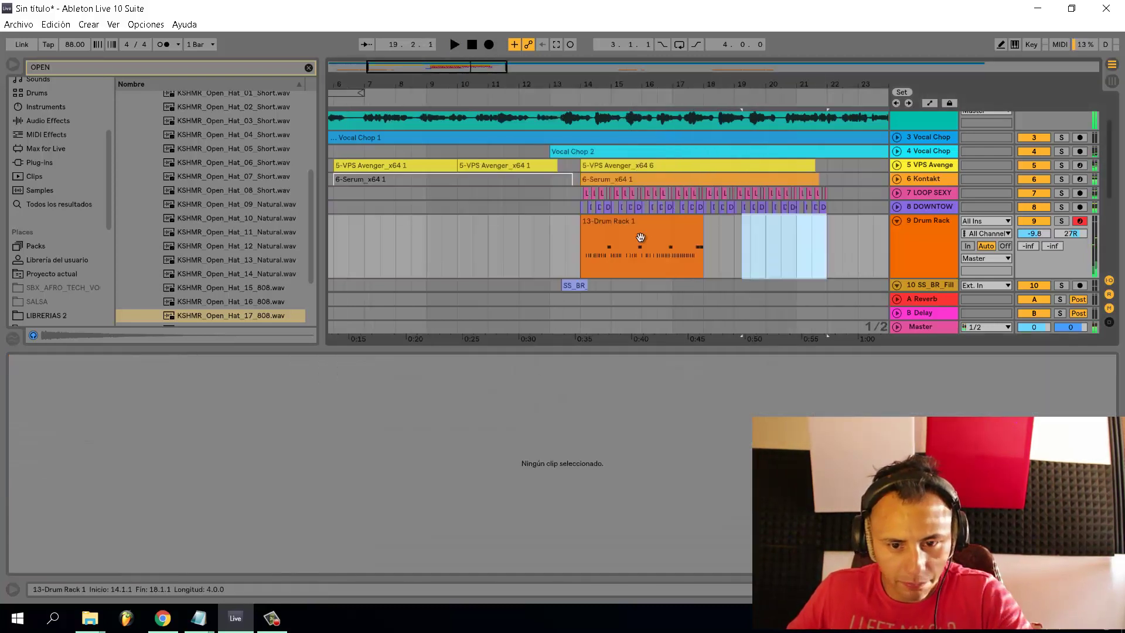
{"action": "left_click", "coordinate": [653, 228]}
{"action": "key", "text": "ctrl+d"}
{"action": "key", "text": "space"}
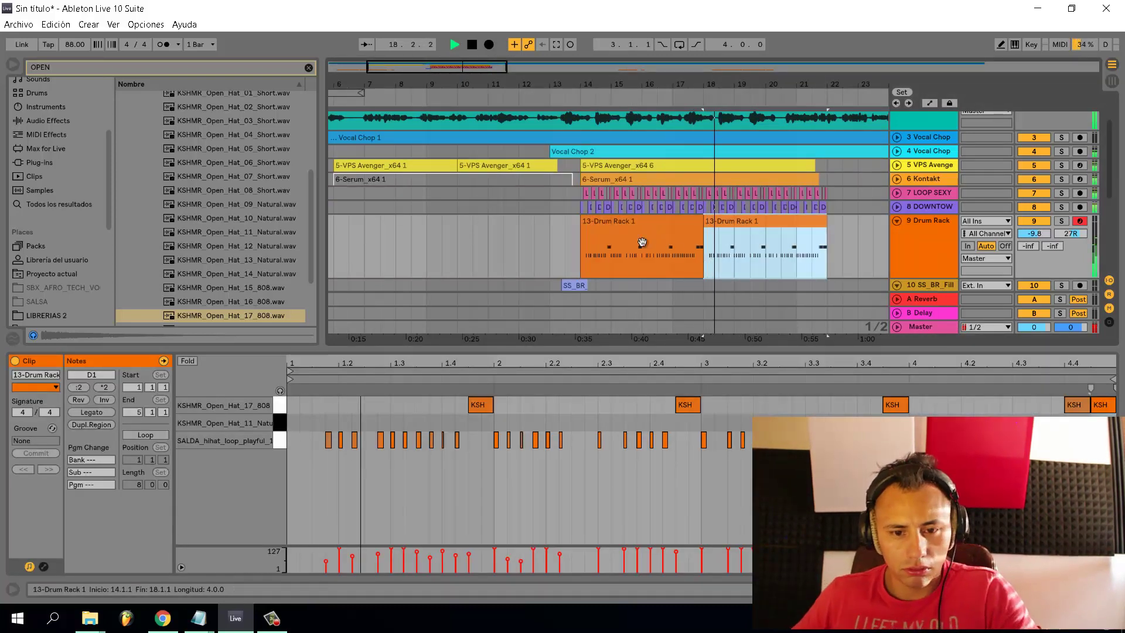
Play the groove from bar 14 and unfold the DOWNTOWN loop track
{"action": "left_click", "coordinate": [579, 269]}
{"action": "scroll", "coordinate": [581, 267], "scroll_direction": "down", "scroll_amount": 2}
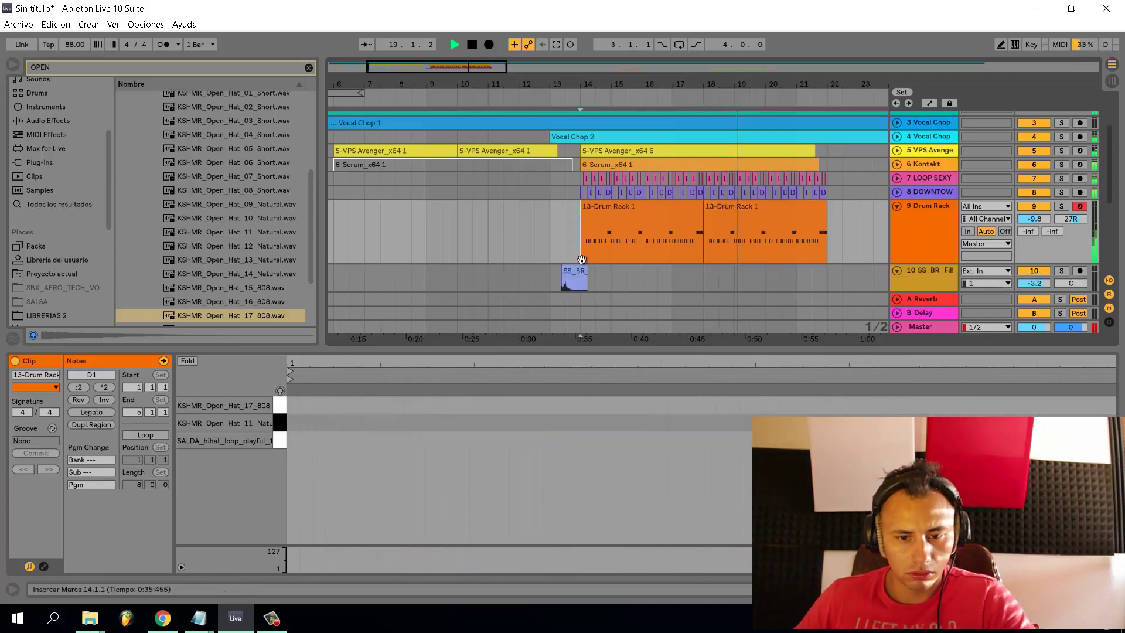
{"action": "scroll", "coordinate": [917, 198], "scroll_direction": "up", "scroll_amount": 2}
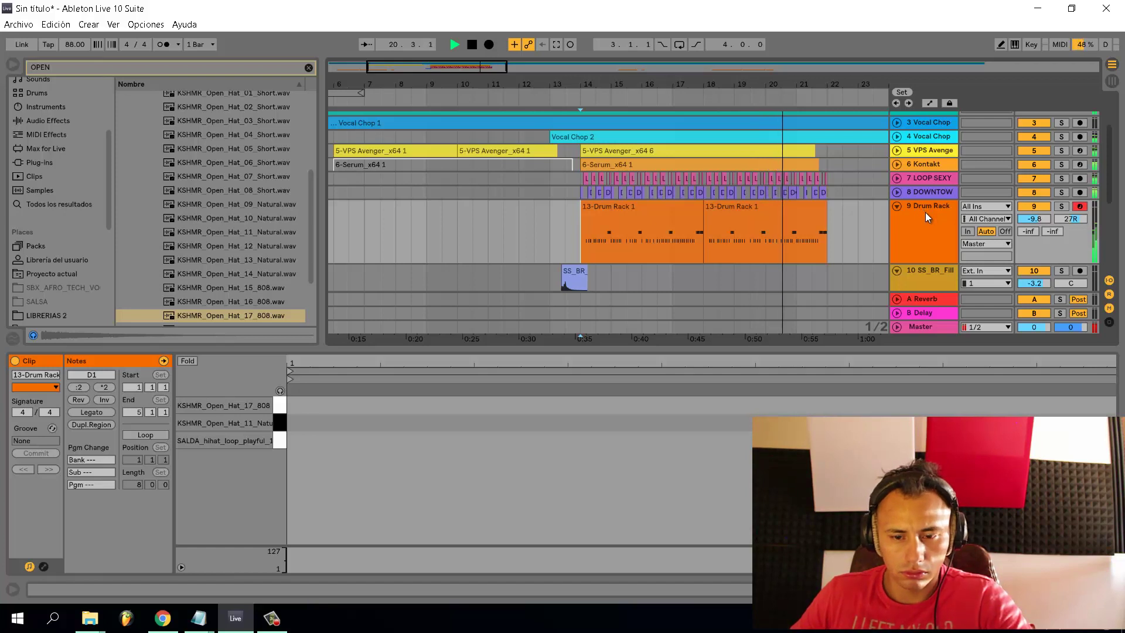
{"action": "scroll", "coordinate": [926, 218], "scroll_direction": "down", "scroll_amount": 5}
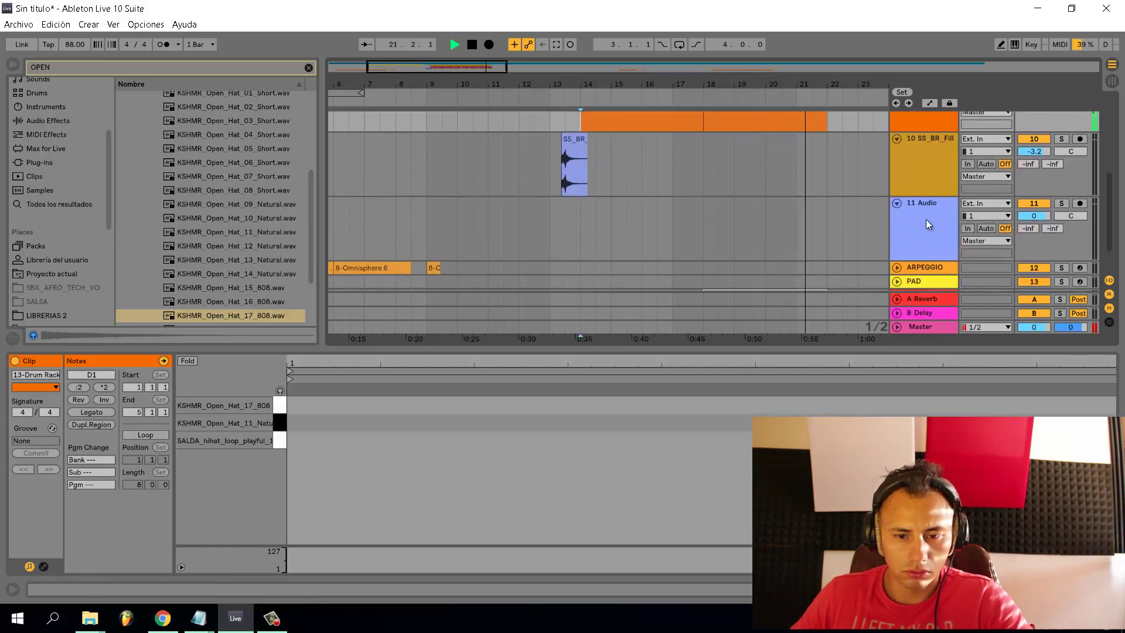
{"action": "scroll", "coordinate": [924, 222], "scroll_direction": "up", "scroll_amount": 3}
{"action": "left_click", "coordinate": [896, 163]}
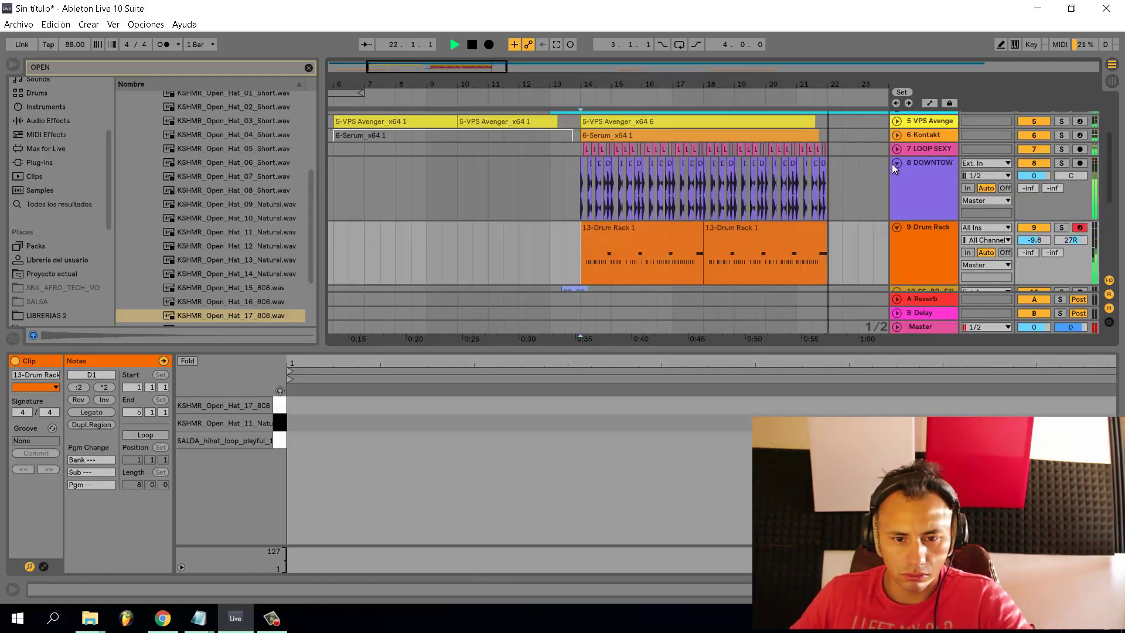
Select and copy the small DOWNTOWN loop hit from 14.3.3 to 14.3.4
{"action": "left_click", "coordinate": [589, 203]}
{"action": "scroll", "coordinate": [587, 203], "scroll_direction": "up", "scroll_amount": 5}
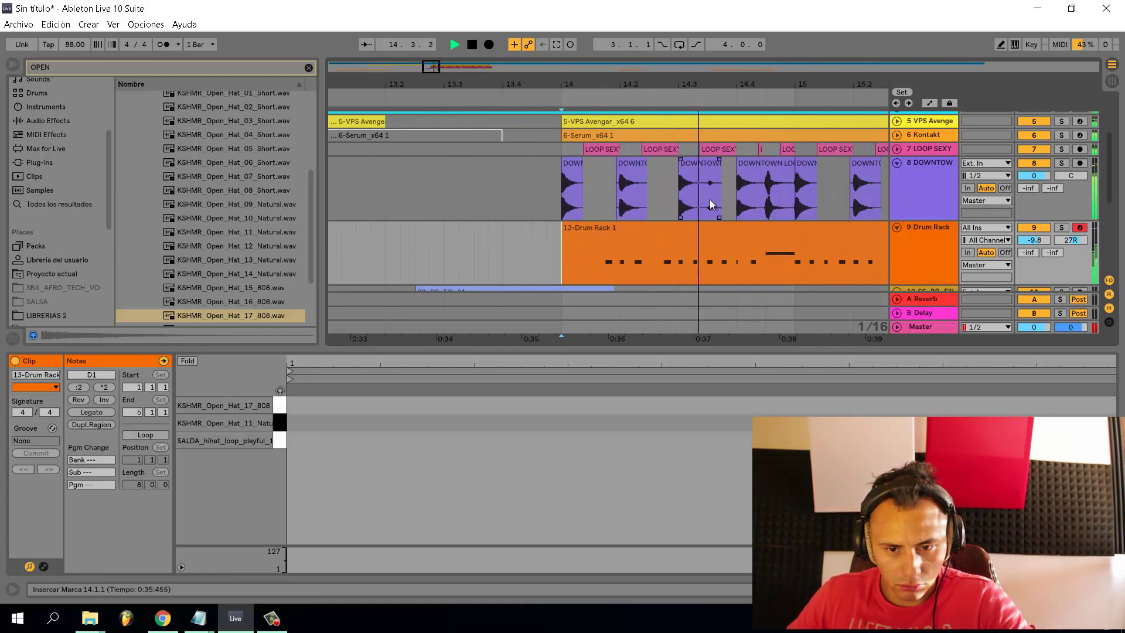
{"action": "key", "text": "space"}
{"action": "scroll", "coordinate": [707, 202], "scroll_direction": "up", "scroll_amount": 3}
{"action": "left_click_drag", "start_coordinate": [709, 202], "coordinate": [756, 201]}
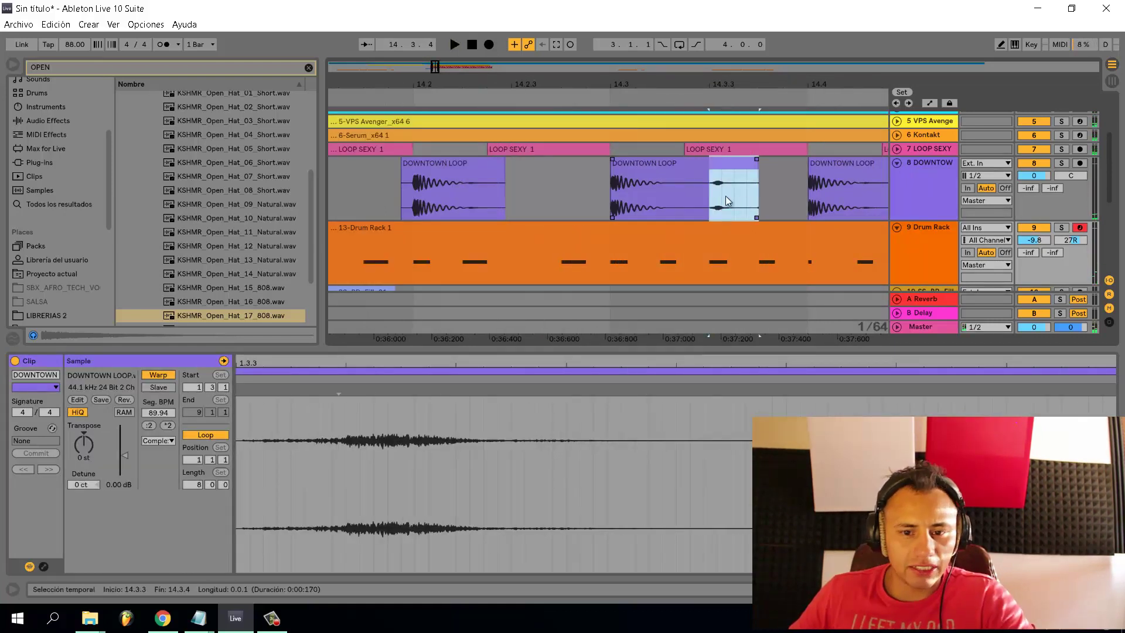
{"action": "scroll", "coordinate": [579, 203], "scroll_direction": "down", "scroll_amount": 4}
{"action": "scroll", "coordinate": [593, 207], "scroll_direction": "up", "scroll_amount": 4}
{"action": "scroll", "coordinate": [606, 206], "scroll_direction": "down", "scroll_amount": 2}
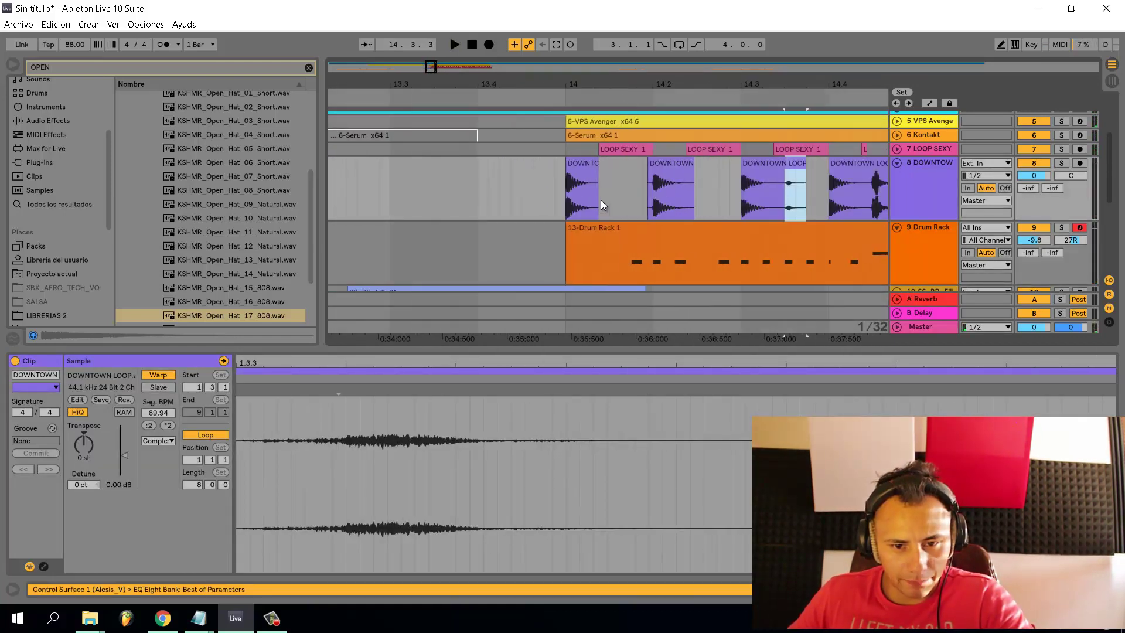
{"action": "left_click", "coordinate": [595, 201]}
{"action": "key", "text": "ctrl+v"}
{"action": "key", "text": "ctrl+z"}
Trim the first DOWNTOWN clip in bar 14 so that it ends at 14.1.2
{"action": "left_click", "coordinate": [589, 200]}
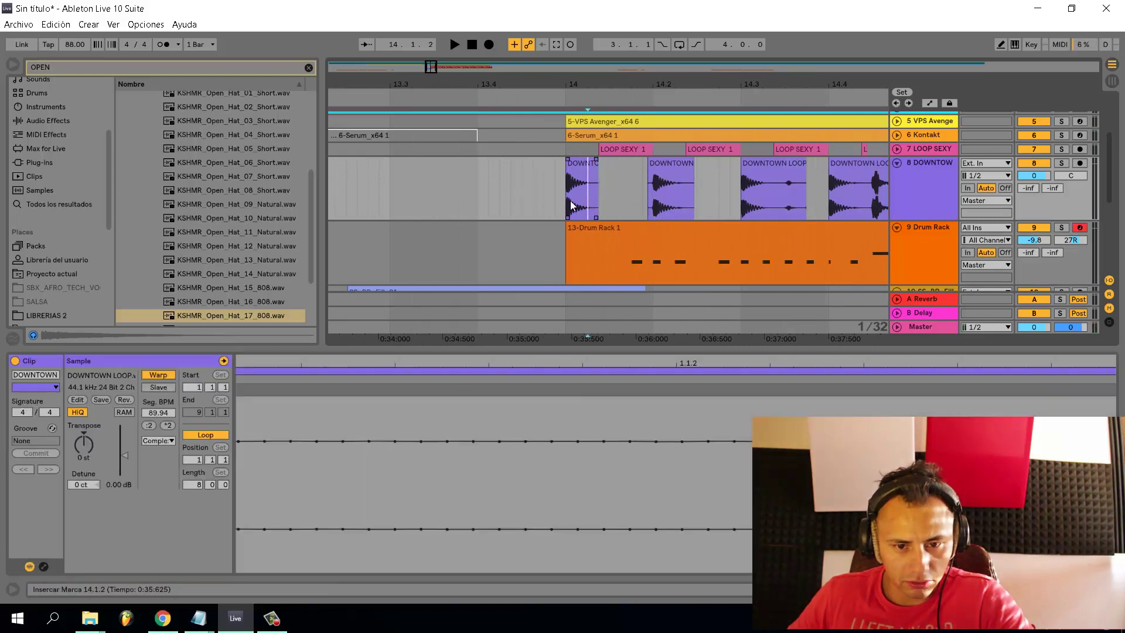
{"action": "key", "text": "space"}
{"action": "left_click_drag", "start_coordinate": [588, 193], "coordinate": [603, 189]}
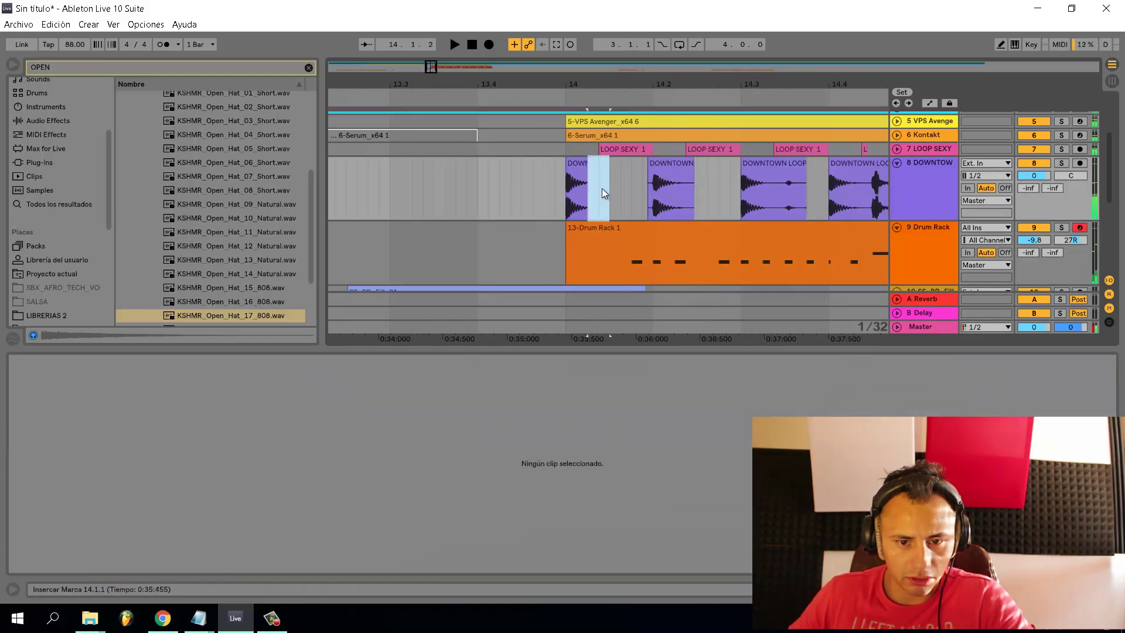
Paste the copied hit at 14.1.3 and 14.2.3 on the DOWNTOWN track, checking it in playback
{"action": "scroll", "coordinate": [603, 197], "scroll_direction": "down", "scroll_amount": 1}
{"action": "scroll", "coordinate": [603, 195], "scroll_direction": "up", "scroll_amount": 1}
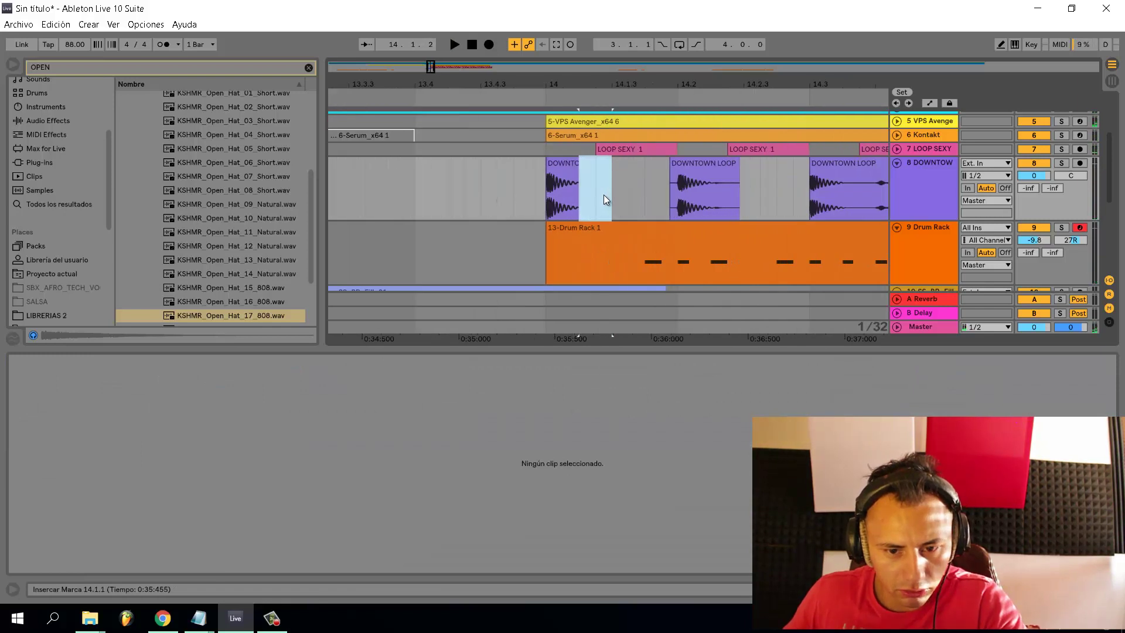
{"action": "left_click", "coordinate": [613, 197]}
{"action": "key", "text": "ctrl+v"}
{"action": "left_click", "coordinate": [543, 211]}
{"action": "key", "text": "space"}
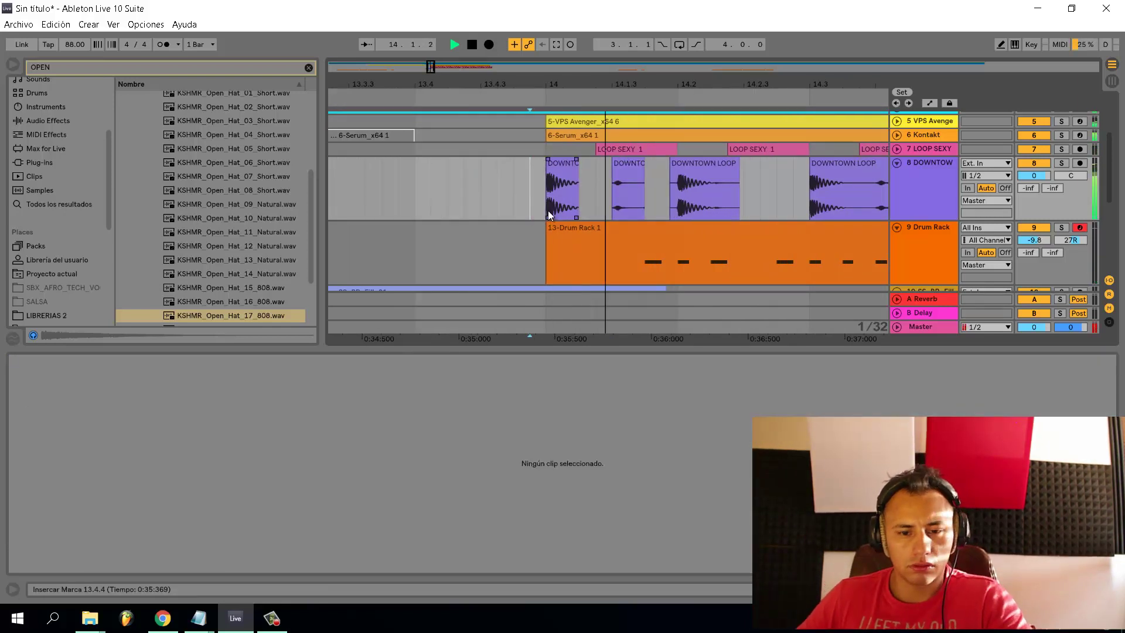
{"action": "left_click", "coordinate": [744, 192]}
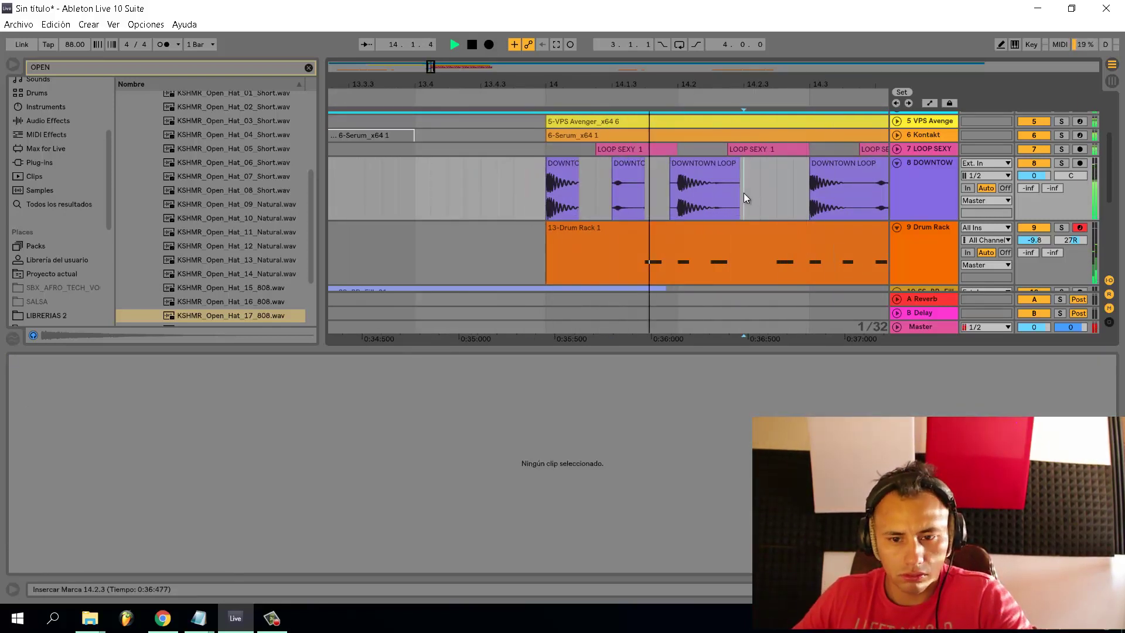
{"action": "key", "text": "ctrl+v"}
{"action": "key", "text": "space"}
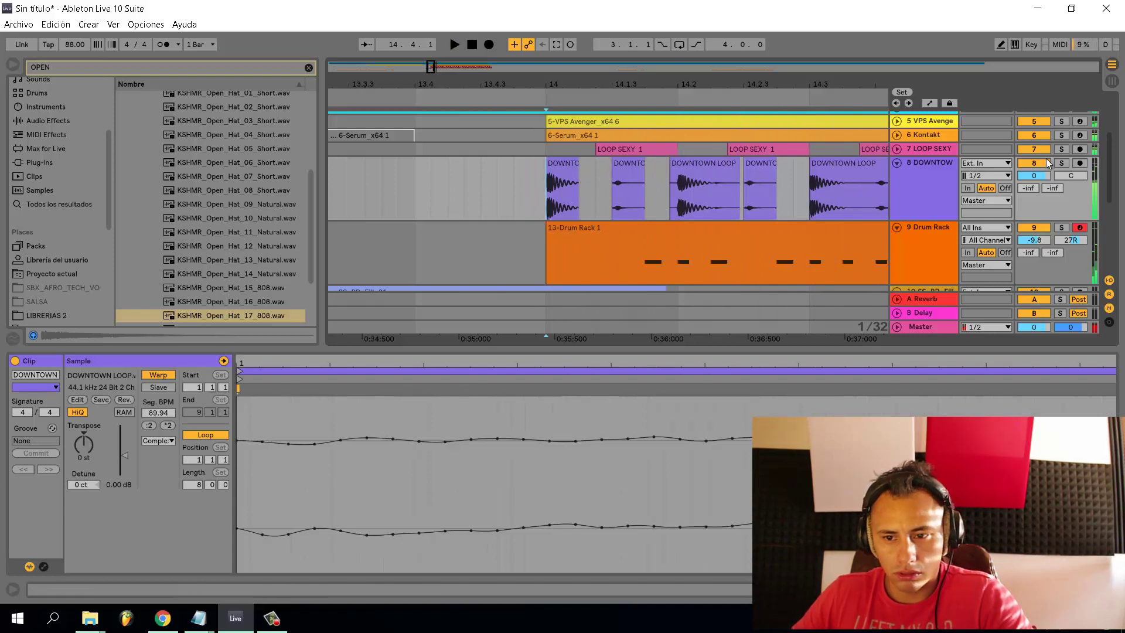
Solo the LOOP SEXY and DOWNTOWN tracks and play them from bar 14
{"action": "left_click", "coordinate": [1063, 149]}
{"action": "key", "text": "space"}
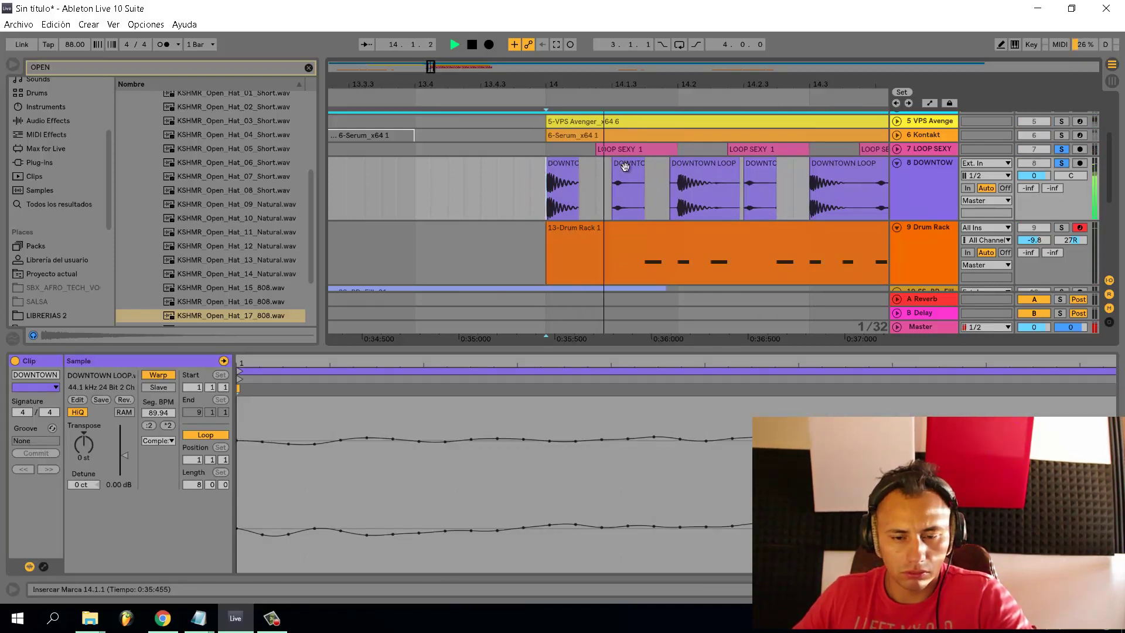
{"action": "left_click", "coordinate": [633, 174]}
{"action": "scroll", "coordinate": [632, 174], "scroll_direction": "down", "scroll_amount": 1}
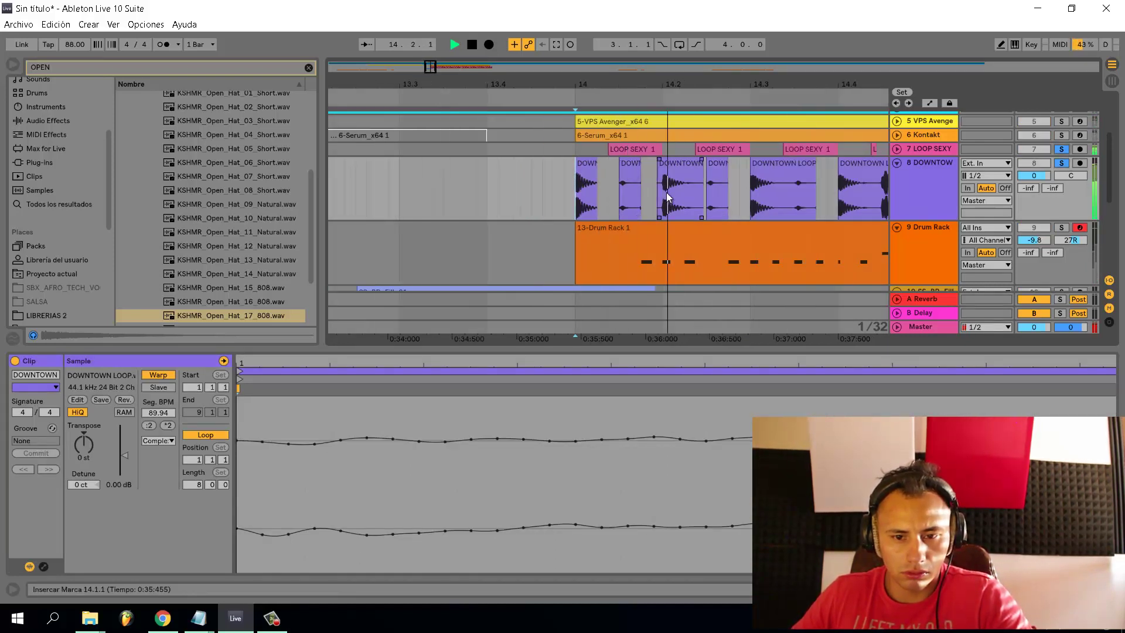
{"action": "scroll", "coordinate": [665, 197], "scroll_direction": "up", "scroll_amount": 1}
{"action": "scroll", "coordinate": [662, 198], "scroll_direction": "down", "scroll_amount": 2}
{"action": "key", "text": "space"}
{"action": "key", "text": "space"}
Try the solo loops without the pasted DOWNTOWN hit at 14.2.3
{"action": "left_click", "coordinate": [697, 172]}
{"action": "key", "text": "Delete"}
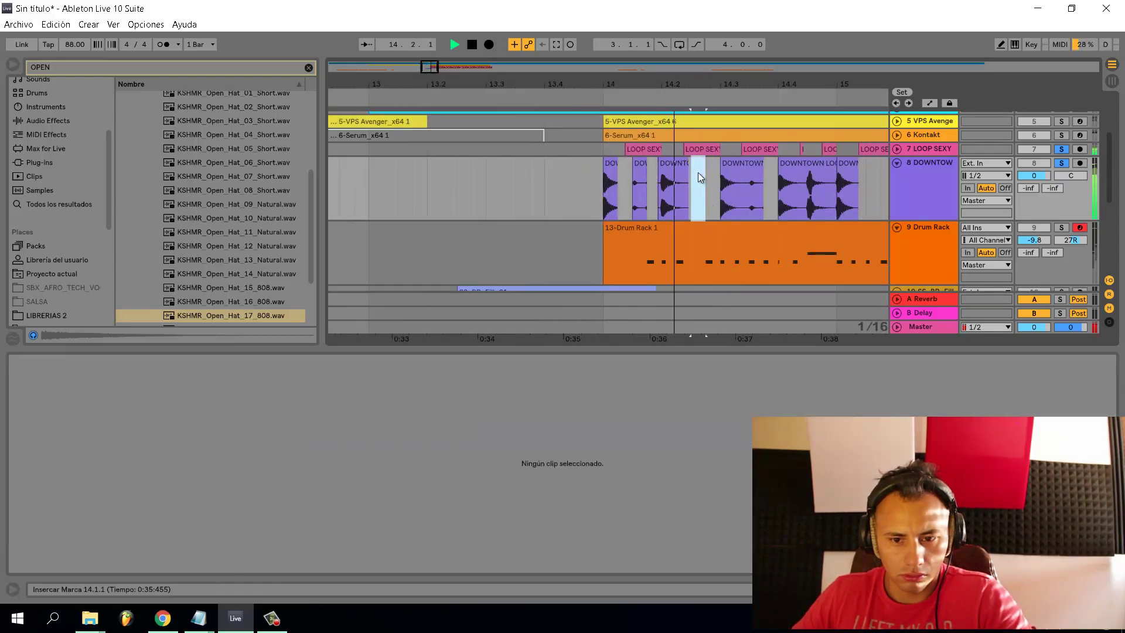
{"action": "key", "text": "space"}
{"action": "key", "text": "space"}
{"action": "key", "text": "ctrl+z"}
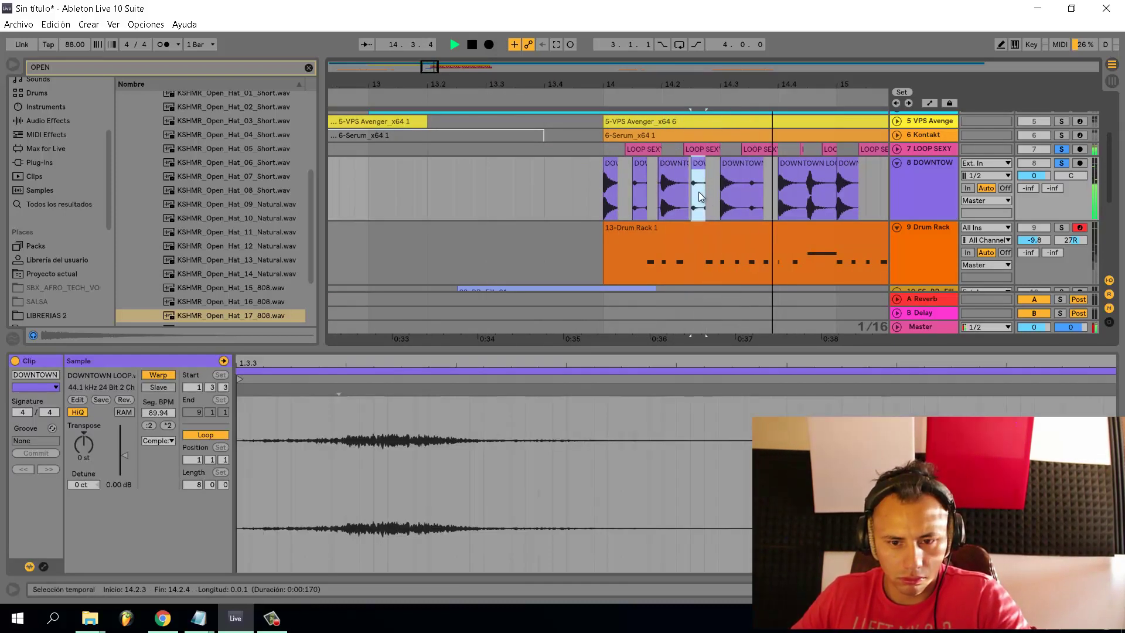
Copy the DOWNTOWN section from 14.2.3 to 14.3.1 and replay the loops from bar 14
{"action": "key", "text": "space"}
{"action": "scroll", "coordinate": [712, 202], "scroll_direction": "down", "scroll_amount": 1}
{"action": "scroll", "coordinate": [727, 204], "scroll_direction": "up", "scroll_amount": 2}
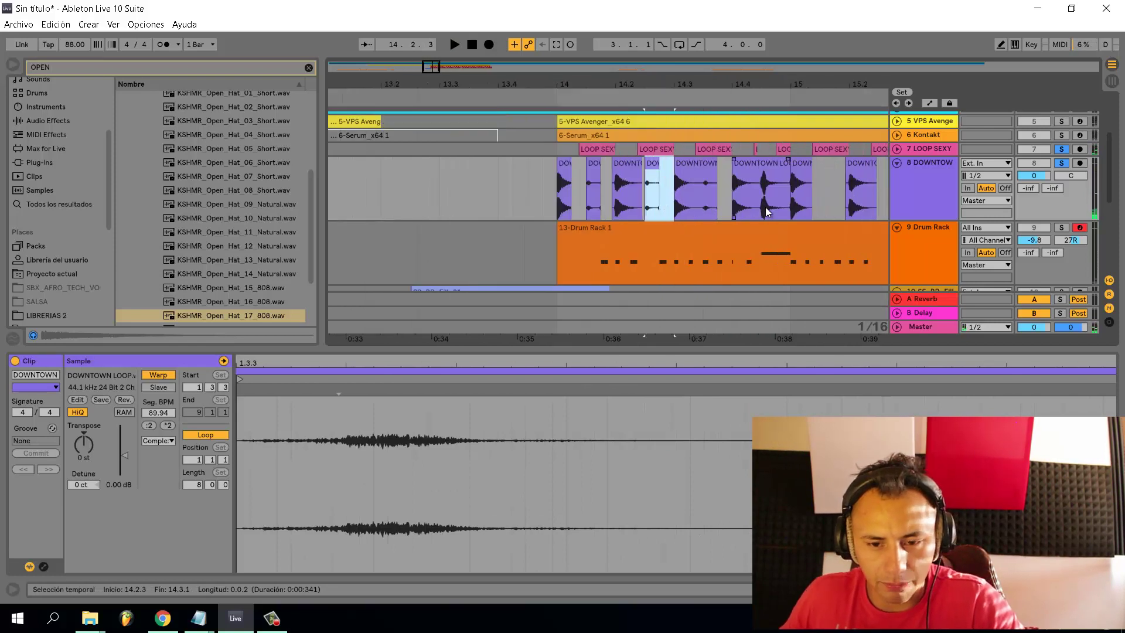
{"action": "left_click", "coordinate": [545, 203]}
{"action": "key", "text": "space"}
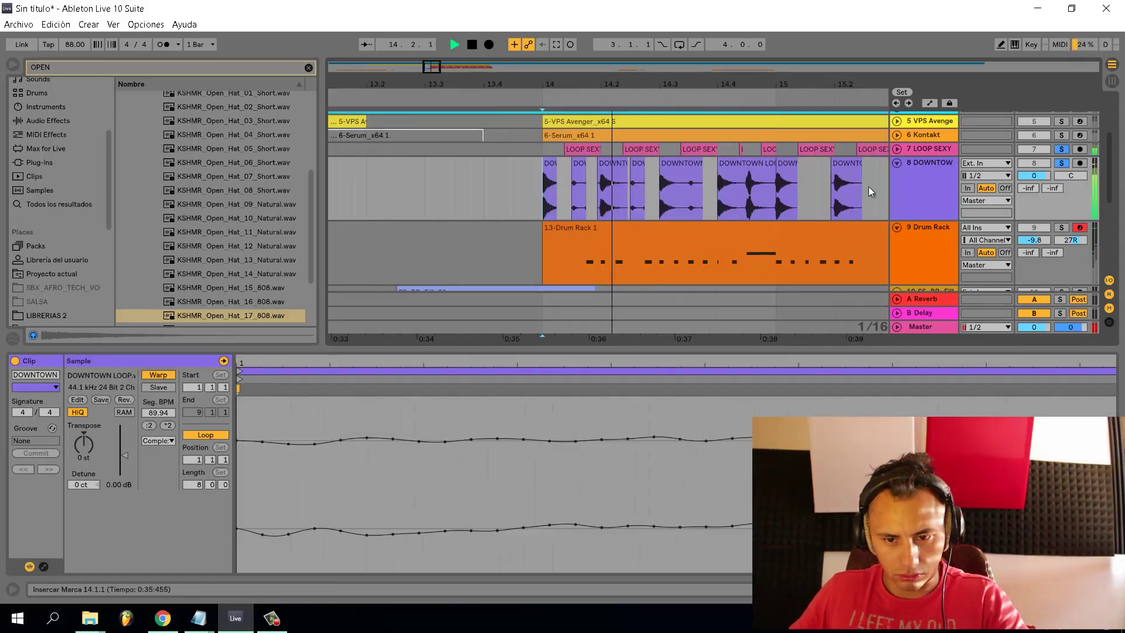
Paste the copied DOWNTOWN section at beats 1.3 and 2.3 of bars 15, 16 and 17 during playback
{"action": "left_click_drag", "start_coordinate": [803, 195], "coordinate": [739, 198]}
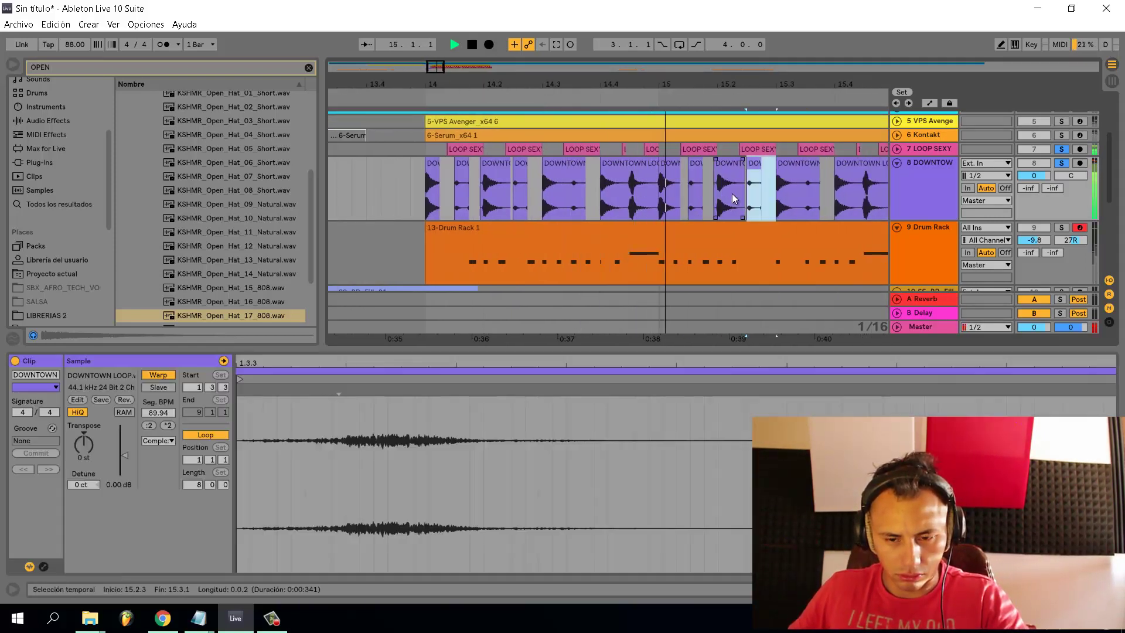
{"action": "left_click", "coordinate": [818, 196]}
{"action": "key", "text": "ctrl+v"}
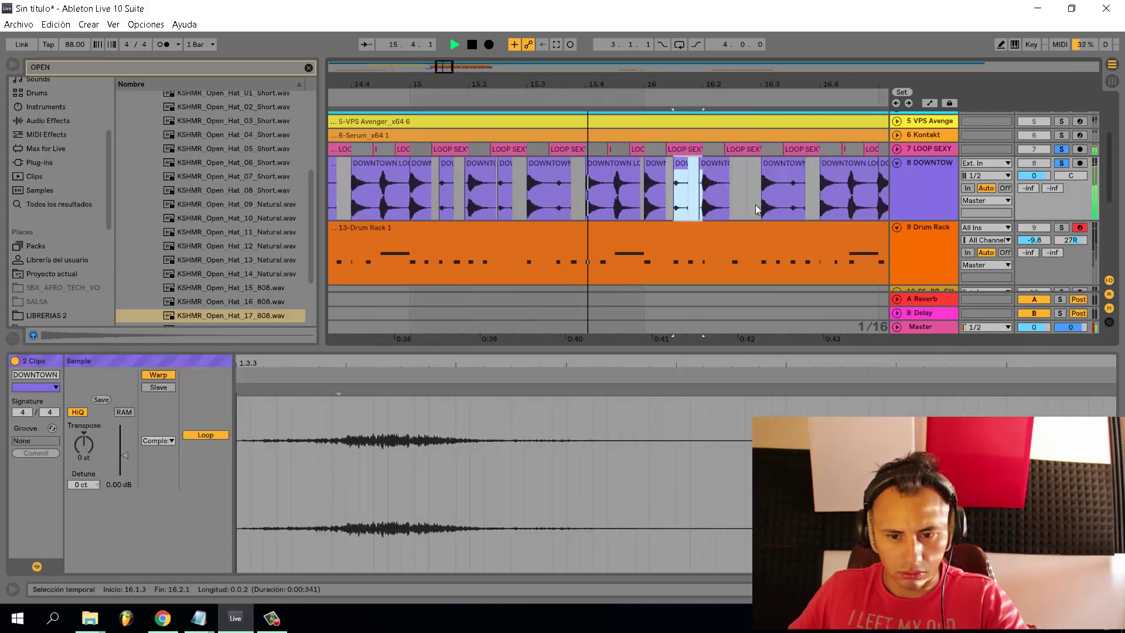
{"action": "left_click", "coordinate": [737, 199]}
{"action": "key", "text": "ctrl+v"}
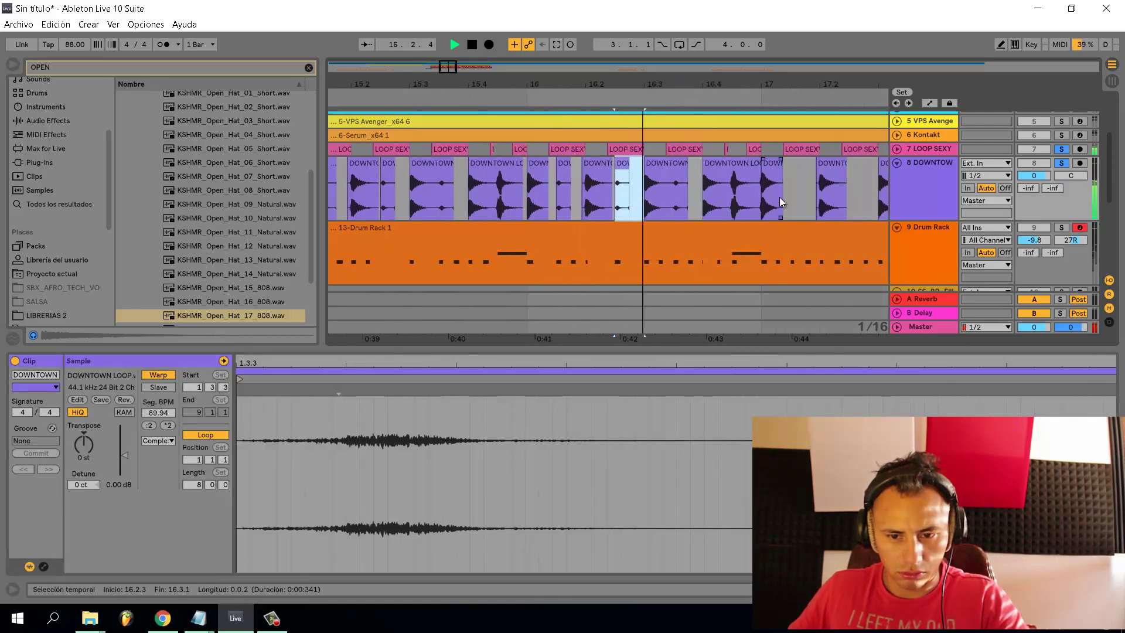
{"action": "left_click", "coordinate": [790, 197]}
{"action": "key", "text": "ctrl+v"}
{"action": "left_click", "coordinate": [741, 198]}
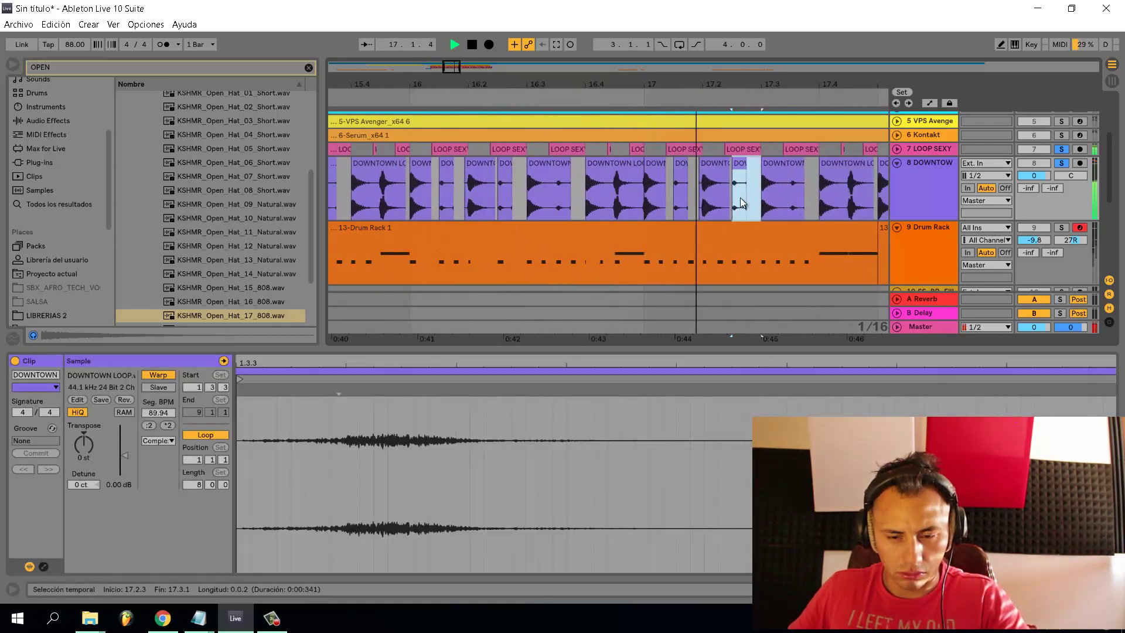
{"action": "key", "text": "ctrl+v"}
Stop playback and delete all DOWNTOWN clips from bar 18 onwards
{"action": "left_click", "coordinate": [786, 196]}
{"action": "key", "text": "ctrl+v"}
{"action": "key", "text": "Delete"}
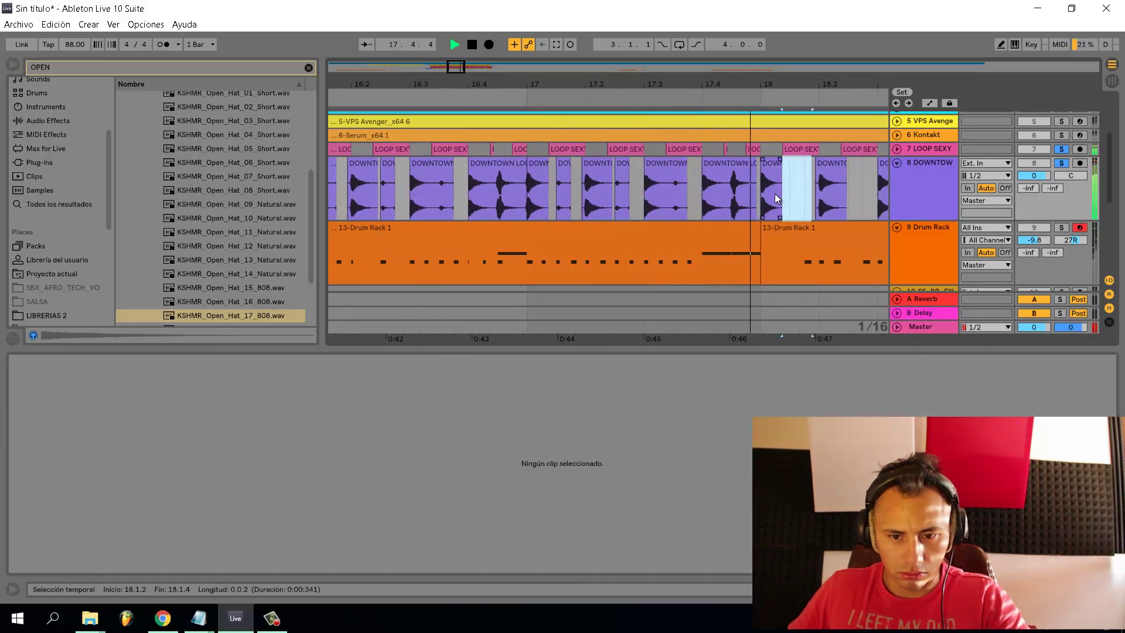
{"action": "key", "text": "space"}
{"action": "left_click_drag", "start_coordinate": [877, 195], "coordinate": [765, 201]}
{"action": "key", "text": "Delete"}
{"action": "scroll", "coordinate": [776, 203], "scroll_direction": "down", "scroll_amount": 5}
{"action": "left_click_drag", "start_coordinate": [873, 199], "coordinate": [788, 199]}
{"action": "key", "text": "Delete"}
{"action": "scroll", "coordinate": [759, 199], "scroll_direction": "down", "scroll_amount": 5}
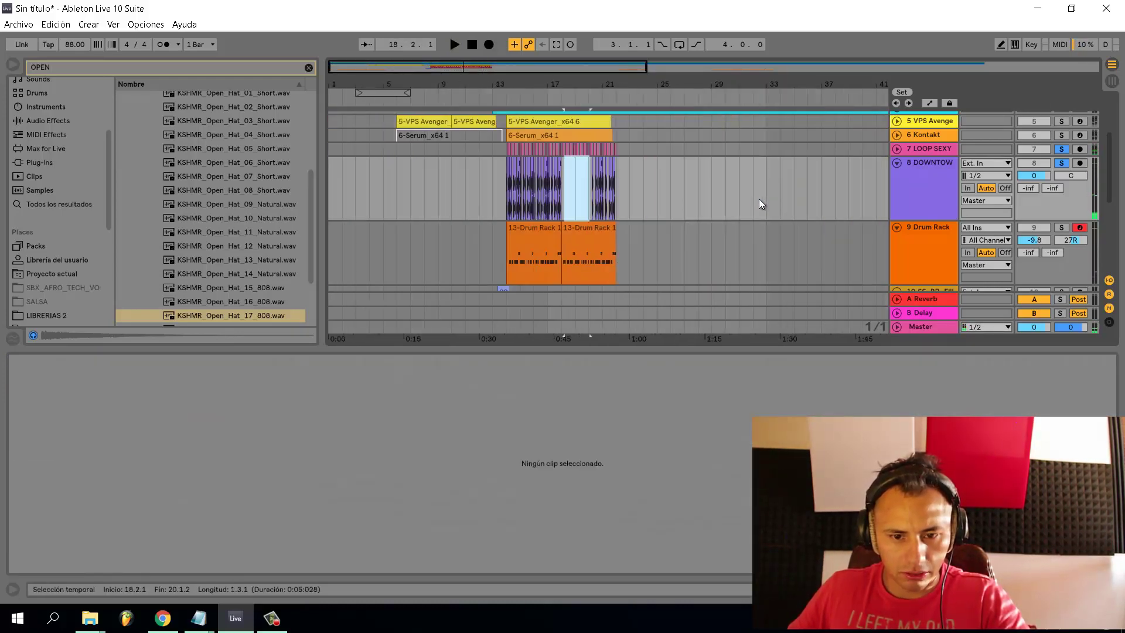
{"action": "left_click", "coordinate": [596, 199]}
{"action": "key", "text": "Delete"}
{"action": "scroll", "coordinate": [619, 206], "scroll_direction": "up", "scroll_amount": 5}
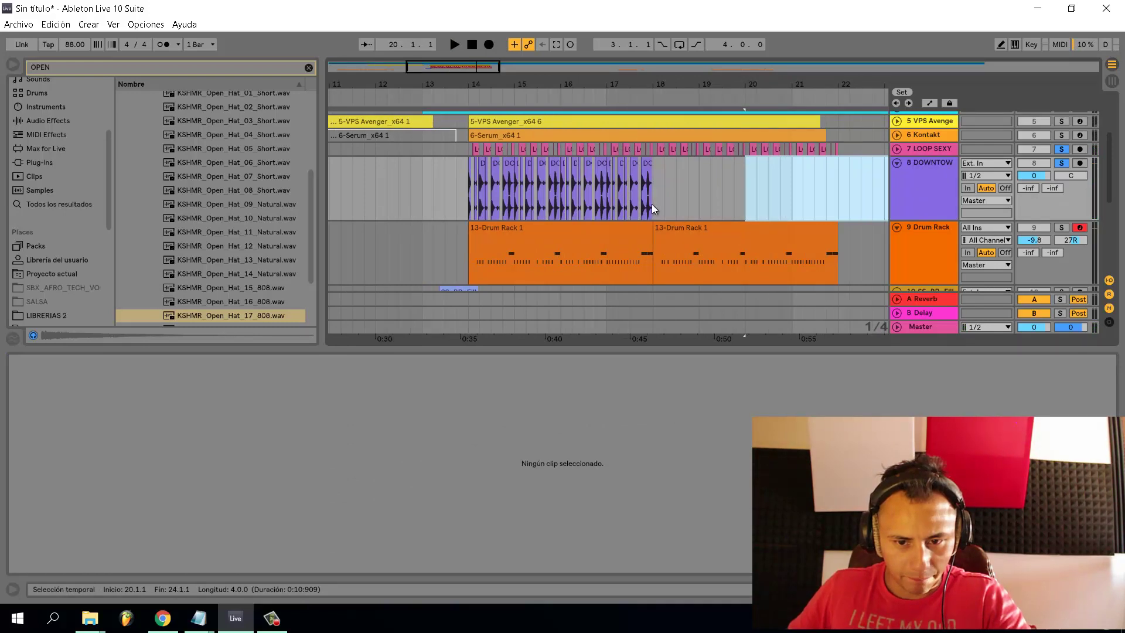
Duplicate the DOWNTOWN section from bars 14 to 18 directly after itself and check it in playback
{"action": "left_click_drag", "start_coordinate": [653, 208], "coordinate": [470, 205]}
{"action": "key", "text": "ctrl+d"}
{"action": "key", "text": "space"}
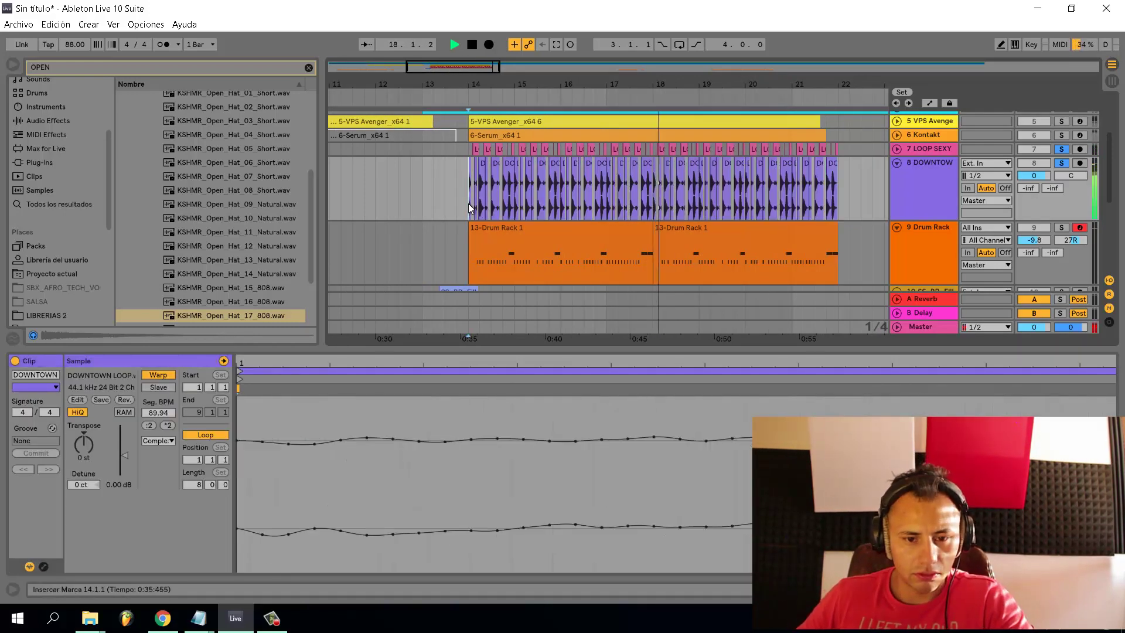
{"action": "key", "text": "space"}
{"action": "key", "text": "space"}
{"action": "key", "text": "space"}
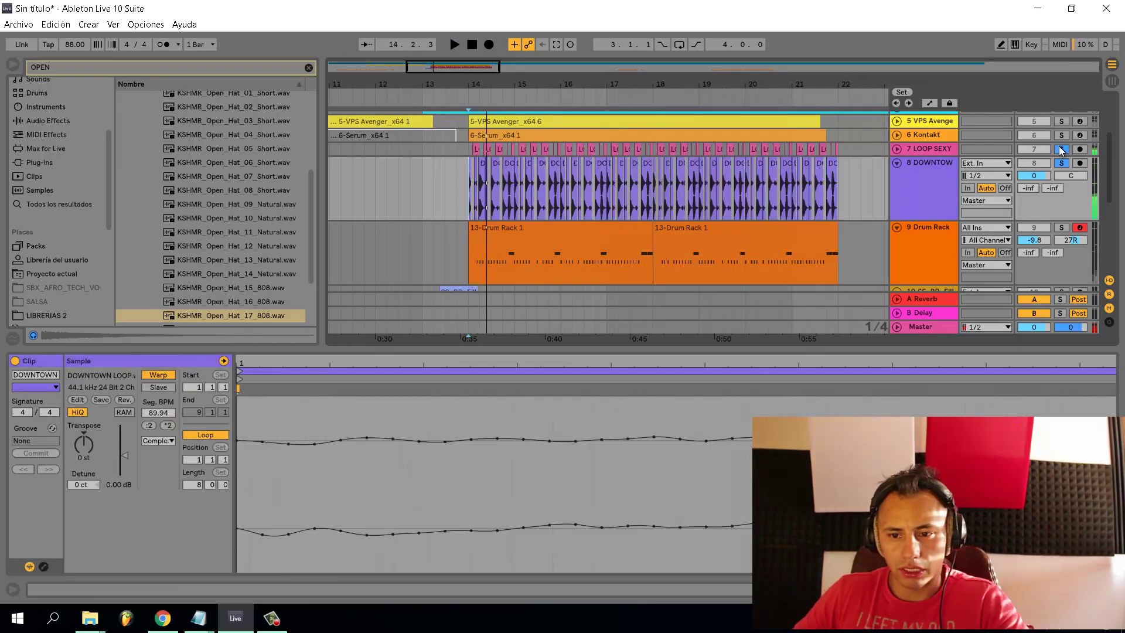
Remove the solos from LOOP SEXY and DOWNTOWN and collapse the track lanes while playing the full mix from bar 14
{"action": "left_click", "coordinate": [1062, 149]}
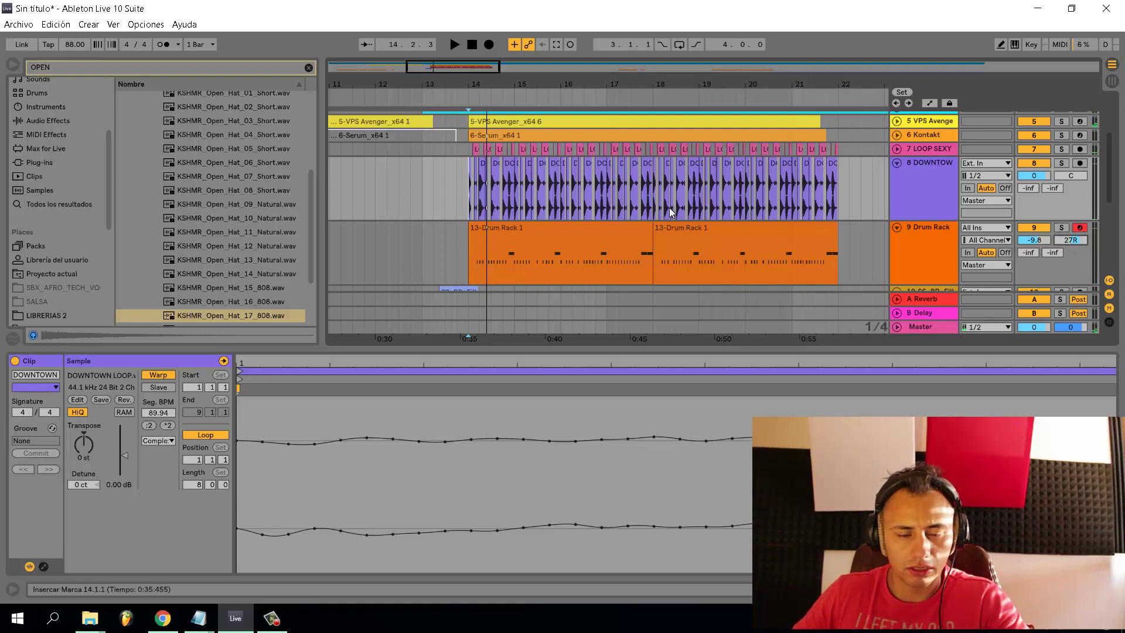
{"action": "key", "text": "space"}
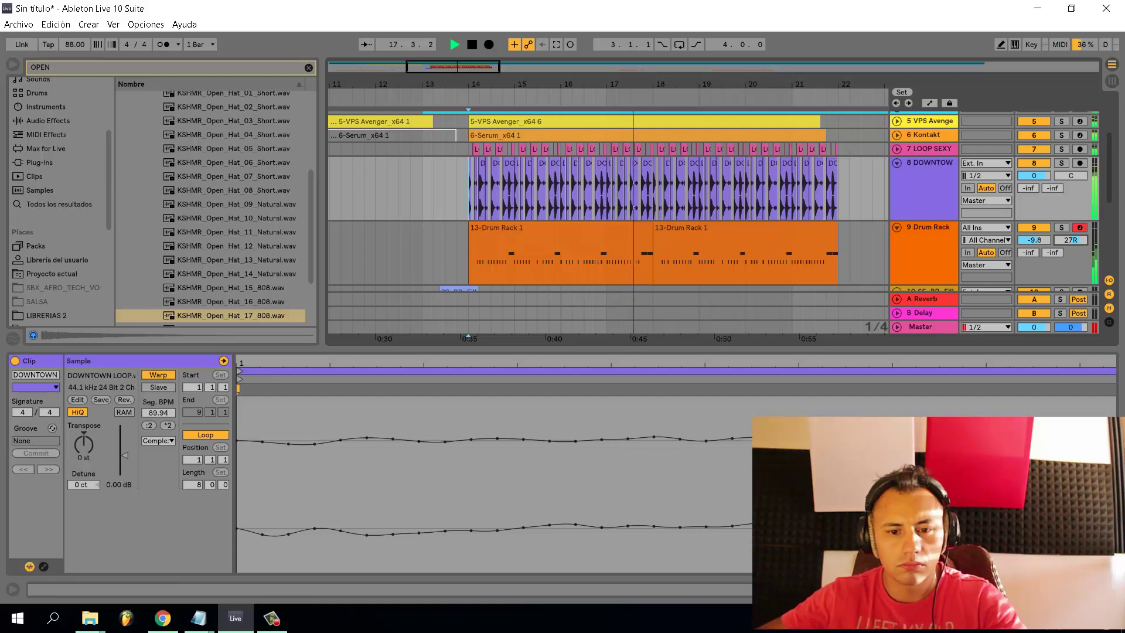
{"action": "key", "text": "h"}
{"action": "scroll", "coordinate": [530, 217], "scroll_direction": "down", "scroll_amount": 1}
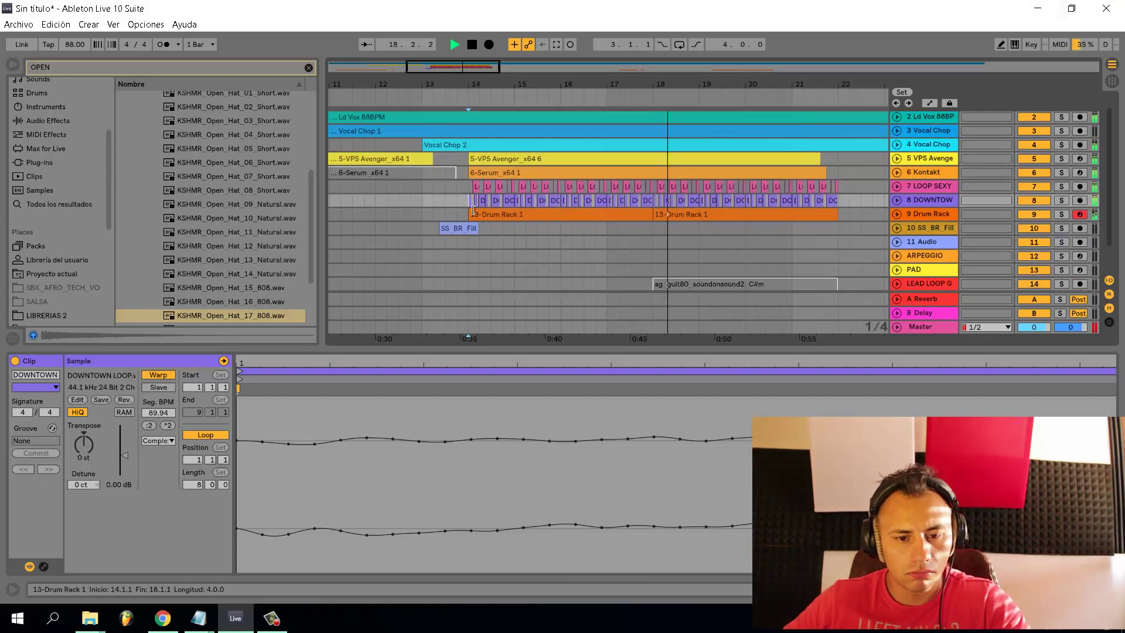
{"action": "scroll", "coordinate": [658, 238], "scroll_direction": "down", "scroll_amount": 3}
{"action": "scroll", "coordinate": [655, 237], "scroll_direction": "up", "scroll_amount": 4}
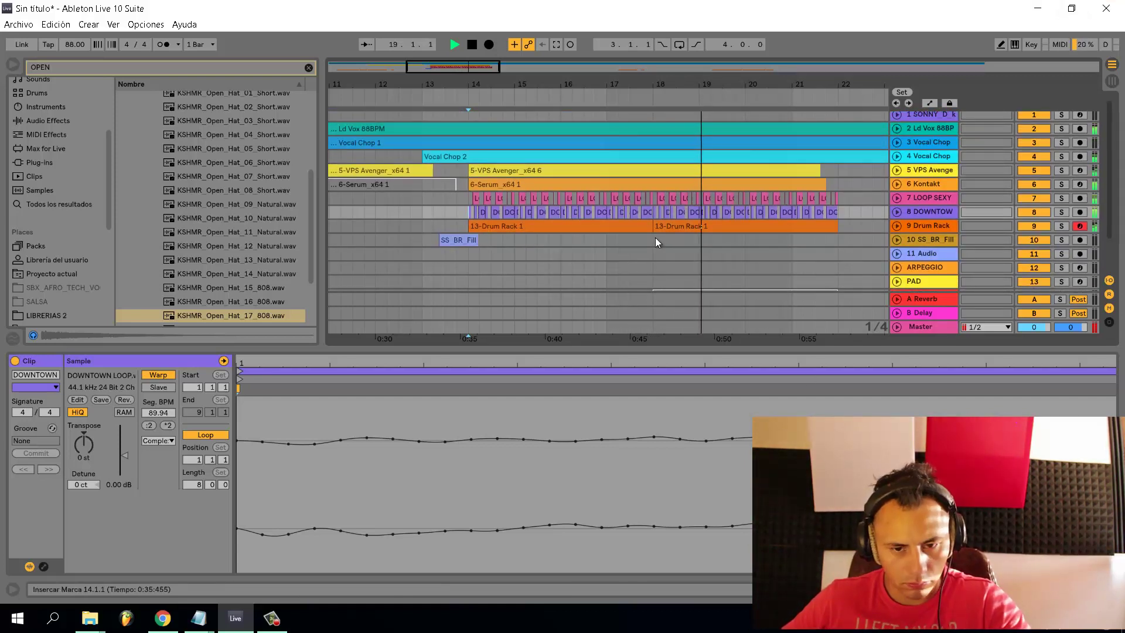
Review the whole arrangement in playback up to bar 22, with the insert marker returned to 14.1.1
{"action": "scroll", "coordinate": [655, 237], "scroll_direction": "down", "scroll_amount": 3}
{"action": "scroll", "coordinate": [634, 223], "scroll_direction": "down", "scroll_amount": 3}
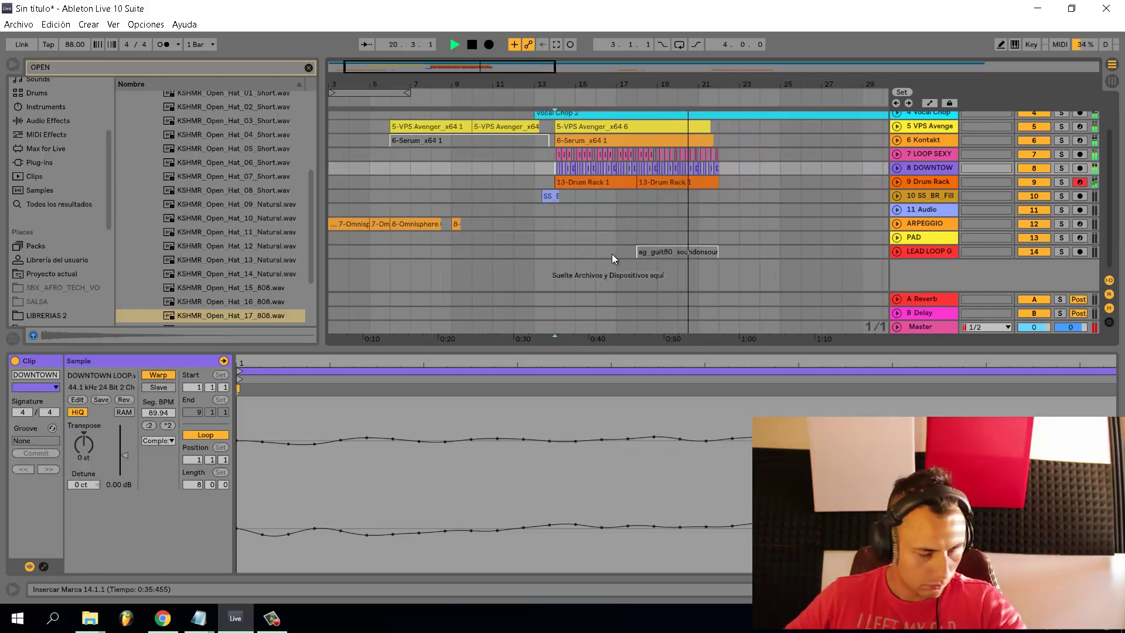
{"action": "scroll", "coordinate": [553, 178], "scroll_direction": "up", "scroll_amount": 3}
{"action": "left_click", "coordinate": [549, 181]}
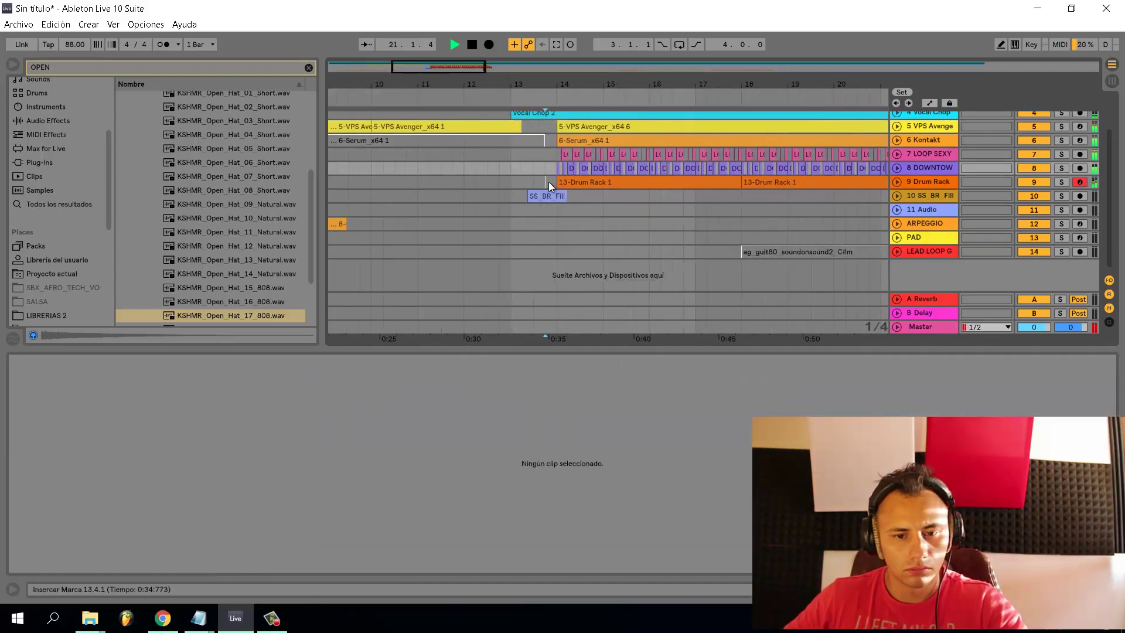
{"action": "left_click", "coordinate": [554, 183]}
{"action": "scroll", "coordinate": [552, 193], "scroll_direction": "down", "scroll_amount": 3}
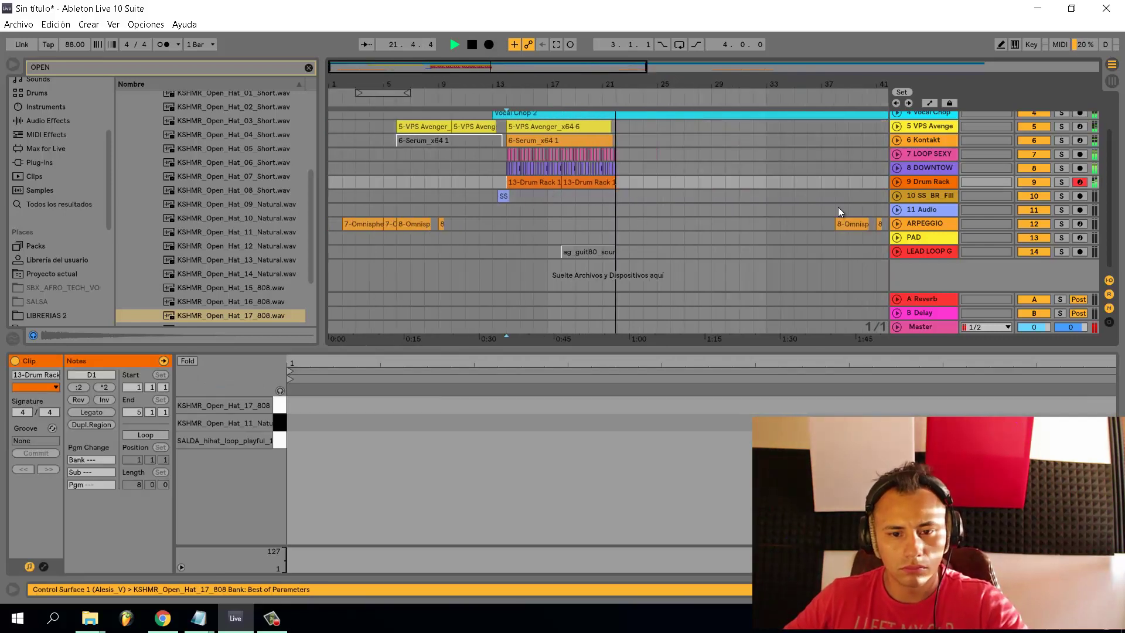
{"action": "key", "text": "space"}
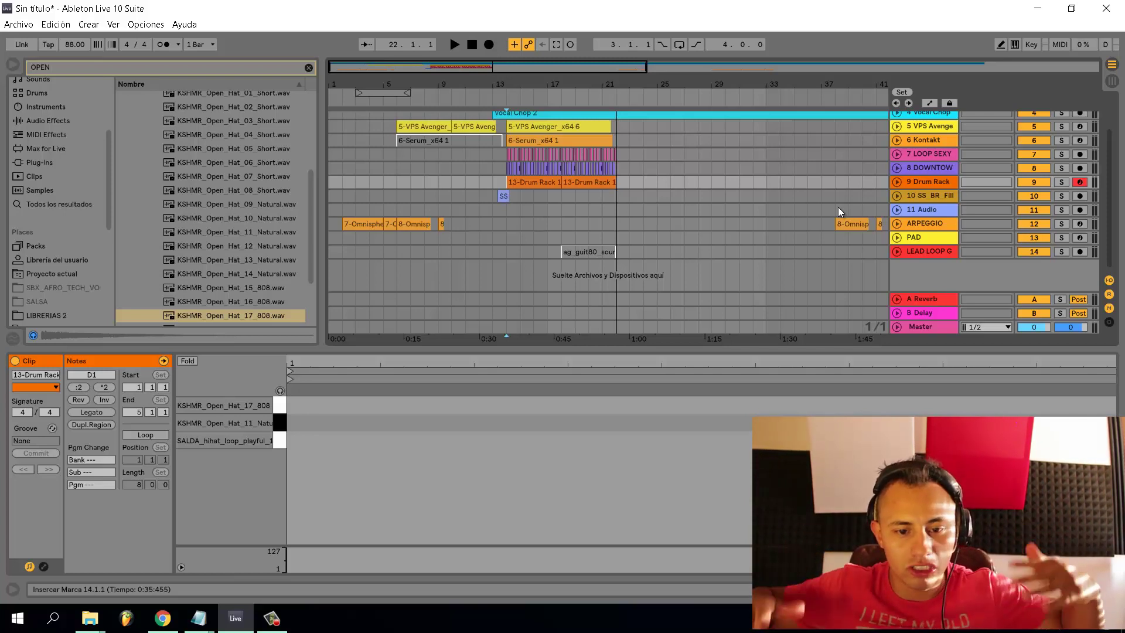
Deactivate the LOOP SEXY, DOWNTOWN and Drum Rack tracks and place the insert marker at 14.1.1
{"action": "scroll", "coordinate": [495, 210], "scroll_direction": "up", "scroll_amount": 4}
{"action": "left_click", "coordinate": [506, 211]}
{"action": "scroll", "coordinate": [530, 205], "scroll_direction": "down", "scroll_amount": 4}
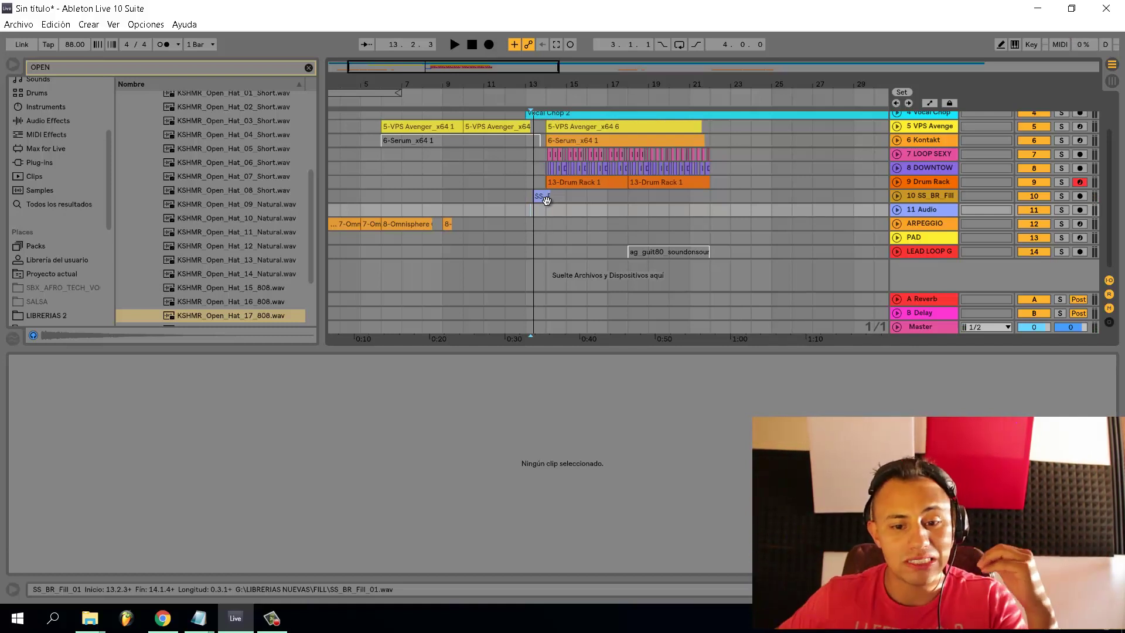
{"action": "left_click_drag", "start_coordinate": [915, 178], "coordinate": [923, 157]}
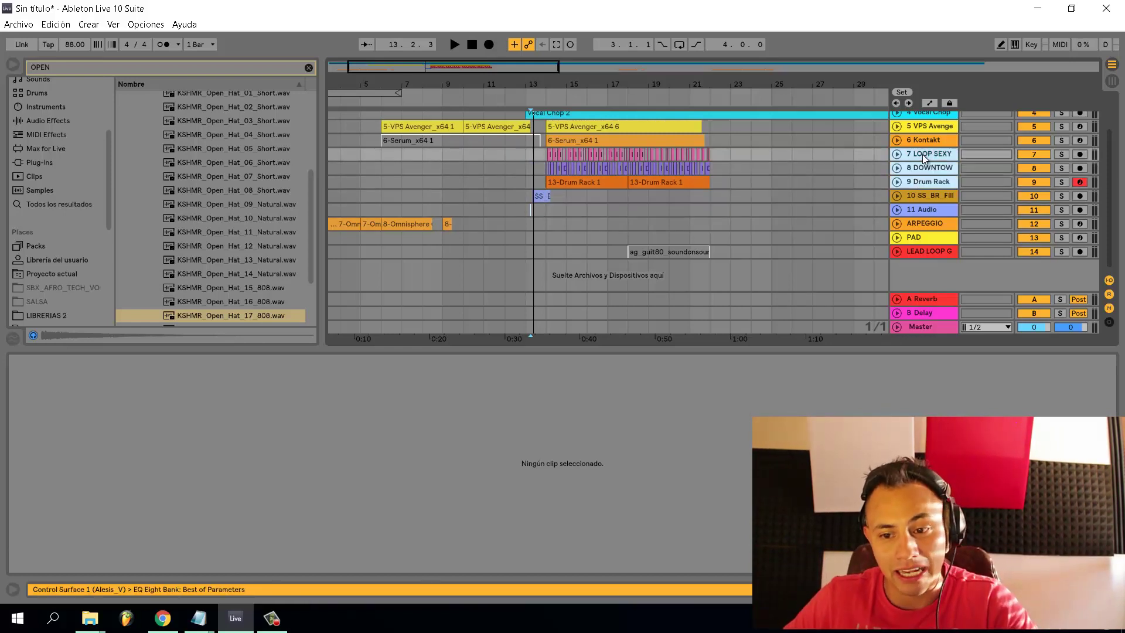
{"action": "left_click", "coordinate": [1034, 154]}
{"action": "scroll", "coordinate": [550, 211], "scroll_direction": "up", "scroll_amount": 4}
{"action": "left_click", "coordinate": [544, 209]}
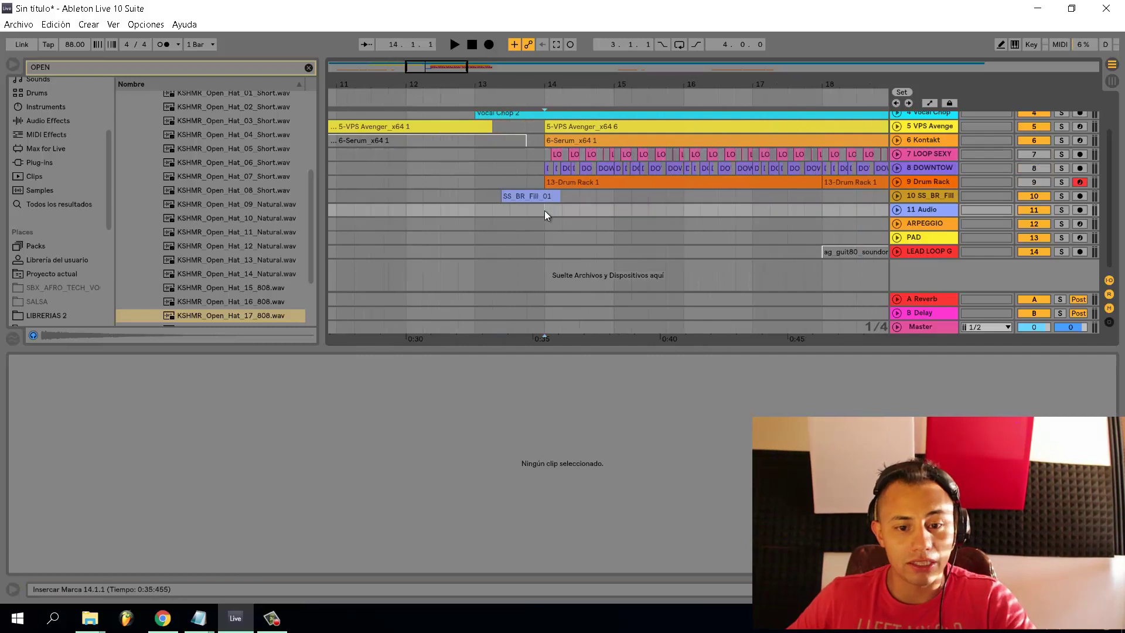
Expand the VPS Avenger track and open the notes of its clip at bar 14
{"action": "scroll", "coordinate": [544, 210], "scroll_direction": "up", "scroll_amount": 2}
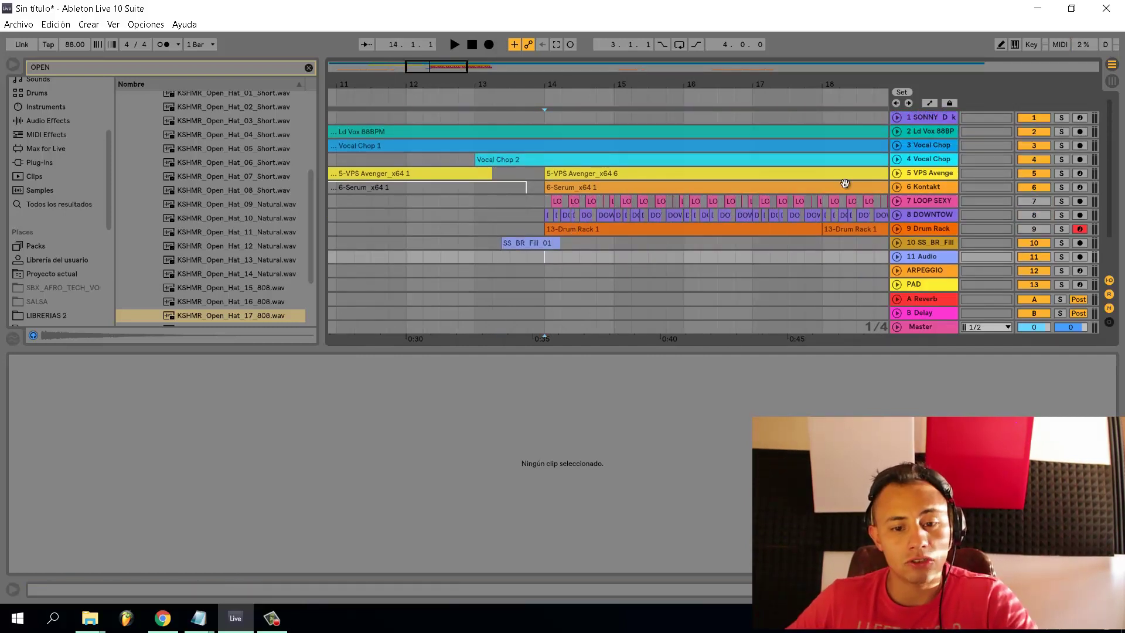
{"action": "left_click", "coordinate": [917, 173]}
{"action": "left_click", "coordinate": [896, 173]}
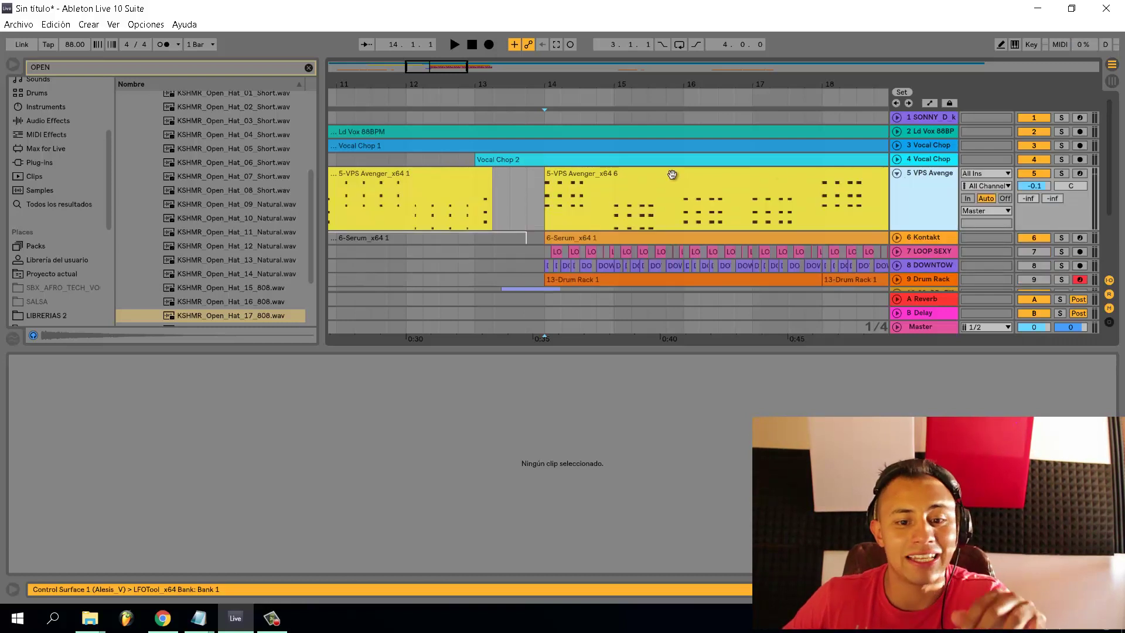
{"action": "left_click", "coordinate": [559, 220]}
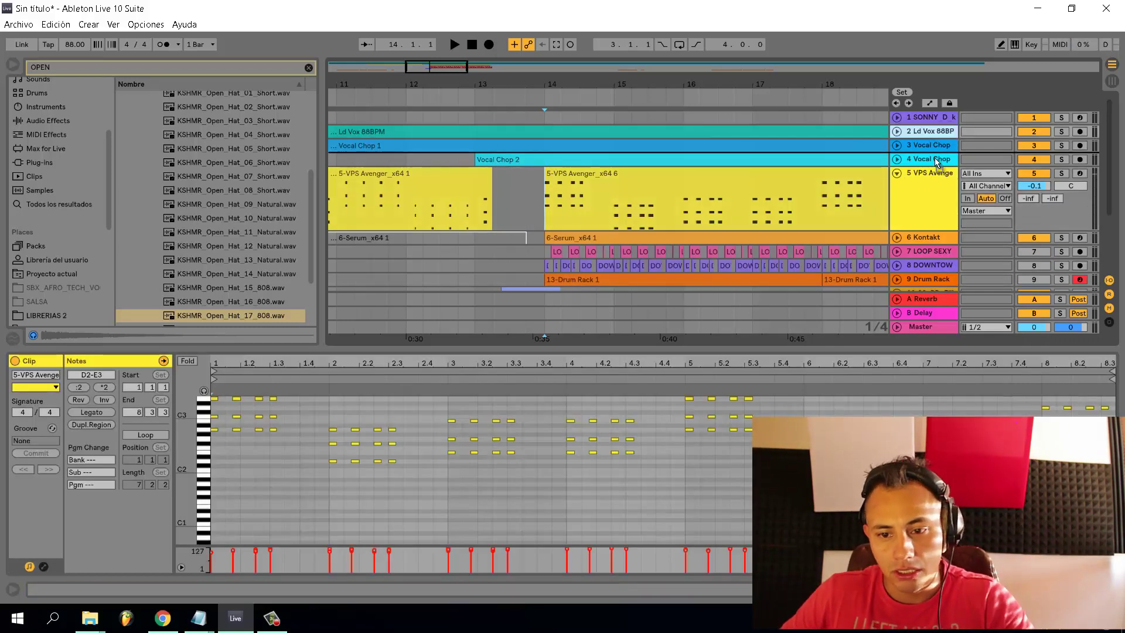
Move the Ld Vox track below the two Vocal Chop tracks, expanding its lane, and deactivate both Vocal Chop tracks
{"action": "left_click_drag", "start_coordinate": [936, 159], "coordinate": [937, 167]}
{"action": "left_click", "coordinate": [1035, 145]}
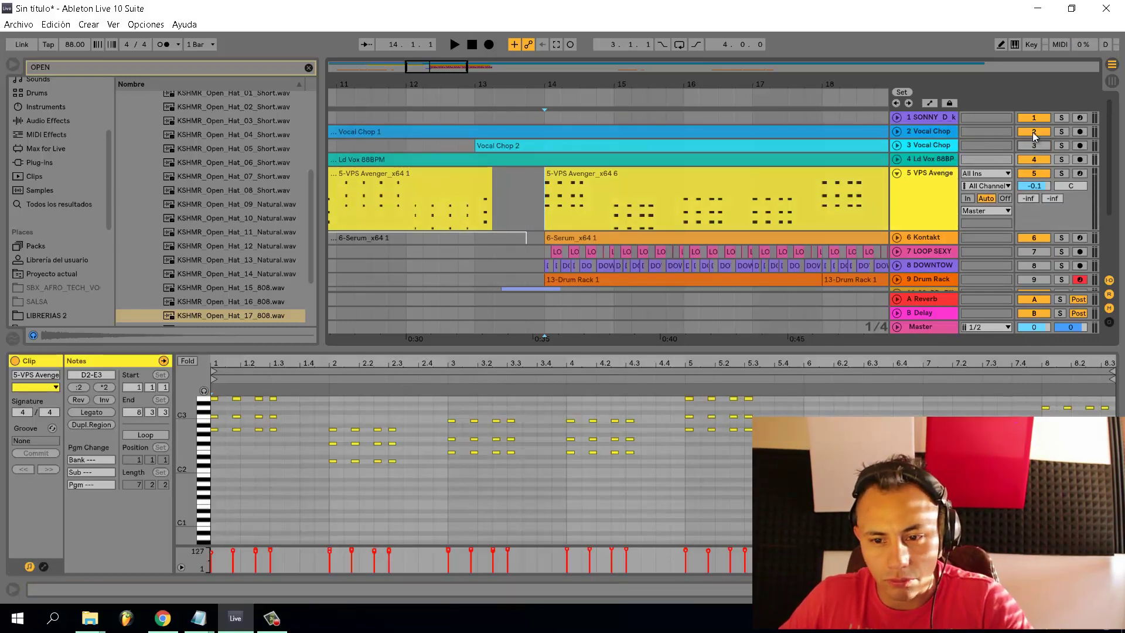
{"action": "left_click", "coordinate": [897, 158]}
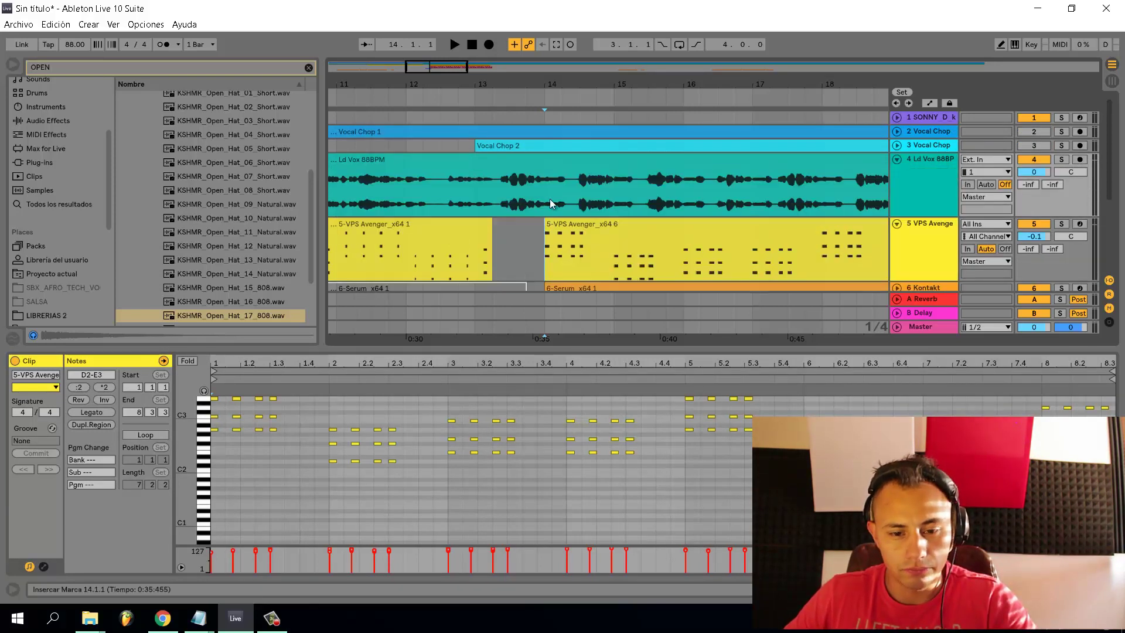
Switch off LFOTool on the VPS Avenger track and compare the chords in playback from bar 14
{"action": "left_click", "coordinate": [540, 263]}
{"action": "key", "text": "space"}
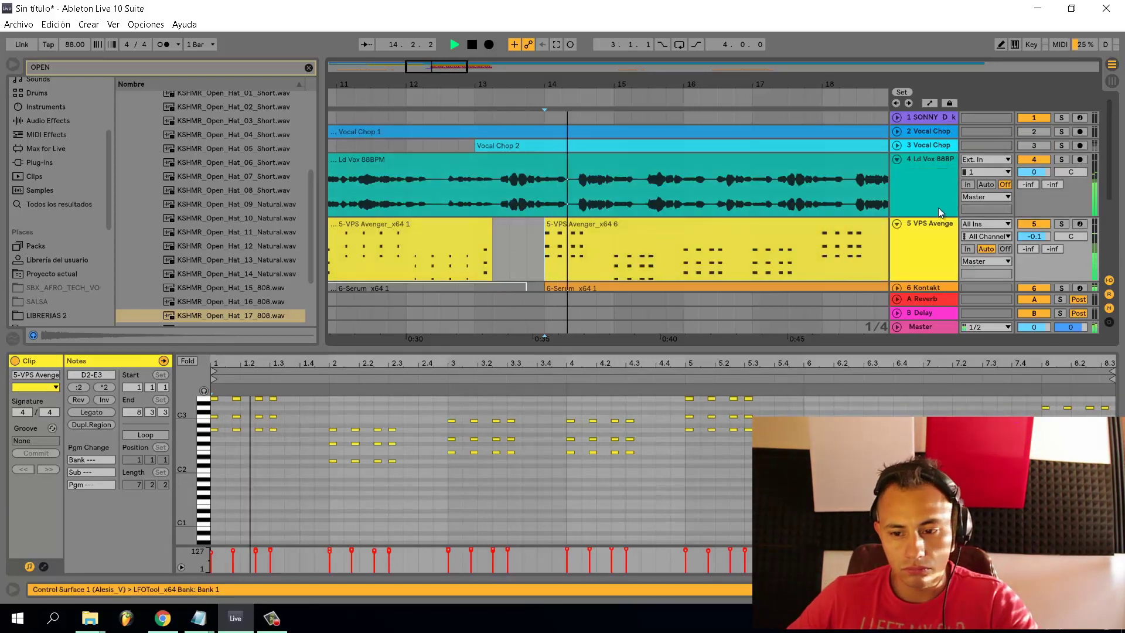
{"action": "double_click", "coordinate": [929, 231]}
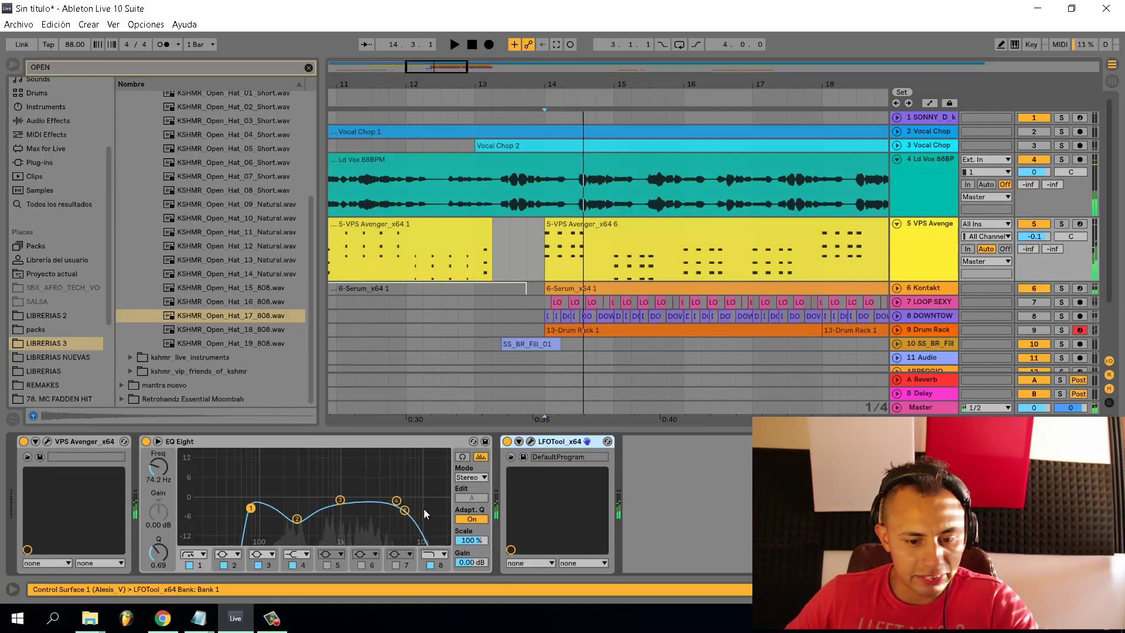
{"action": "left_click", "coordinate": [507, 441]}
{"action": "scroll", "coordinate": [619, 265], "scroll_direction": "down", "scroll_amount": 2}
{"action": "left_click", "coordinate": [626, 223]}
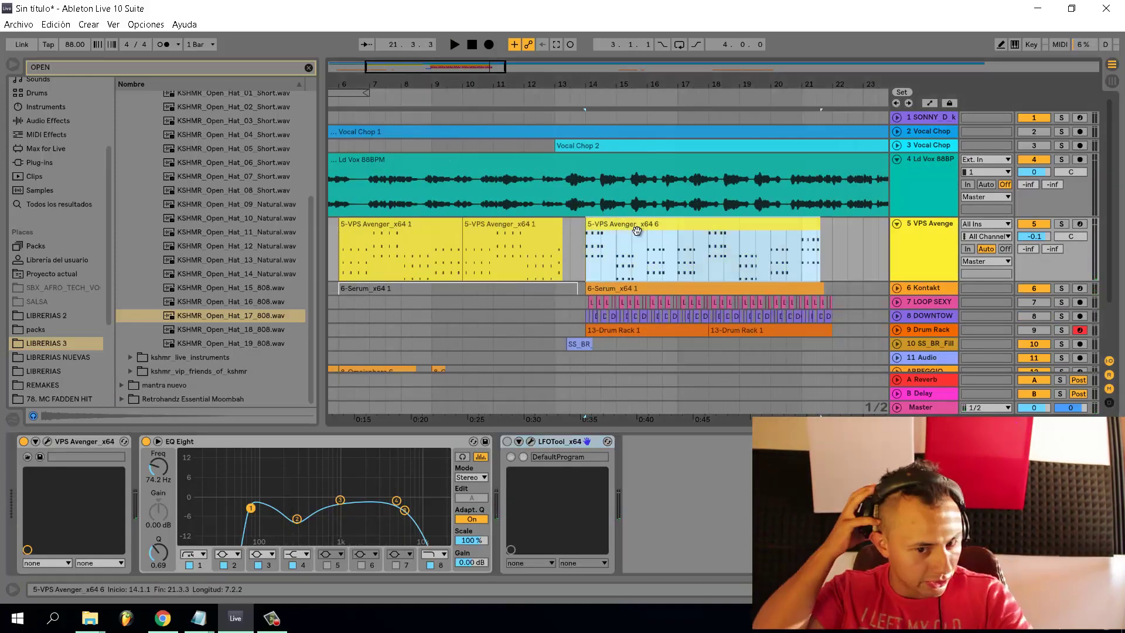
{"action": "key", "text": "space"}
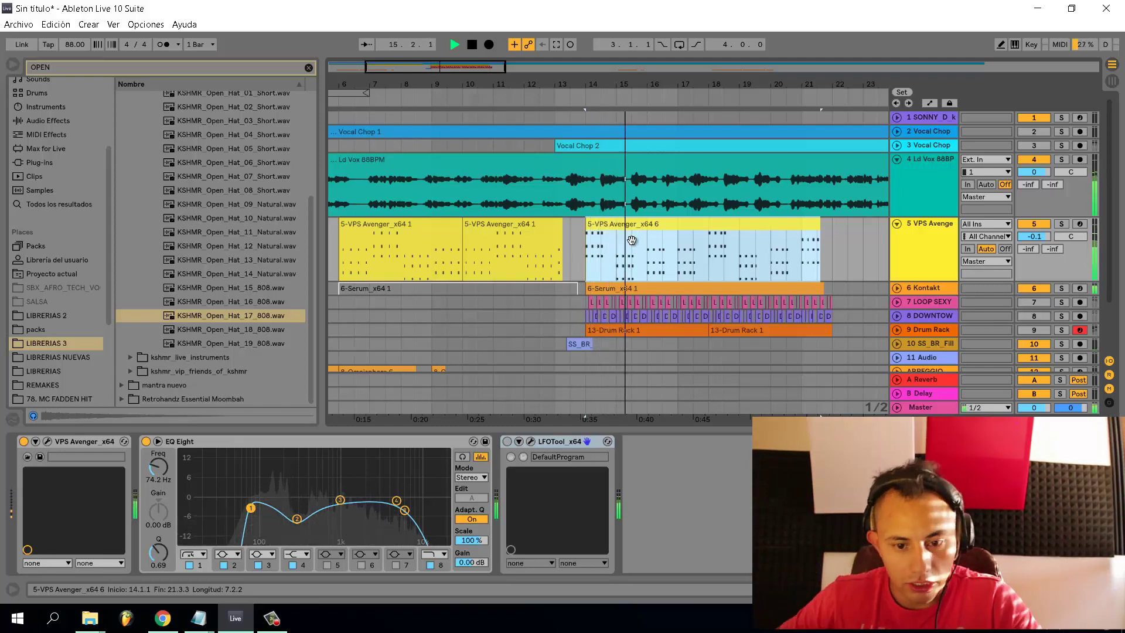
{"action": "key", "text": "space"}
Play the Ld Vox vocal from 14.1.1 and from 13.3.1 with the VPS Avenger track deactivated
{"action": "double_click", "coordinate": [636, 233]}
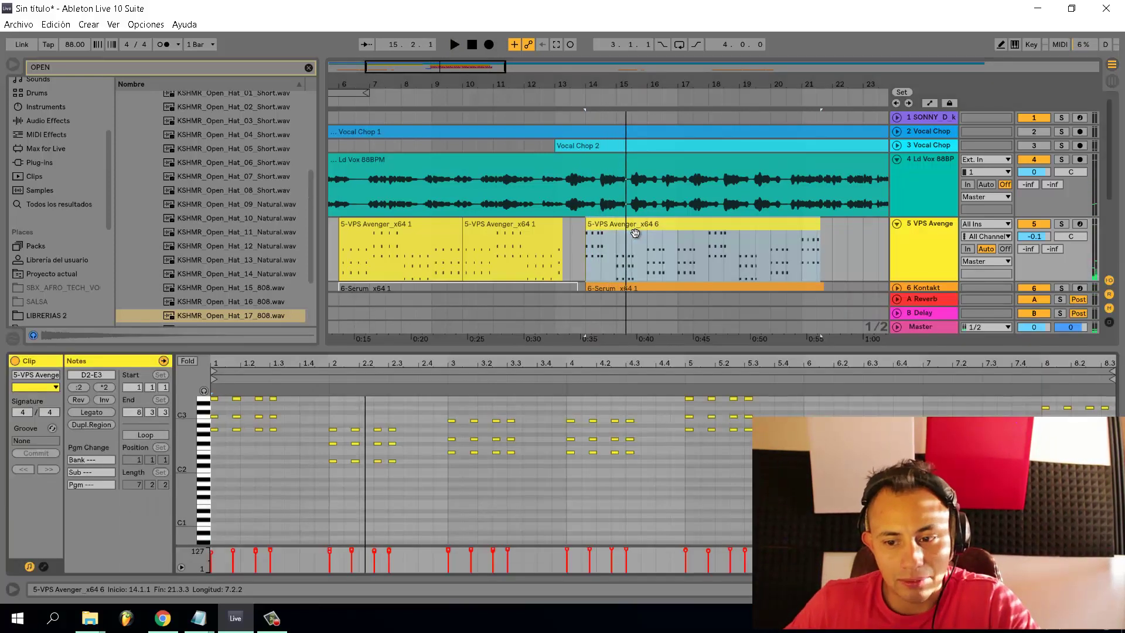
{"action": "scroll", "coordinate": [589, 205], "scroll_direction": "up", "scroll_amount": 4}
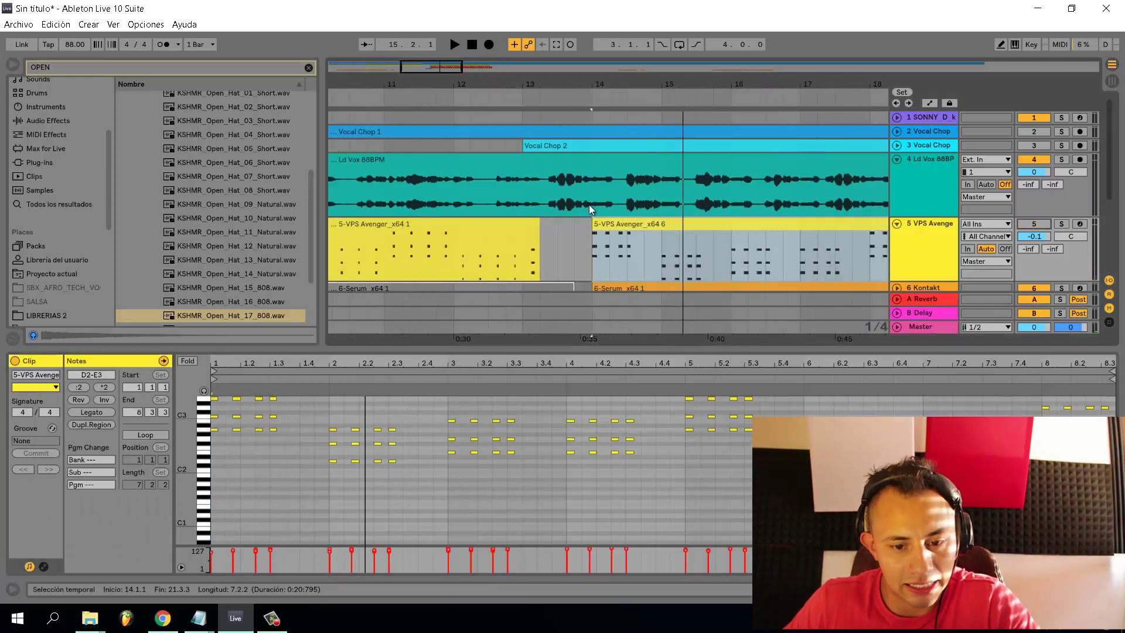
{"action": "left_click", "coordinate": [593, 206]}
{"action": "key", "text": "space"}
{"action": "key", "text": "space"}
{"action": "left_click", "coordinate": [561, 202]}
{"action": "key", "text": "space"}
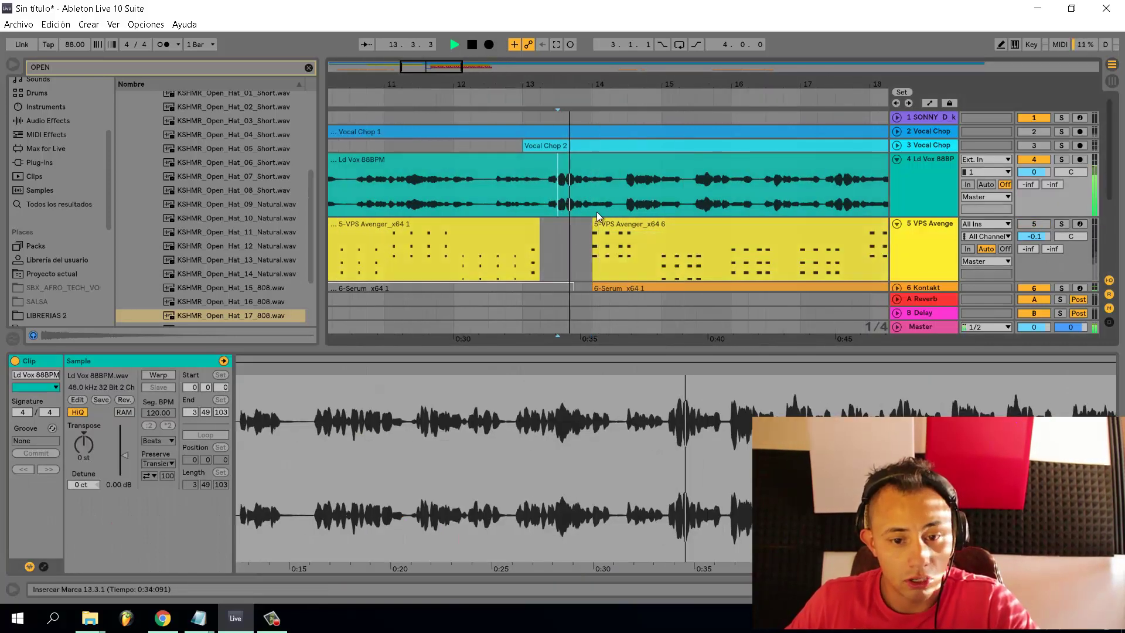
{"action": "key", "text": "space"}
{"action": "key", "text": "space"}
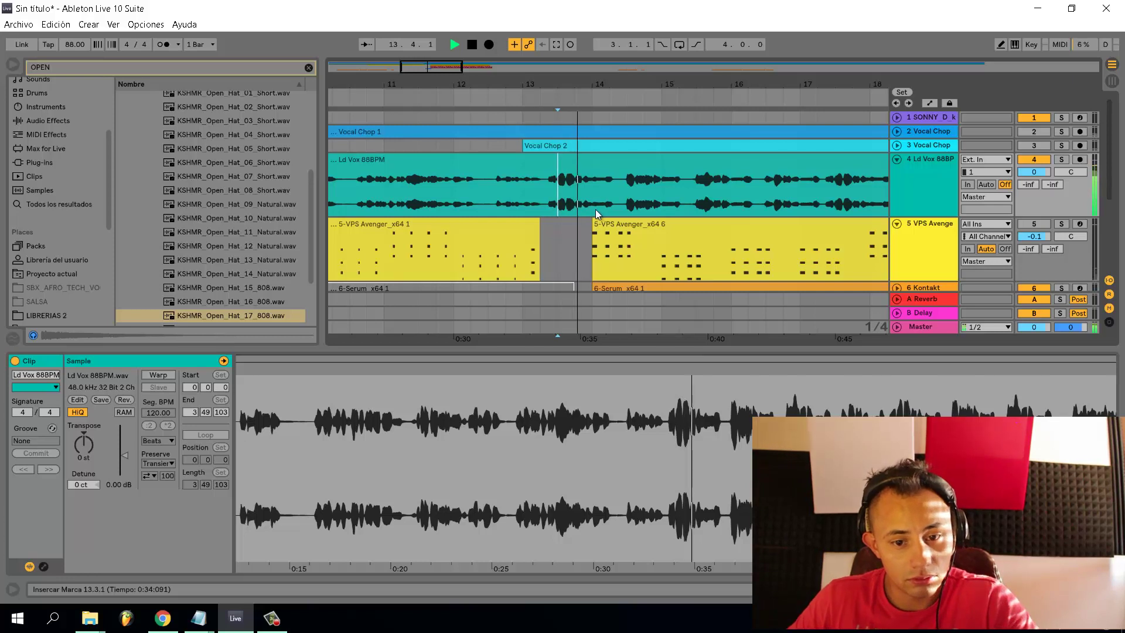
Set the insert marker at 14.1.1, stop playback, and arm the VPS Avenger track for recording
{"action": "left_click", "coordinate": [593, 209]}
{"action": "key", "text": "space"}
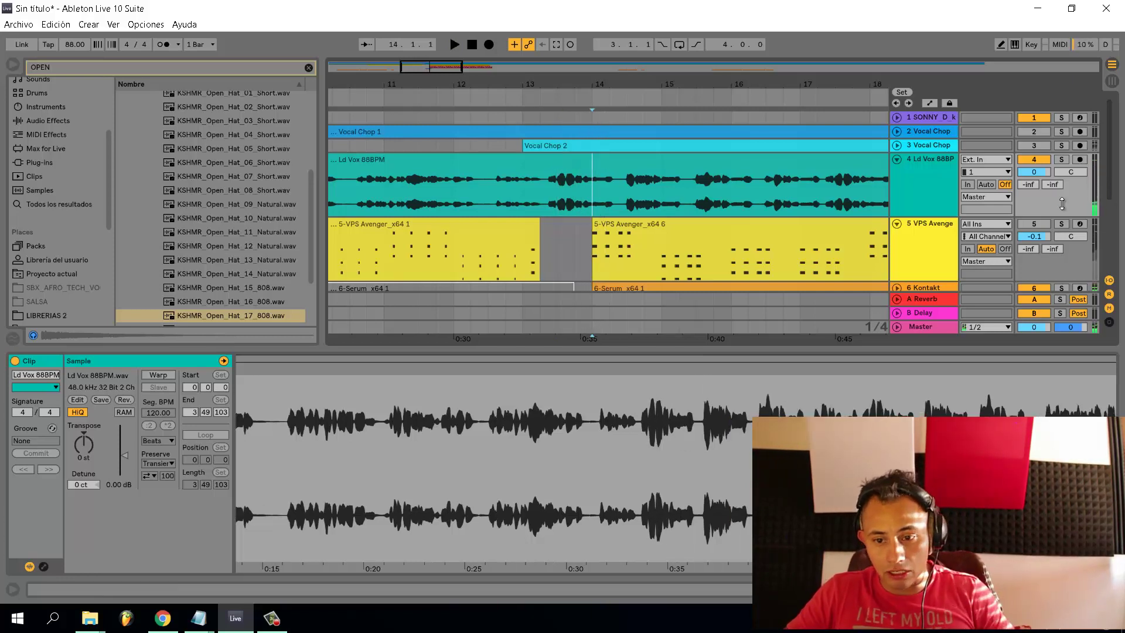
{"action": "left_click", "coordinate": [1079, 224]}
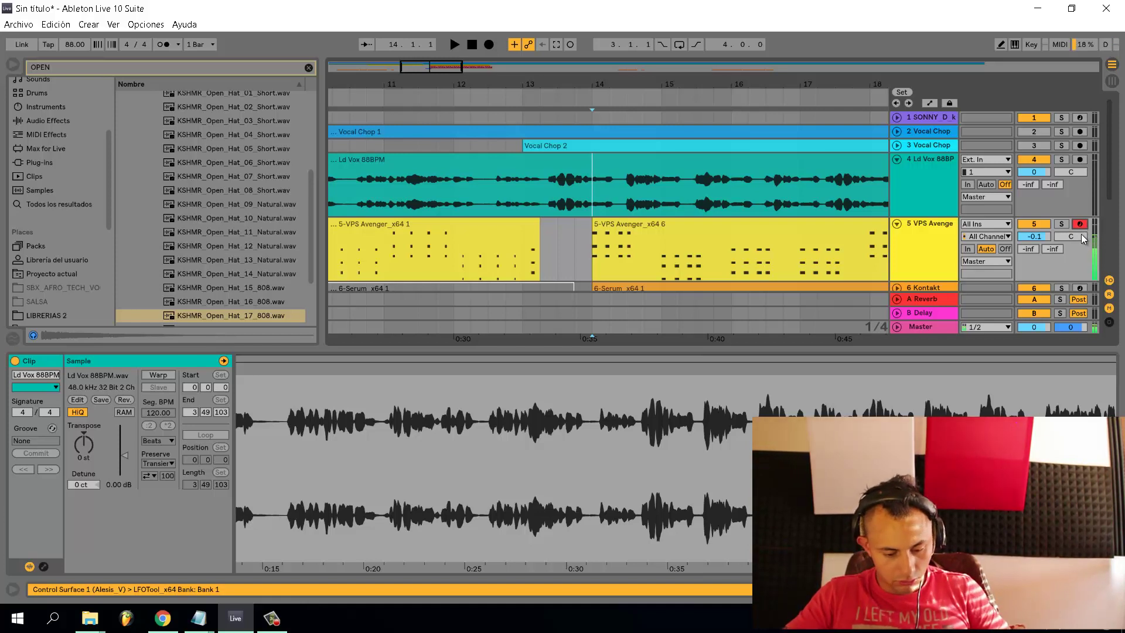
Listen from 14.1.1, open the VPS Avenger clip starting at bar 14, and select the E3 notes of its first chord group
{"action": "key", "text": "space"}
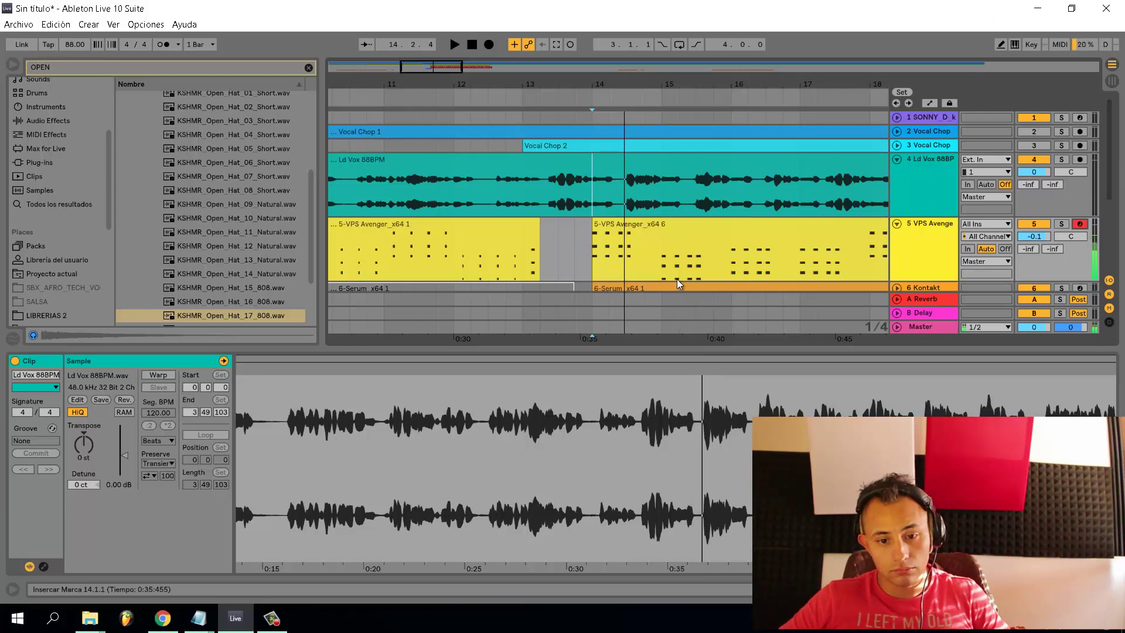
{"action": "left_click", "coordinate": [607, 254]}
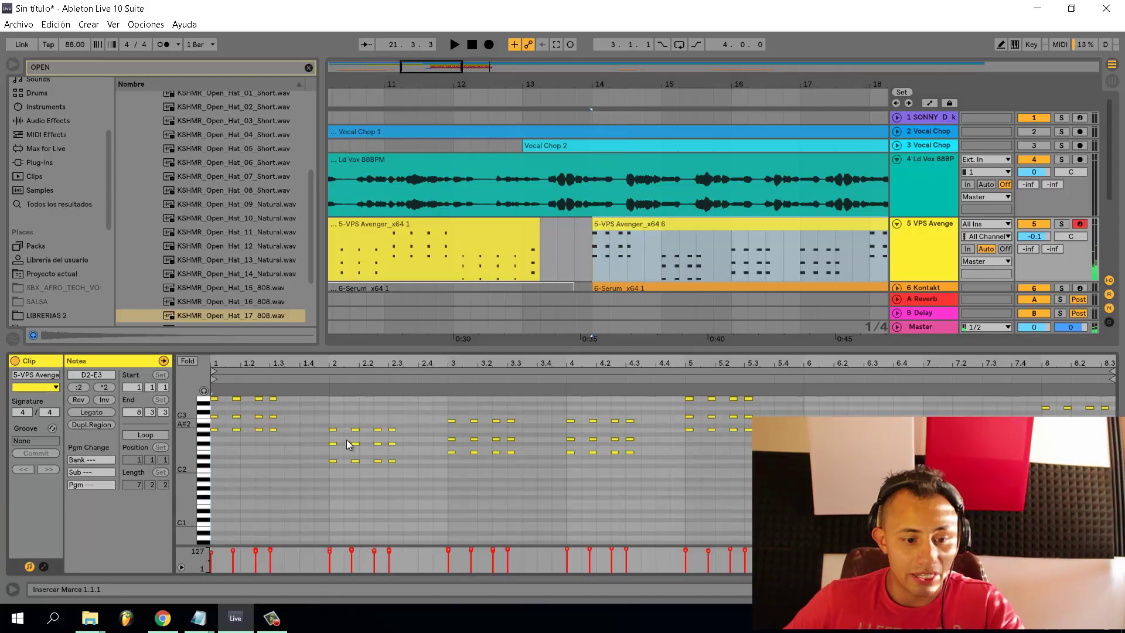
{"action": "scroll", "coordinate": [269, 423], "scroll_direction": "up", "scroll_amount": 1}
{"action": "left_click_drag", "start_coordinate": [288, 416], "coordinate": [185, 409]}
{"action": "scroll", "coordinate": [234, 428], "scroll_direction": "up", "scroll_amount": 5}
{"action": "scroll", "coordinate": [271, 417], "scroll_direction": "left", "scroll_amount": 2}
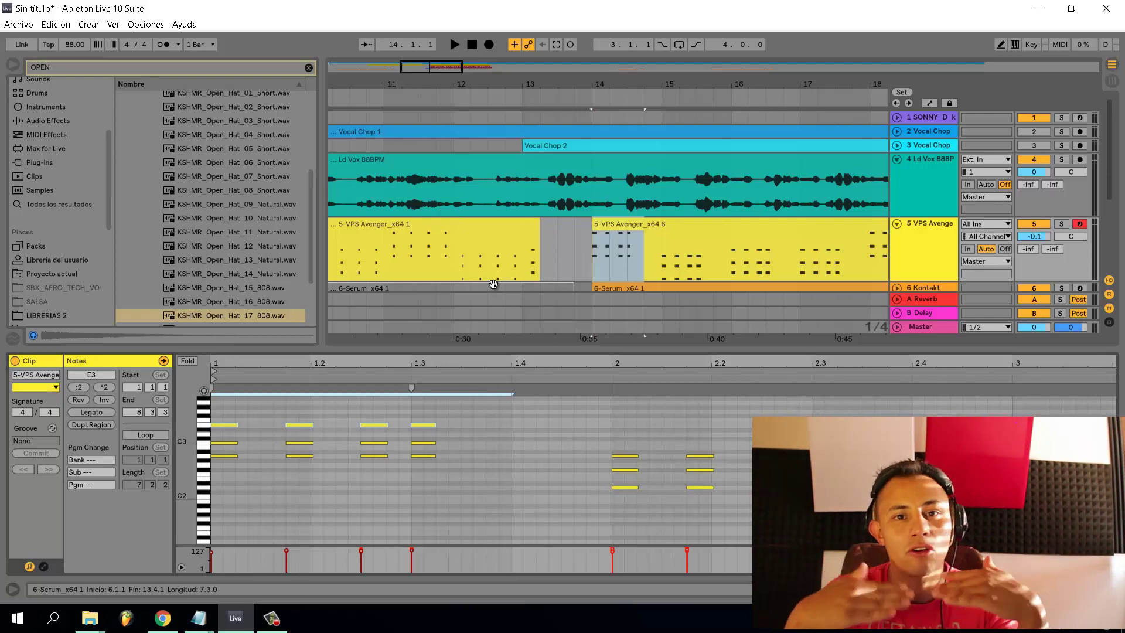
Play repeatedly from 14.1.1 to check the first chord group's E3 notes against the Ld Vox vocal
{"action": "key", "text": "space"}
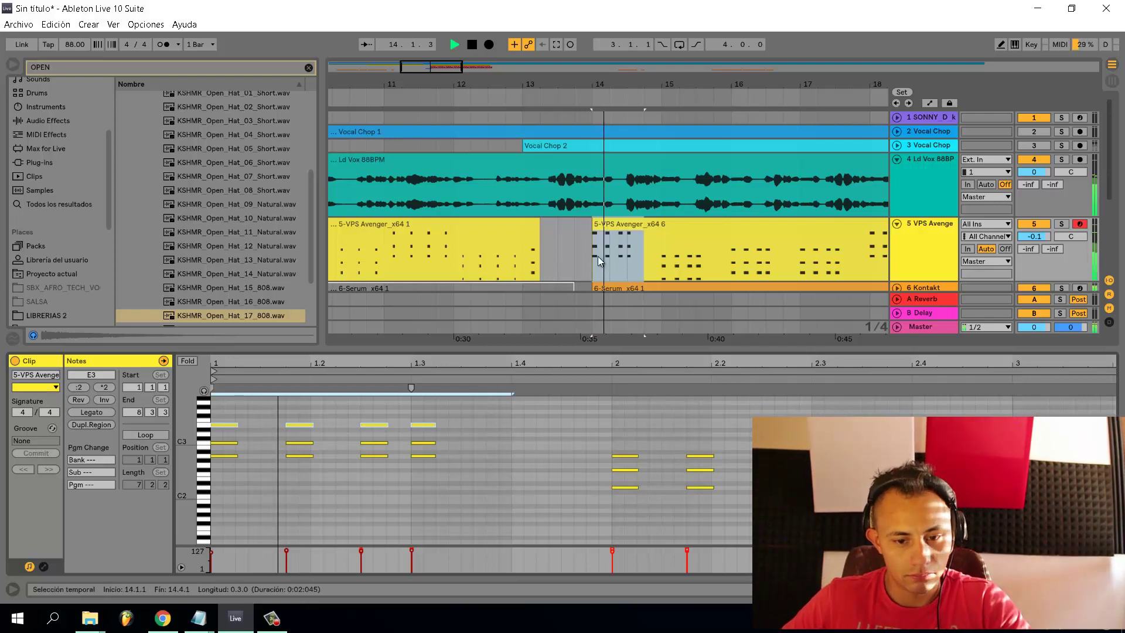
{"action": "left_click", "coordinate": [594, 258]}
{"action": "key", "text": "space"}
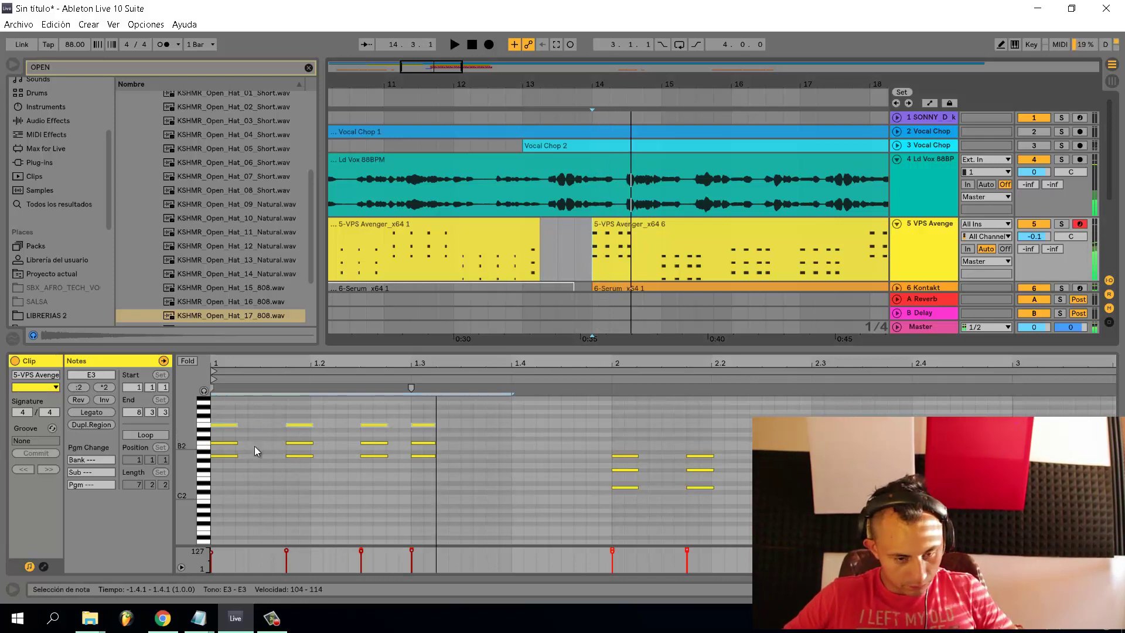
{"action": "left_click", "coordinate": [210, 425]}
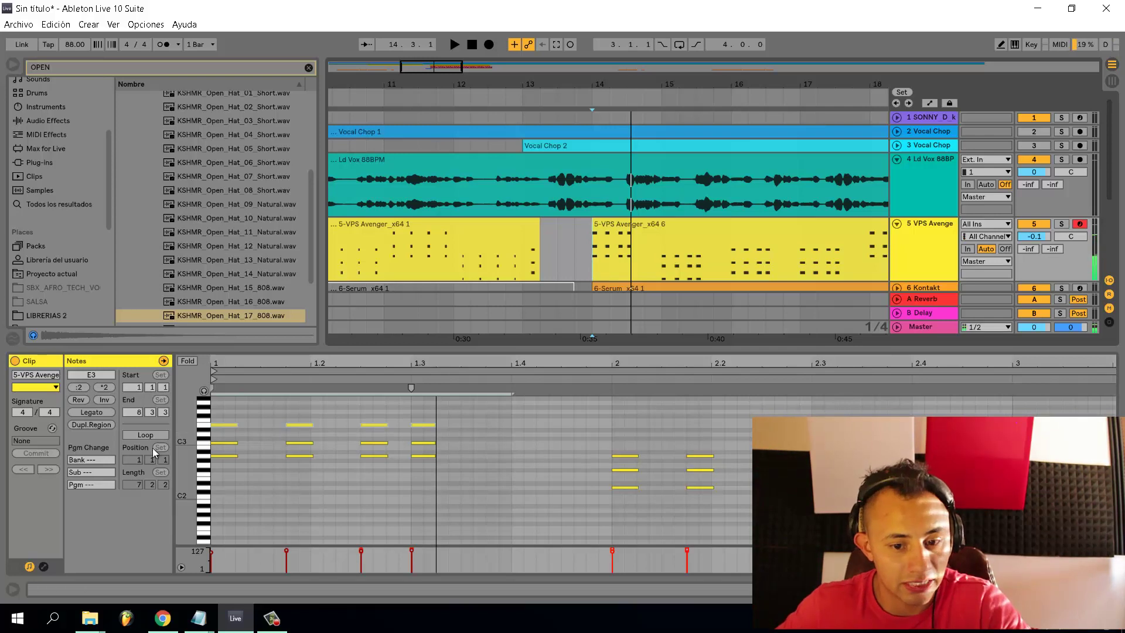
{"action": "key", "text": "space"}
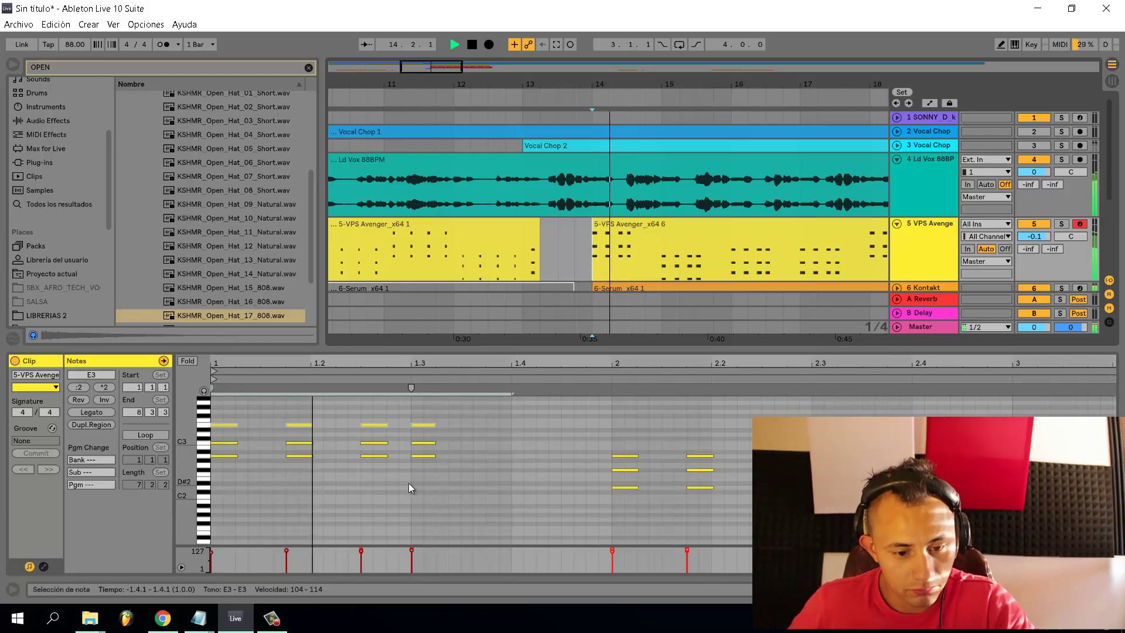
{"action": "key", "text": "space"}
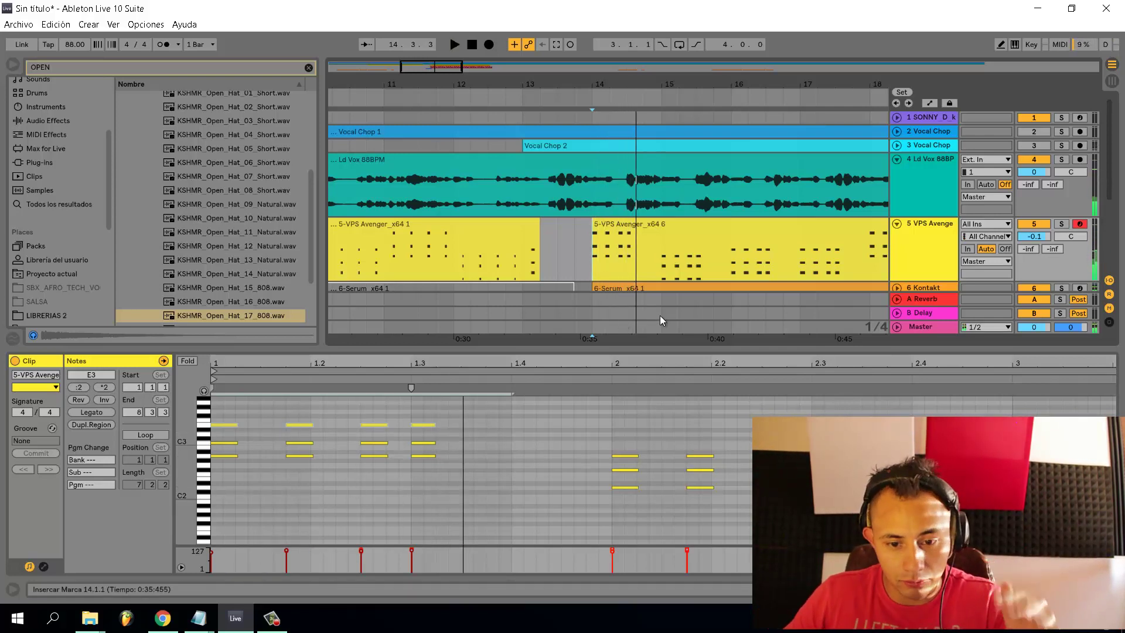
Play from 15.1.1 to compare the second chord group with the Ld Vox vocal
{"action": "key", "text": "space"}
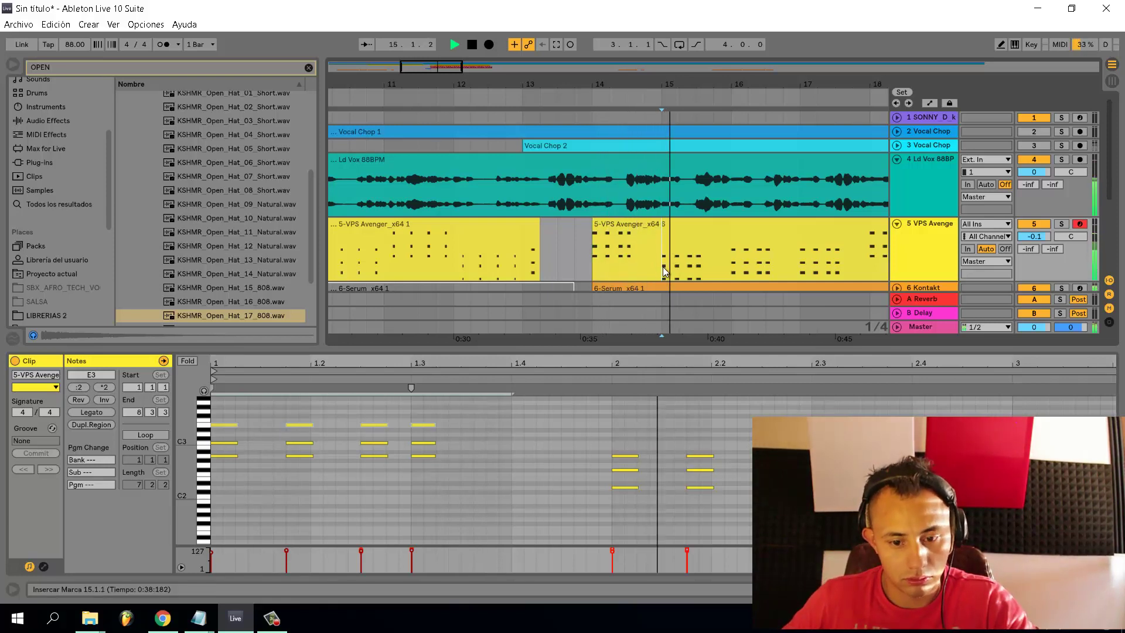
{"action": "key", "text": "space"}
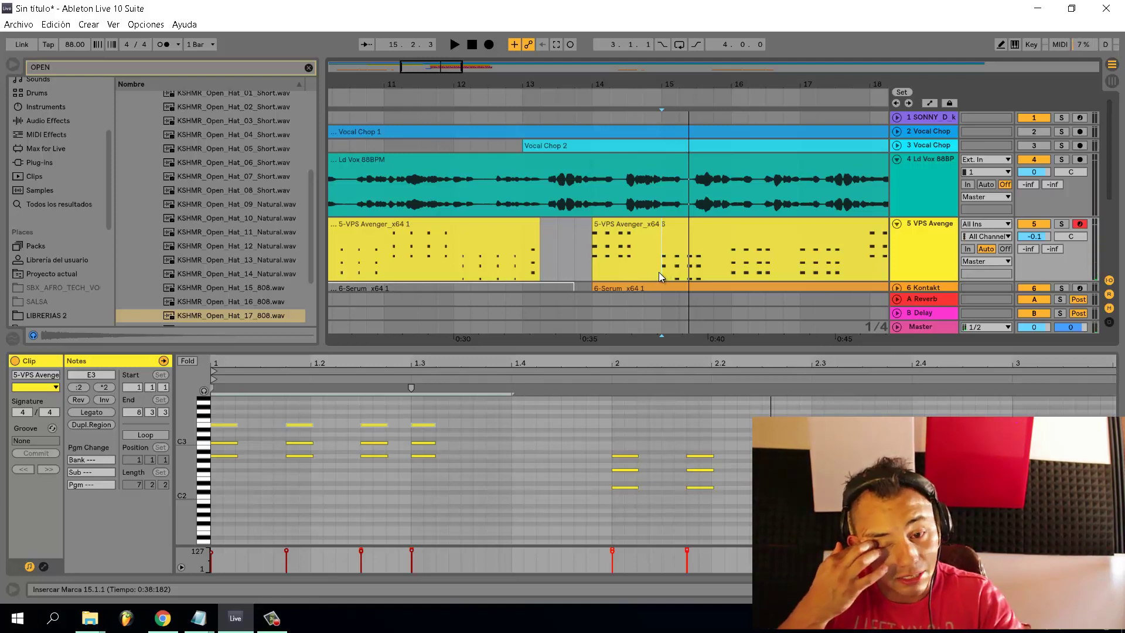
{"action": "key", "text": "space"}
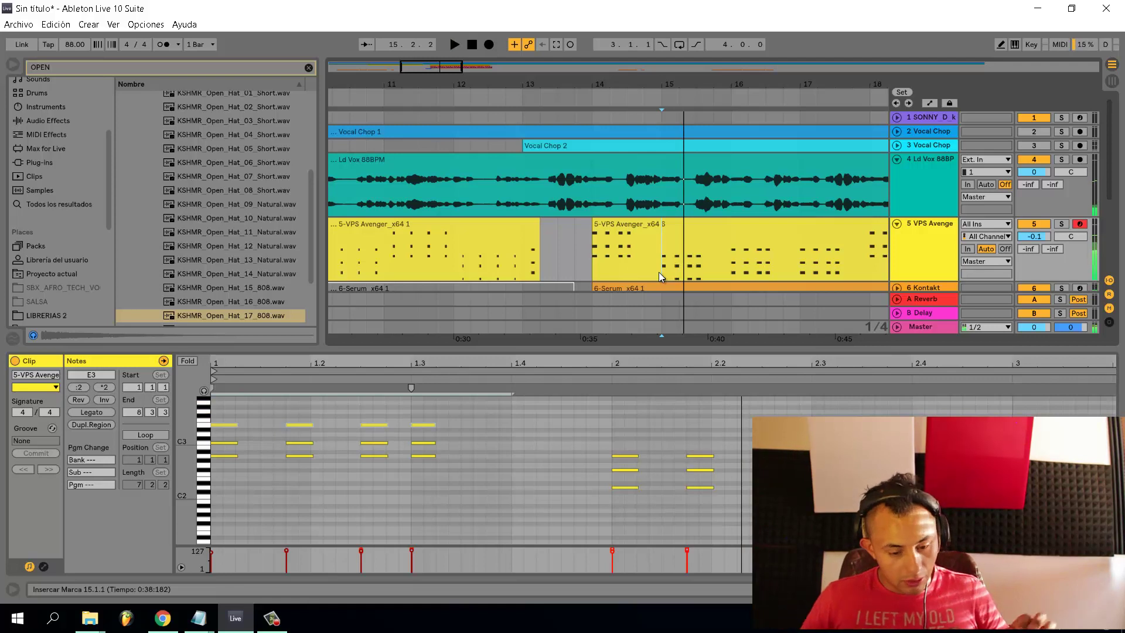
Raise the D2 notes in the second chord group of the VPS Avenger clip one octave to D3
{"action": "left_click", "coordinate": [620, 456]}
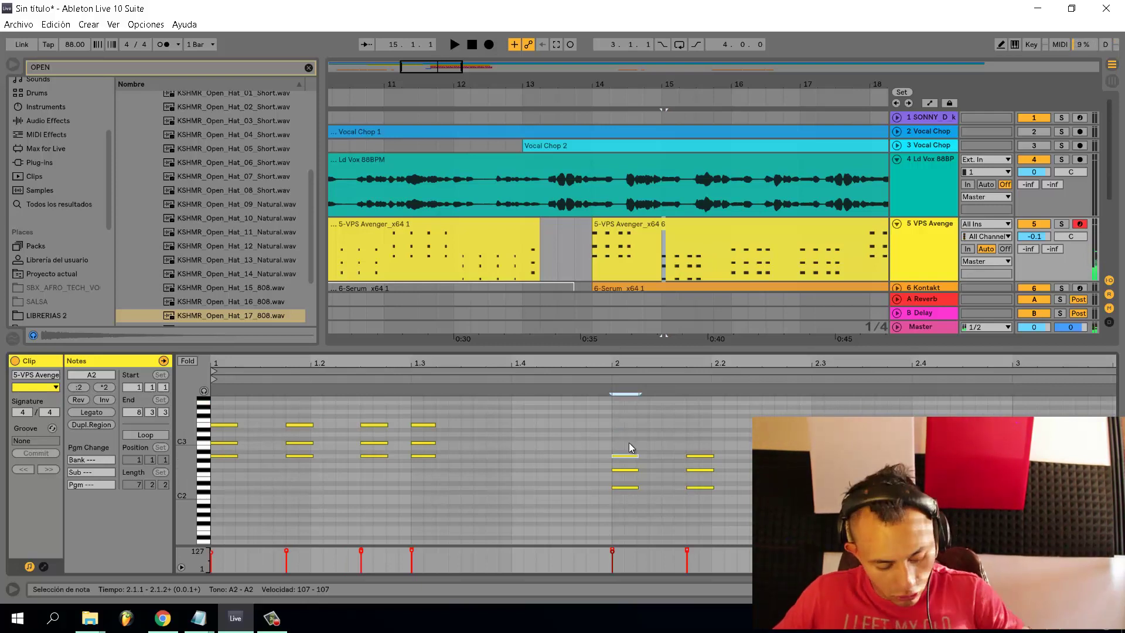
{"action": "left_click_drag", "start_coordinate": [609, 482], "coordinate": [851, 500]}
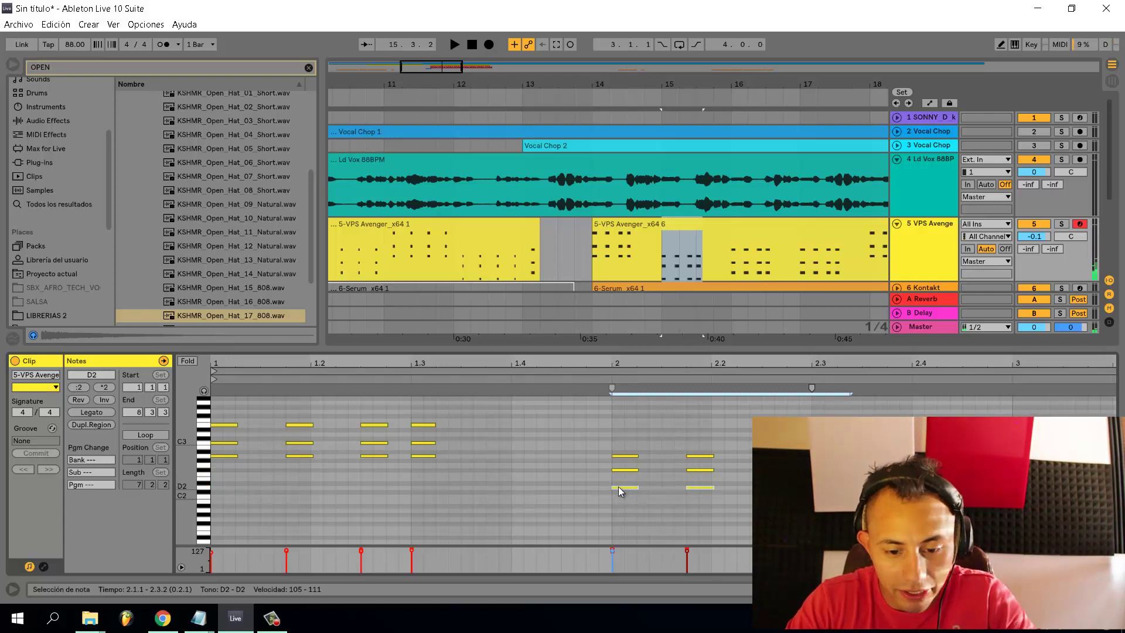
{"action": "key", "text": "shift+Up"}
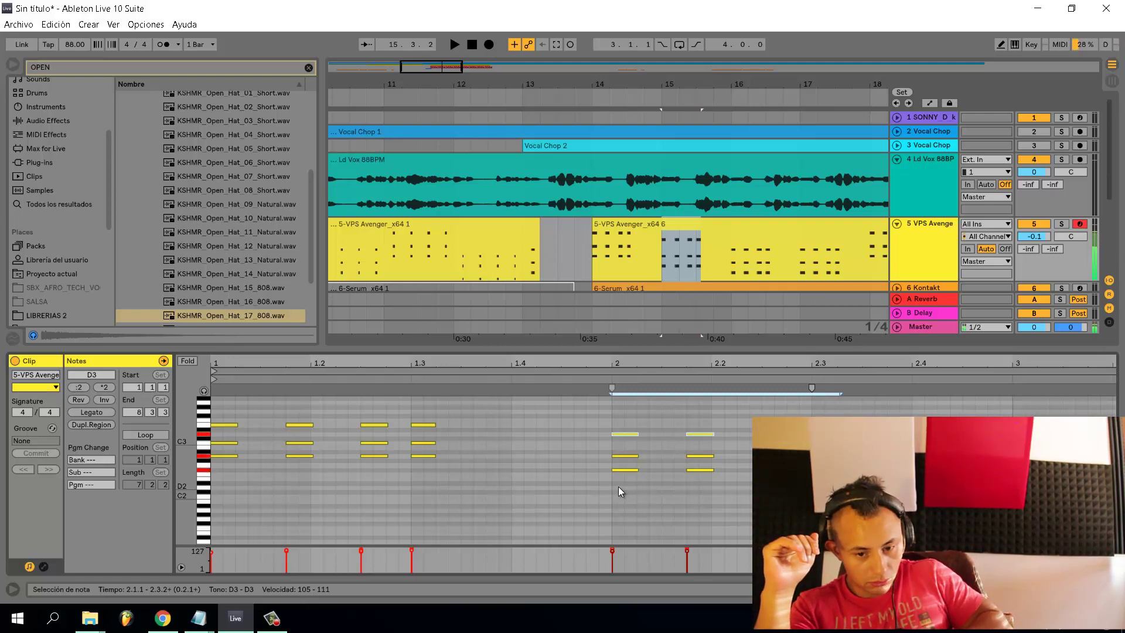
Play the revised VPS Avenger chords with the vocal from 14.1.1, and check the third chord group from 16.1.1
{"action": "left_click", "coordinate": [592, 272]}
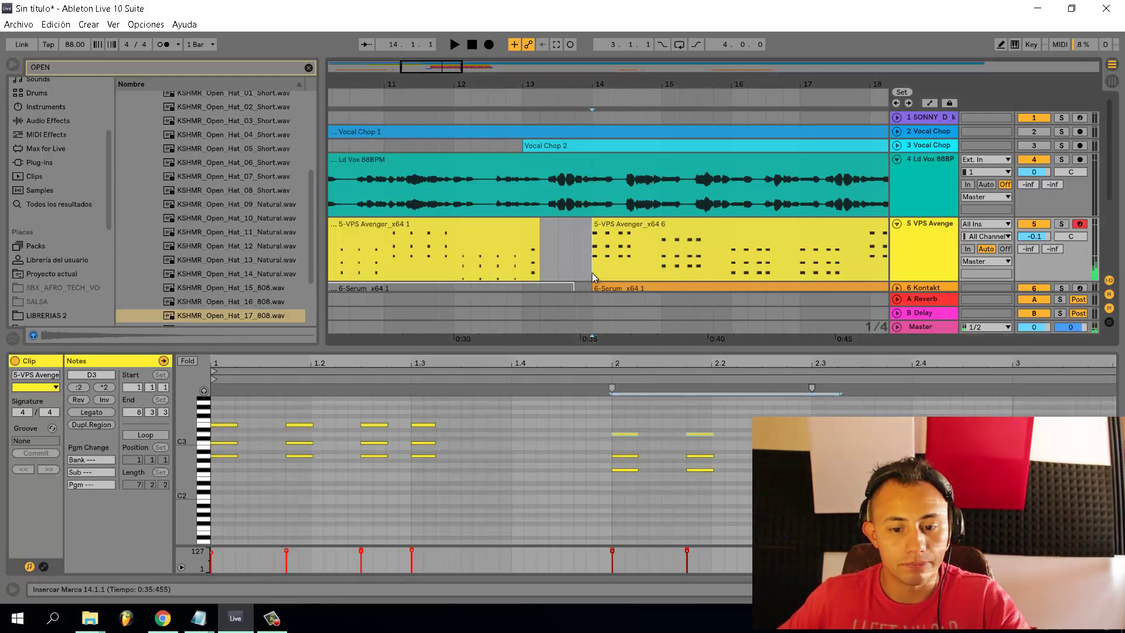
{"action": "key", "text": "space"}
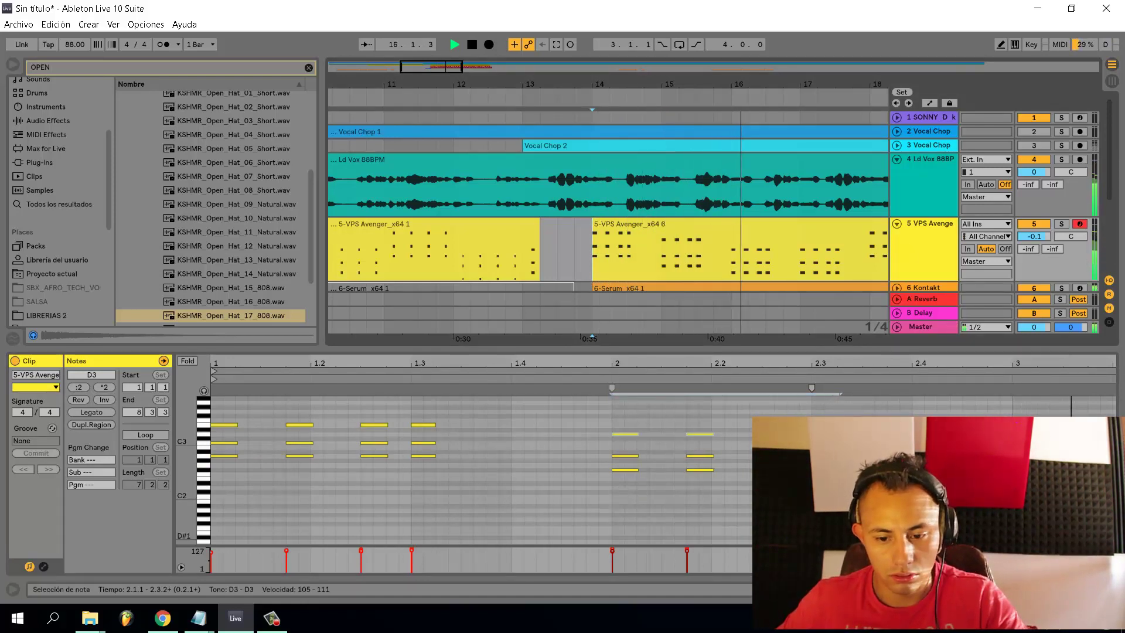
{"action": "scroll", "coordinate": [791, 490], "scroll_direction": "right", "scroll_amount": 5}
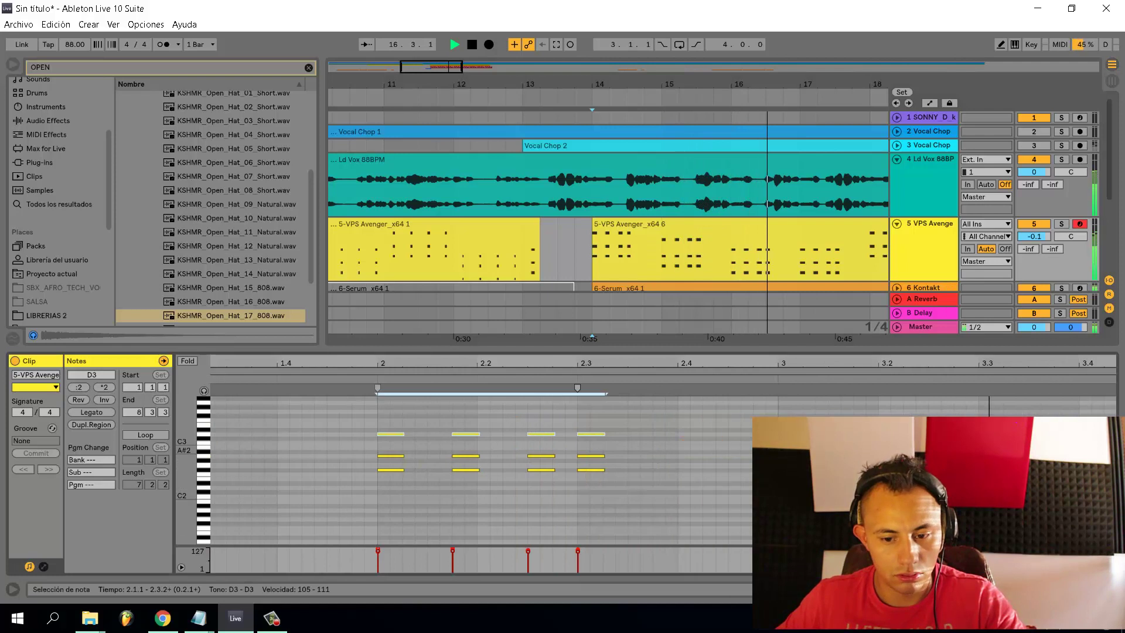
{"action": "left_click", "coordinate": [703, 462]}
{"action": "scroll", "coordinate": [697, 451], "scroll_direction": "down", "scroll_amount": 5}
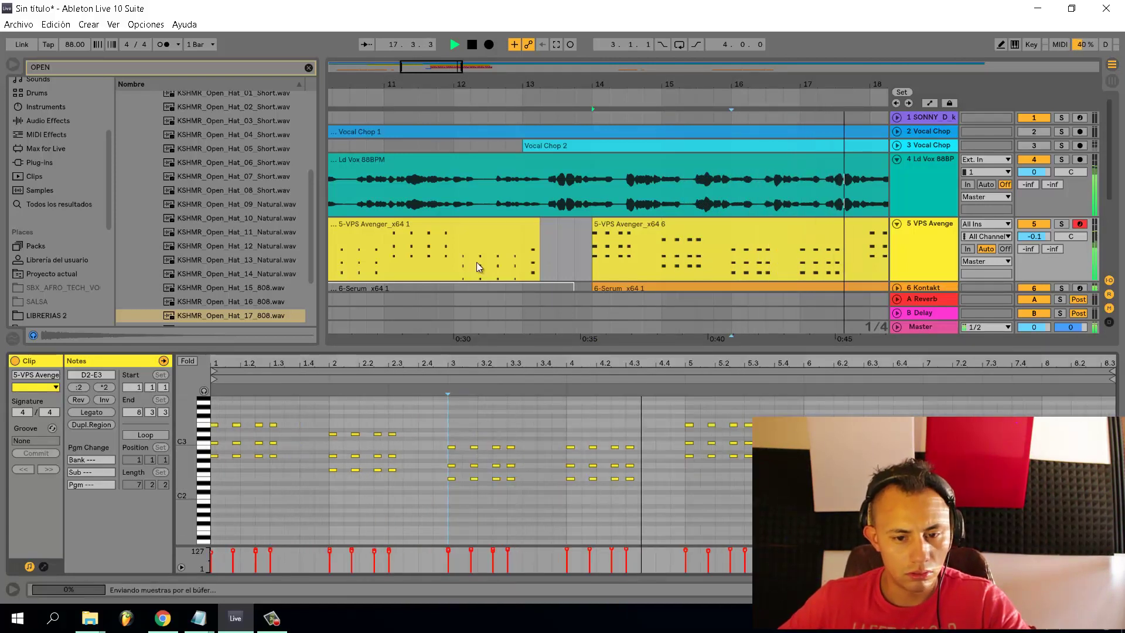
{"action": "left_click", "coordinate": [562, 265]}
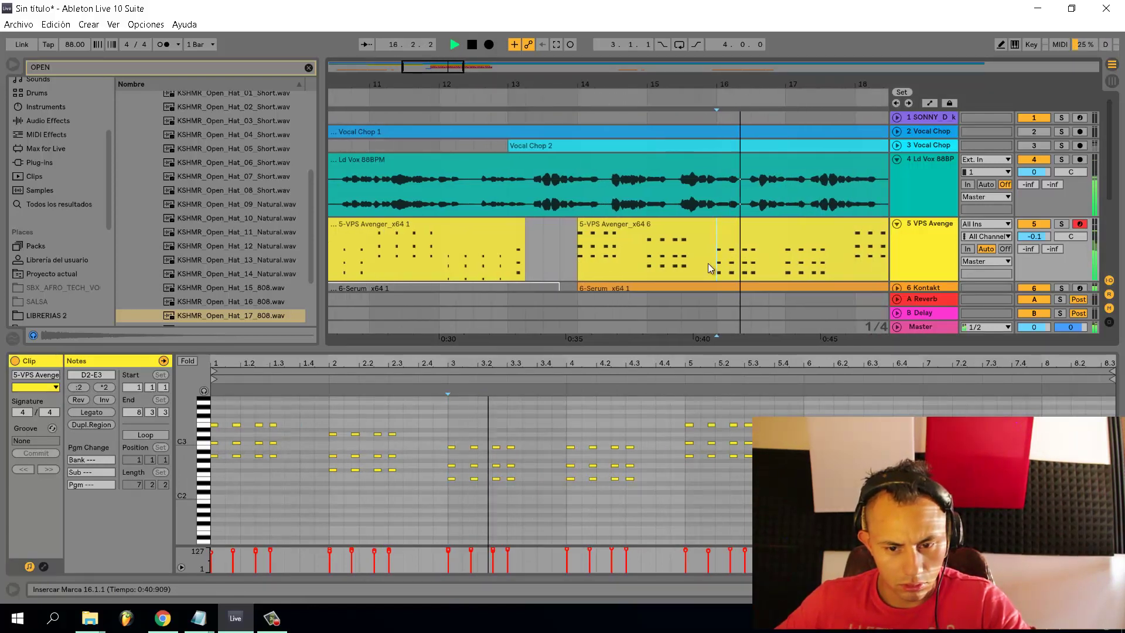
Stop playback and delete the VPS Avenger chords from 16.1.1 to 17.1.1
{"action": "key", "text": "space"}
{"action": "left_click_drag", "start_coordinate": [717, 266], "coordinate": [788, 266]}
{"action": "key", "text": "Delete"}
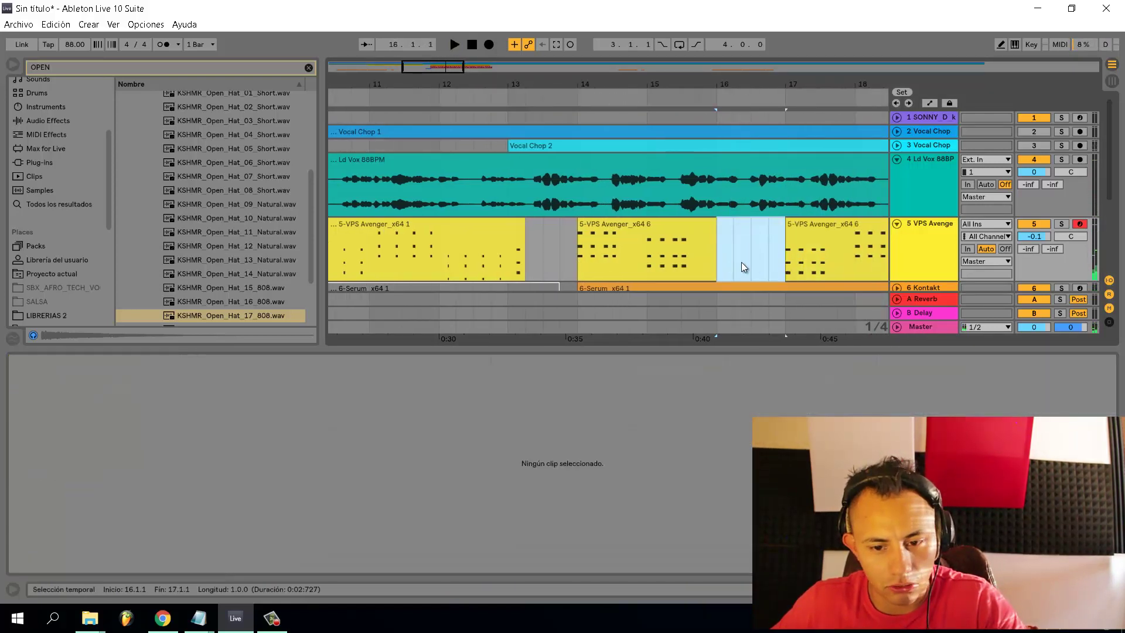
Play the Ld Vox vocal from 16.1.1 over the emptied bar on the VPS Avenger track
{"action": "left_click", "coordinate": [718, 263]}
{"action": "scroll", "coordinate": [718, 263], "scroll_direction": "up", "scroll_amount": 2}
{"action": "key", "text": "space"}
{"action": "key", "text": "space"}
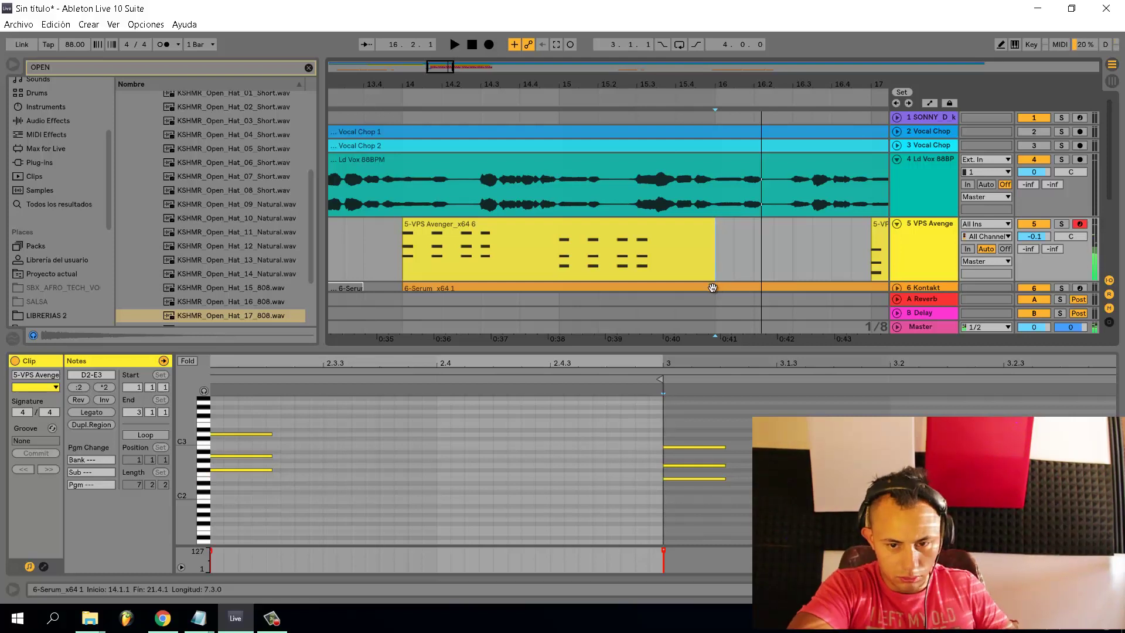
{"action": "key", "text": "space"}
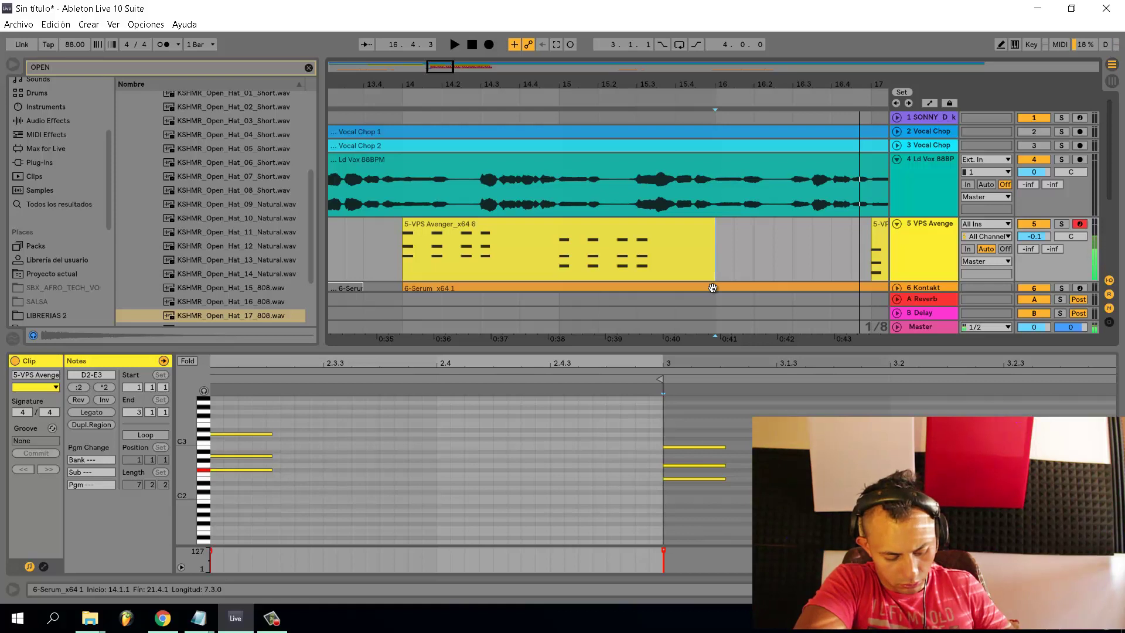
Play the arrangement around bar 16 several times to rehearse chords for the gap on the VPS Avenger track
{"action": "key", "text": "space"}
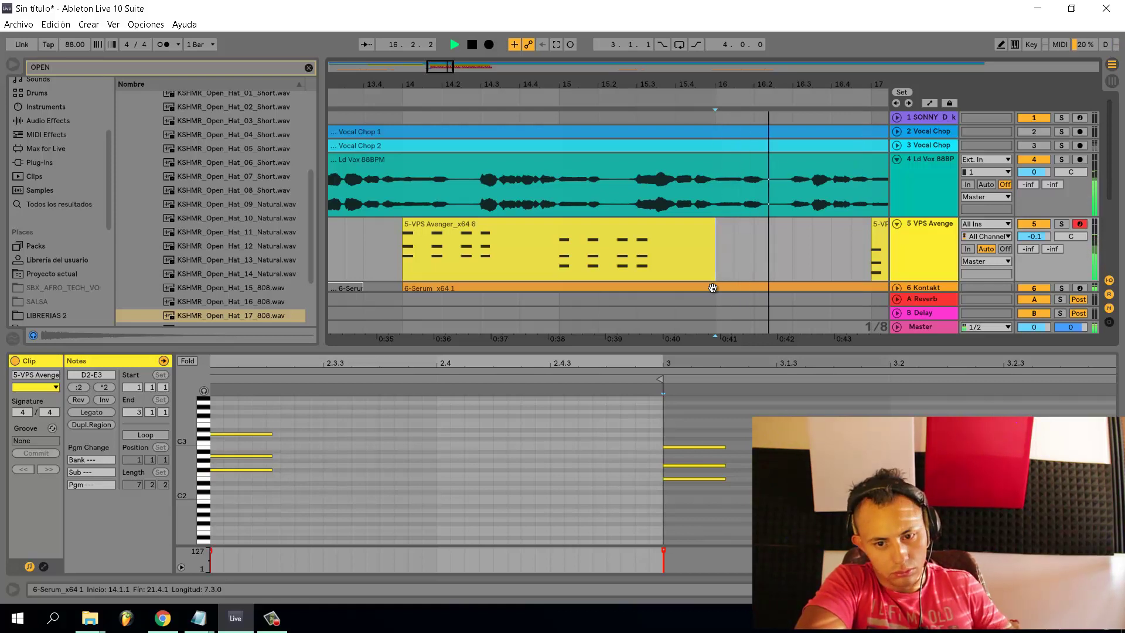
{"action": "key", "text": "space"}
{"action": "key", "text": "space"}
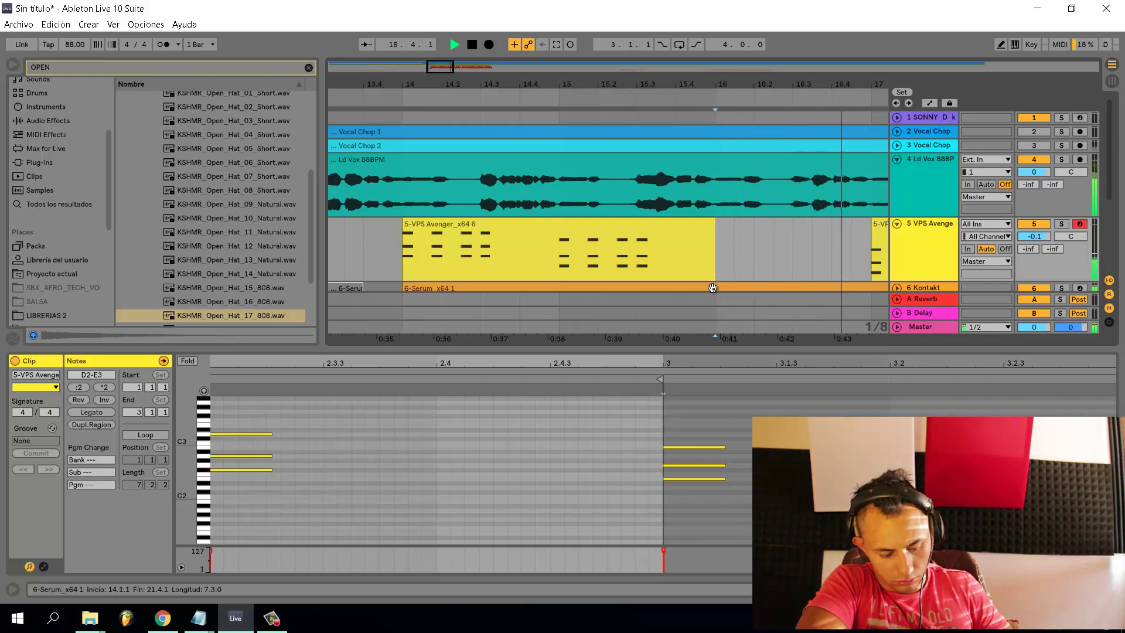
{"action": "key", "text": "space"}
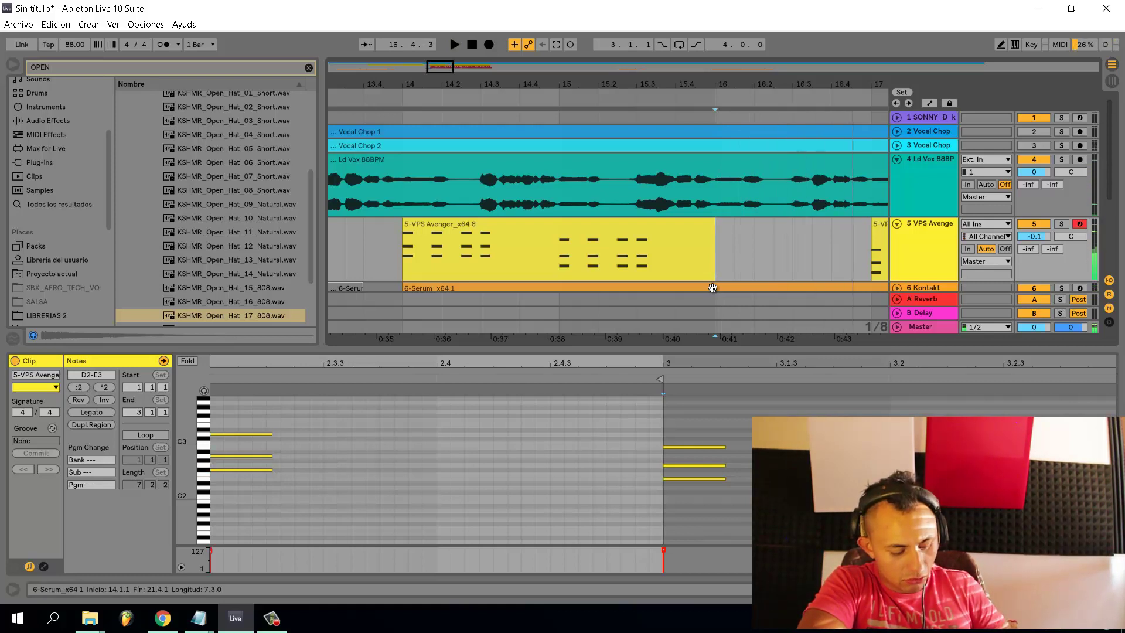
{"action": "key", "text": "space"}
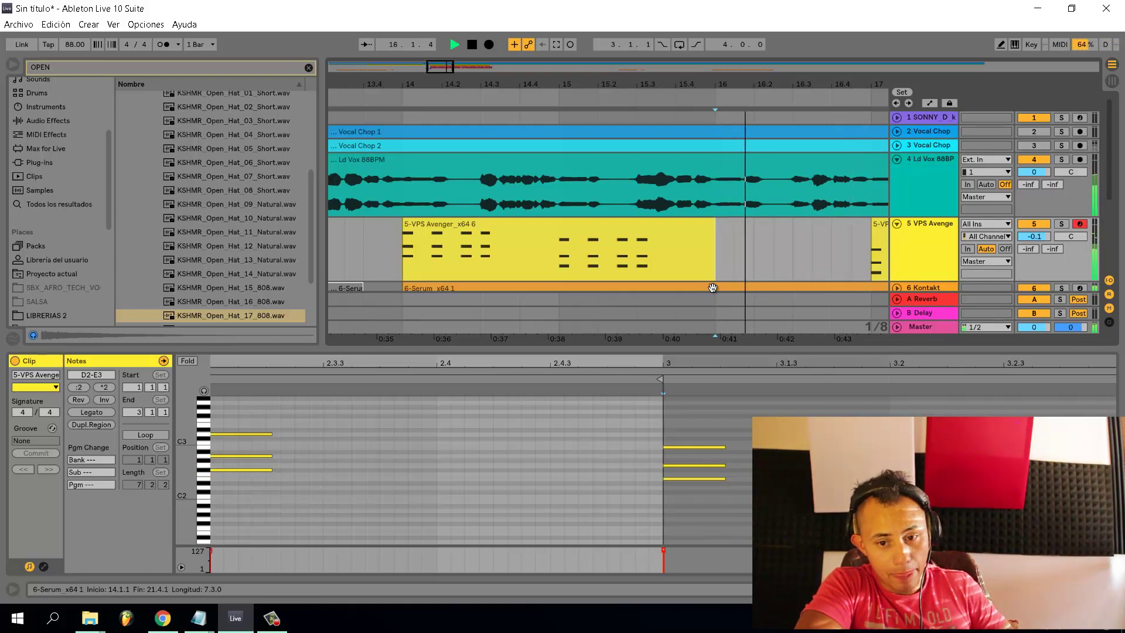
{"action": "key", "text": "space"}
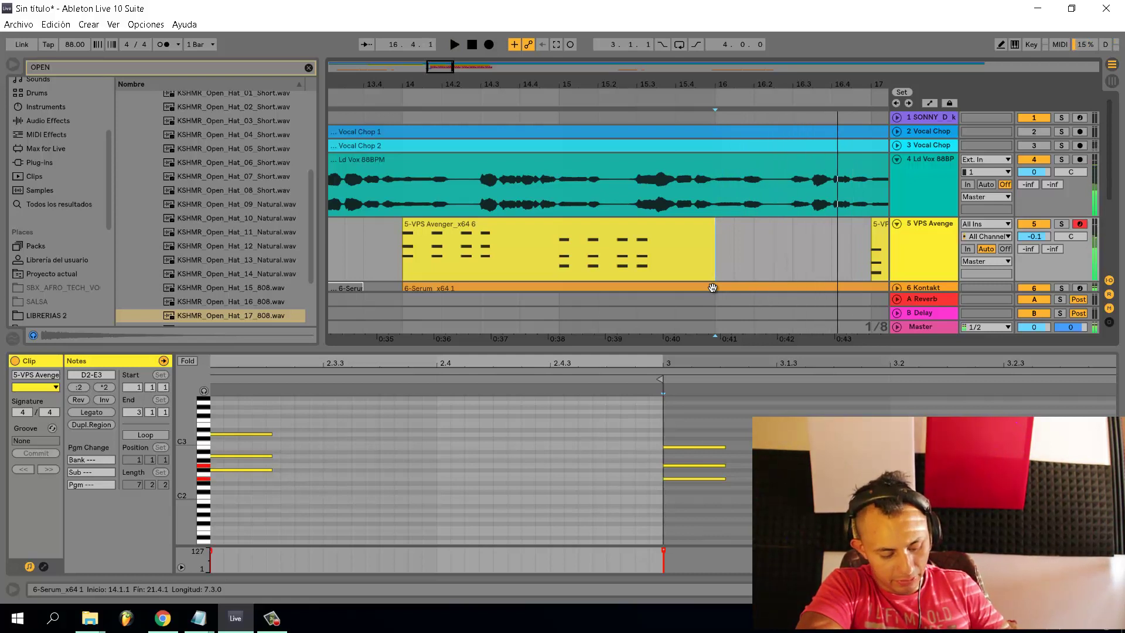
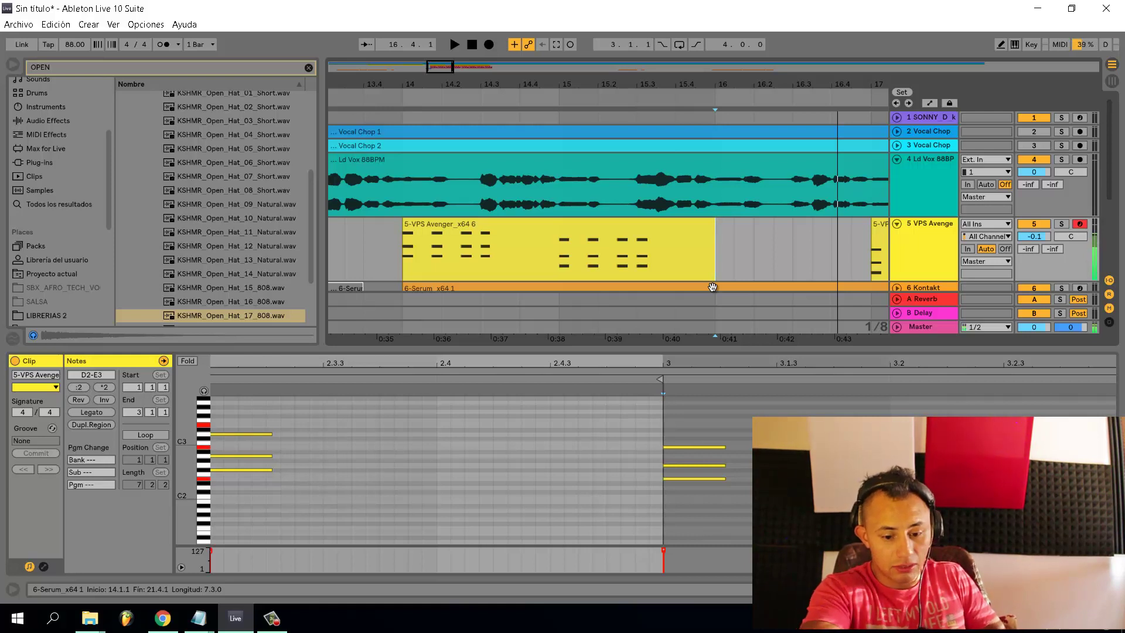
Record a MIDI chord clip on the VPS Avenger track from bar 16 to fill the gap, and play it back
{"action": "key", "text": "F9"}
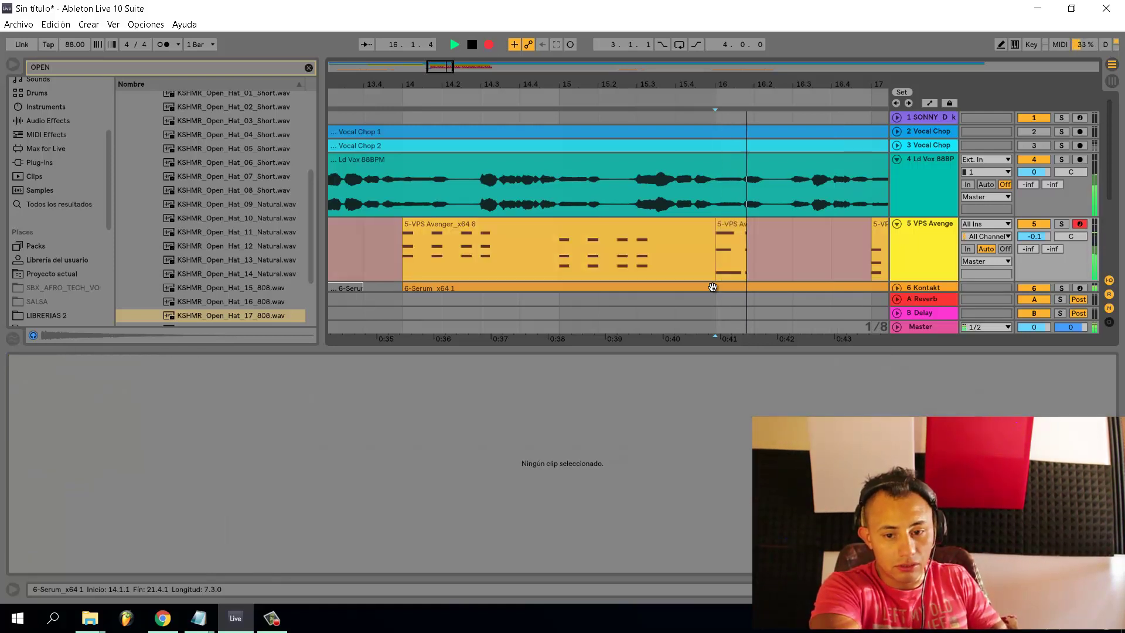
{"action": "key", "text": "space"}
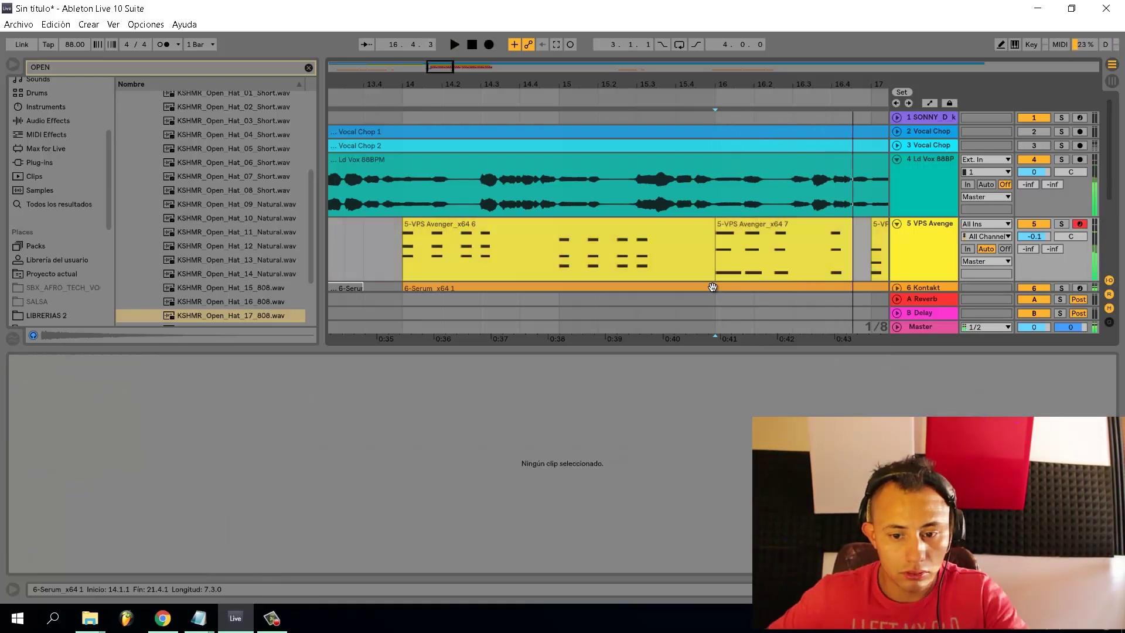
{"action": "left_click", "coordinate": [764, 226]}
{"action": "key", "text": "space"}
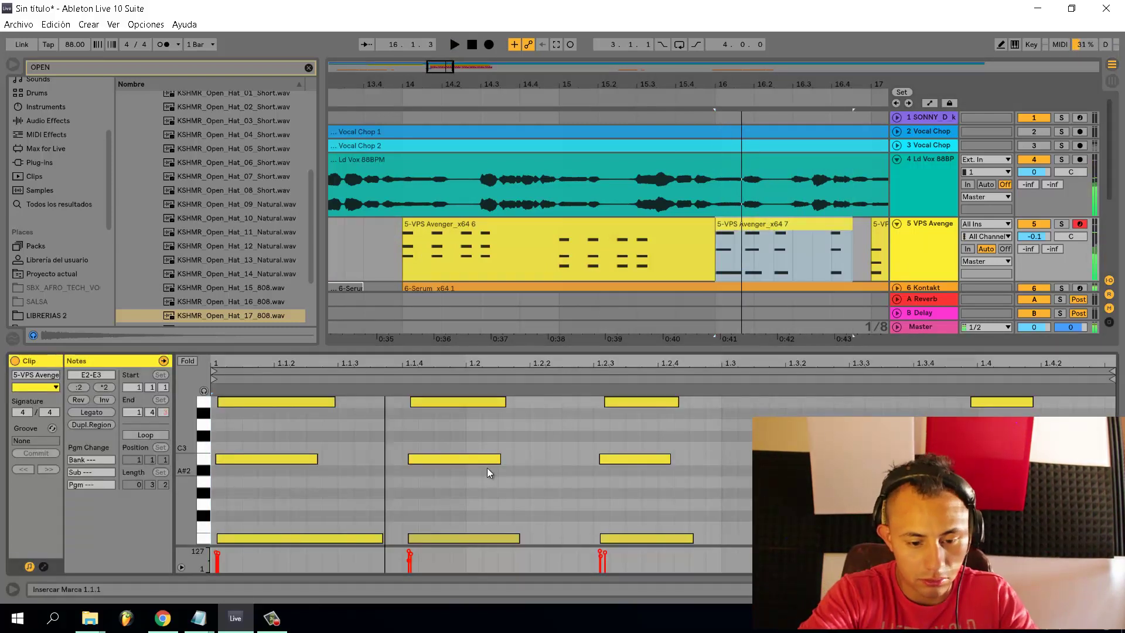
Quantize all notes in the newly recorded VPS Avenger clip and delete its E3 notes
{"action": "key", "text": "ctrl+a"}
{"action": "left_click", "coordinate": [203, 402]}
{"action": "key", "text": "space"}
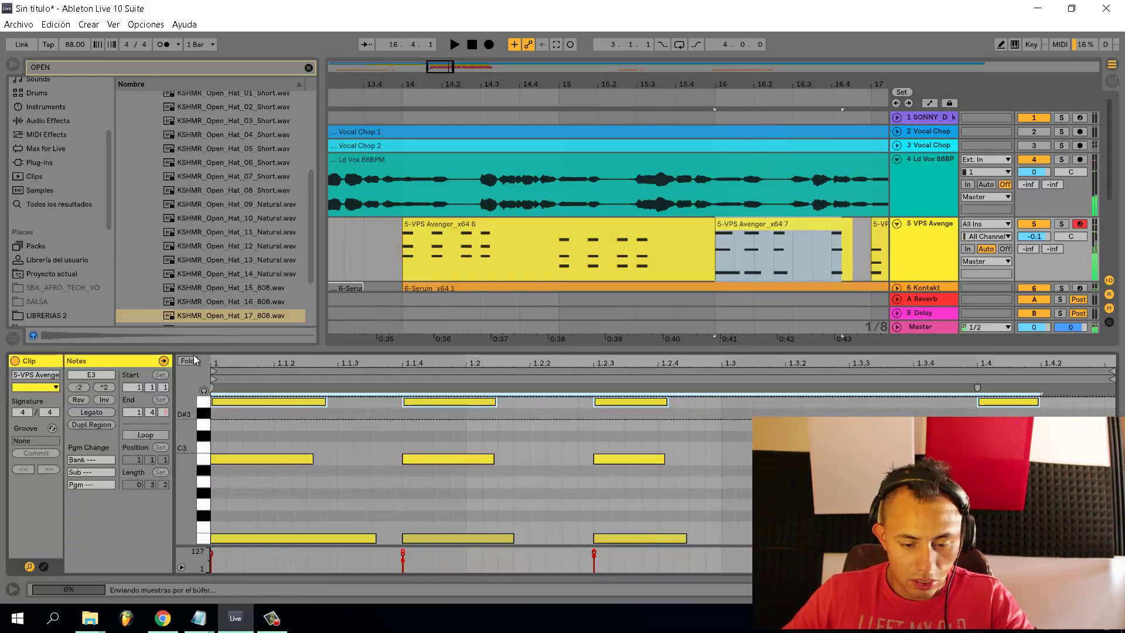
{"action": "key", "text": "Delete"}
Play back the edited chords from bar 16 and their transition into the clip at bar 17
{"action": "key", "text": "space"}
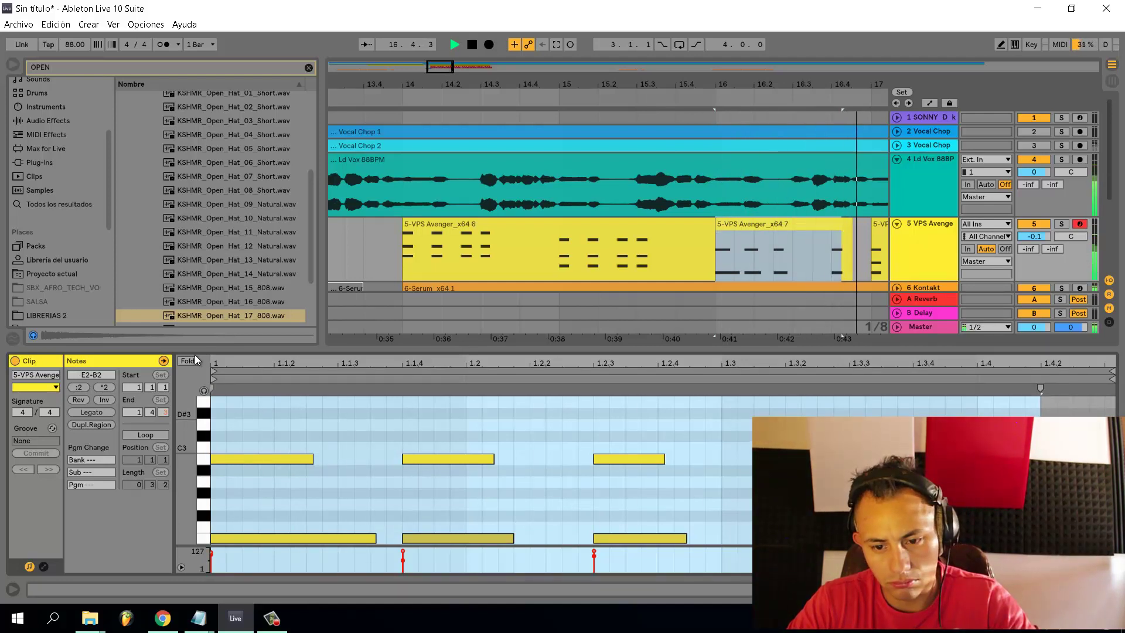
{"action": "left_click_drag", "start_coordinate": [664, 176], "coordinate": [547, 223]}
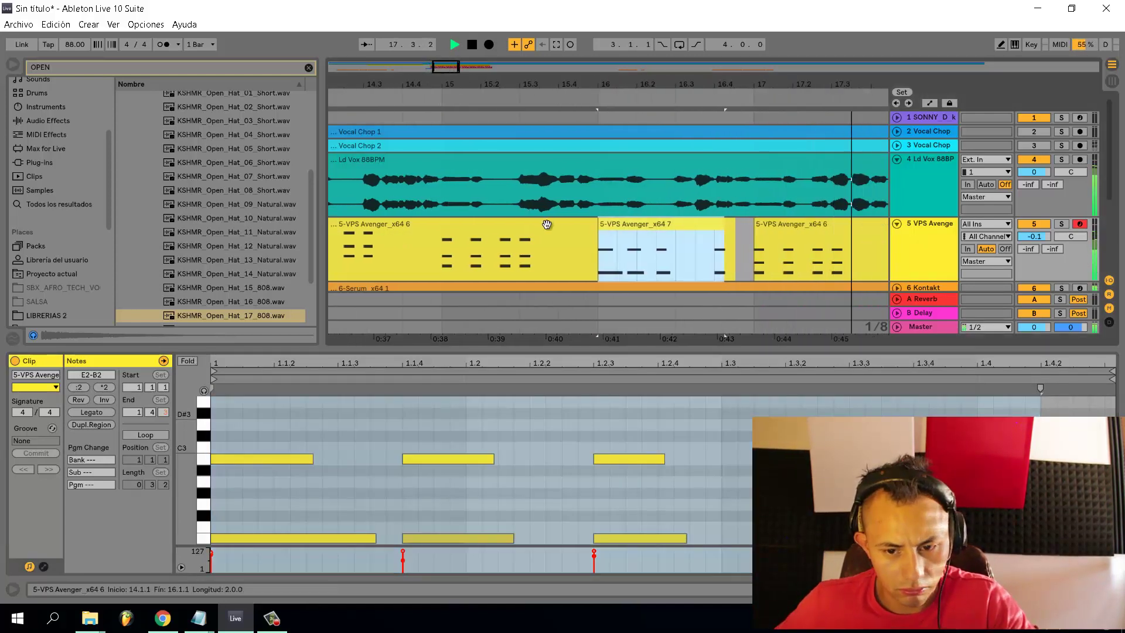
{"action": "left_click", "coordinate": [756, 266]}
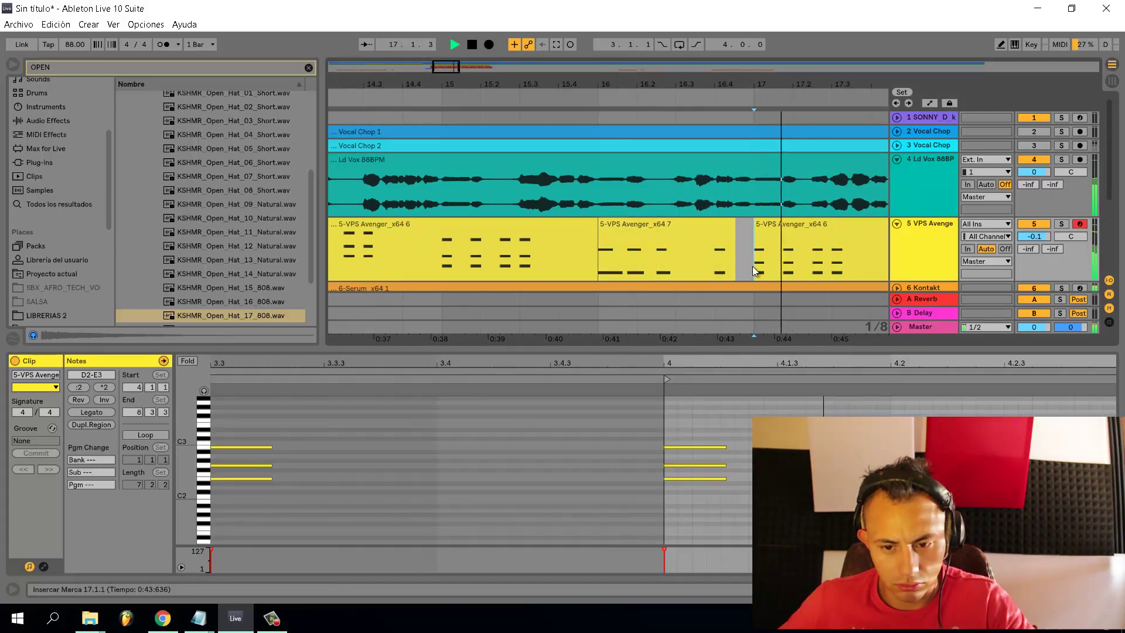
{"action": "key", "text": "space"}
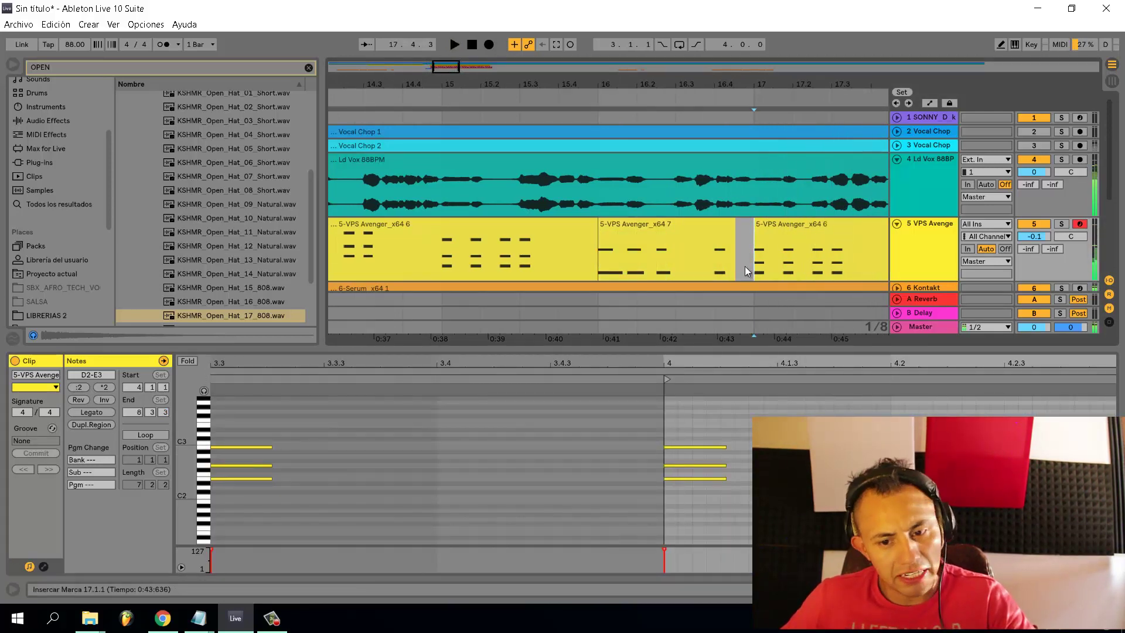
Split the VPS Avenger clip that starts at bar 17 at bar 18
{"action": "scroll", "coordinate": [744, 266], "scroll_direction": "down", "scroll_amount": 3}
{"action": "left_click", "coordinate": [816, 261]}
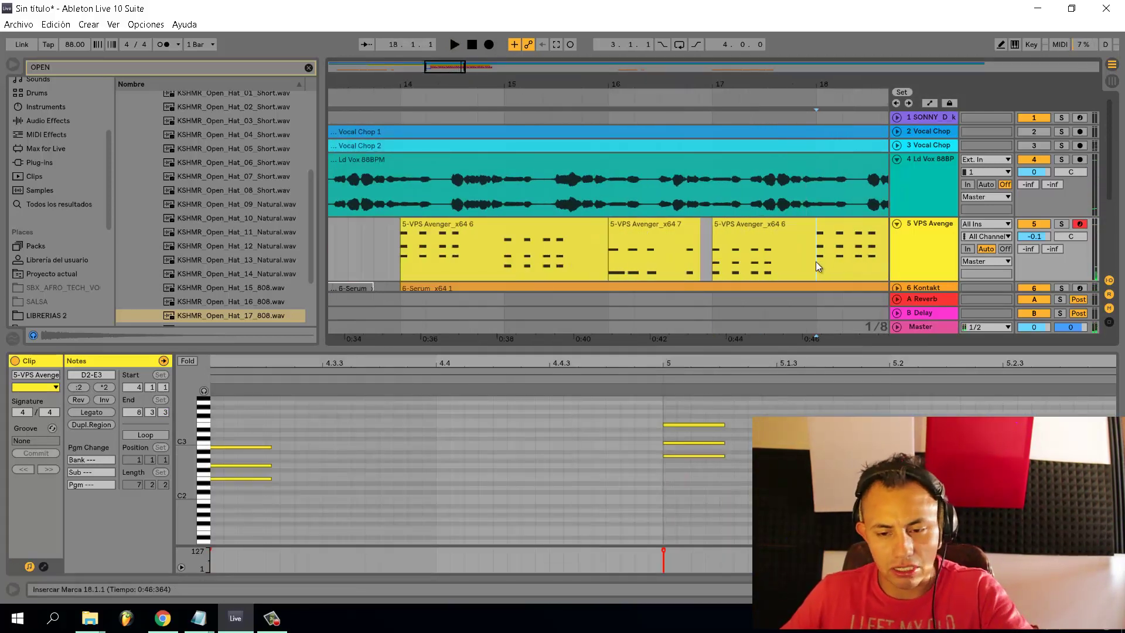
{"action": "scroll", "coordinate": [803, 252], "scroll_direction": "down", "scroll_amount": 3}
{"action": "scroll", "coordinate": [795, 246], "scroll_direction": "right", "scroll_amount": 2}
{"action": "left_click", "coordinate": [762, 258]}
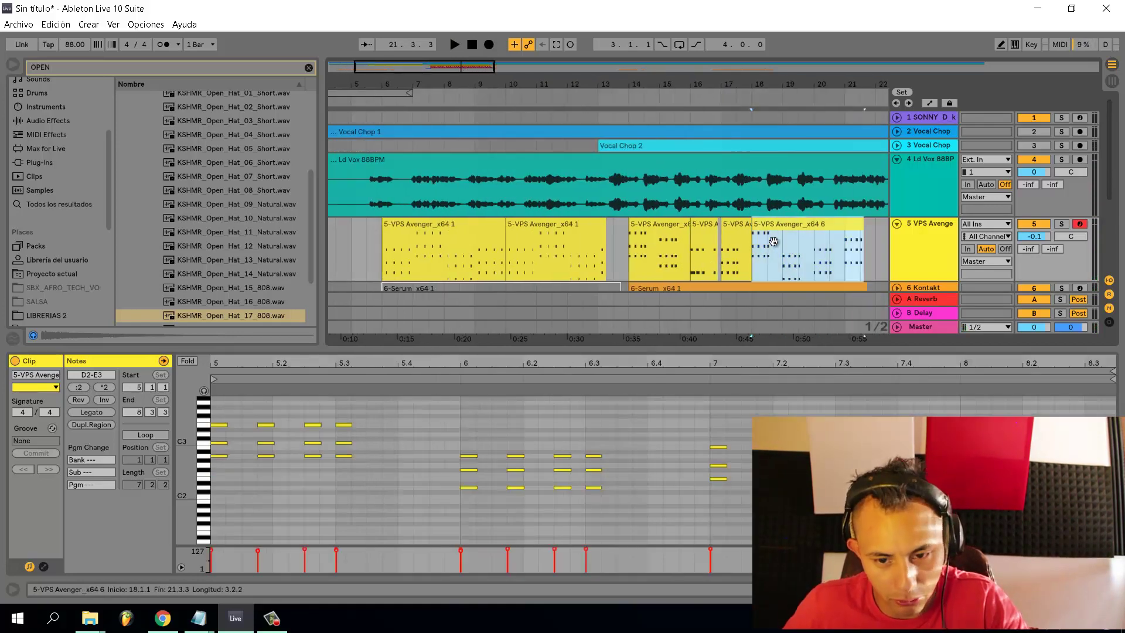
Consolidate the VPS Avenger clips between bars 14 and 18 into a single clip
{"action": "left_click", "coordinate": [667, 238]}
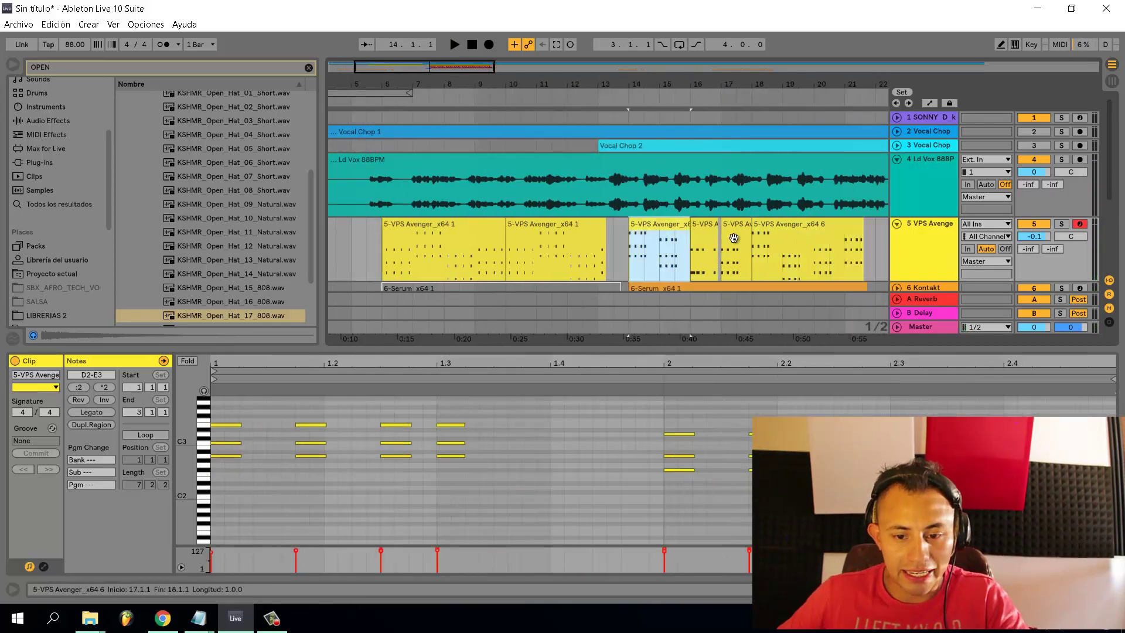
{"action": "left_click", "coordinate": [734, 238], "text": "shift"}
{"action": "key", "text": "ctrl+j"}
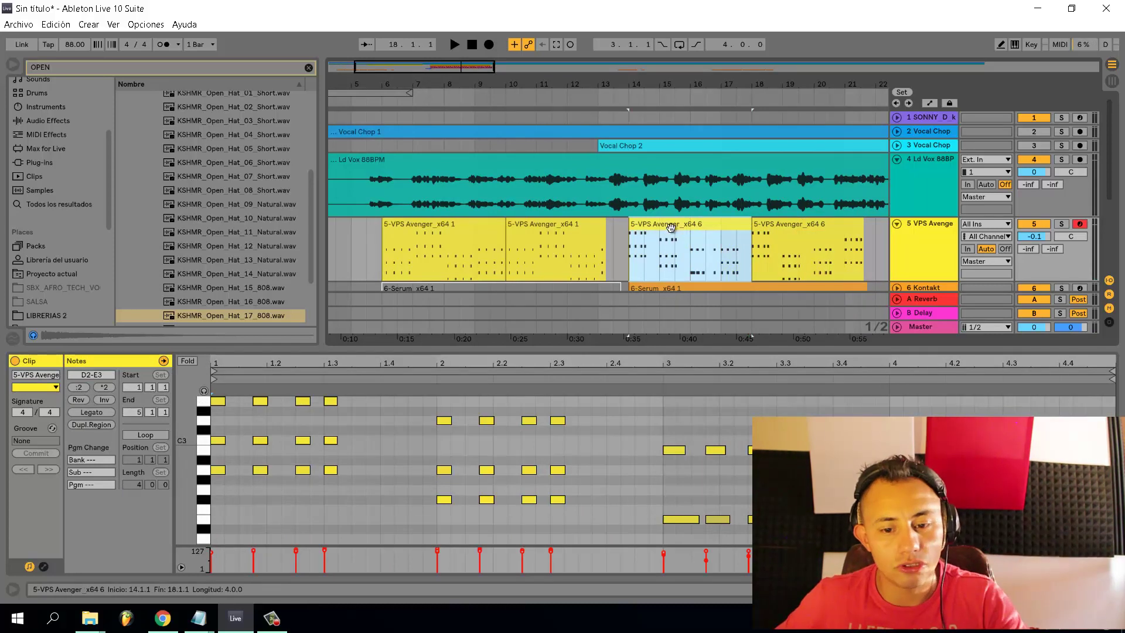
Examine the D3 and A2 chord notes in the second bar of the consolidated VPS Avenger clip
{"action": "left_click_drag", "start_coordinate": [591, 435], "coordinate": [425, 397]}
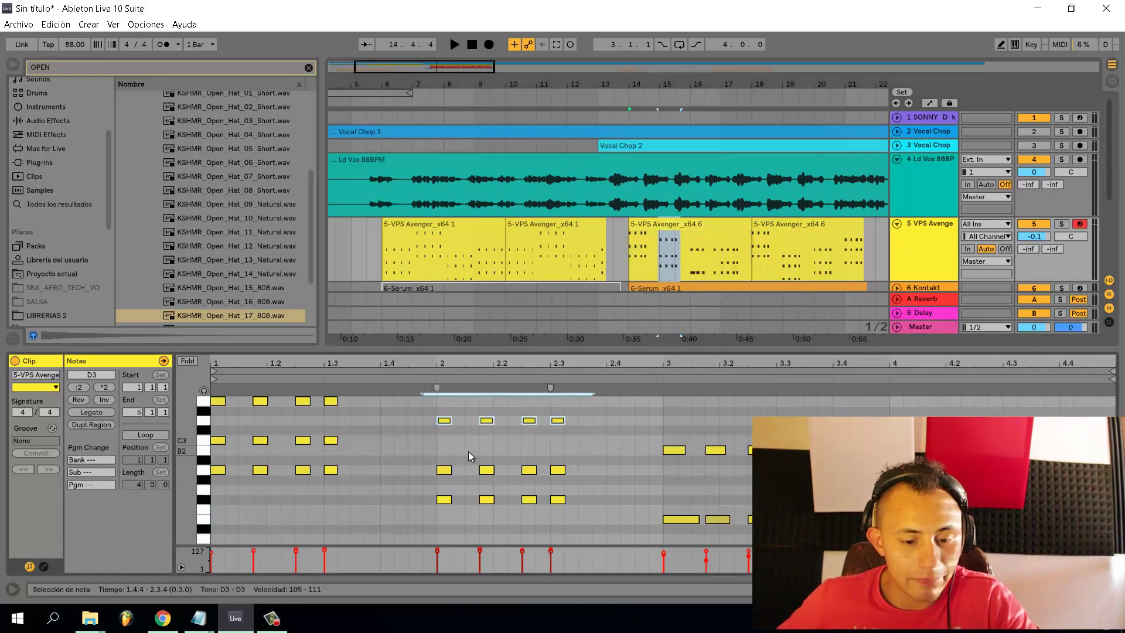
{"action": "scroll", "coordinate": [444, 449], "scroll_direction": "down", "scroll_amount": 1}
{"action": "scroll", "coordinate": [439, 431], "scroll_direction": "up", "scroll_amount": 1}
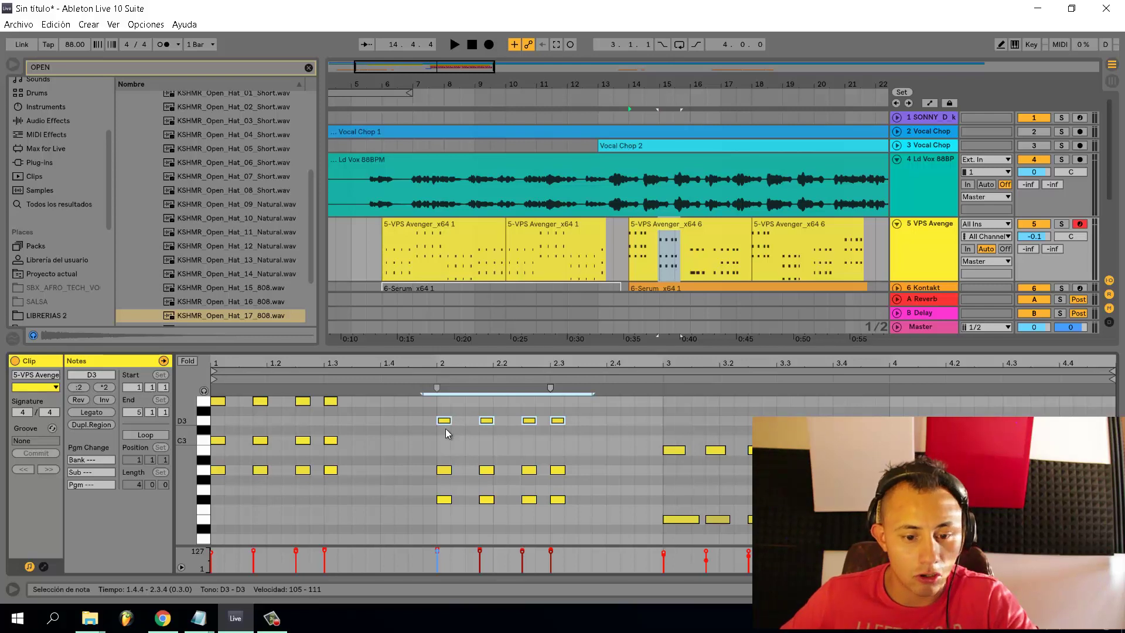
{"action": "left_click", "coordinate": [443, 471]}
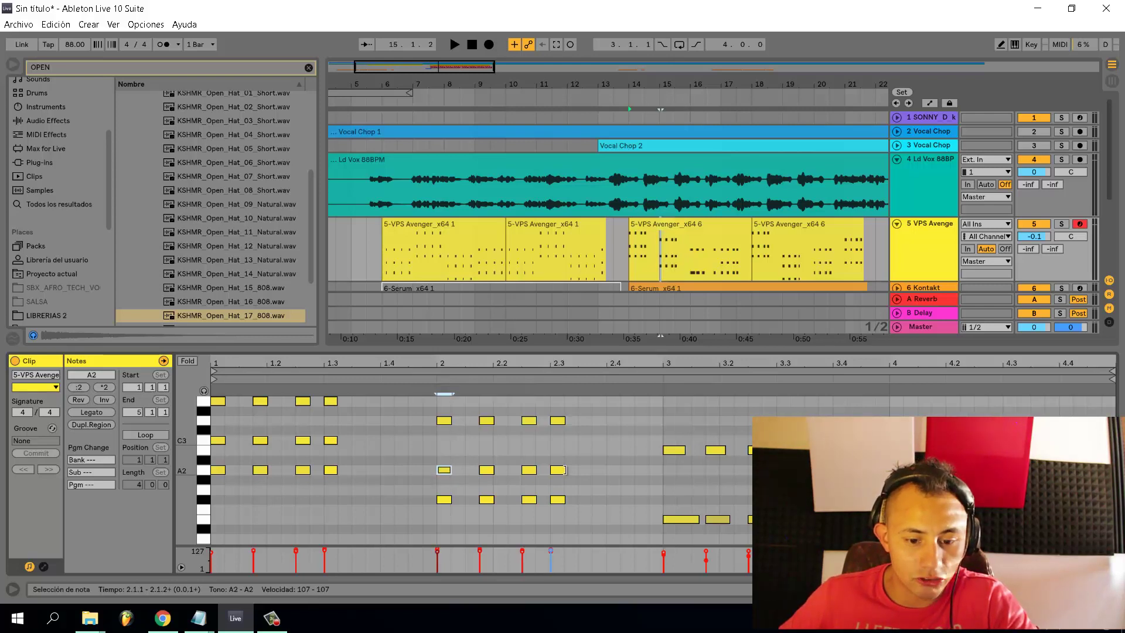
{"action": "left_click", "coordinate": [627, 262]}
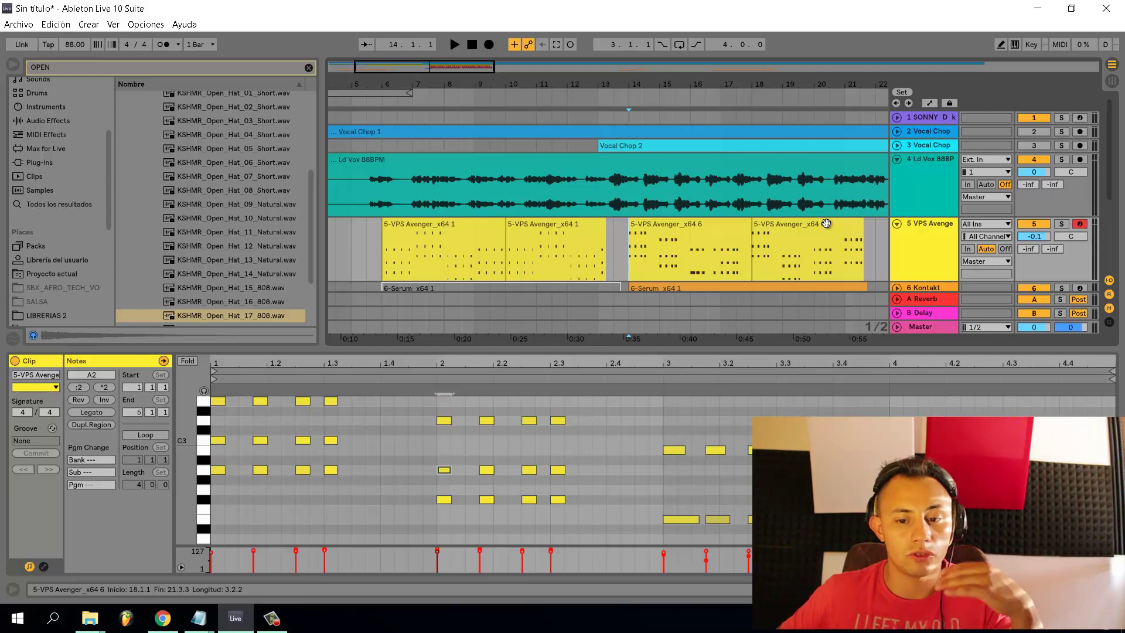
Raise the four D2 notes at clip bar 6 by one octave to D3 in the VPS Avenger clip starting at bar 18
{"action": "double_click", "coordinate": [809, 251]}
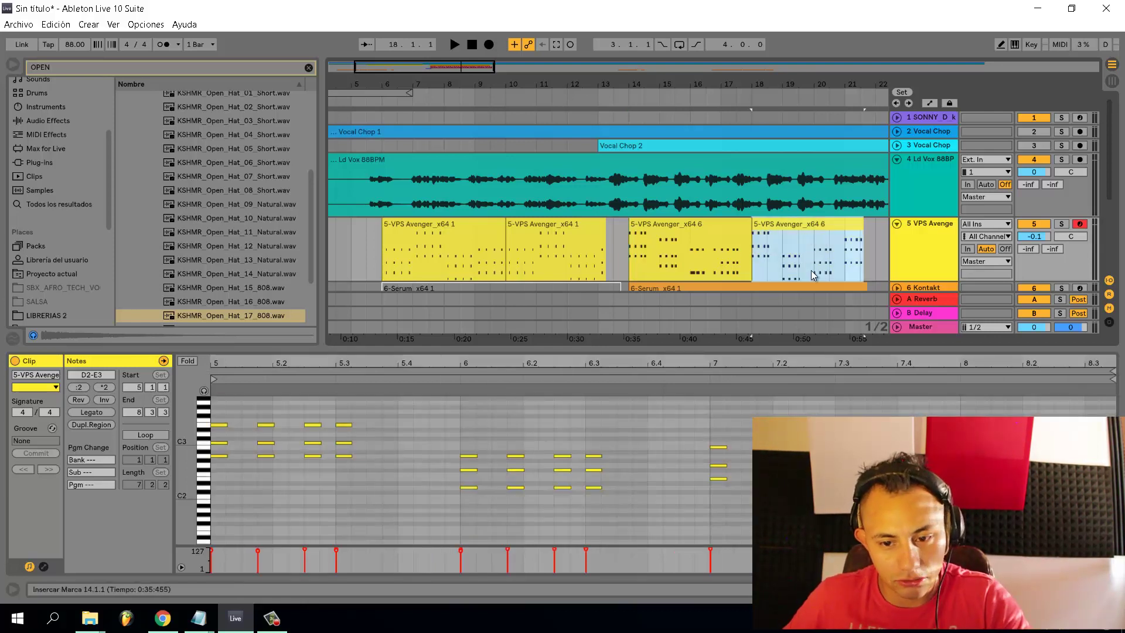
{"action": "left_click_drag", "start_coordinate": [664, 509], "coordinate": [423, 478]}
{"action": "key", "text": "shift+Up"}
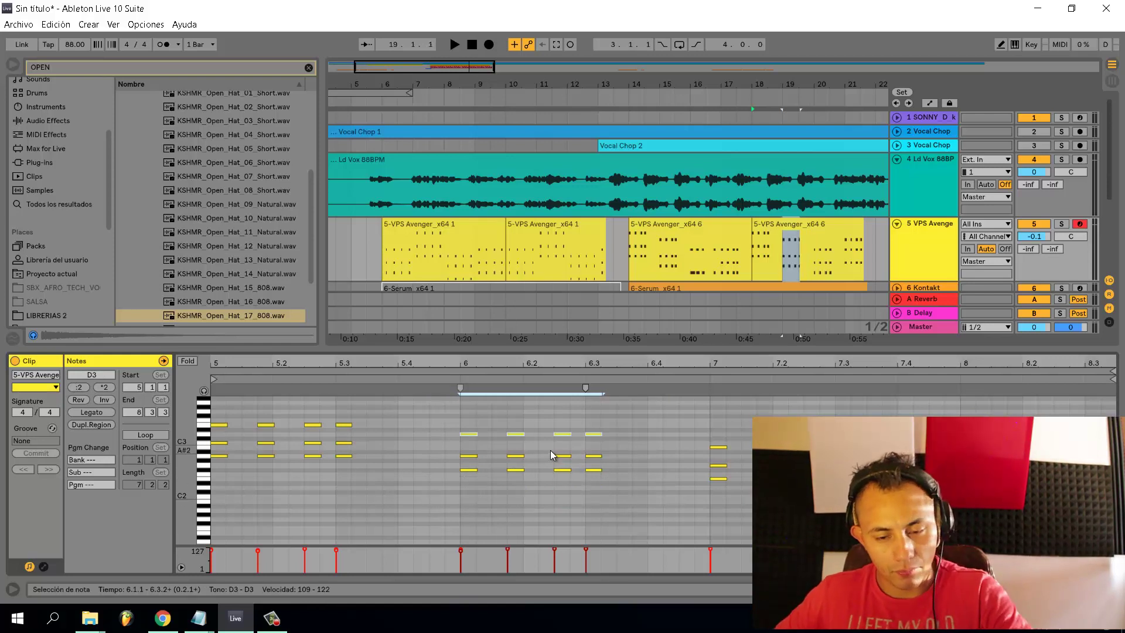
Compare the chord notes of the two VPS Avenger clips starting at bars 14 and 18
{"action": "left_click", "coordinate": [818, 233]}
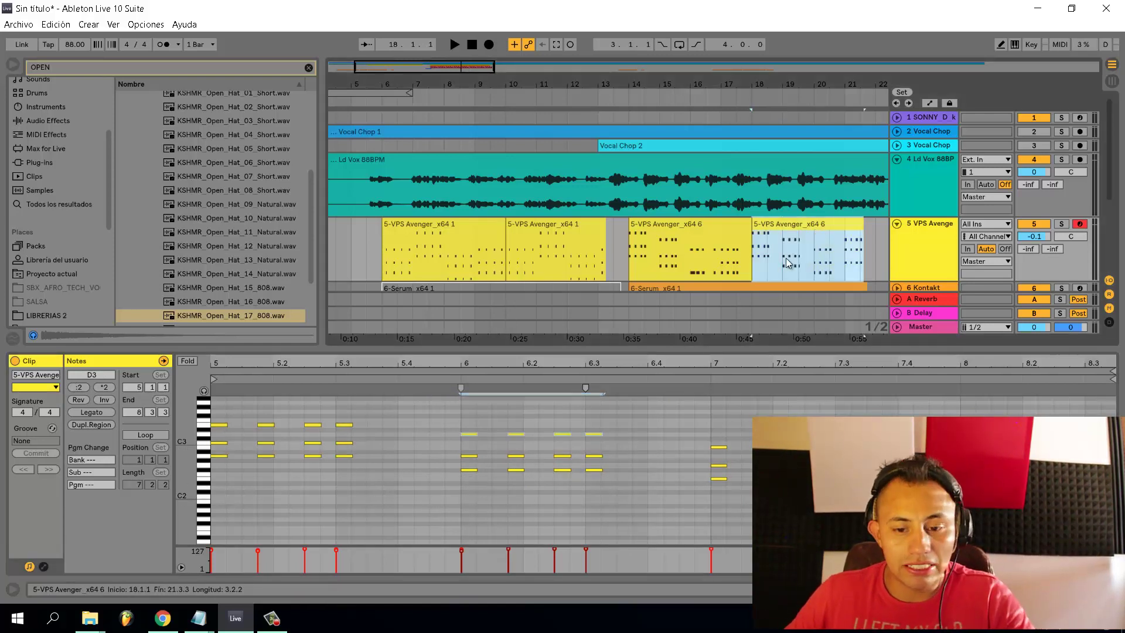
{"action": "left_click", "coordinate": [705, 226], "text": "shift"}
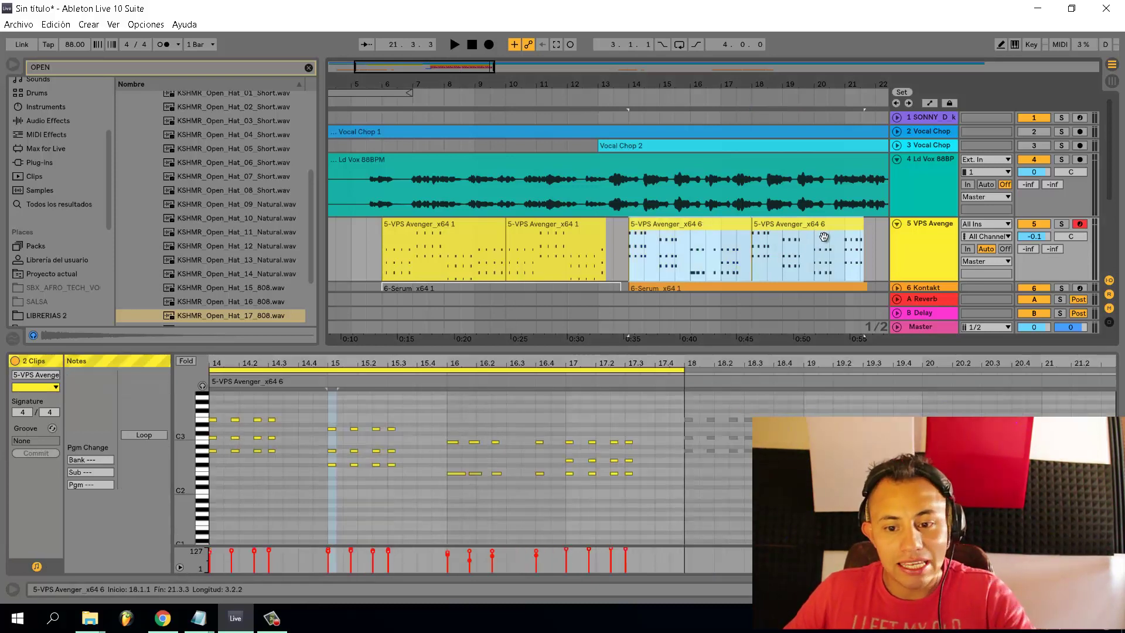
{"action": "left_click", "coordinate": [719, 251]}
{"action": "left_click", "coordinate": [734, 235]}
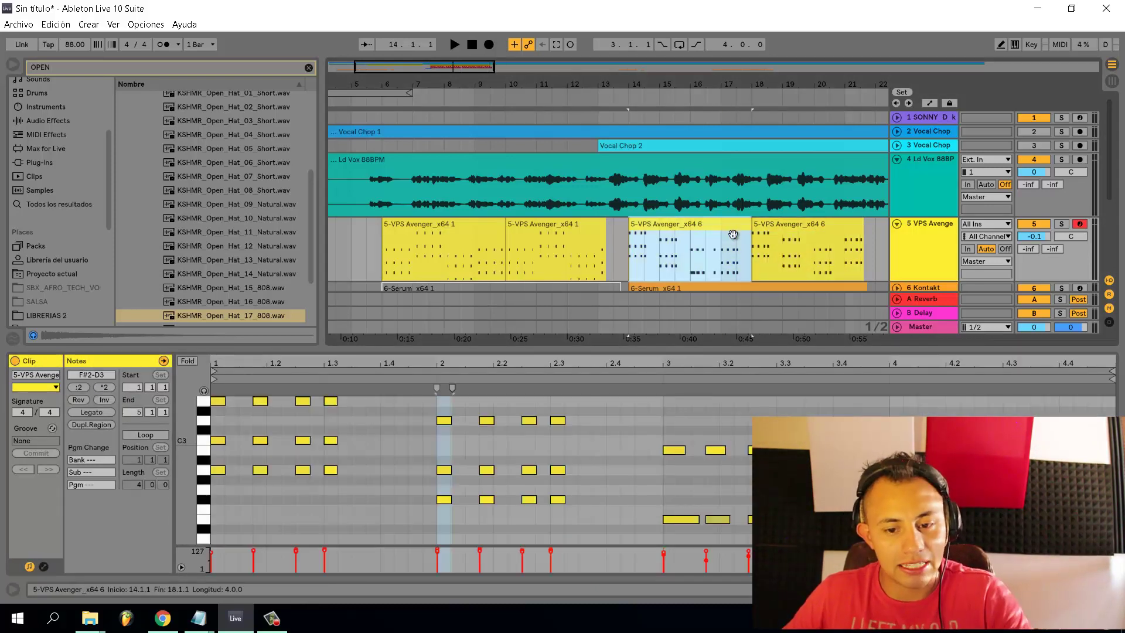
{"action": "left_click", "coordinate": [828, 233]}
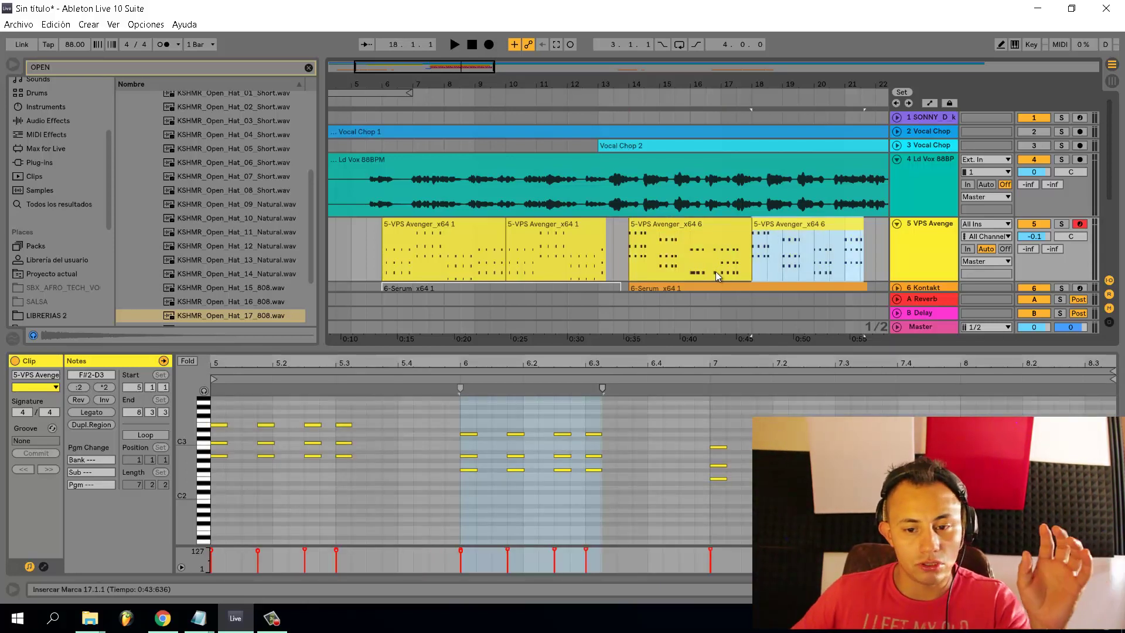
{"action": "left_click", "coordinate": [712, 251]}
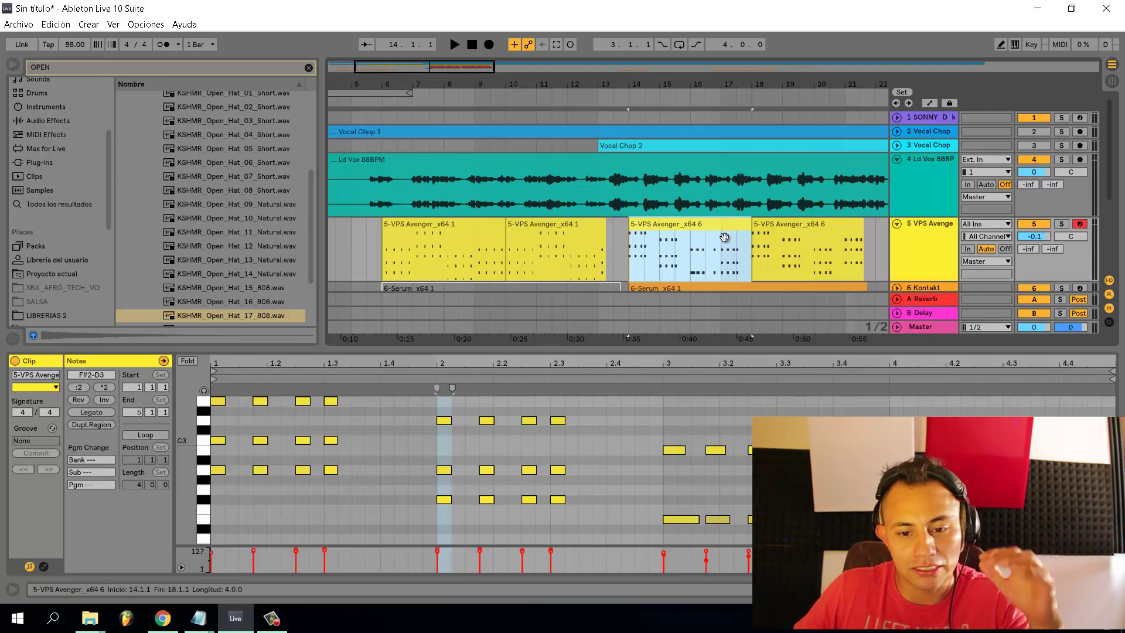
{"action": "left_click", "coordinate": [805, 239]}
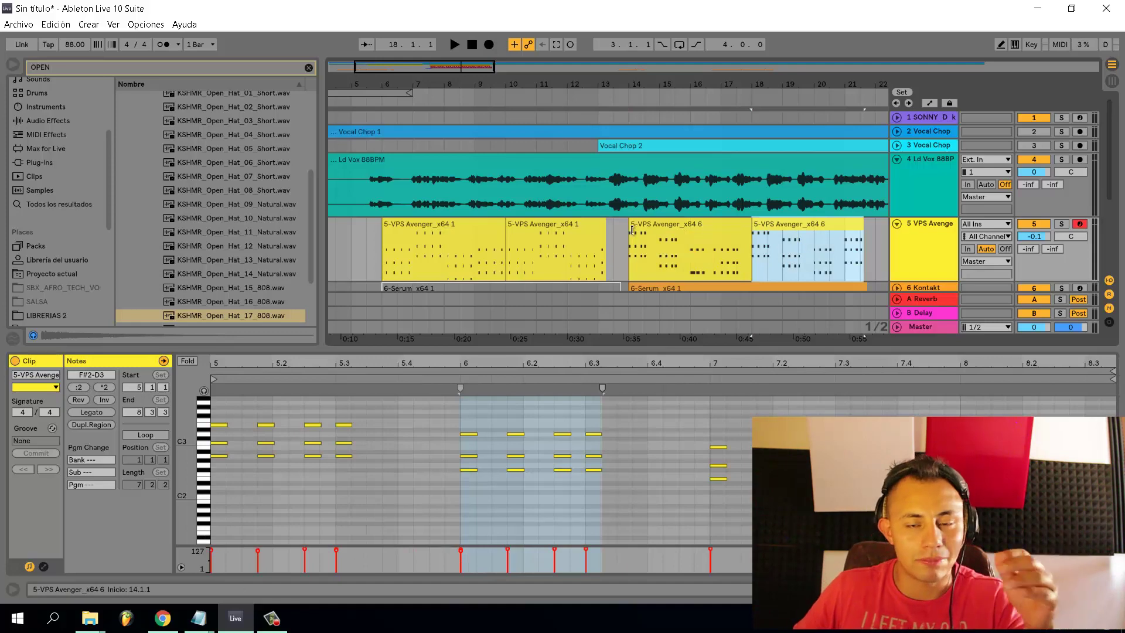
Collapse all arrangement tracks and widen the timeline view to show the song from bar 1 to beyond bar 27
{"action": "scroll", "coordinate": [719, 235], "scroll_direction": "down", "scroll_amount": 2}
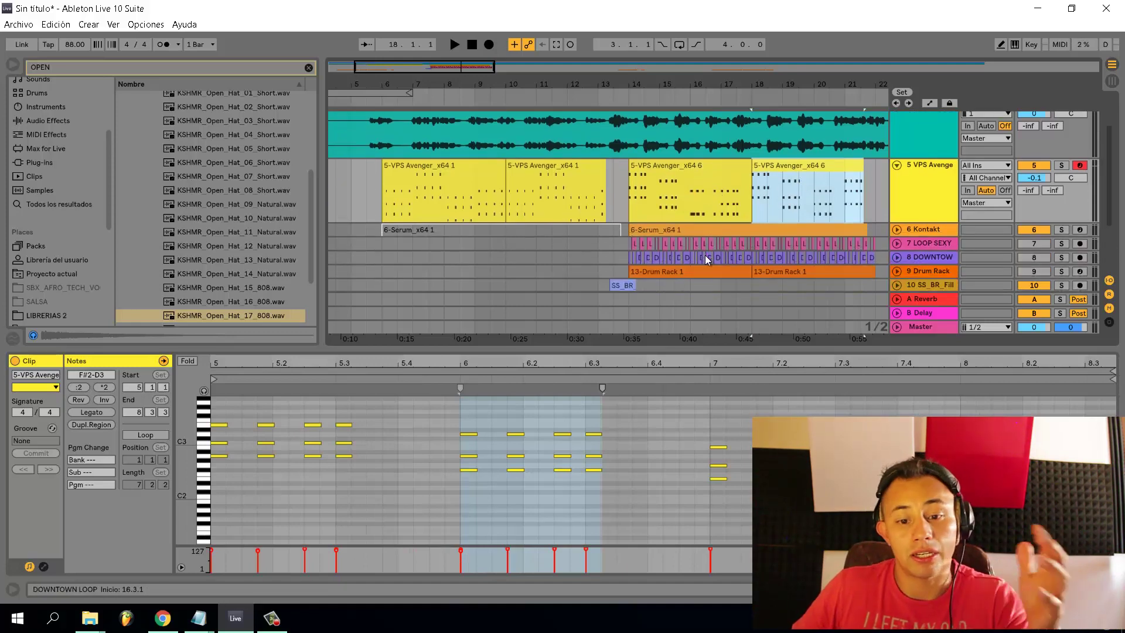
{"action": "left_click", "coordinate": [627, 199]}
{"action": "key", "text": "alt+u"}
{"action": "left_click", "coordinate": [631, 188]}
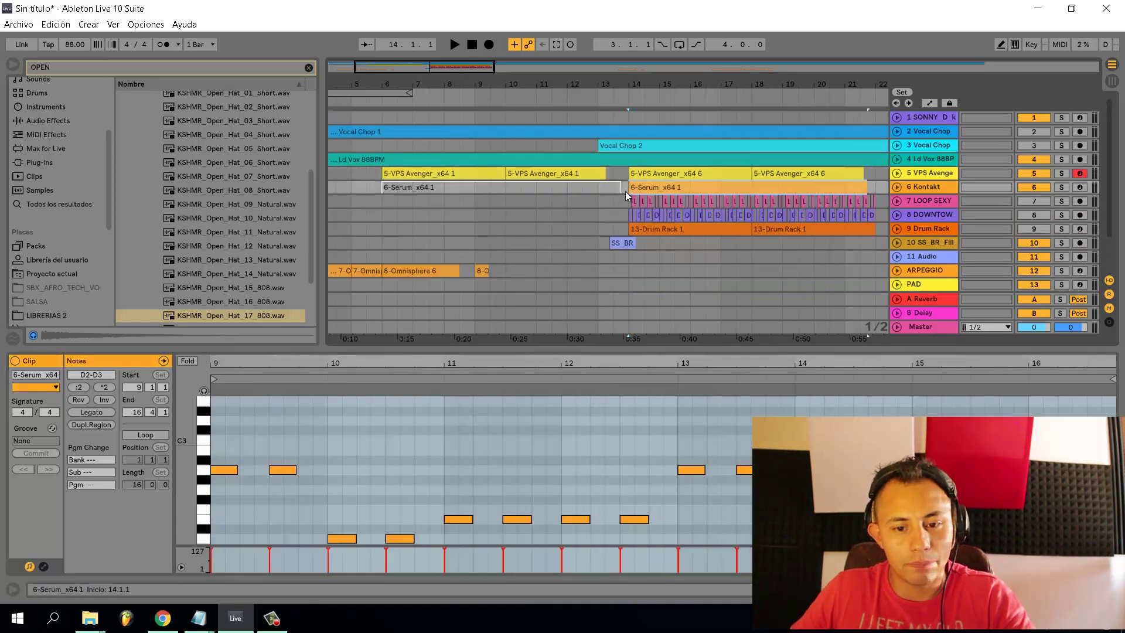
{"action": "left_click", "coordinate": [624, 200]}
{"action": "key", "text": "minus"}
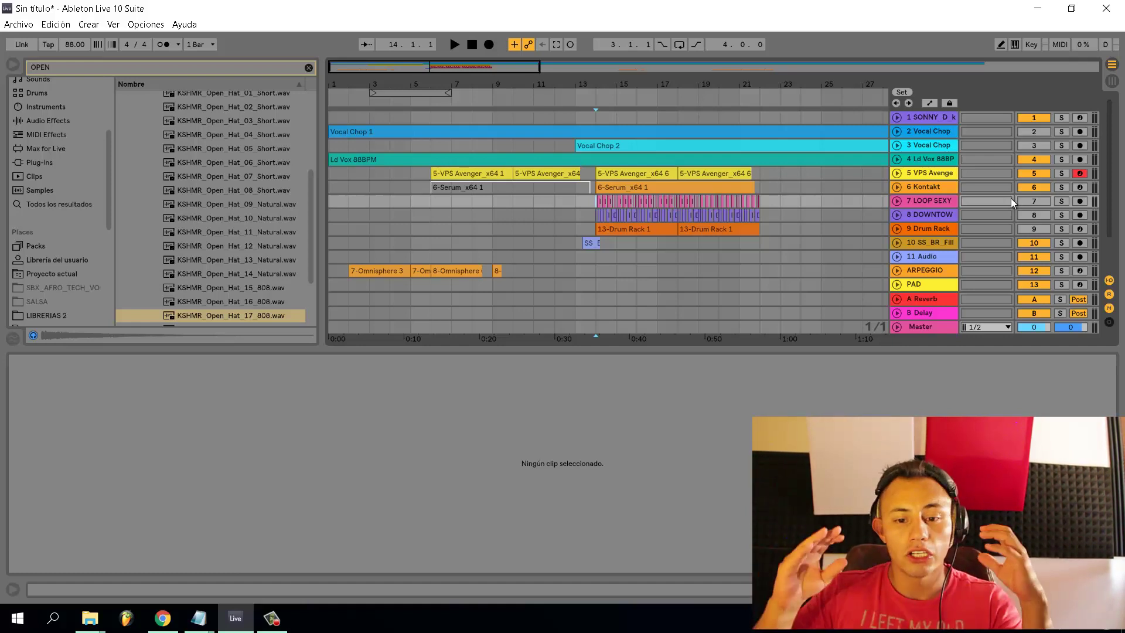
Place the insert marker at bar 14 and arm the ARPEGGIO track for recording
{"action": "scroll", "coordinate": [979, 270], "scroll_direction": "down", "scroll_amount": 2}
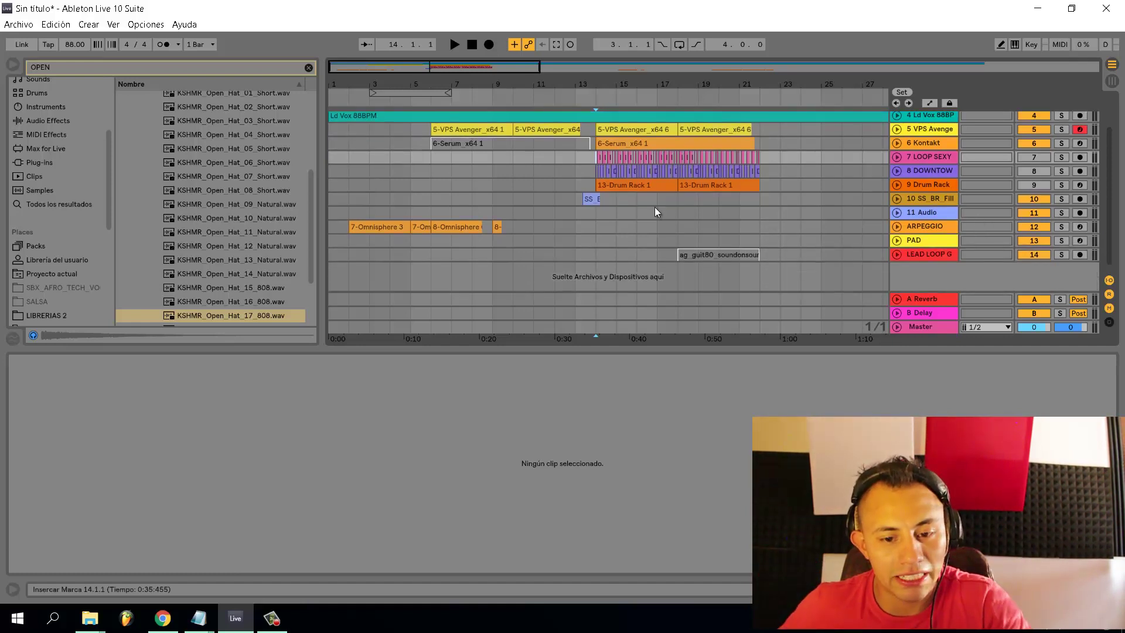
{"action": "left_click", "coordinate": [592, 213]}
{"action": "left_click", "coordinate": [1081, 227]}
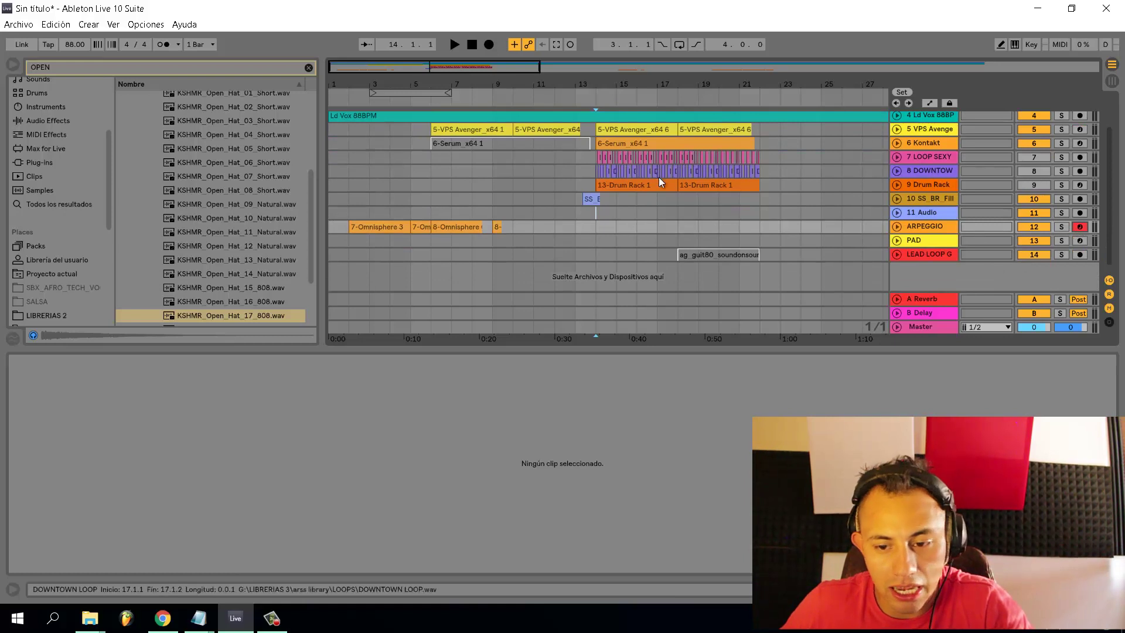
Mute the LOOP SEXY, DOWNTOWN and Drum Rack tracks and place the insert marker at bar 14 on the ARPEGGIO track
{"action": "key", "text": "space"}
{"action": "key", "text": "space"}
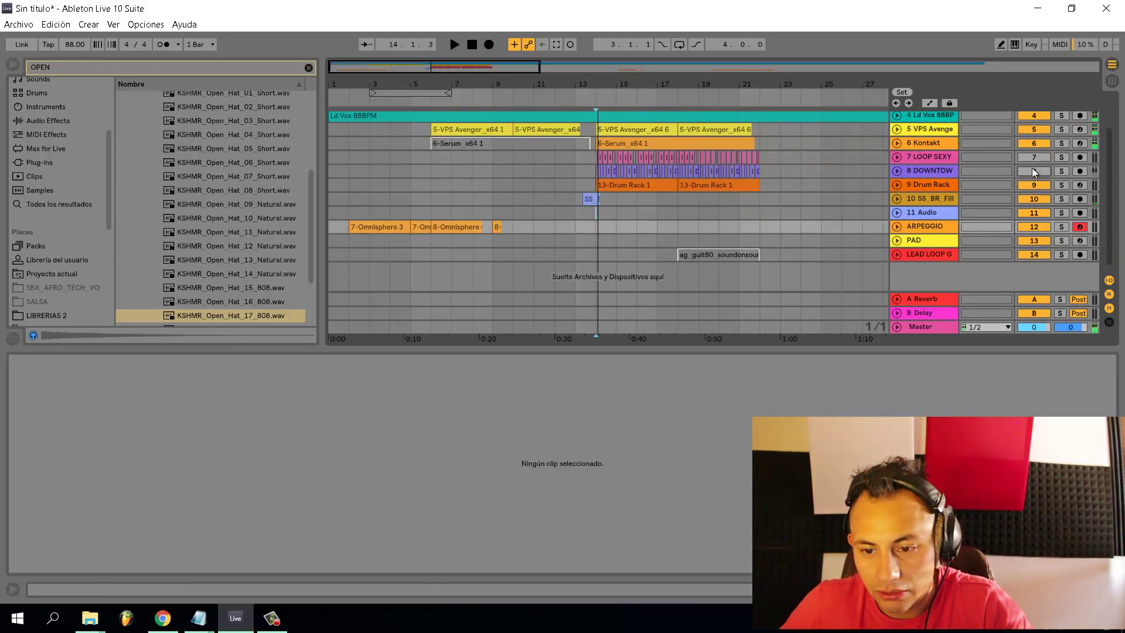
{"action": "left_click", "coordinate": [1033, 171]}
{"action": "left_click", "coordinate": [1032, 172]}
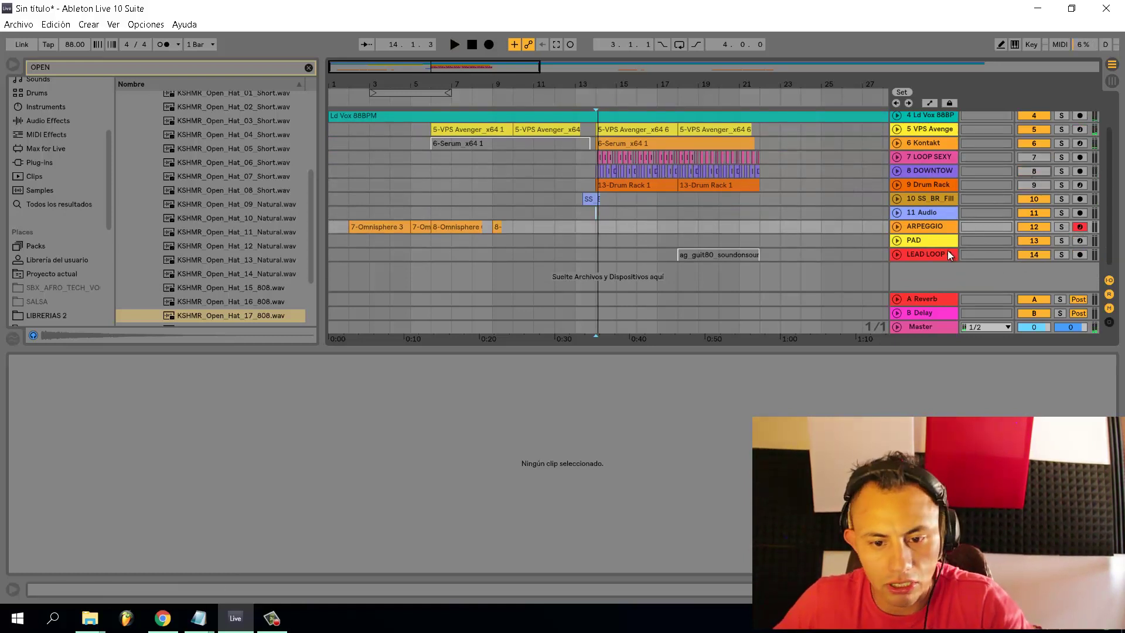
{"action": "left_click", "coordinate": [596, 232]}
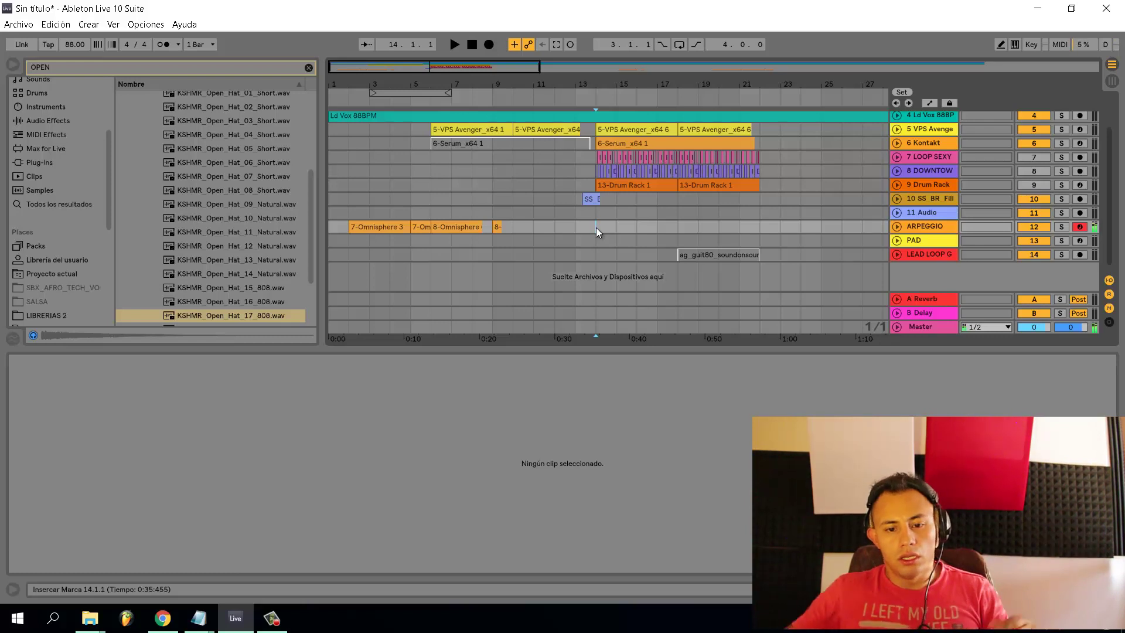
Show the ARPEGGIO track's device chain and clear that track from bar 14 to bar 22
{"action": "left_click", "coordinate": [927, 227]}
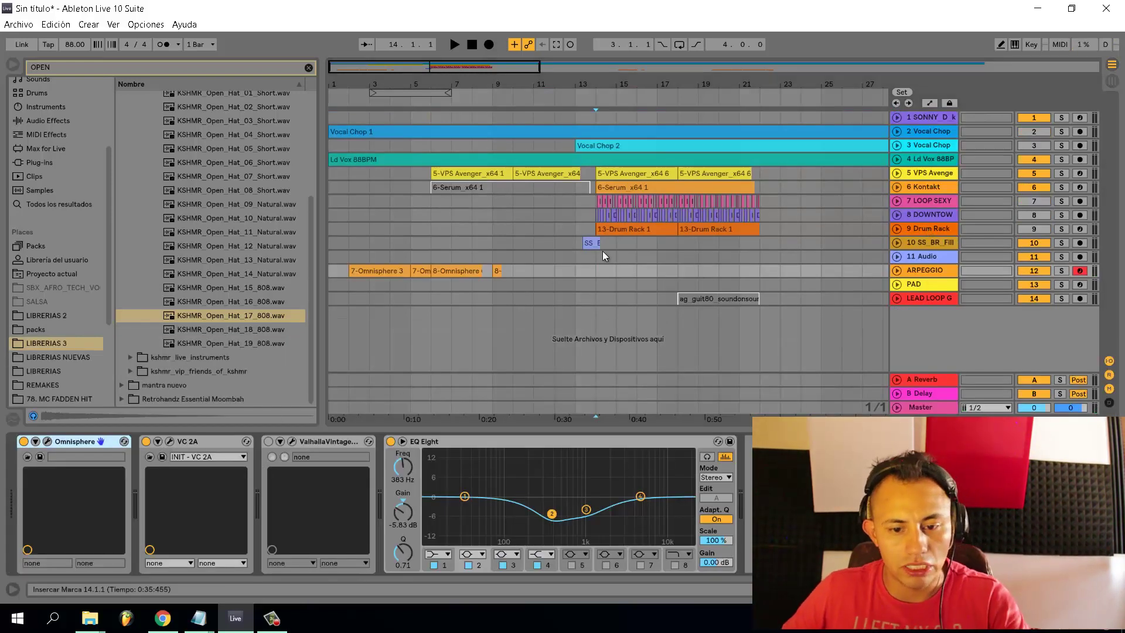
{"action": "scroll", "coordinate": [604, 269], "scroll_direction": "up", "scroll_amount": 3}
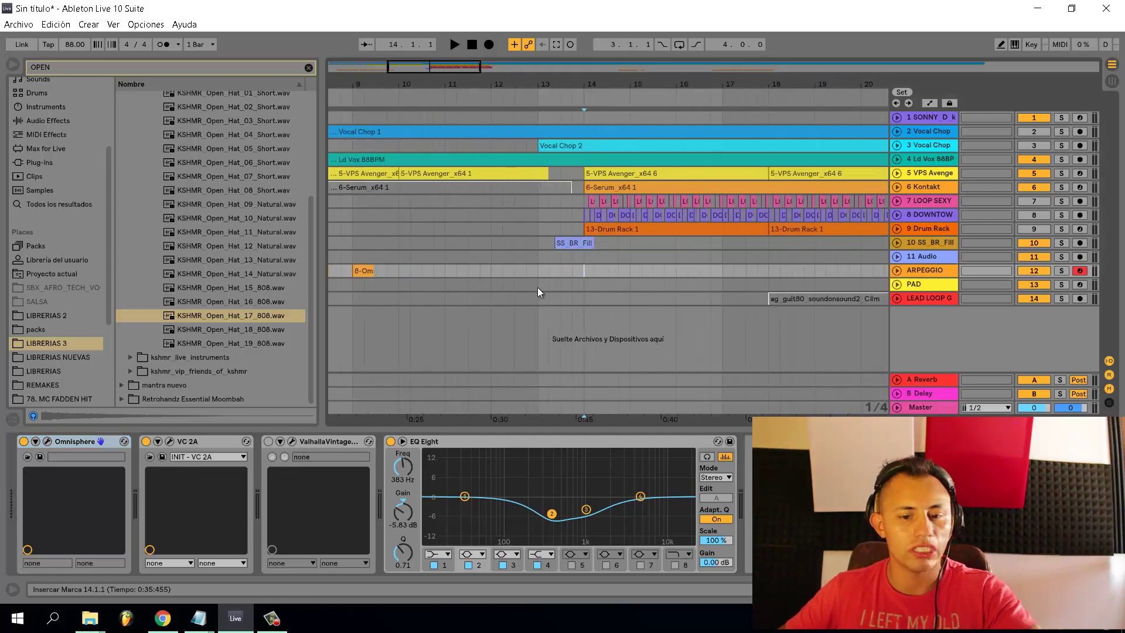
{"action": "scroll", "coordinate": [592, 276], "scroll_direction": "down", "scroll_amount": 2}
{"action": "key", "text": "Delete"}
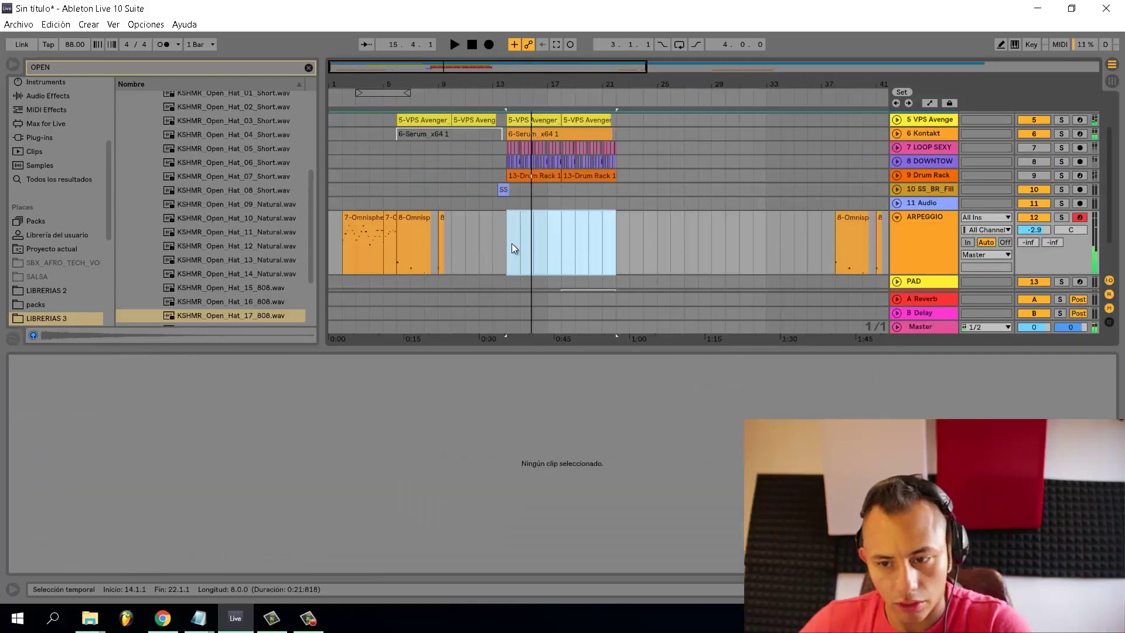
Try recording an arpeggio take from bar 14 on the ARPEGGIO track
{"action": "left_click", "coordinate": [512, 244]}
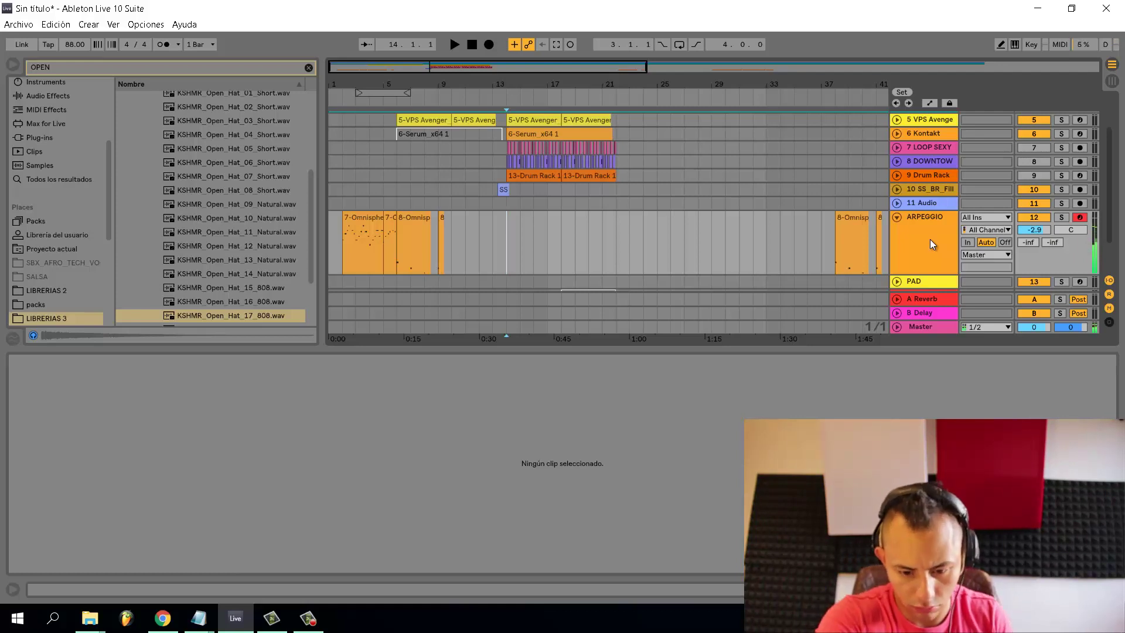
{"action": "key", "text": "F9"}
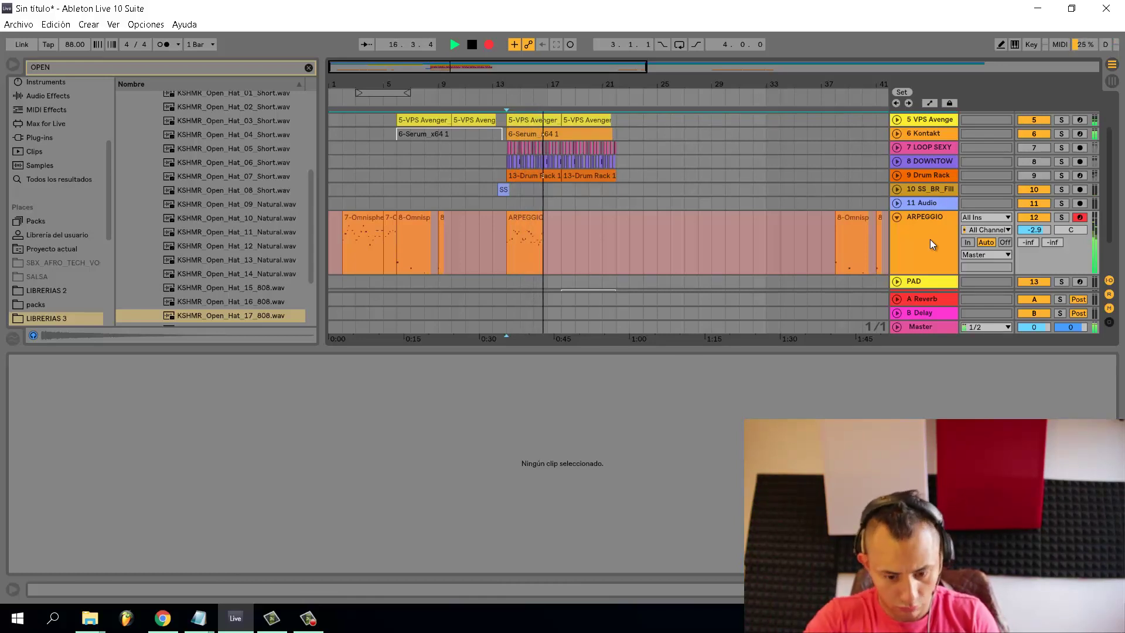
{"action": "key", "text": "space"}
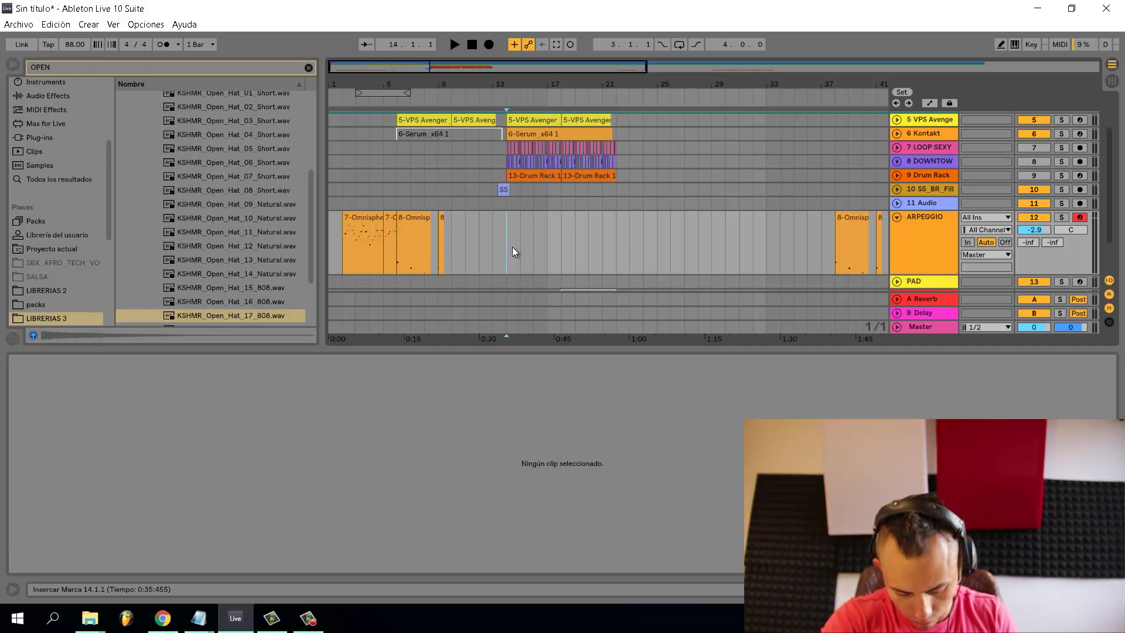
Record a new arpeggio take on the ARPEGGIO track from bar 14 to just past bar 18
{"action": "key", "text": "F9"}
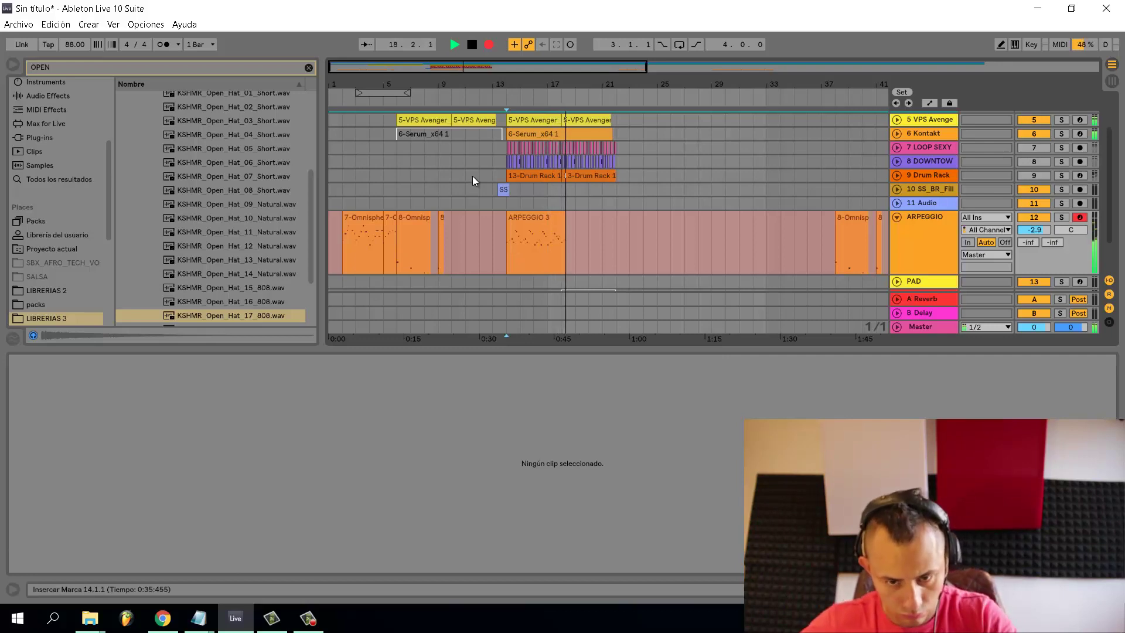
{"action": "key", "text": "space"}
{"action": "scroll", "coordinate": [896, 114], "scroll_direction": "up", "scroll_amount": 3}
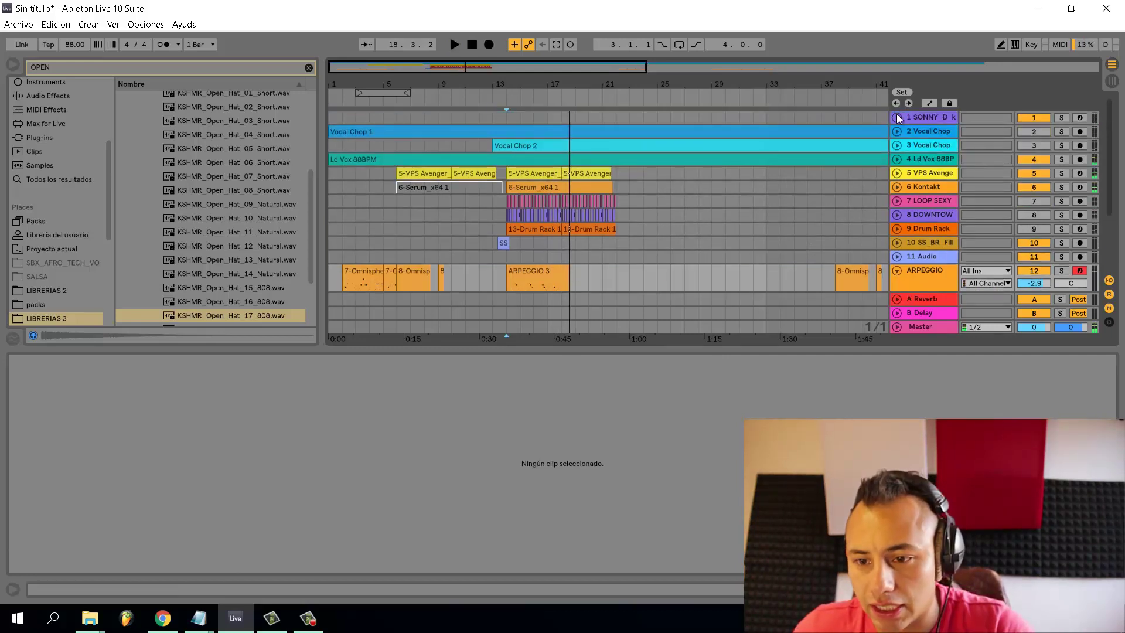
Play the recorded take from bar 14 and quantize the notes of the ARPEGGIO clip
{"action": "key", "text": "space"}
{"action": "scroll", "coordinate": [727, 202], "scroll_direction": "down", "scroll_amount": 4}
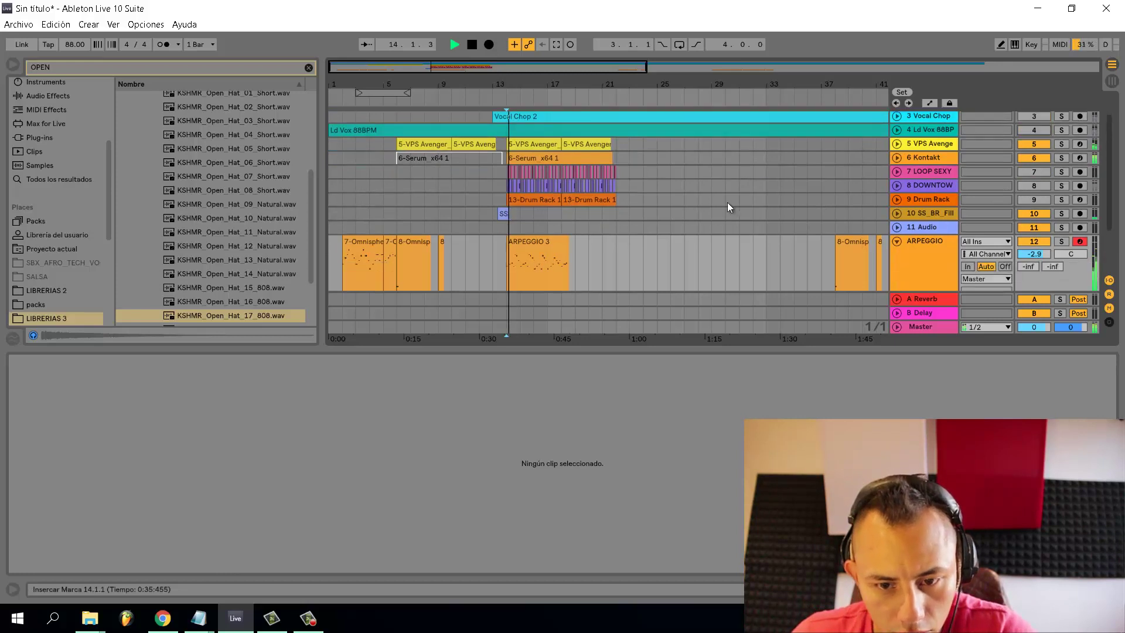
{"action": "left_click", "coordinate": [549, 185]}
{"action": "key", "text": "ctrl+u"}
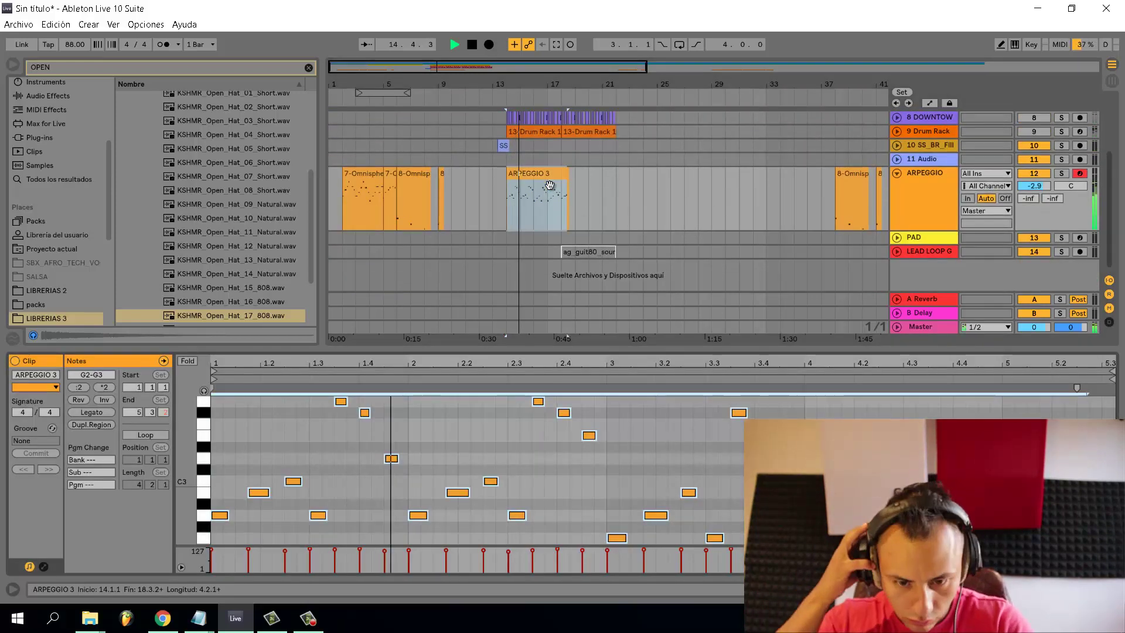
Trim the ARPEGGIO clip to end at bar 18 and duplicate it to fill bars 18 to 22
{"action": "scroll", "coordinate": [577, 212], "scroll_direction": "up", "scroll_amount": 3}
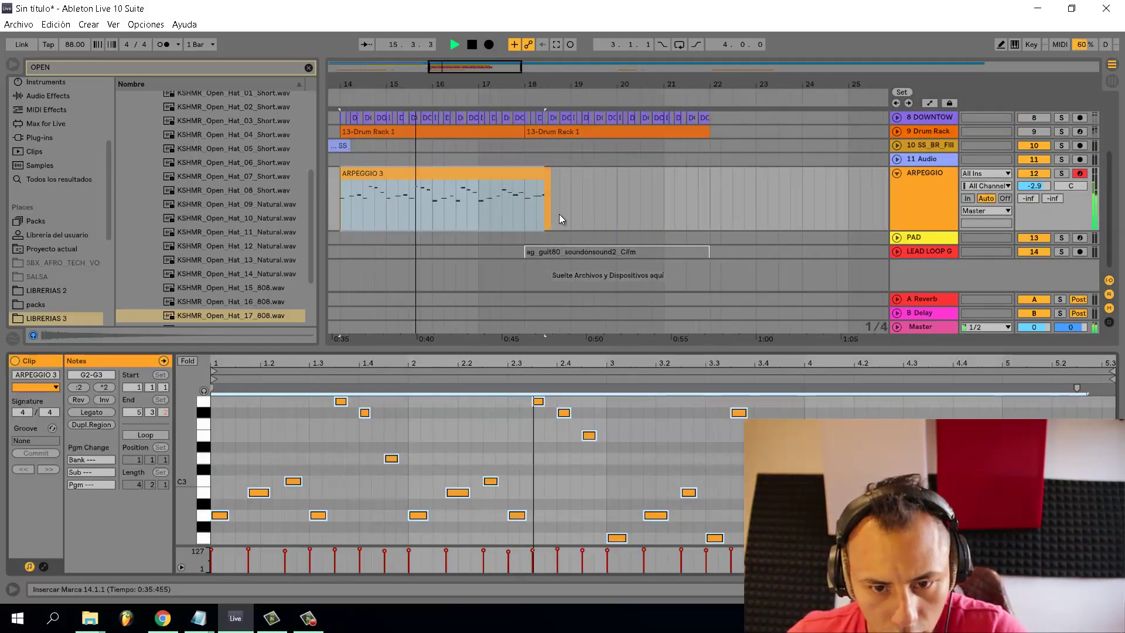
{"action": "left_click_drag", "start_coordinate": [522, 213], "coordinate": [580, 211]}
{"action": "key", "text": "Delete"}
{"action": "left_click", "coordinate": [500, 174]}
{"action": "key", "text": "ctrl+d"}
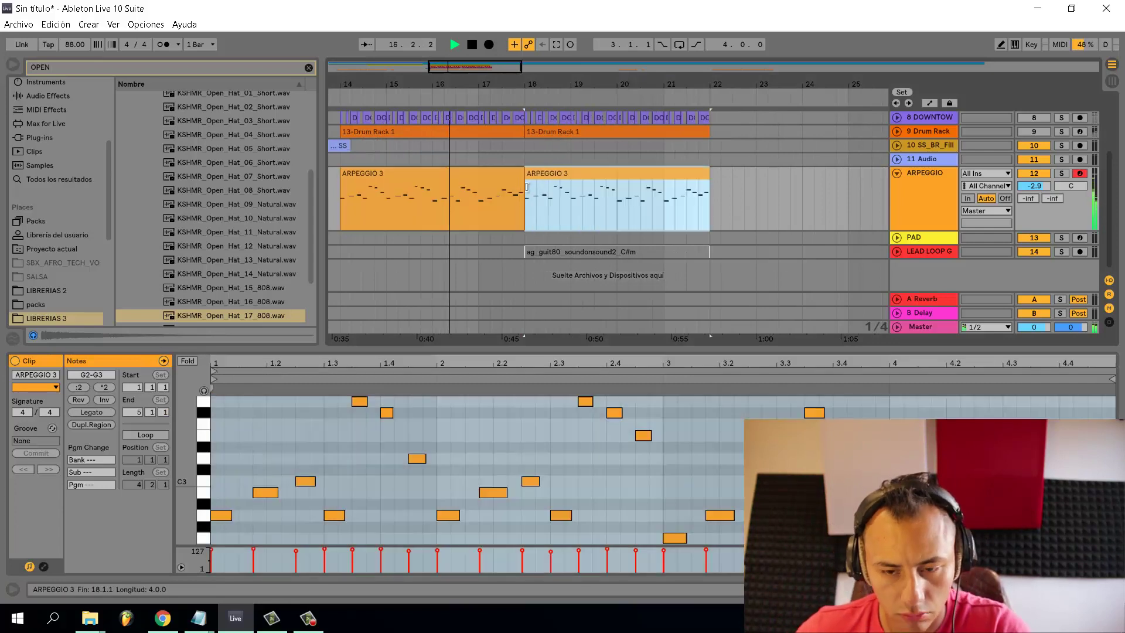
Listen to the two ARPEGGIO clips within the arrangement and return the insert marker to bar 14
{"action": "left_click", "coordinate": [657, 212]}
{"action": "scroll", "coordinate": [637, 202], "scroll_direction": "up", "scroll_amount": 2}
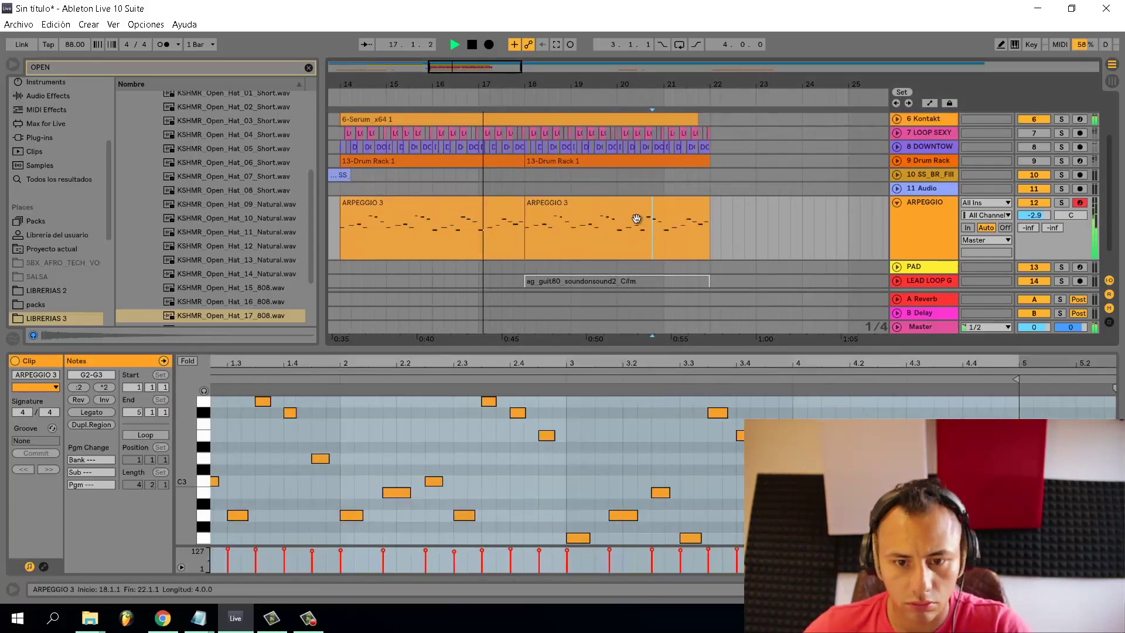
{"action": "scroll", "coordinate": [882, 177], "scroll_direction": "up", "scroll_amount": 3}
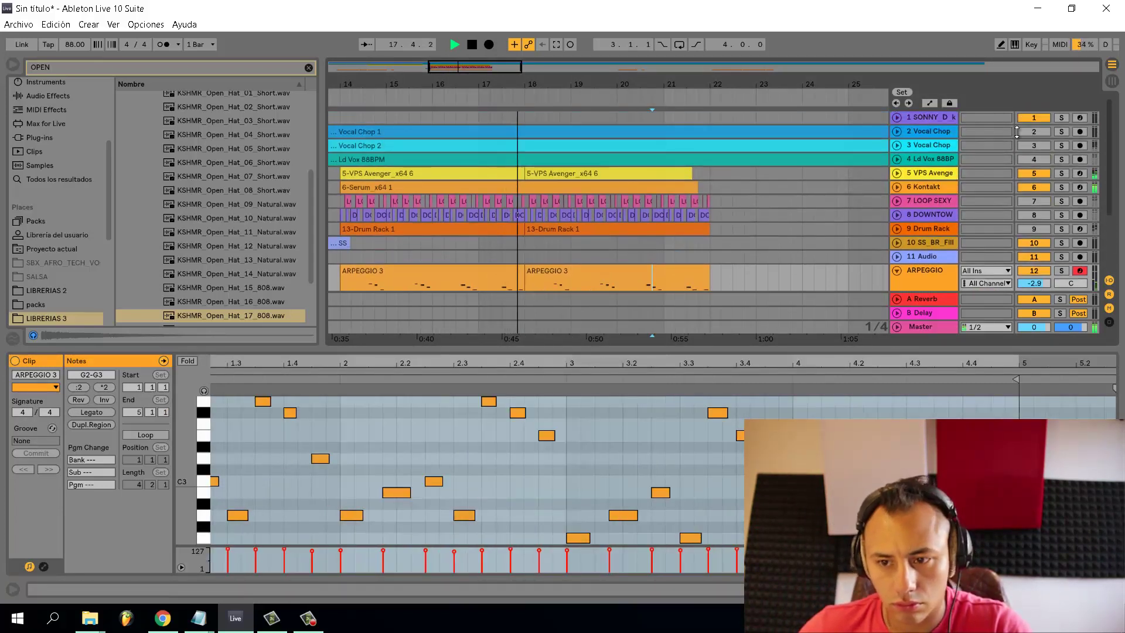
{"action": "scroll", "coordinate": [955, 172], "scroll_direction": "down", "scroll_amount": 3}
{"action": "scroll", "coordinate": [722, 163], "scroll_direction": "up", "scroll_amount": 5}
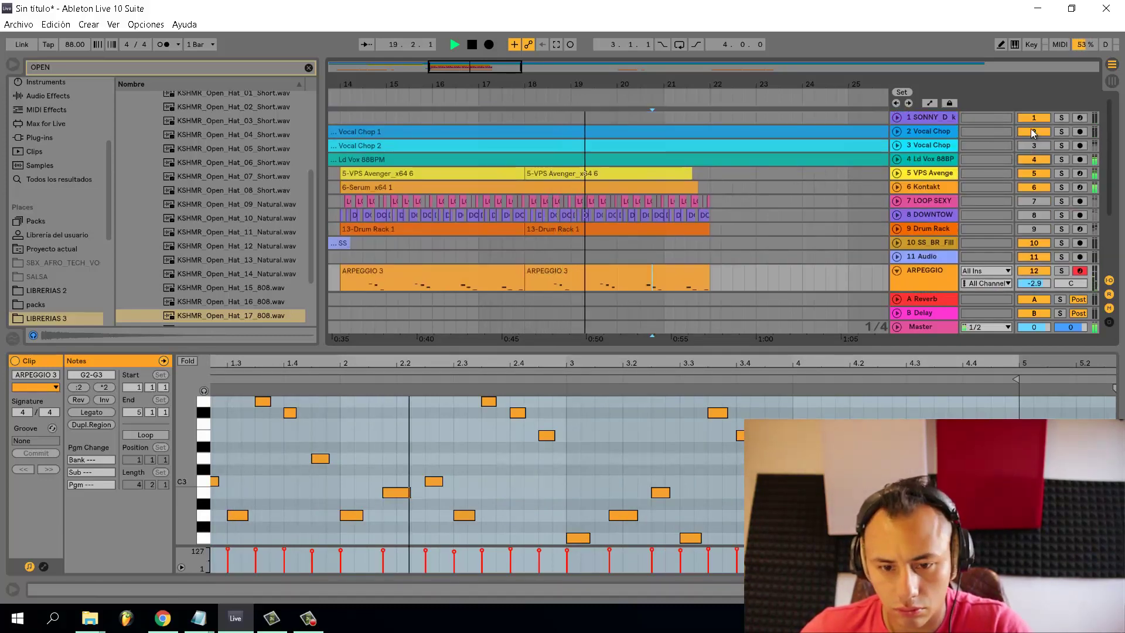
{"action": "scroll", "coordinate": [677, 222], "scroll_direction": "down", "scroll_amount": 6}
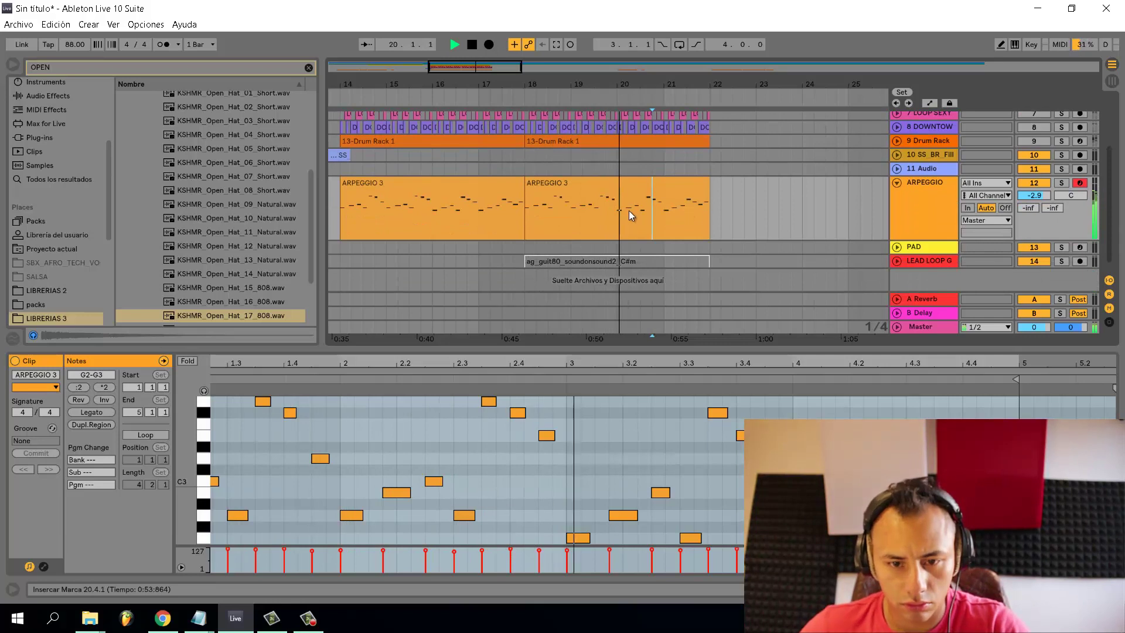
{"action": "left_click", "coordinate": [339, 217]}
{"action": "key", "text": "space"}
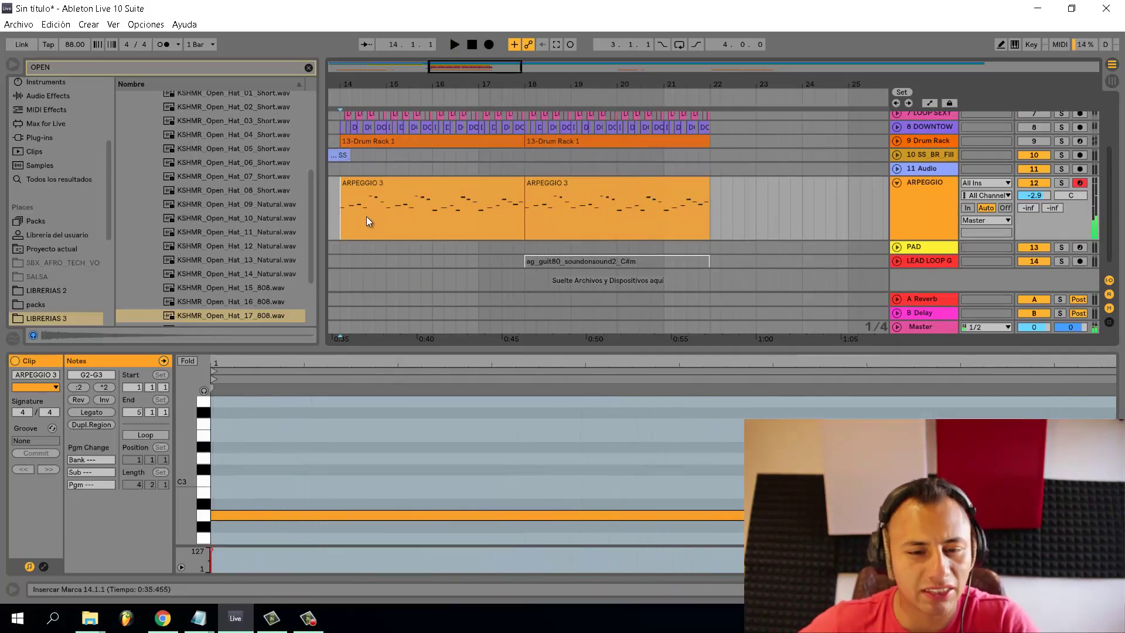
Try deleting the ARPEGGIO section from 14.3.3 to 14.4.1 during playback, and undo the deletion
{"action": "key", "text": "space"}
{"action": "scroll", "coordinate": [356, 213], "scroll_direction": "up", "scroll_amount": 5}
{"action": "left_click_drag", "start_coordinate": [446, 218], "coordinate": [412, 210]}
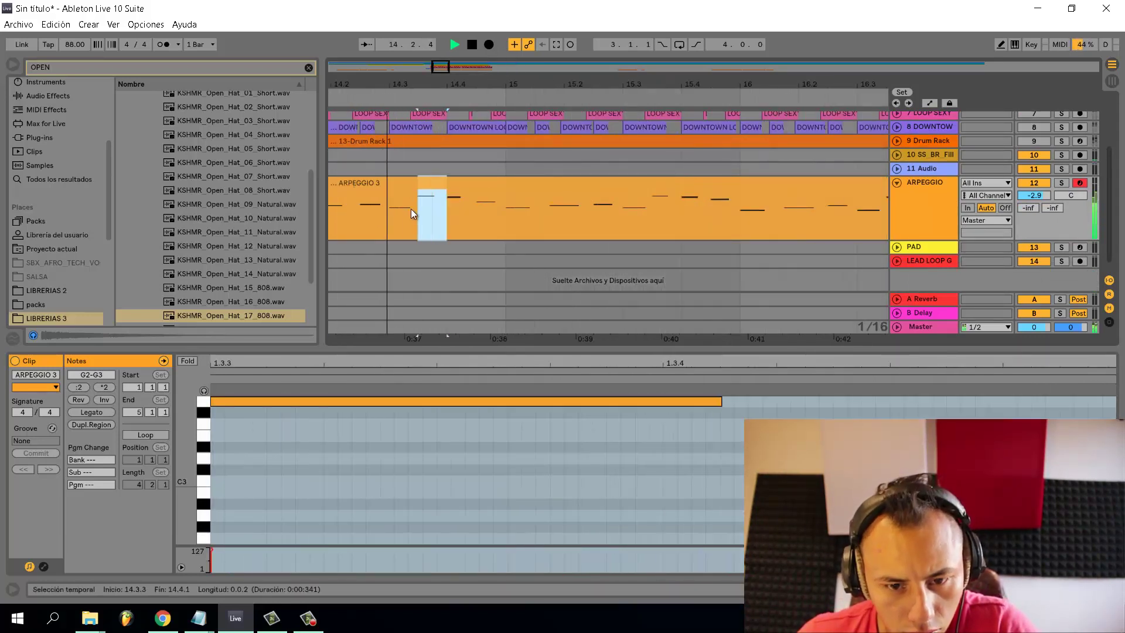
{"action": "key", "text": "Delete"}
{"action": "key", "text": "ctrl+z"}
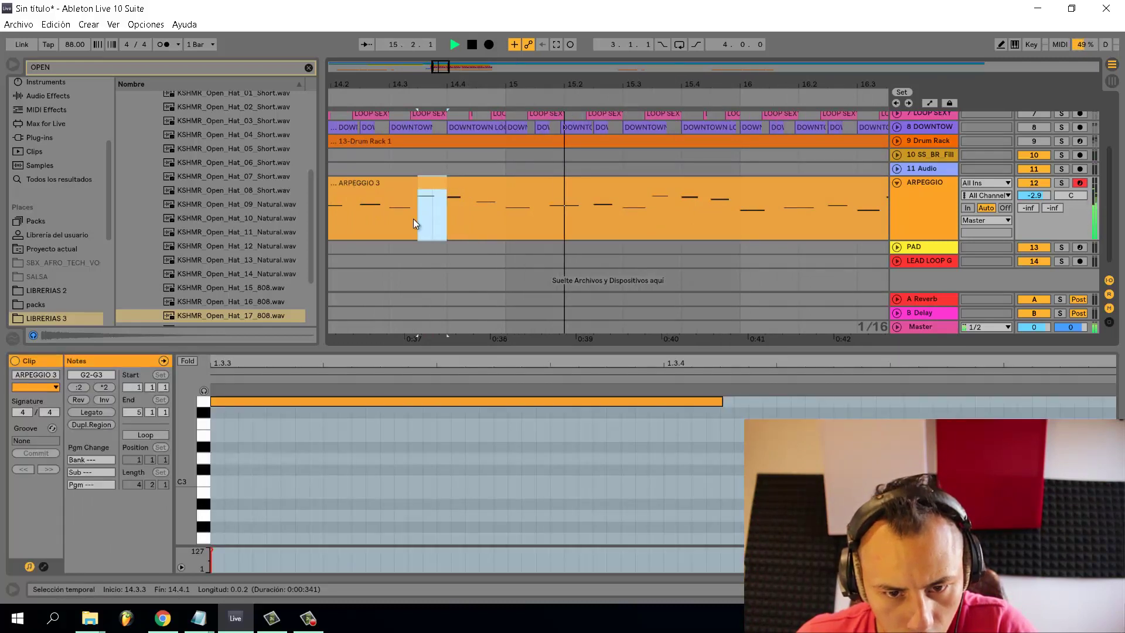
Replay the arpeggio from bar 14 and check its opening notes with both ARPEGGIO clips in view
{"action": "scroll", "coordinate": [401, 227], "scroll_direction": "left", "scroll_amount": 3}
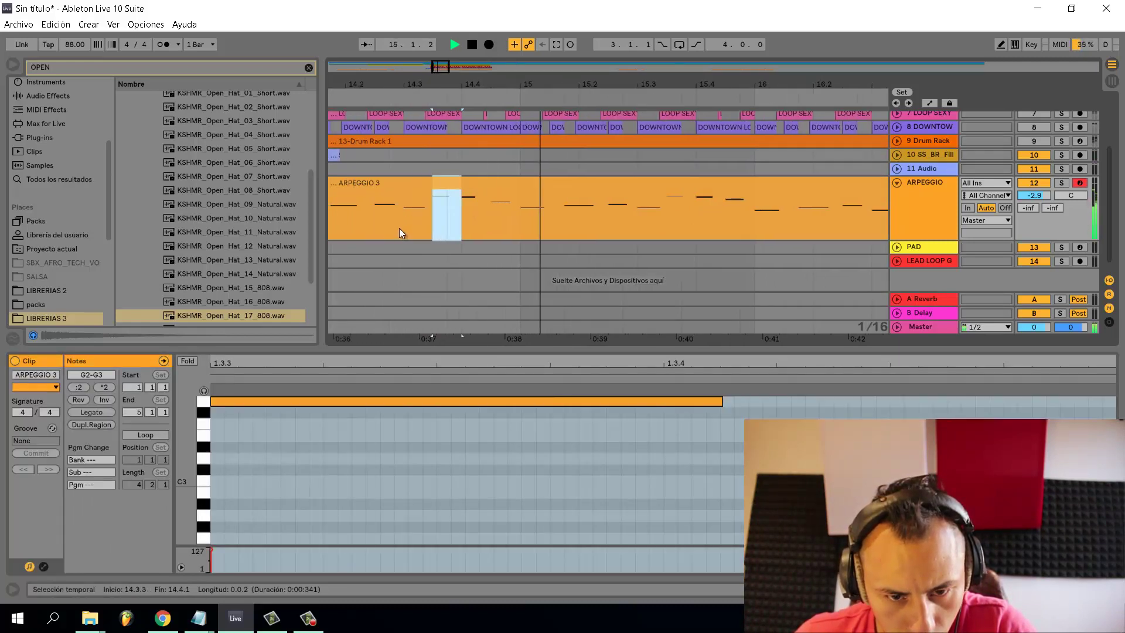
{"action": "left_click", "coordinate": [347, 223]}
{"action": "key", "text": "space"}
{"action": "key", "text": "space"}
{"action": "scroll", "coordinate": [350, 224], "scroll_direction": "down", "scroll_amount": 5}
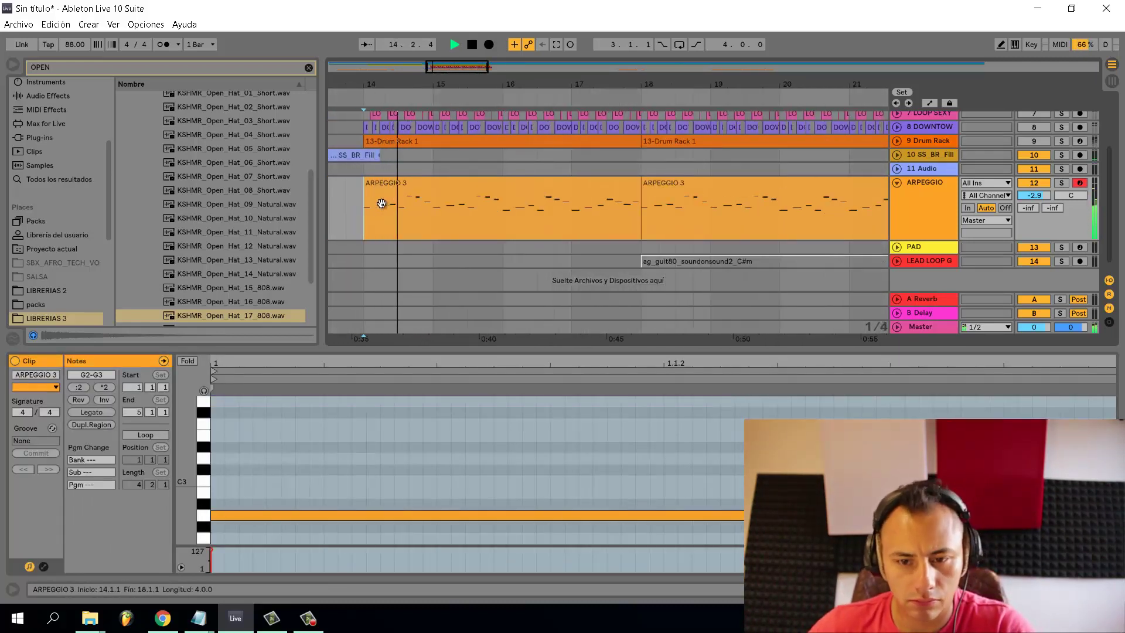
{"action": "left_click", "coordinate": [644, 173]}
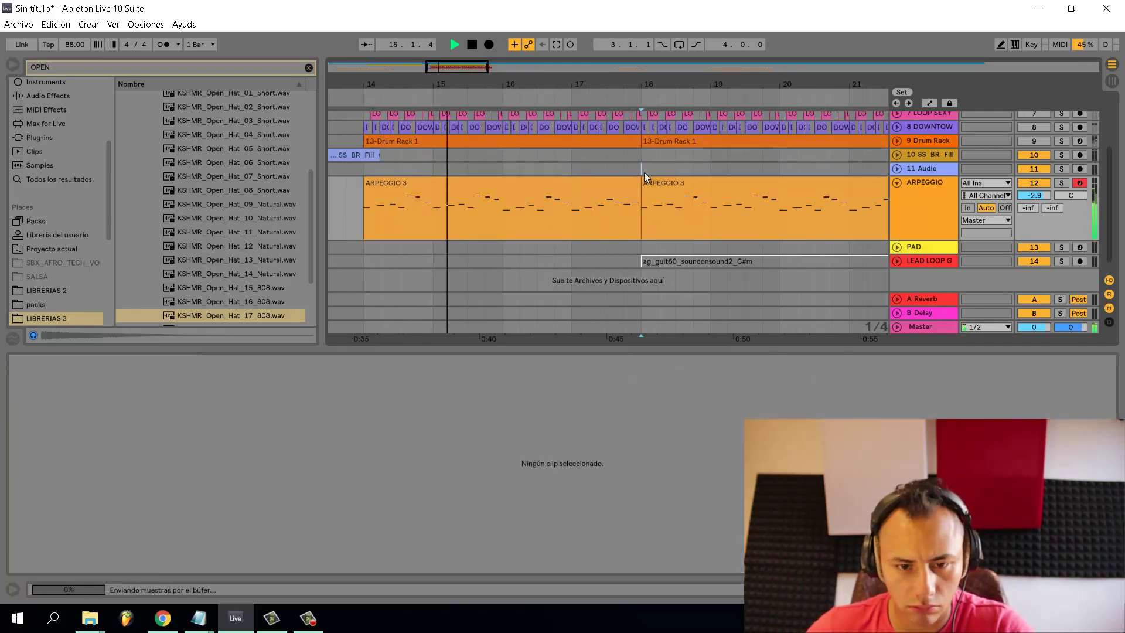
{"action": "scroll", "coordinate": [633, 178], "scroll_direction": "down", "scroll_amount": 2}
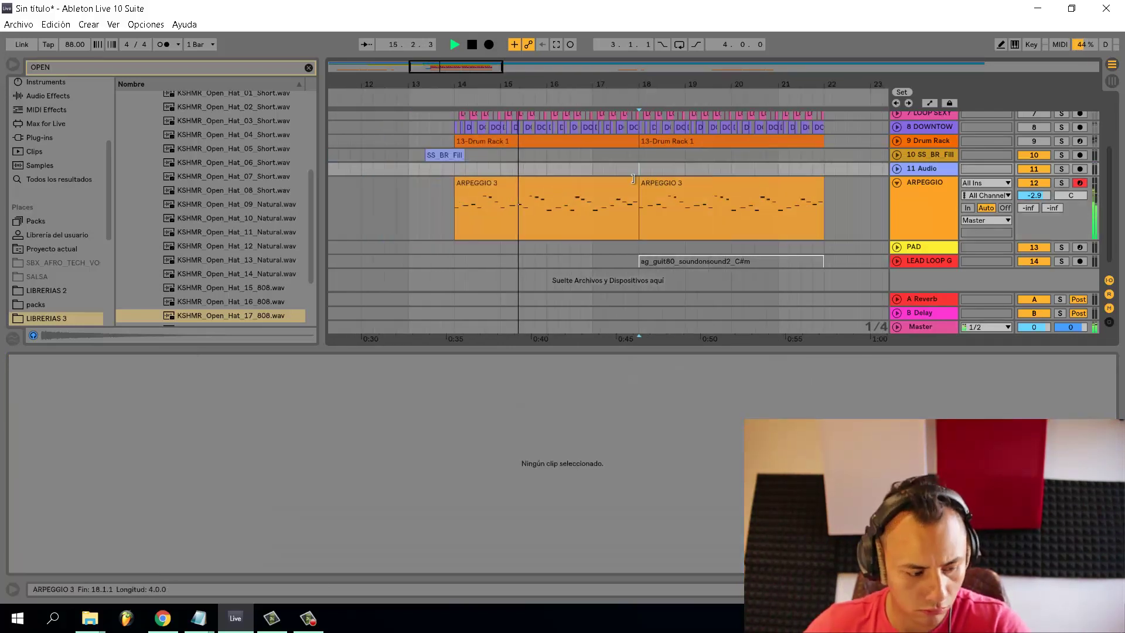
Delete the opening A2 notes of clip bars 1 and 2 in the ARPEGGIO clip starting at bar 14
{"action": "left_click", "coordinate": [495, 191]}
{"action": "left_click", "coordinate": [217, 516]}
{"action": "key", "text": "space"}
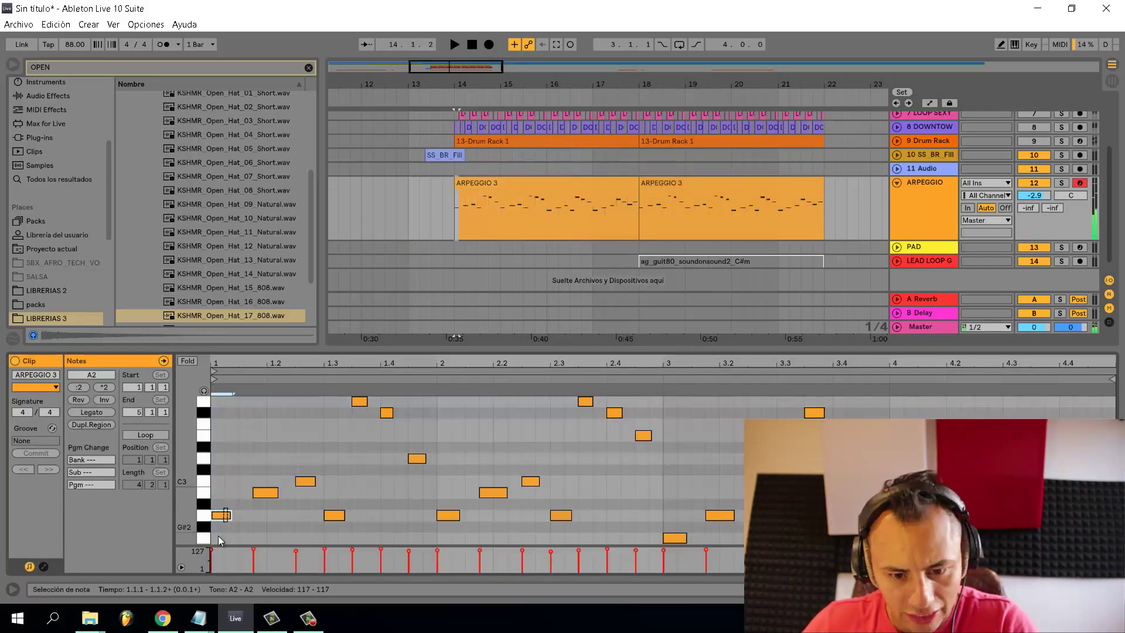
{"action": "key", "text": "Delete"}
{"action": "left_click", "coordinate": [449, 515]}
{"action": "key", "text": "Delete"}
Delete the opening notes of clip bars 3 and 4 in the same ARPEGGIO clip while it plays
{"action": "key", "text": "space"}
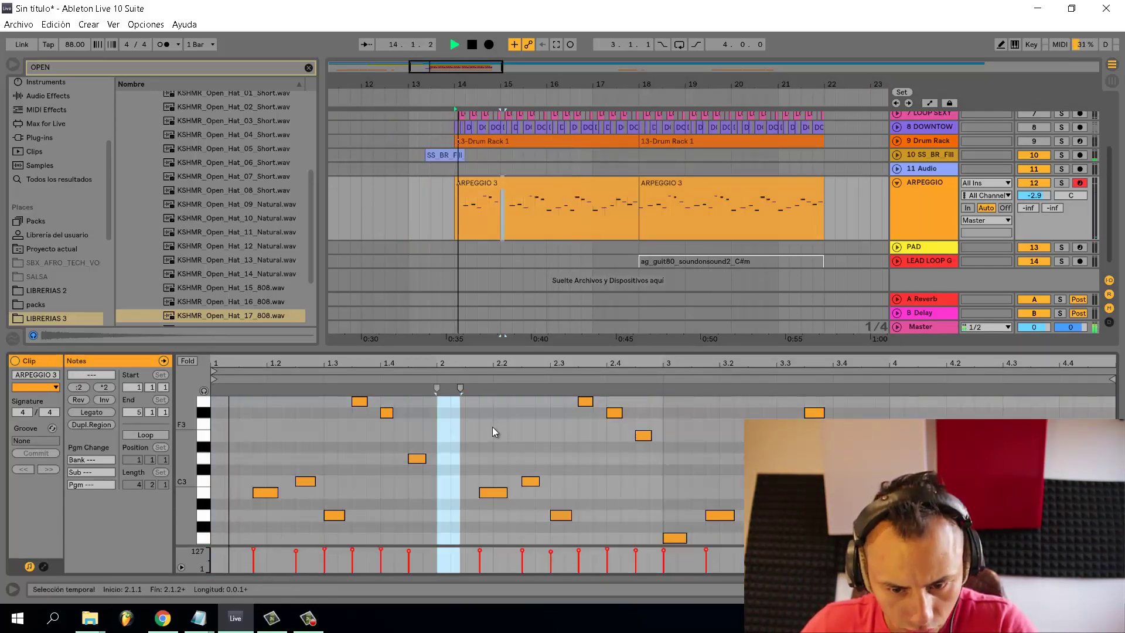
{"action": "left_click", "coordinate": [677, 537]}
{"action": "key", "text": "Delete"}
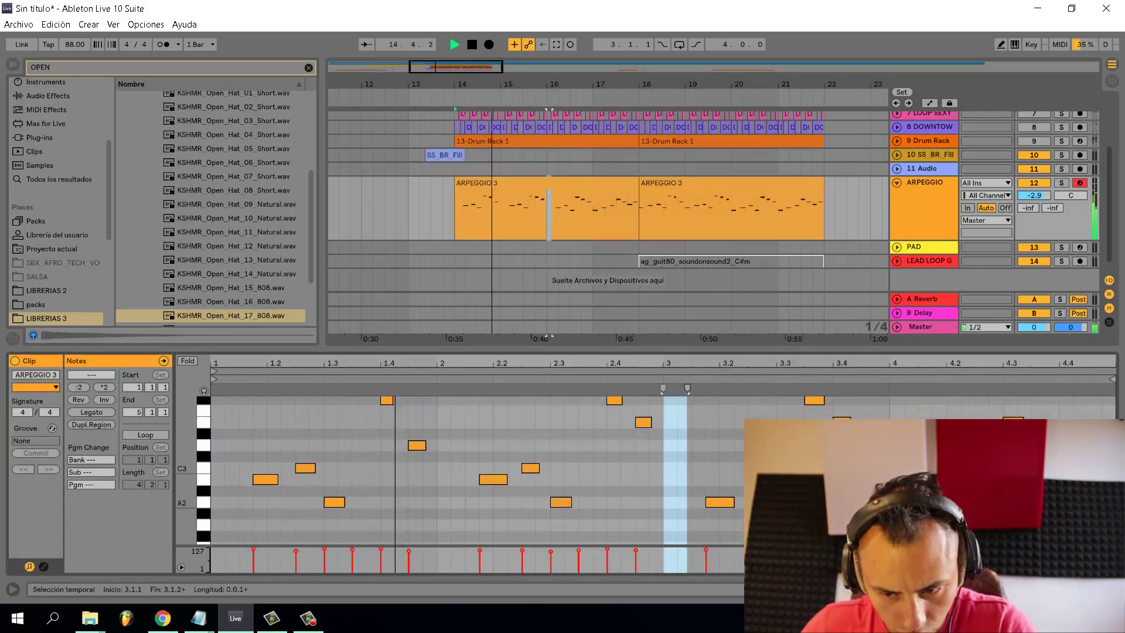
{"action": "left_click", "coordinate": [912, 525]}
{"action": "key", "text": "Delete"}
{"action": "left_click", "coordinate": [903, 480]}
{"action": "key", "text": "Delete"}
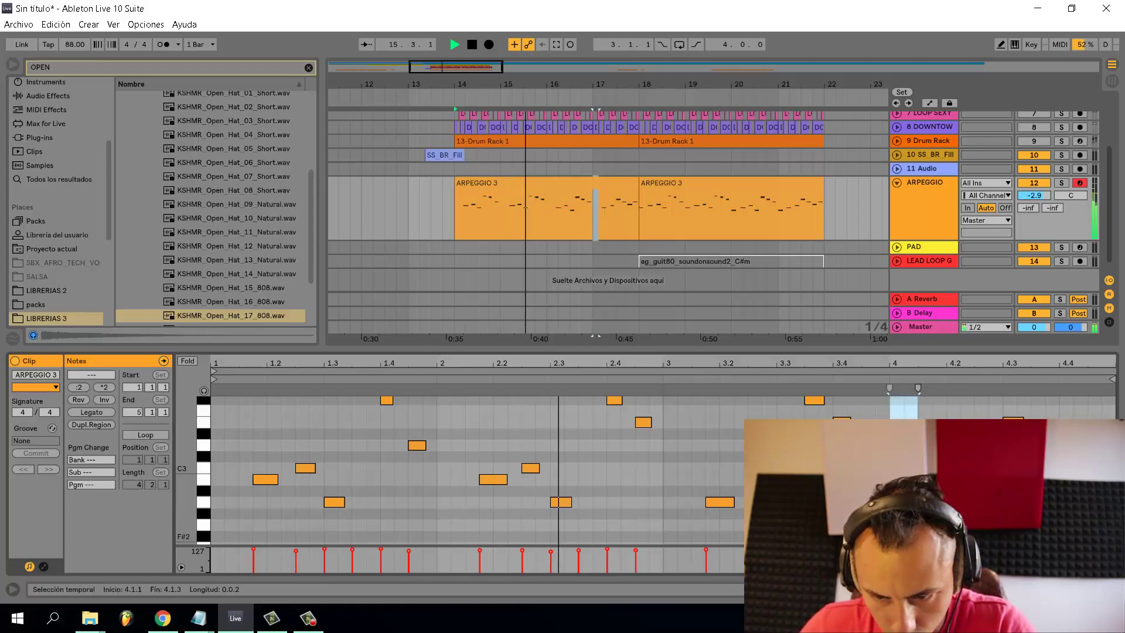
Replace the ARPEGGIO clip at bar 18 with a duplicate of the edited clip starting at bar 14
{"action": "scroll", "coordinate": [903, 480], "scroll_direction": "down", "scroll_amount": 1}
{"action": "left_click", "coordinate": [687, 192]}
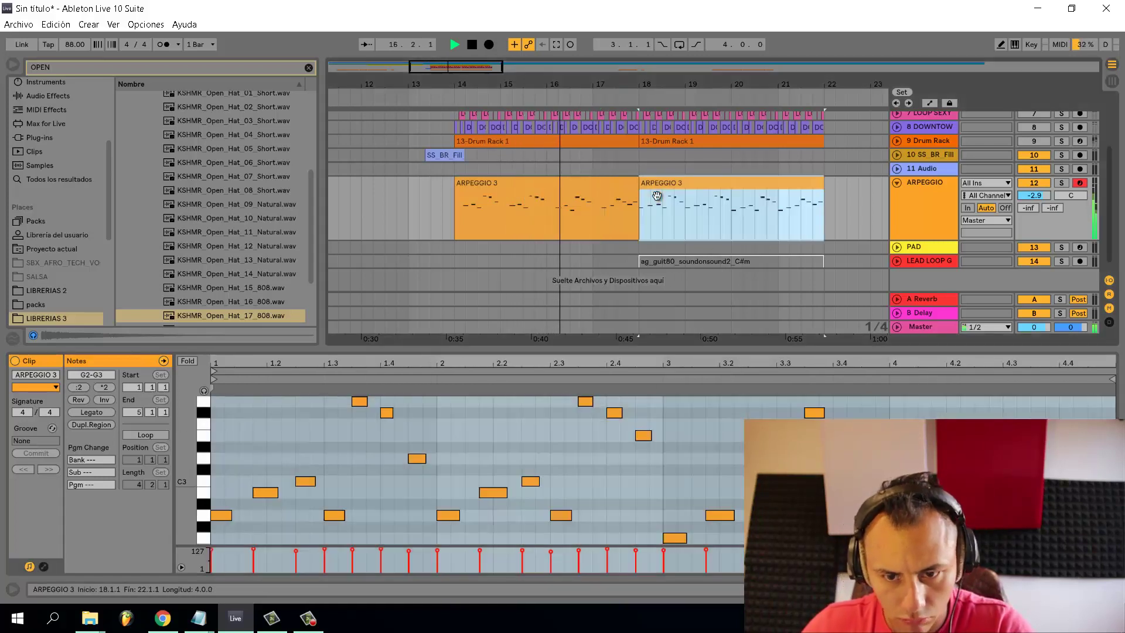
{"action": "key", "text": "Delete"}
{"action": "left_click", "coordinate": [588, 193]}
{"action": "key", "text": "ctrl+d"}
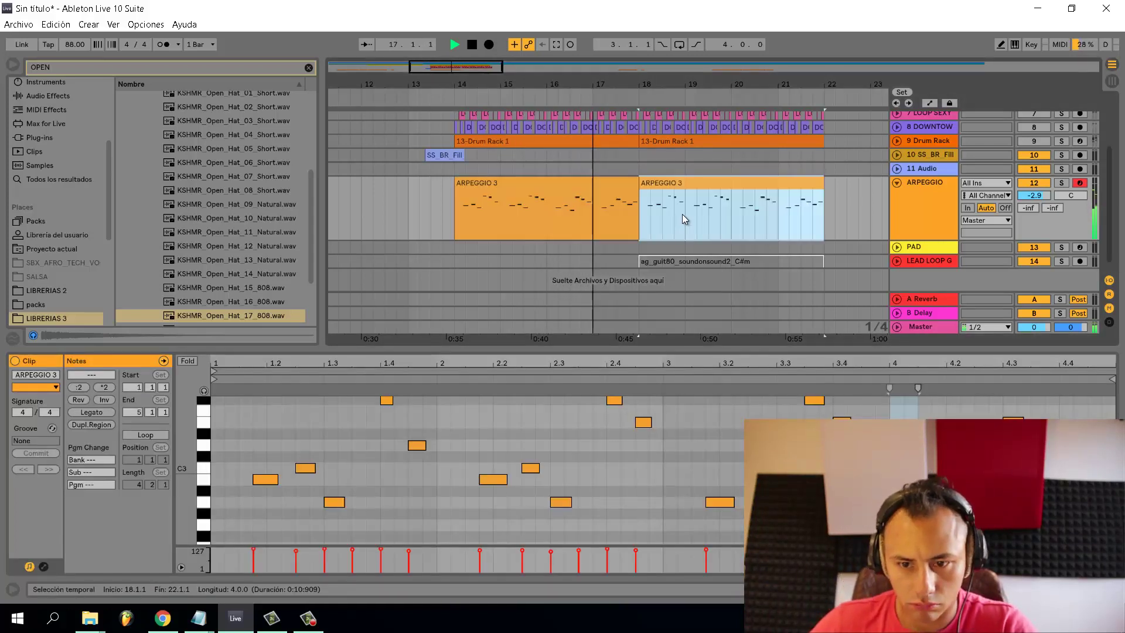
{"action": "left_click", "coordinate": [768, 225]}
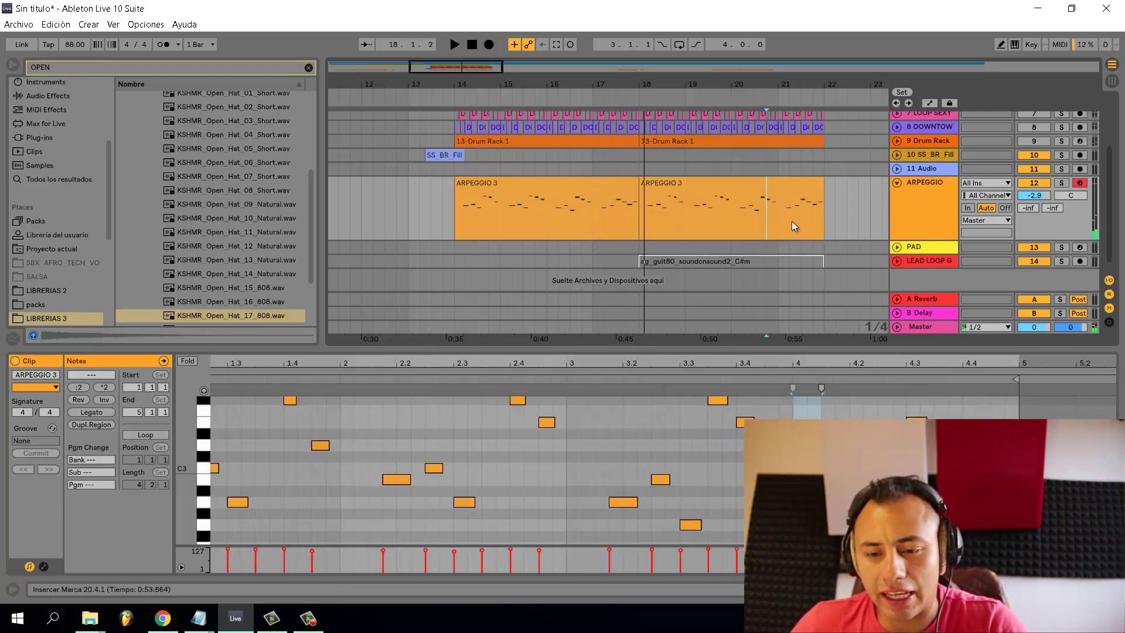
Extend the ends of the last VPS Avenger clip and the 6-Serum clip on the Kontakt track to bar 22
{"action": "scroll", "coordinate": [800, 208], "scroll_direction": "up", "scroll_amount": 3}
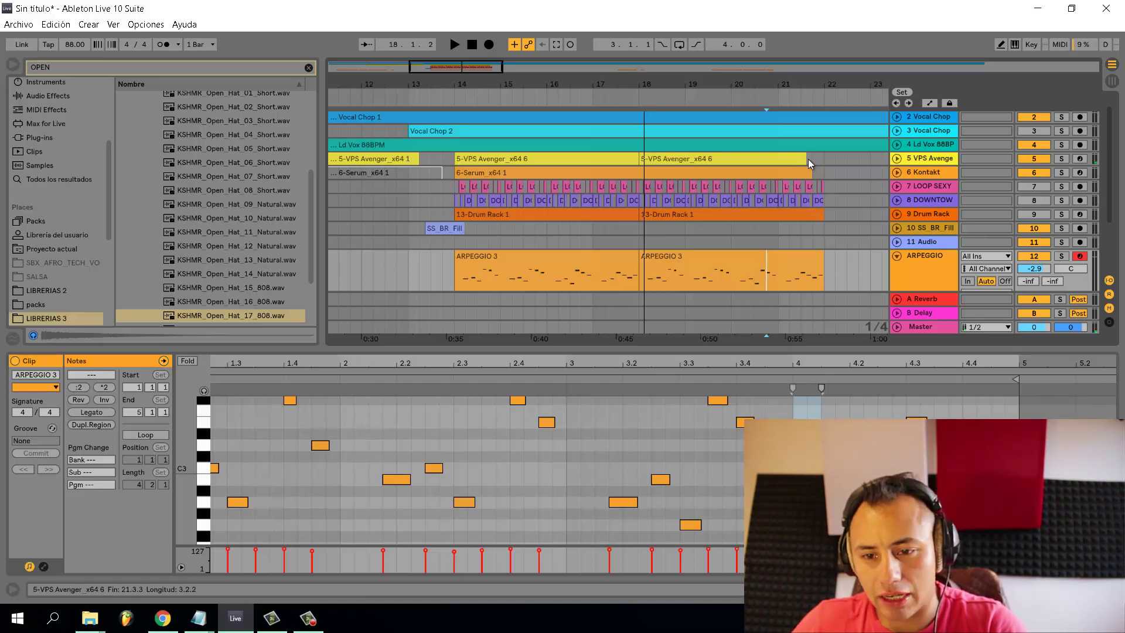
{"action": "mouse_move", "coordinate": [811, 157]}
{"action": "left_mouse_down"}
{"action": "mouse_move", "coordinate": [824, 157]}
{"action": "mouse_move", "coordinate": [824, 171]}
{"action": "left_mouse_up"}
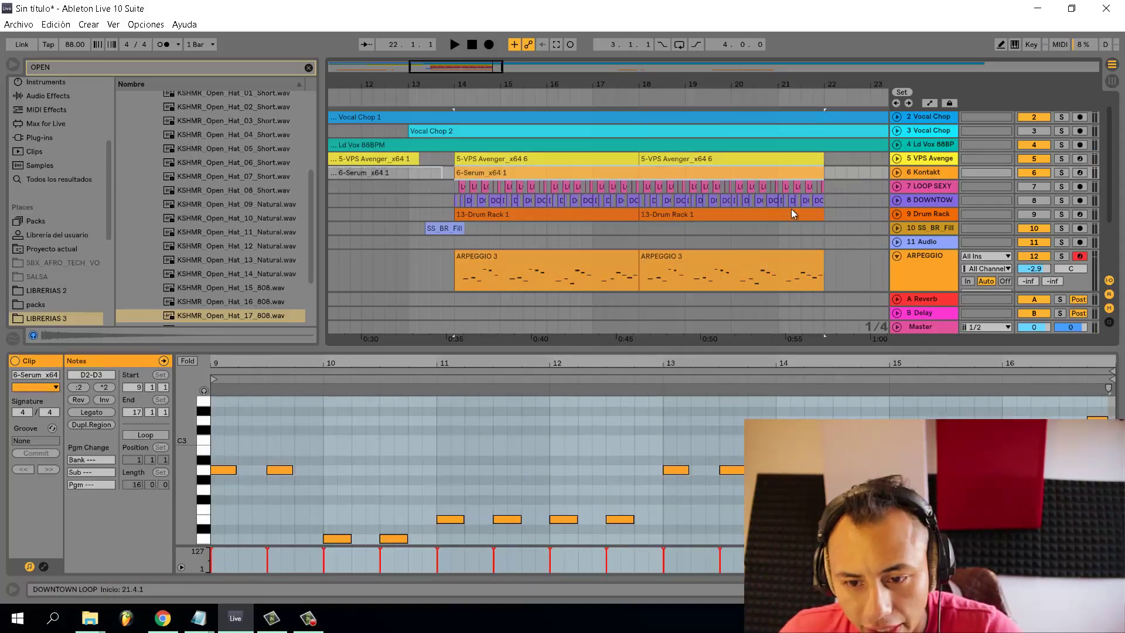
Listen to the section's ending from bar 21 and collapse the ARPEGGIO track
{"action": "left_click", "coordinate": [781, 242]}
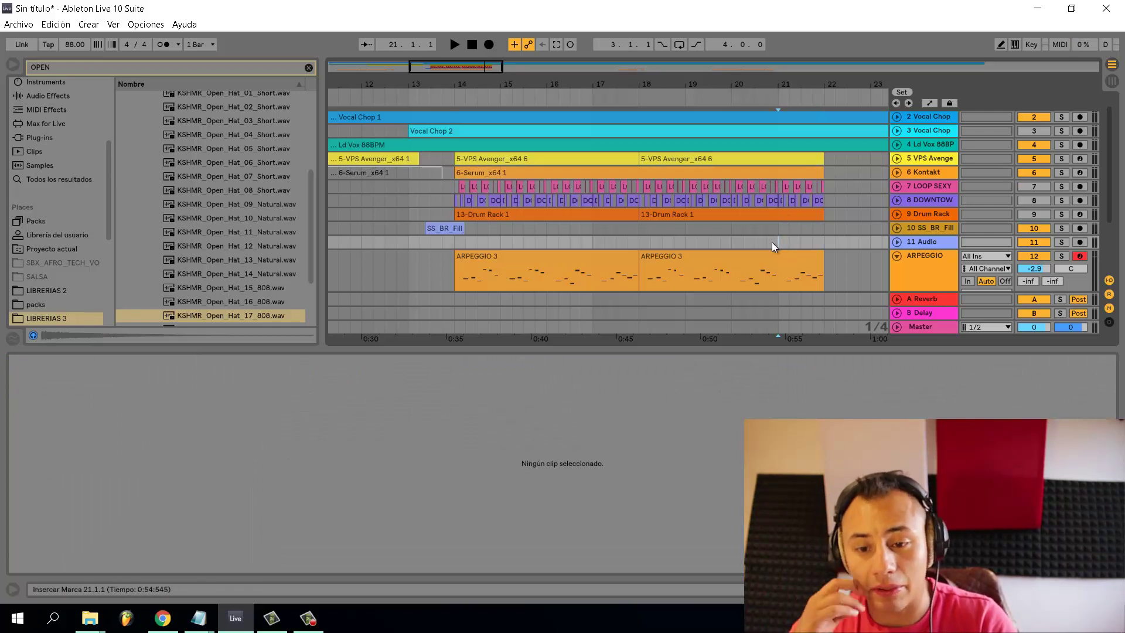
{"action": "key", "text": "space"}
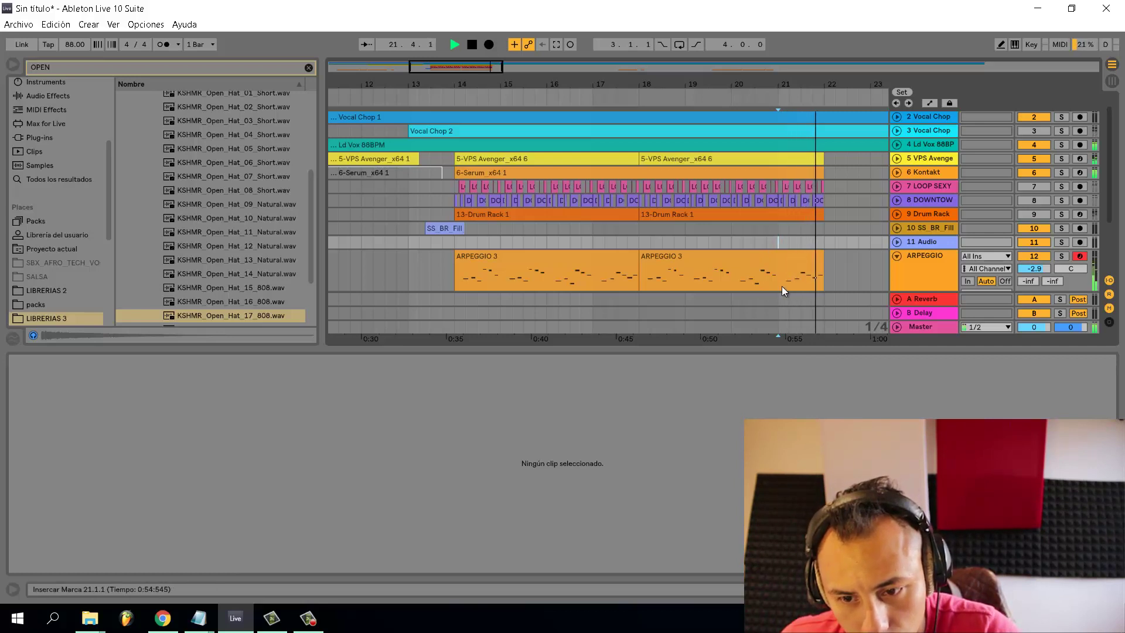
{"action": "left_click_drag", "start_coordinate": [781, 286], "coordinate": [835, 285]}
{"action": "key", "text": "space"}
{"action": "left_click", "coordinate": [782, 267]}
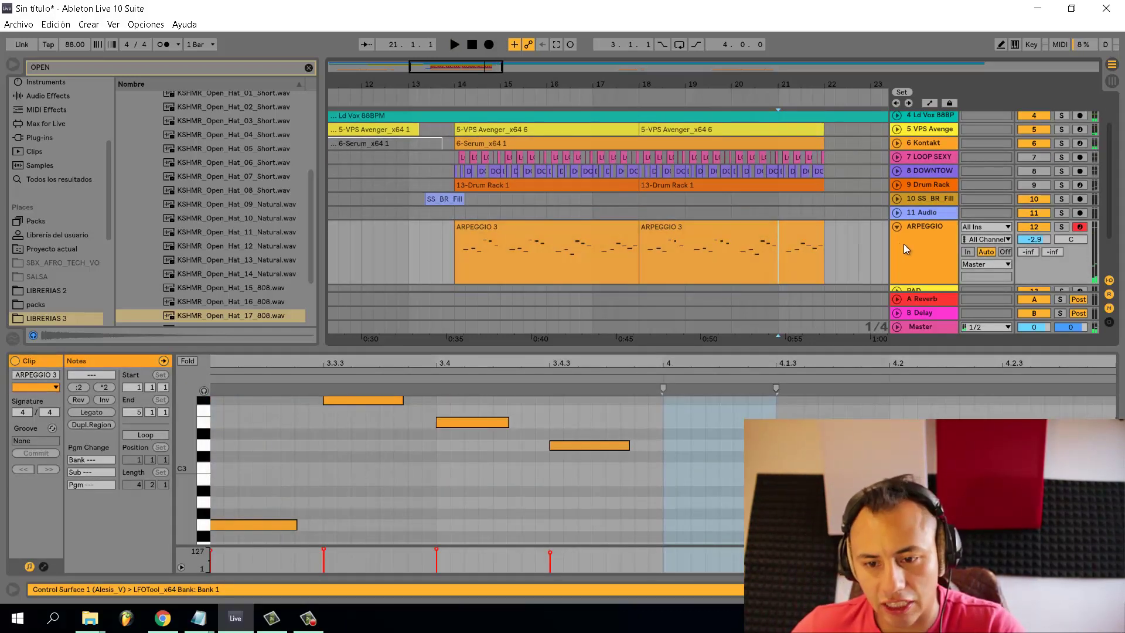
{"action": "left_click", "coordinate": [897, 227]}
{"action": "key", "text": "space"}
{"action": "key", "text": "space"}
Play the arrangement from bar 14 and again from bar 13, raising the system volume to 94
{"action": "left_click", "coordinate": [456, 258]}
{"action": "key", "text": "space"}
{"action": "scroll", "coordinate": [456, 254], "scroll_direction": "down", "scroll_amount": 2}
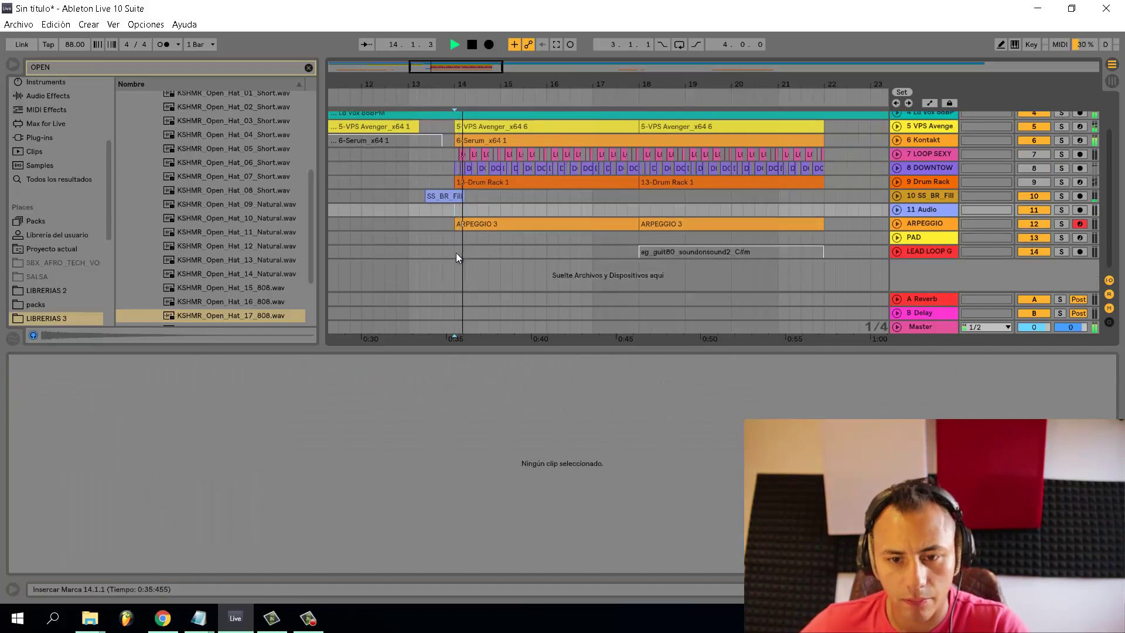
{"action": "scroll", "coordinate": [635, 212], "scroll_direction": "up", "scroll_amount": 2}
{"action": "key", "text": "space"}
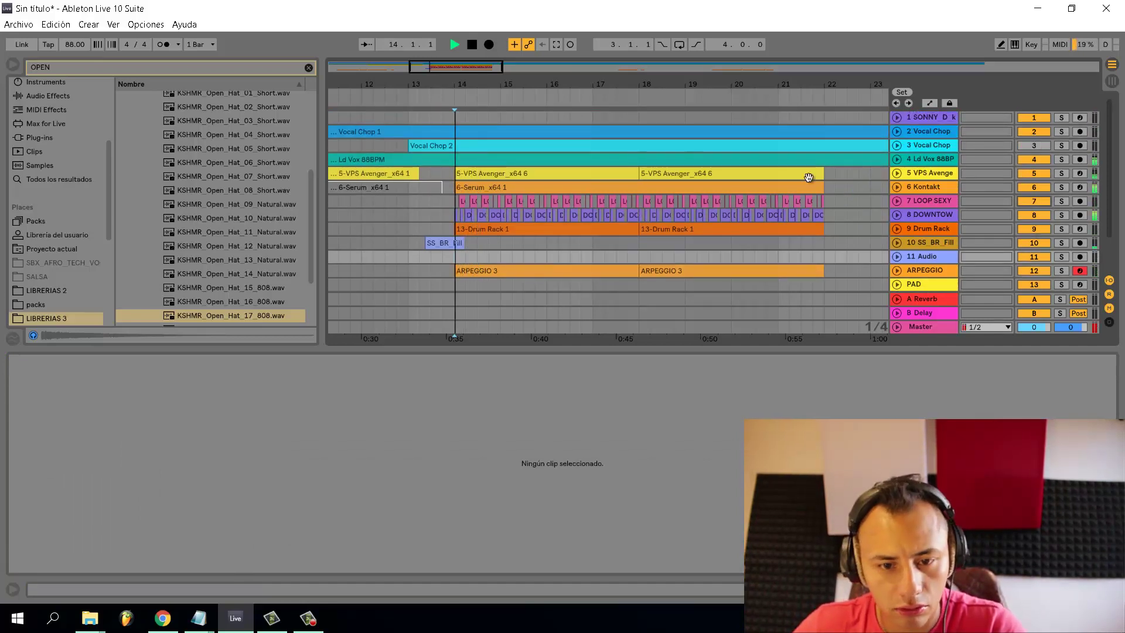
{"action": "left_click", "coordinate": [414, 203]}
{"action": "key", "text": "space"}
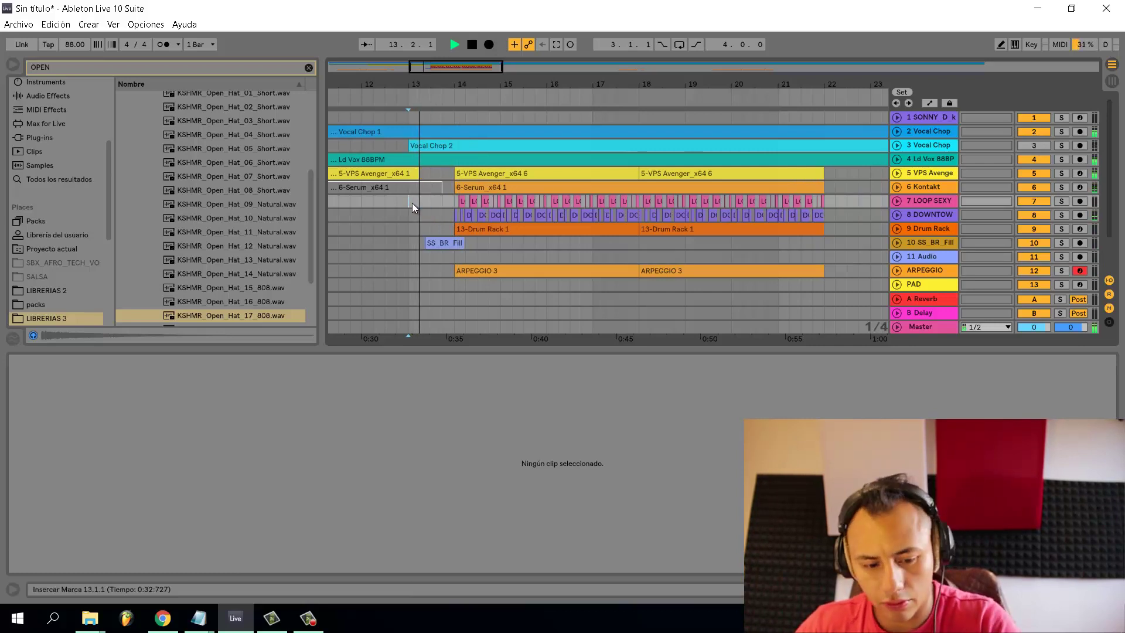
{"action": "key", "text": "XF86AudioRaiseVolume"}
{"action": "key", "text": "XF86AudioRaiseVolume"}
{"action": "key", "text": "XF86AudioRaiseVolume"}
{"action": "key", "text": "XF86AudioRaiseVolume"}
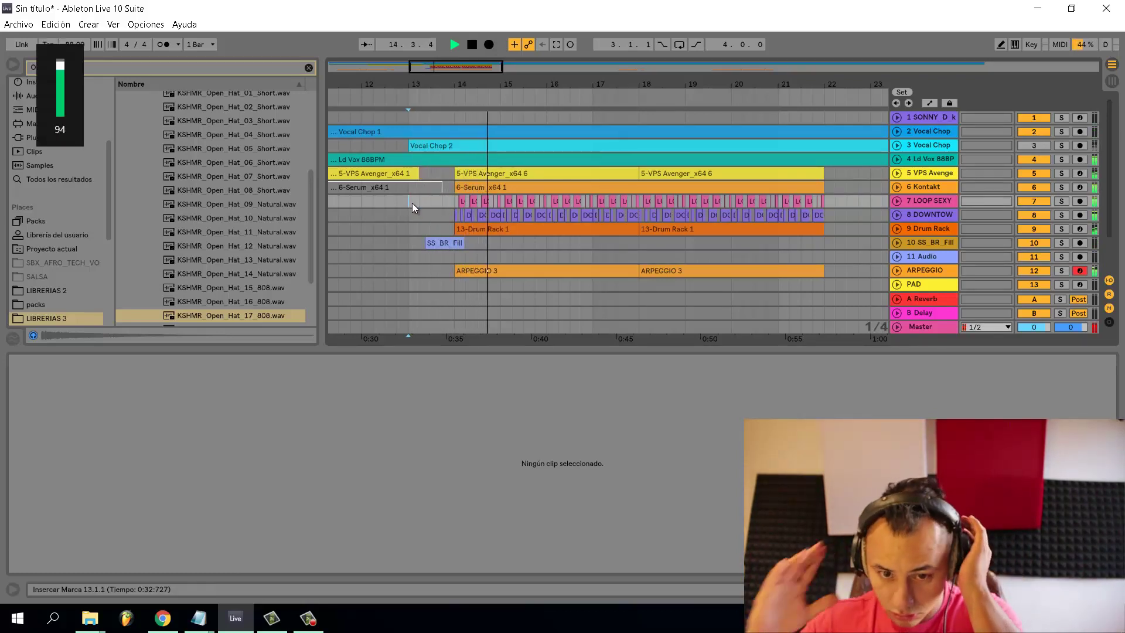
Expand the DOWNTOWN track and undo the trial edit of its slice near 14.2.3
{"action": "left_click", "coordinate": [899, 217]}
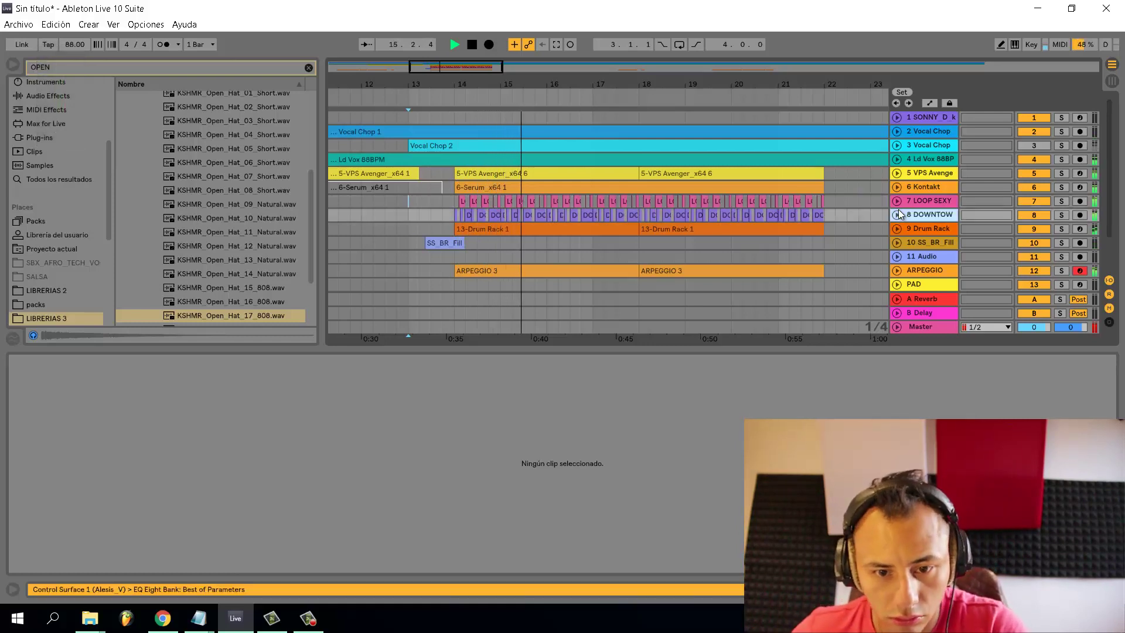
{"action": "left_click", "coordinate": [897, 215]}
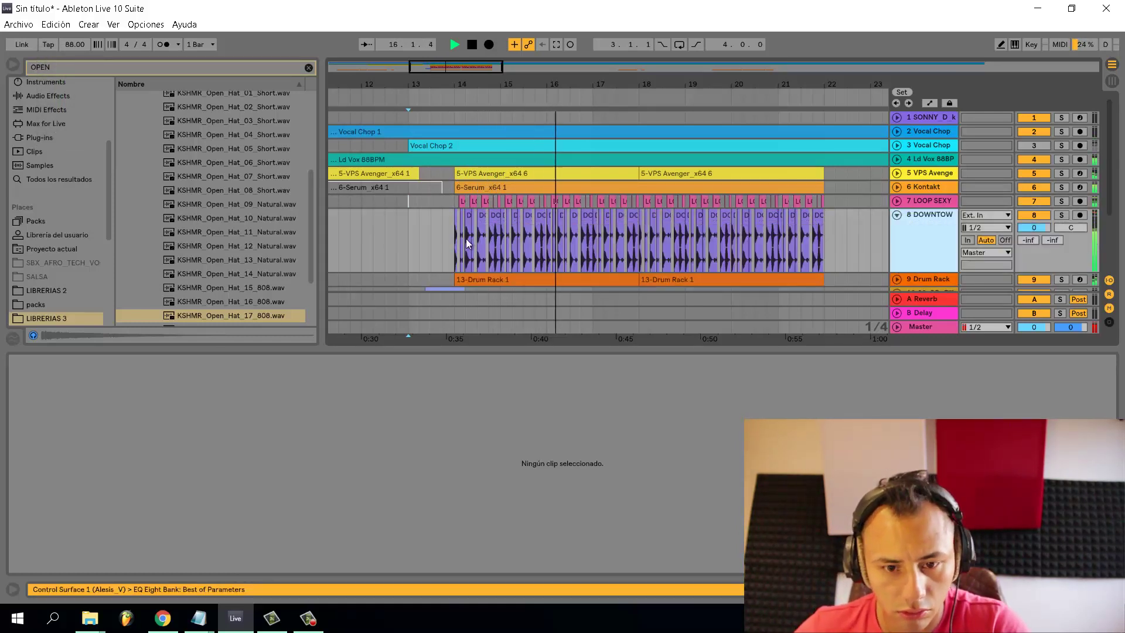
{"action": "scroll", "coordinate": [469, 238], "scroll_direction": "up", "scroll_amount": 10}
{"action": "left_click_drag", "start_coordinate": [511, 234], "coordinate": [542, 232]}
{"action": "scroll", "coordinate": [398, 258], "scroll_direction": "down", "scroll_amount": 4}
{"action": "key", "text": "ctrl+z"}
{"action": "scroll", "coordinate": [484, 232], "scroll_direction": "up", "scroll_amount": 4}
{"action": "scroll", "coordinate": [486, 238], "scroll_direction": "down", "scroll_amount": 5}
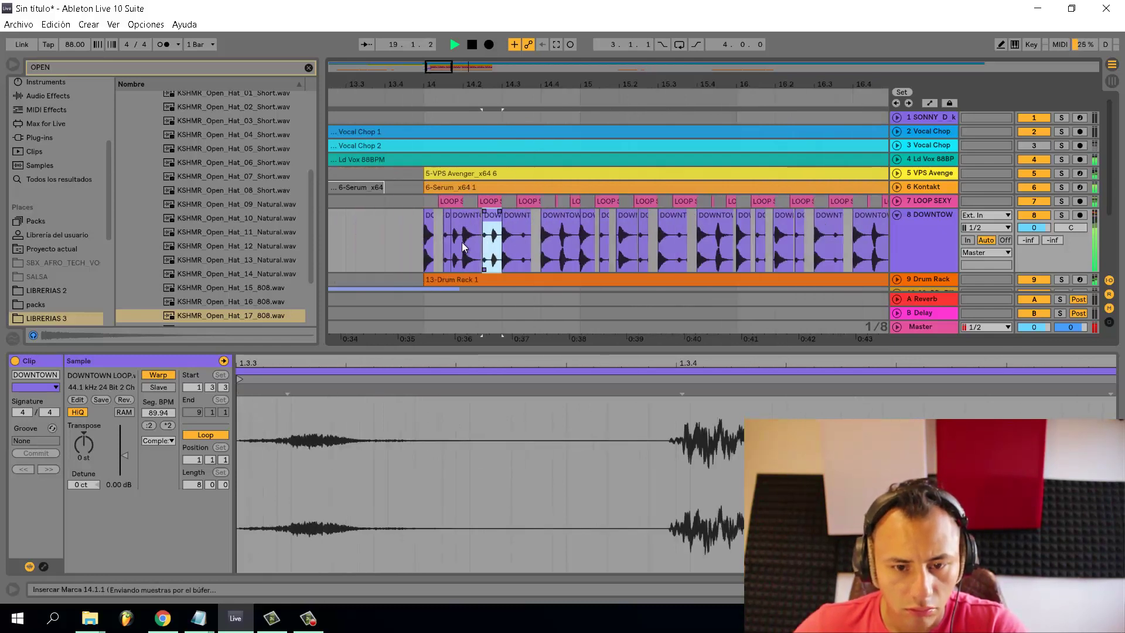
Listen to the LOOP SEXY and DOWNTOWN tracks soloed from bar 14
{"action": "left_click", "coordinate": [424, 250]}
{"action": "key", "text": "space"}
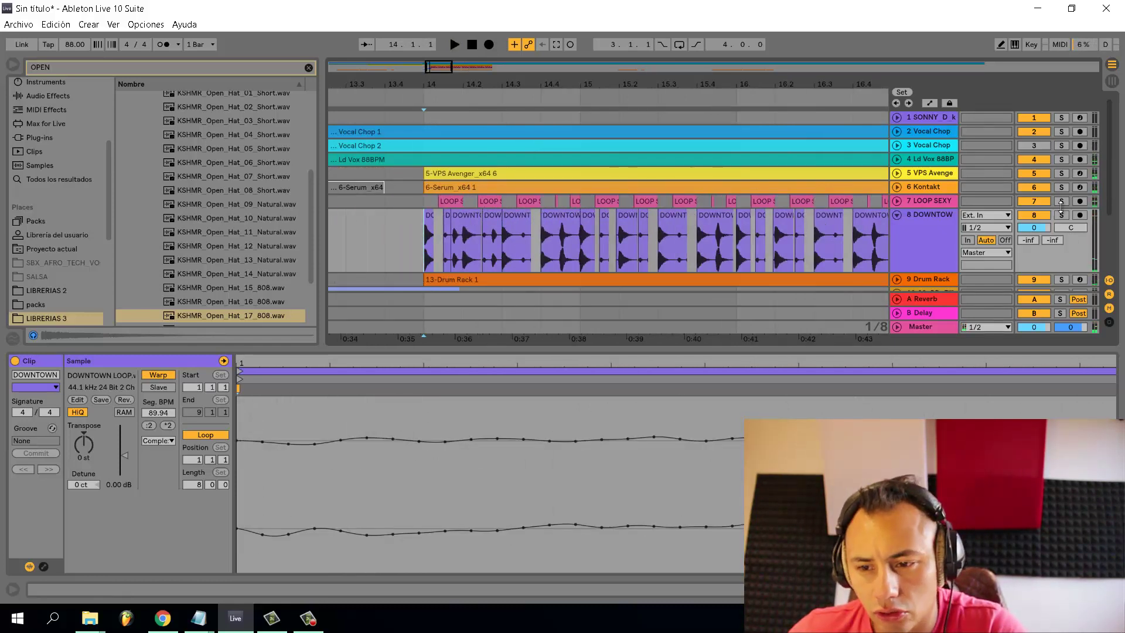
{"action": "key", "text": "space"}
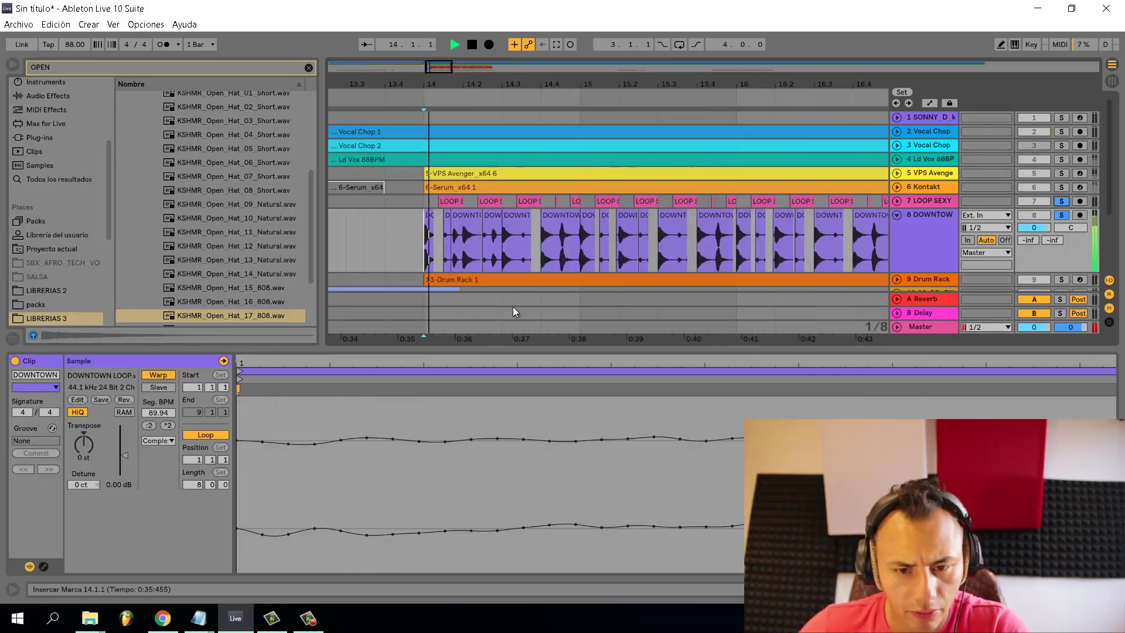
{"action": "left_click", "coordinate": [1062, 216]}
{"action": "key", "text": "space"}
Move the DOWNTOWN slice between 14.2.4 and 14.3 earlier, to 14.2.3
{"action": "scroll", "coordinate": [503, 246], "scroll_direction": "up", "scroll_amount": 3}
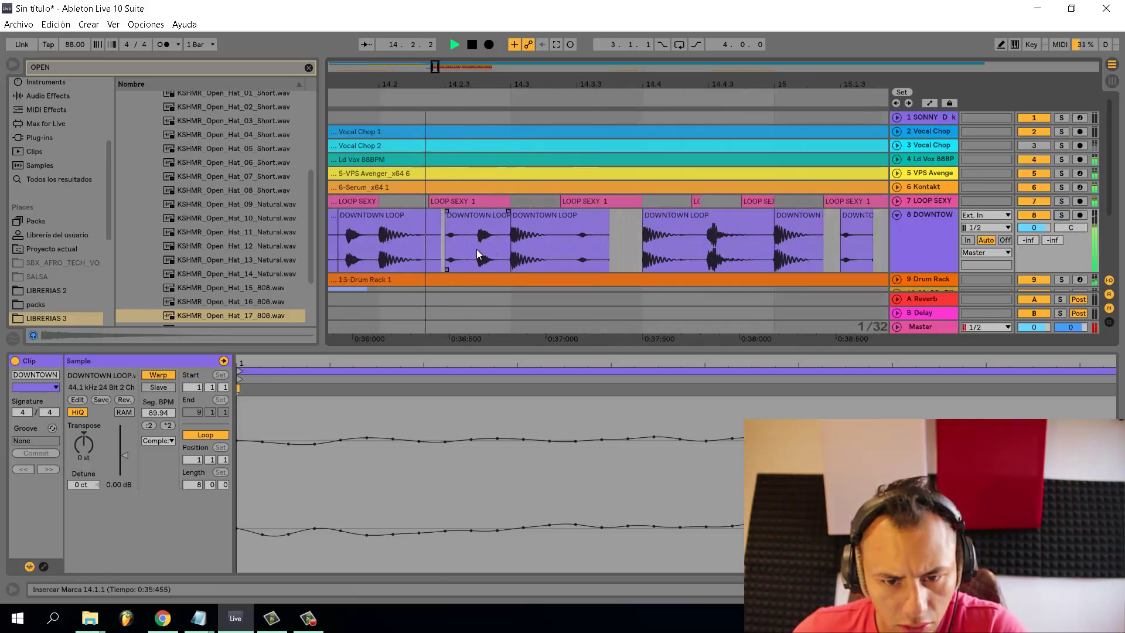
{"action": "left_click_drag", "start_coordinate": [478, 255], "coordinate": [510, 254]}
{"action": "key", "text": "ctrl+x"}
{"action": "left_click", "coordinate": [449, 253]}
{"action": "key", "text": "ctrl+v"}
{"action": "scroll", "coordinate": [451, 250], "scroll_direction": "down", "scroll_amount": 4}
{"action": "key", "text": "space"}
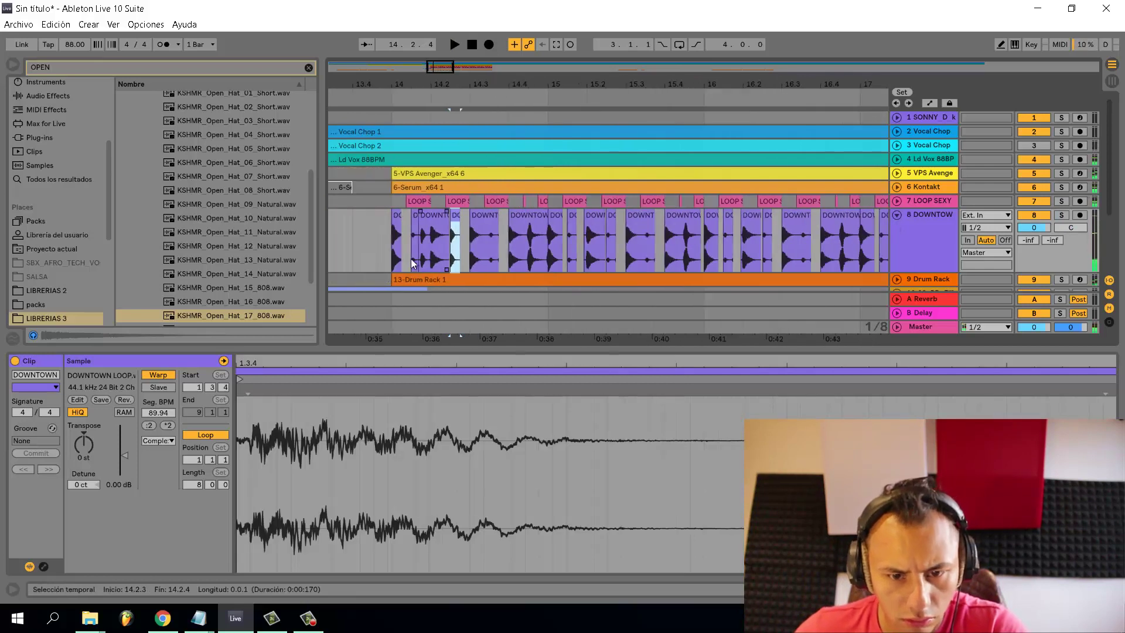
Play the edited groove and delete the DOWNTOWN clips from bar 15 to beat 15.4
{"action": "key", "text": "space"}
{"action": "left_click", "coordinate": [492, 253]}
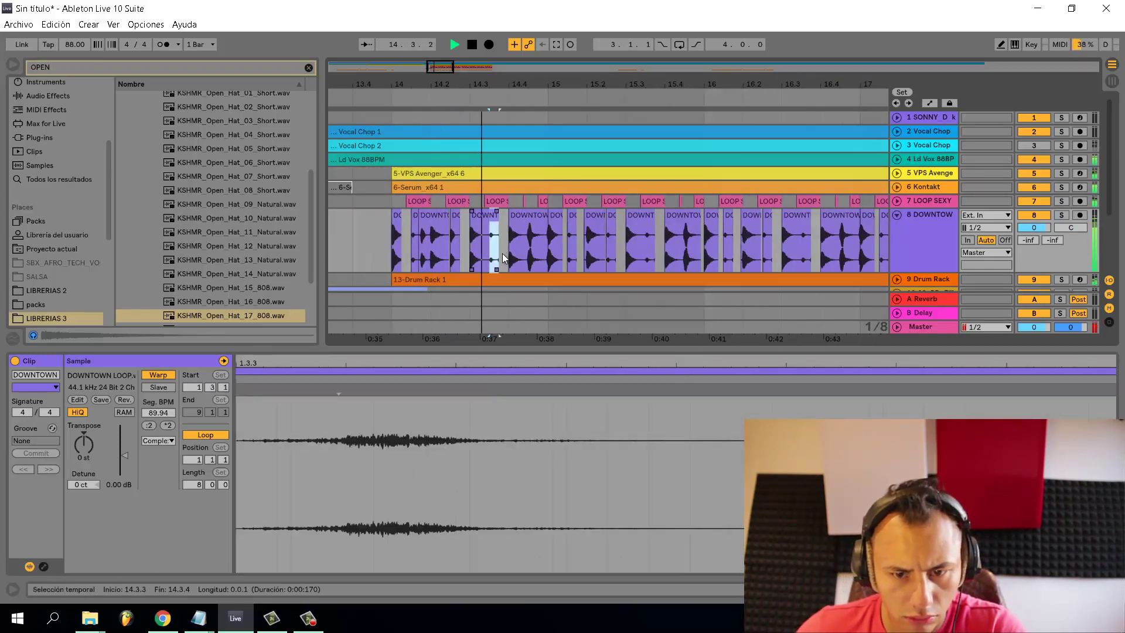
{"action": "left_click_drag", "start_coordinate": [502, 253], "coordinate": [664, 258]}
{"action": "key", "text": "space"}
{"action": "key", "text": "space"}
{"action": "key", "text": "Delete"}
Duplicate the edited DOWNTOWN clips of bar 14 into bar 15
{"action": "left_click", "coordinate": [394, 258]}
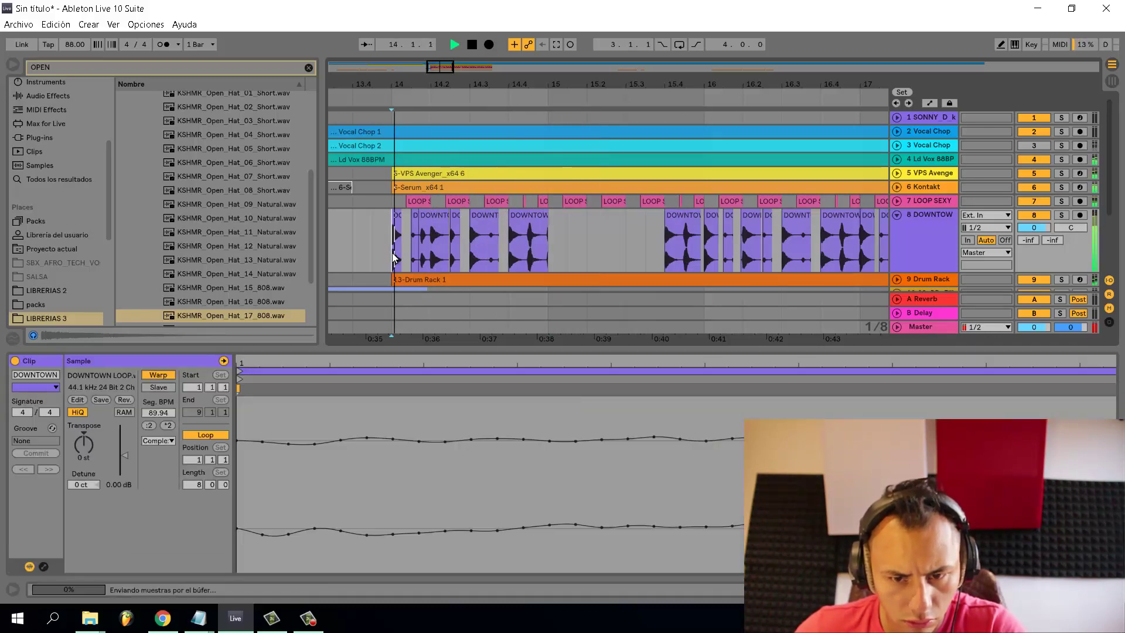
{"action": "mouse_move", "coordinate": [394, 258]}
{"action": "left_mouse_down"}
{"action": "mouse_move", "coordinate": [559, 255]}
{"action": "mouse_move", "coordinate": [392, 261]}
{"action": "left_mouse_up"}
{"action": "left_click", "coordinate": [681, 227]}
{"action": "key", "text": "Delete"}
{"action": "key", "text": "ctrl+d"}
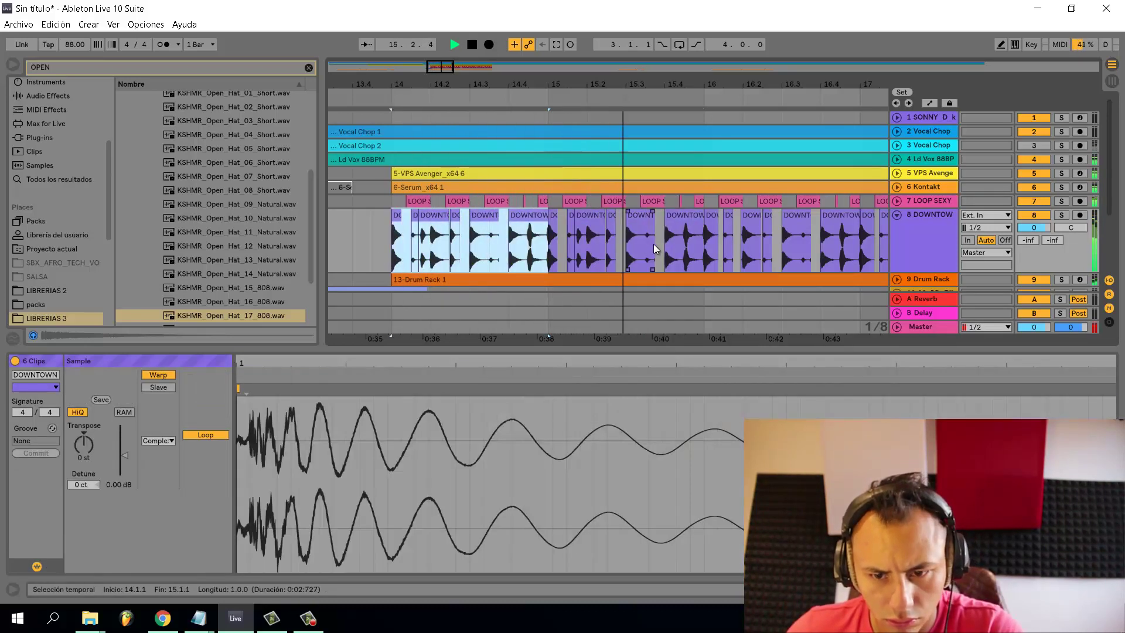
Delete all remaining DOWNTOWN clips from bar 16 to the section end at bar 22
{"action": "key", "text": "space"}
{"action": "left_click_drag", "start_coordinate": [714, 252], "coordinate": [842, 249]}
{"action": "key", "text": "Delete"}
{"action": "scroll", "coordinate": [597, 242], "scroll_direction": "down", "scroll_amount": 4}
{"action": "left_click_drag", "start_coordinate": [664, 249], "coordinate": [872, 249]}
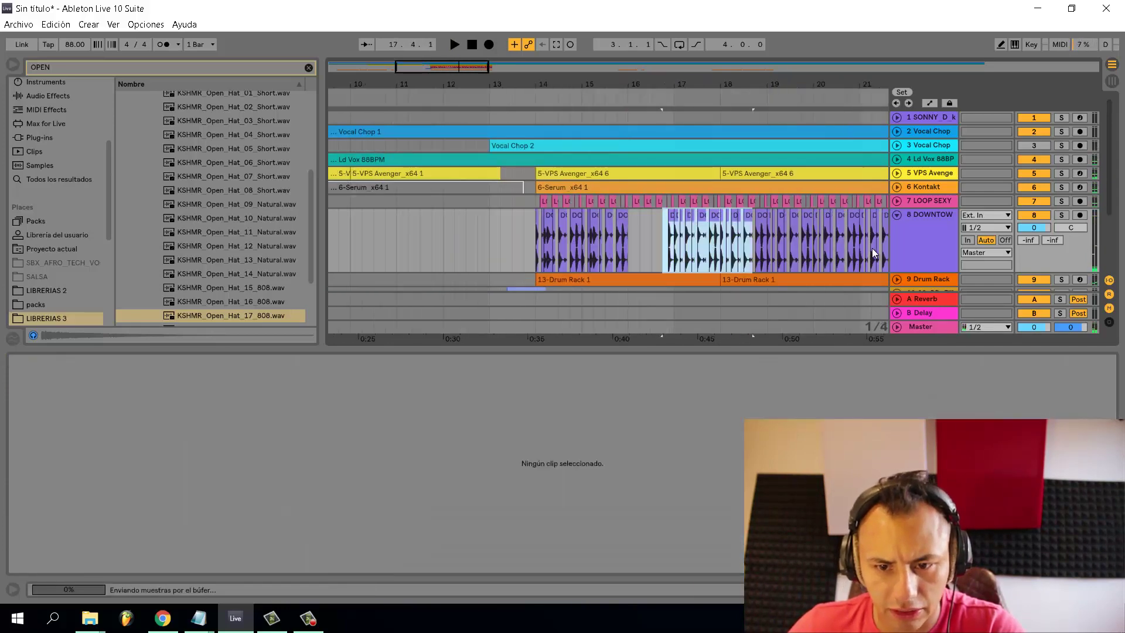
{"action": "scroll", "coordinate": [872, 253], "scroll_direction": "down", "scroll_amount": 5}
{"action": "key", "text": "Delete"}
{"action": "left_click_drag", "start_coordinate": [514, 248], "coordinate": [604, 250]}
{"action": "key", "text": "Delete"}
{"action": "scroll", "coordinate": [519, 255], "scroll_direction": "up", "scroll_amount": 5}
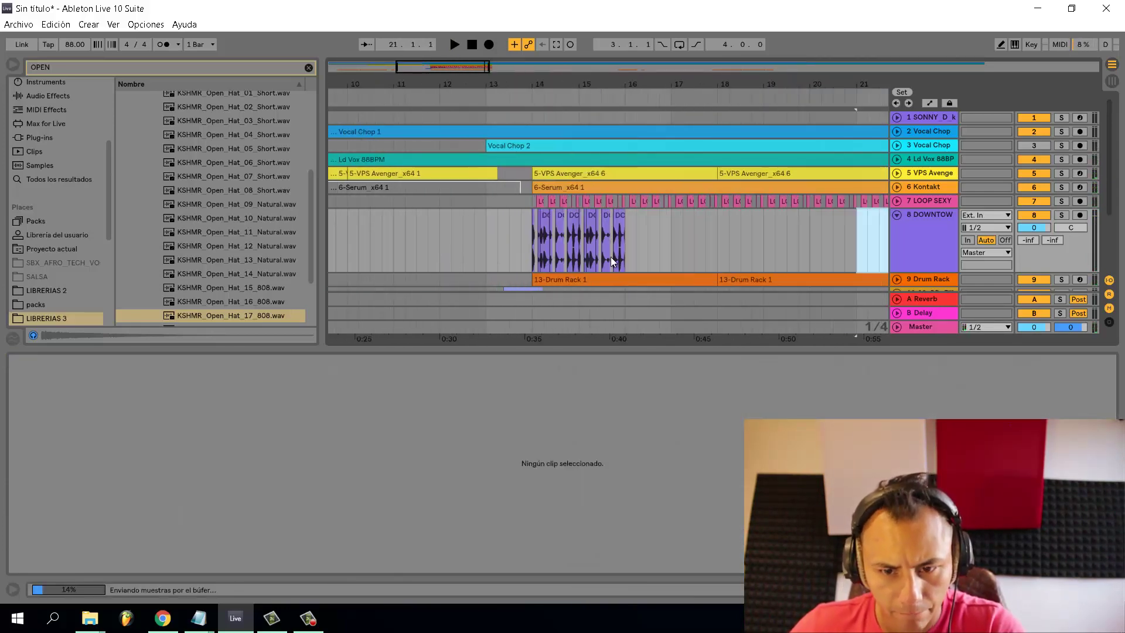
Duplicate the two-bar DOWNTOWN pattern from bars 14 and 15 three times to fill the section up to bar 22
{"action": "left_click", "coordinate": [529, 245]}
{"action": "key", "text": "space"}
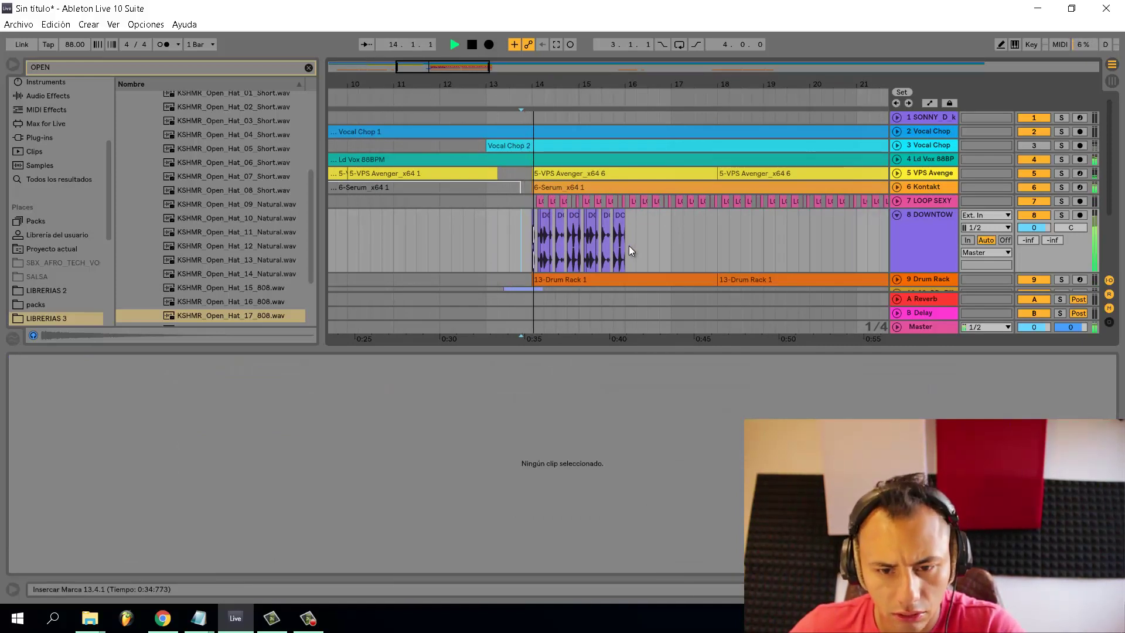
{"action": "left_click_drag", "start_coordinate": [628, 245], "coordinate": [535, 252]}
{"action": "key", "text": "ctrl+d"}
{"action": "key", "text": "ctrl+d"}
{"action": "key", "text": "ctrl+d"}
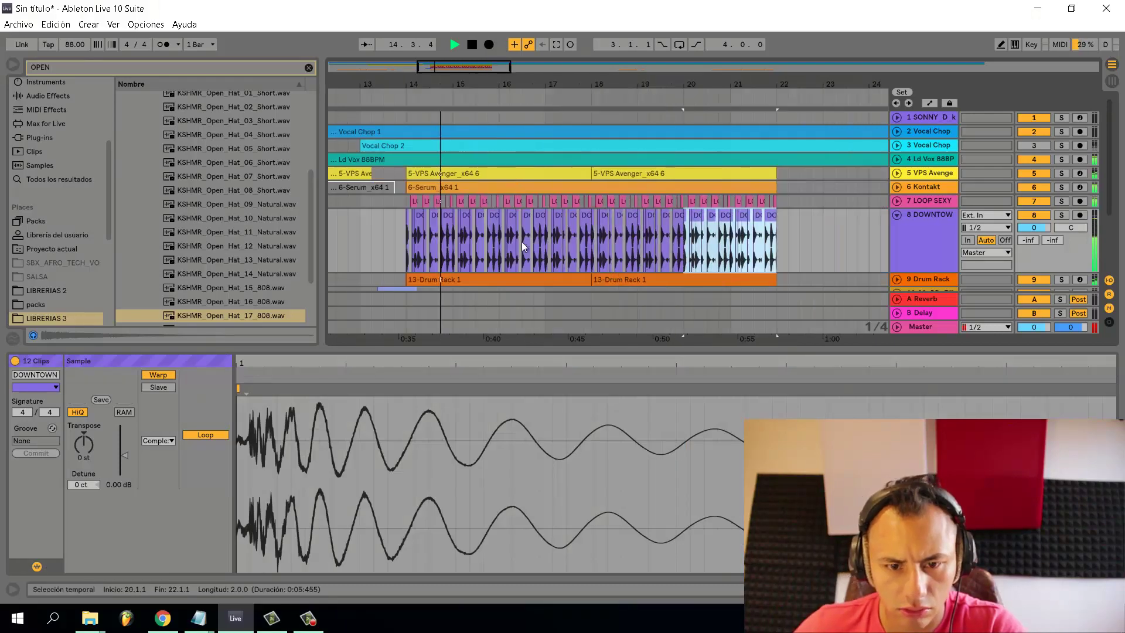
{"action": "left_click", "coordinate": [401, 249]}
Fade out the LOOP SEXY clip ending at 14.2 and remove the next clip's tail before 14.3
{"action": "left_click", "coordinate": [897, 201]}
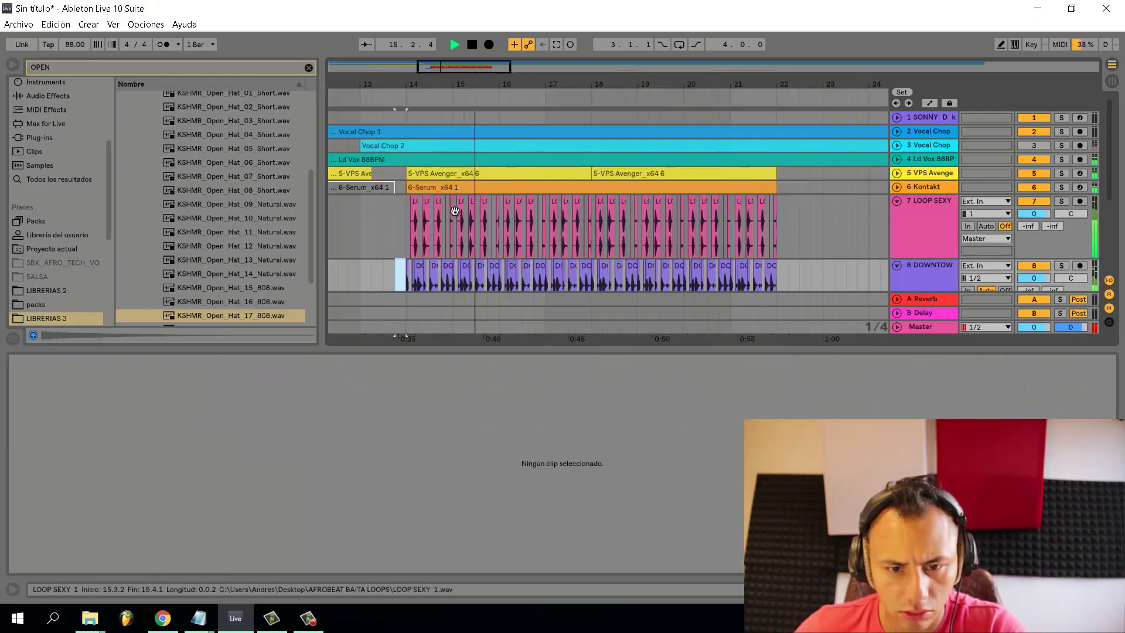
{"action": "scroll", "coordinate": [423, 209], "scroll_direction": "up", "scroll_amount": 4}
{"action": "scroll", "coordinate": [397, 210], "scroll_direction": "up", "scroll_amount": 3}
{"action": "left_click", "coordinate": [388, 200]}
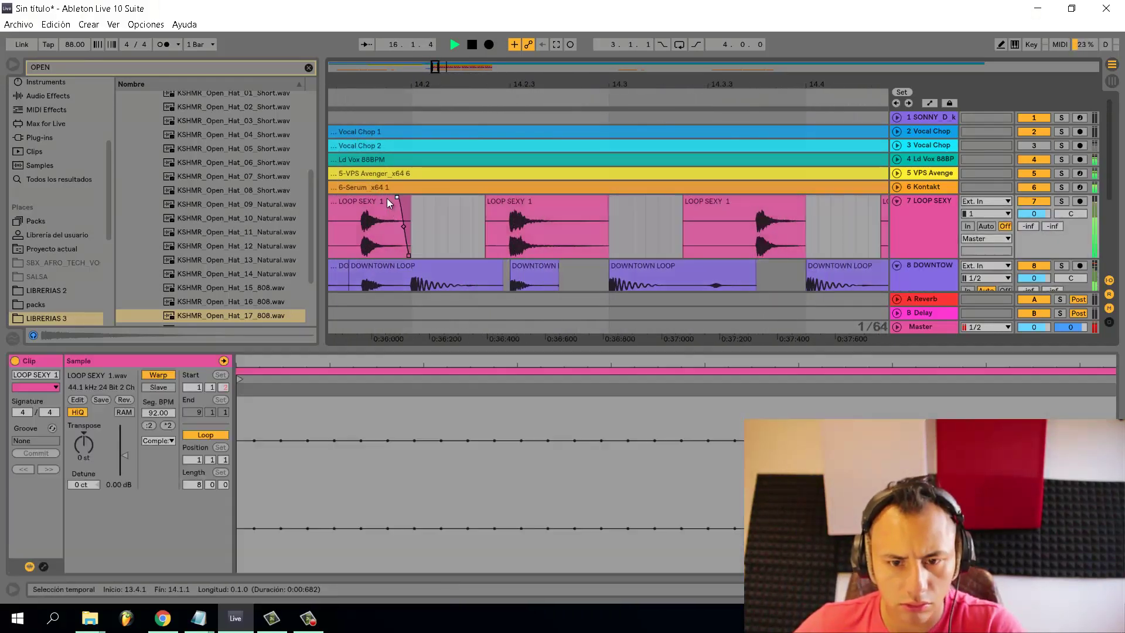
{"action": "left_click_drag", "start_coordinate": [609, 236], "coordinate": [571, 198]}
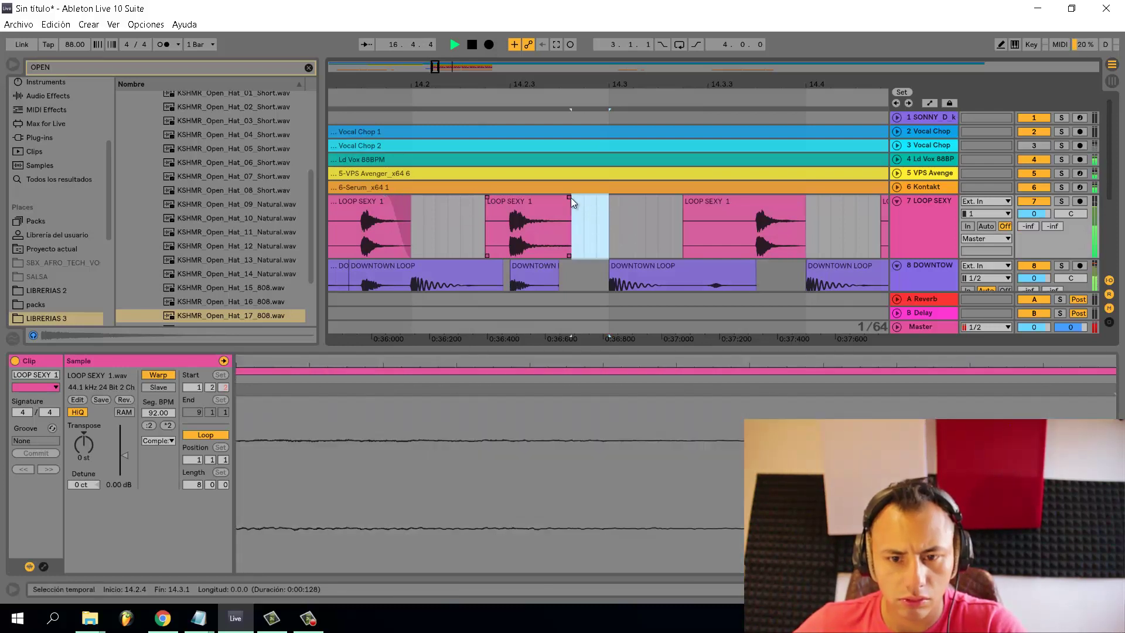
Delete the LOOP SEXY clips from the start of bar 15 to the middle of bar 16
{"action": "scroll", "coordinate": [524, 202], "scroll_direction": "down", "scroll_amount": 4}
{"action": "left_click_drag", "start_coordinate": [553, 241], "coordinate": [698, 241]}
{"action": "left_click_drag", "start_coordinate": [639, 240], "coordinate": [756, 188]}
{"action": "key", "text": "Delete"}
{"action": "scroll", "coordinate": [560, 220], "scroll_direction": "down", "scroll_amount": 5}
{"action": "scroll", "coordinate": [574, 232], "scroll_direction": "down", "scroll_amount": 3}
{"action": "key", "text": "Delete"}
{"action": "scroll", "coordinate": [579, 157], "scroll_direction": "down", "scroll_amount": 3}
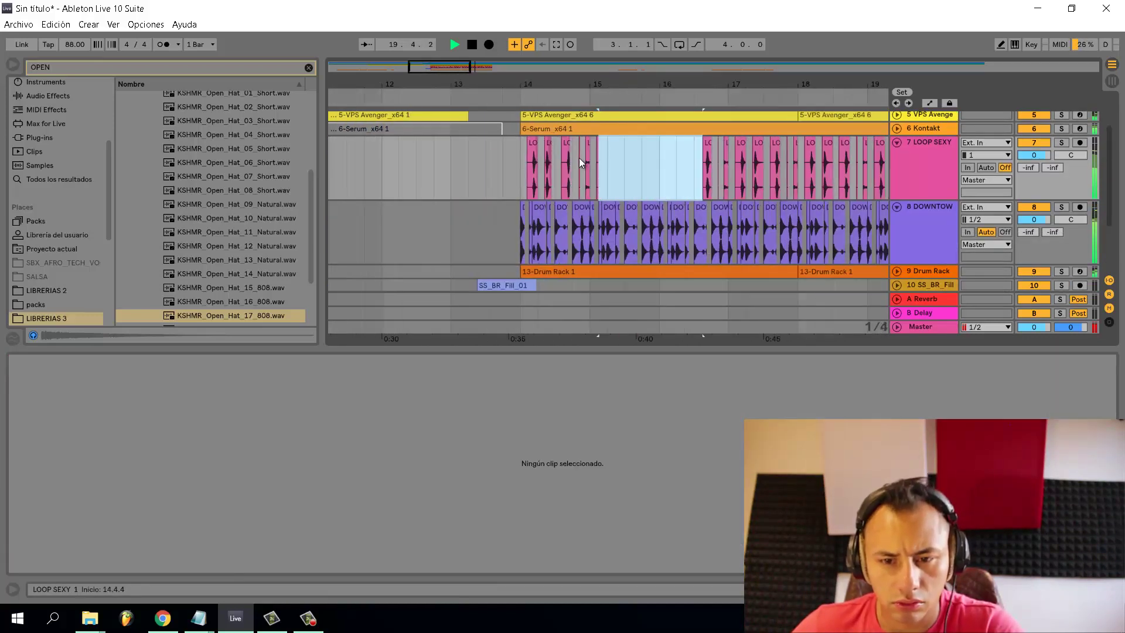
Delete the remaining LOOP SEXY clips up to bar 22, keeping only the bar 14 pattern
{"action": "scroll", "coordinate": [670, 175], "scroll_direction": "up", "scroll_amount": 1}
{"action": "left_click_drag", "start_coordinate": [618, 177], "coordinate": [547, 183]}
{"action": "key", "text": "Delete"}
{"action": "key", "text": "Delete"}
{"action": "key", "text": "Delete"}
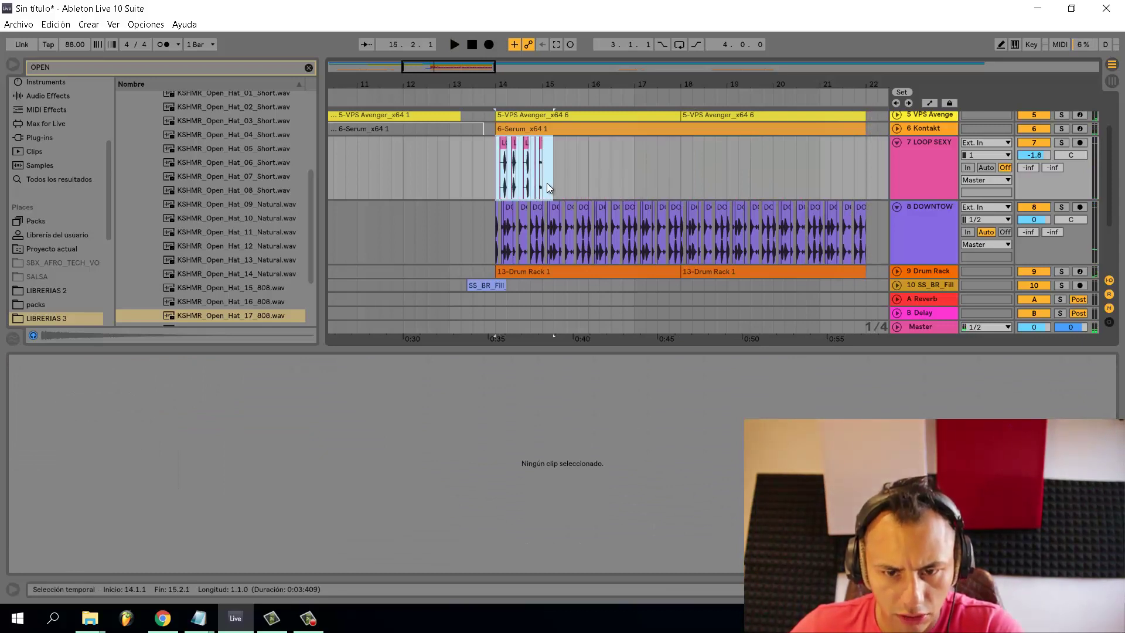
Duplicate the one-bar LOOP SEXY pattern of bar 14 seven times to fill the section up to bar 22
{"action": "key", "text": "ctrl+d"}
{"action": "key", "text": "ctrl+d"}
{"action": "key", "text": "ctrl+d"}
{"action": "key", "text": "ctrl+d"}
{"action": "key", "text": "ctrl+d"}
{"action": "key", "text": "ctrl+d"}
{"action": "key", "text": "ctrl+d"}
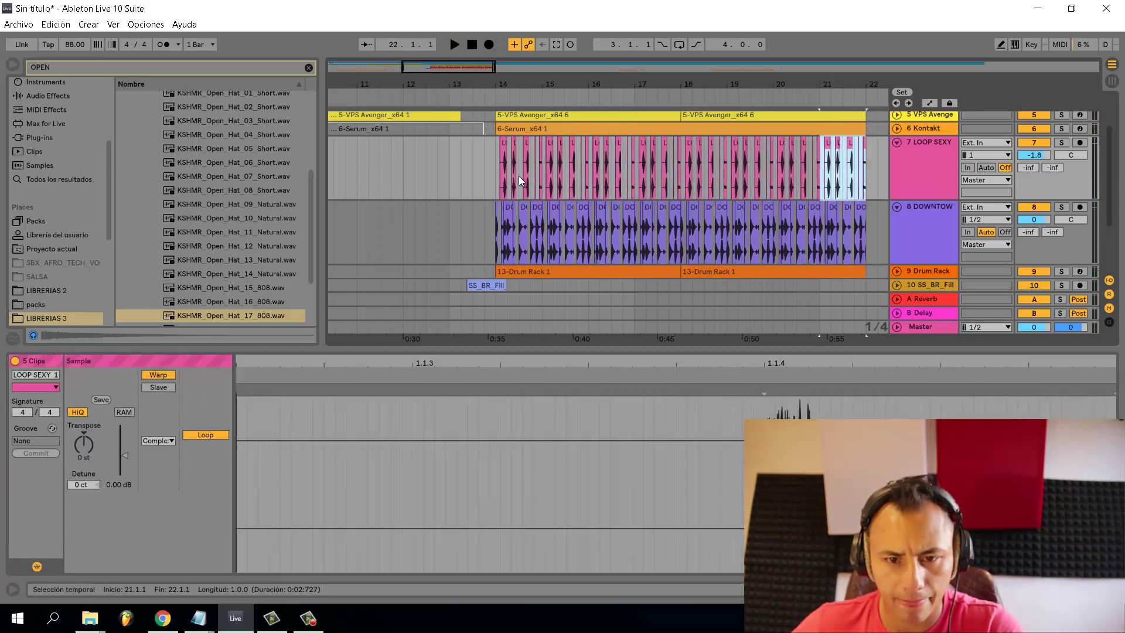
Play the section from bar 14 and lower the LOOP SEXY track volume to -3.4 dB
{"action": "left_click", "coordinate": [494, 177]}
{"action": "key", "text": "space"}
{"action": "scroll", "coordinate": [521, 192], "scroll_direction": "down", "scroll_amount": 1}
{"action": "key", "text": "alt+u"}
{"action": "scroll", "coordinate": [930, 181], "scroll_direction": "down", "scroll_amount": 1}
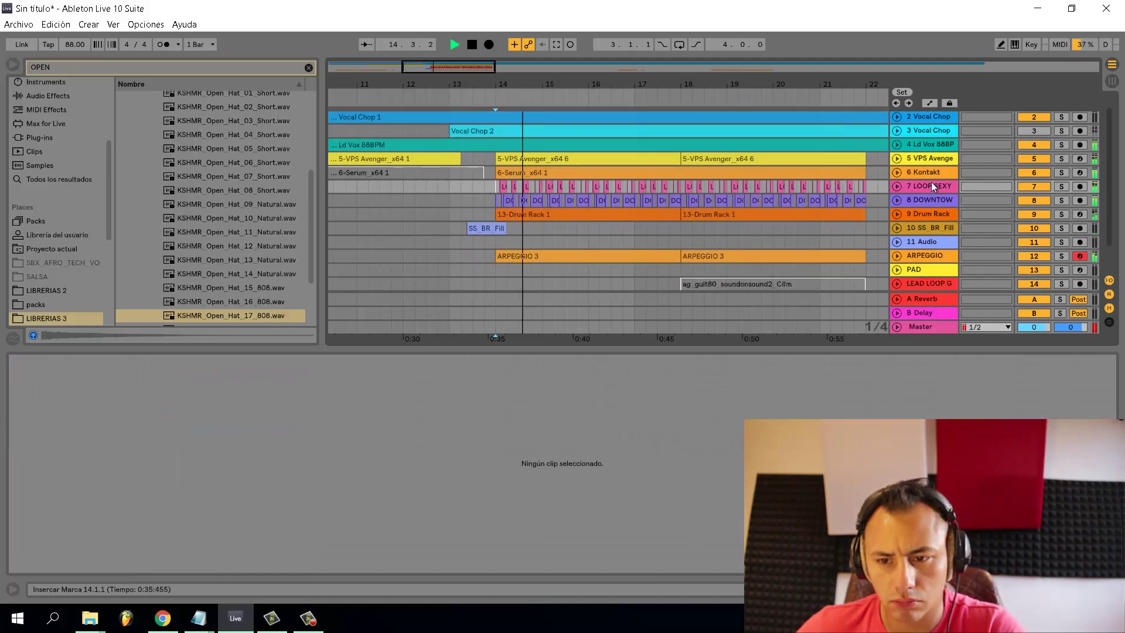
{"action": "left_click", "coordinate": [897, 187]}
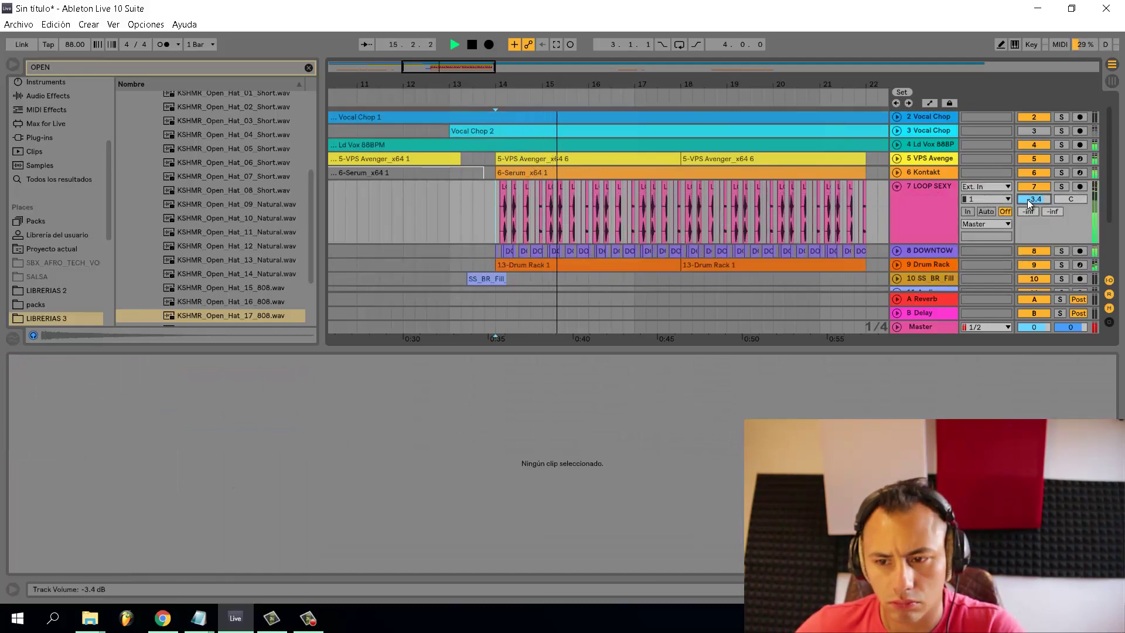
Reset the LOOP SEXY track volume to 0 dB while the section plays
{"action": "key", "text": "Tab"}
{"action": "key", "text": "alt+Tab"}
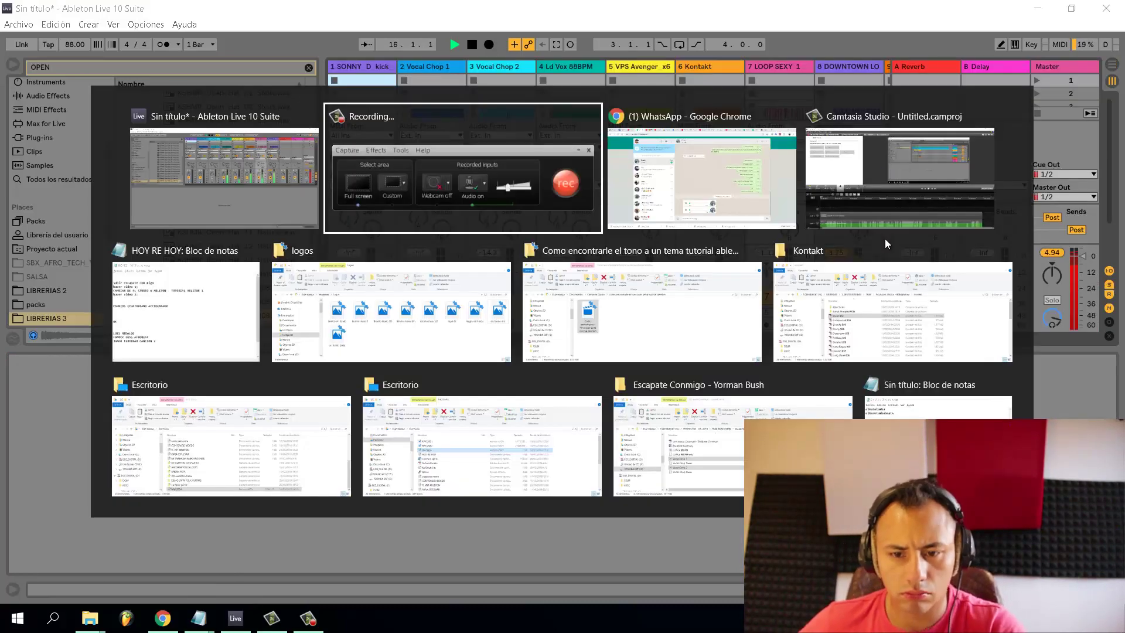
{"action": "key", "text": "Escape"}
{"action": "key", "text": "Tab"}
{"action": "key", "text": "alt+u"}
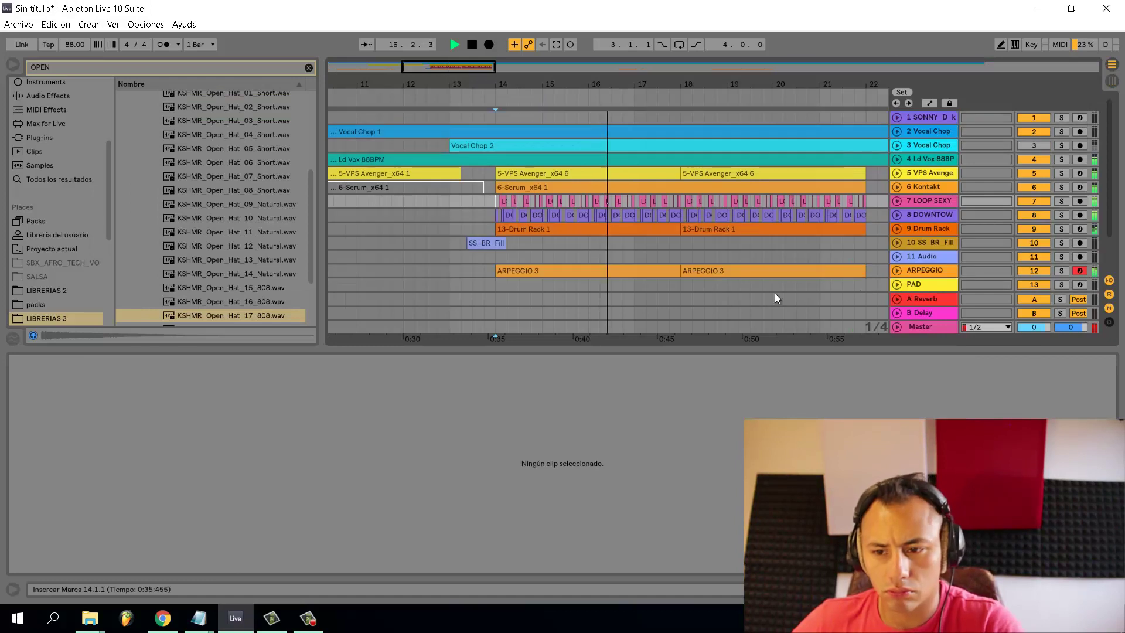
{"action": "left_click", "coordinate": [897, 201]}
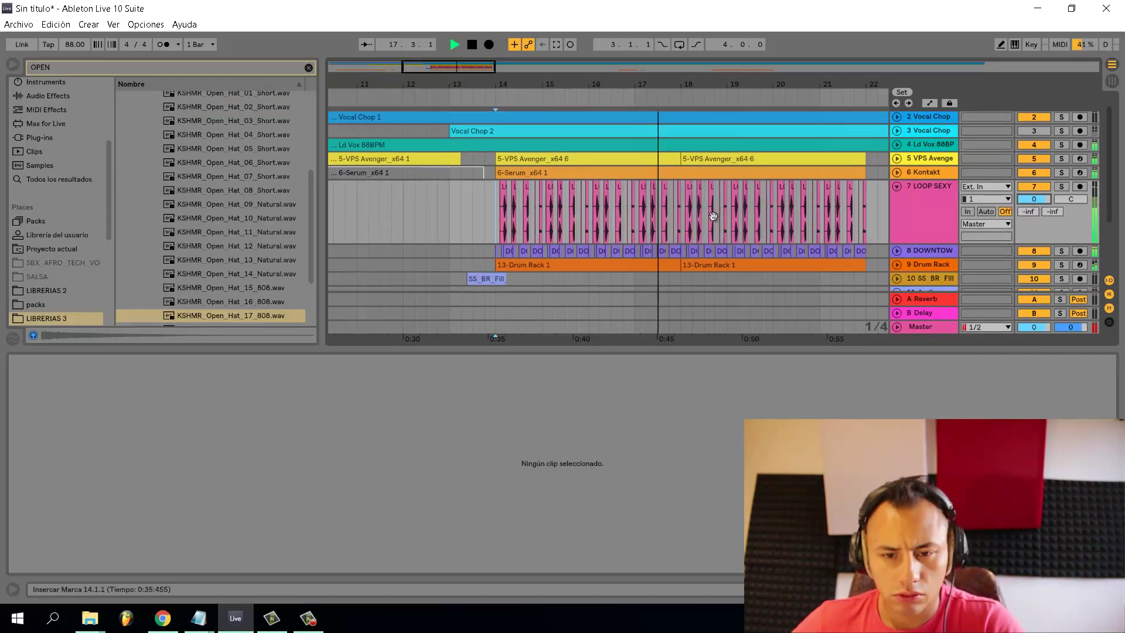
Move the ARPEGGIO track directly below the Drum Rack track and expand the VPS Avenger track
{"action": "scroll", "coordinate": [712, 216], "scroll_direction": "down", "scroll_amount": 3}
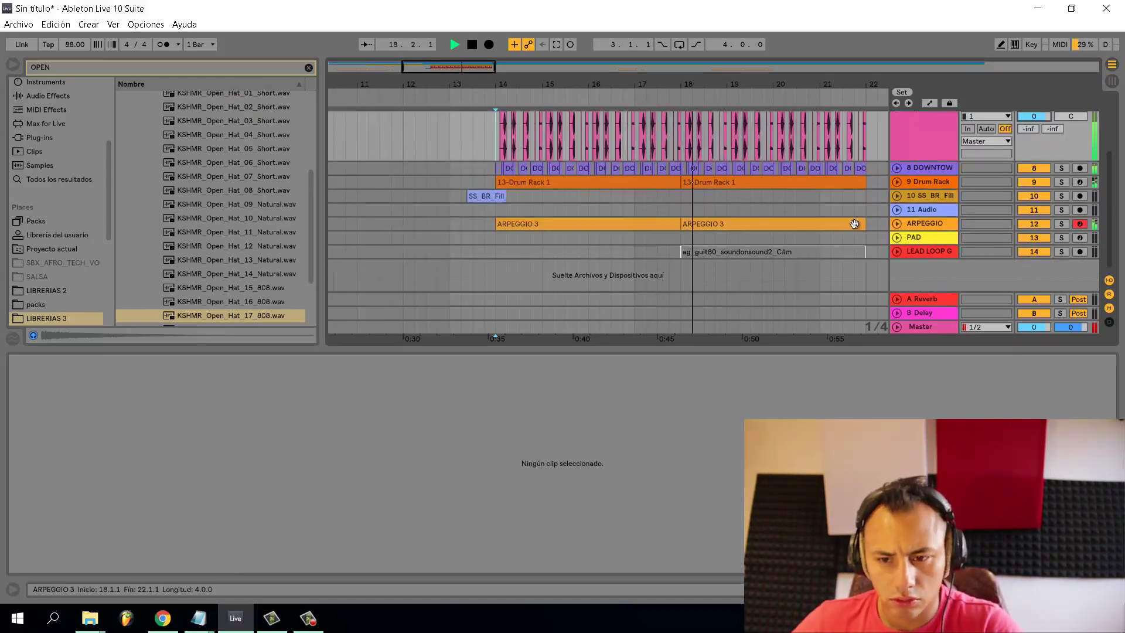
{"action": "left_click_drag", "start_coordinate": [913, 224], "coordinate": [804, 207]}
{"action": "scroll", "coordinate": [667, 180], "scroll_direction": "up", "scroll_amount": 3}
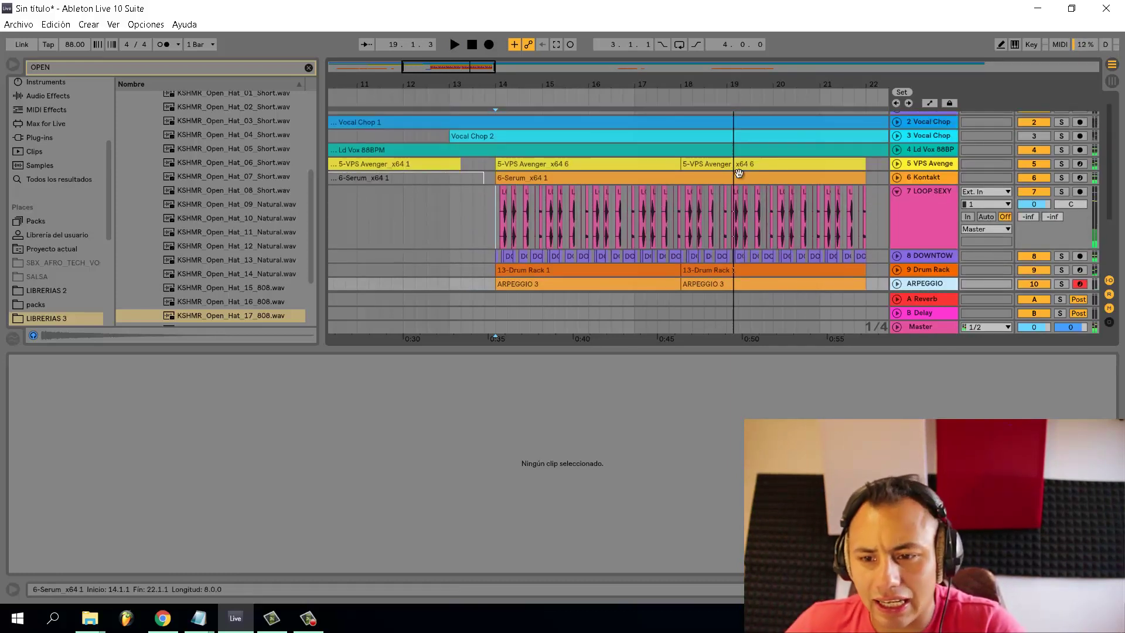
{"action": "left_click", "coordinate": [897, 164]}
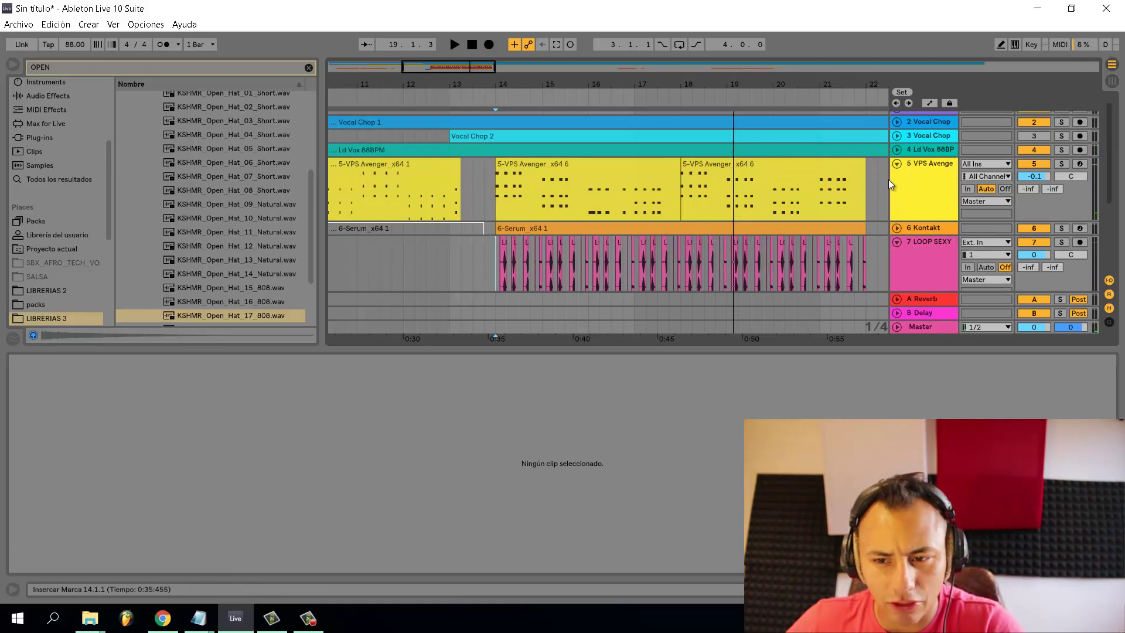
Open the VPS Avenger synth's master delay effect, lower its filter's upper limit to about 4k and reduce the mix to 0
{"action": "left_click", "coordinate": [916, 185]}
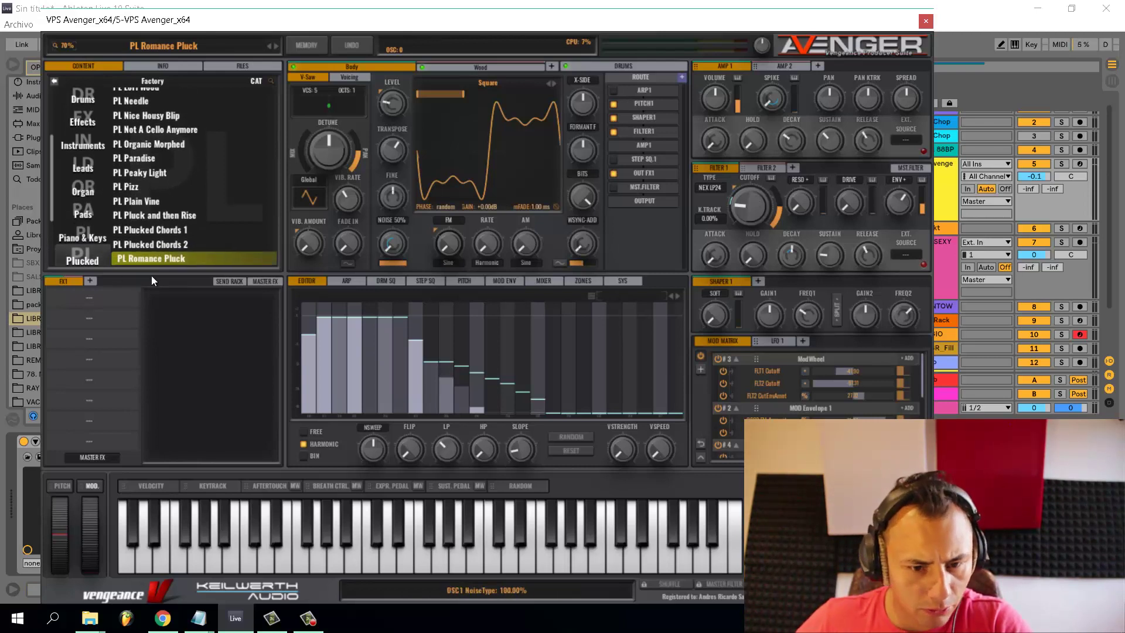
{"action": "left_click", "coordinate": [265, 281]}
{"action": "left_click", "coordinate": [70, 319]}
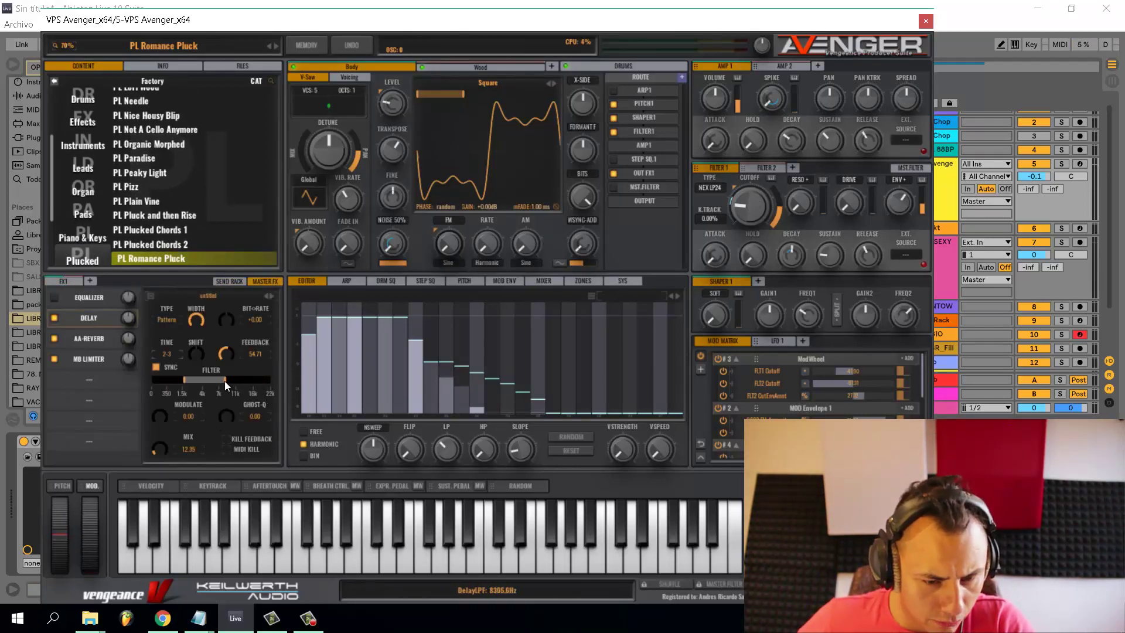
{"action": "left_click_drag", "start_coordinate": [214, 381], "coordinate": [212, 381]}
{"action": "left_click_drag", "start_coordinate": [159, 447], "coordinate": [159, 453]}
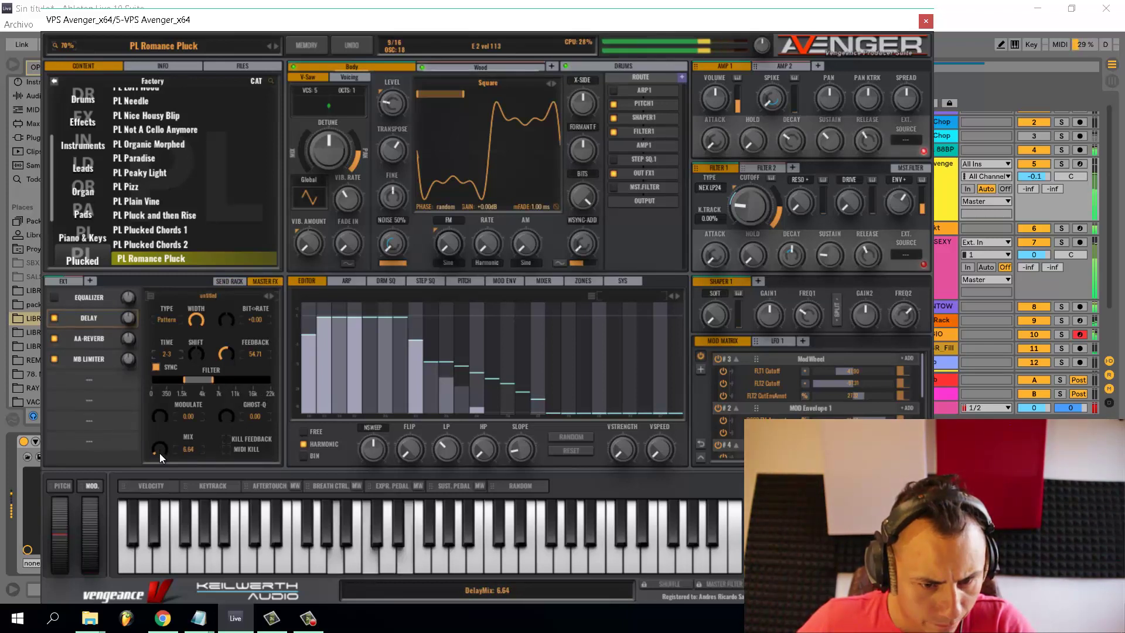
{"action": "left_click_drag", "start_coordinate": [213, 381], "coordinate": [202, 381]}
{"action": "left_click_drag", "start_coordinate": [159, 448], "coordinate": [159, 453]}
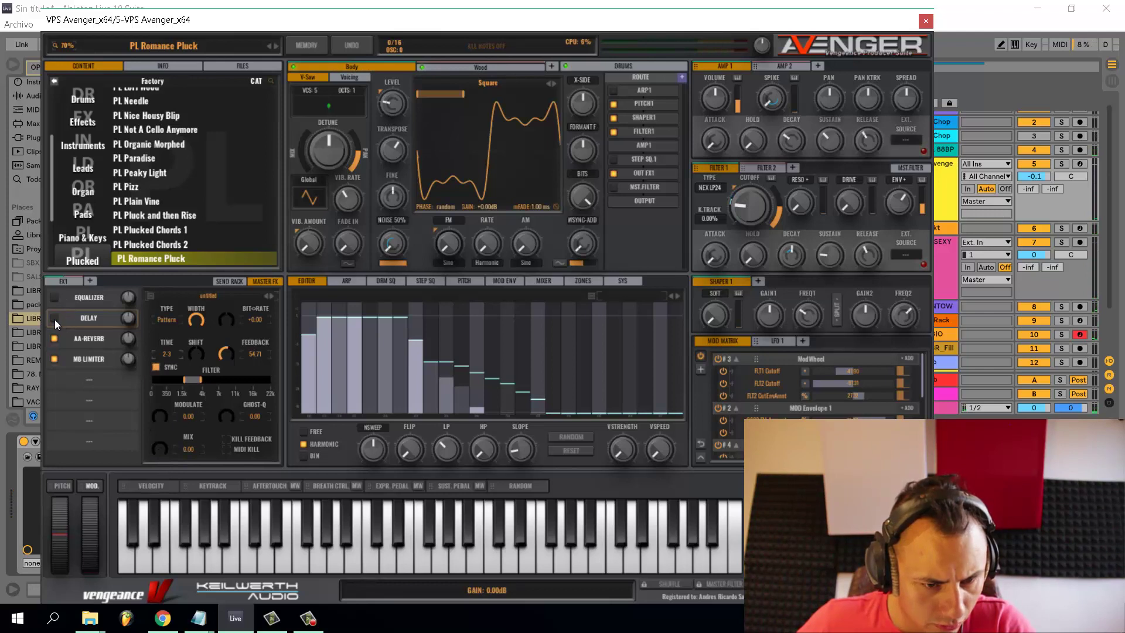
Bypass the AA-Reverb, enable the delay, raise its mix to 12.14 and raise its filter's upper limit to about 7k
{"action": "left_click", "coordinate": [54, 339]}
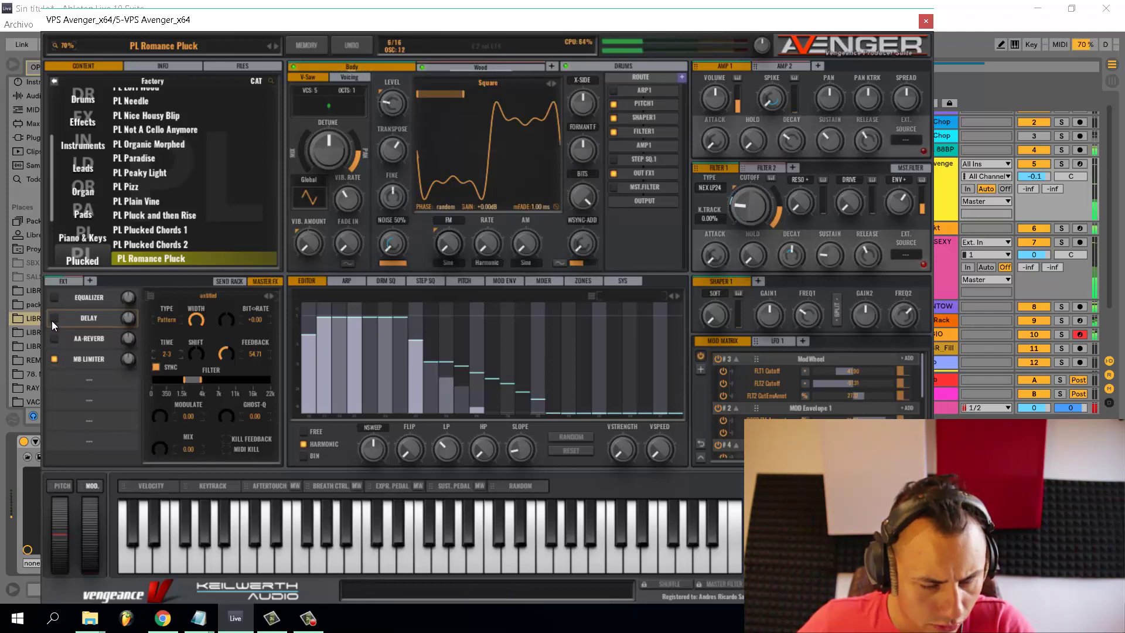
{"action": "left_click", "coordinate": [53, 318]}
{"action": "left_click_drag", "start_coordinate": [160, 452], "coordinate": [161, 439]}
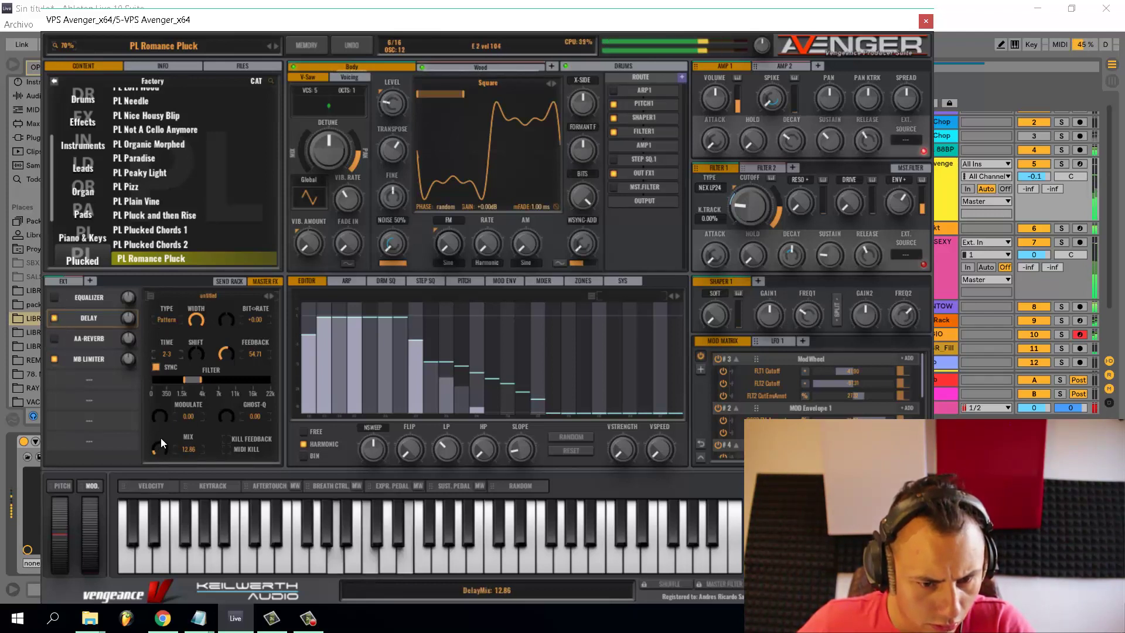
{"action": "left_click_drag", "start_coordinate": [200, 380], "coordinate": [220, 379]}
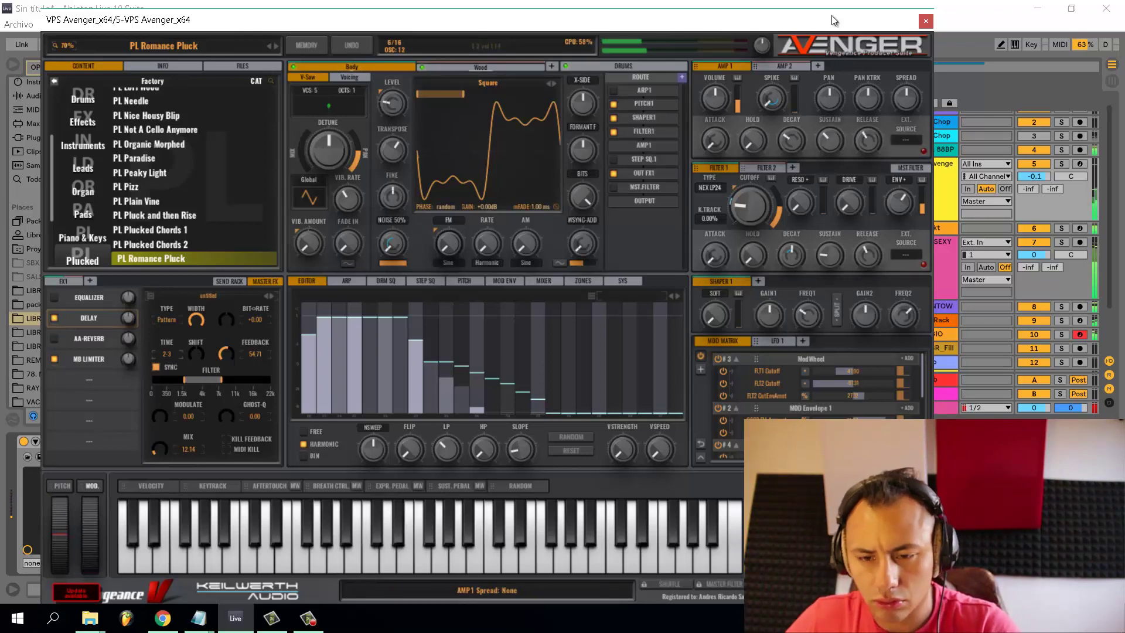
Solo the VPS Avenger track and set the synth's delay mix to 0
{"action": "left_click_drag", "start_coordinate": [835, 20], "coordinate": [565, 12]}
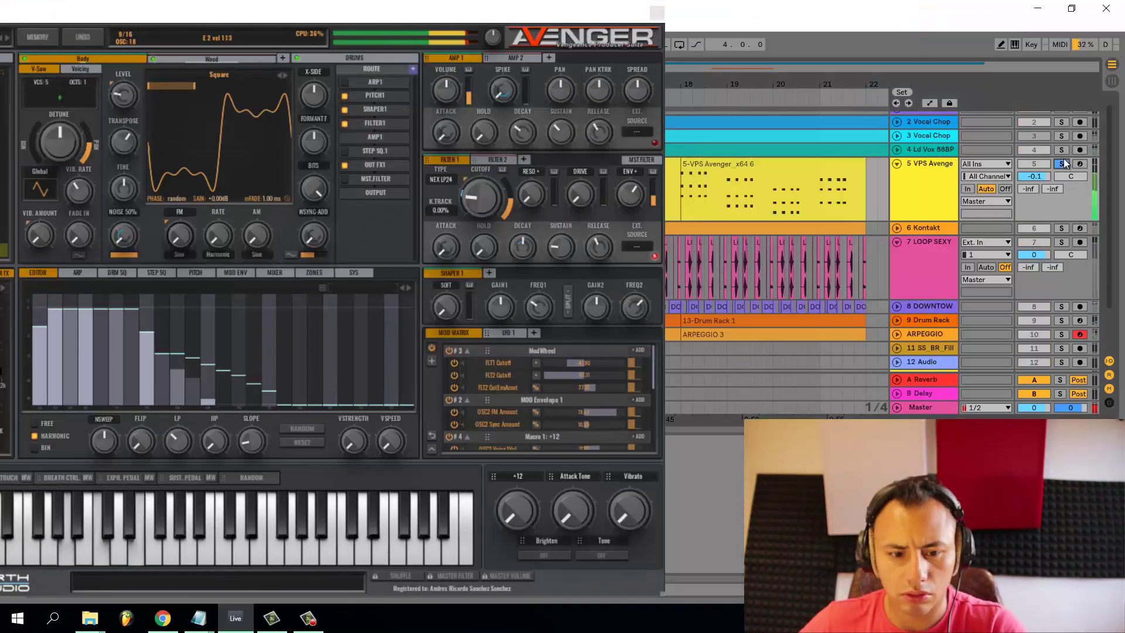
{"action": "left_click_drag", "start_coordinate": [293, 13], "coordinate": [647, 18]}
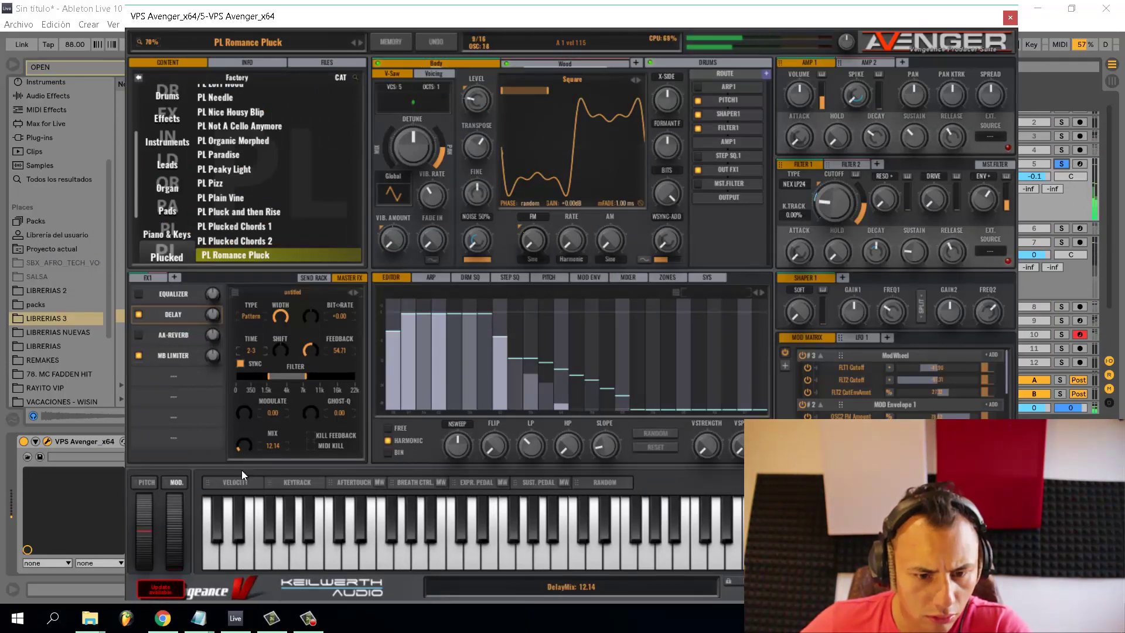
{"action": "left_click_drag", "start_coordinate": [242, 470], "coordinate": [243, 495]}
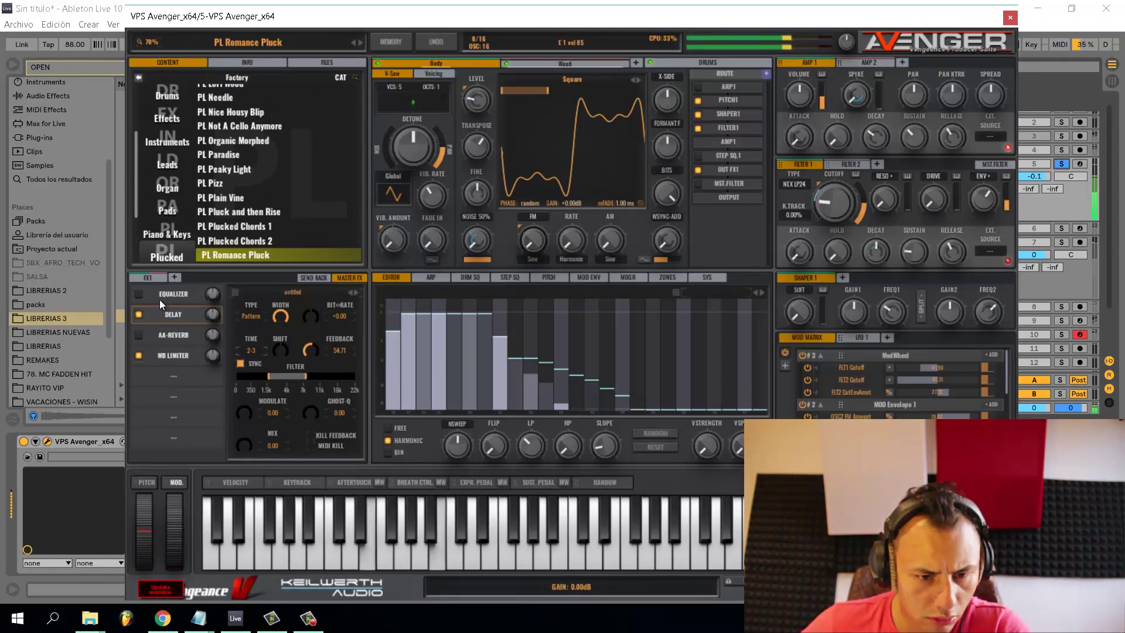
Enable the AA-Reverb, lower its filter's upper limit, shorten the pre-delay to about 11, and set damp to 64.29 and mix to 8.15
{"action": "left_click", "coordinate": [170, 335]}
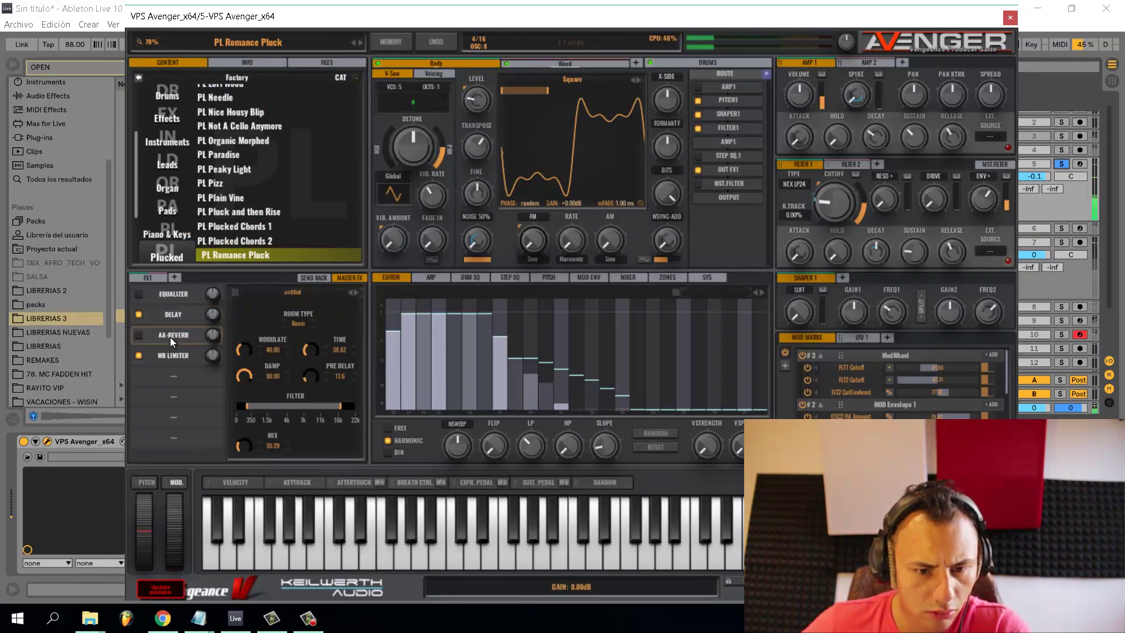
{"action": "left_click", "coordinate": [138, 336]}
{"action": "mouse_move", "coordinate": [343, 407]}
{"action": "left_mouse_down"}
{"action": "mouse_move", "coordinate": [304, 407]}
{"action": "mouse_move", "coordinate": [326, 407]}
{"action": "left_mouse_up"}
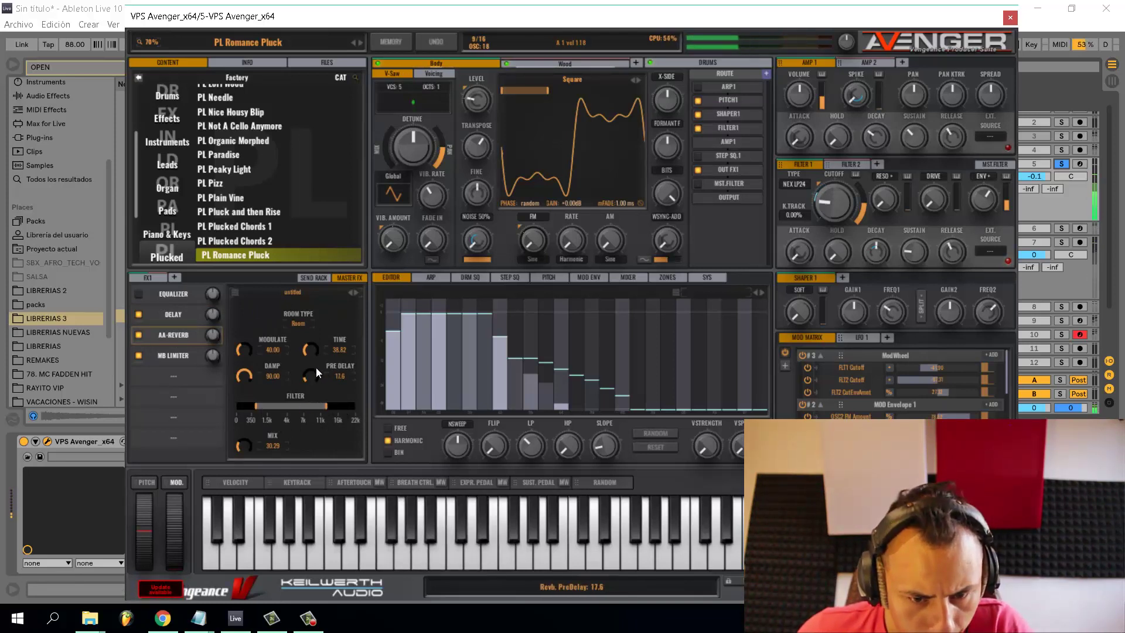
{"action": "left_click_drag", "start_coordinate": [315, 368], "coordinate": [312, 377]}
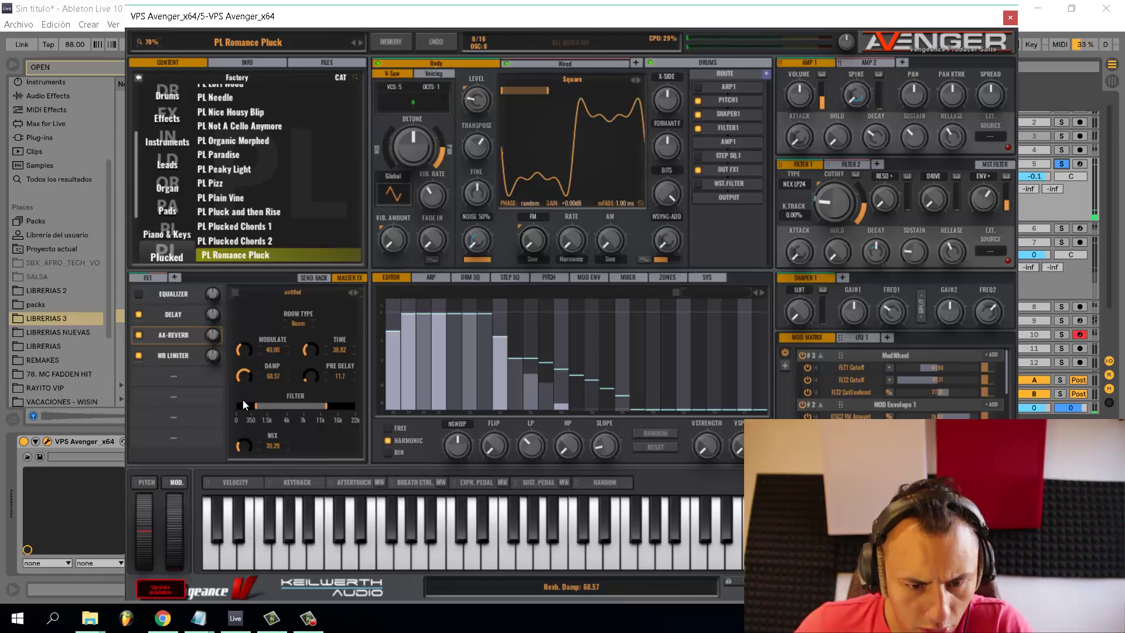
{"action": "left_click_drag", "start_coordinate": [243, 399], "coordinate": [244, 400]}
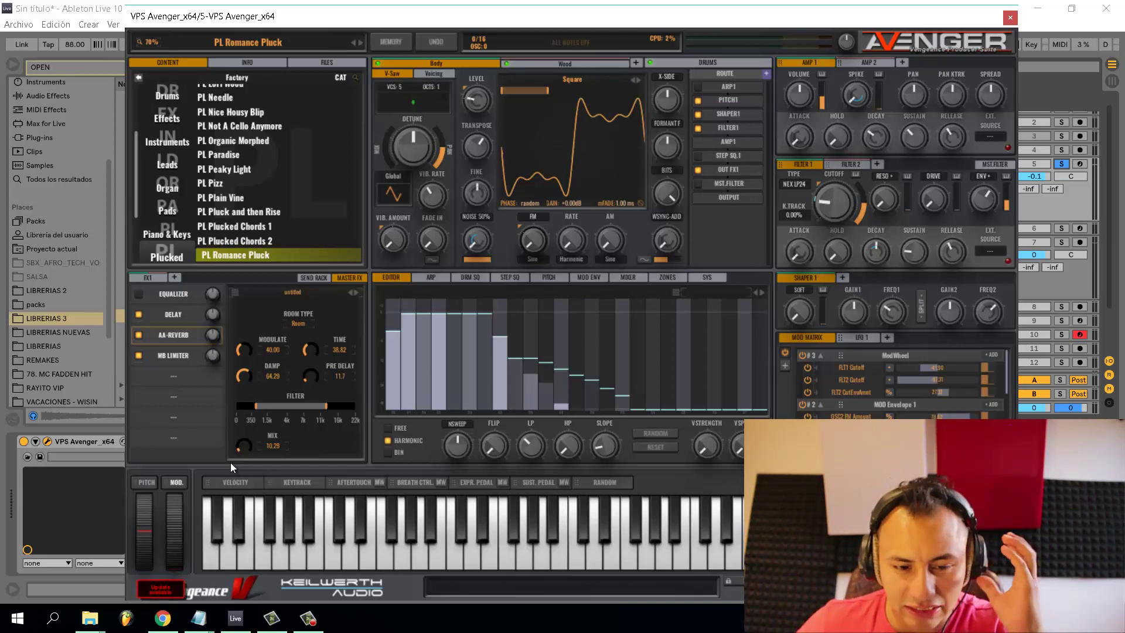
{"action": "left_click_drag", "start_coordinate": [238, 443], "coordinate": [242, 452]}
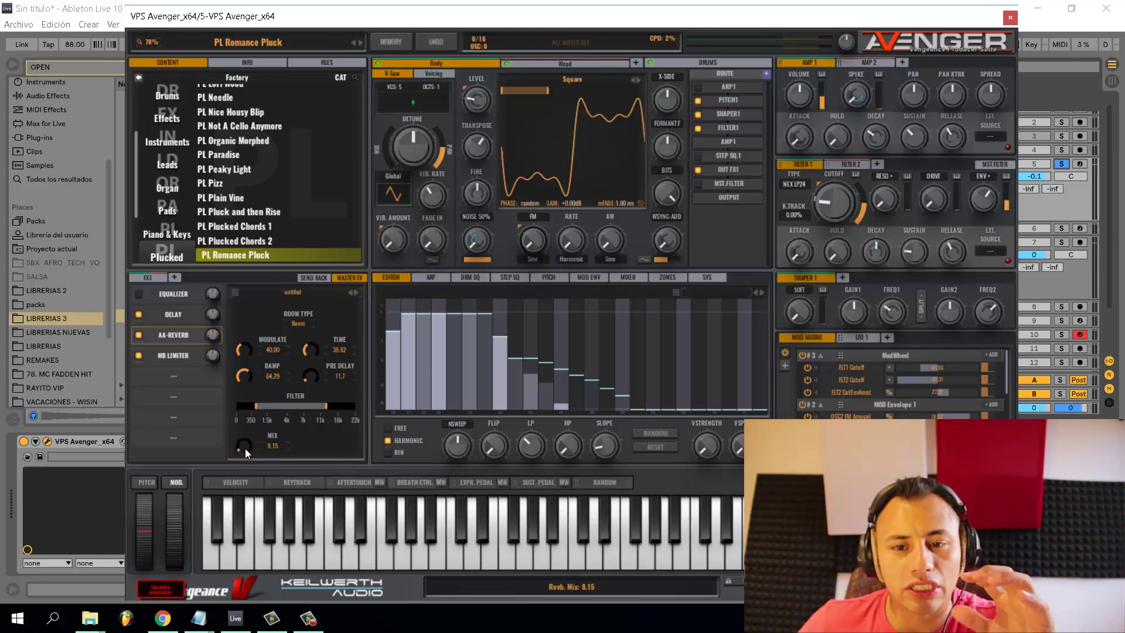
Raise the AA-Reverb filter's upper limit to about 16k, set the Filter 1 cutoff to 30.17% and close the synth window
{"action": "mouse_move", "coordinate": [561, 15]}
{"action": "left_mouse_down"}
{"action": "mouse_move", "coordinate": [599, 299]}
{"action": "mouse_move", "coordinate": [541, 54]}
{"action": "mouse_move", "coordinate": [540, 22]}
{"action": "mouse_move", "coordinate": [555, 21]}
{"action": "left_mouse_up"}
{"action": "left_click", "coordinate": [497, 207]}
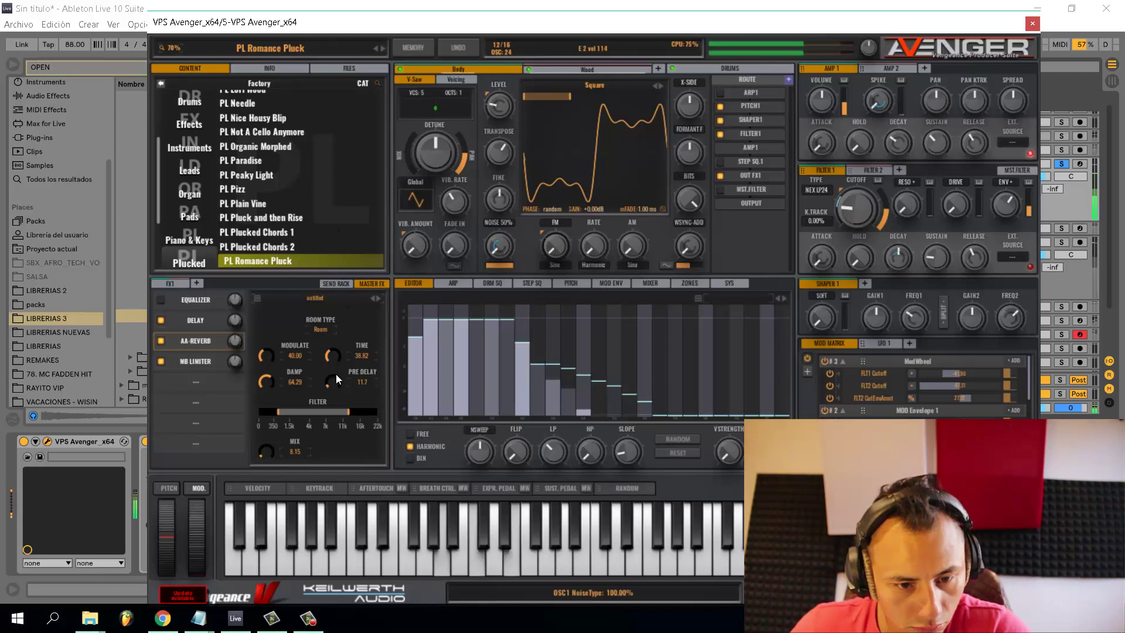
{"action": "left_click_drag", "start_coordinate": [349, 412], "coordinate": [364, 415]}
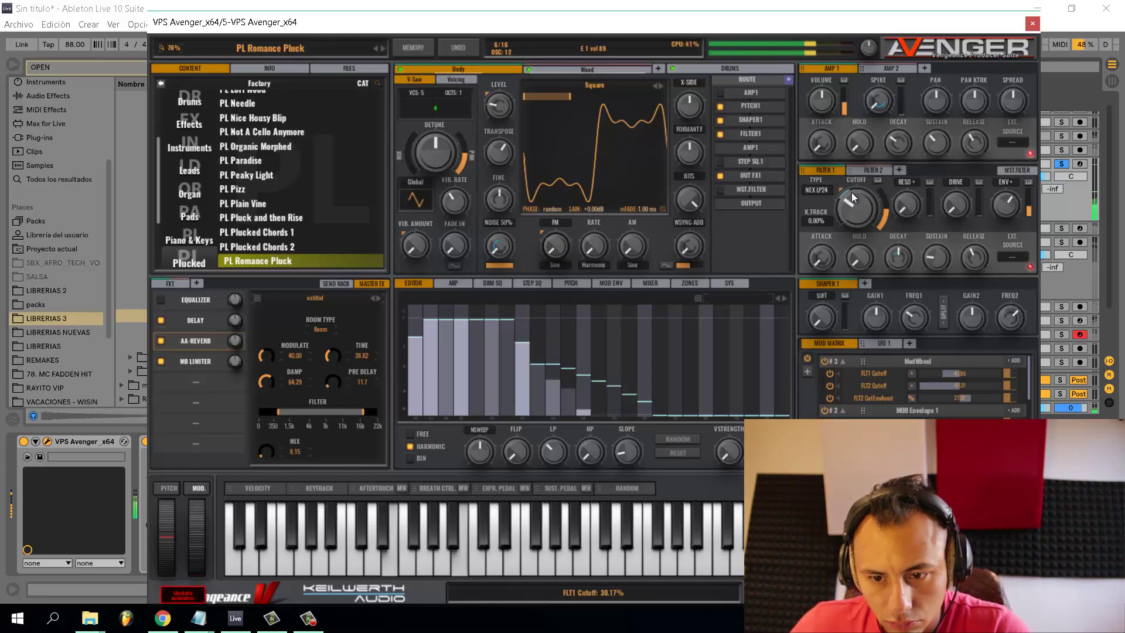
{"action": "left_click_drag", "start_coordinate": [825, 255], "coordinate": [830, 241]}
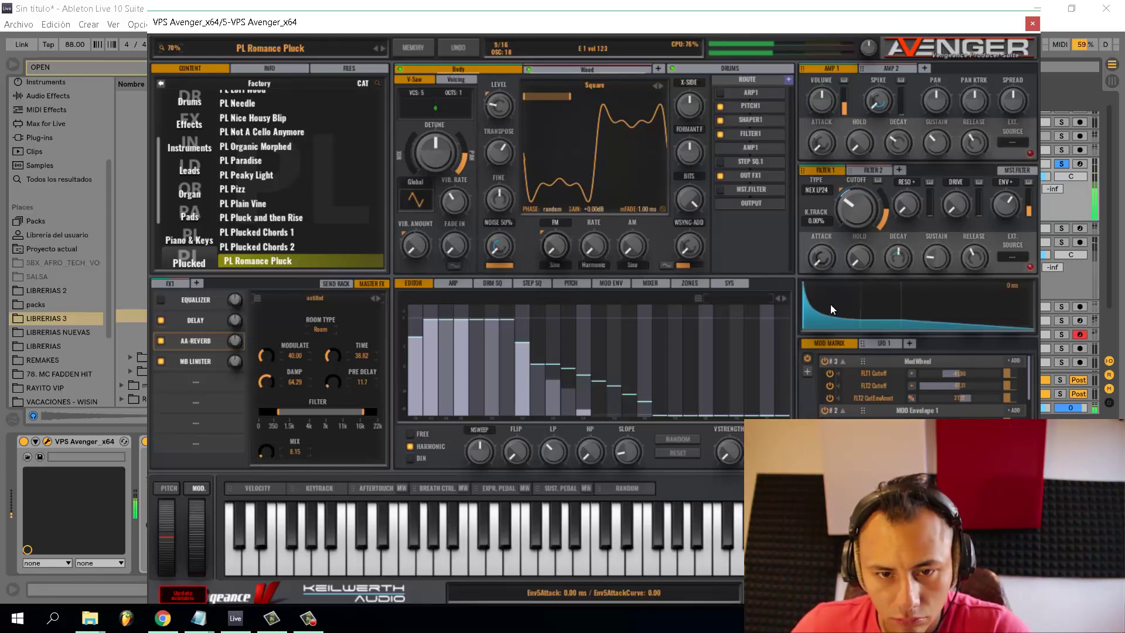
{"action": "left_click", "coordinate": [415, 198]}
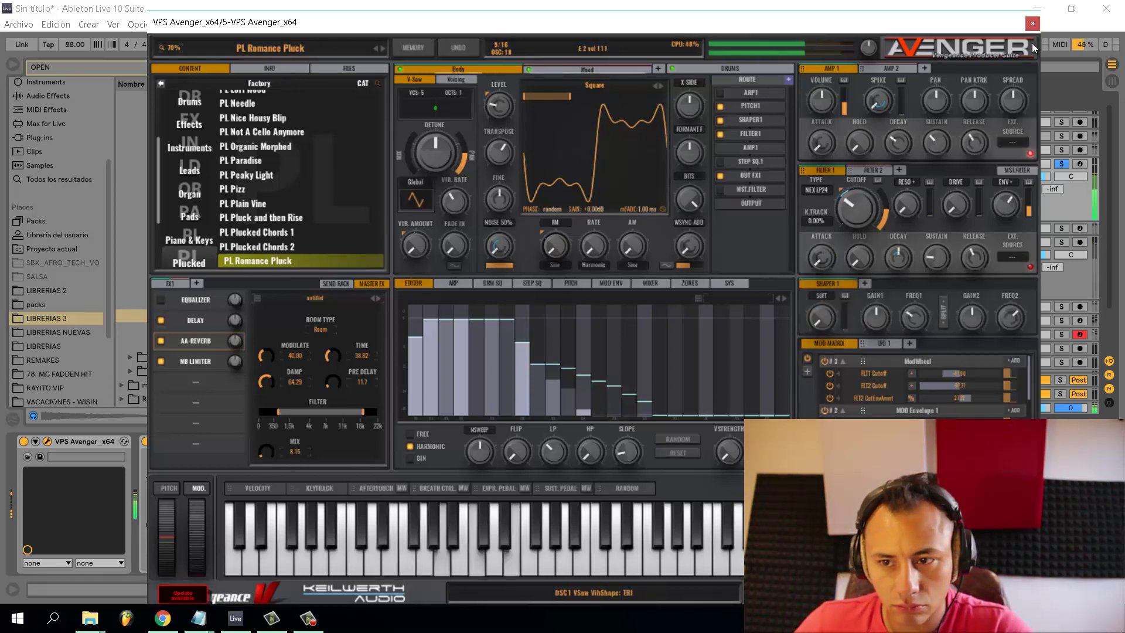
{"action": "left_click", "coordinate": [1032, 23]}
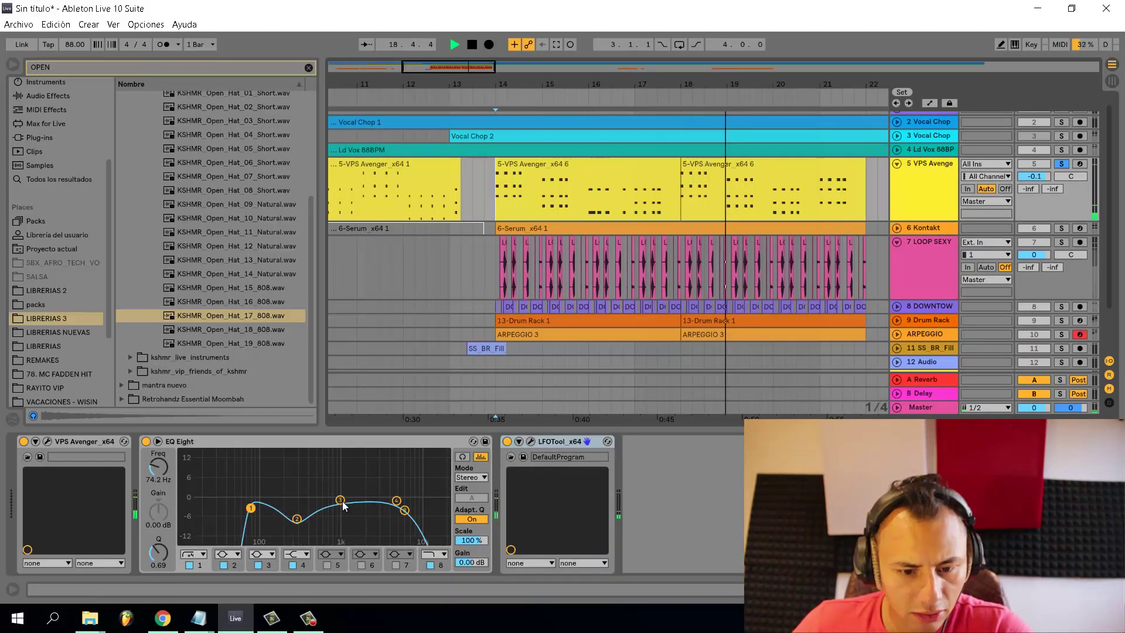
Shape the VPS Avenger EQ Eight with band 2 at 235 Hz and 0.62 dB, a dip near 1 kHz, and the high cut at 16.7 kHz
{"action": "left_click_drag", "start_coordinate": [297, 518], "coordinate": [291, 495]}
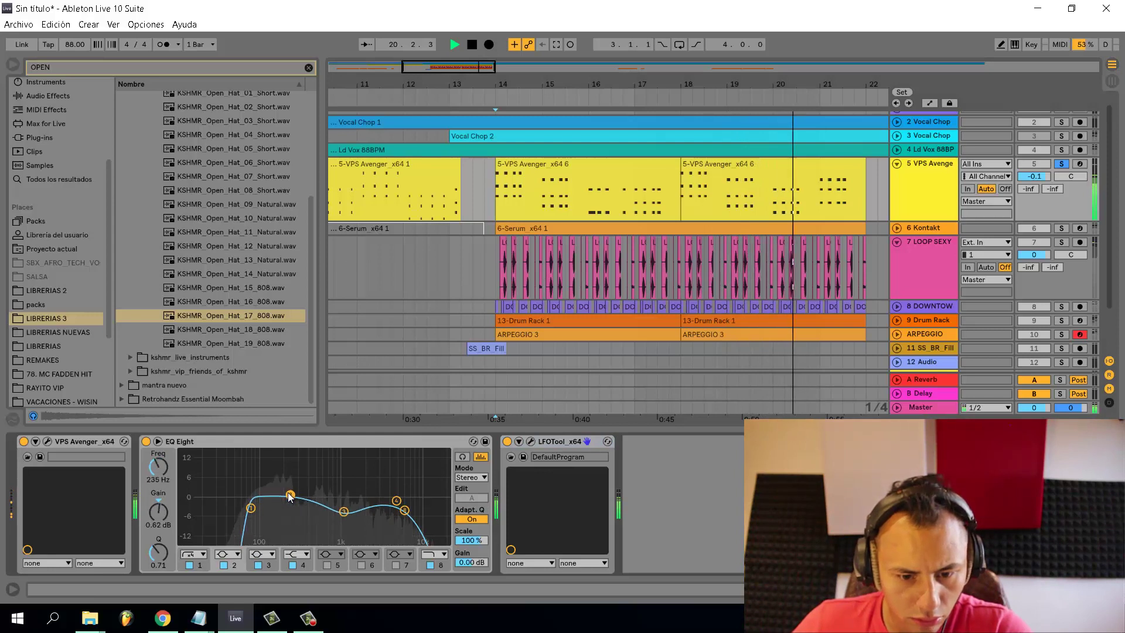
{"action": "left_click_drag", "start_coordinate": [406, 511], "coordinate": [437, 505]}
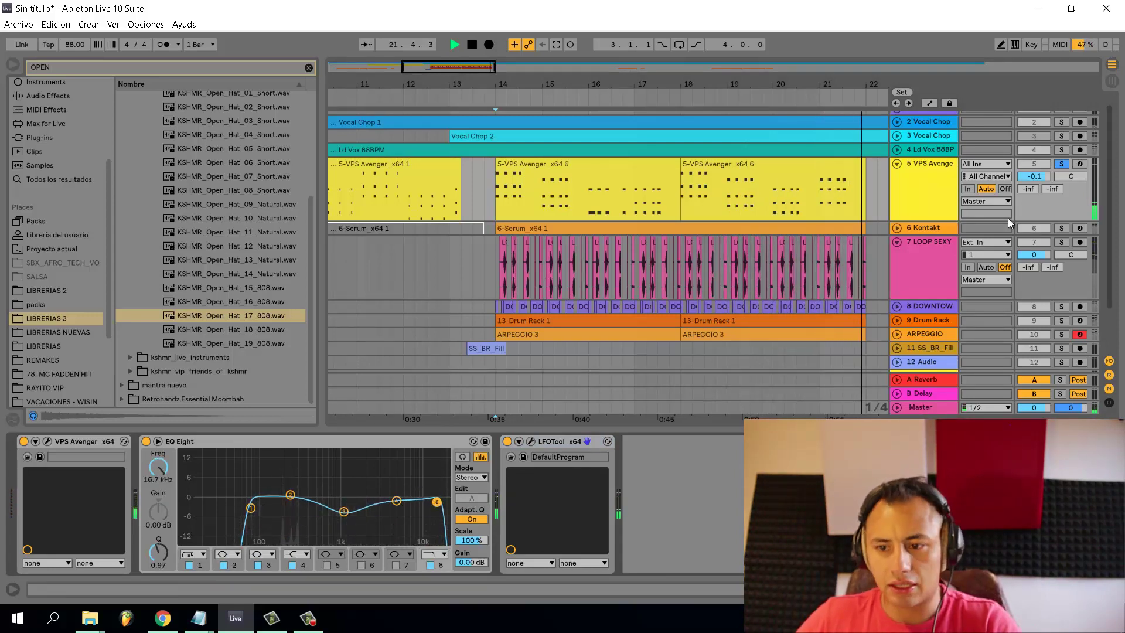
{"action": "key", "text": "space"}
Unsolo the VPS Avenger track, play the full mix from bar 14 and fit all tracks in the arrangement
{"action": "left_click", "coordinate": [1062, 165]}
{"action": "key", "text": "space"}
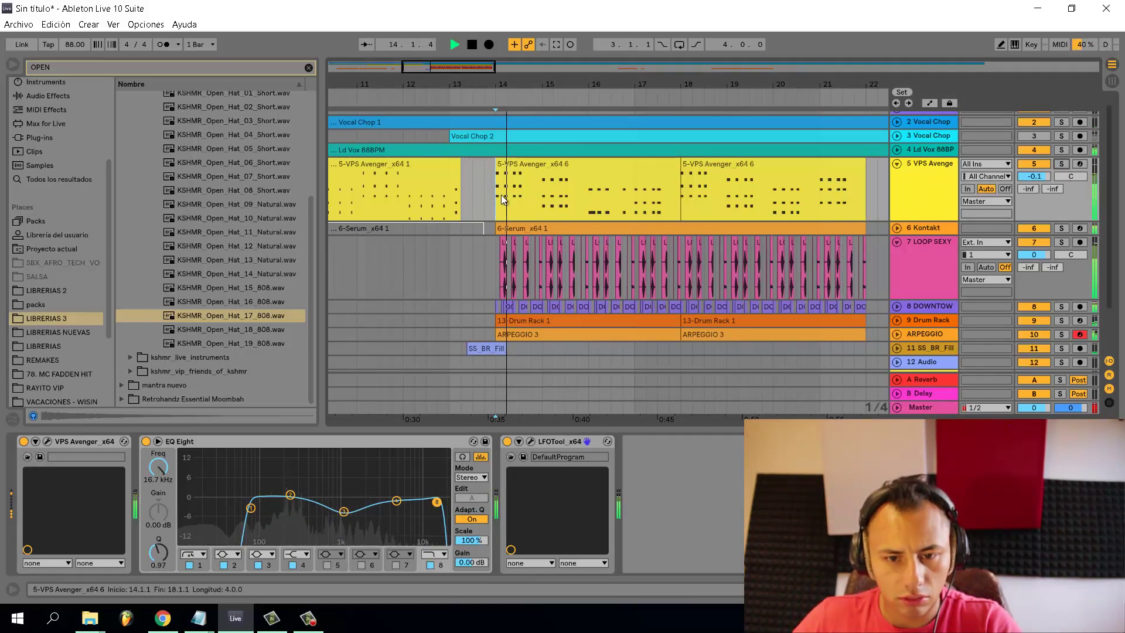
{"action": "key", "text": "h"}
{"action": "left_click", "coordinate": [490, 217]}
{"action": "key", "text": "space"}
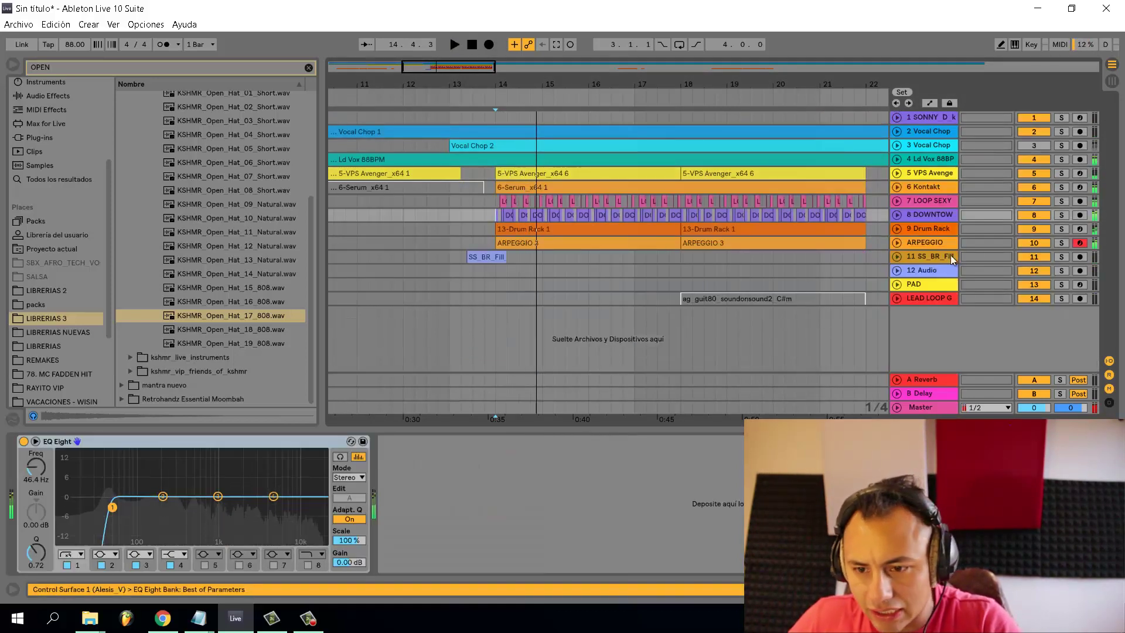
Solo the ARPEGGIO track, open its Omnisphere synth and show layer B of the Liquid Anglungs patch
{"action": "left_click", "coordinate": [1060, 242]}
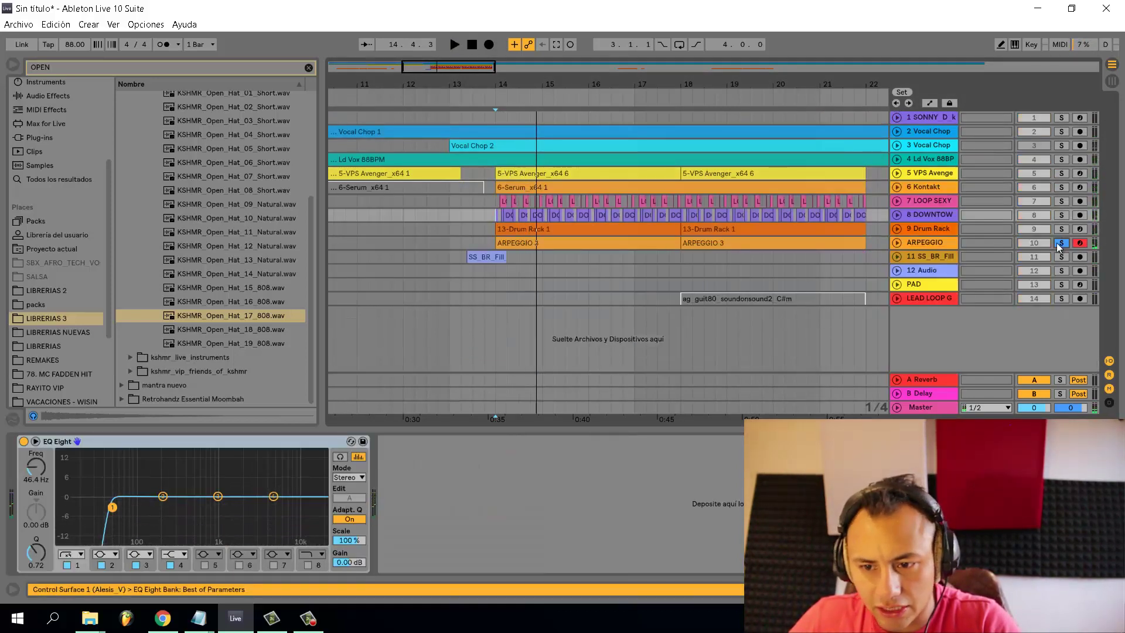
{"action": "left_click", "coordinate": [944, 239]}
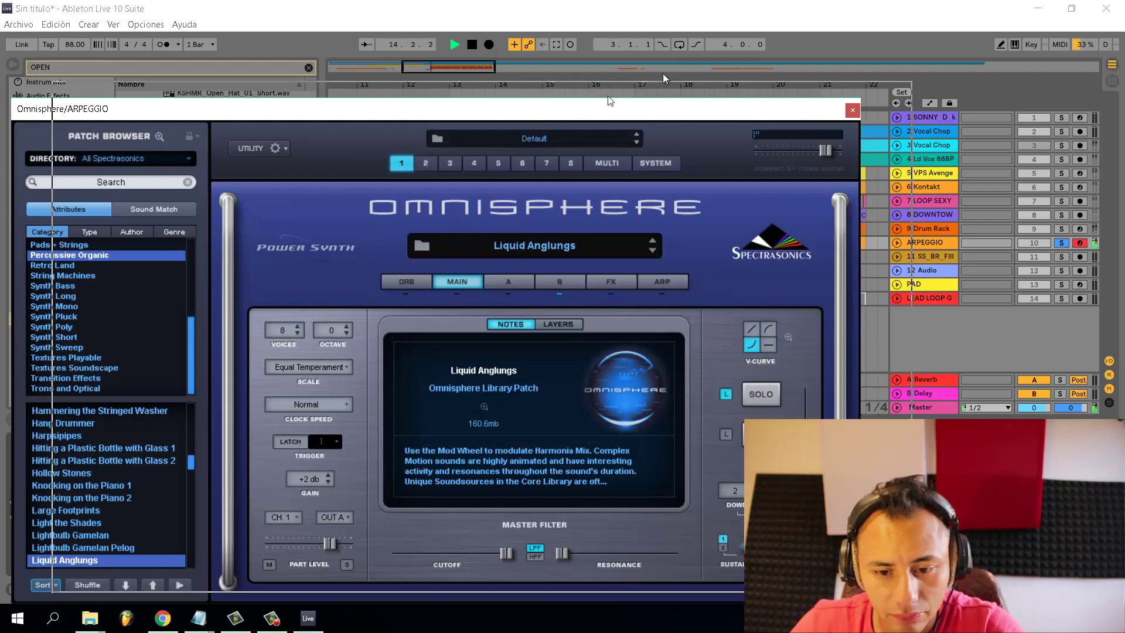
{"action": "left_click_drag", "start_coordinate": [608, 105], "coordinate": [727, 56]}
{"action": "left_click", "coordinate": [689, 234]}
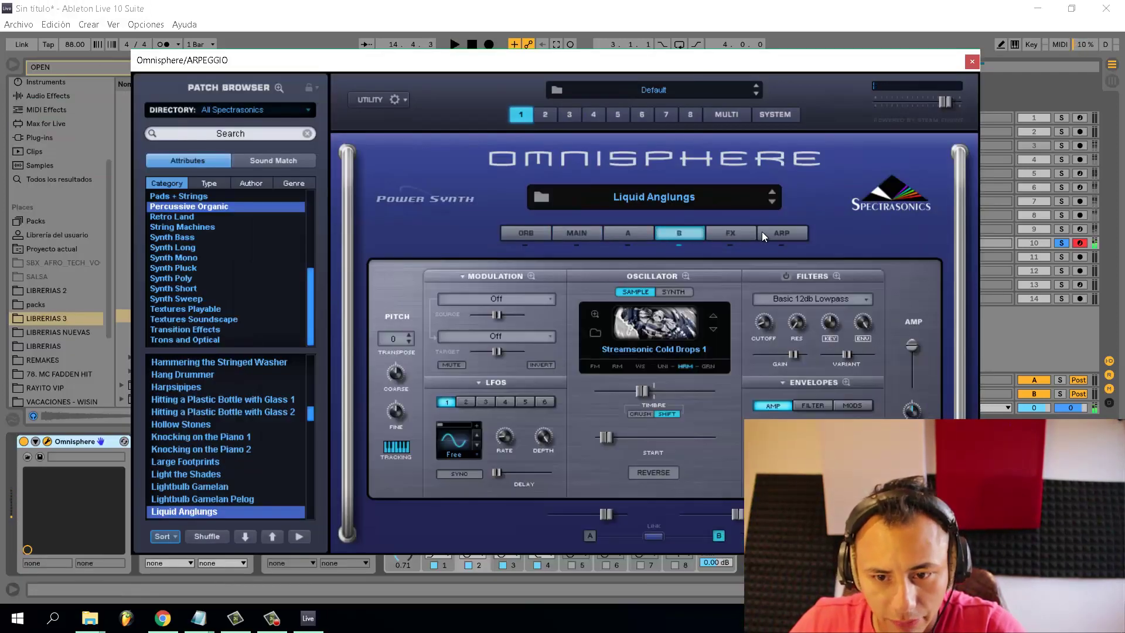
{"action": "left_click", "coordinate": [735, 232]}
{"action": "left_click", "coordinate": [690, 234]}
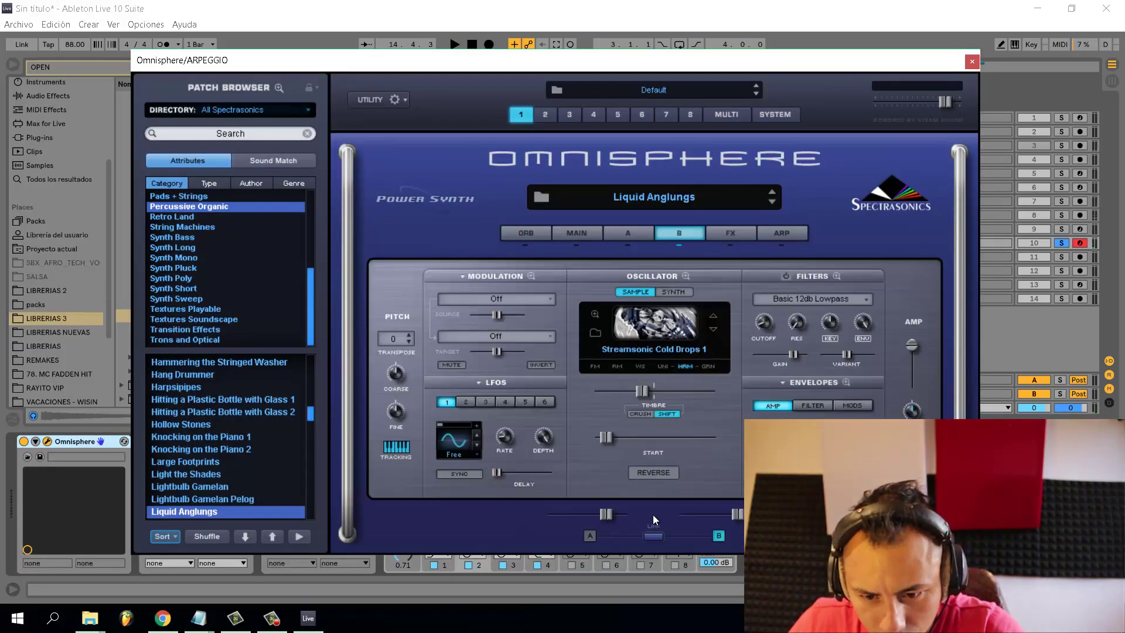
{"action": "left_click", "coordinate": [720, 536]}
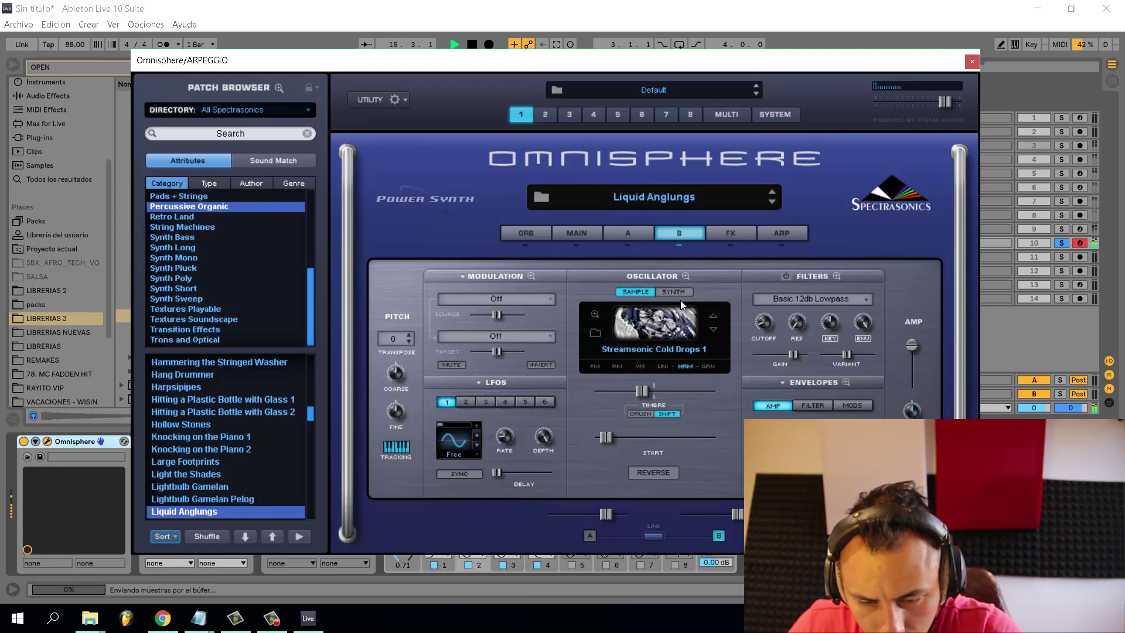
In layer B's granular settings, reduce the smoothing, set the spread to minimum and centre the speed
{"action": "left_click", "coordinate": [708, 366]}
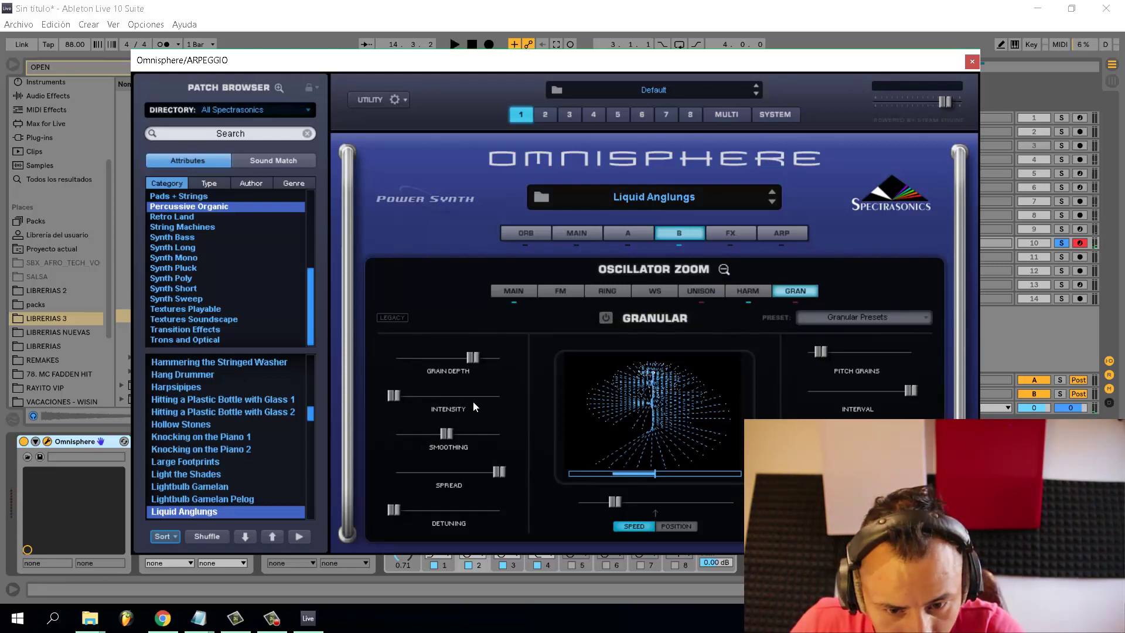
{"action": "key", "text": "space"}
{"action": "left_click_drag", "start_coordinate": [443, 437], "coordinate": [416, 439]}
{"action": "left_click_drag", "start_coordinate": [498, 472], "coordinate": [354, 483]}
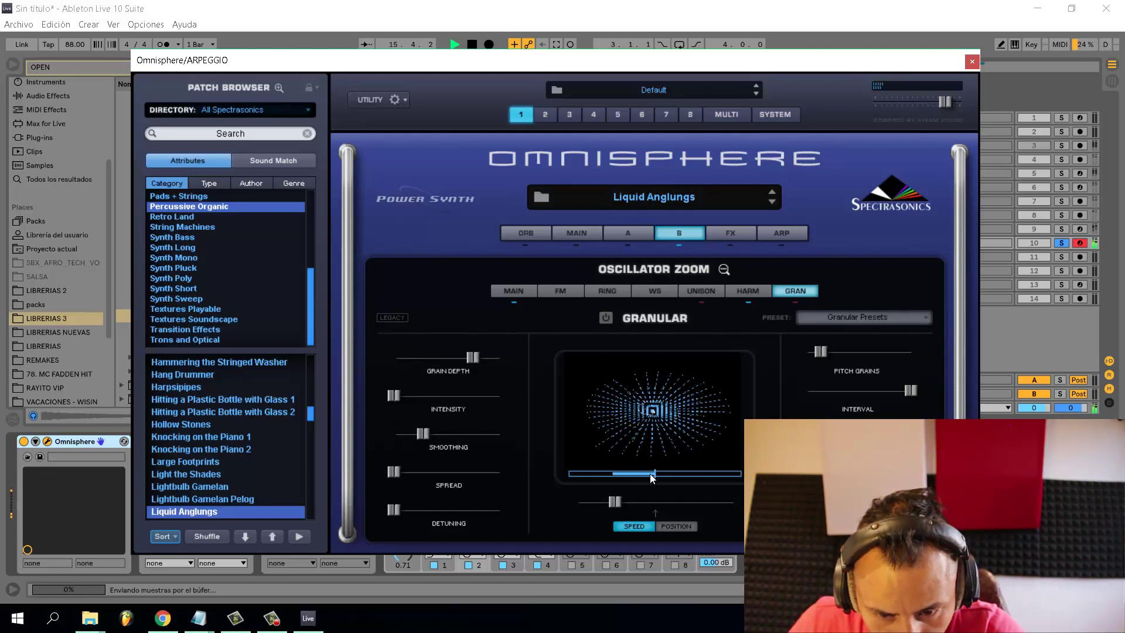
{"action": "left_click_drag", "start_coordinate": [624, 502], "coordinate": [660, 501]}
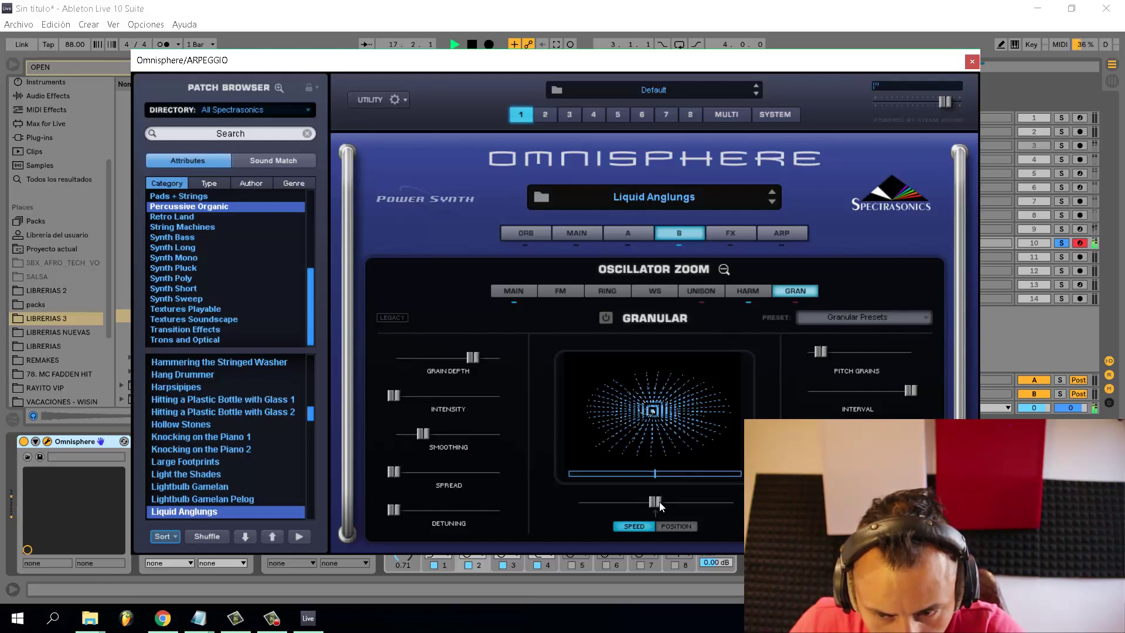
Review layer B's oscillator pages, adjust its amp envelope time to about 0.72 sec and close the Omnisphere window
{"action": "left_click", "coordinate": [514, 291]}
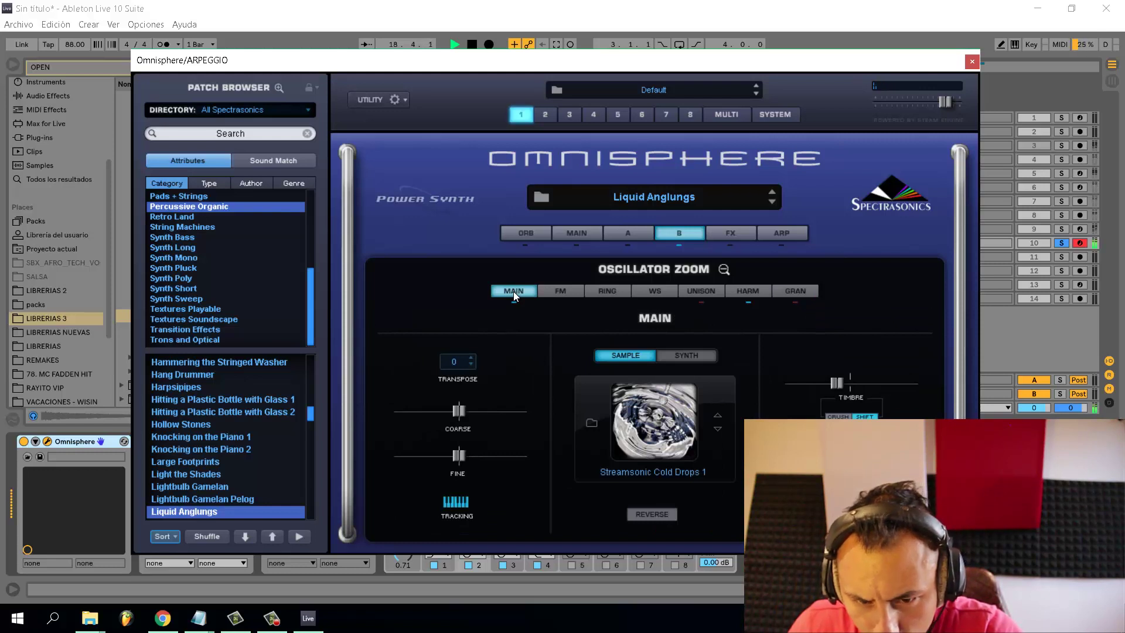
{"action": "left_click", "coordinate": [577, 291]}
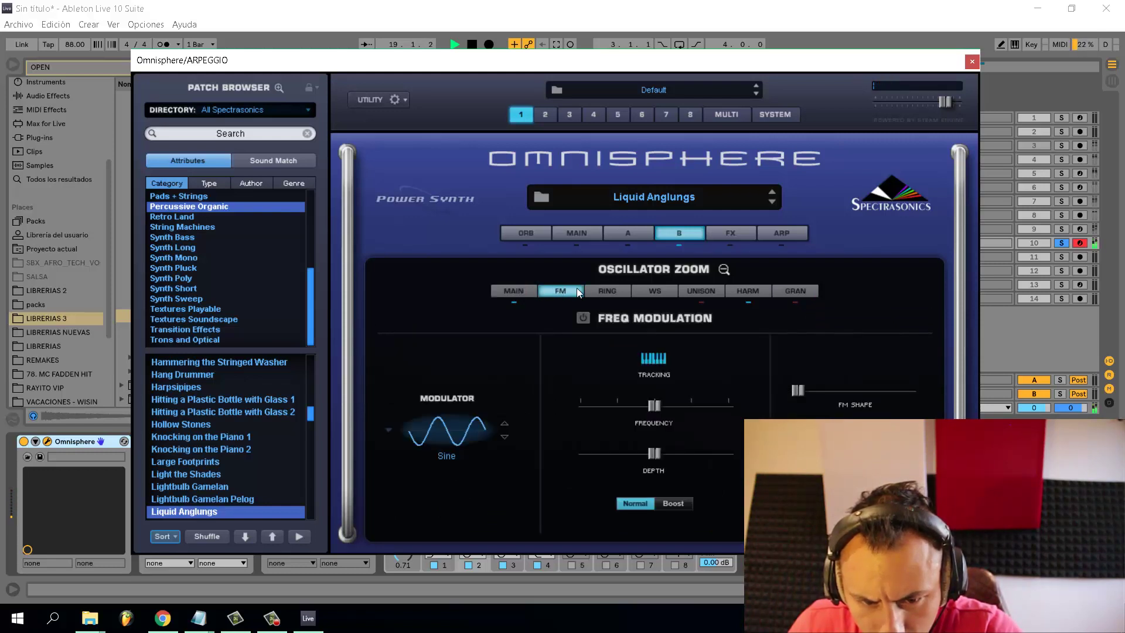
{"action": "left_click", "coordinate": [667, 290]}
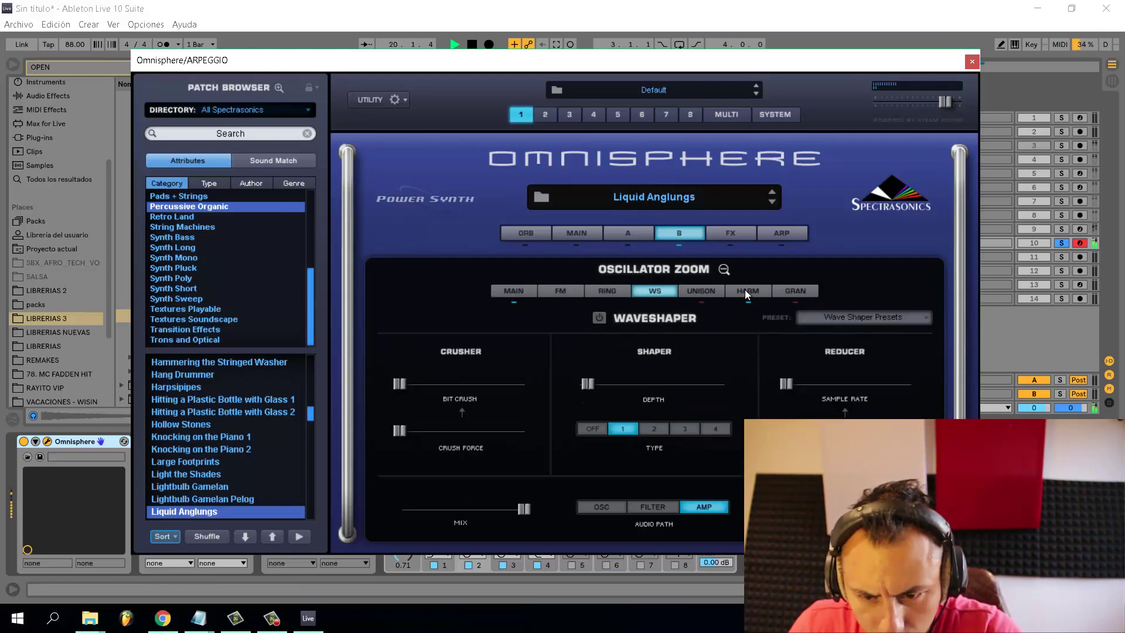
{"action": "left_click", "coordinate": [747, 293]}
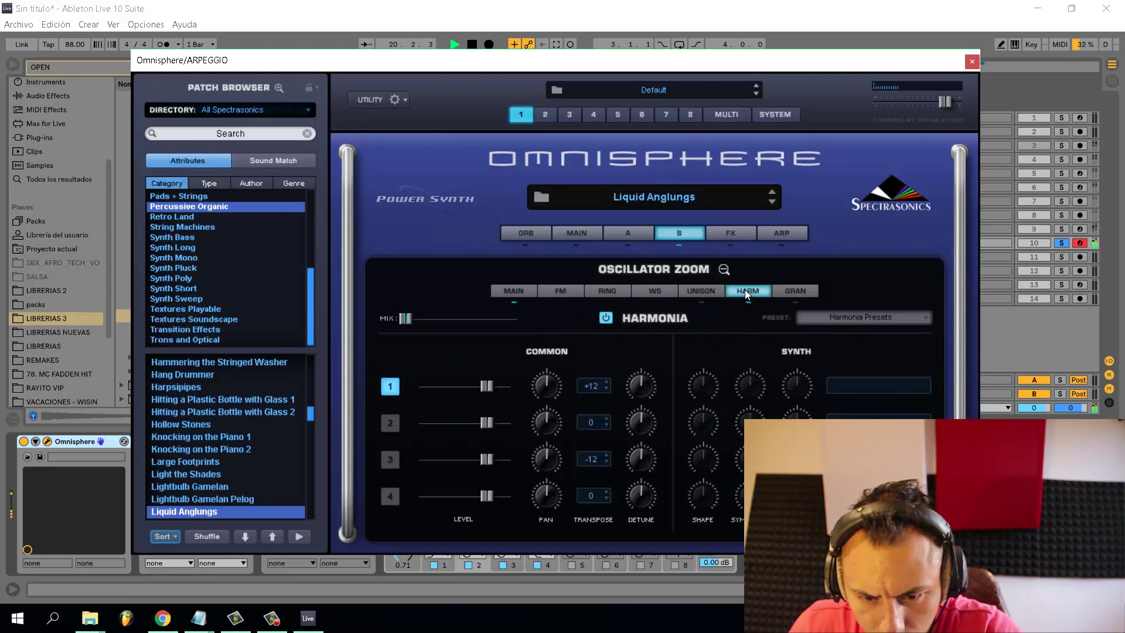
{"action": "left_click", "coordinate": [672, 232]}
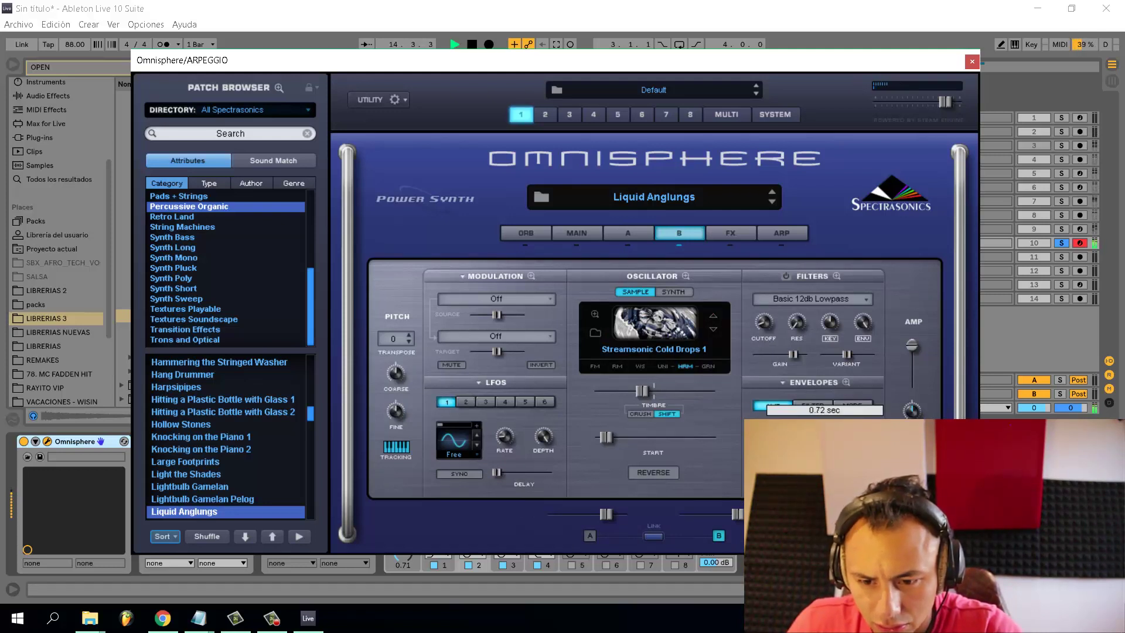
{"action": "left_click_drag", "start_coordinate": [826, 460], "coordinate": [826, 452]}
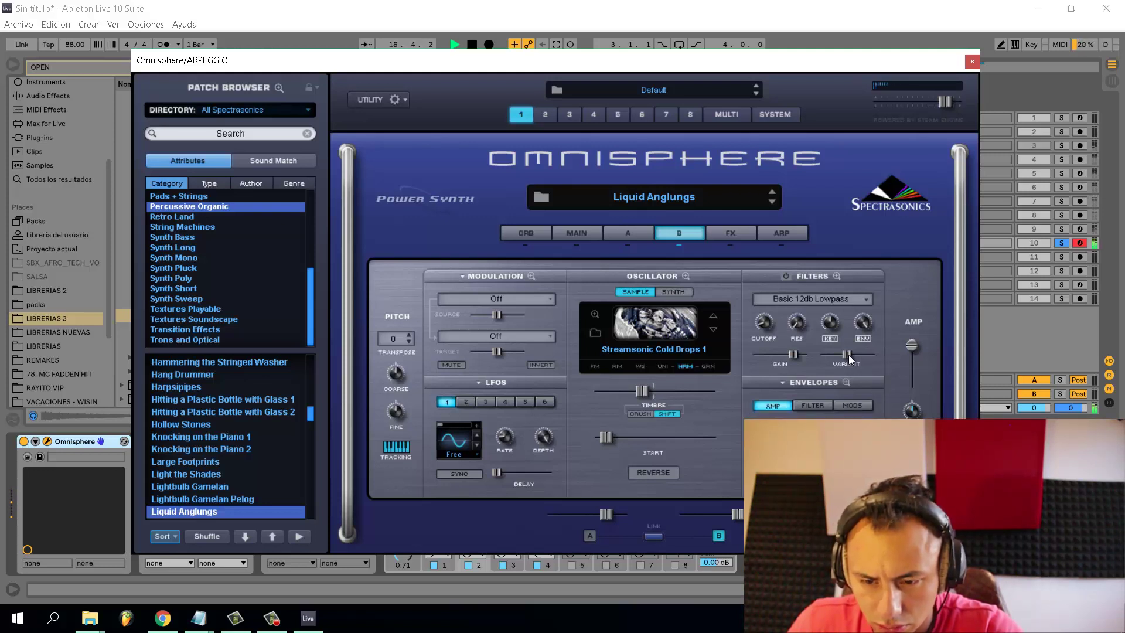
{"action": "left_click", "coordinate": [972, 61]}
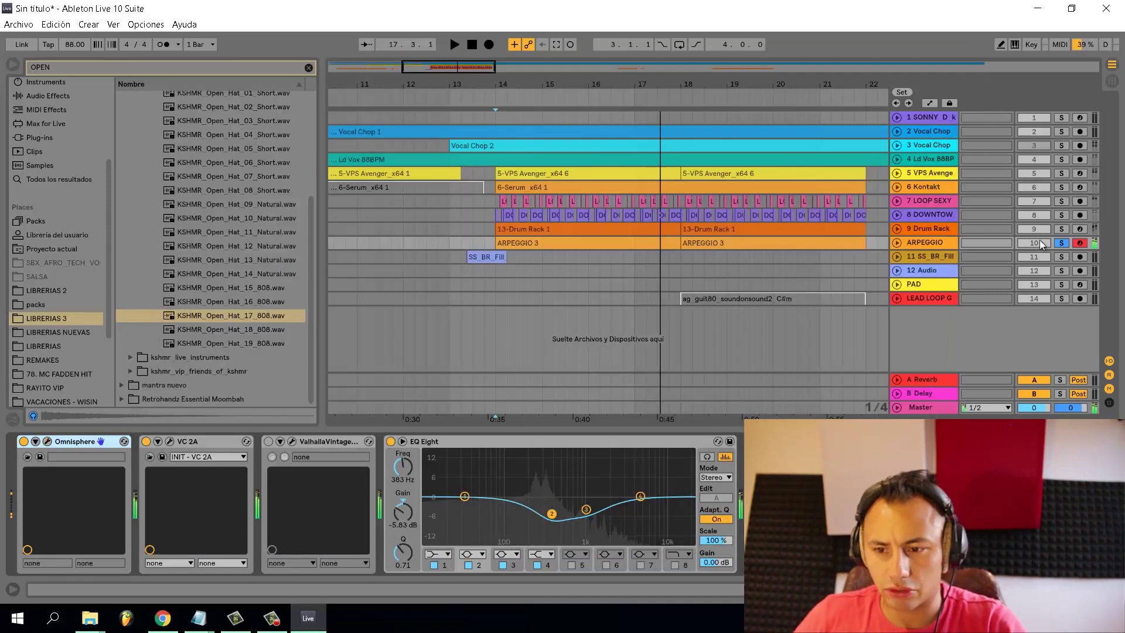
Unsolo the ARPEGGIO track and enable band 8 of its EQ Eight as a high cut at 4.74 kHz with Q 0.63
{"action": "left_click", "coordinate": [1061, 242]}
{"action": "key", "text": "space"}
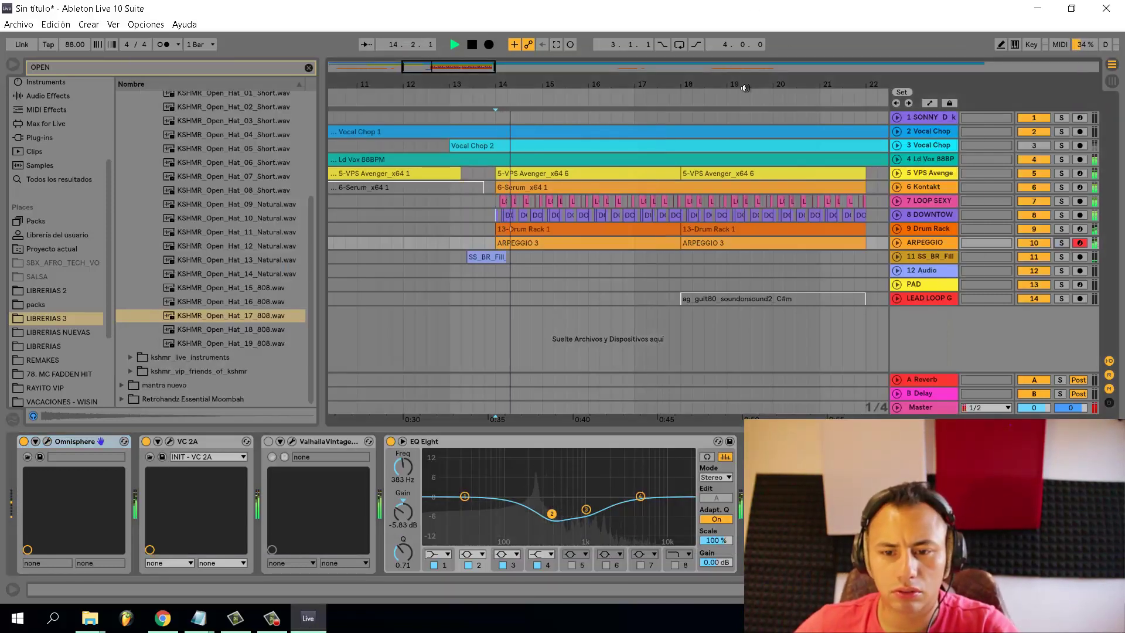
{"action": "left_click", "coordinate": [675, 565]}
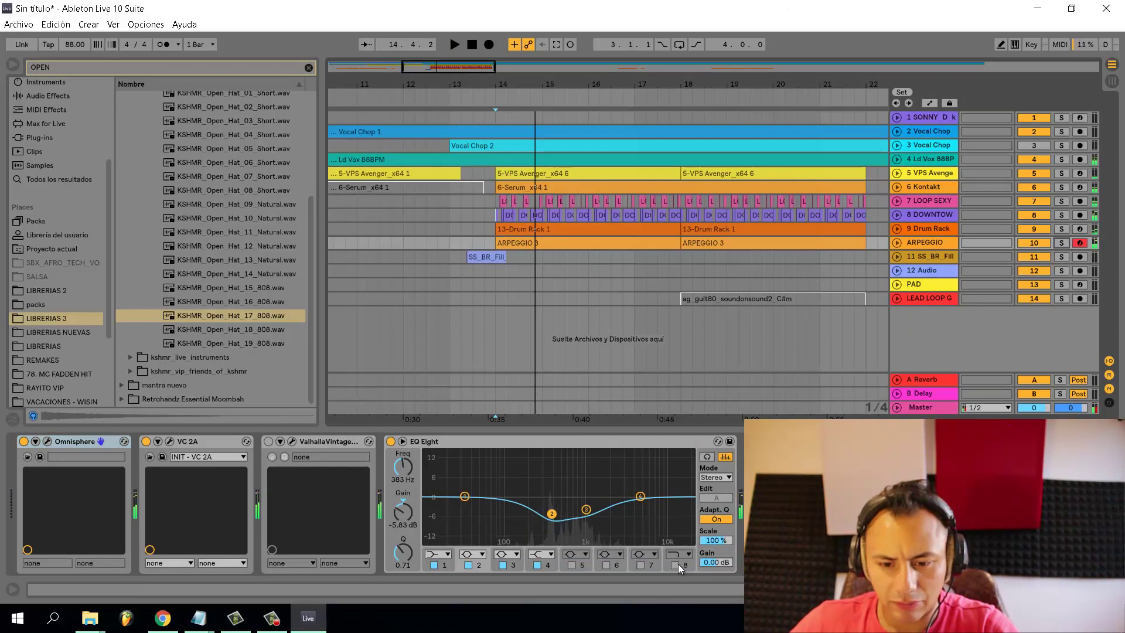
{"action": "key", "text": "space"}
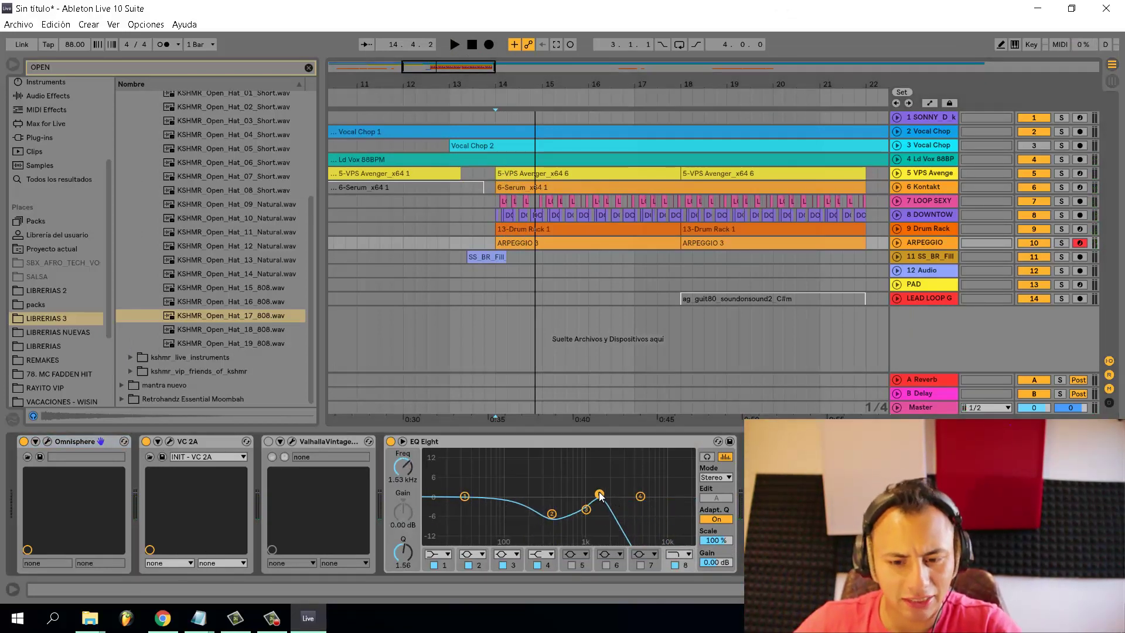
{"action": "key", "text": "space"}
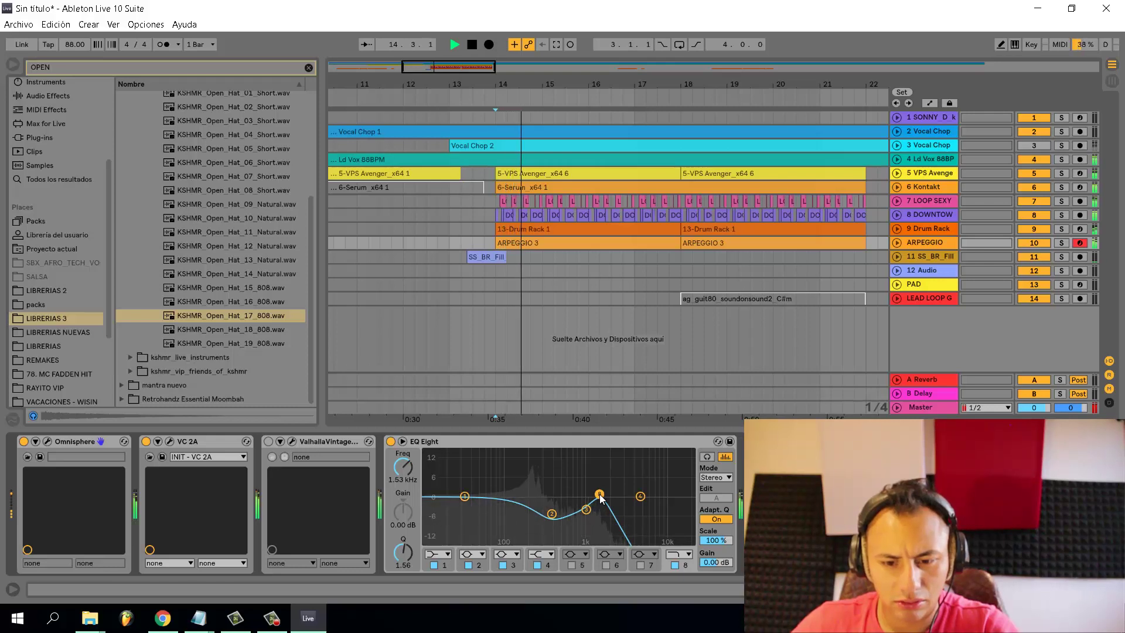
{"action": "left_click_drag", "start_coordinate": [601, 497], "coordinate": [638, 510]}
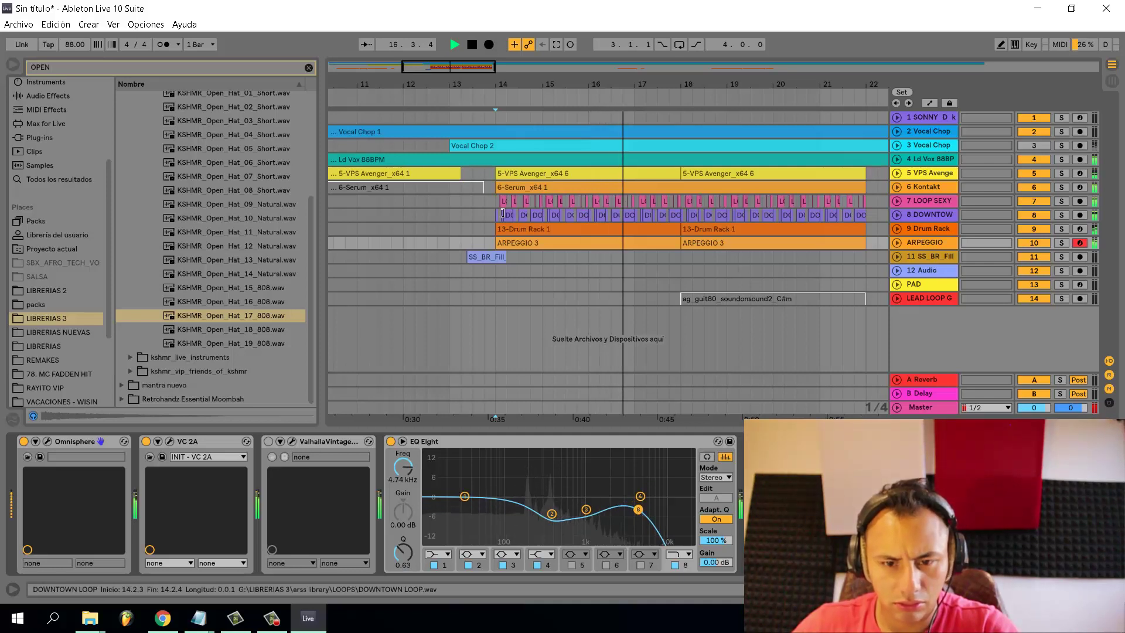
Mute the Ld Vox 88BPM, LOOP SEXY, DOWNTOWN and Drum Rack tracks and play from bar 14
{"action": "left_click", "coordinate": [490, 214]}
{"action": "key", "text": "space"}
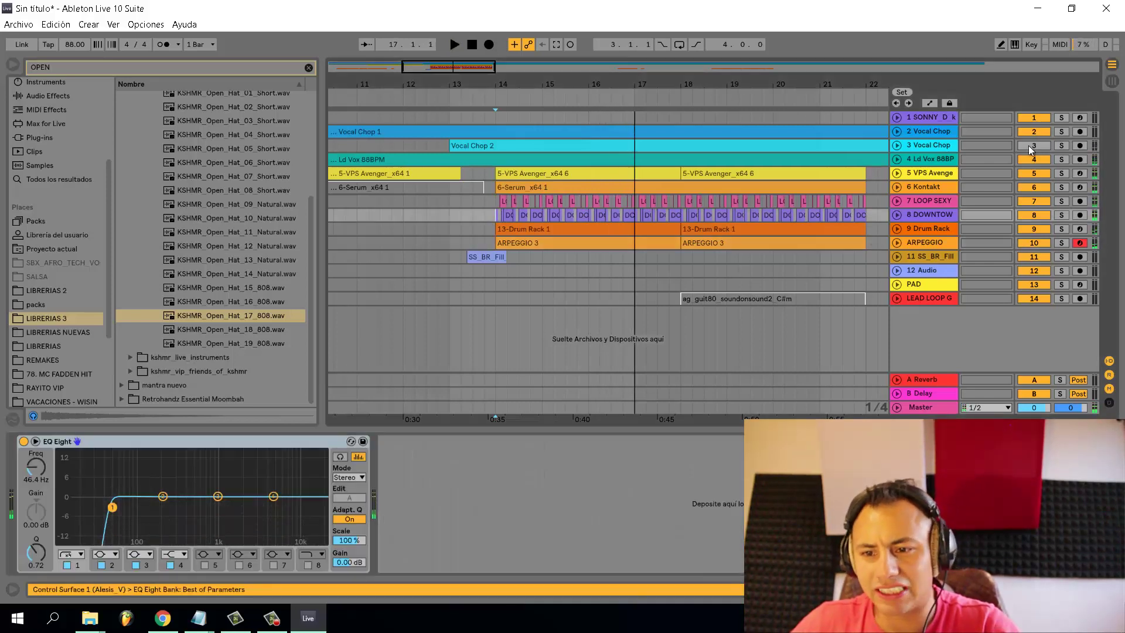
{"action": "left_click", "coordinate": [1037, 161]}
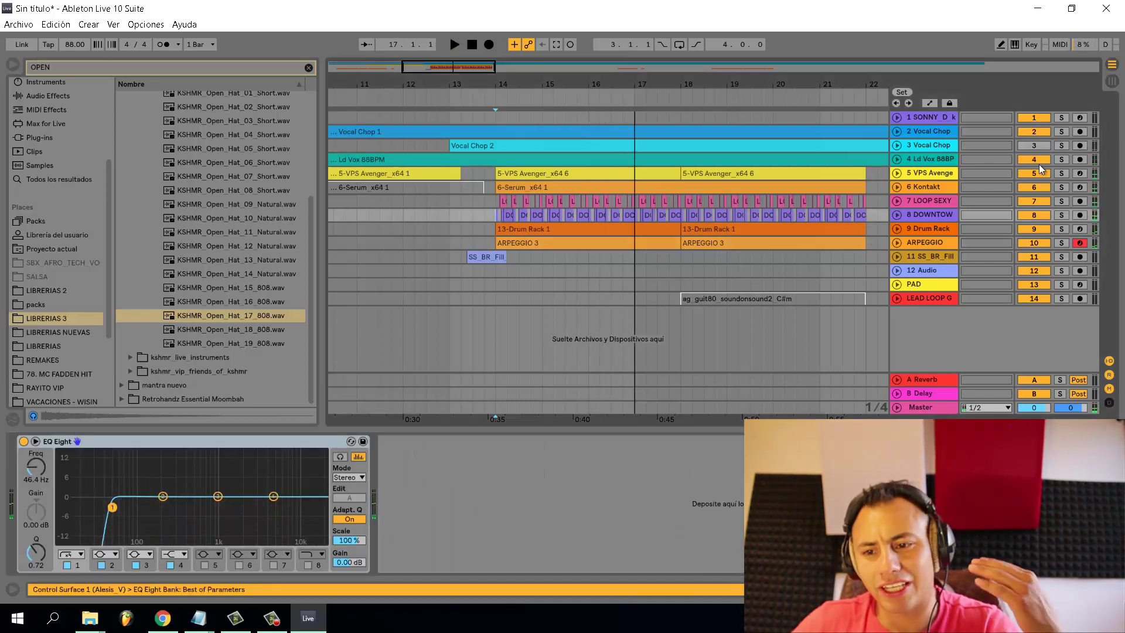
{"action": "left_click", "coordinate": [494, 274]}
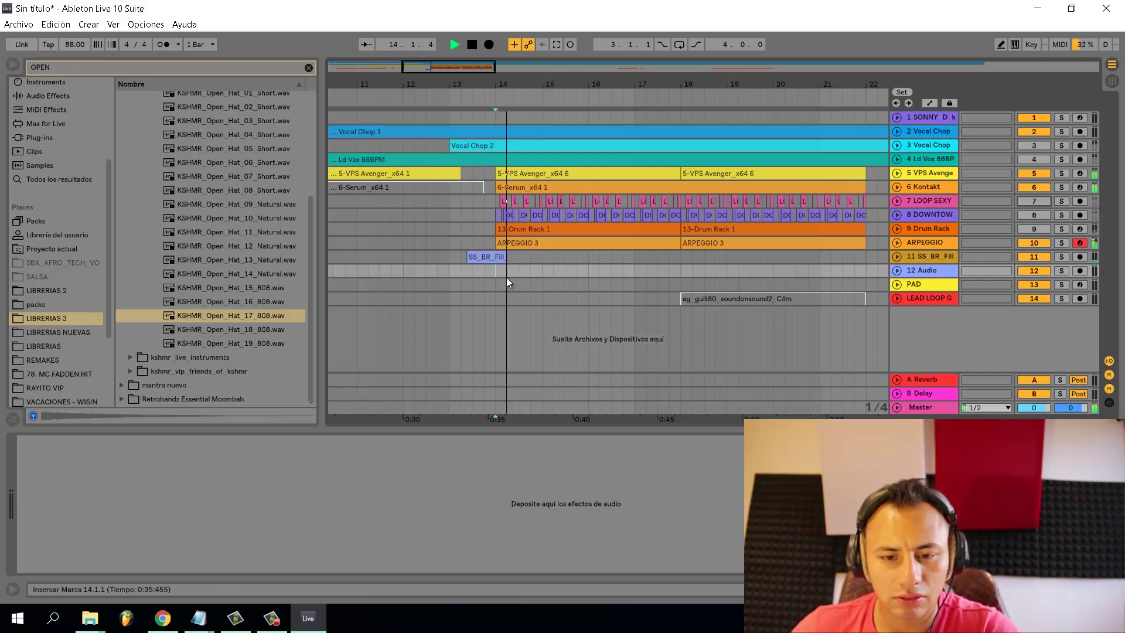
{"action": "scroll", "coordinate": [532, 268], "scroll_direction": "down", "scroll_amount": 3}
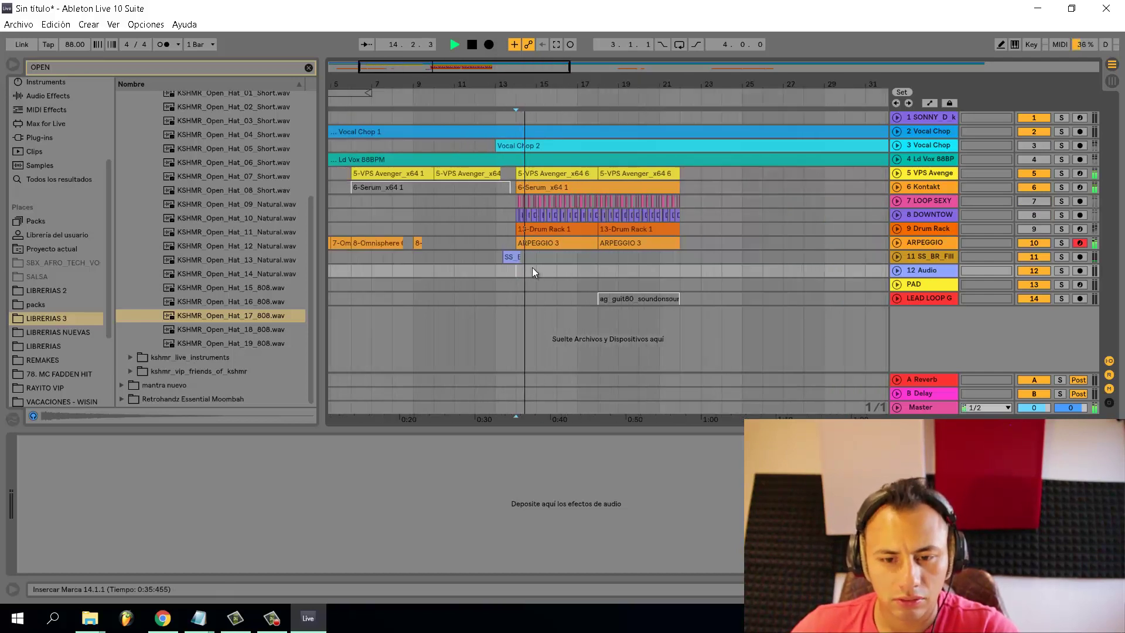
Unmute the Drum Rack, DOWNTOWN and LOOP SEXY tracks and play the section with percussion from bar 14
{"action": "left_click", "coordinate": [1038, 230]}
{"action": "left_click", "coordinate": [1038, 215]}
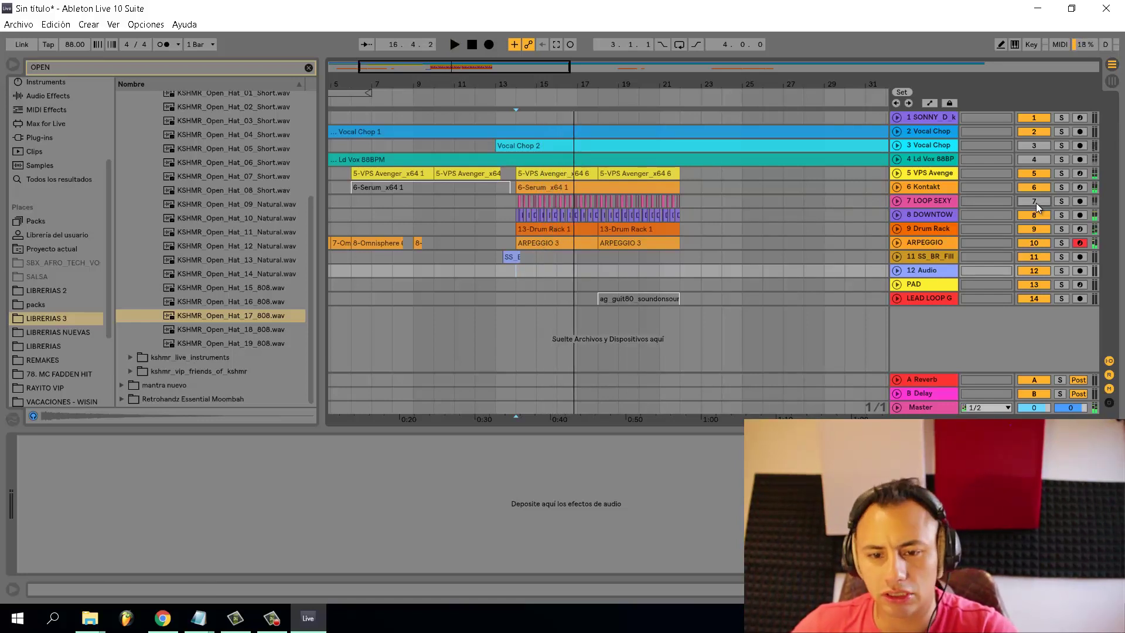
{"action": "left_click", "coordinate": [1036, 203]}
{"action": "key", "text": "space"}
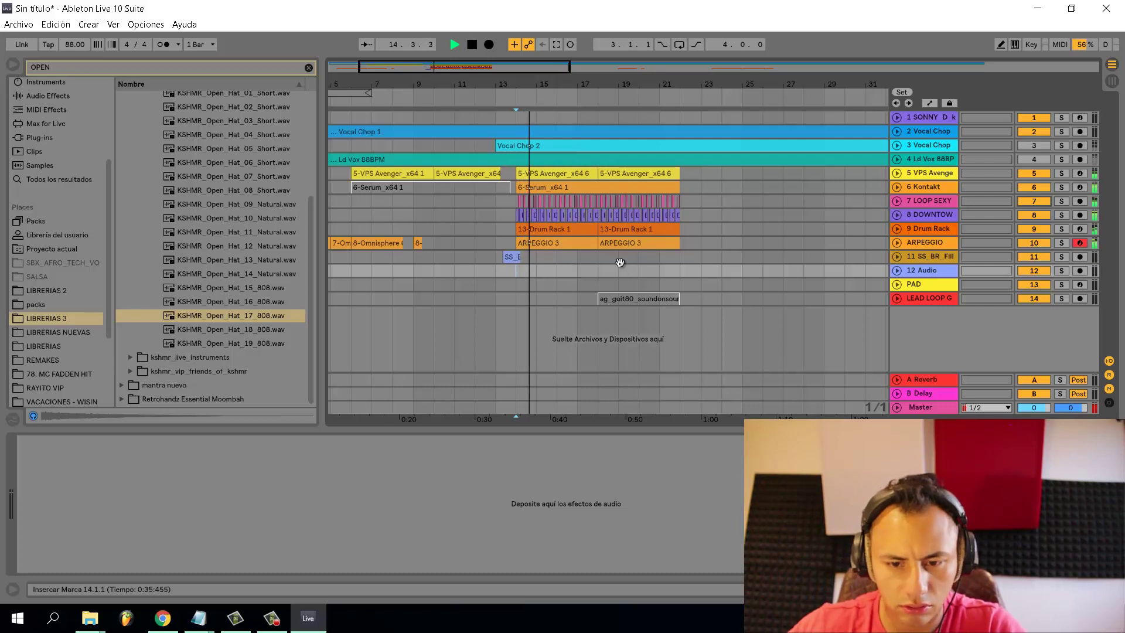
Hide the device view, replay from bar 14 and inspect the slices of the unfolded LOOP SEXY and DOWNTOWN tracks
{"action": "key", "text": "ctrl+alt+l"}
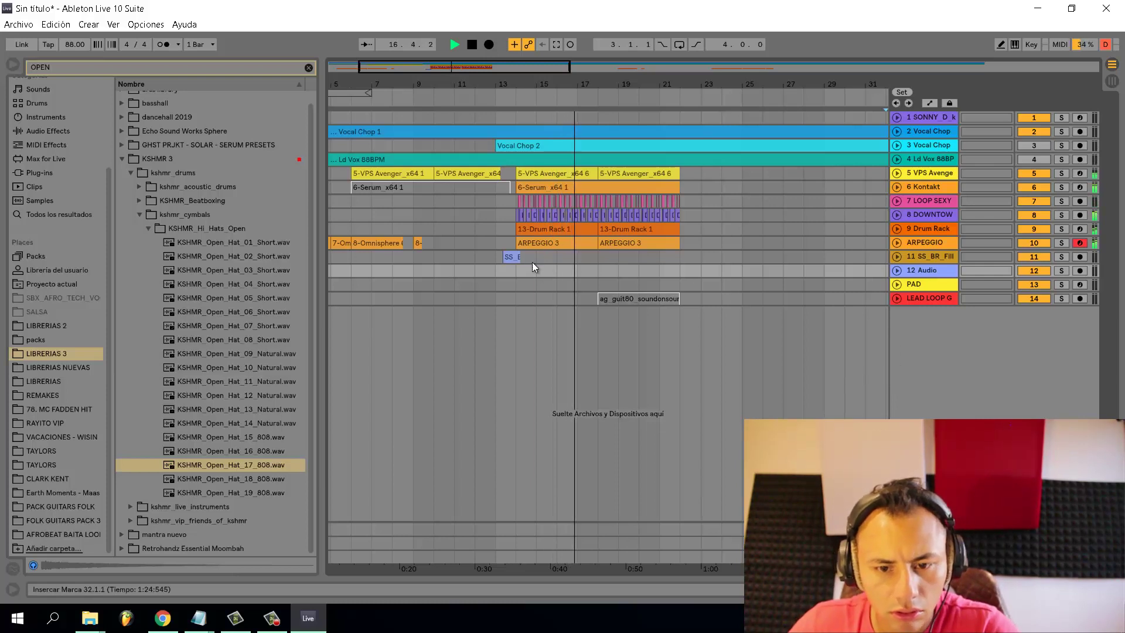
{"action": "left_click", "coordinate": [519, 272]}
{"action": "key", "text": "space"}
{"action": "key", "text": "space"}
{"action": "scroll", "coordinate": [525, 243], "scroll_direction": "up", "scroll_amount": 5}
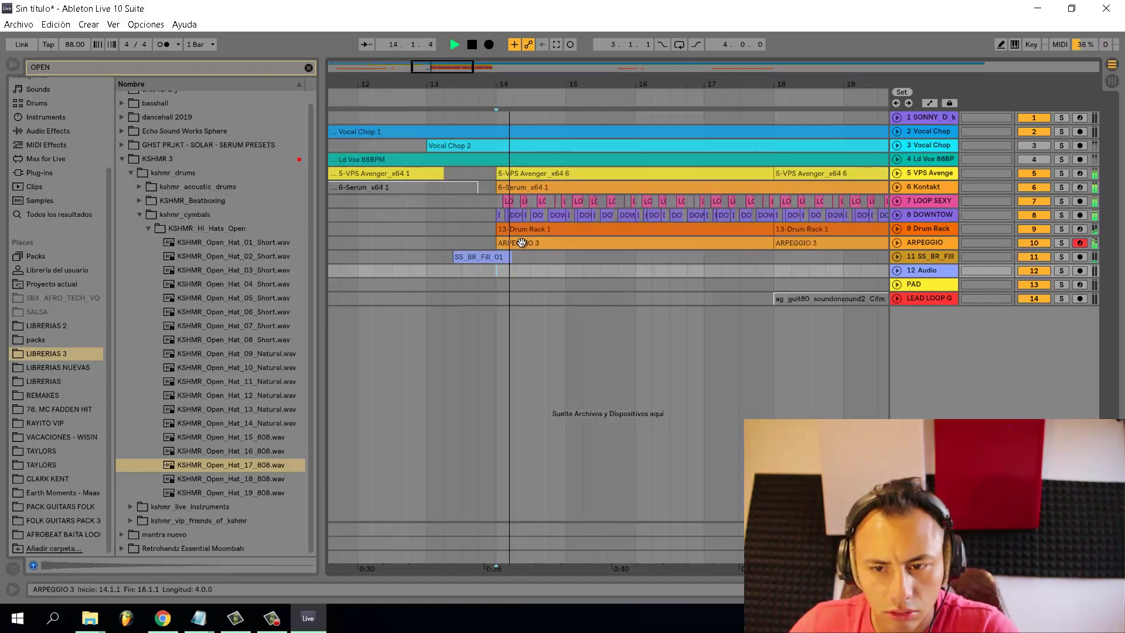
{"action": "left_click", "coordinate": [898, 201]}
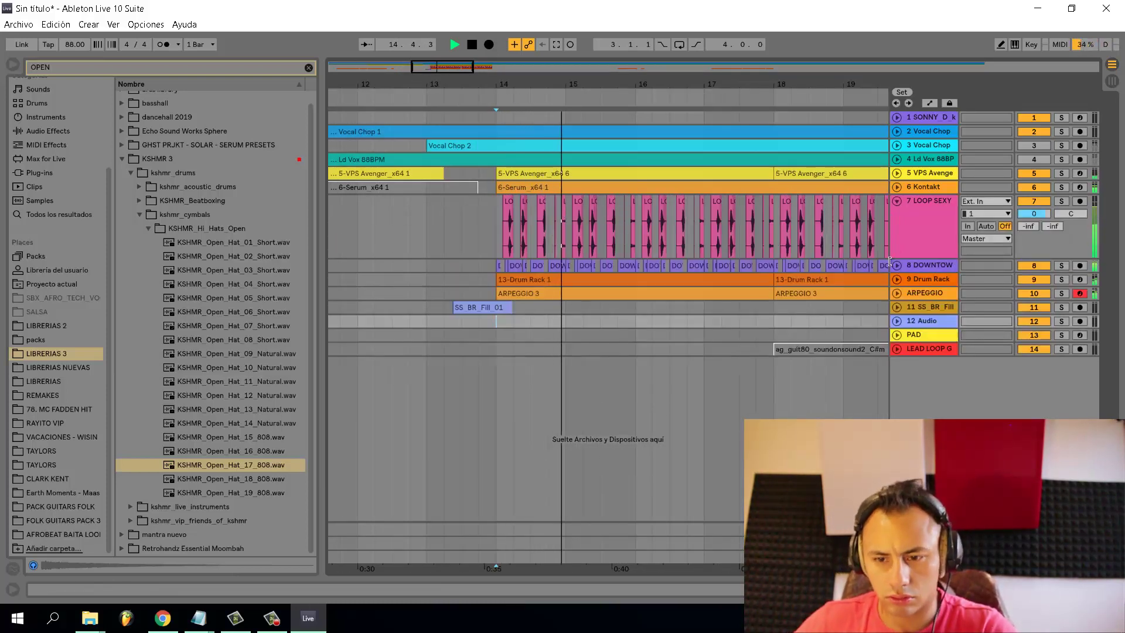
{"action": "left_click", "coordinate": [897, 266]}
{"action": "scroll", "coordinate": [680, 196], "scroll_direction": "down", "scroll_amount": 3}
{"action": "scroll", "coordinate": [624, 175], "scroll_direction": "down", "scroll_amount": 5}
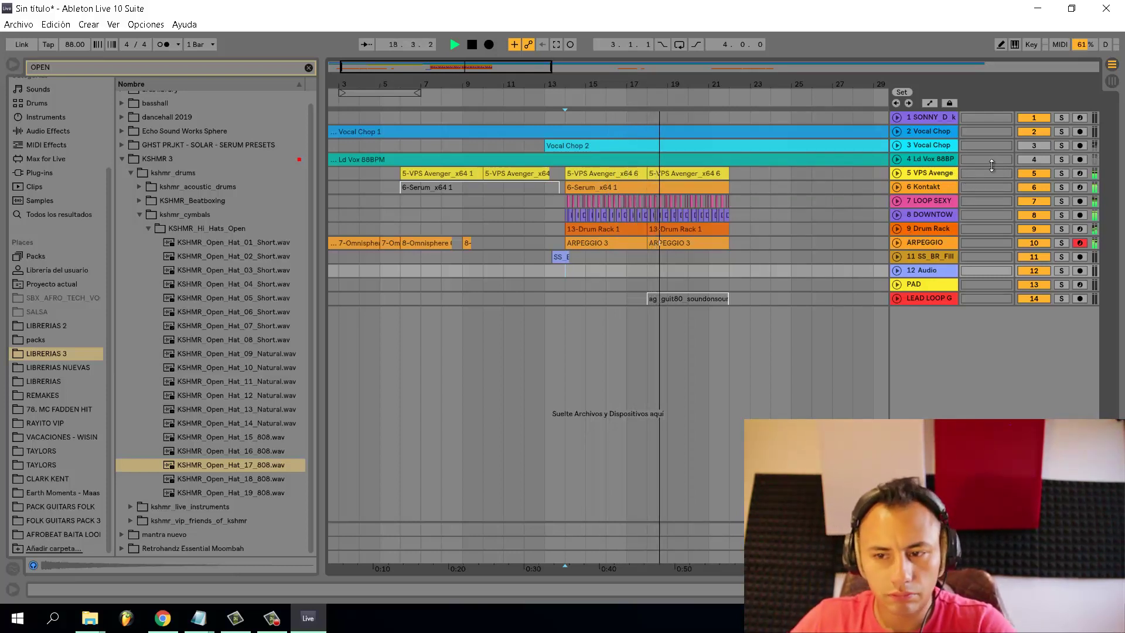
Unmute the second Vocal Chop track and delete the start of its Vocal Chop 2 clip up to 13.4.1
{"action": "left_click", "coordinate": [1035, 145]}
{"action": "left_click", "coordinate": [898, 145]}
{"action": "scroll", "coordinate": [557, 185], "scroll_direction": "up", "scroll_amount": 2}
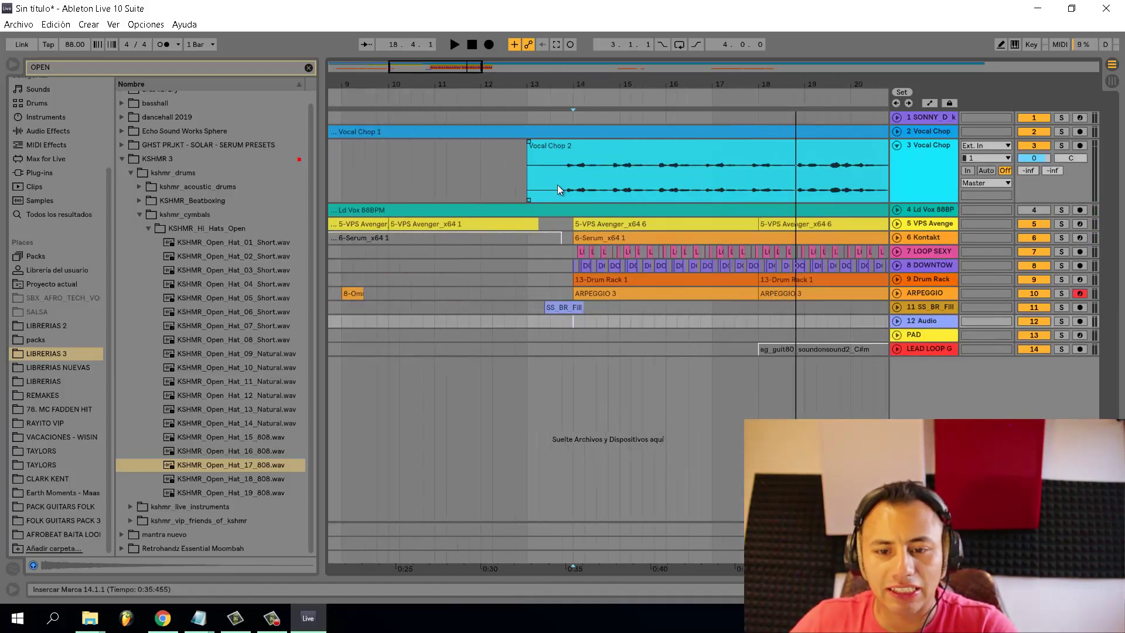
{"action": "left_click", "coordinate": [557, 185]}
{"action": "left_click", "coordinate": [551, 186]}
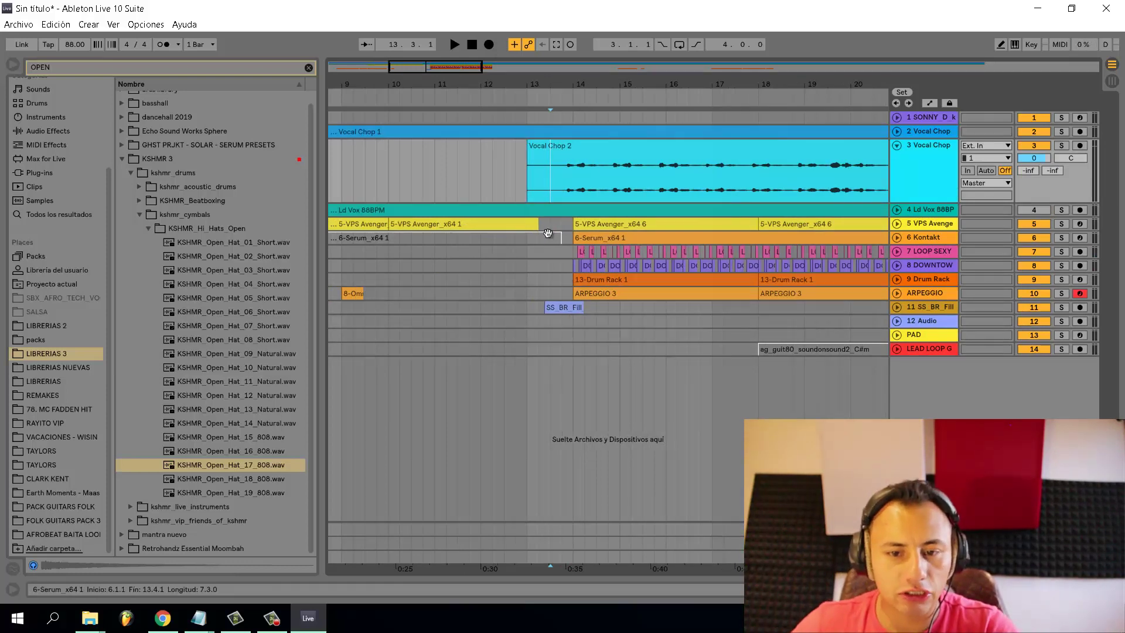
{"action": "scroll", "coordinate": [561, 191], "scroll_direction": "up", "scroll_amount": 2}
{"action": "left_click_drag", "start_coordinate": [562, 191], "coordinate": [444, 168]}
{"action": "key", "text": "Delete"}
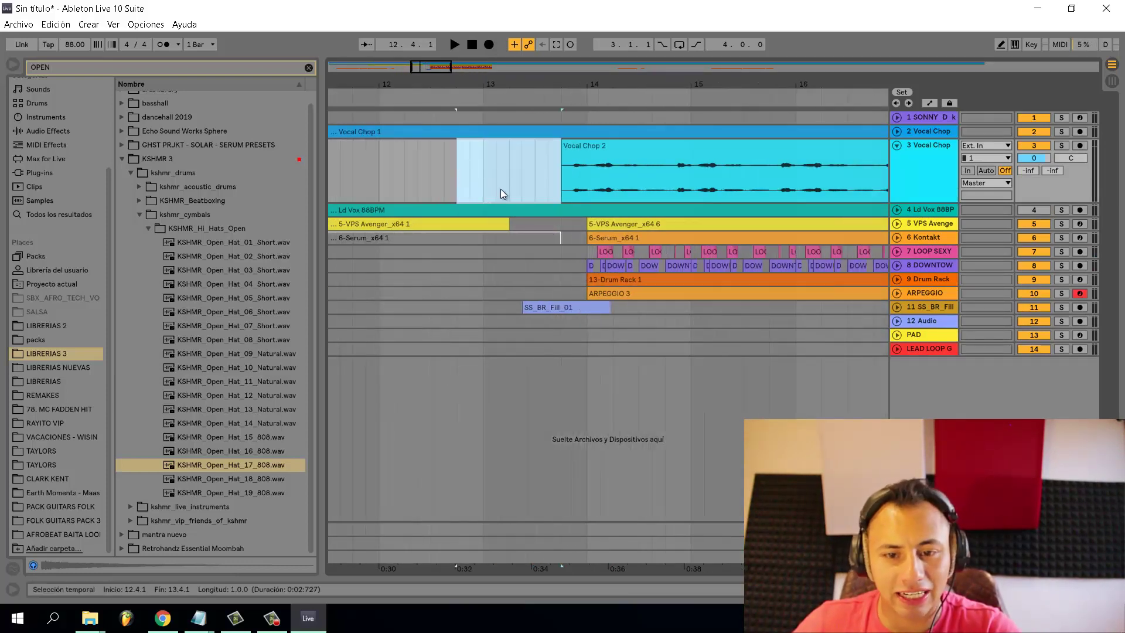
Play the mix from 13.3.1 and move the Ld Vox 88BPM track above the second Vocal Chop track
{"action": "left_click", "coordinate": [547, 187]}
{"action": "key", "text": "space"}
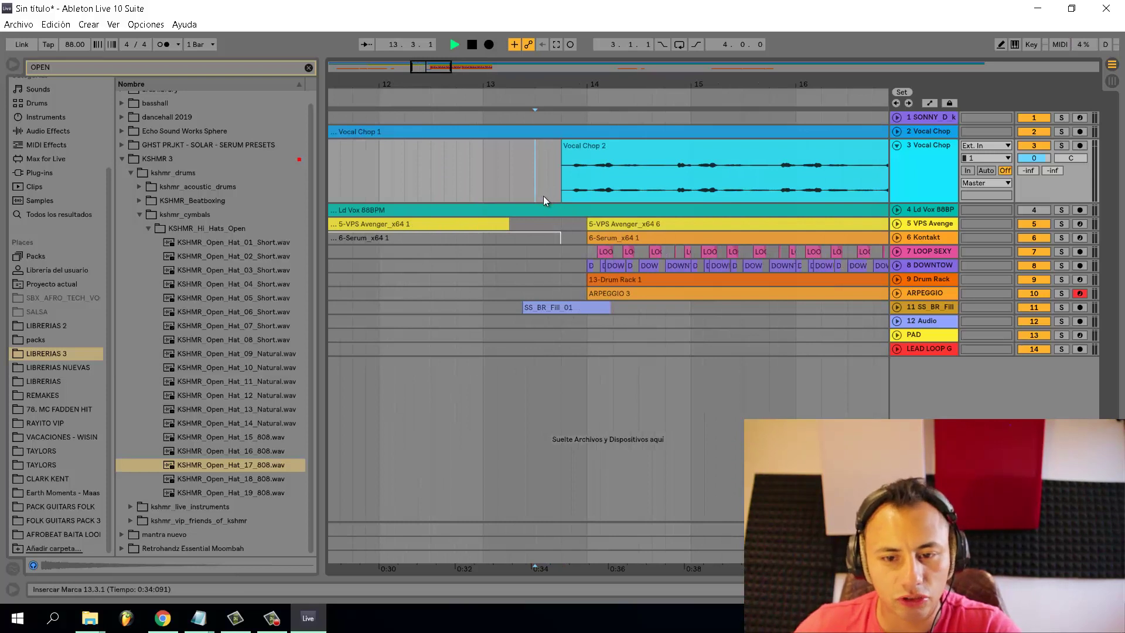
{"action": "scroll", "coordinate": [570, 185], "scroll_direction": "down", "scroll_amount": 3}
{"action": "scroll", "coordinate": [570, 194], "scroll_direction": "down", "scroll_amount": 2}
{"action": "scroll", "coordinate": [571, 193], "scroll_direction": "down", "scroll_amount": 5}
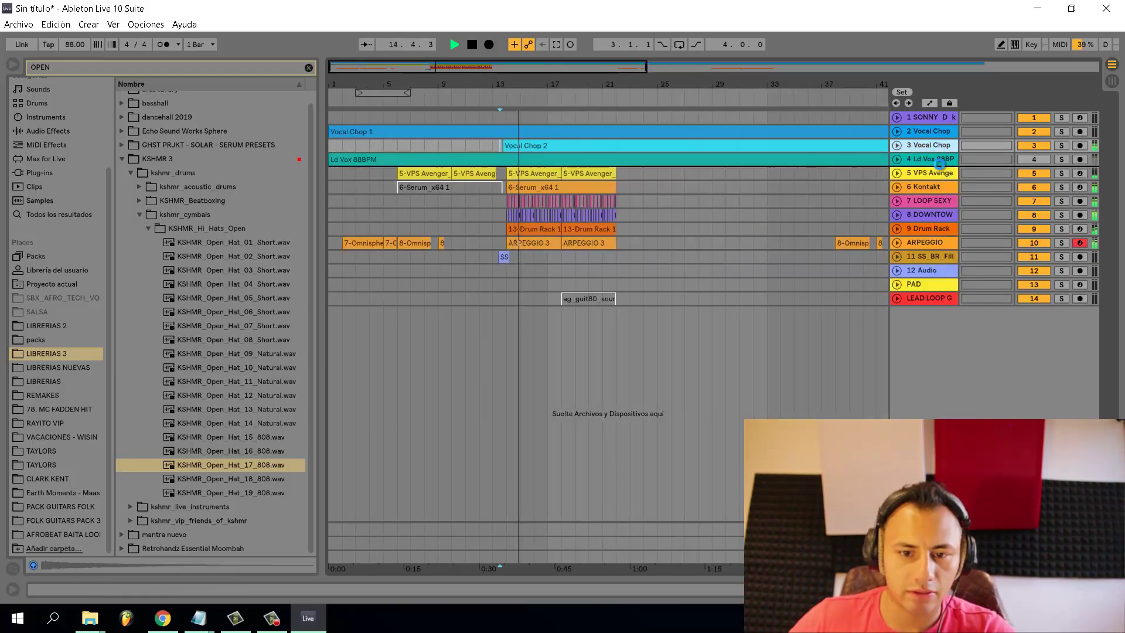
{"action": "left_click_drag", "start_coordinate": [941, 167], "coordinate": [938, 152]}
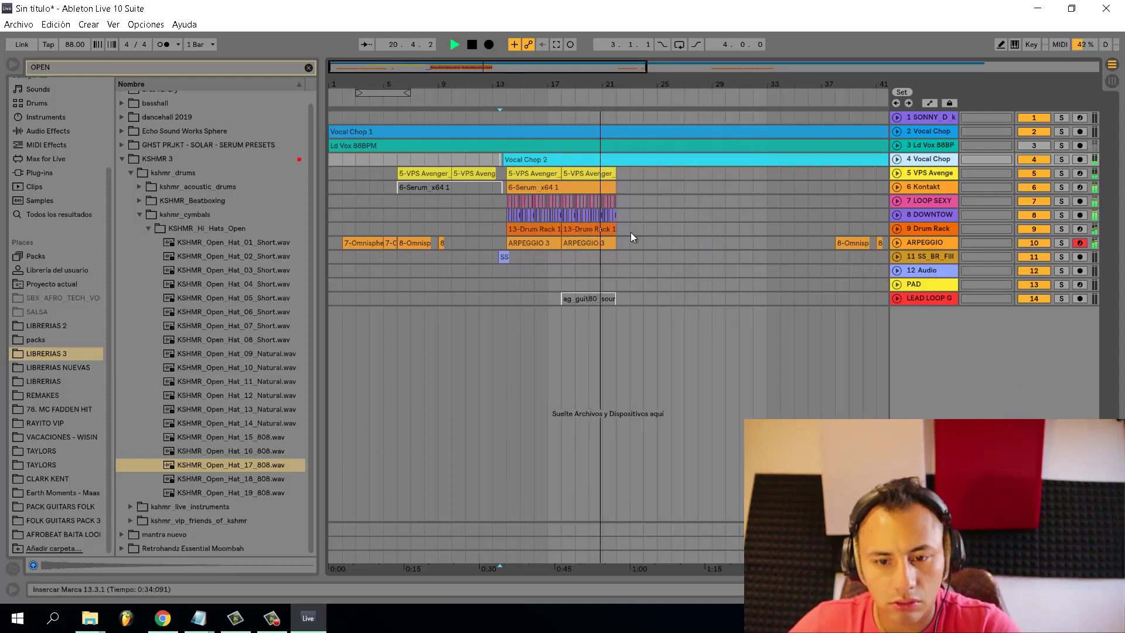
Move the guitar clip on the LEAD LOOP track from bar 18 to bar 22 and activate it
{"action": "left_click", "coordinate": [612, 299]}
{"action": "left_click_drag", "start_coordinate": [612, 299], "coordinate": [666, 316]}
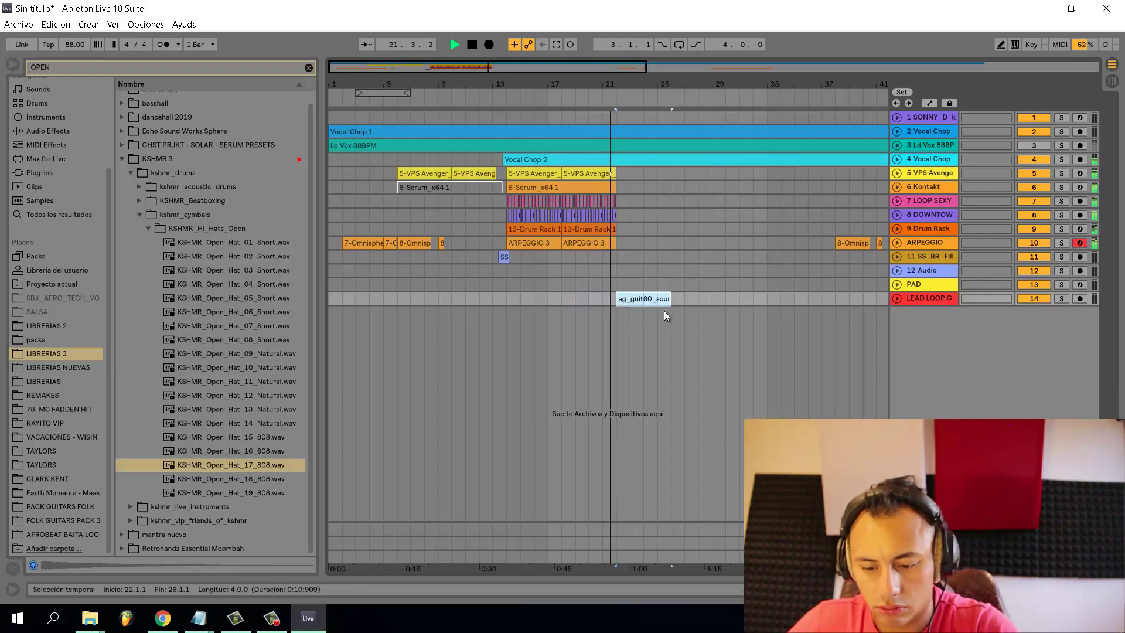
{"action": "key", "text": "0"}
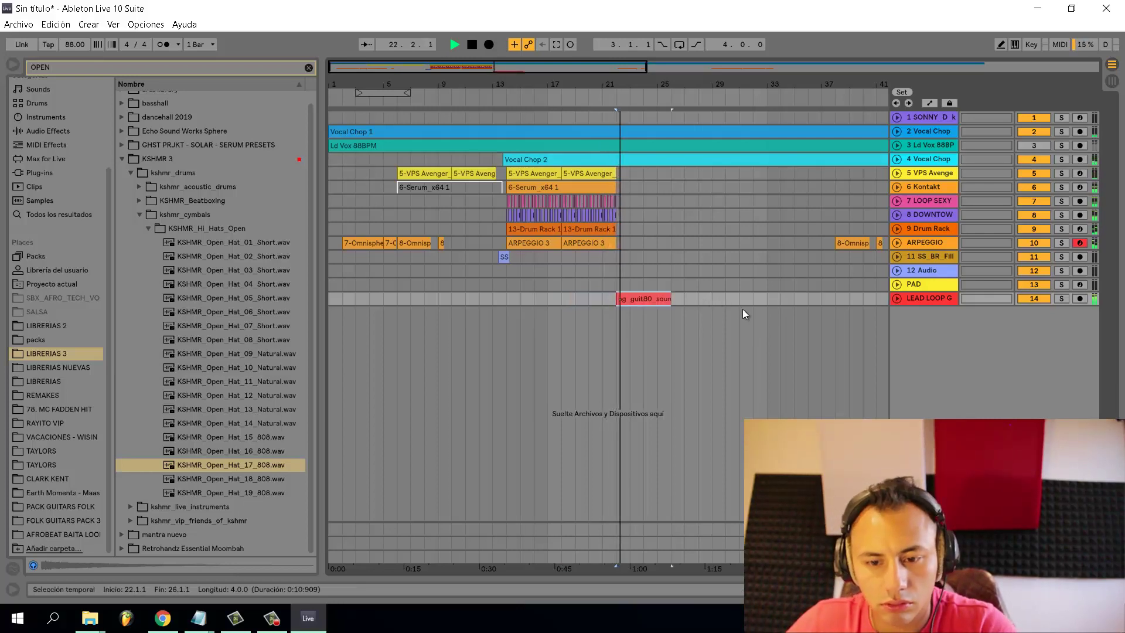
{"action": "key", "text": "space"}
Duplicate the bar 14 to 22 clips of the VPS Avenger through ARPEGGIO tracks so the copies start at bar 22
{"action": "left_click_drag", "start_coordinate": [619, 244], "coordinate": [511, 173]}
{"action": "key", "text": "ctrl+d"}
{"action": "scroll", "coordinate": [613, 247], "scroll_direction": "up", "scroll_amount": 3}
{"action": "scroll", "coordinate": [610, 253], "scroll_direction": "up", "scroll_amount": 2}
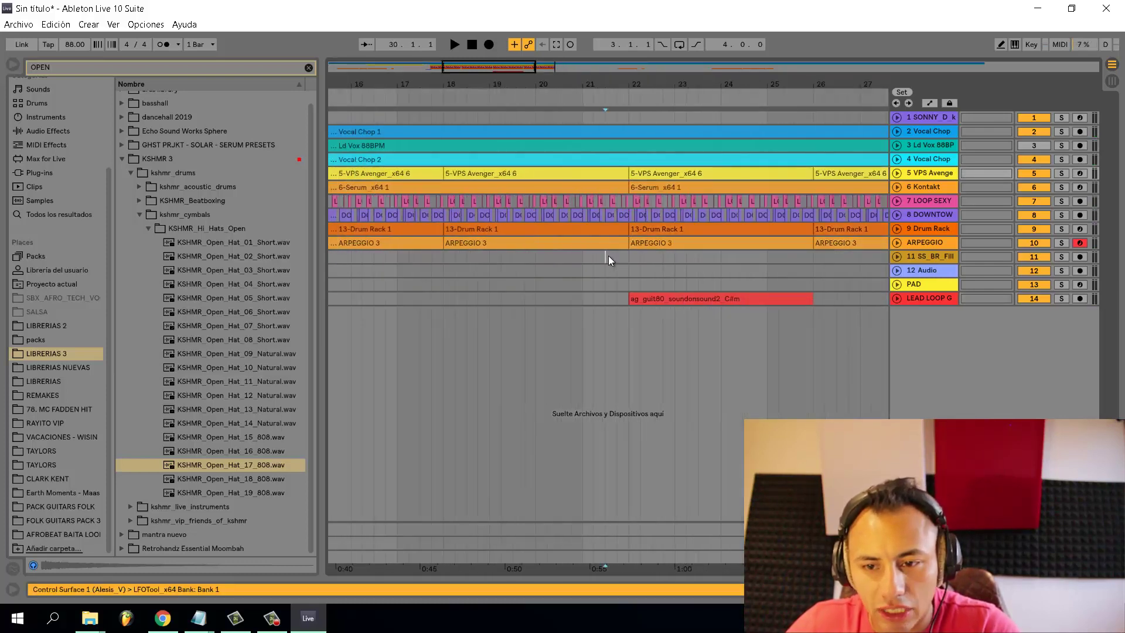
Delete the range 21.3.3 to 22.1.1 across the VPS Avenger through ARPEGGIO tracks and play from 21.2.1
{"action": "left_click", "coordinate": [605, 257]}
{"action": "left_click", "coordinate": [897, 187]}
{"action": "left_click", "coordinate": [897, 173]}
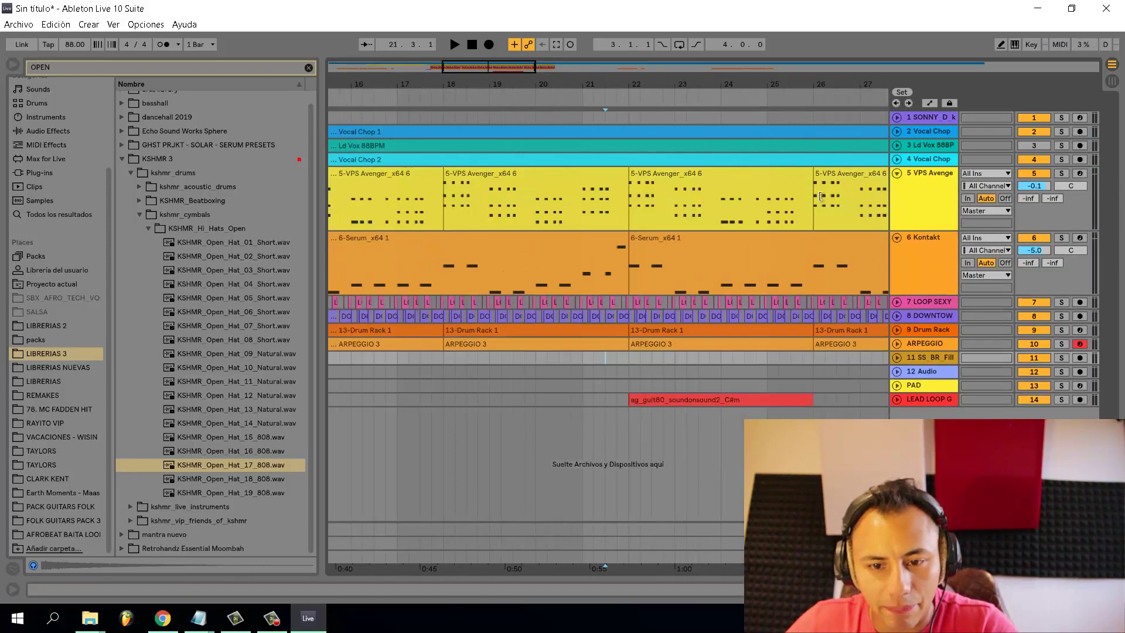
{"action": "scroll", "coordinate": [605, 258], "scroll_direction": "up", "scroll_amount": 3}
{"action": "left_click_drag", "start_coordinate": [655, 223], "coordinate": [687, 353]}
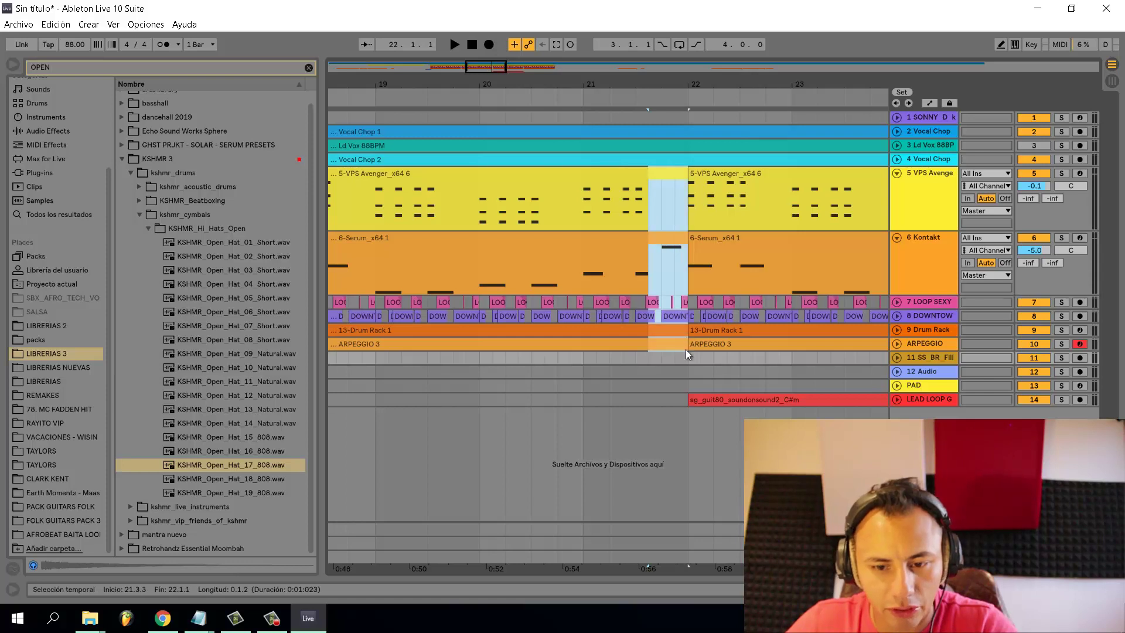
{"action": "left_click", "coordinate": [616, 359]}
{"action": "scroll", "coordinate": [616, 359], "scroll_direction": "down", "scroll_amount": 3}
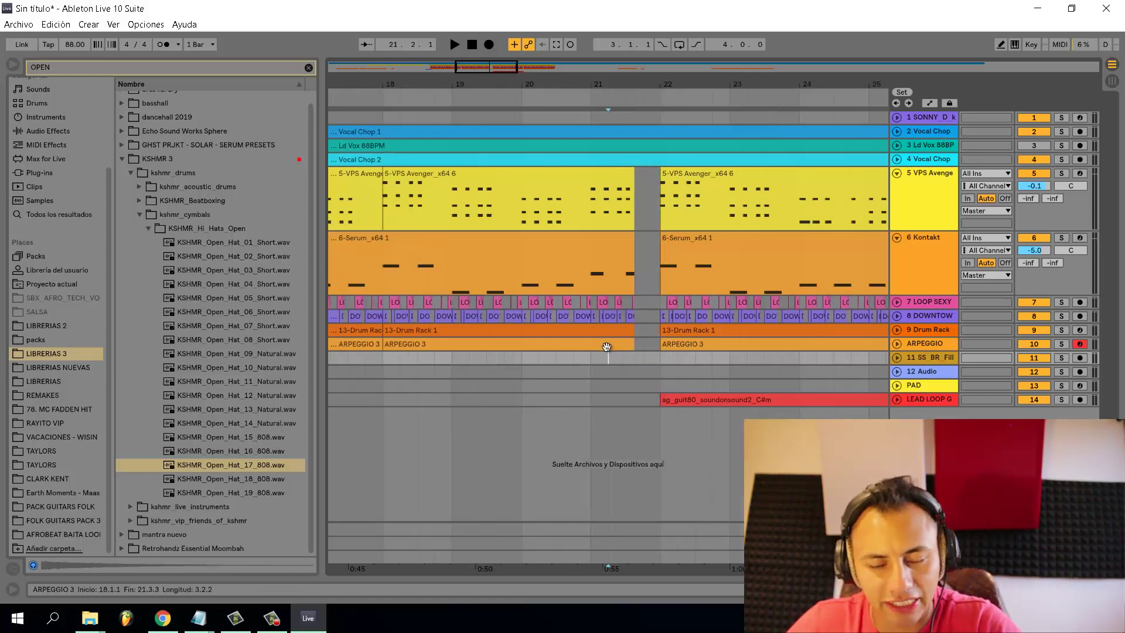
{"action": "key", "text": "space"}
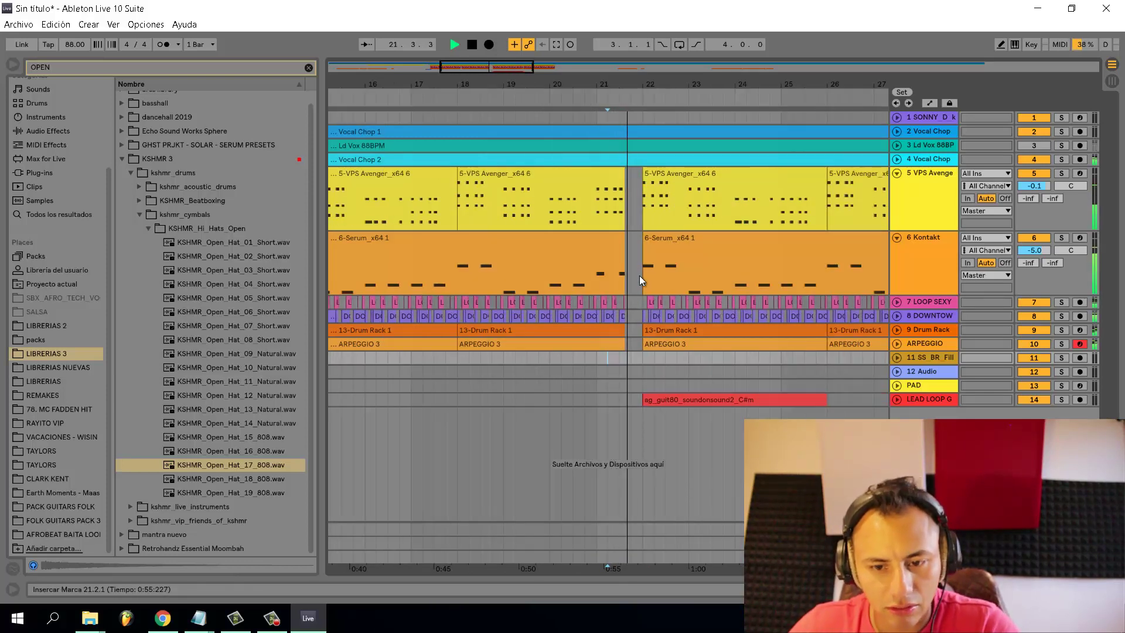
Delete the range 22.2.3 to 22.4.3 from the Kontakt track's bass clip and stop playback
{"action": "scroll", "coordinate": [641, 276], "scroll_direction": "up", "scroll_amount": 3}
{"action": "left_click_drag", "start_coordinate": [713, 280], "coordinate": [782, 278]}
{"action": "key", "text": "space"}
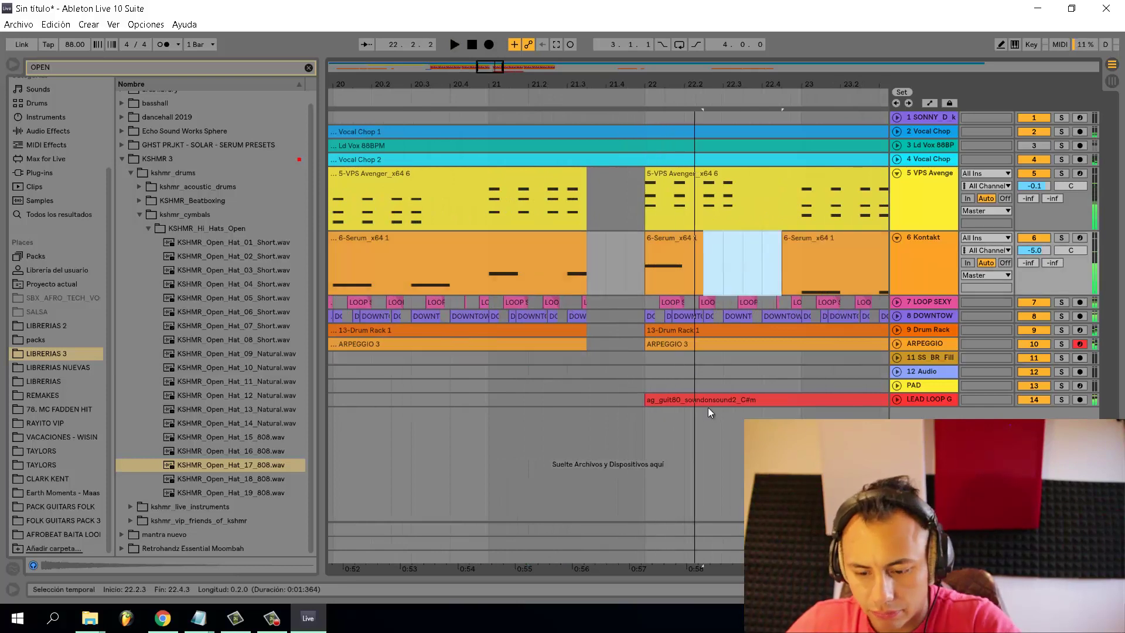
Deactivate the guitar clip at bar 22 on the LEAD LOOP track and place the insert marker at 21.4.1
{"action": "left_click", "coordinate": [709, 399]}
{"action": "key", "text": "0"}
{"action": "left_click", "coordinate": [603, 358]}
{"action": "scroll", "coordinate": [594, 357], "scroll_direction": "down", "scroll_amount": 3}
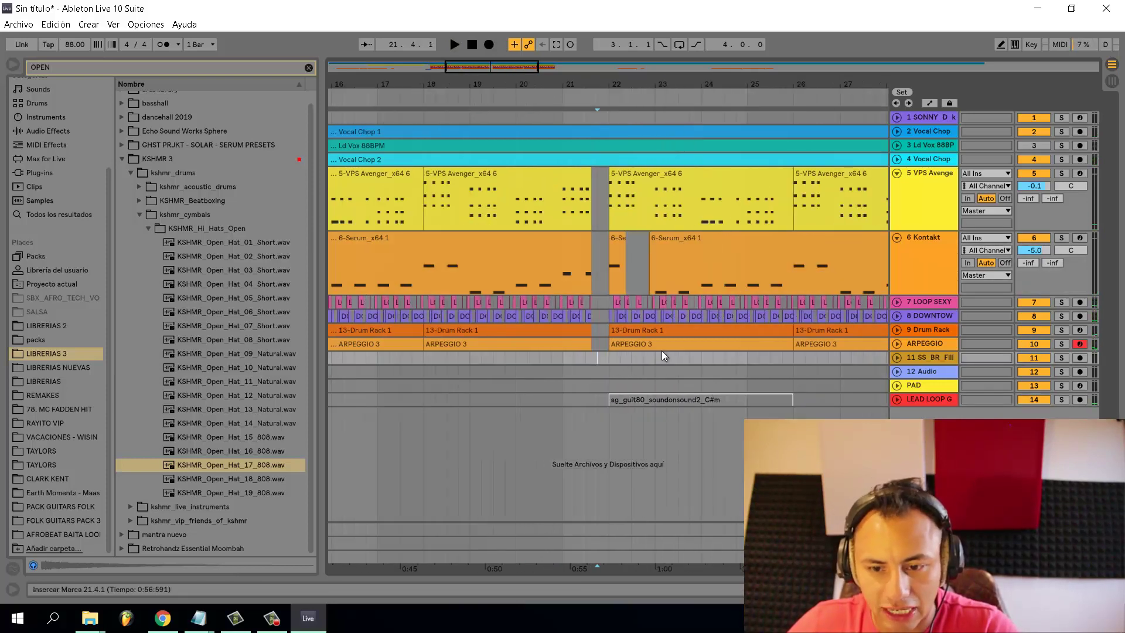
Delete the ARPEGGIO clips from bar 22 to bar 30 and play the transition into bar 22
{"action": "left_click", "coordinate": [703, 346]}
{"action": "left_click", "coordinate": [815, 345], "text": "shift"}
{"action": "key", "text": "Delete"}
{"action": "scroll", "coordinate": [580, 363], "scroll_direction": "down", "scroll_amount": 4}
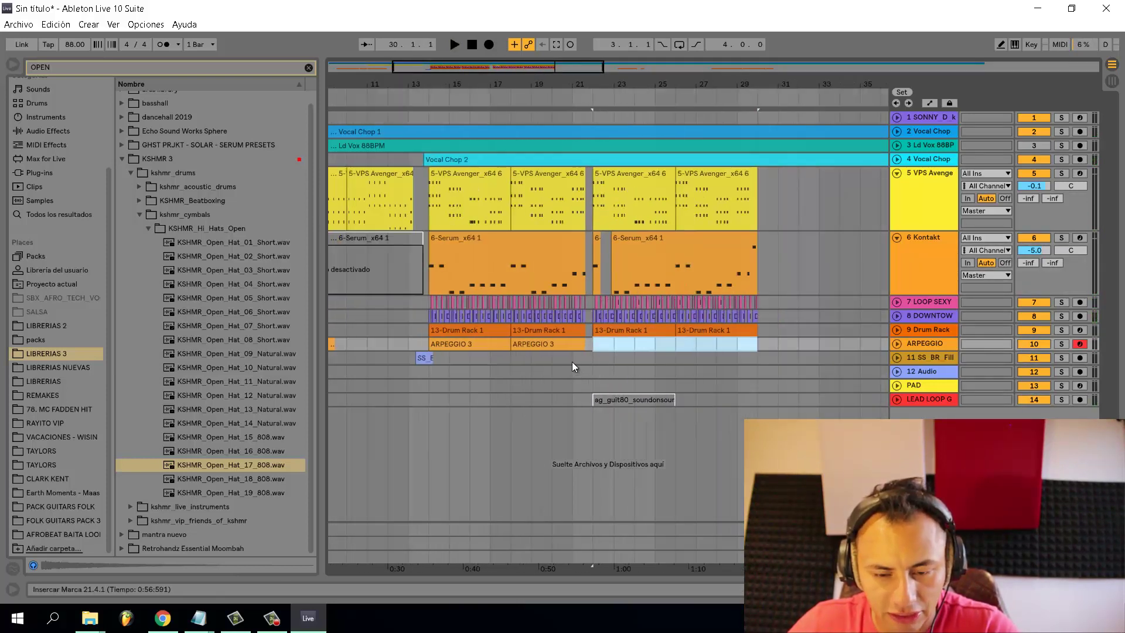
{"action": "left_click", "coordinate": [574, 358]}
{"action": "key", "text": "space"}
{"action": "scroll", "coordinate": [593, 333], "scroll_direction": "up", "scroll_amount": 4}
{"action": "key", "text": "space"}
Delete the Drum Rack clip from bar 22 to bar 26 and play the mix from 20.4.1
{"action": "left_click", "coordinate": [635, 329]}
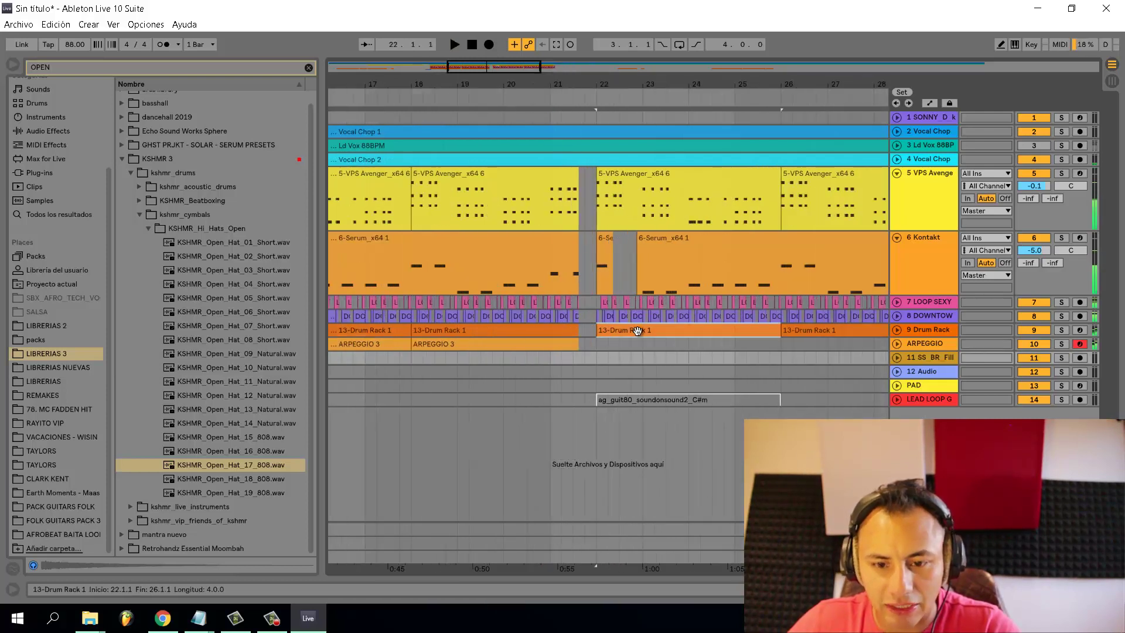
{"action": "key", "text": "Delete"}
{"action": "left_click", "coordinate": [540, 358]}
{"action": "key", "text": "space"}
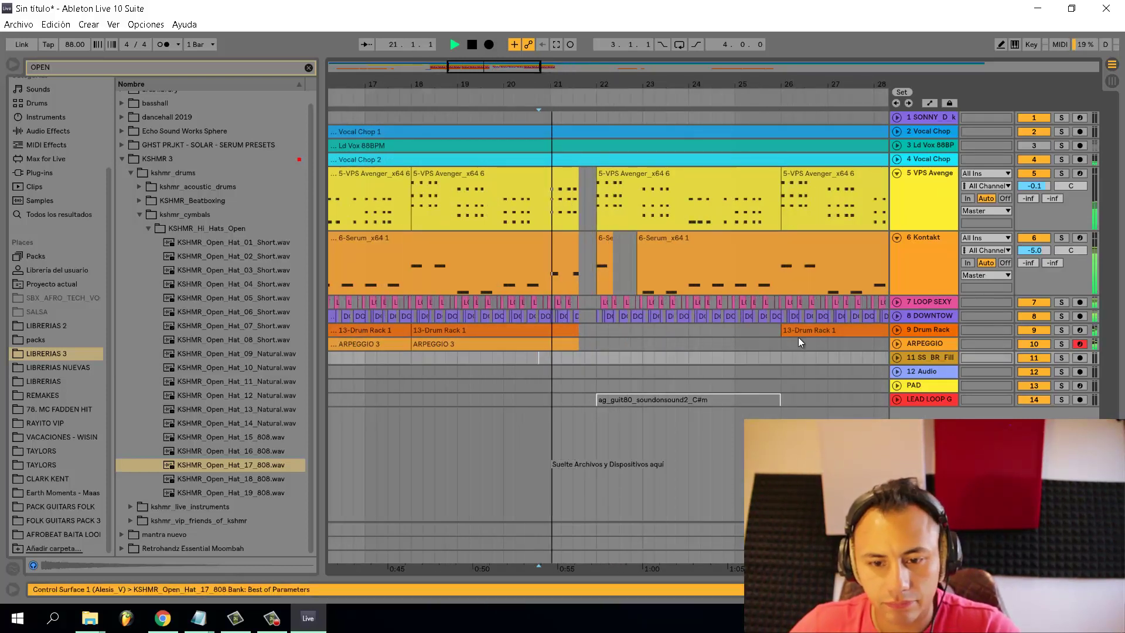
{"action": "scroll", "coordinate": [797, 338], "scroll_direction": "down", "scroll_amount": 3}
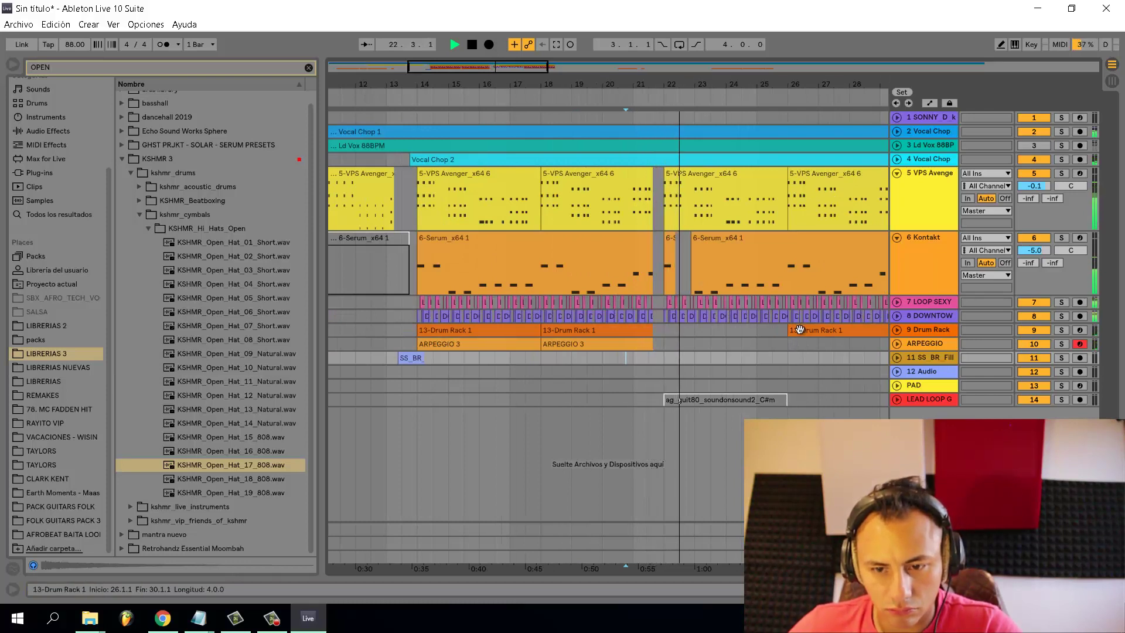
{"action": "scroll", "coordinate": [795, 339], "scroll_direction": "up", "scroll_amount": 2}
{"action": "scroll", "coordinate": [646, 219], "scroll_direction": "up", "scroll_amount": 1}
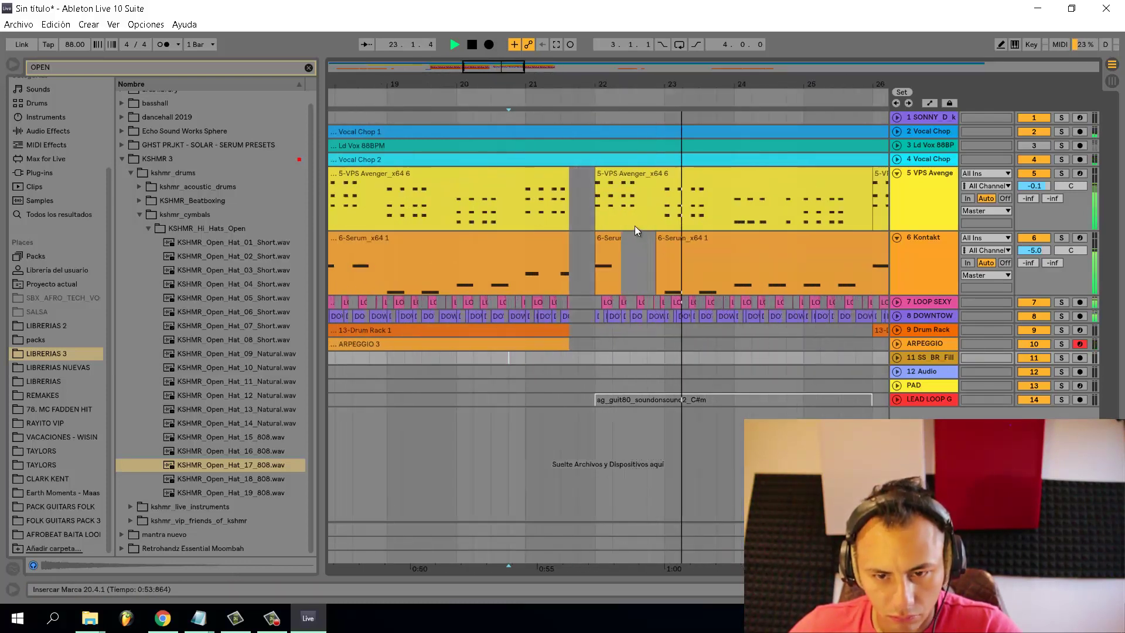
{"action": "scroll", "coordinate": [621, 221], "scroll_direction": "up", "scroll_amount": 2}
{"action": "key", "text": "space"}
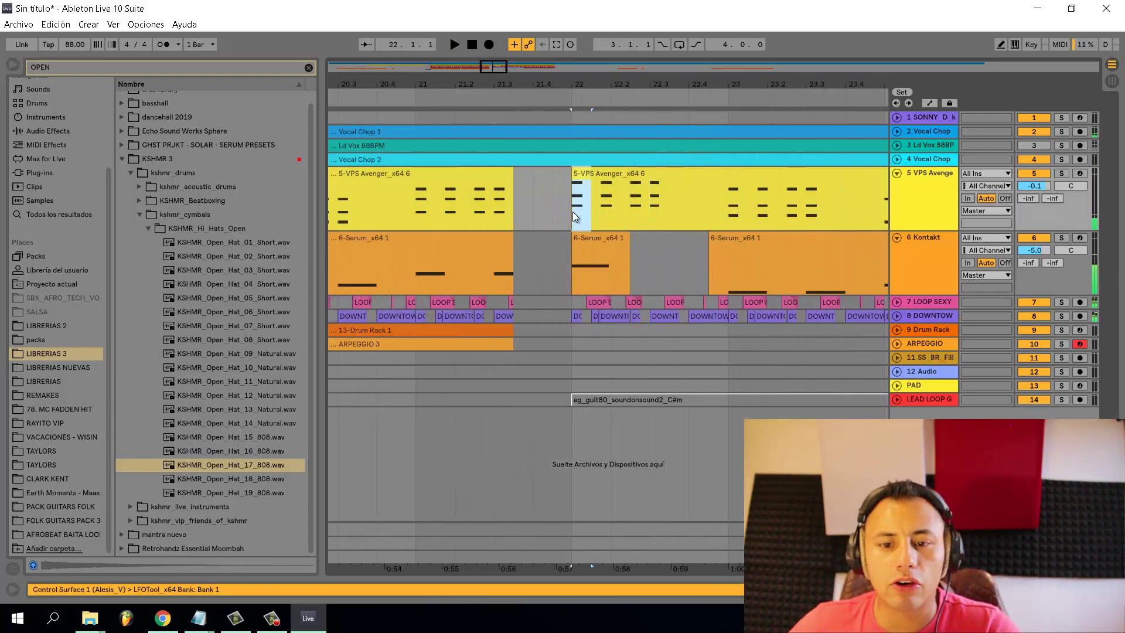
Delete the first eighth note of bars 22 and 23 on the VPS Avenger track and duplicate each bar's first half over its second half
{"action": "key", "text": "Delete"}
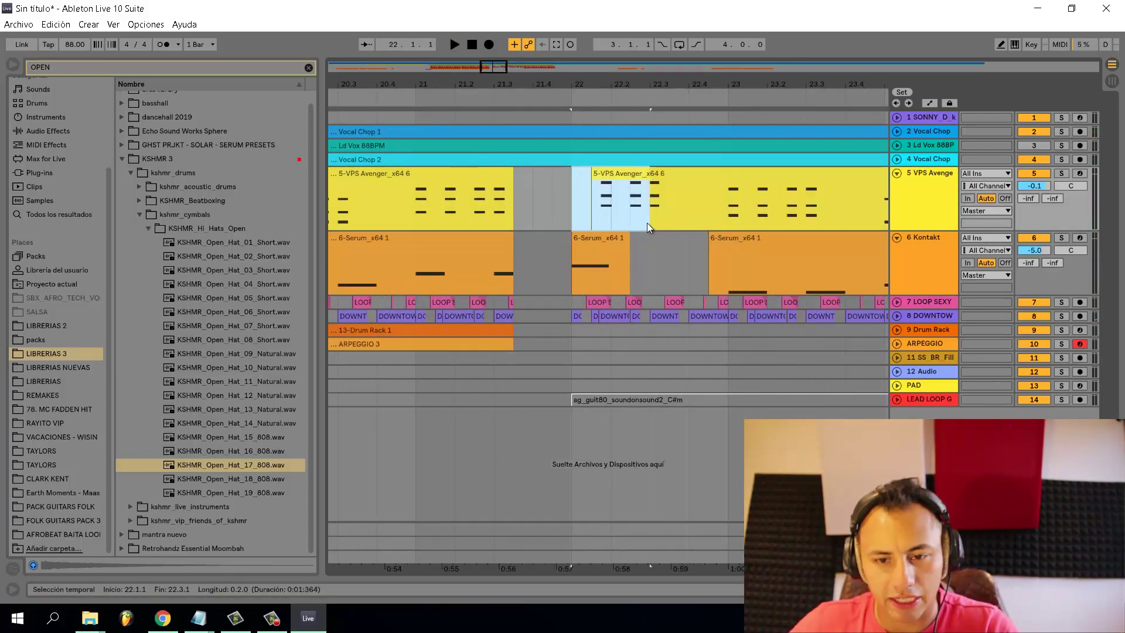
{"action": "key", "text": "ctrl+d"}
{"action": "mouse_move", "coordinate": [666, 214]}
{"action": "left_mouse_down"}
{"action": "mouse_move", "coordinate": [654, 216]}
{"action": "mouse_move", "coordinate": [687, 216]}
{"action": "left_mouse_up"}
{"action": "key", "text": "Delete"}
{"action": "scroll", "coordinate": [656, 217], "scroll_direction": "down", "scroll_amount": 1}
{"action": "scroll", "coordinate": [727, 219], "scroll_direction": "up", "scroll_amount": 1}
{"action": "left_click_drag", "start_coordinate": [774, 219], "coordinate": [699, 216]}
{"action": "key", "text": "ctrl+d"}
{"action": "scroll", "coordinate": [793, 206], "scroll_direction": "down", "scroll_amount": 2}
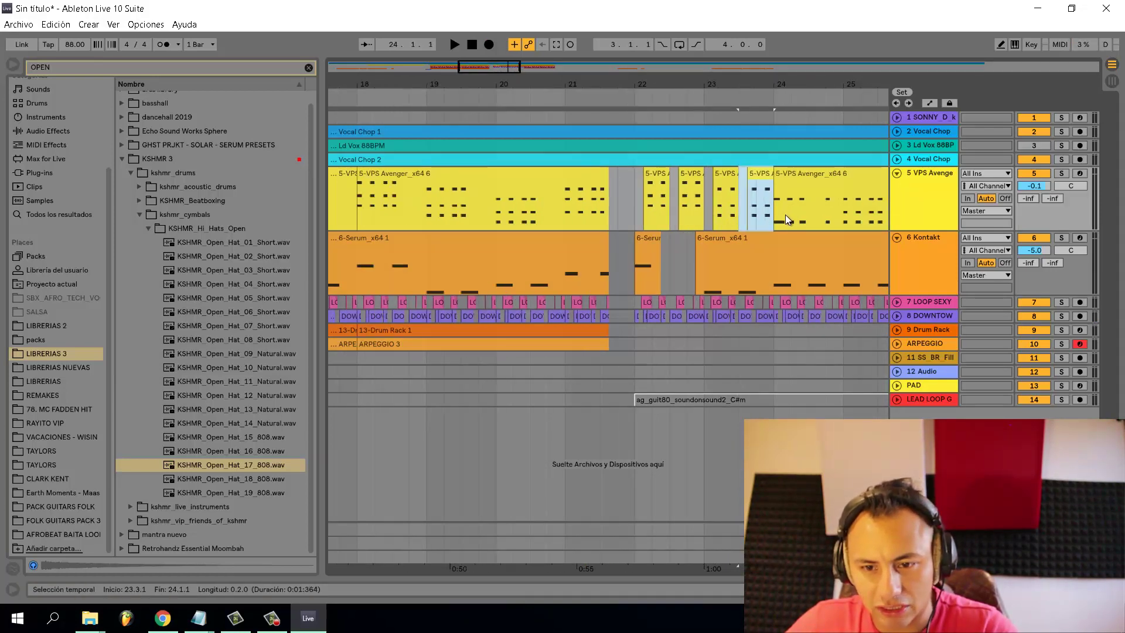
Delete the range 24.1.1 to 24.1.3 on the VPS Avenger track and play the mix from 18.1.1
{"action": "scroll", "coordinate": [786, 214], "scroll_direction": "up", "scroll_amount": 2}
{"action": "left_click_drag", "start_coordinate": [778, 216], "coordinate": [764, 216]}
{"action": "key", "text": "Delete"}
{"action": "scroll", "coordinate": [748, 215], "scroll_direction": "down", "scroll_amount": 2}
{"action": "left_click", "coordinate": [612, 209]}
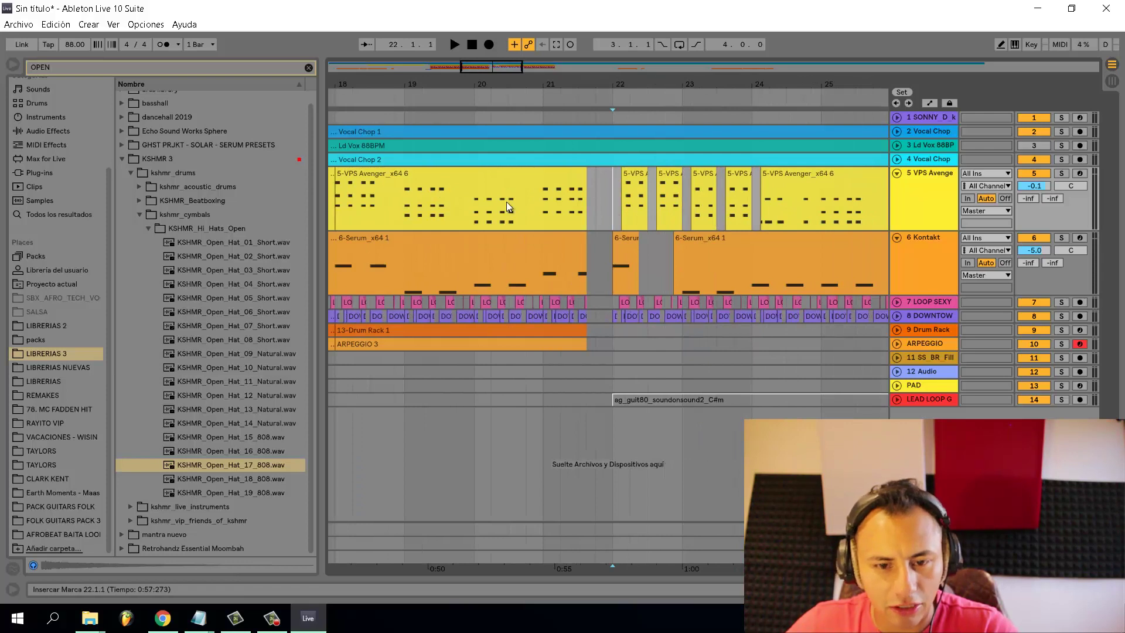
{"action": "left_click", "coordinate": [337, 218]}
{"action": "key", "text": "space"}
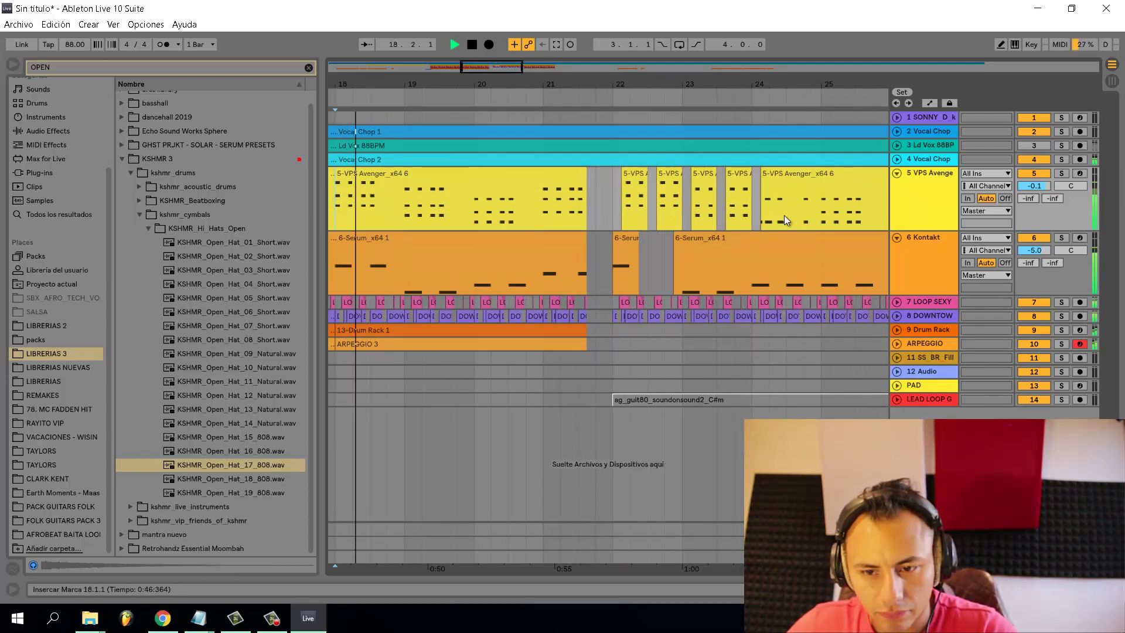
Duplicate the VPS Avenger range 24.1.1 to 24.3.1, delete 25.1.1 to 25.1.3 and duplicate the first half of bar 25 up to 26.1.1
{"action": "scroll", "coordinate": [784, 216], "scroll_direction": "up", "scroll_amount": 2}
{"action": "left_click_drag", "start_coordinate": [790, 216], "coordinate": [761, 217]}
{"action": "key", "text": "Delete"}
{"action": "key", "text": "ctrl+d"}
{"action": "scroll", "coordinate": [739, 221], "scroll_direction": "down", "scroll_amount": 2}
{"action": "scroll", "coordinate": [797, 212], "scroll_direction": "up", "scroll_amount": 3}
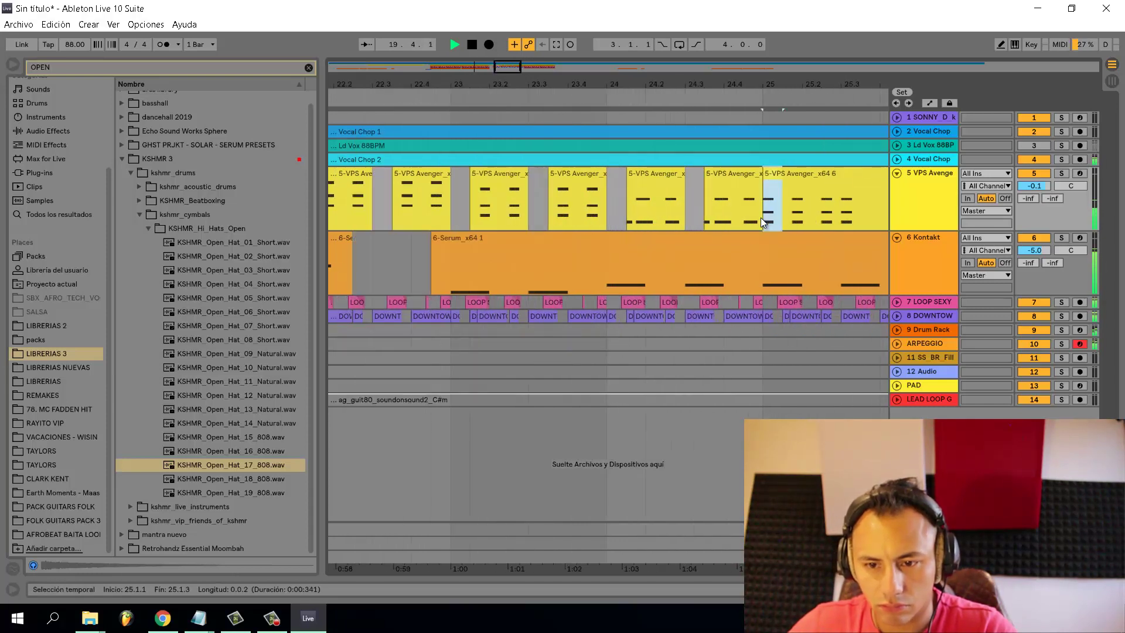
{"action": "left_click_drag", "start_coordinate": [845, 220], "coordinate": [771, 219]}
{"action": "key", "text": "ctrl+d"}
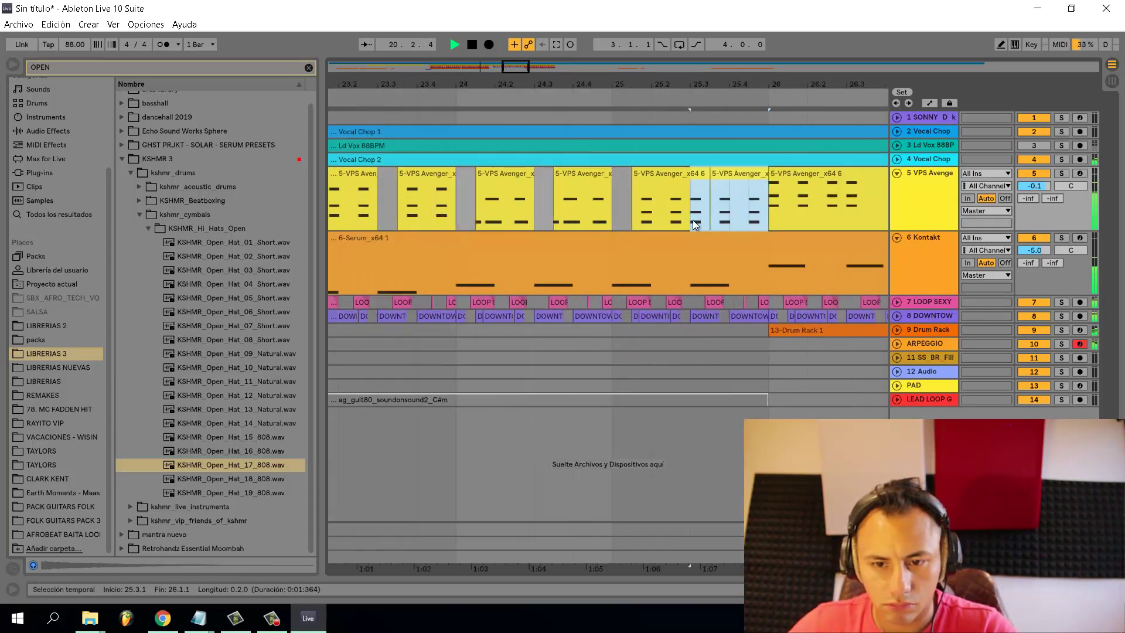
Delete the first eighth note of bar 26 on the VPS Avenger track and duplicate the bar's first half up to 27.1.1
{"action": "key", "text": "Delete"}
{"action": "left_click_drag", "start_coordinate": [696, 214], "coordinate": [726, 217]}
{"action": "scroll", "coordinate": [783, 213], "scroll_direction": "up", "scroll_amount": 2}
{"action": "key", "text": "Delete"}
{"action": "left_click", "coordinate": [787, 216]}
{"action": "scroll", "coordinate": [730, 216], "scroll_direction": "up", "scroll_amount": 2}
{"action": "key", "text": "Delete"}
{"action": "scroll", "coordinate": [700, 214], "scroll_direction": "down", "scroll_amount": 3}
{"action": "scroll", "coordinate": [760, 213], "scroll_direction": "up", "scroll_amount": 2}
{"action": "key", "text": "Delete"}
{"action": "scroll", "coordinate": [774, 216], "scroll_direction": "down", "scroll_amount": 3}
{"action": "key", "text": "ctrl+d"}
{"action": "scroll", "coordinate": [726, 217], "scroll_direction": "down", "scroll_amount": 2}
{"action": "scroll", "coordinate": [801, 217], "scroll_direction": "up", "scroll_amount": 2}
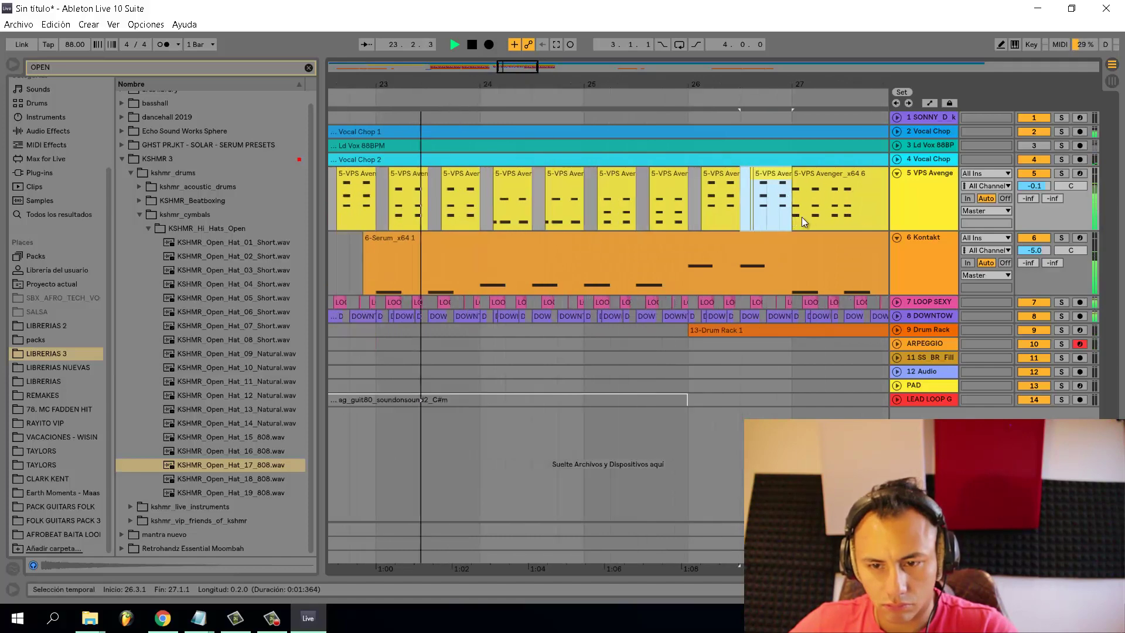
Delete the first eighth note of bar 27 on the VPS Avenger track and duplicate the bar's first half over its second half
{"action": "left_click_drag", "start_coordinate": [802, 217], "coordinate": [740, 217]}
{"action": "key", "text": "Delete"}
{"action": "scroll", "coordinate": [788, 219], "scroll_direction": "down", "scroll_amount": 2}
{"action": "scroll", "coordinate": [828, 219], "scroll_direction": "up", "scroll_amount": 3}
{"action": "key", "text": "Delete"}
{"action": "key", "text": "ctrl+d"}
{"action": "scroll", "coordinate": [702, 212], "scroll_direction": "down", "scroll_amount": 2}
Delete the first eighth note of bar 28 on the VPS Avenger track and duplicate the bar's first half over its second half
{"action": "scroll", "coordinate": [779, 216], "scroll_direction": "up", "scroll_amount": 2}
{"action": "key", "text": "Delete"}
{"action": "key", "text": "Delete"}
{"action": "scroll", "coordinate": [823, 216], "scroll_direction": "down", "scroll_amount": 2}
{"action": "scroll", "coordinate": [823, 221], "scroll_direction": "up", "scroll_amount": 2}
{"action": "key", "text": "ctrl+d"}
{"action": "scroll", "coordinate": [727, 217], "scroll_direction": "down", "scroll_amount": 3}
Delete the first eighth note of bar 29 on the VPS Avenger track and duplicate the bar's first half up to 30.1.1
{"action": "scroll", "coordinate": [735, 216], "scroll_direction": "up", "scroll_amount": 2}
{"action": "key", "text": "Delete"}
{"action": "key", "text": "Delete"}
{"action": "left_click_drag", "start_coordinate": [823, 218], "coordinate": [727, 221]}
{"action": "key", "text": "ctrl+d"}
{"action": "scroll", "coordinate": [727, 220], "scroll_direction": "down", "scroll_amount": 4}
Collapse the expanded tracks and play the mix from 22.1.1
{"action": "key", "text": "alt+u"}
{"action": "key", "text": "space"}
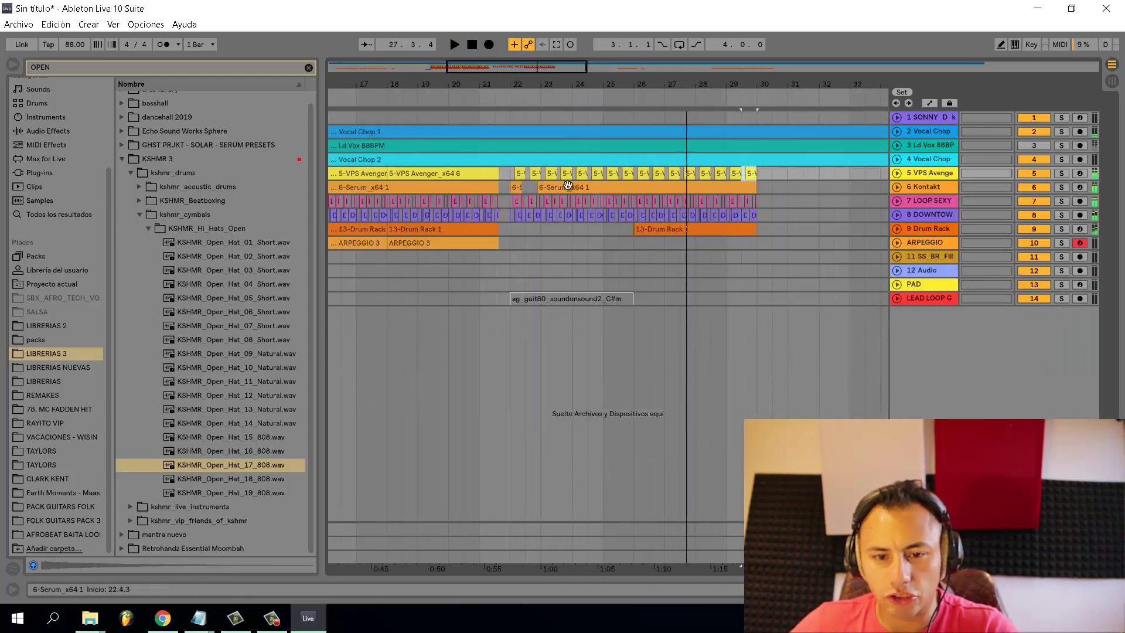
{"action": "left_click", "coordinate": [512, 177]}
{"action": "key", "text": "space"}
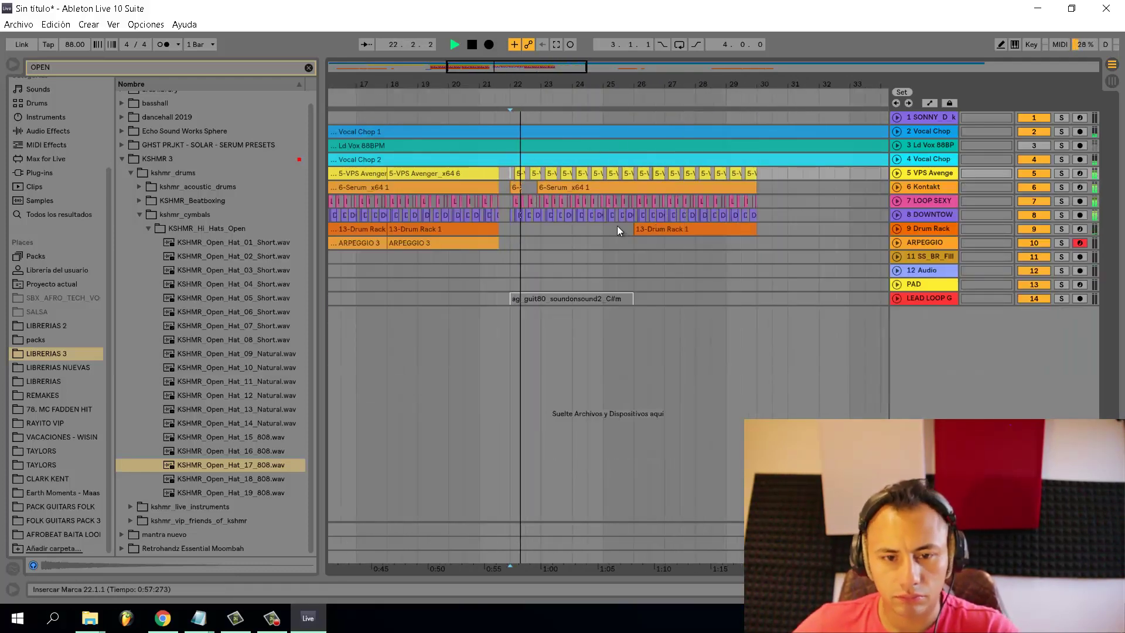
{"action": "left_click", "coordinate": [514, 257]}
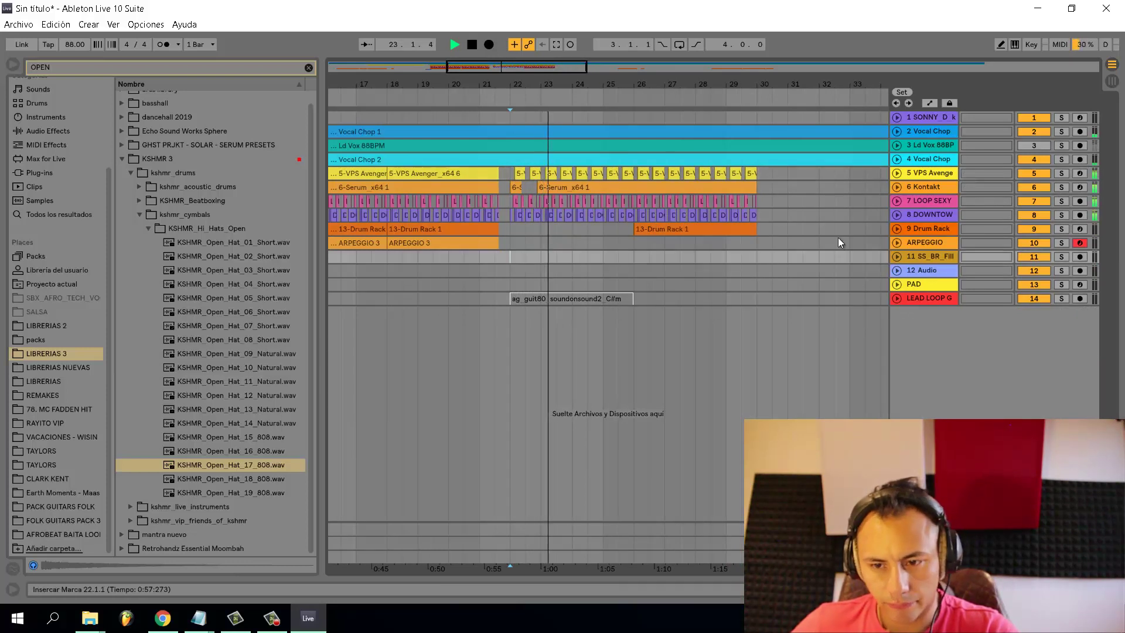
Unfold and arm the PAD track and record pad chords on it from bar 22 to bar 30
{"action": "left_click", "coordinate": [927, 285]}
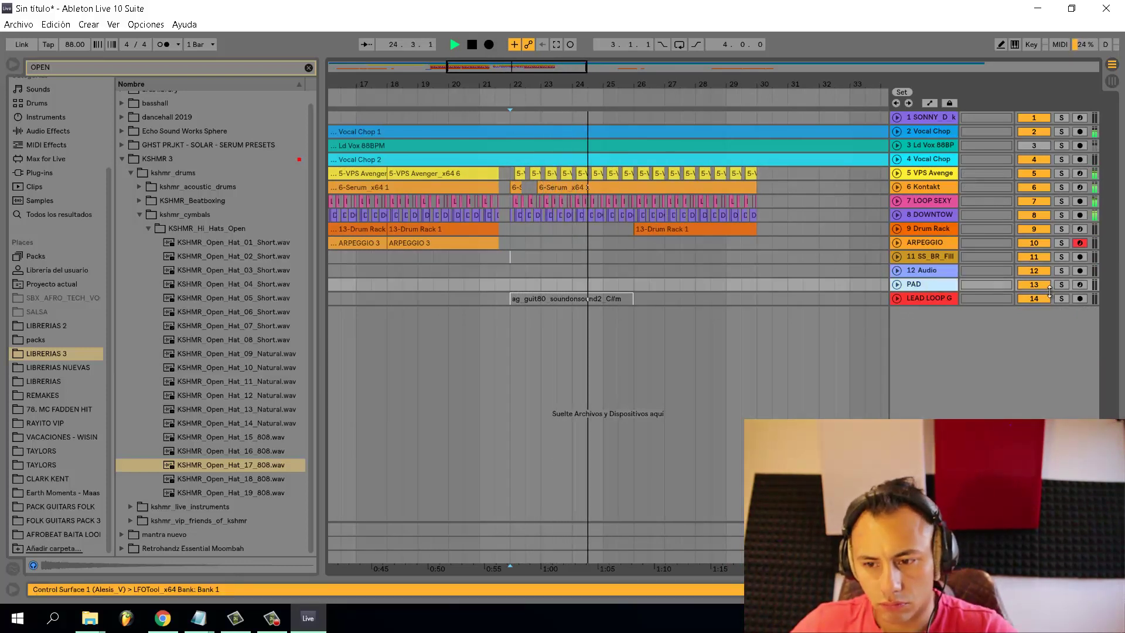
{"action": "left_click", "coordinate": [898, 286]}
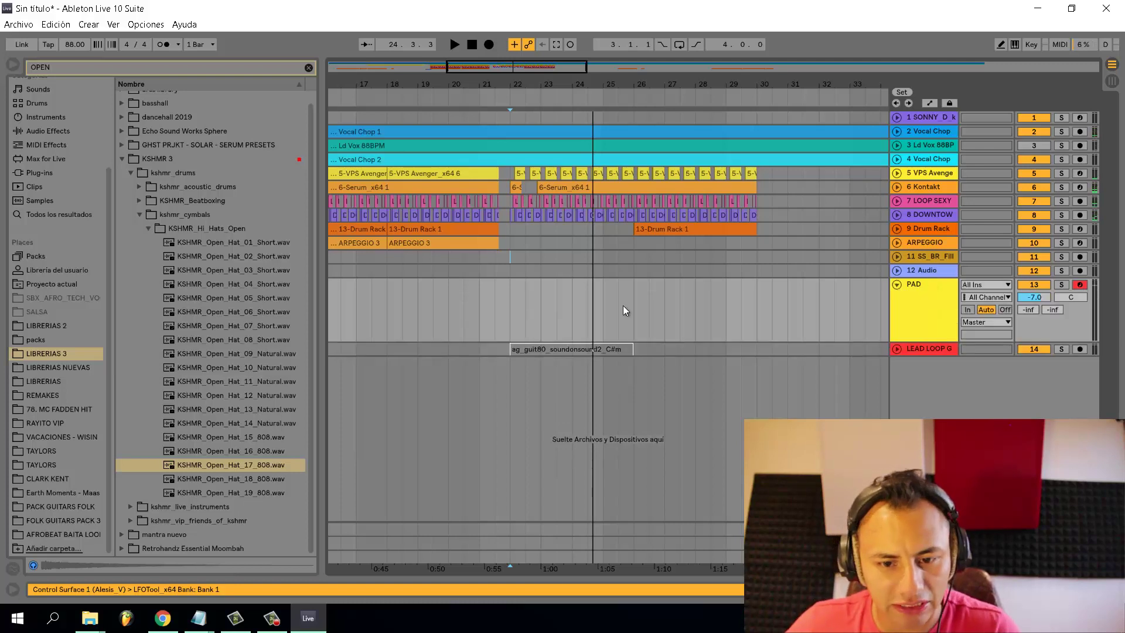
{"action": "left_click", "coordinate": [509, 304]}
{"action": "key", "text": "space"}
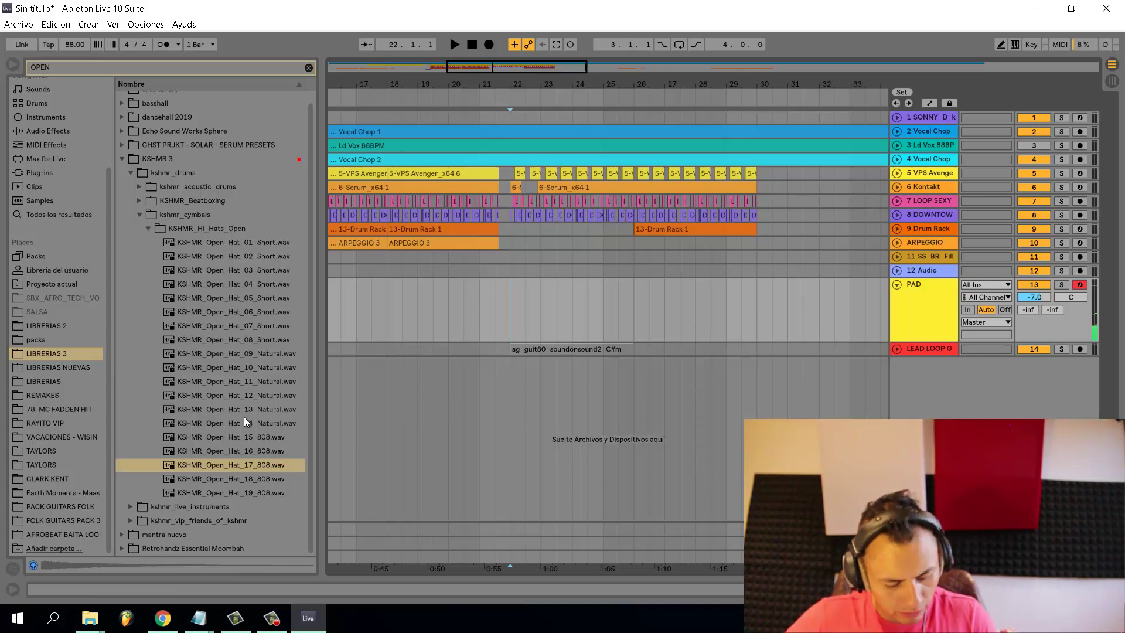
{"action": "key", "text": "F9"}
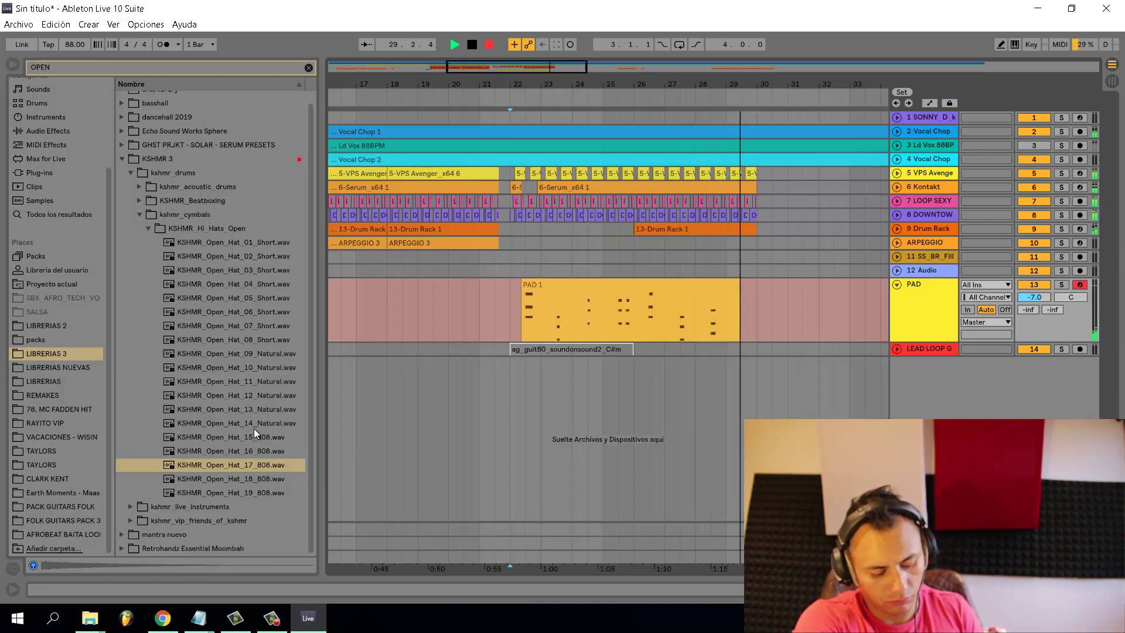
{"action": "key", "text": "space"}
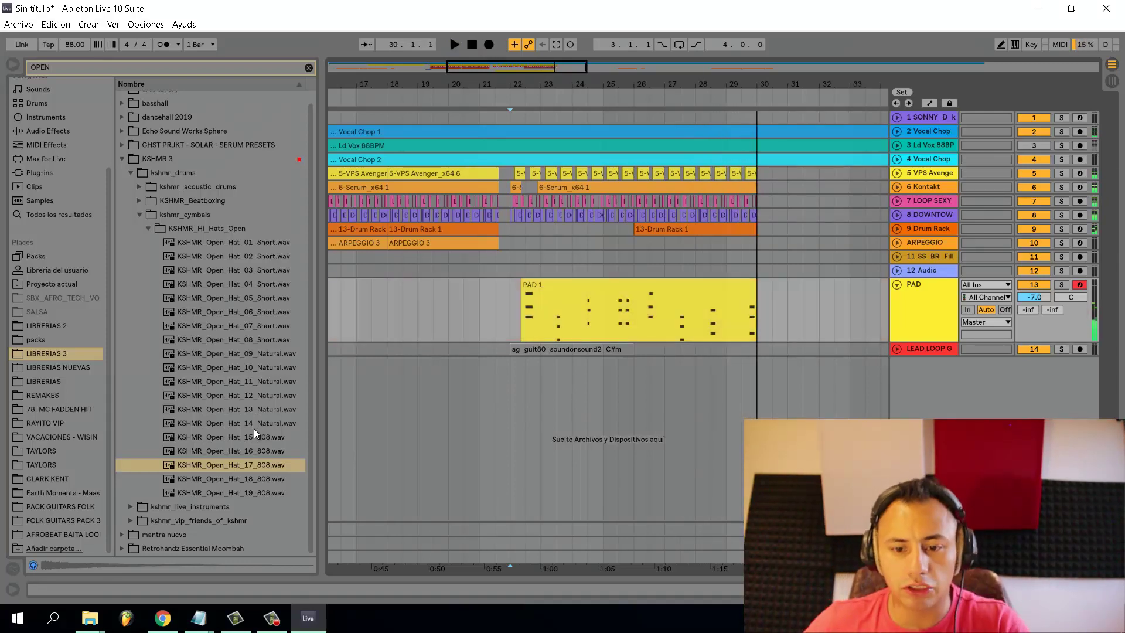
Examine the notes of the recorded PAD clip and the TG Swelling Robots preset in the track's Nexus instrument
{"action": "double_click", "coordinate": [591, 334]}
{"action": "key", "text": "ctrl+a"}
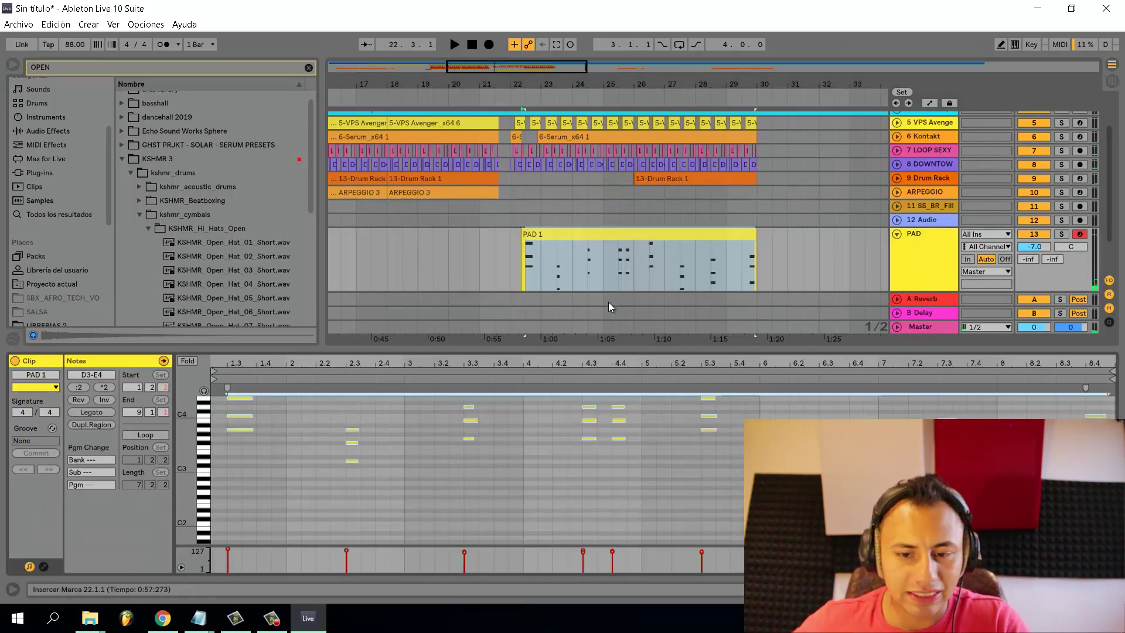
{"action": "key", "text": "ctrl+alt+l"}
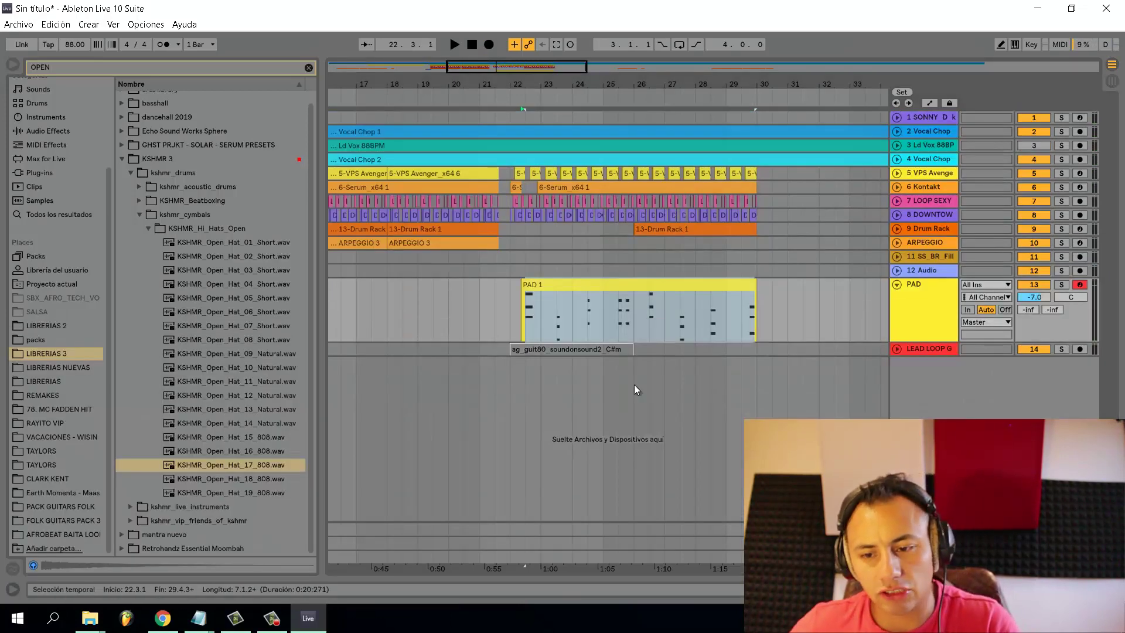
{"action": "double_click", "coordinate": [944, 304]}
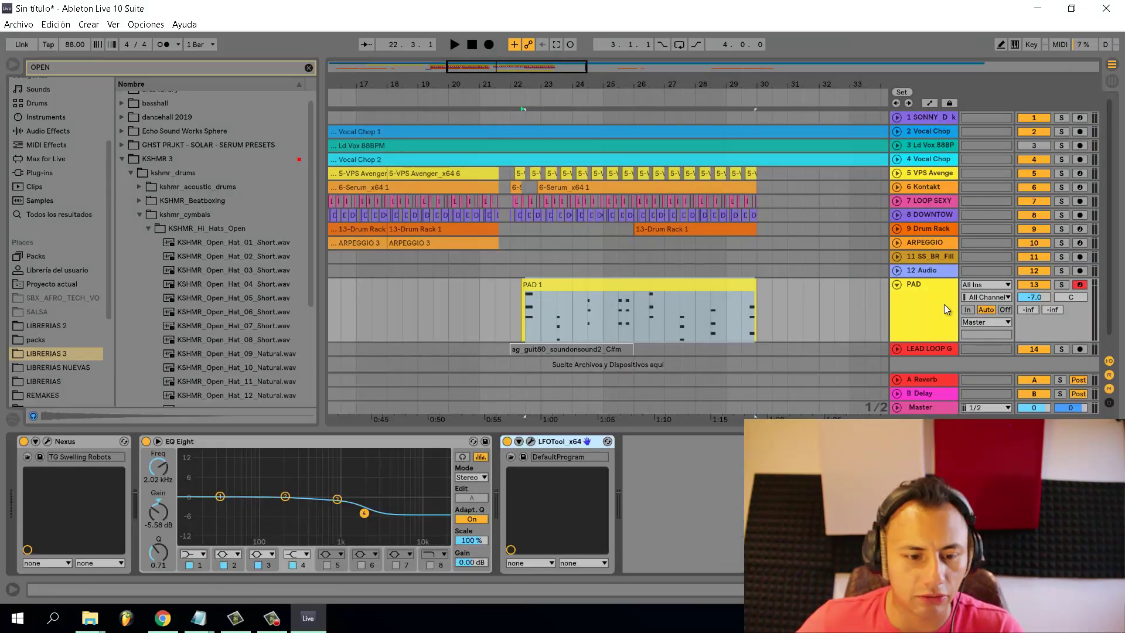
{"action": "left_click", "coordinate": [47, 442]}
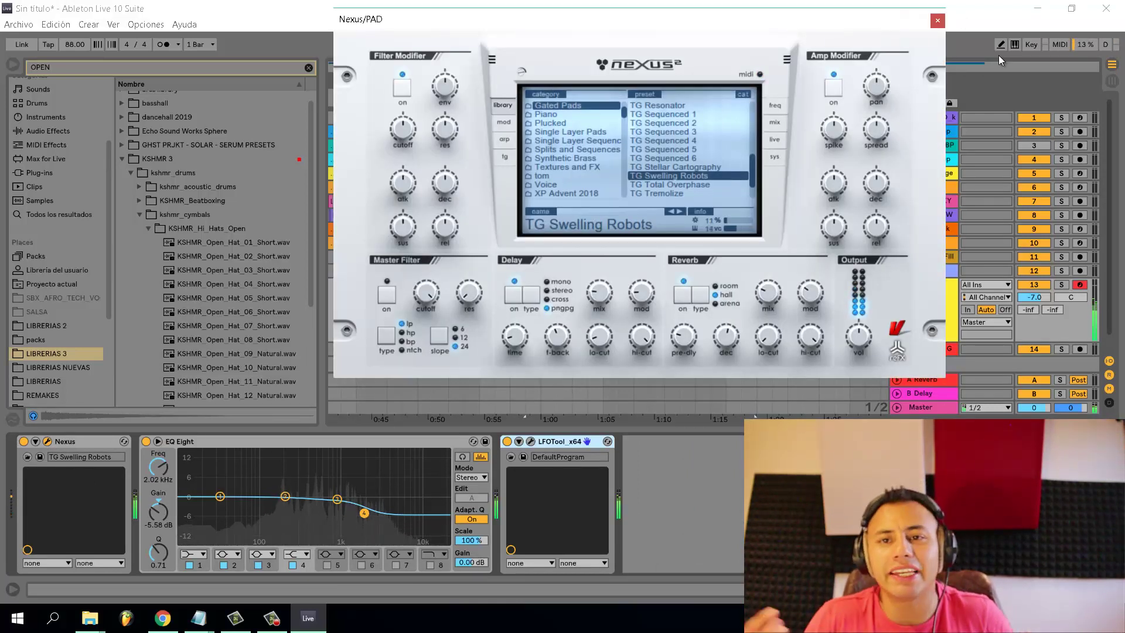
{"action": "left_click", "coordinate": [935, 22]}
Play from the start of the PAD clip and lower the velocity of all its notes to 56-86
{"action": "left_click", "coordinate": [521, 328]}
{"action": "key", "text": "space"}
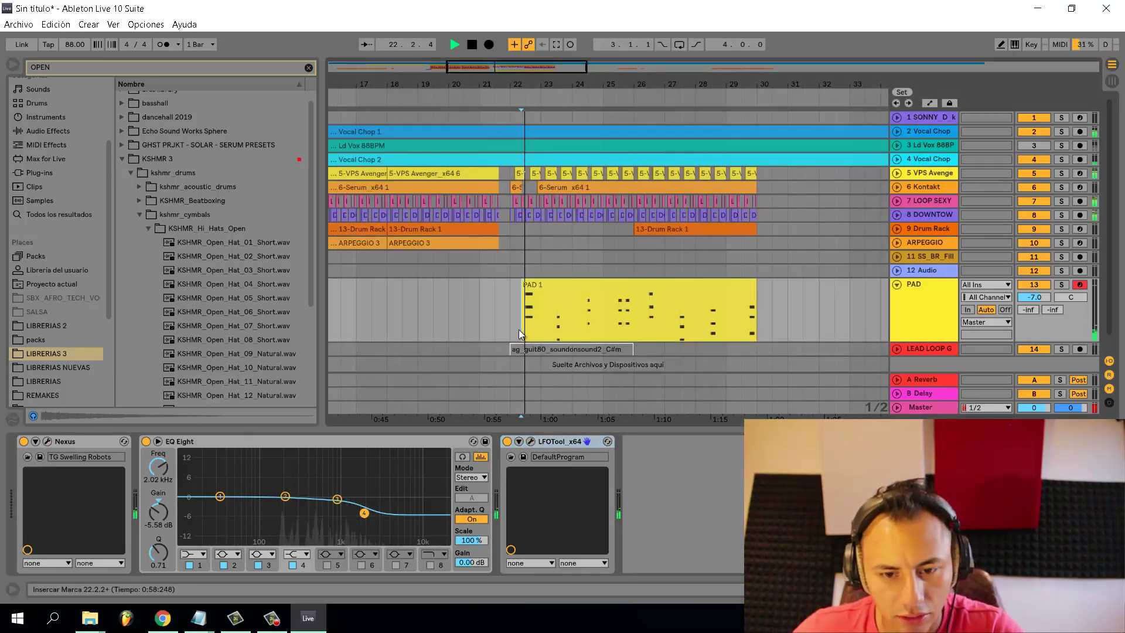
{"action": "scroll", "coordinate": [544, 276], "scroll_direction": "down", "scroll_amount": 1}
{"action": "scroll", "coordinate": [545, 273], "scroll_direction": "up", "scroll_amount": 3}
{"action": "double_click", "coordinate": [544, 271]}
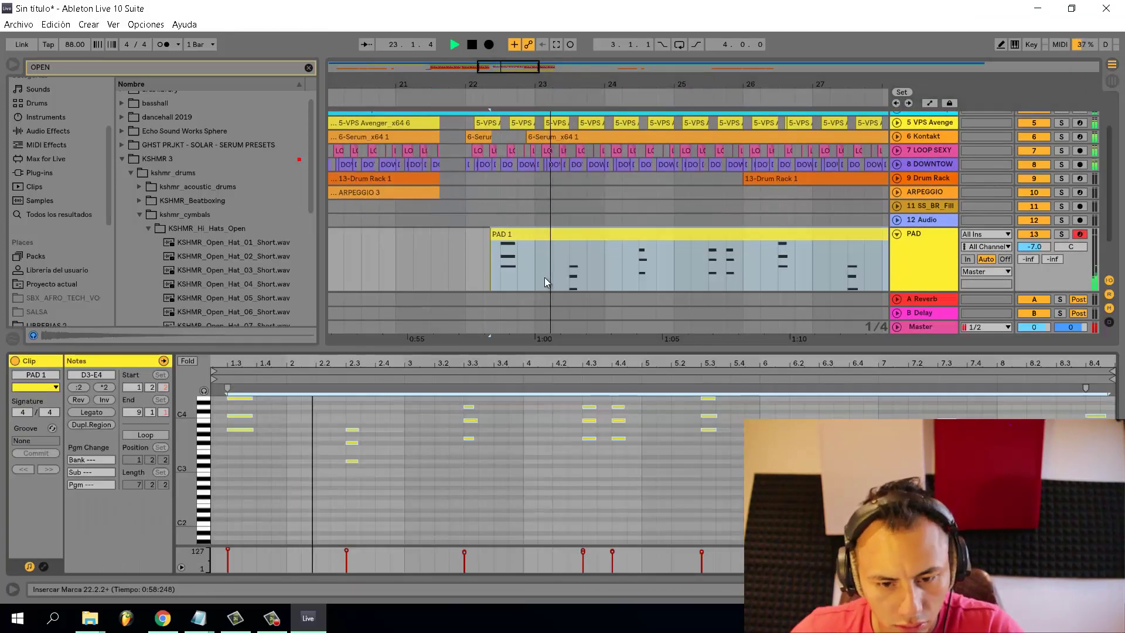
{"action": "left_click_drag", "start_coordinate": [476, 419], "coordinate": [475, 429]}
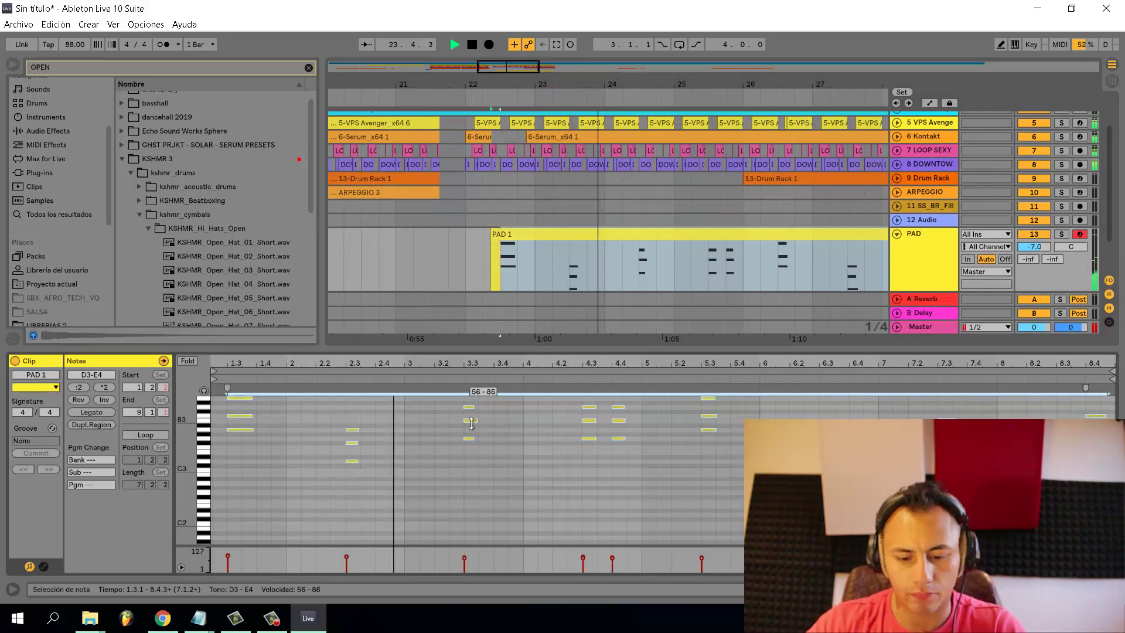
{"action": "key", "text": "ctrl+alt+l"}
{"action": "scroll", "coordinate": [591, 301], "scroll_direction": "down", "scroll_amount": 2}
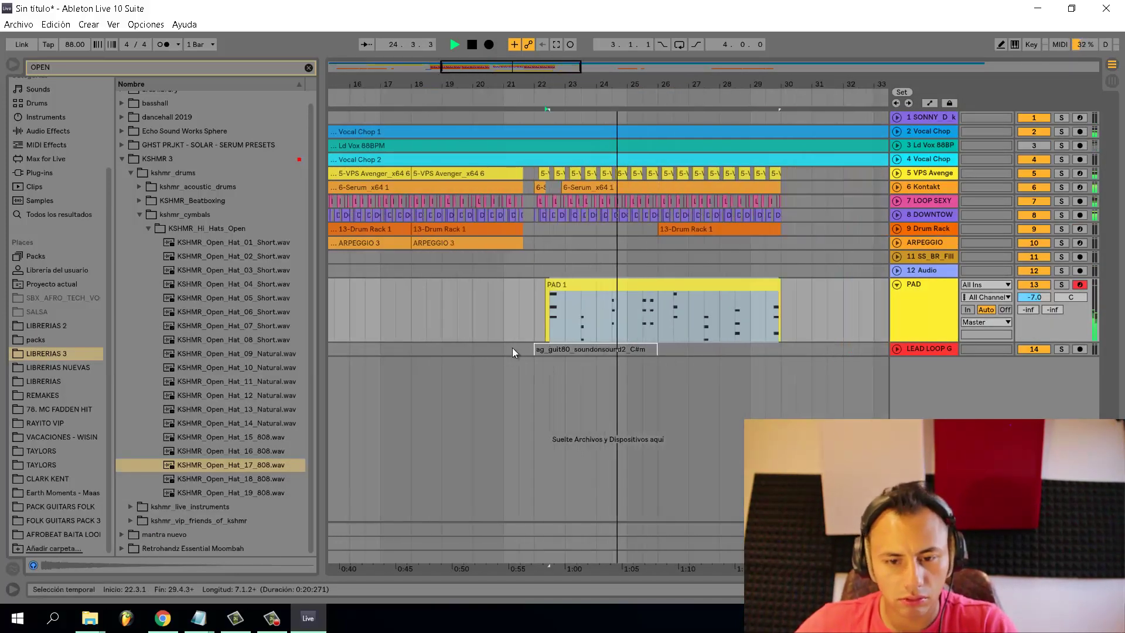
Unfold the LEAD LOOP track, stop playback and activate its guitar clip from bar 22 to bar 26
{"action": "left_click", "coordinate": [536, 325]}
{"action": "scroll", "coordinate": [694, 343], "scroll_direction": "up", "scroll_amount": 2}
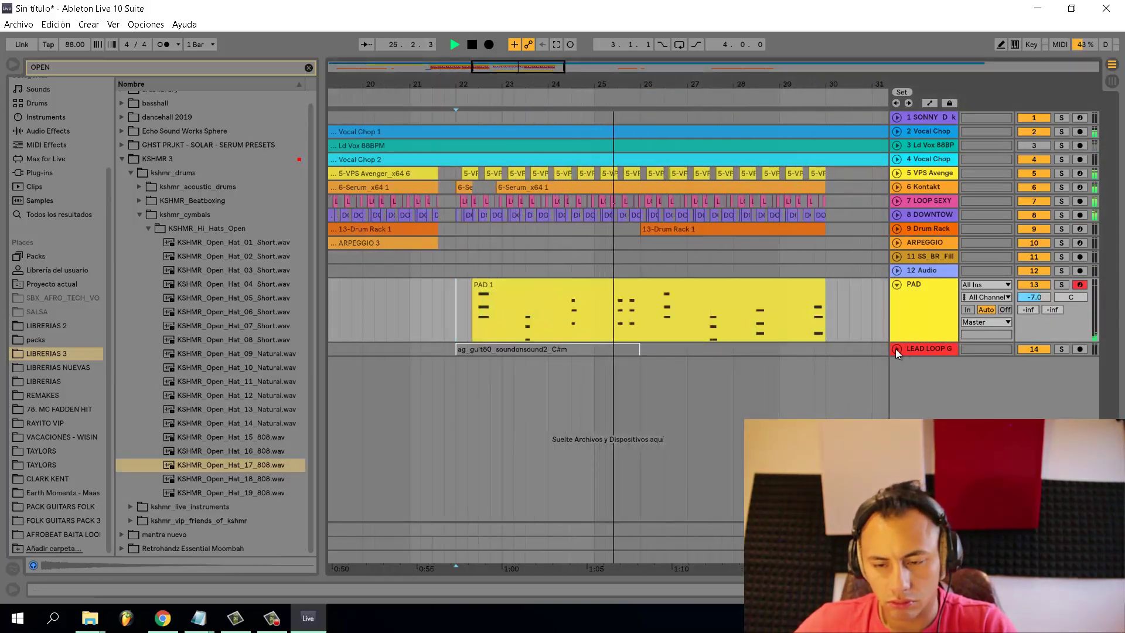
{"action": "left_click", "coordinate": [897, 348]}
{"action": "left_click", "coordinate": [643, 286]}
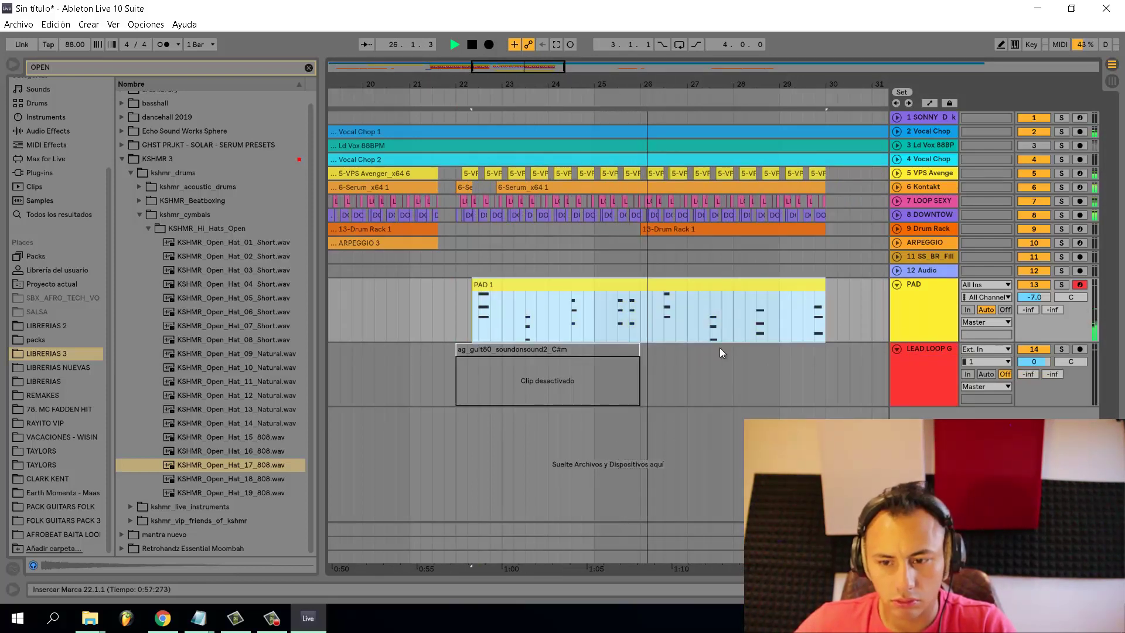
{"action": "key", "text": "space"}
{"action": "left_click", "coordinate": [518, 354]}
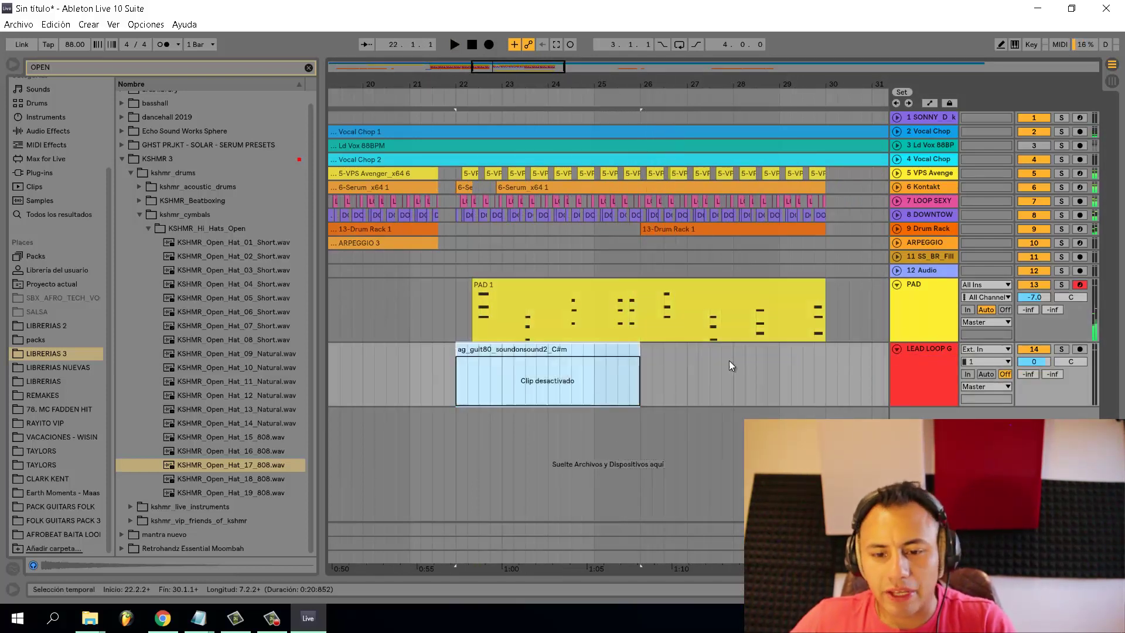
{"action": "key", "text": "0"}
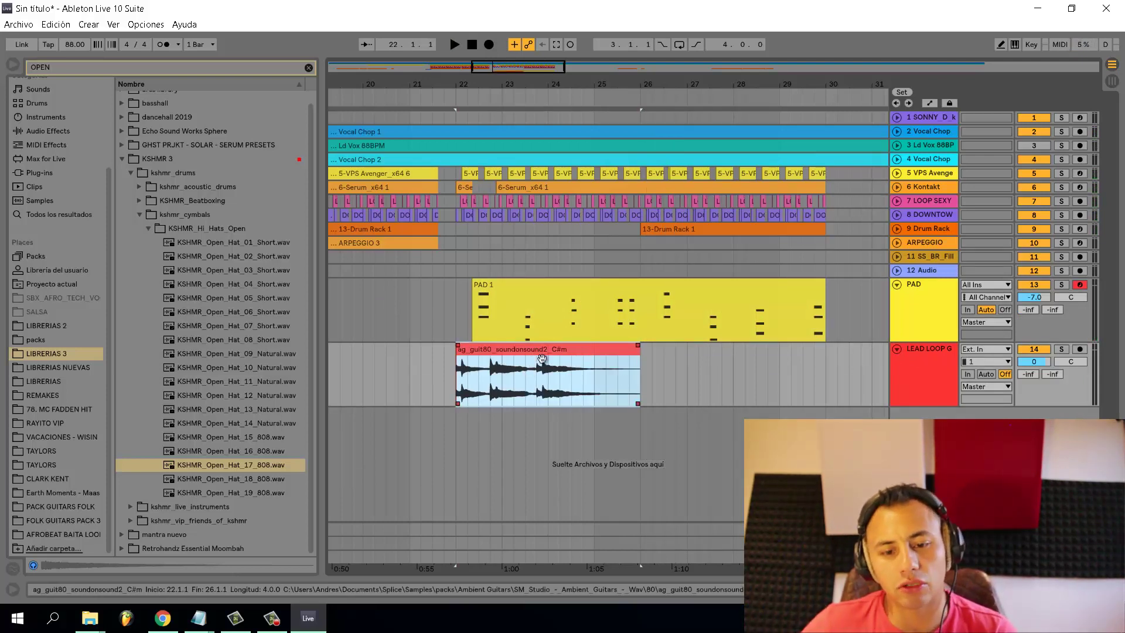
Solo the LEAD LOOP track and listen to its guitar clip from bar 22
{"action": "left_click_drag", "start_coordinate": [1063, 341], "coordinate": [1061, 347]}
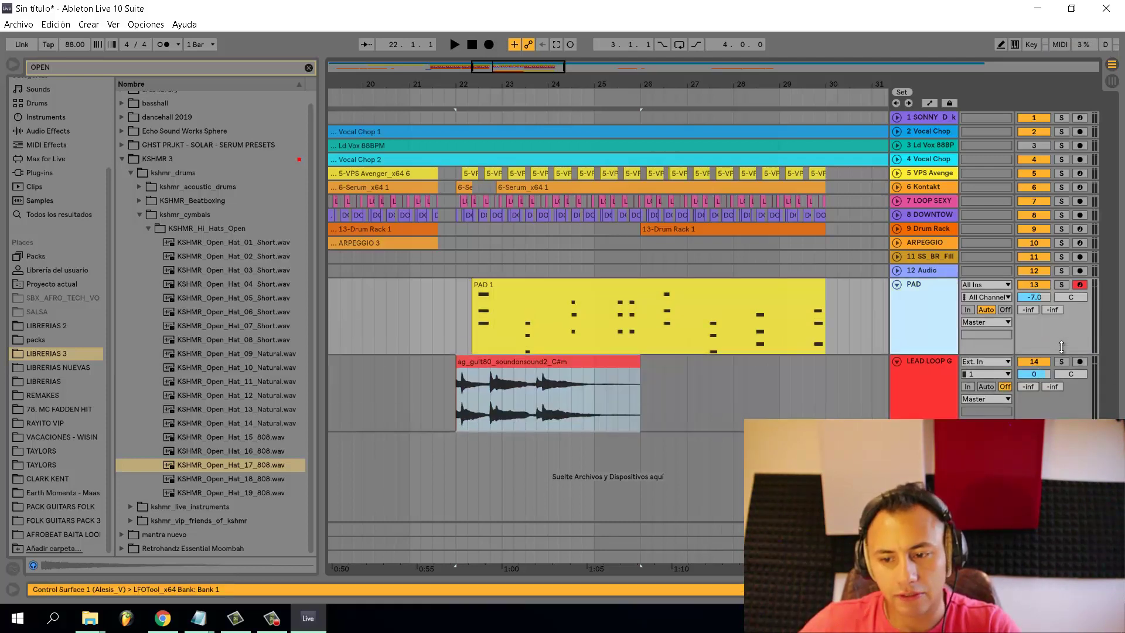
{"action": "key", "text": "space"}
{"action": "scroll", "coordinate": [524, 391], "scroll_direction": "up", "scroll_amount": 2}
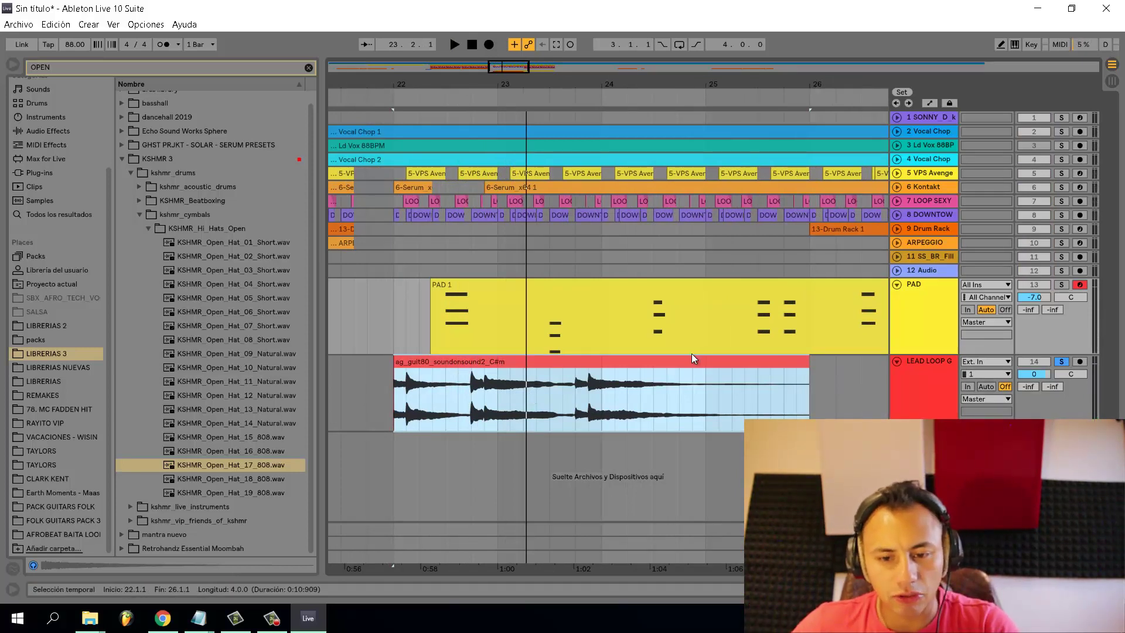
{"action": "key", "text": "Delete"}
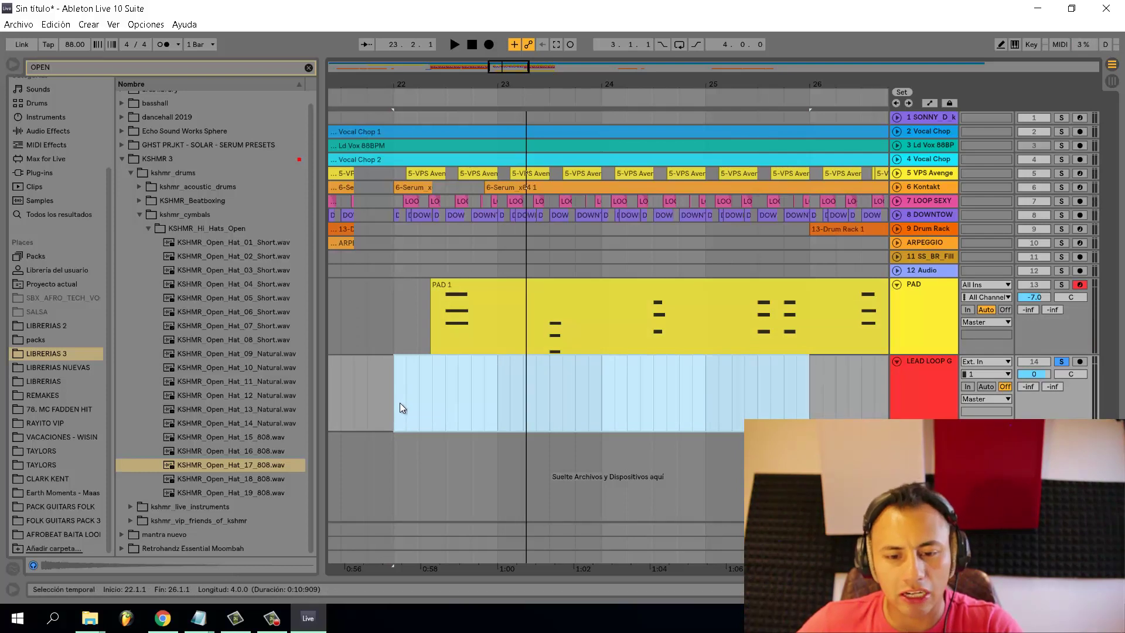
{"action": "key", "text": "ctrl+z"}
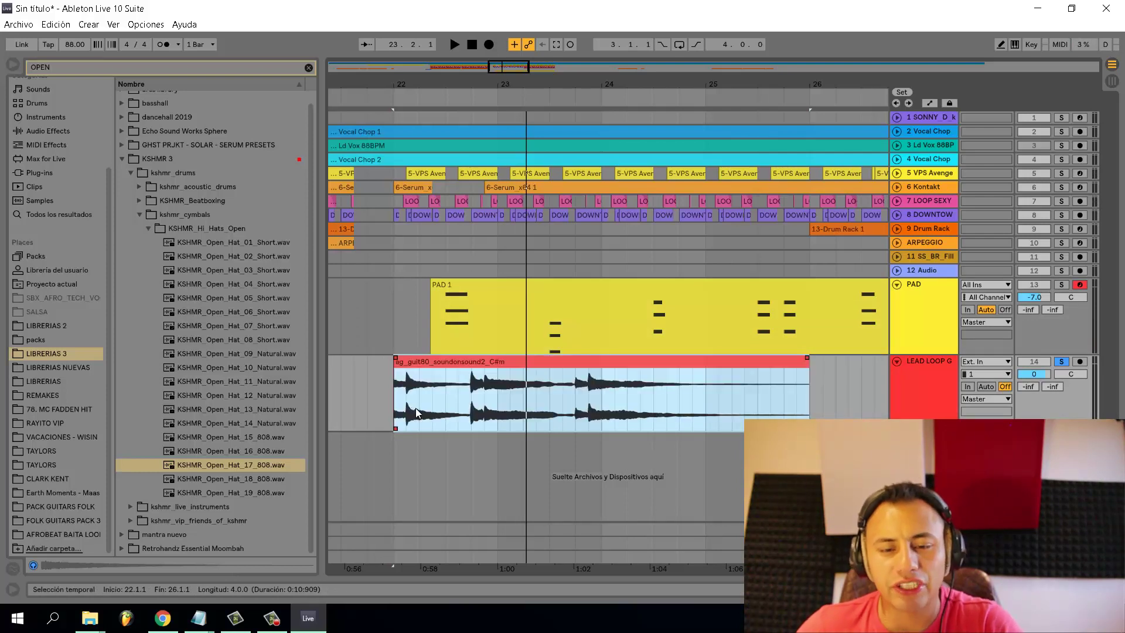
Set the guitar clip's warp mode to Complex, with the LEAD LOOP solo turned off, and play it from bar 22
{"action": "double_click", "coordinate": [466, 373]}
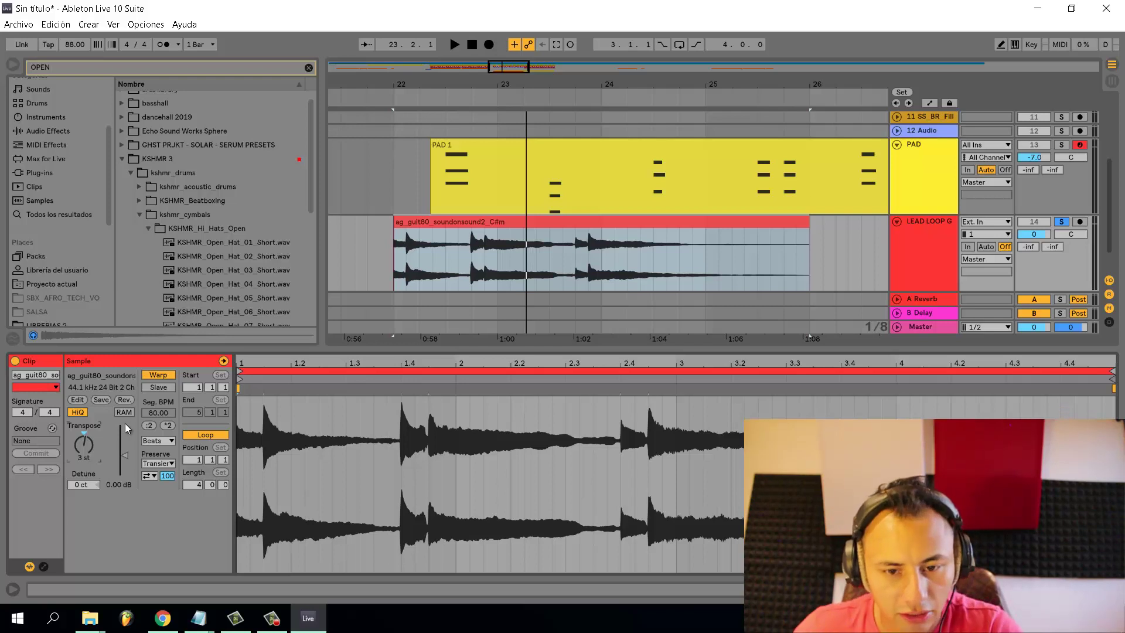
{"action": "key", "text": "space"}
{"action": "left_click", "coordinate": [1063, 222]}
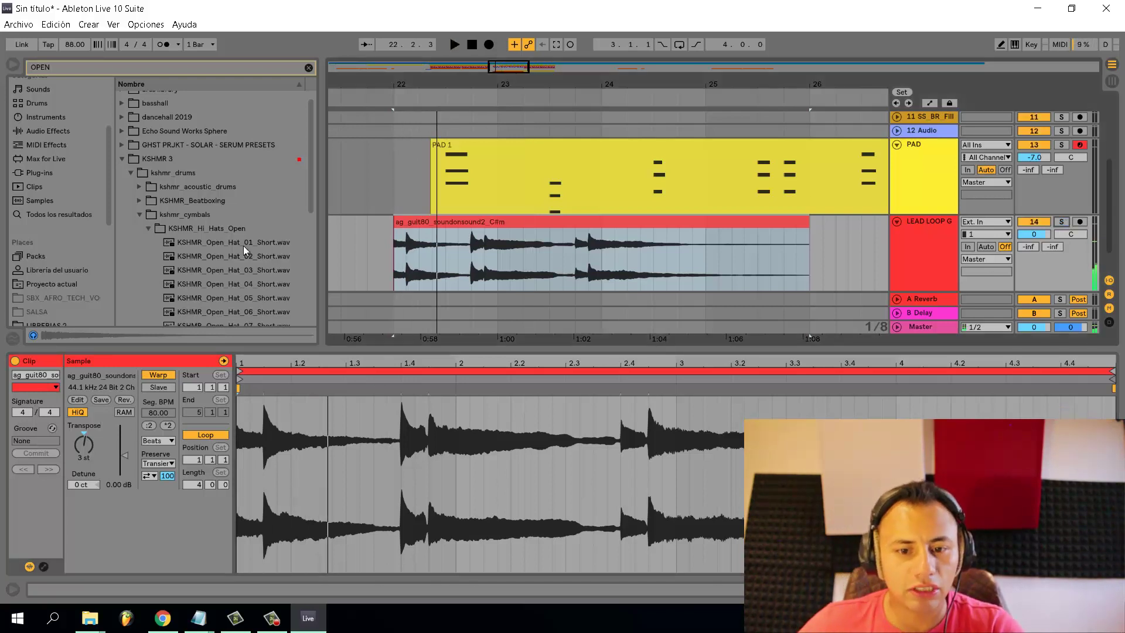
{"action": "left_click", "coordinate": [156, 441]}
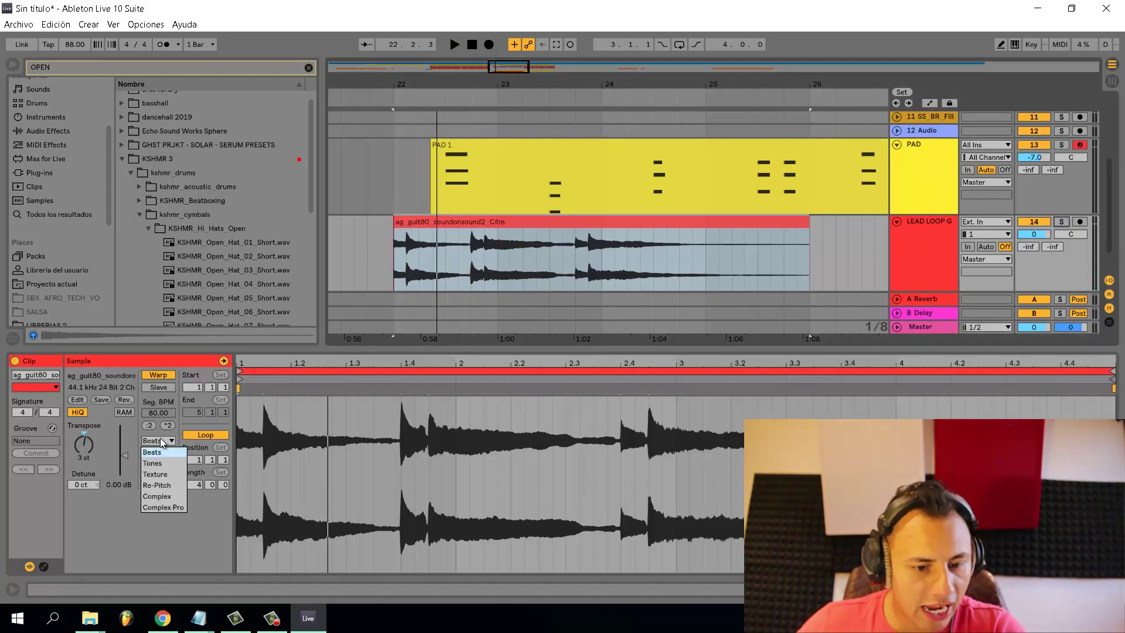
{"action": "left_click", "coordinate": [159, 497]}
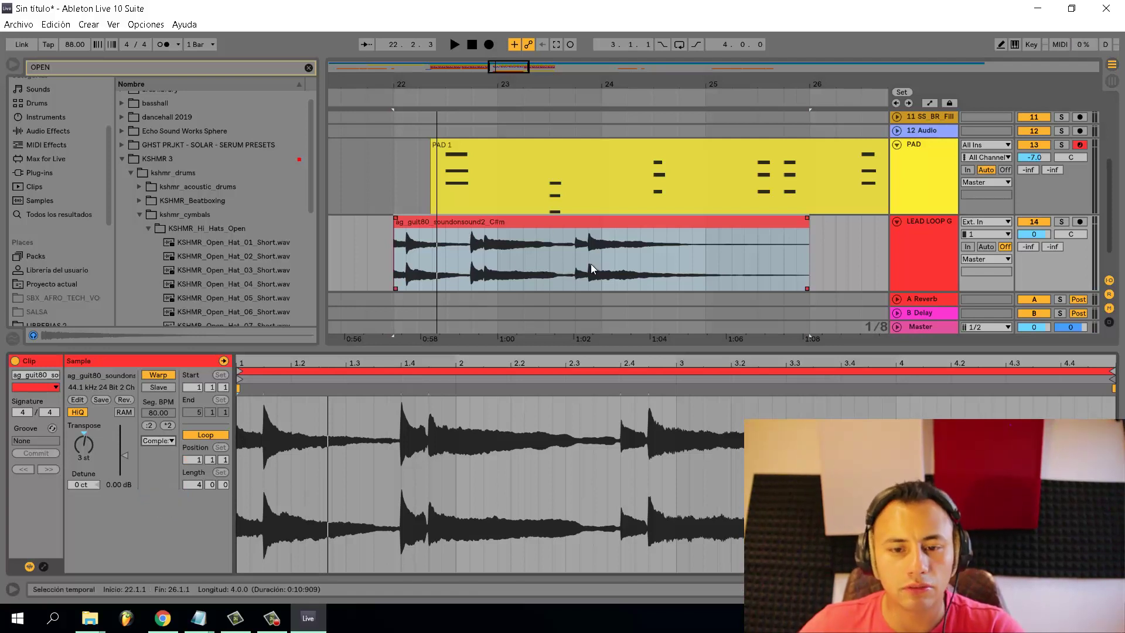
{"action": "key", "text": "space"}
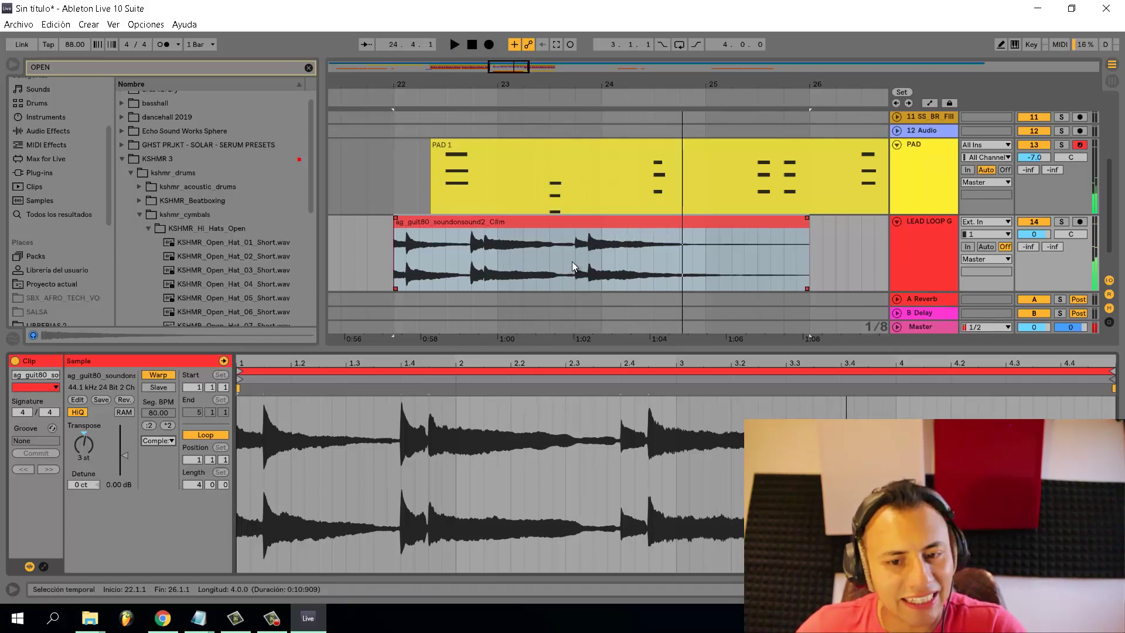
Move the guitar clip an eighth note earlier so it starts at 21.4.3, and play from 21.4.1
{"action": "scroll", "coordinate": [545, 238], "scroll_direction": "left", "scroll_amount": 3}
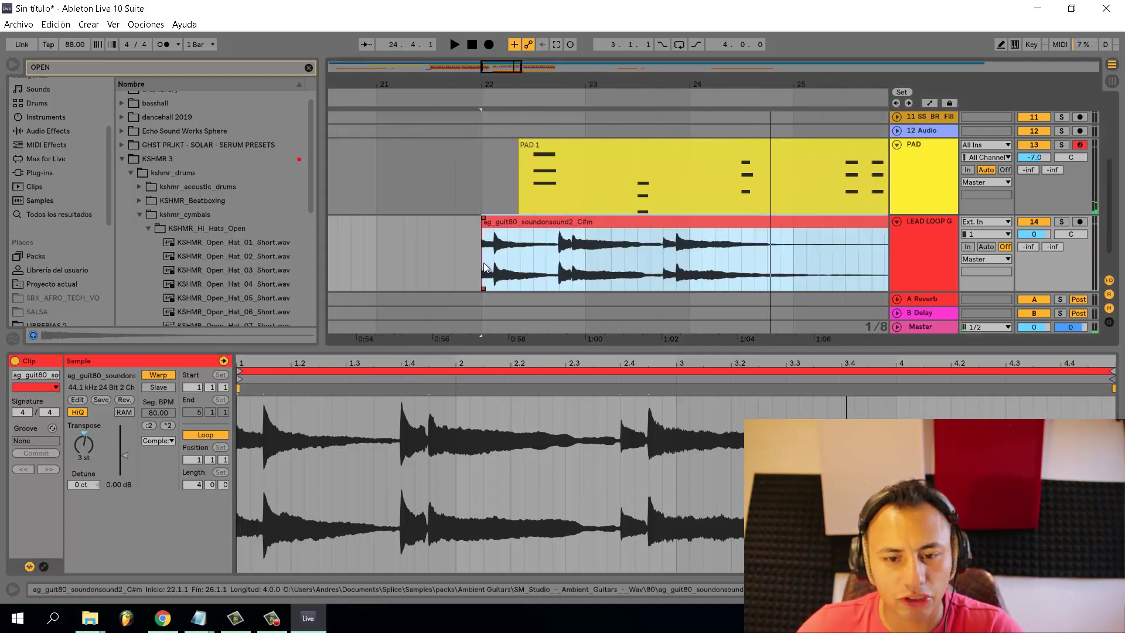
{"action": "left_click", "coordinate": [486, 261]}
{"action": "scroll", "coordinate": [487, 261], "scroll_direction": "down", "scroll_amount": 3}
{"action": "scroll", "coordinate": [517, 240], "scroll_direction": "up", "scroll_amount": 1}
{"action": "scroll", "coordinate": [517, 241], "scroll_direction": "up", "scroll_amount": 3}
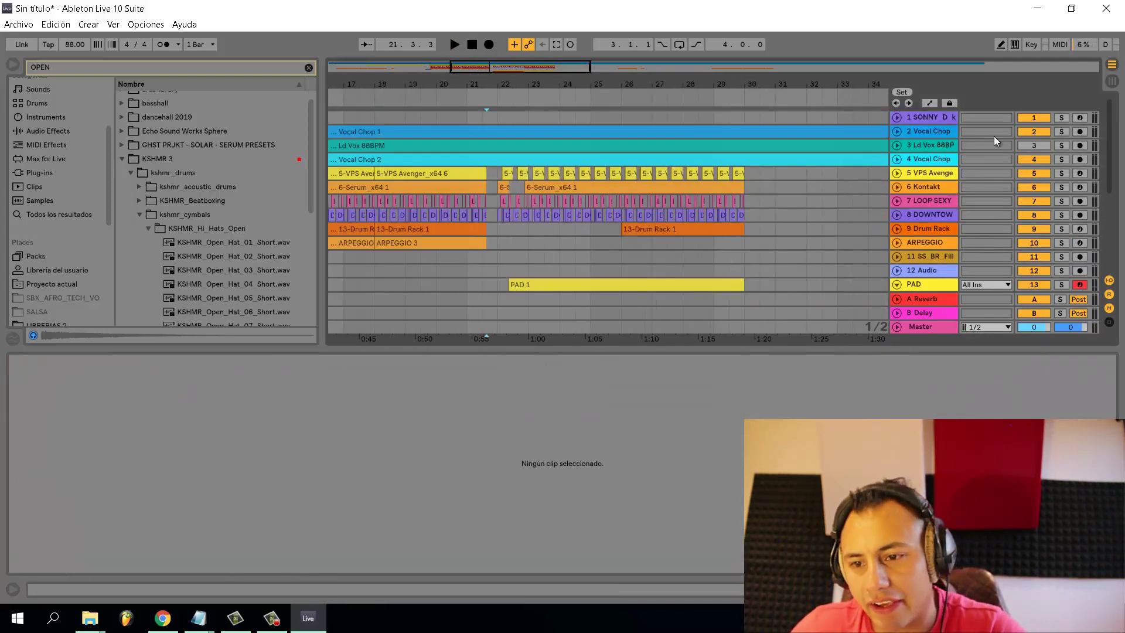
{"action": "scroll", "coordinate": [820, 176], "scroll_direction": "down", "scroll_amount": 3}
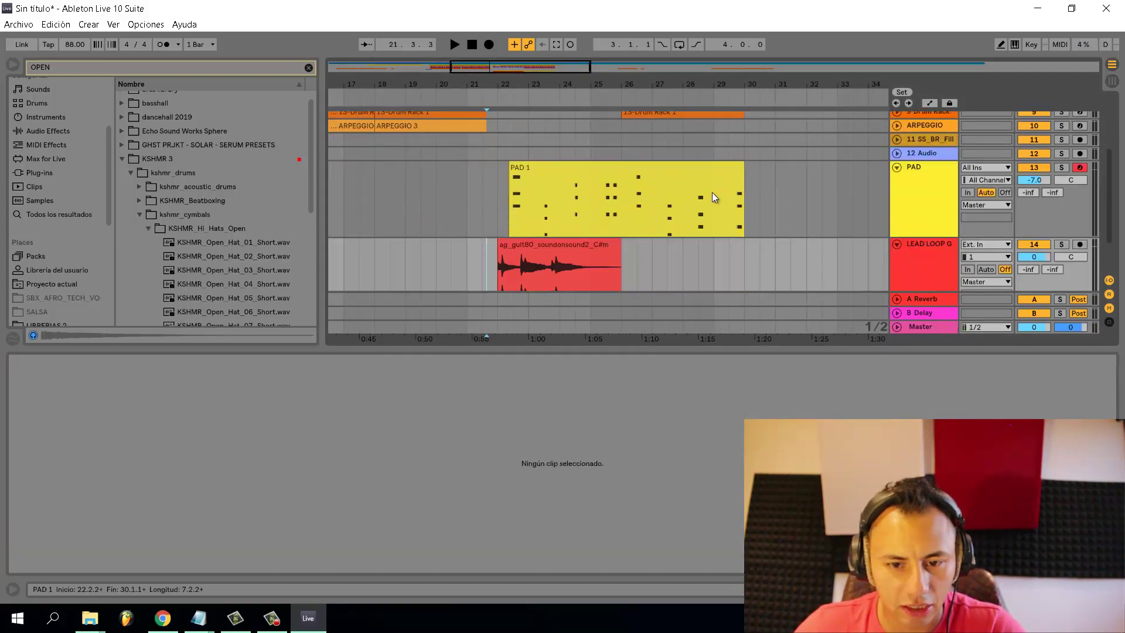
{"action": "scroll", "coordinate": [477, 212], "scroll_direction": "up", "scroll_amount": 3}
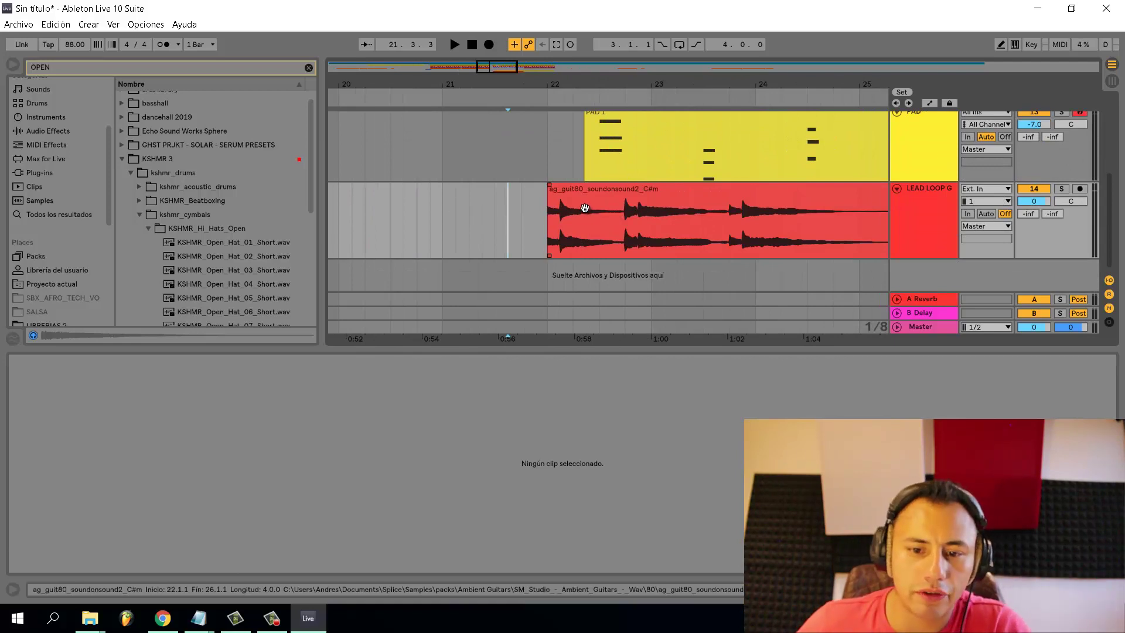
{"action": "left_click", "coordinate": [562, 216]}
{"action": "left_click_drag", "start_coordinate": [562, 216], "coordinate": [540, 224]}
{"action": "left_click", "coordinate": [519, 229]}
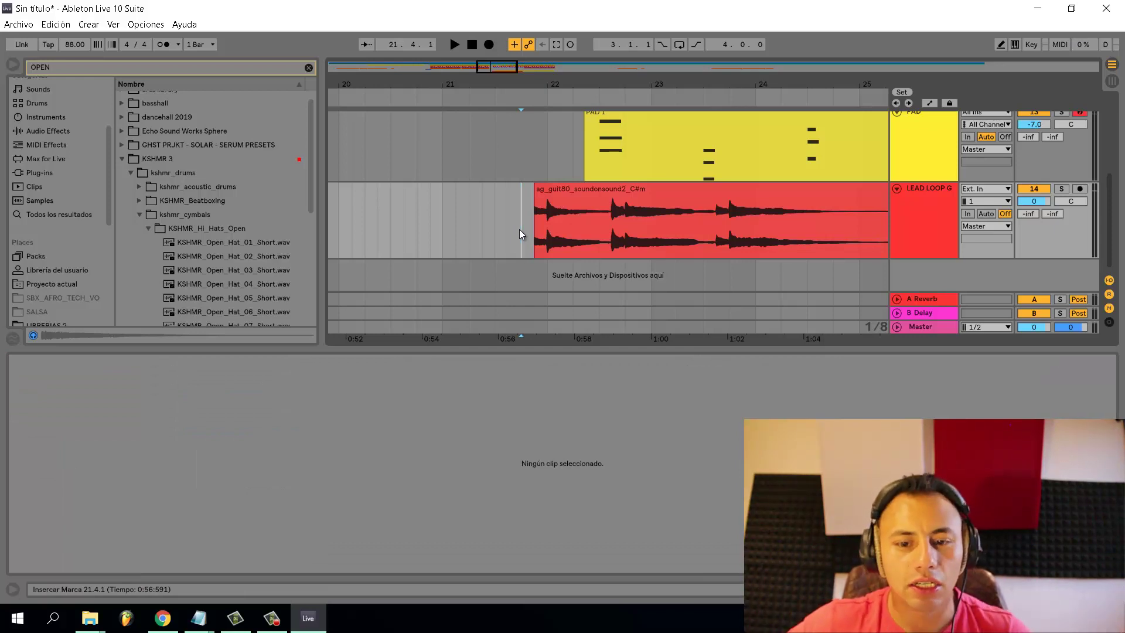
{"action": "key", "text": "space"}
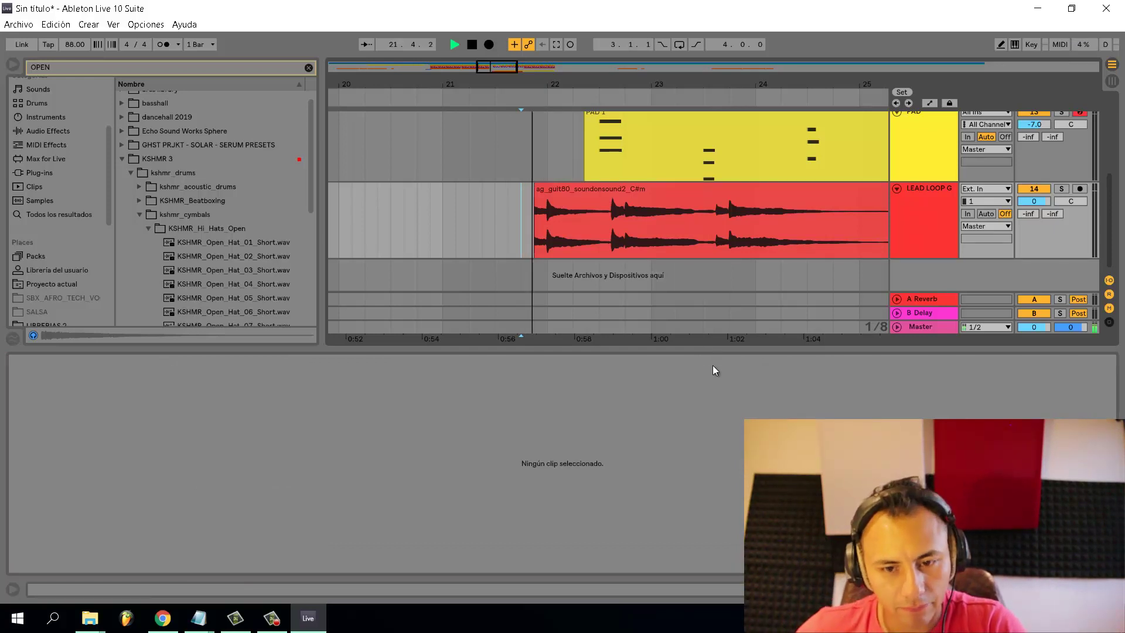
Cut the guitar clip to hear the passage from 21.1.3 without it, and paste it back at 21.4.3
{"action": "left_click", "coordinate": [586, 204]}
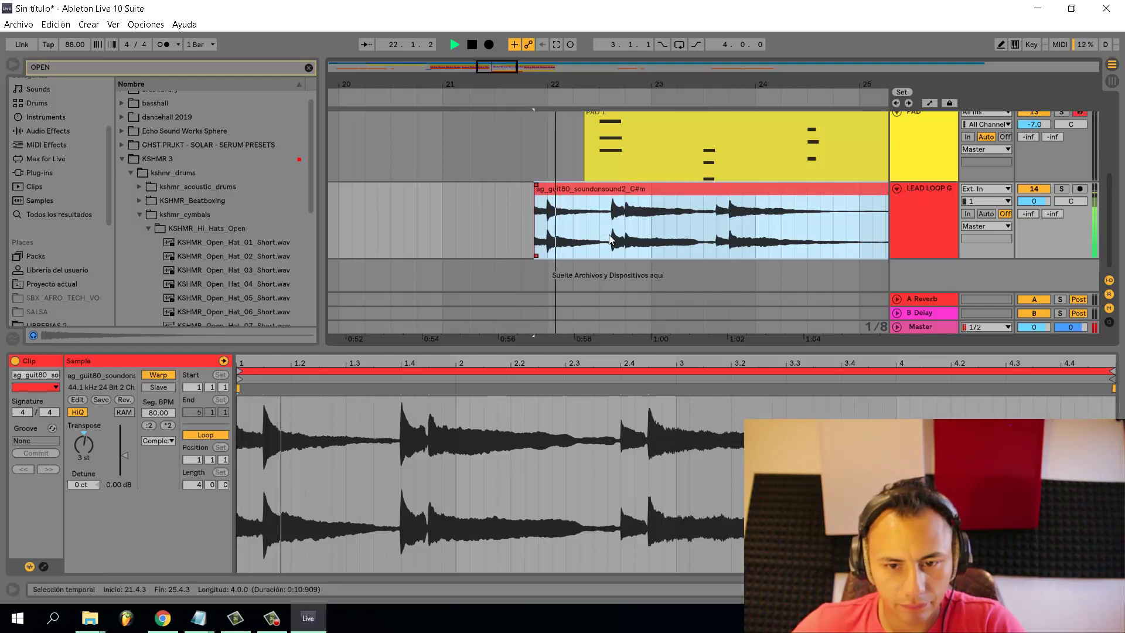
{"action": "left_click_drag", "start_coordinate": [612, 225], "coordinate": [539, 238]}
{"action": "key", "text": "space"}
{"action": "left_click", "coordinate": [617, 190]}
{"action": "key", "text": "Delete"}
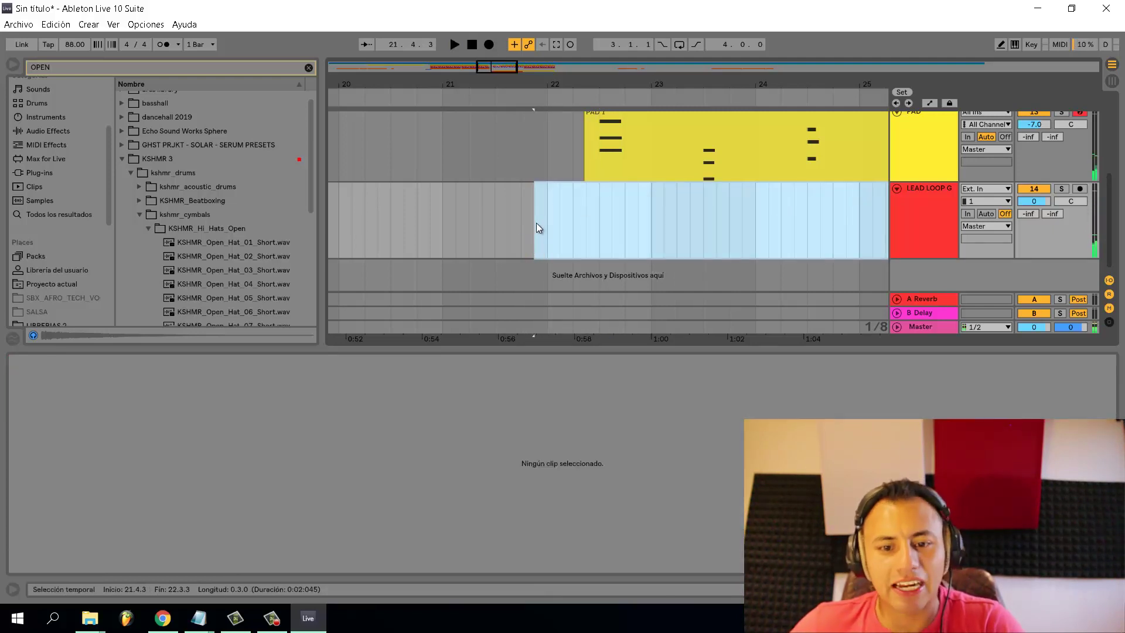
{"action": "left_click", "coordinate": [508, 225]}
{"action": "scroll", "coordinate": [488, 238], "scroll_direction": "up", "scroll_amount": 1}
{"action": "left_click", "coordinate": [462, 253]}
{"action": "key", "text": "space"}
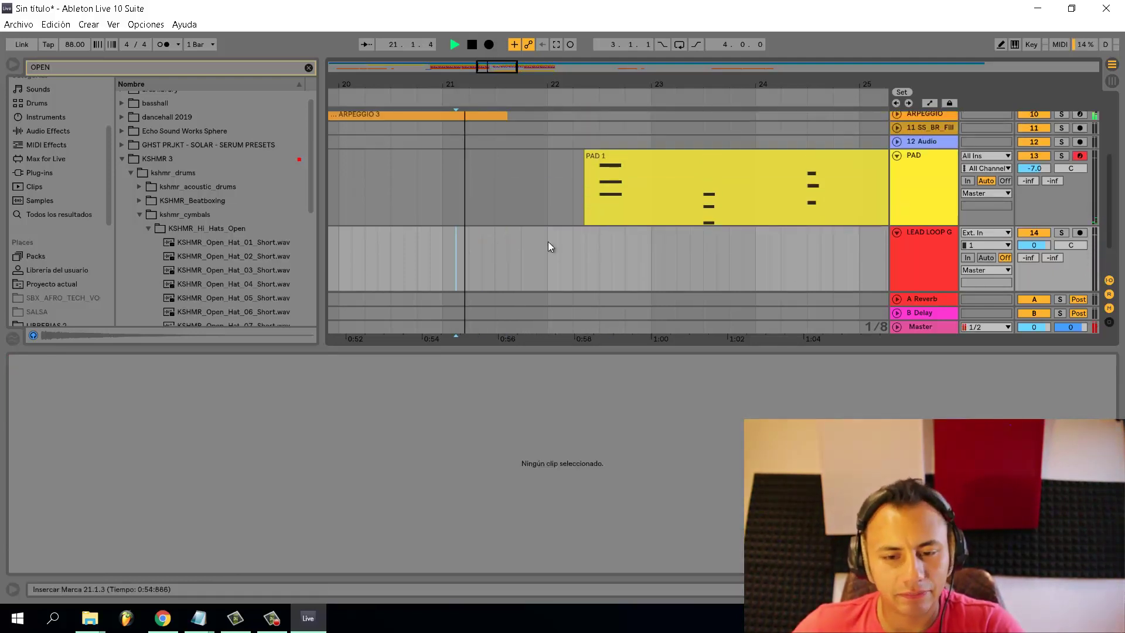
{"action": "left_click", "coordinate": [534, 267]}
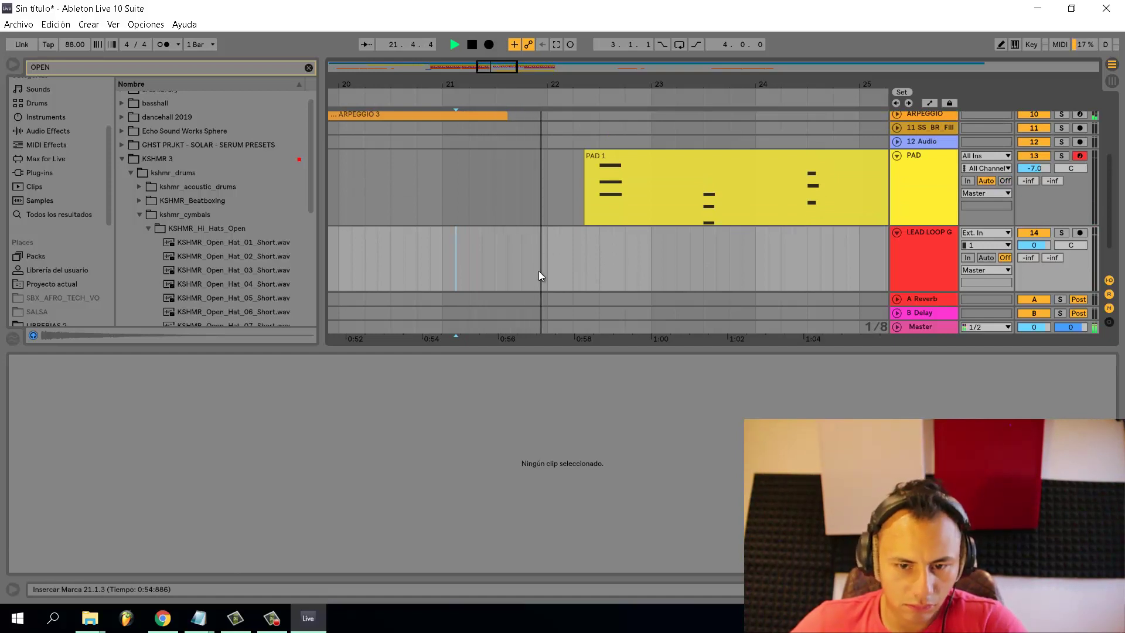
{"action": "key", "text": "ctrl+v"}
Split the guitar clip at 22.1.1 and 22.3.3 and transpose the slice between the cuts to 4 st
{"action": "left_click", "coordinate": [548, 270]}
{"action": "key", "text": "space"}
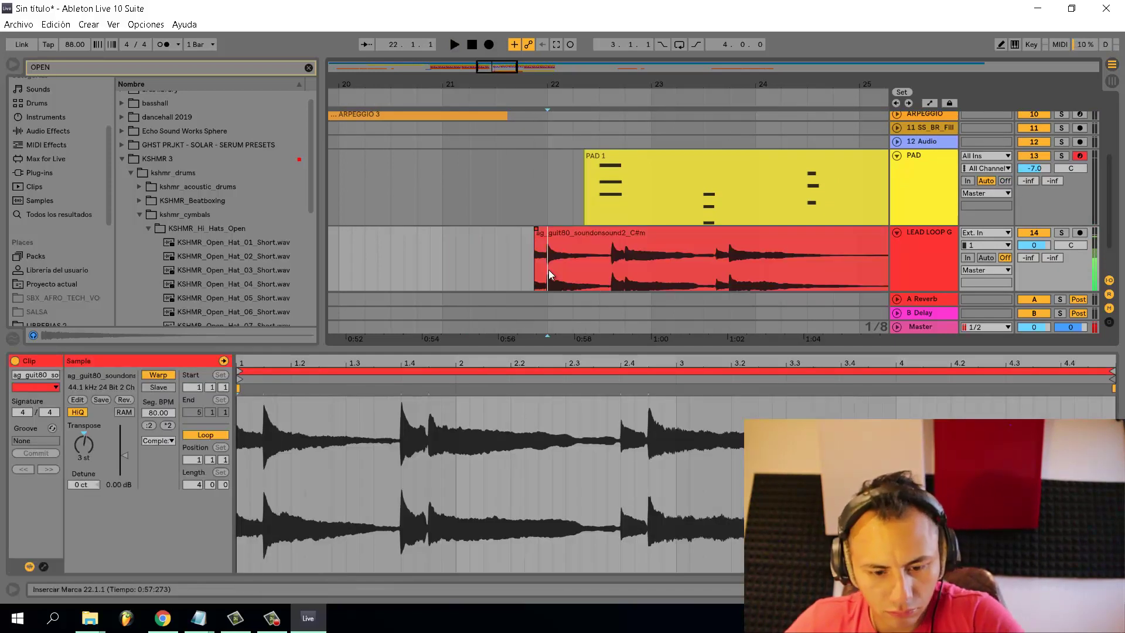
{"action": "key", "text": "ctrl+e"}
{"action": "left_click", "coordinate": [607, 267]}
{"action": "key", "text": "ctrl+e"}
{"action": "left_click", "coordinate": [579, 234]}
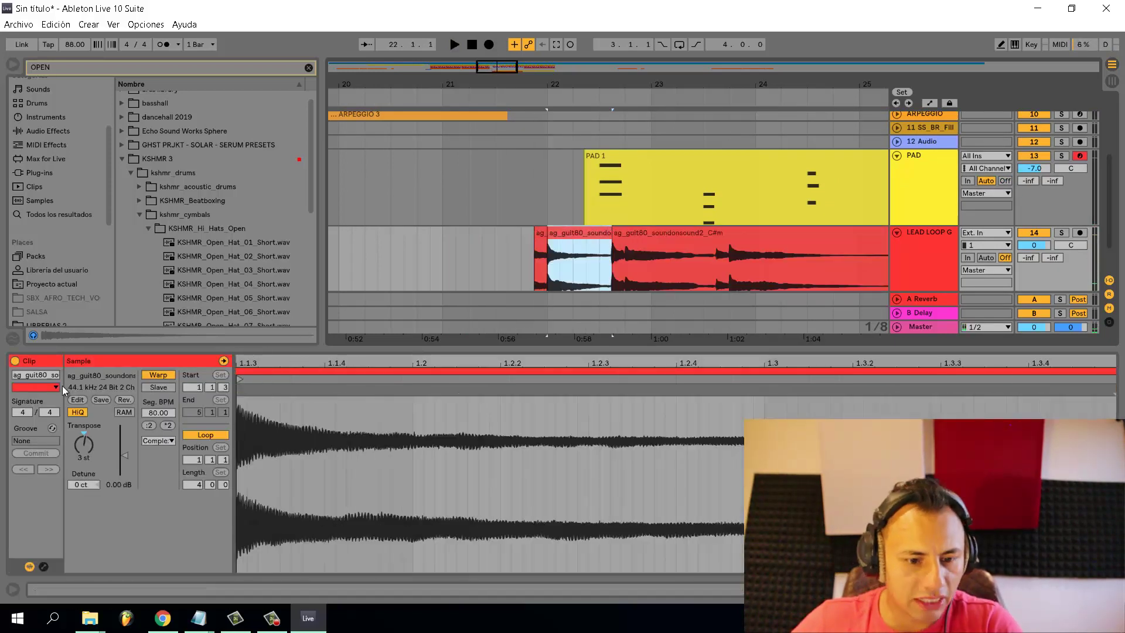
{"action": "key", "text": "space"}
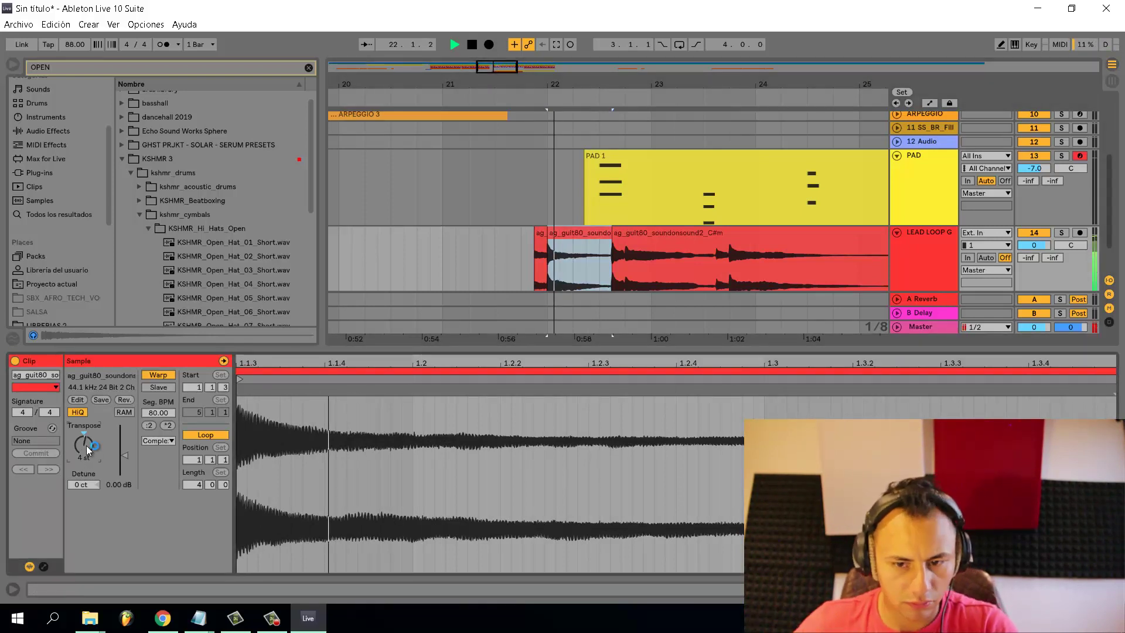
Lower the LEAD LOOP track volume to -10.2 dB and move the last guitar slice to start at 22.4.3
{"action": "left_click", "coordinate": [535, 271]}
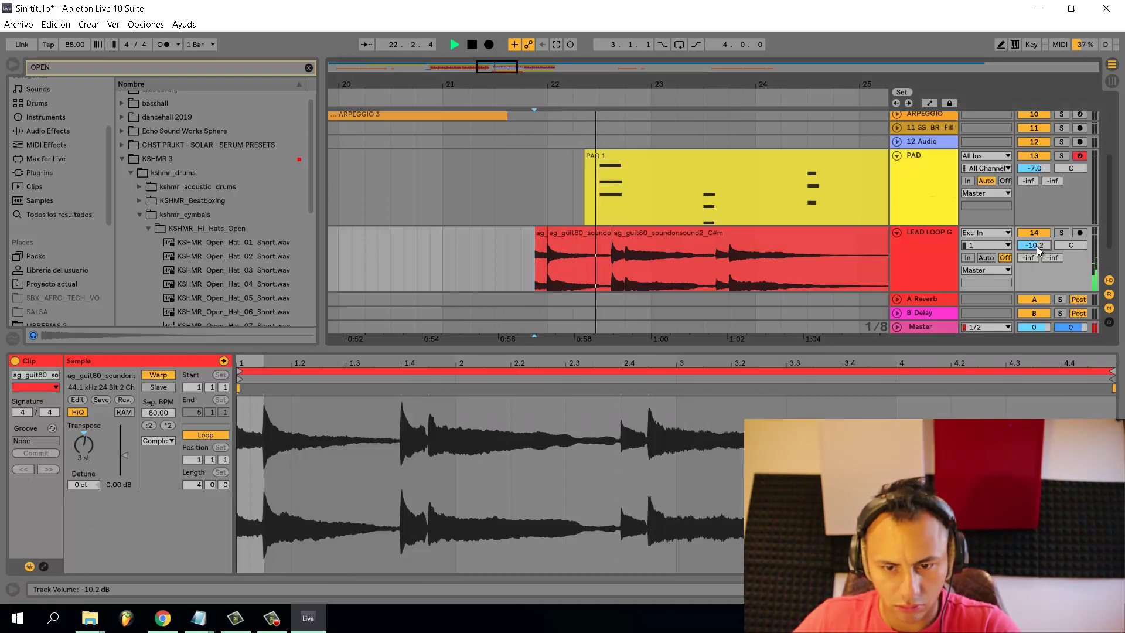
{"action": "left_click", "coordinate": [654, 262]}
{"action": "key", "text": "Delete"}
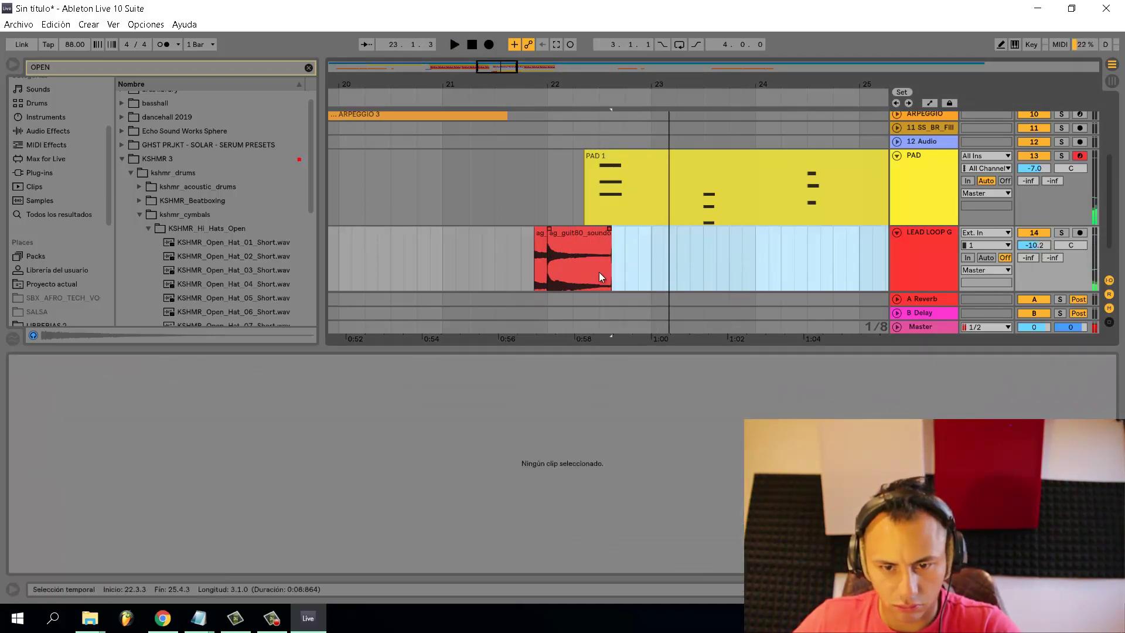
{"action": "left_click", "coordinate": [541, 270]}
{"action": "left_click", "coordinate": [639, 273]}
{"action": "key", "text": "ctrl+z"}
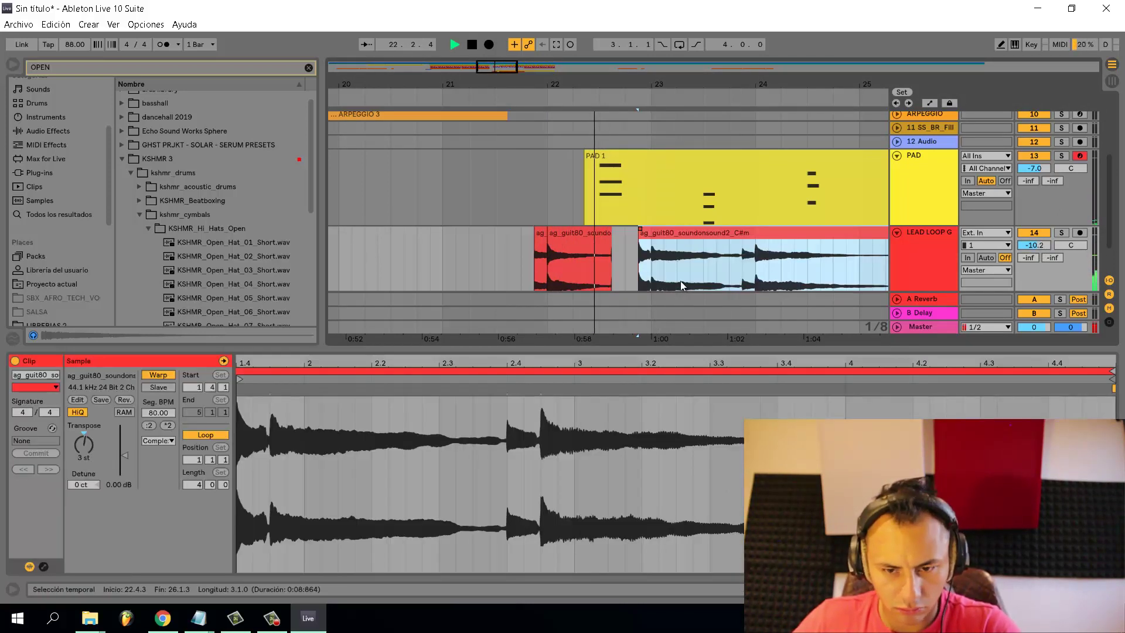
Split the moved guitar slice at 23.4.3 and 23.1.1 and transpose the piece between the cuts to 5 st
{"action": "left_click", "coordinate": [742, 270]}
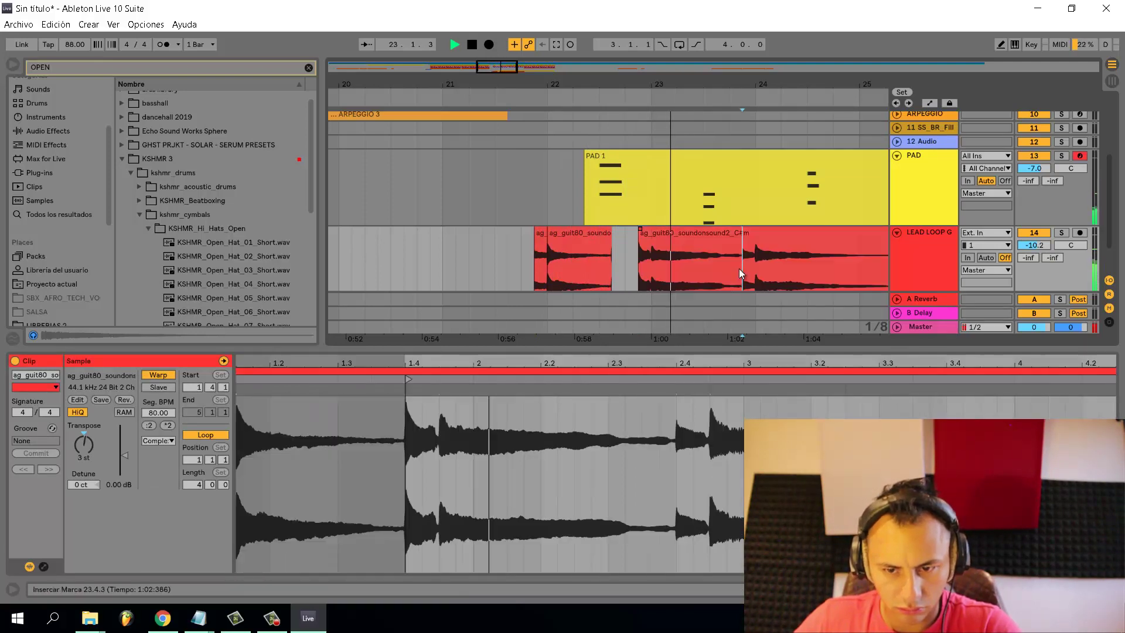
{"action": "key", "text": "ctrl+e"}
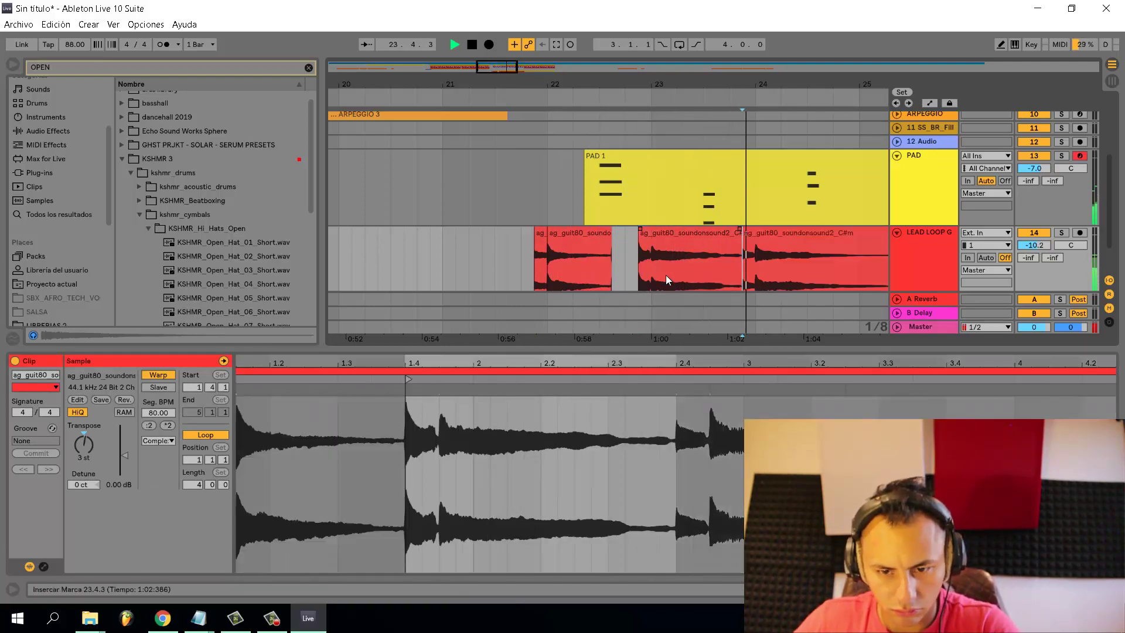
{"action": "left_click", "coordinate": [651, 268]}
{"action": "key", "text": "ctrl+e"}
{"action": "key", "text": "space"}
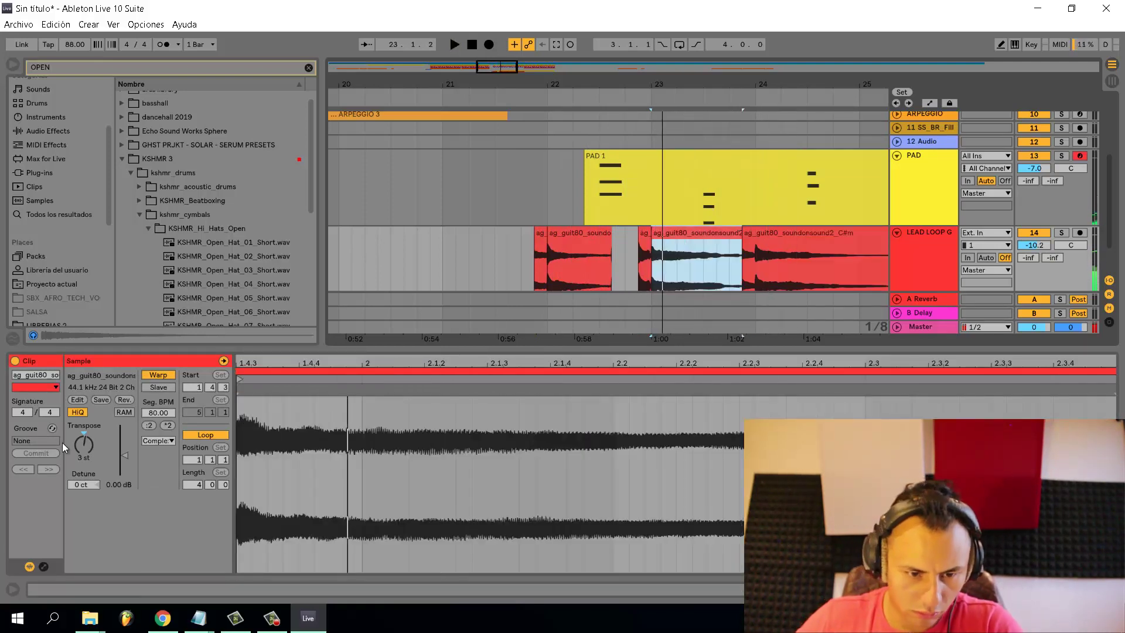
{"action": "scroll", "coordinate": [84, 443], "scroll_direction": "up", "scroll_amount": 2}
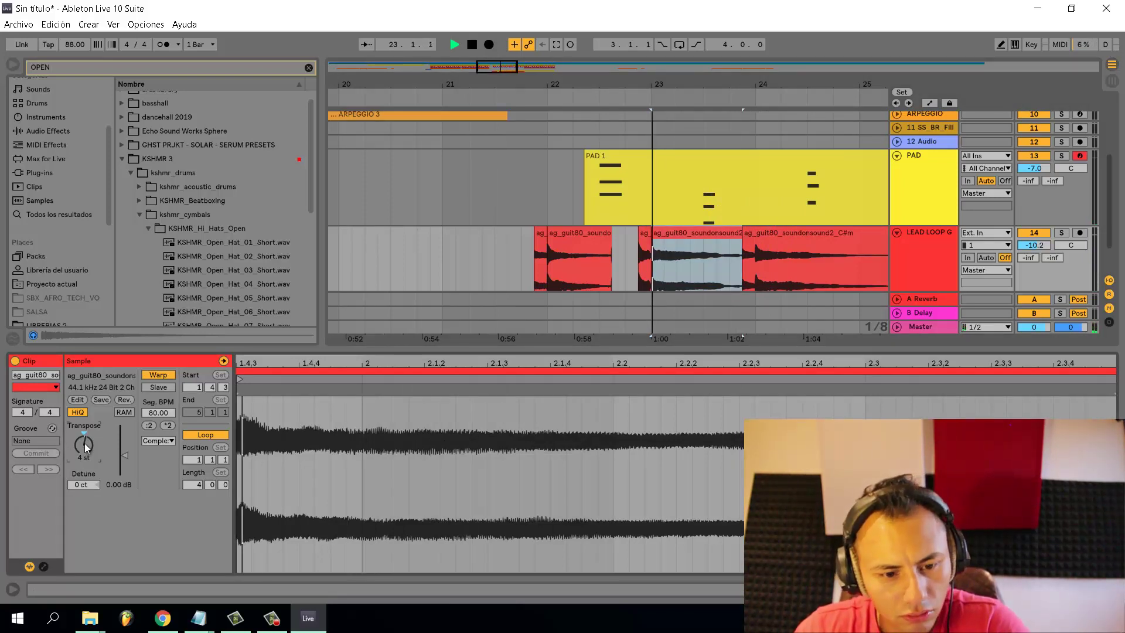
{"action": "key", "text": "space"}
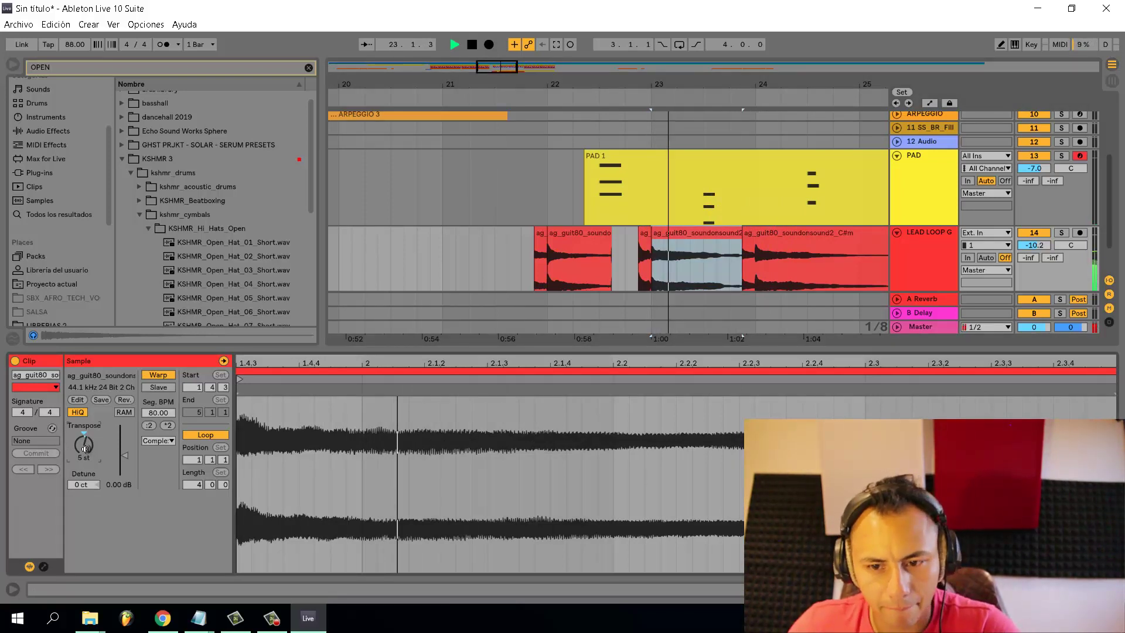
Split the last guitar slice at 24.1.1 and listen to the piece that starts there
{"action": "left_click", "coordinate": [783, 234]}
{"action": "scroll", "coordinate": [752, 276], "scroll_direction": "down", "scroll_amount": 2}
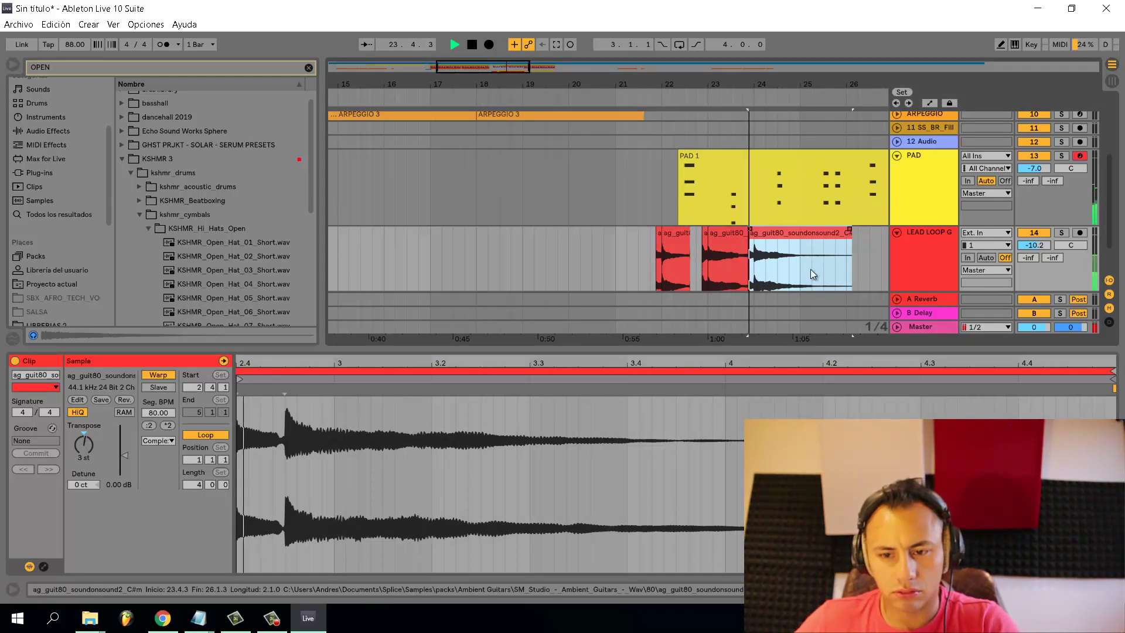
{"action": "scroll", "coordinate": [810, 269], "scroll_direction": "up", "scroll_amount": 2}
{"action": "left_click_drag", "start_coordinate": [813, 269], "coordinate": [872, 268]}
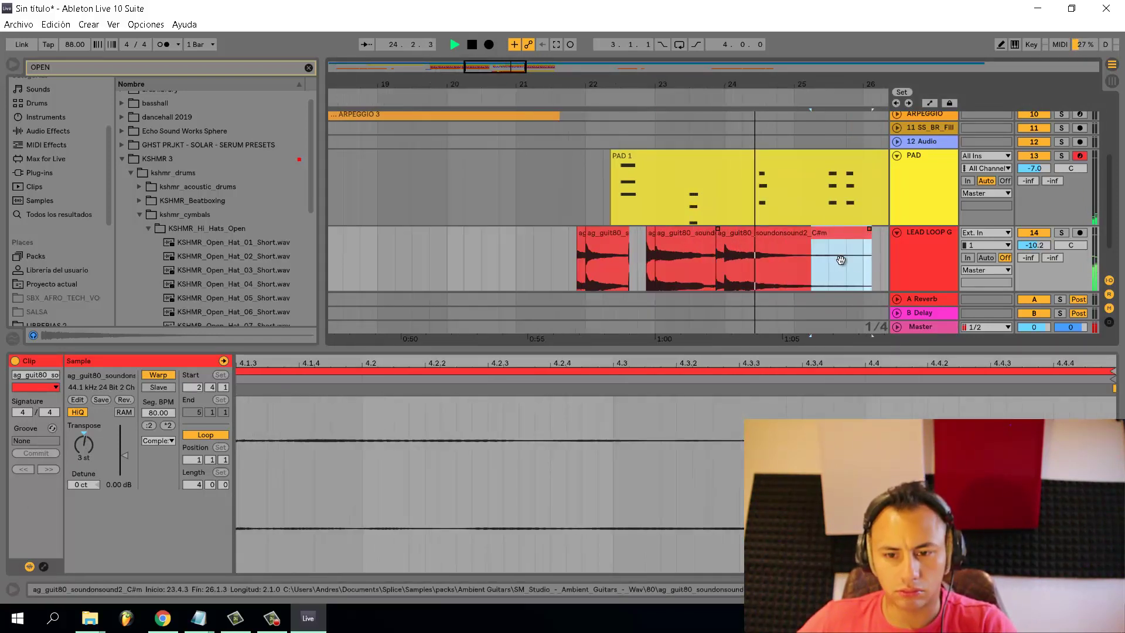
{"action": "key", "text": "space"}
{"action": "left_click", "coordinate": [725, 266]}
{"action": "key", "text": "ctrl+e"}
{"action": "key", "text": "space"}
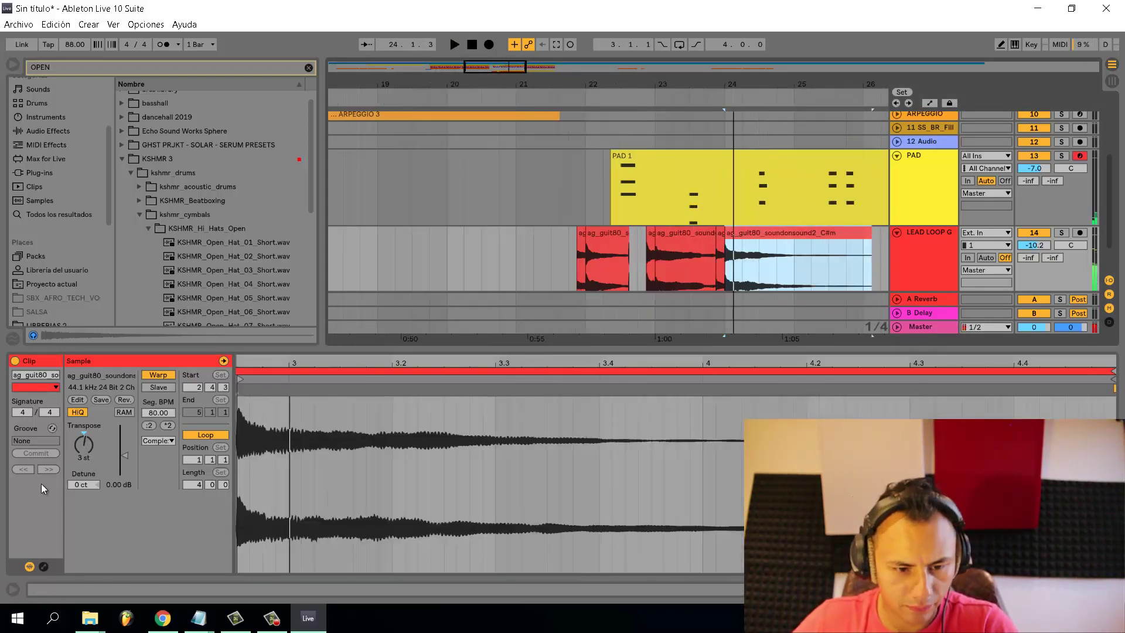
Transpose the guitar slice starting at 24.1.1 to 7 st, checking the pitch by playback
{"action": "left_click_drag", "start_coordinate": [81, 453], "coordinate": [95, 411]}
{"action": "key", "text": "space"}
{"action": "key", "text": "space"}
{"action": "key", "text": "space"}
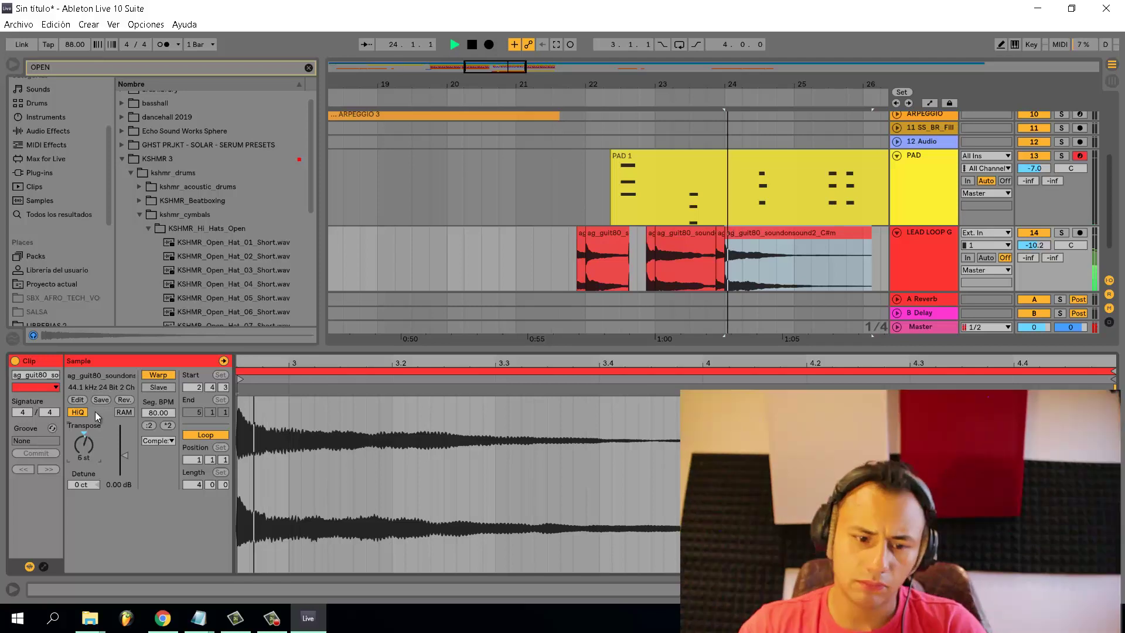
{"action": "key", "text": "space"}
{"action": "key", "text": "space"}
{"action": "key", "text": "space"}
{"action": "key", "text": "Down"}
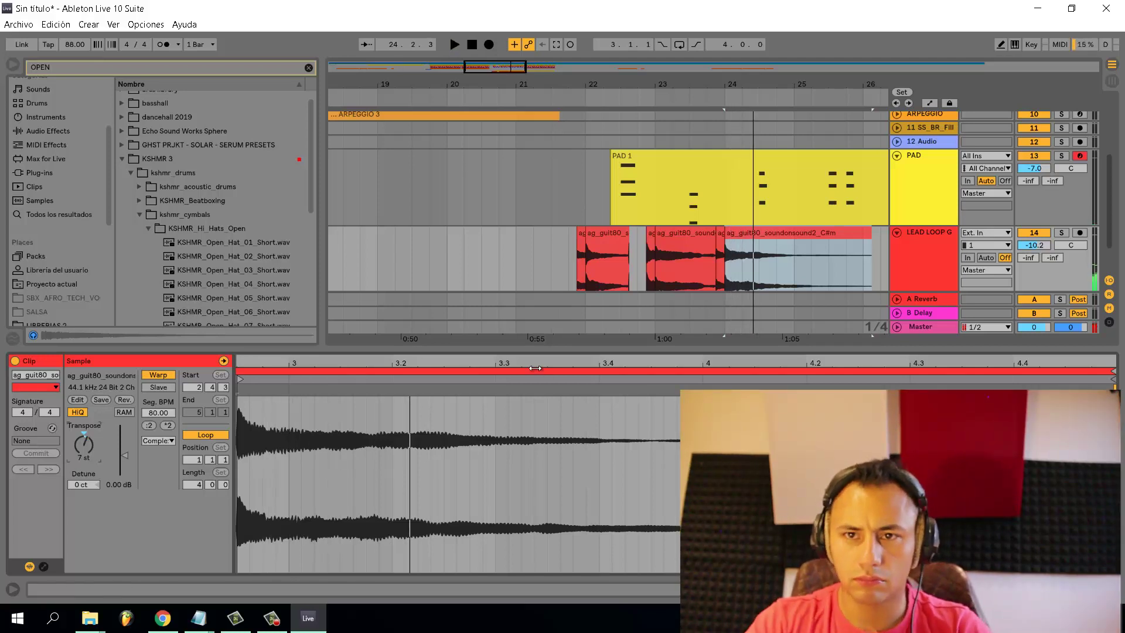
Transpose the guitar slice starting at 24.1.1 to 5 st and check the slices by playing from 20.4.1
{"action": "key", "text": "space"}
{"action": "key", "text": "space"}
{"action": "key", "text": "Down"}
{"action": "key", "text": "space"}
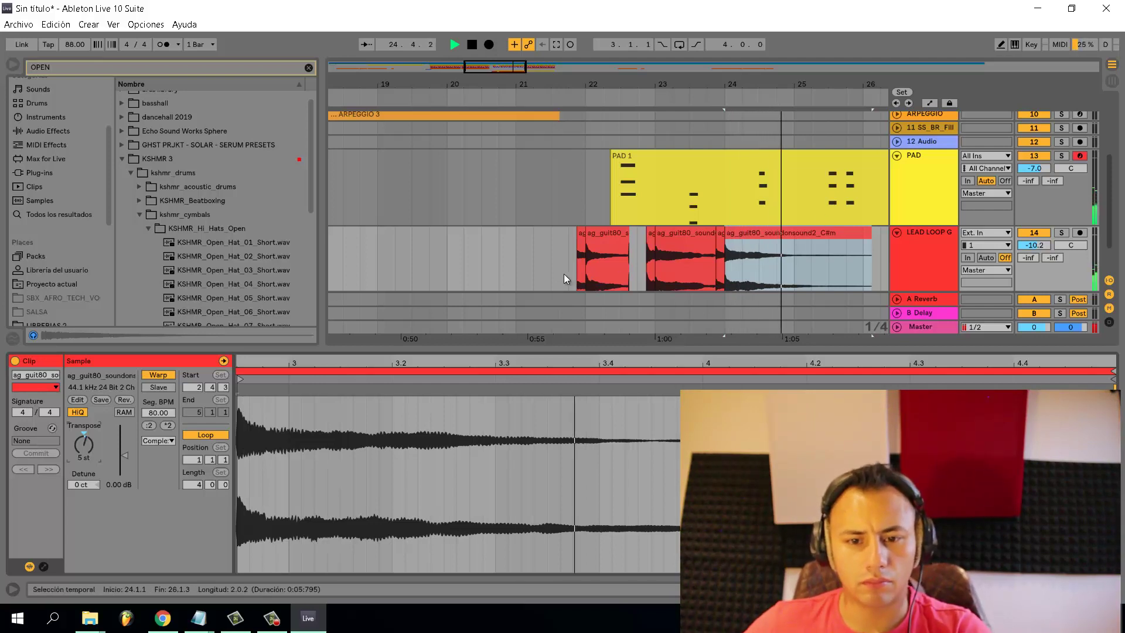
{"action": "left_click", "coordinate": [500, 258]}
{"action": "key", "text": "space"}
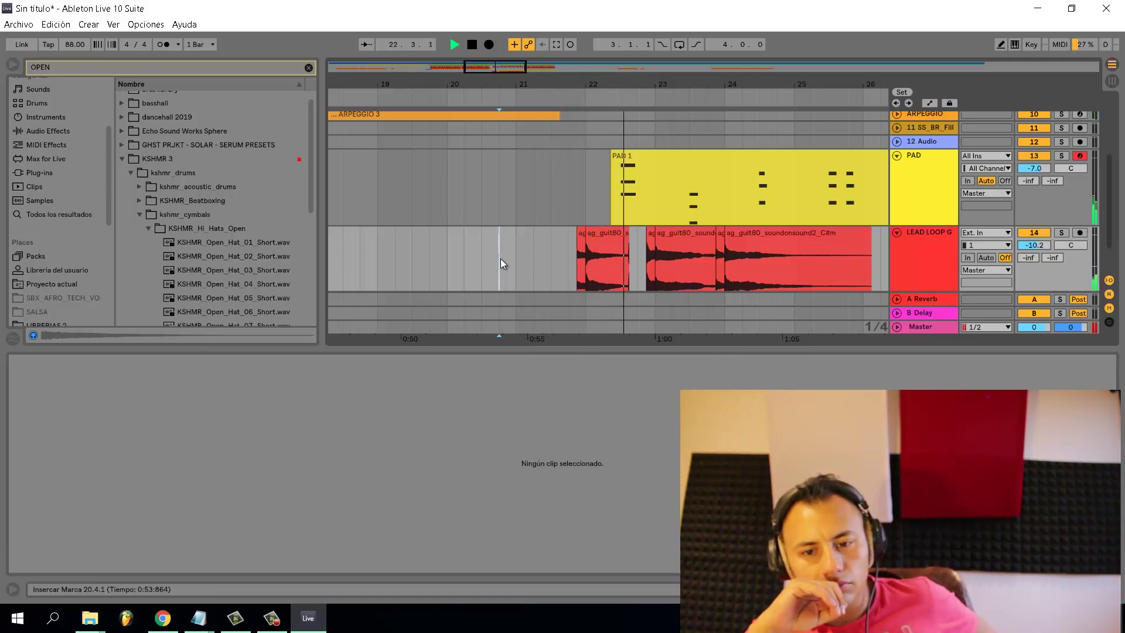
{"action": "key", "text": "space"}
Deactivate Vocal Chop 1 between 22.1.1 and 28.1.1 and play the arrangement from 21.3.1
{"action": "scroll", "coordinate": [501, 259], "scroll_direction": "up", "scroll_amount": 3}
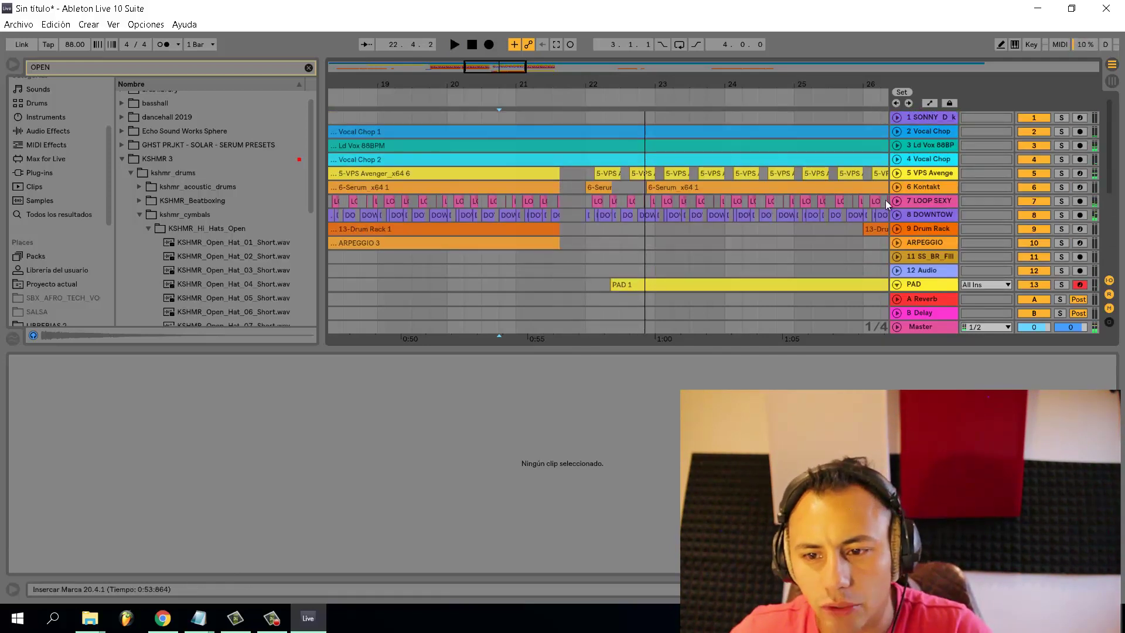
{"action": "left_click", "coordinate": [898, 146]}
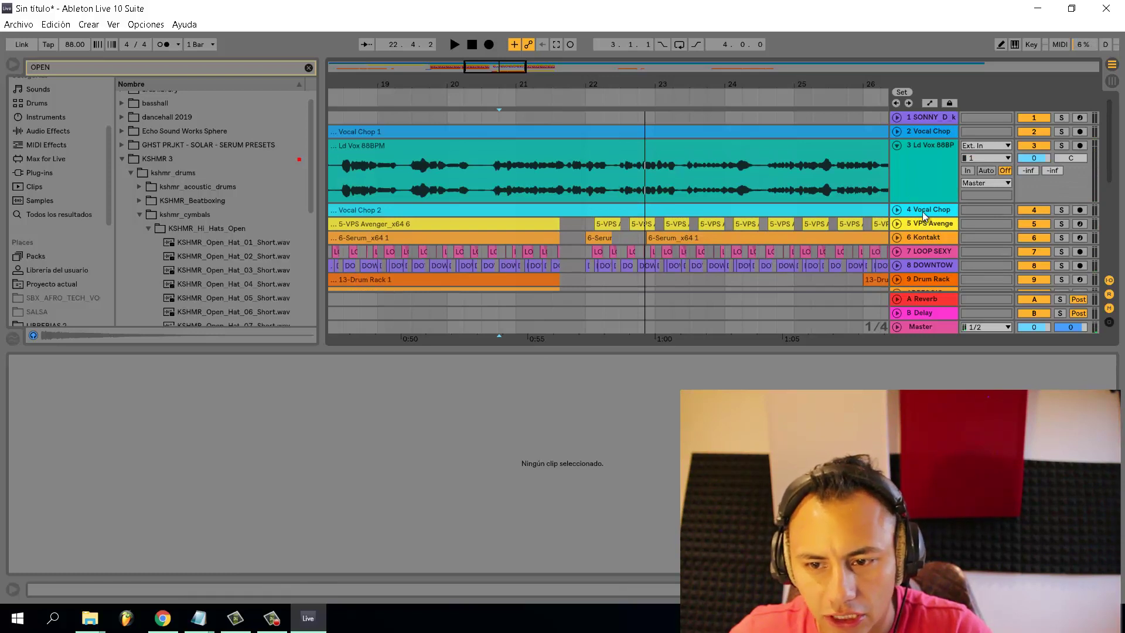
{"action": "left_click", "coordinate": [896, 210]}
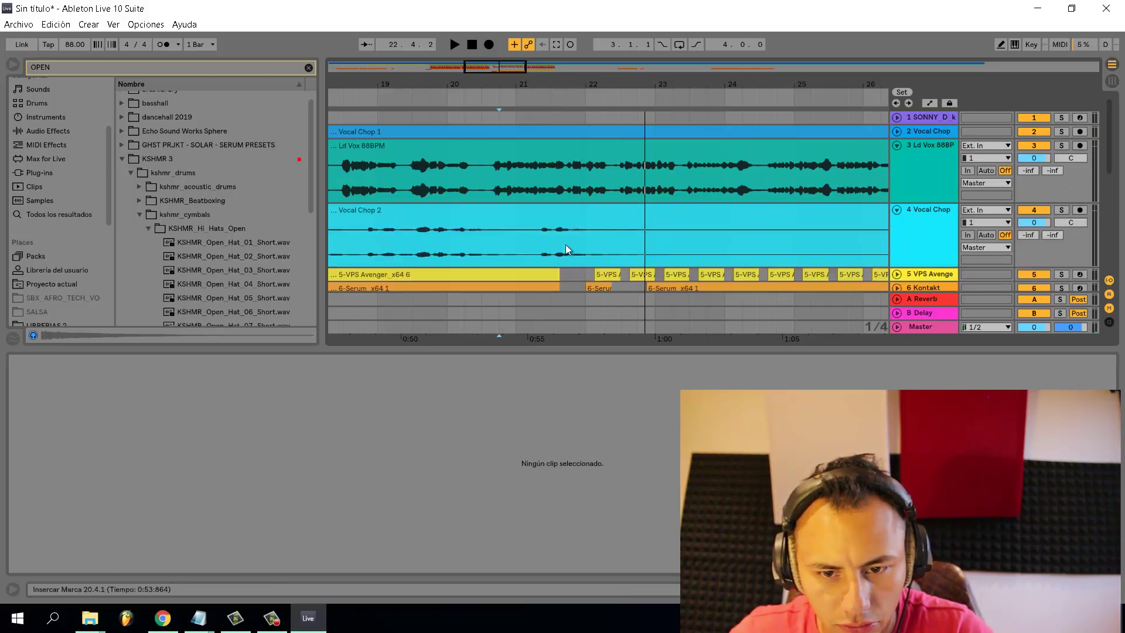
{"action": "left_click", "coordinate": [897, 132]}
{"action": "scroll", "coordinate": [613, 167], "scroll_direction": "down", "scroll_amount": 3}
{"action": "left_click_drag", "start_coordinate": [598, 167], "coordinate": [788, 170]}
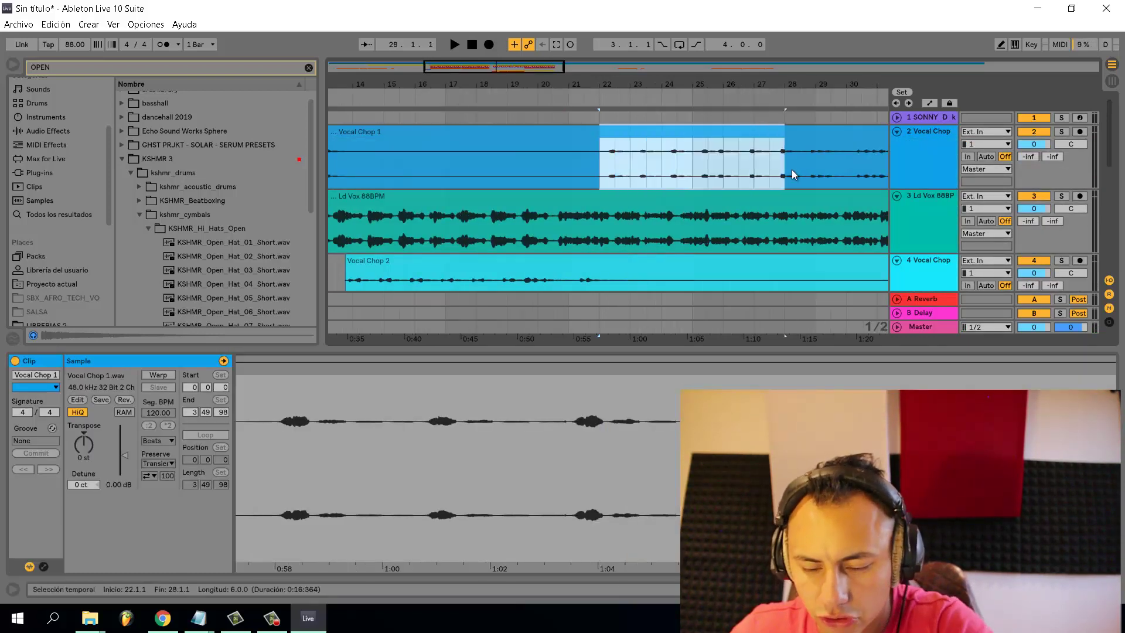
{"action": "key", "text": "0"}
{"action": "left_click", "coordinate": [581, 174]}
{"action": "key", "text": "space"}
{"action": "scroll", "coordinate": [589, 190], "scroll_direction": "down", "scroll_amount": 6}
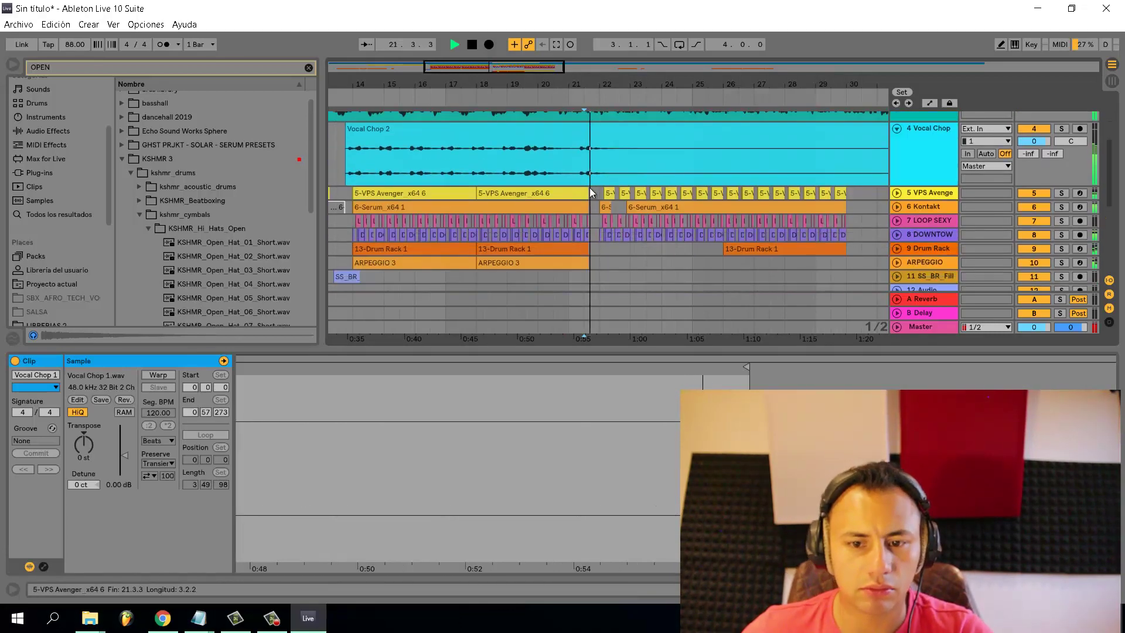
{"action": "scroll", "coordinate": [668, 225], "scroll_direction": "down", "scroll_amount": 3}
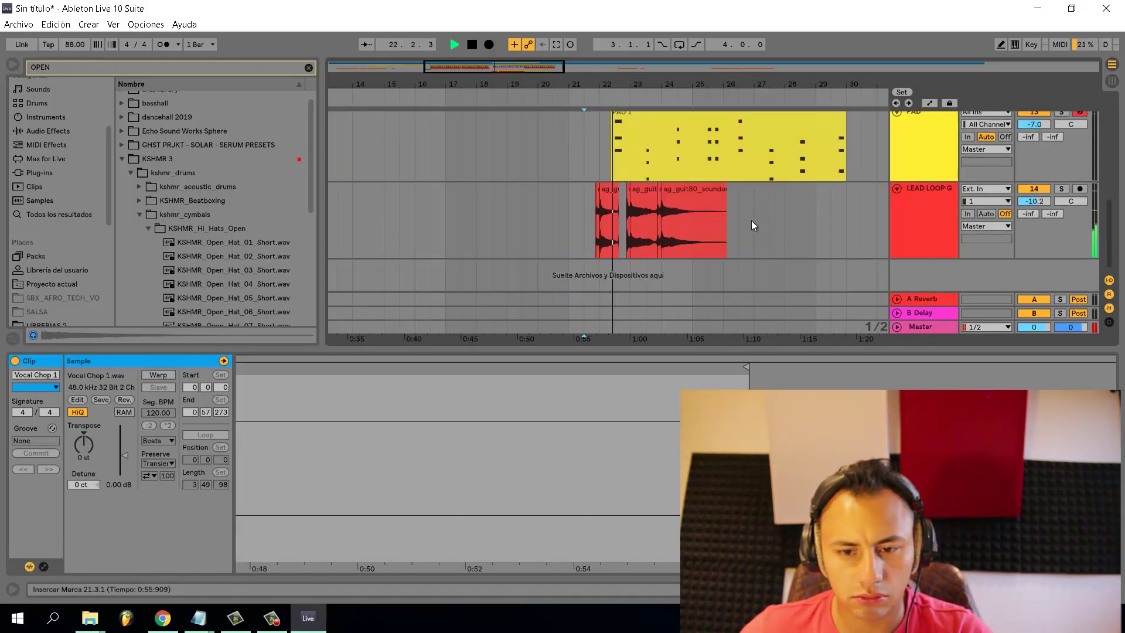
Copy the LEAD LOOP section from 21.4.1 to 25.4.1 and paste it at 25.4.1
{"action": "scroll", "coordinate": [670, 230], "scroll_direction": "up", "scroll_amount": 5}
{"action": "left_click_drag", "start_coordinate": [730, 231], "coordinate": [626, 241]}
{"action": "scroll", "coordinate": [796, 238], "scroll_direction": "down", "scroll_amount": 4}
{"action": "scroll", "coordinate": [790, 241], "scroll_direction": "up", "scroll_amount": 2}
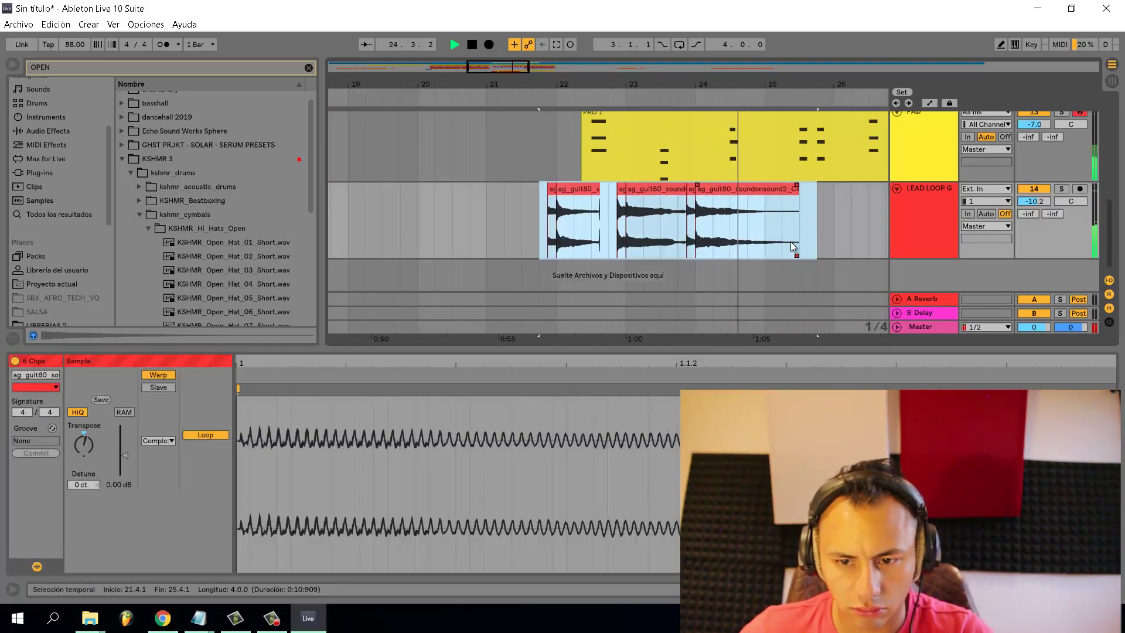
{"action": "left_click", "coordinate": [817, 237]}
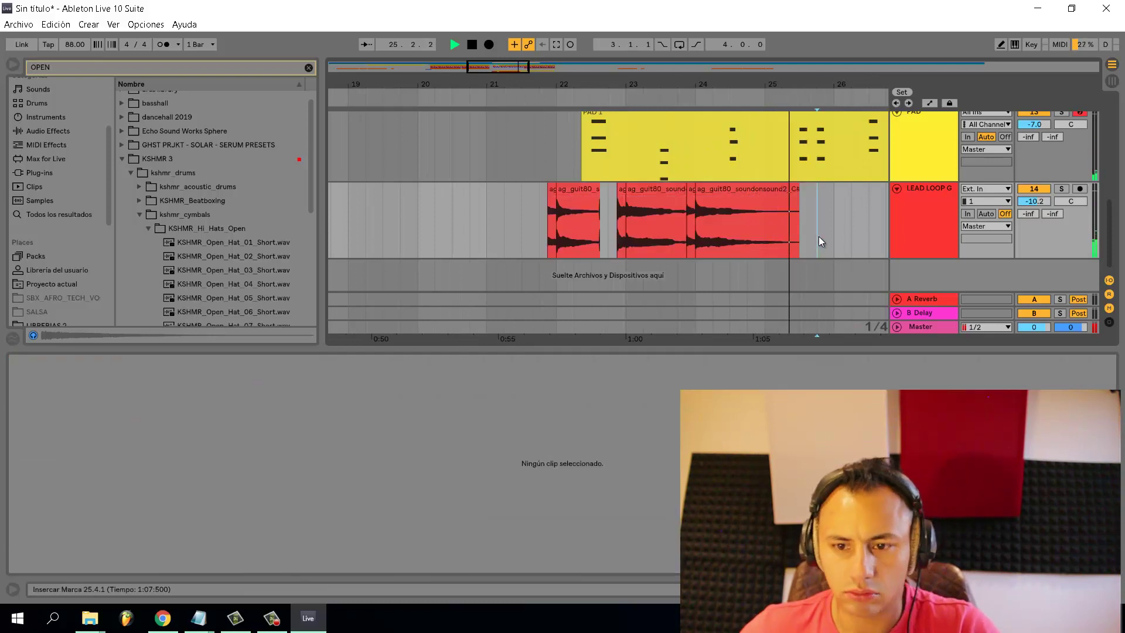
{"action": "key", "text": "ctrl+v"}
{"action": "scroll", "coordinate": [818, 237], "scroll_direction": "down", "scroll_amount": 8}
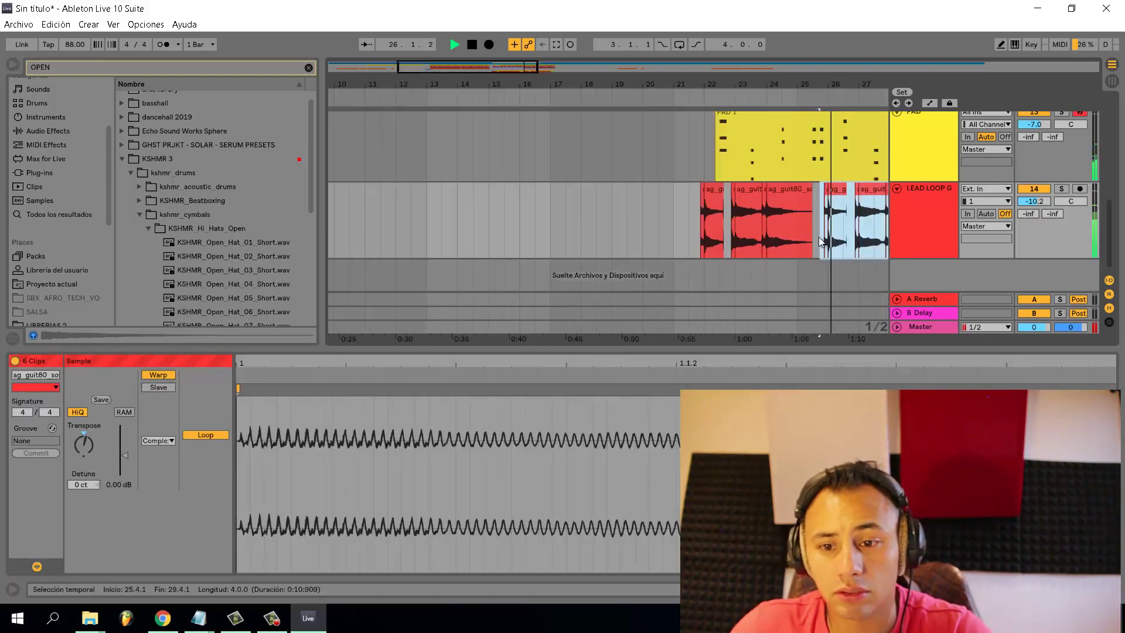
{"action": "scroll", "coordinate": [578, 219], "scroll_direction": "down", "scroll_amount": 5}
{"action": "scroll", "coordinate": [458, 204], "scroll_direction": "down", "scroll_amount": 1}
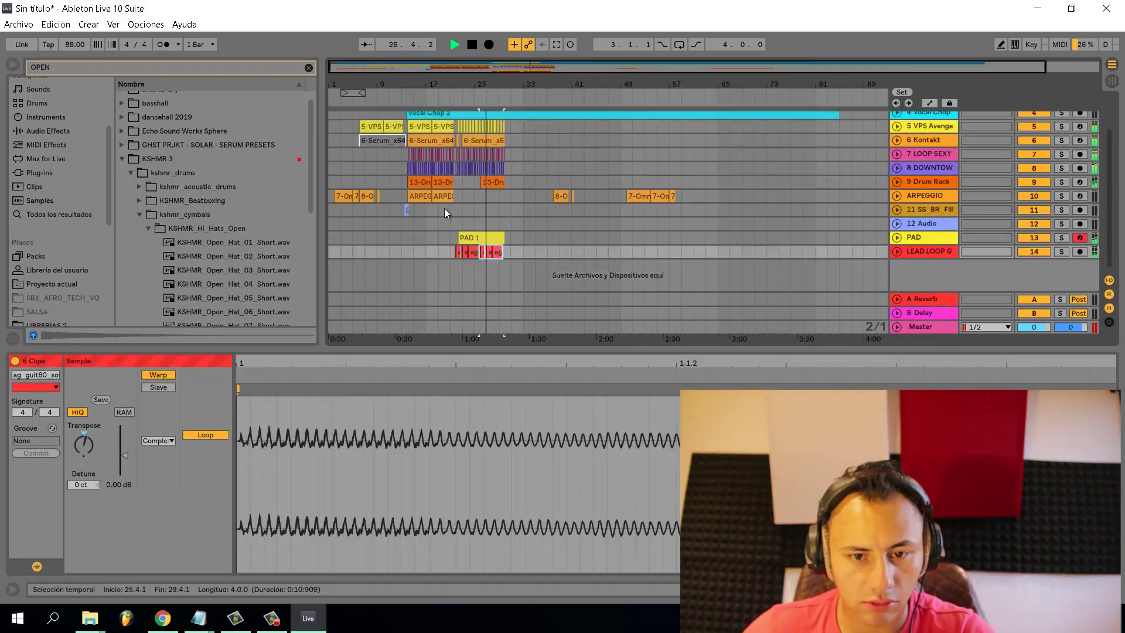
Expand the Vocal Chop 1 track and delete its audio between 28.1.1 and 28.4.1
{"action": "scroll", "coordinate": [452, 211], "scroll_direction": "up", "scroll_amount": 3}
{"action": "left_click", "coordinate": [458, 212]}
{"action": "scroll", "coordinate": [462, 213], "scroll_direction": "up", "scroll_amount": 3}
{"action": "scroll", "coordinate": [475, 214], "scroll_direction": "down", "scroll_amount": 2}
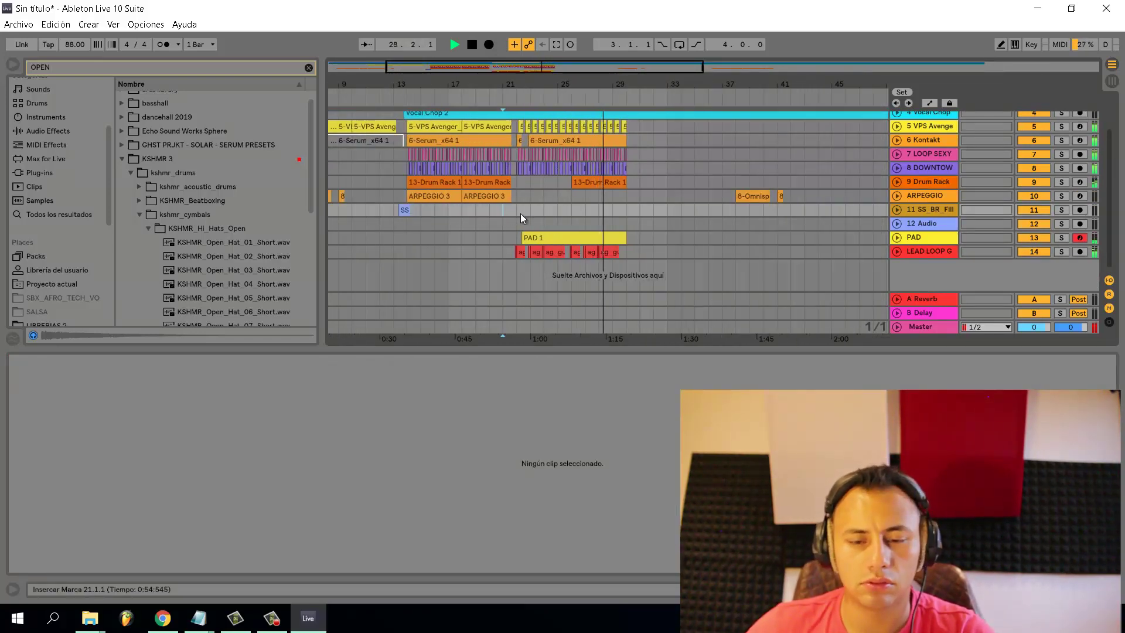
{"action": "scroll", "coordinate": [610, 217], "scroll_direction": "up", "scroll_amount": 3}
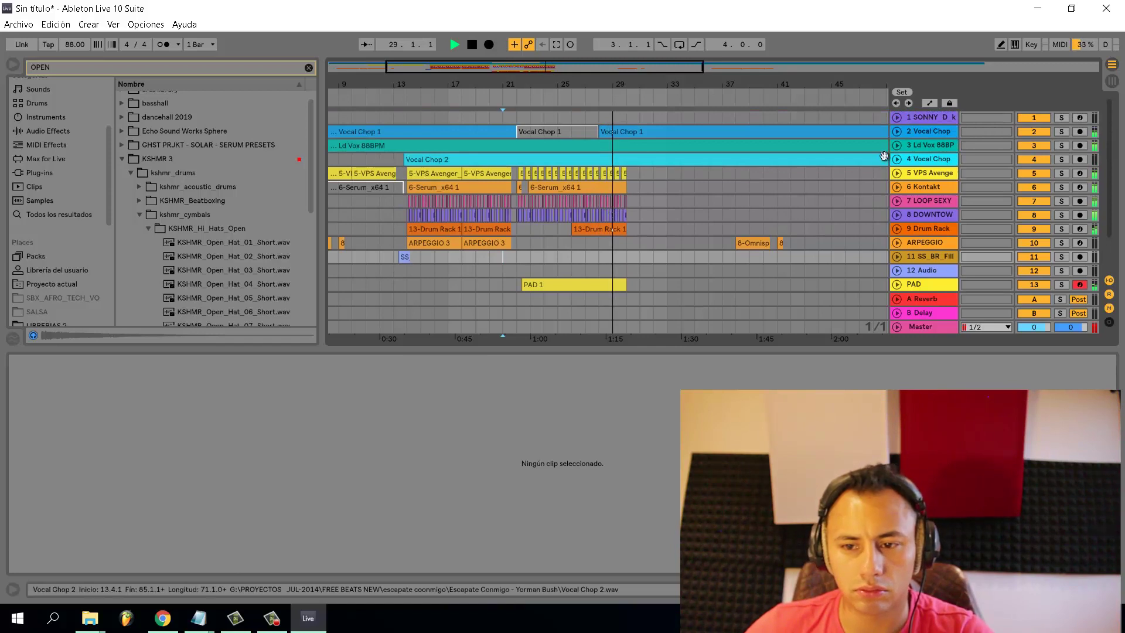
{"action": "left_click", "coordinate": [897, 131]}
{"action": "scroll", "coordinate": [608, 162], "scroll_direction": "up", "scroll_amount": 5}
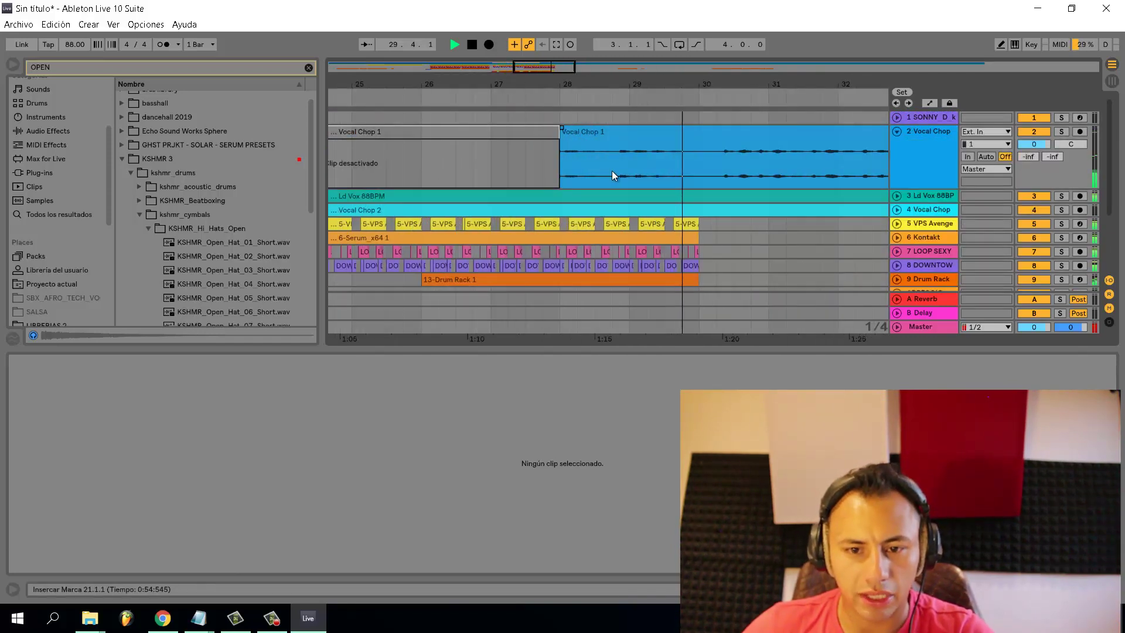
{"action": "key", "text": "space"}
{"action": "left_click_drag", "start_coordinate": [611, 171], "coordinate": [560, 171]}
{"action": "key", "text": "Delete"}
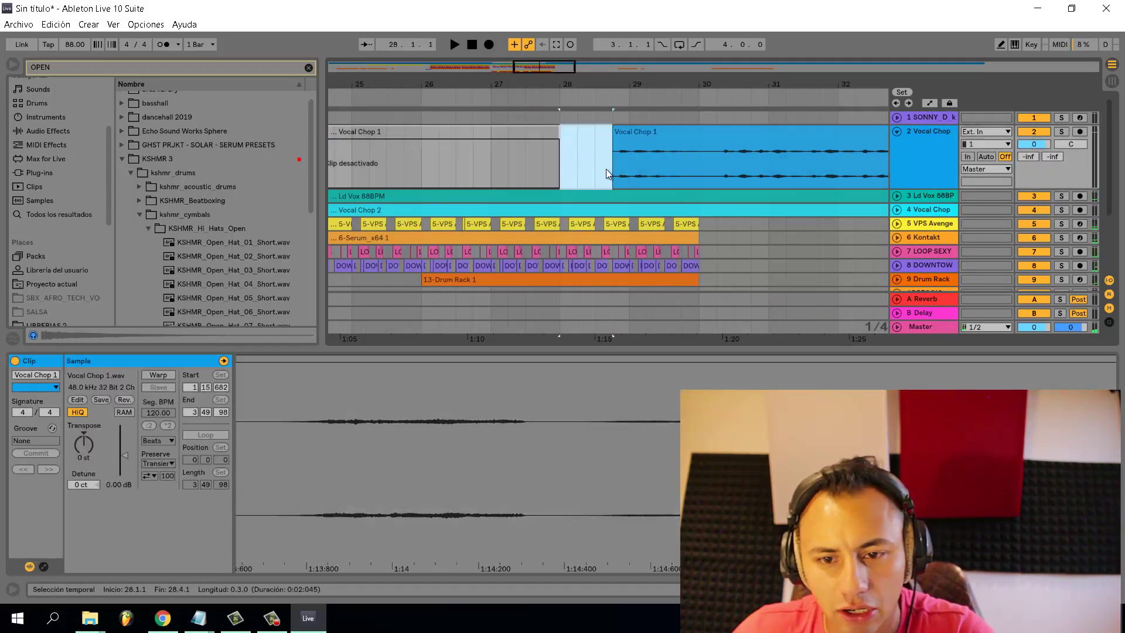
Listen to the entry of the trimmed Vocal Chop 1 clip by playing from 28.3.1
{"action": "left_click", "coordinate": [692, 168]}
{"action": "scroll", "coordinate": [500, 203], "scroll_direction": "down", "scroll_amount": 3}
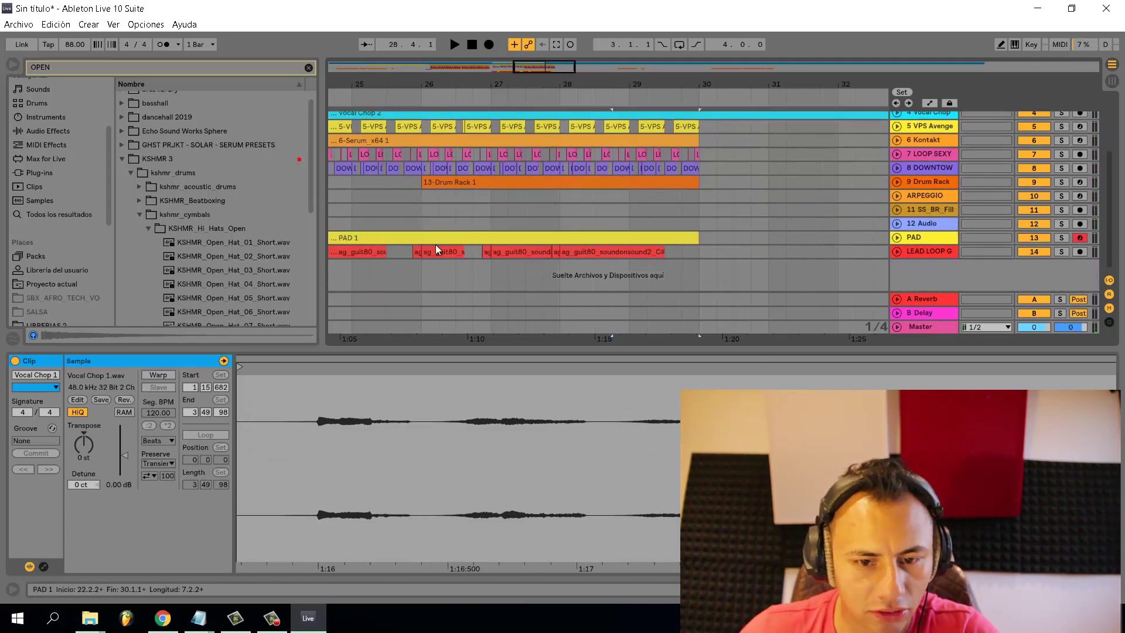
{"action": "scroll", "coordinate": [435, 245], "scroll_direction": "up", "scroll_amount": 2}
{"action": "scroll", "coordinate": [680, 185], "scroll_direction": "up", "scroll_amount": 2}
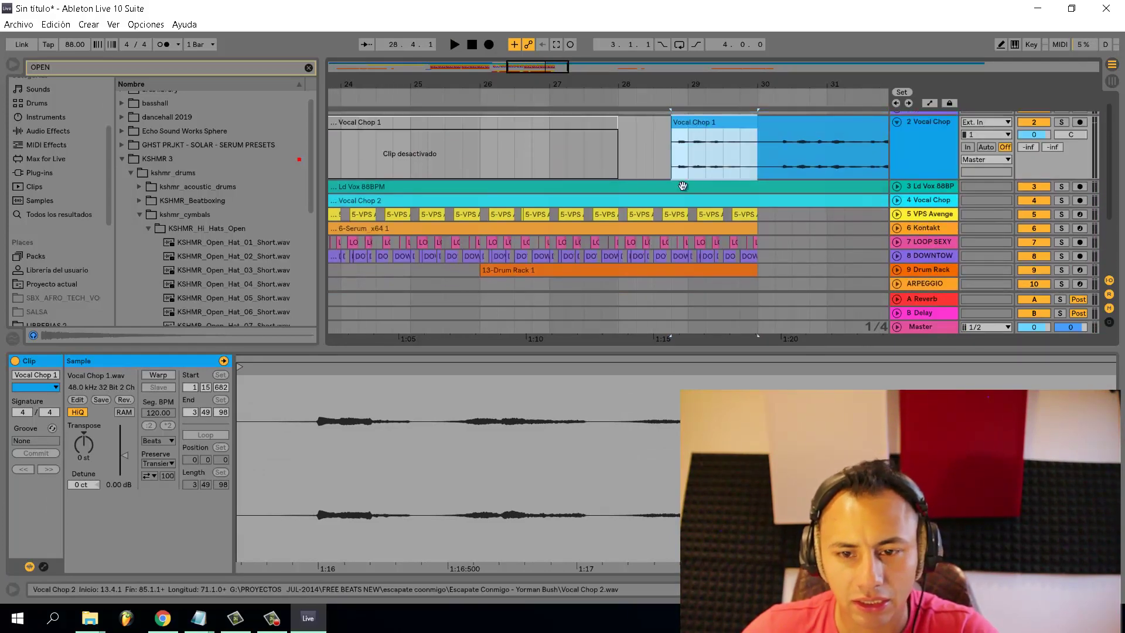
{"action": "left_click", "coordinate": [660, 153]}
{"action": "key", "text": "space"}
{"action": "scroll", "coordinate": [670, 172], "scroll_direction": "down", "scroll_amount": 2}
{"action": "scroll", "coordinate": [722, 199], "scroll_direction": "up", "scroll_amount": 3}
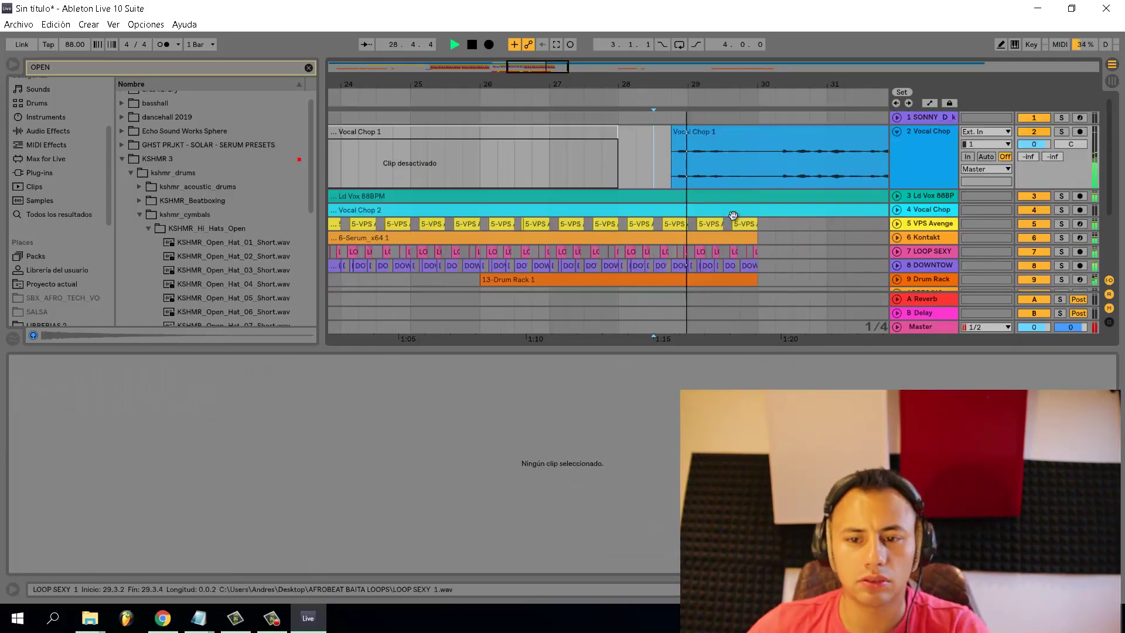
Slightly raise the gain of the Vocal Chop 1 clip starting at 28.4.1, then hide the clip details and collapse the tracks
{"action": "left_click", "coordinate": [766, 167]}
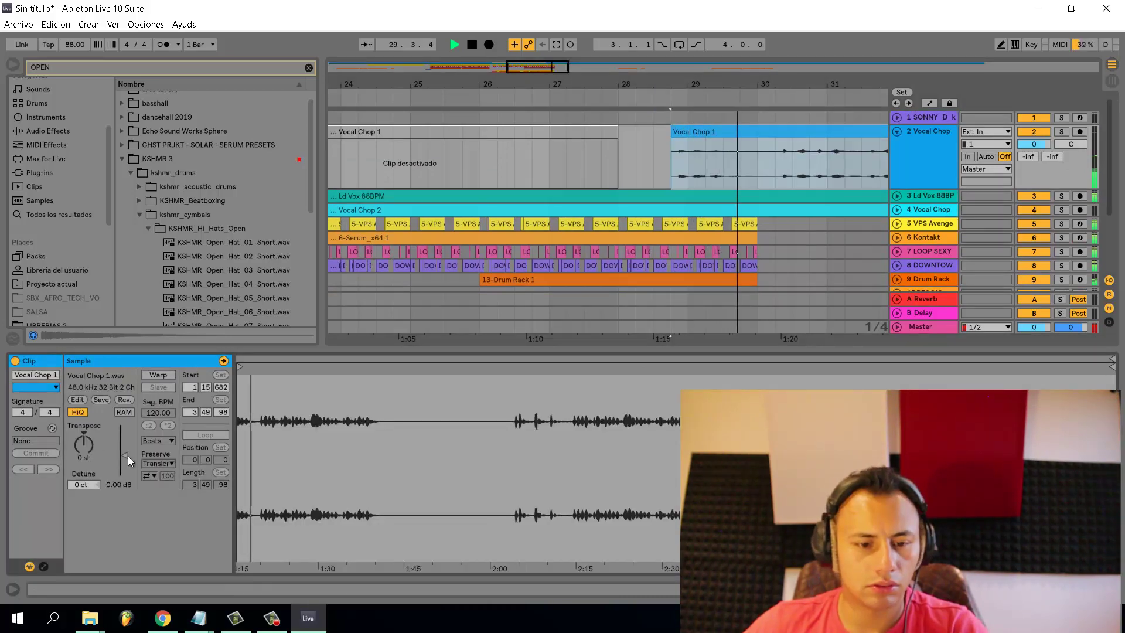
{"action": "left_click_drag", "start_coordinate": [125, 455], "coordinate": [125, 451]}
{"action": "key", "text": "ctrl+alt+l"}
{"action": "key", "text": "u"}
{"action": "key", "text": "space"}
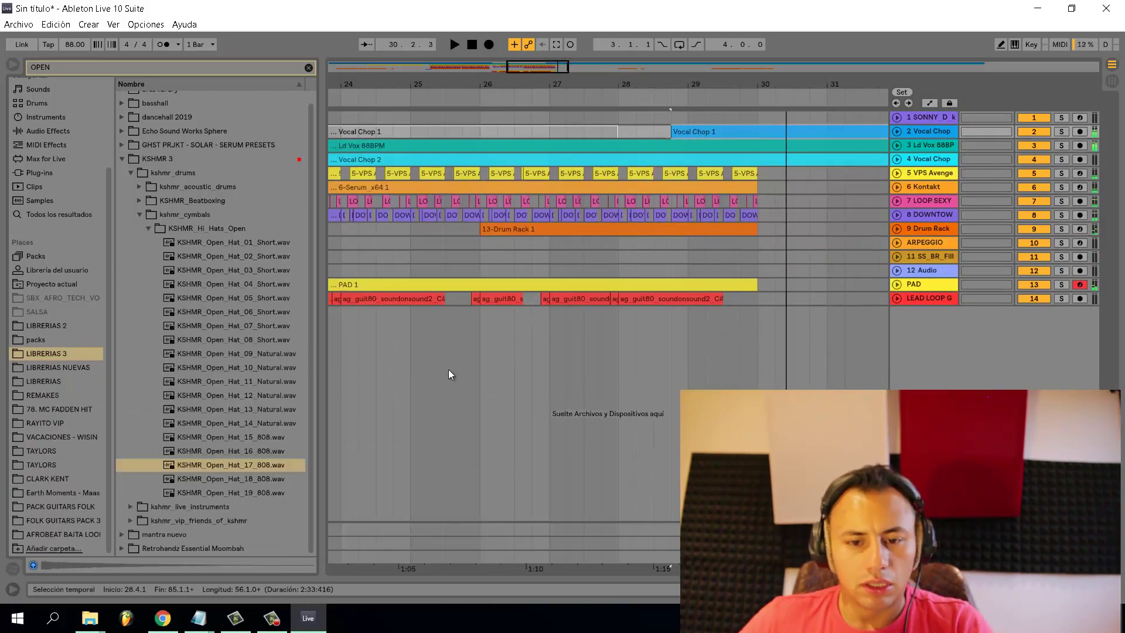
Set the insert marker at 14.1.1 and move the PAD and LEAD LOOP tracks together directly below ARPEGGIO
{"action": "scroll", "coordinate": [469, 293], "scroll_direction": "down", "scroll_amount": 6}
{"action": "scroll", "coordinate": [399, 205], "scroll_direction": "up", "scroll_amount": 3}
{"action": "left_click", "coordinate": [406, 203]}
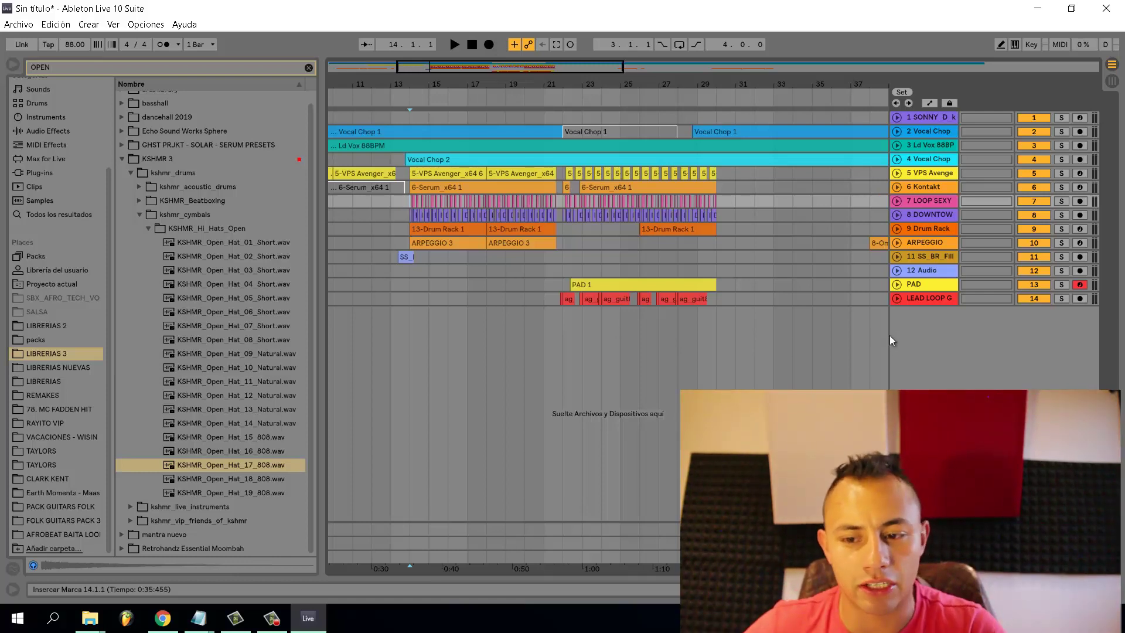
{"action": "left_click", "coordinate": [931, 287]}
{"action": "left_click", "coordinate": [930, 296], "text": "shift"}
{"action": "left_click_drag", "start_coordinate": [929, 286], "coordinate": [930, 254]}
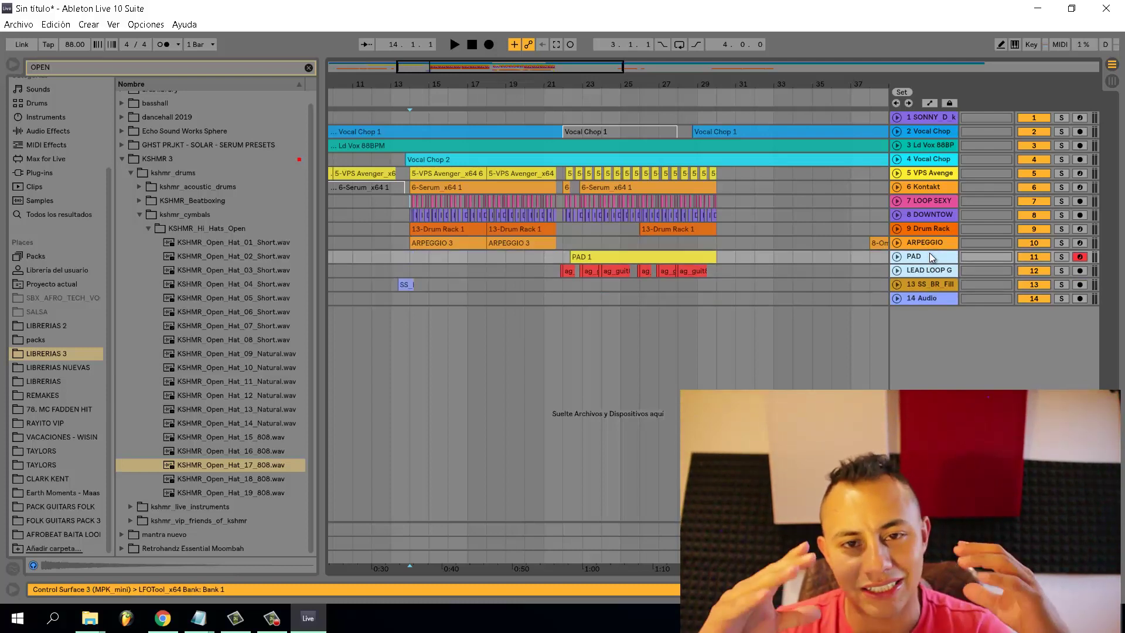